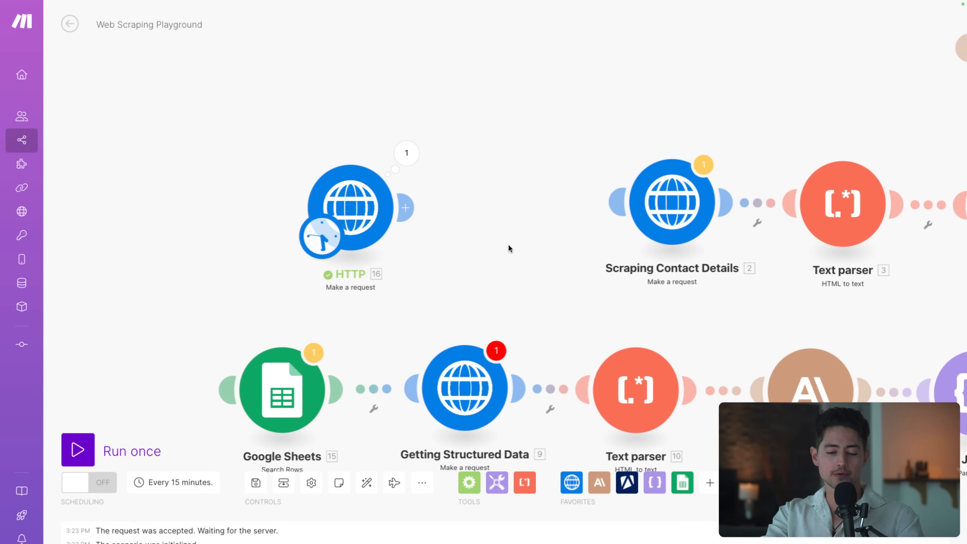
Delete the old Scraping Contact Details module and its Text parser
{"action": "scroll", "coordinate": [509, 244], "scroll_direction": "down", "scroll_amount": 3}
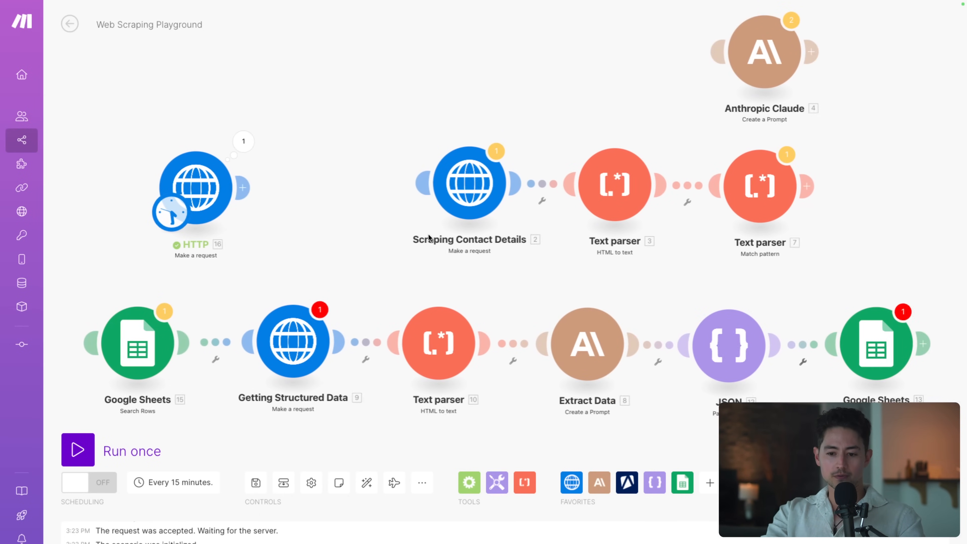
{"action": "left_click_drag", "start_coordinate": [428, 233], "coordinate": [397, 221]}
{"action": "scroll", "coordinate": [482, 233], "scroll_direction": "down", "scroll_amount": 3}
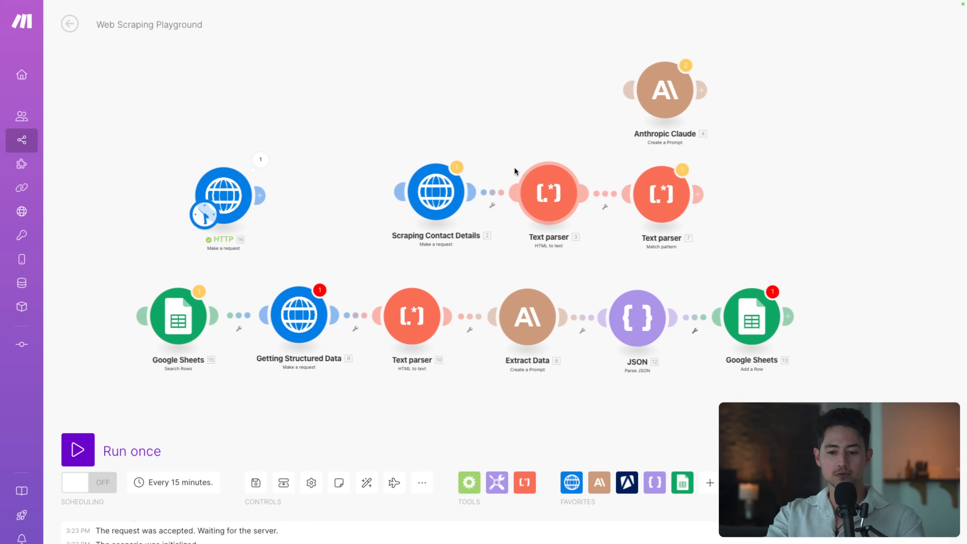
{"action": "key", "text": "Delete"}
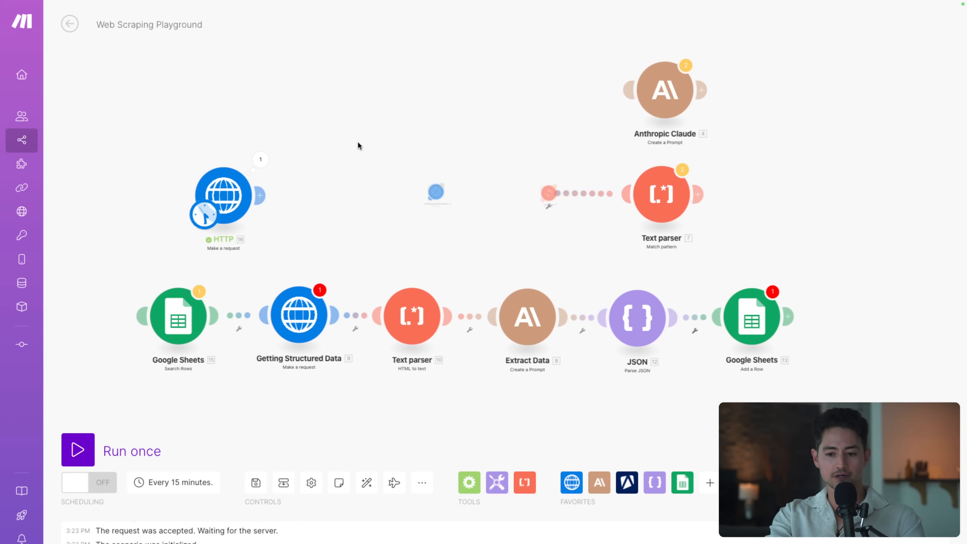
Move Anthropic Claude to the top right with the Match pattern Text parser below it
{"action": "left_click_drag", "start_coordinate": [578, 48], "coordinate": [695, 123]}
{"action": "left_click_drag", "start_coordinate": [667, 94], "coordinate": [908, 85]}
{"action": "left_click_drag", "start_coordinate": [662, 195], "coordinate": [896, 190]}
{"action": "left_click_drag", "start_coordinate": [865, 321], "coordinate": [866, 296]}
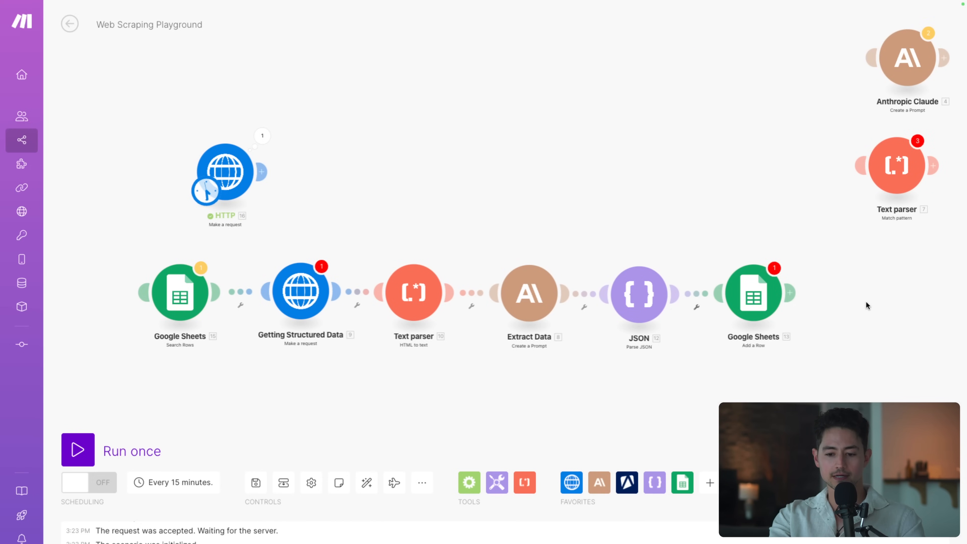
Delete the lower-chain modules and Search Rows, then place Getting Structured Data beneath HTTP
{"action": "left_click_drag", "start_coordinate": [823, 367], "coordinate": [376, 243]}
{"action": "key", "text": "Delete"}
{"action": "left_click_drag", "start_coordinate": [153, 259], "coordinate": [214, 321]}
{"action": "key", "text": "Delete"}
{"action": "left_click_drag", "start_coordinate": [303, 289], "coordinate": [230, 408]}
{"action": "left_click_drag", "start_coordinate": [268, 275], "coordinate": [287, 318]}
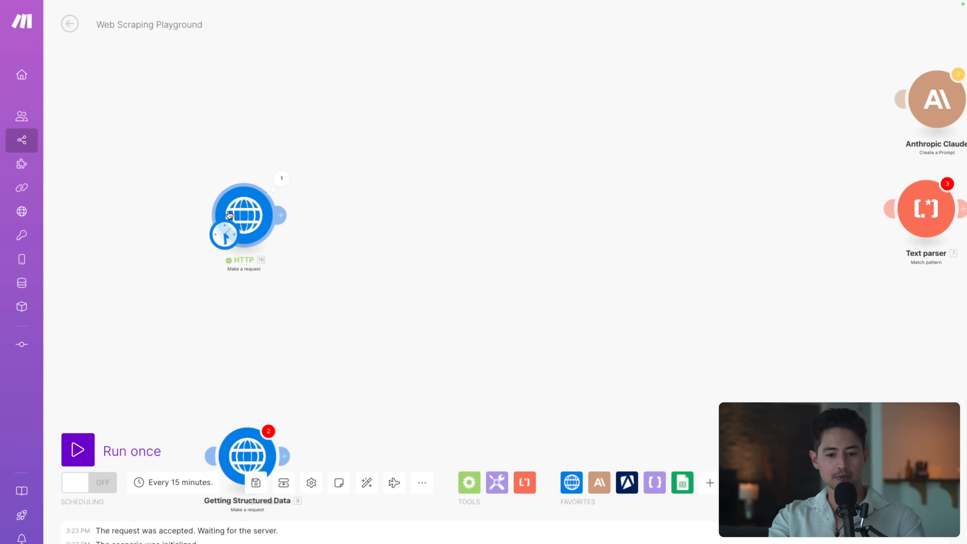
Rename the first HTTP module to 'Scraping Contact Details'
{"action": "scroll", "coordinate": [266, 210], "scroll_direction": "up", "scroll_amount": 3}
{"action": "right_click", "coordinate": [298, 208]}
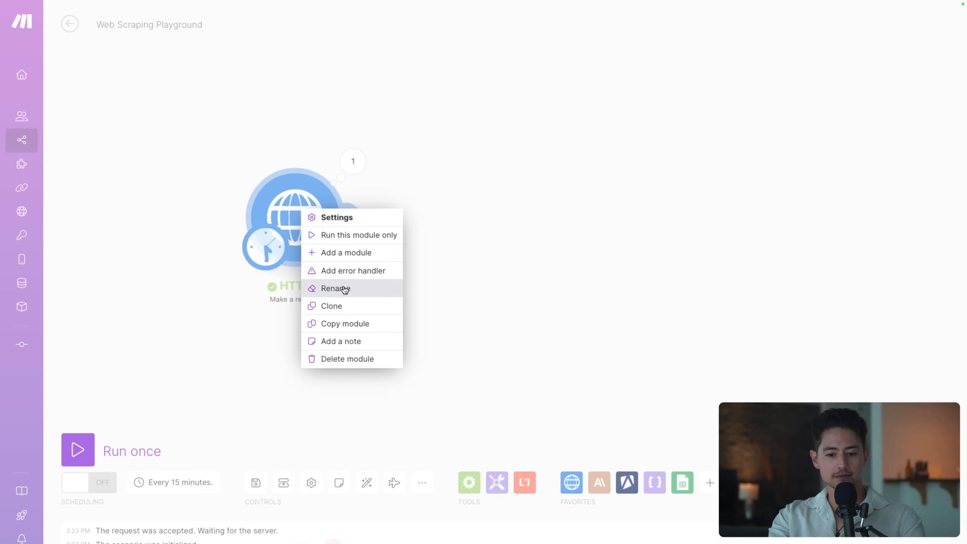
{"action": "left_click", "coordinate": [341, 287]}
{"action": "type", "text": "Scraping Contact Det"}
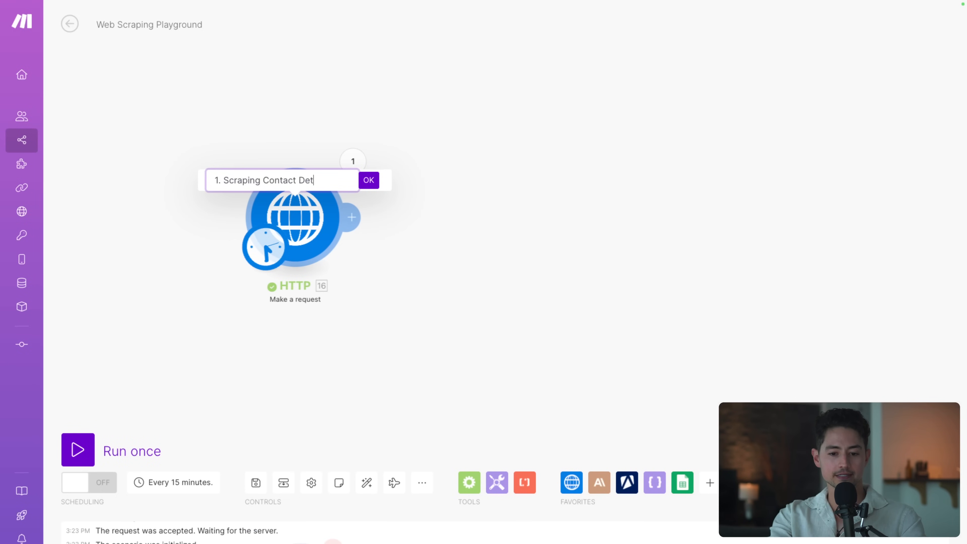
{"action": "type", "text": "ails"}
{"action": "key", "text": "Return"}
Prefix the second module's name with '2.' to make '2. Getting Structured Data'
{"action": "scroll", "coordinate": [428, 348], "scroll_direction": "down", "scroll_amount": 4}
{"action": "left_click_drag", "start_coordinate": [292, 436], "coordinate": [291, 236]}
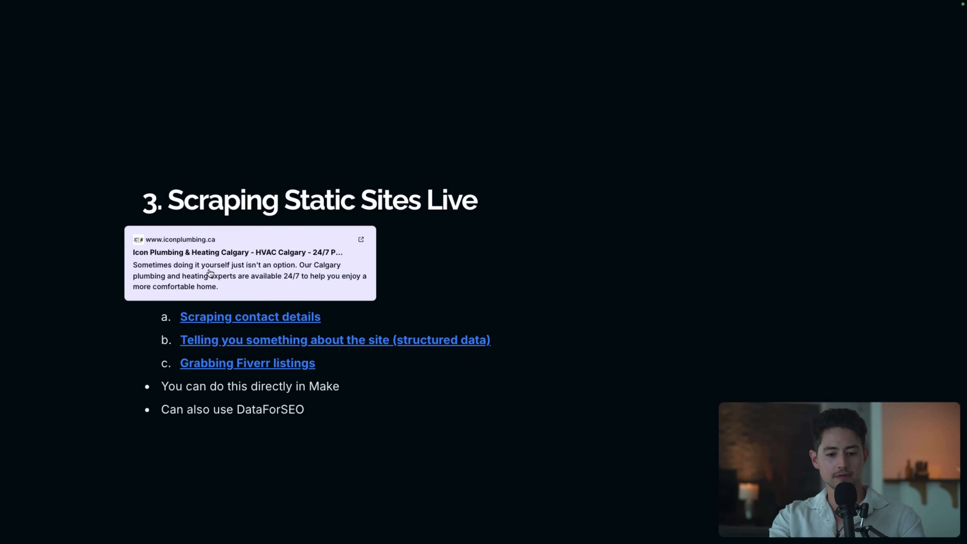
{"action": "key", "text": "Right"}
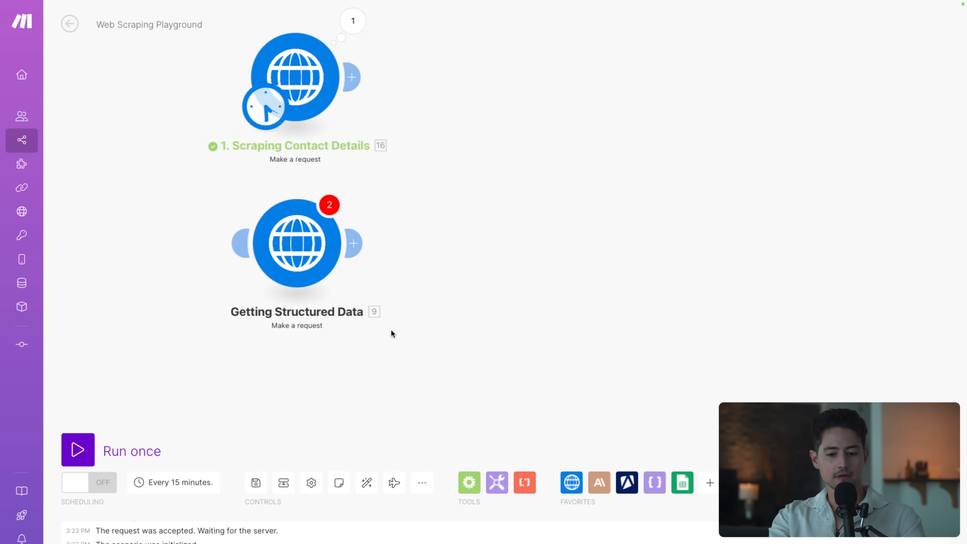
{"action": "right_click", "coordinate": [296, 227]}
{"action": "left_click", "coordinate": [340, 294]}
{"action": "key", "text": "Home"}
{"action": "type", "text": "2."}
{"action": "key", "text": "Return"}
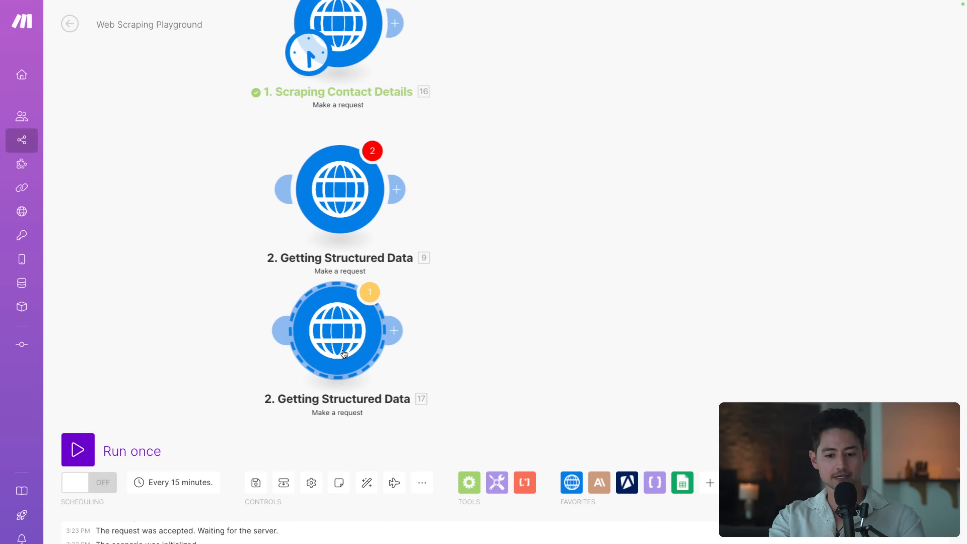
Rename the third request module to '3. Scraping Fiverr'
{"action": "right_click", "coordinate": [406, 330]}
{"action": "right_click", "coordinate": [395, 330]}
{"action": "left_click", "coordinate": [385, 390]}
{"action": "key", "text": "ctrl+a"}
{"action": "type", "text": "3. S"}
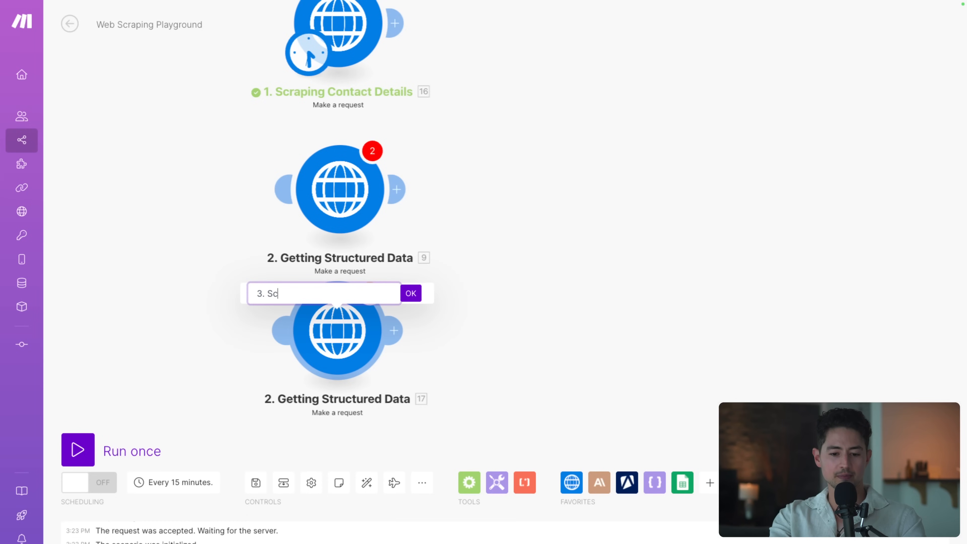
{"action": "type", "text": "craping Fiverr"}
{"action": "key", "text": "Return"}
Go to the scraping examples slide and open the contact-details example website
{"action": "scroll", "coordinate": [509, 354], "scroll_direction": "up", "scroll_amount": 3}
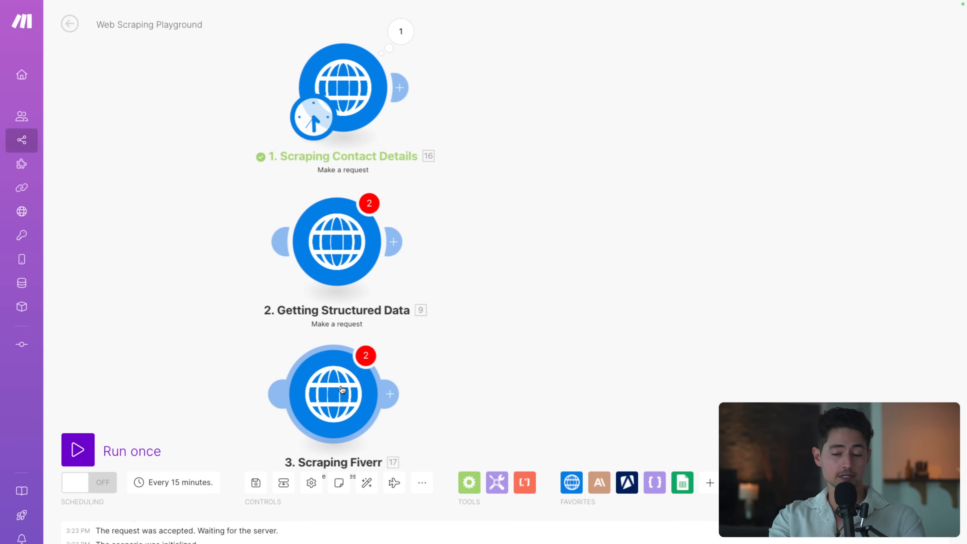
{"action": "scroll", "coordinate": [482, 341], "scroll_direction": "up", "scroll_amount": 3}
{"action": "left_click_drag", "start_coordinate": [504, 305], "coordinate": [429, 343]}
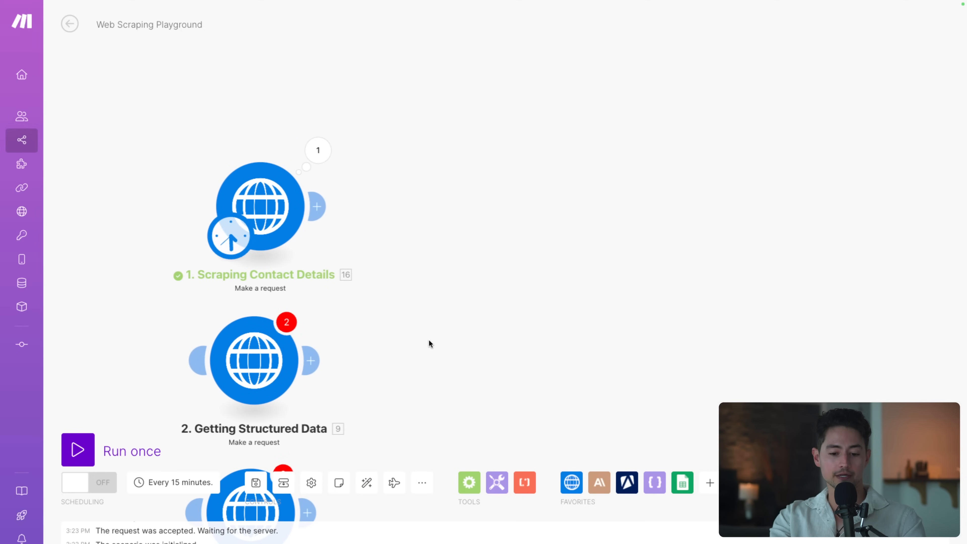
{"action": "scroll", "coordinate": [548, 341], "scroll_direction": "up", "scroll_amount": 1}
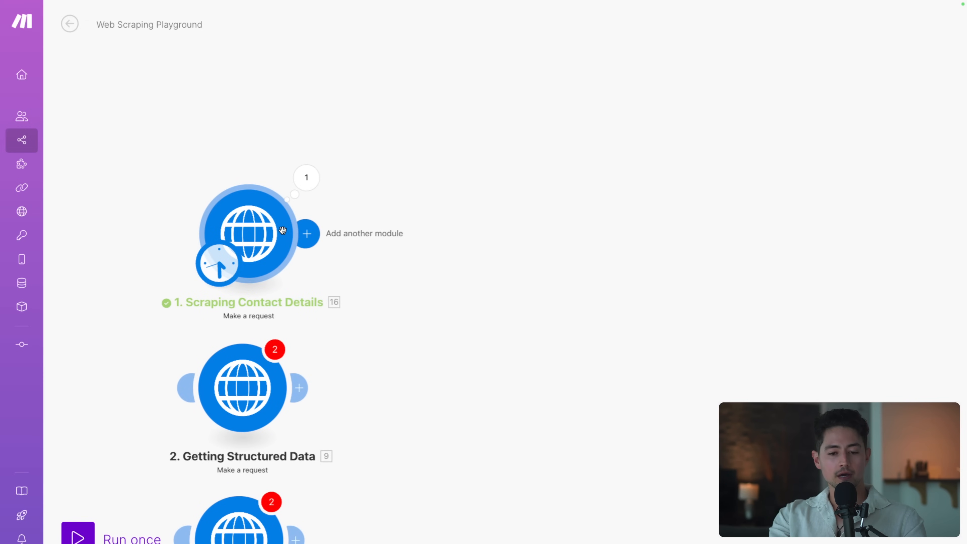
{"action": "key", "text": "ctrl+Tab"}
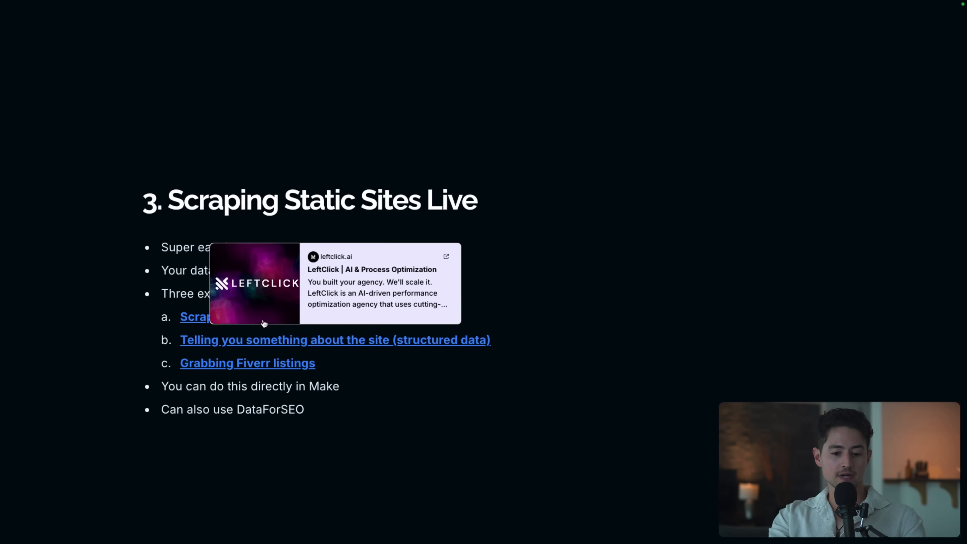
{"action": "left_click", "coordinate": [184, 318]}
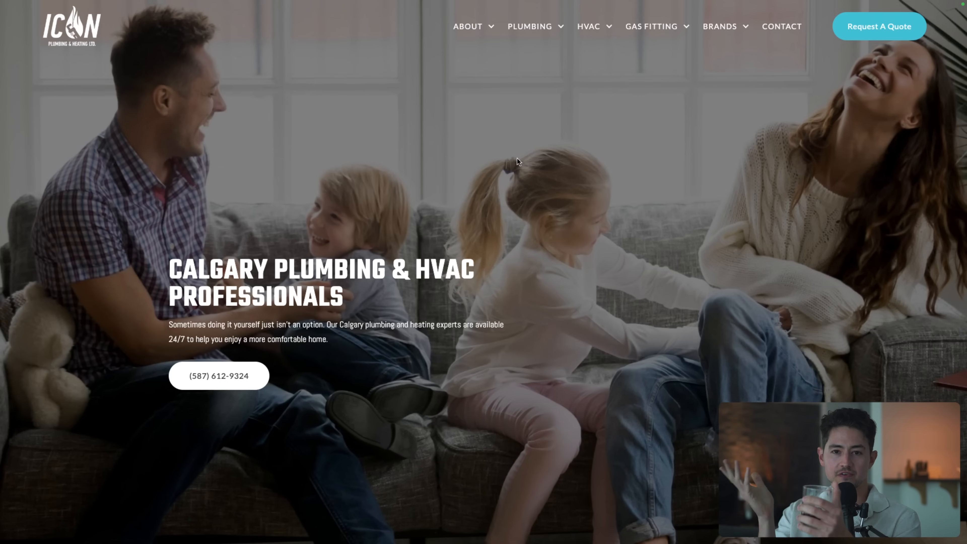
Scroll the plumbing site down to its footer and highlight the contact email
{"action": "scroll", "coordinate": [643, 201], "scroll_direction": "down", "scroll_amount": 2}
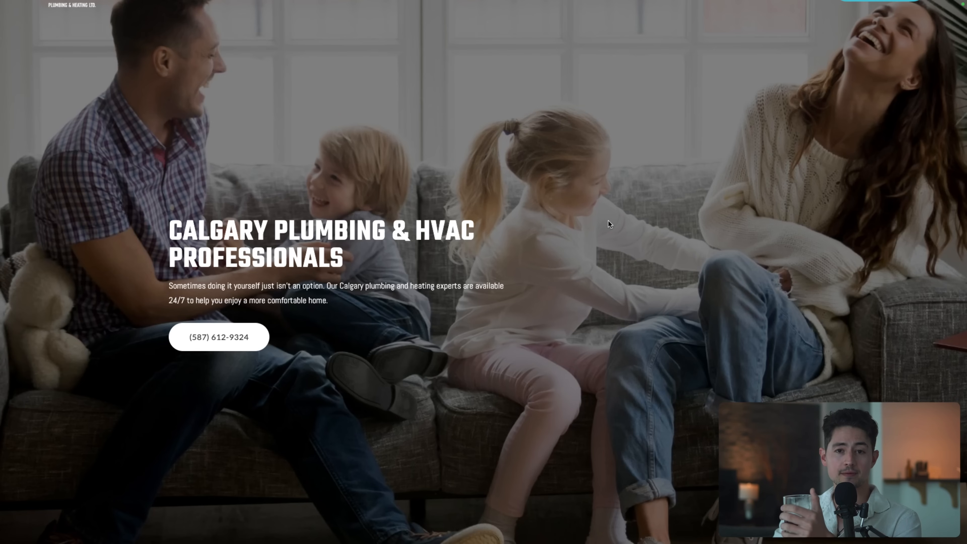
{"action": "scroll", "coordinate": [596, 220], "scroll_direction": "up", "scroll_amount": 2}
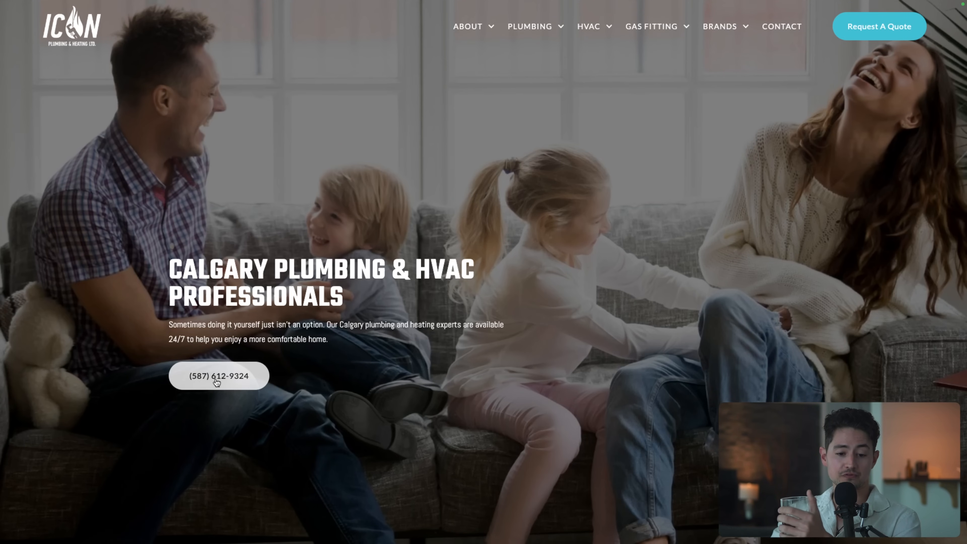
{"action": "scroll", "coordinate": [481, 369], "scroll_direction": "down", "scroll_amount": 15}
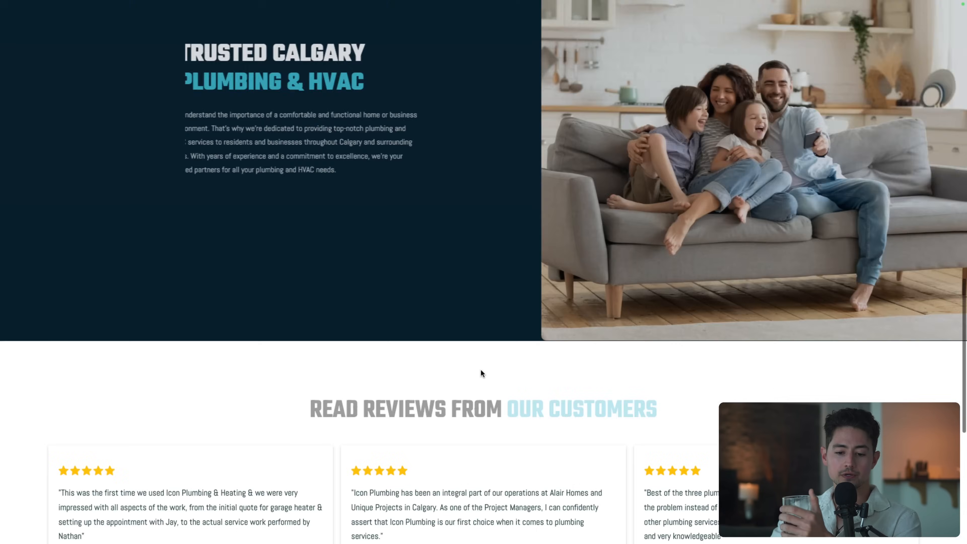
{"action": "scroll", "coordinate": [481, 368], "scroll_direction": "down", "scroll_amount": 15}
{"action": "left_click_drag", "start_coordinate": [717, 403], "coordinate": [630, 403]}
{"action": "left_click", "coordinate": [783, 394]}
Scroll back to the top of the site and return to the Make scenario
{"action": "scroll", "coordinate": [827, 366], "scroll_direction": "up", "scroll_amount": 10}
{"action": "scroll", "coordinate": [827, 368], "scroll_direction": "up", "scroll_amount": 10}
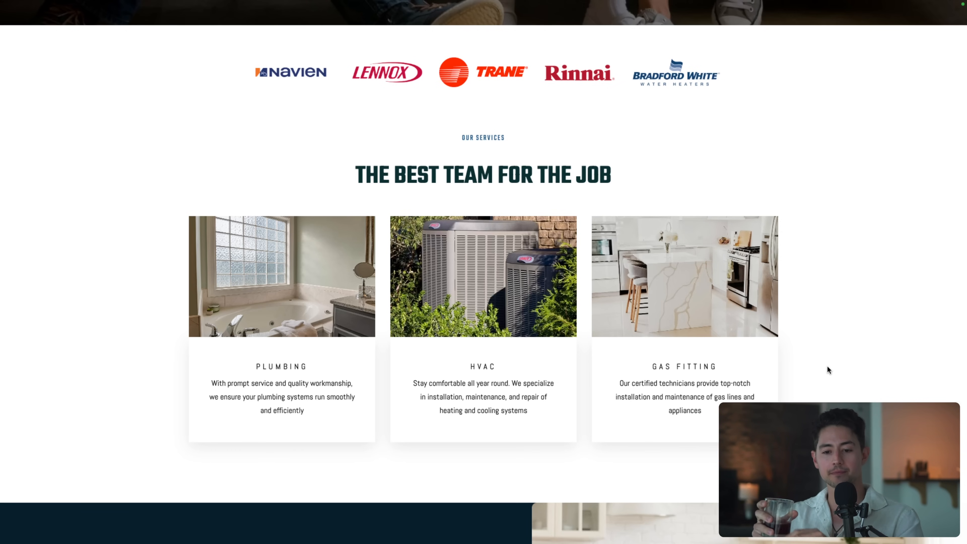
{"action": "scroll", "coordinate": [827, 366], "scroll_direction": "up", "scroll_amount": 15}
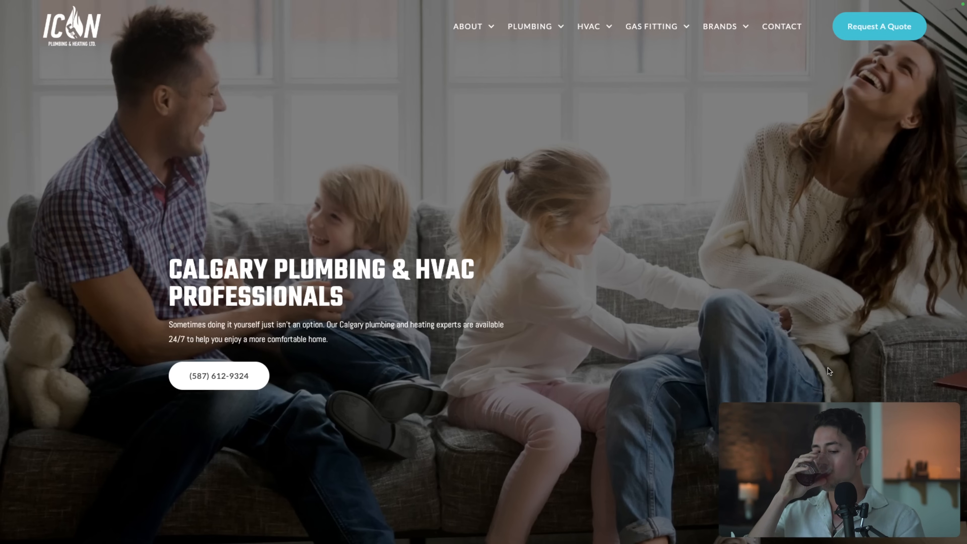
{"action": "key", "text": "ctrl+shift+Tab"}
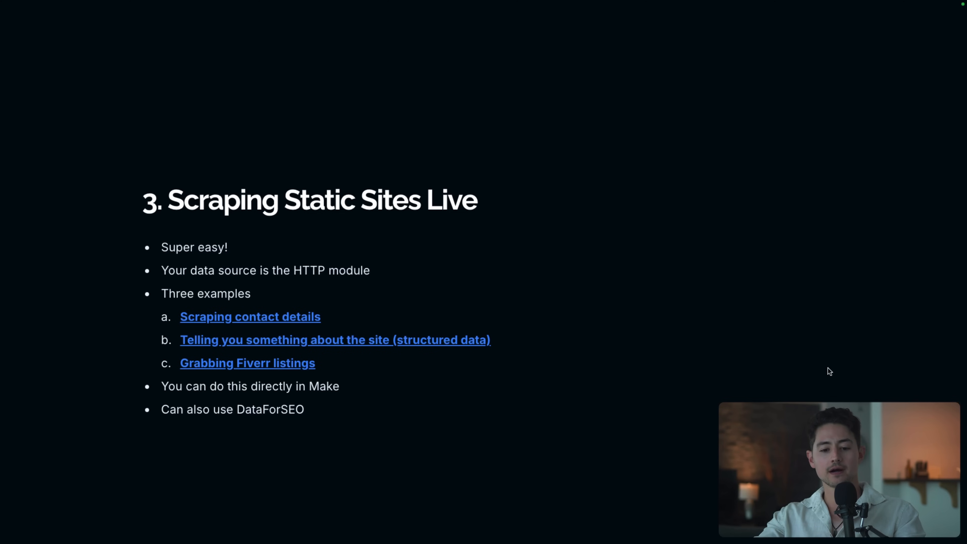
{"action": "key", "text": "ctrl+Tab"}
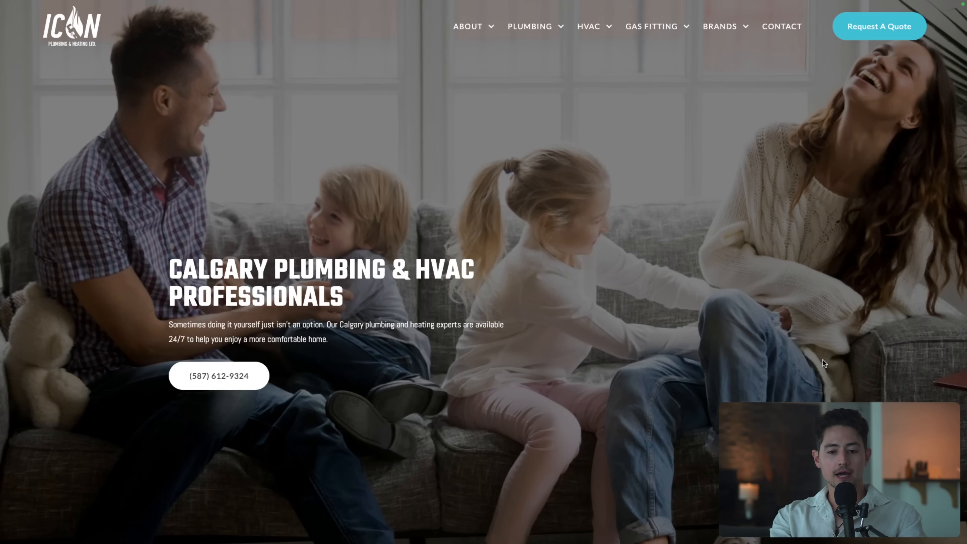
{"action": "key", "text": "ctrl+Tab"}
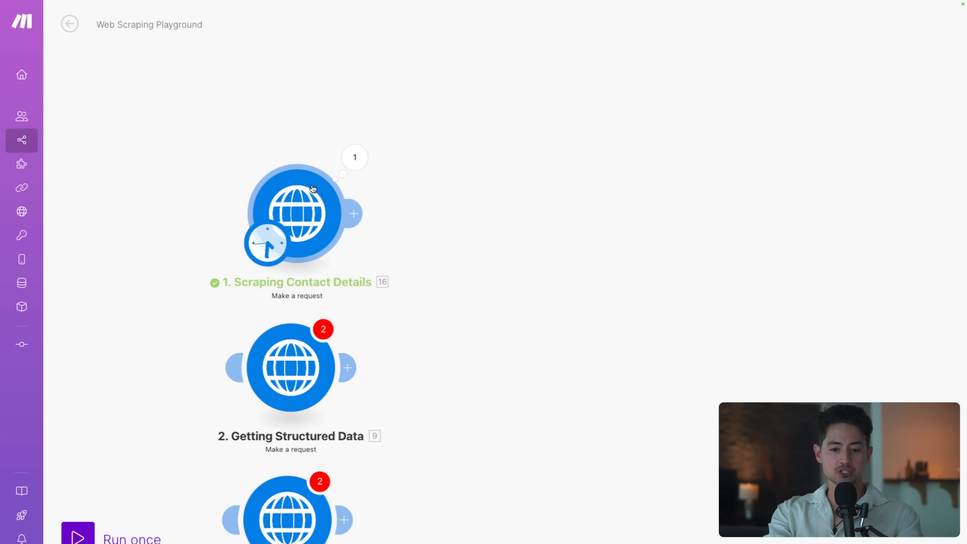
{"action": "key", "text": "ctrl+shift+Tab"}
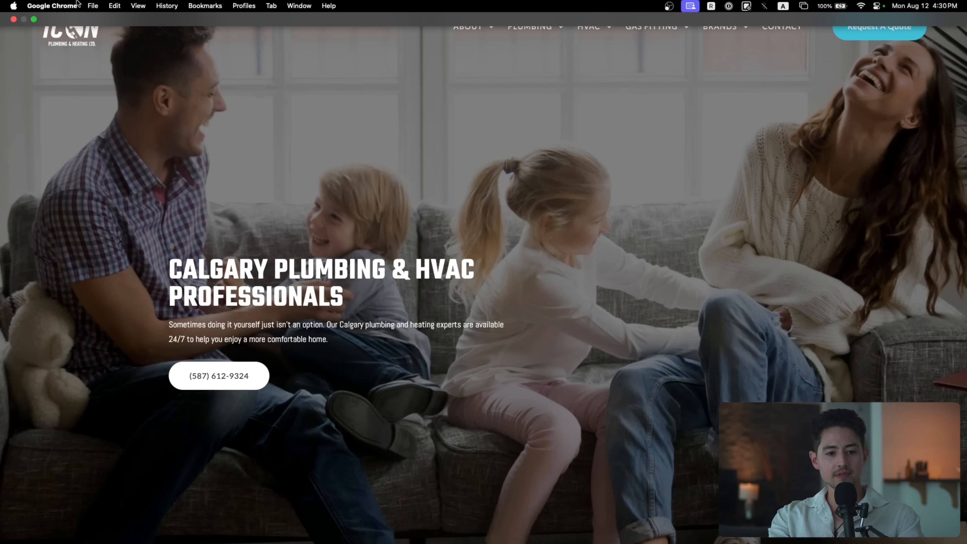
{"action": "left_click", "coordinate": [33, 19]}
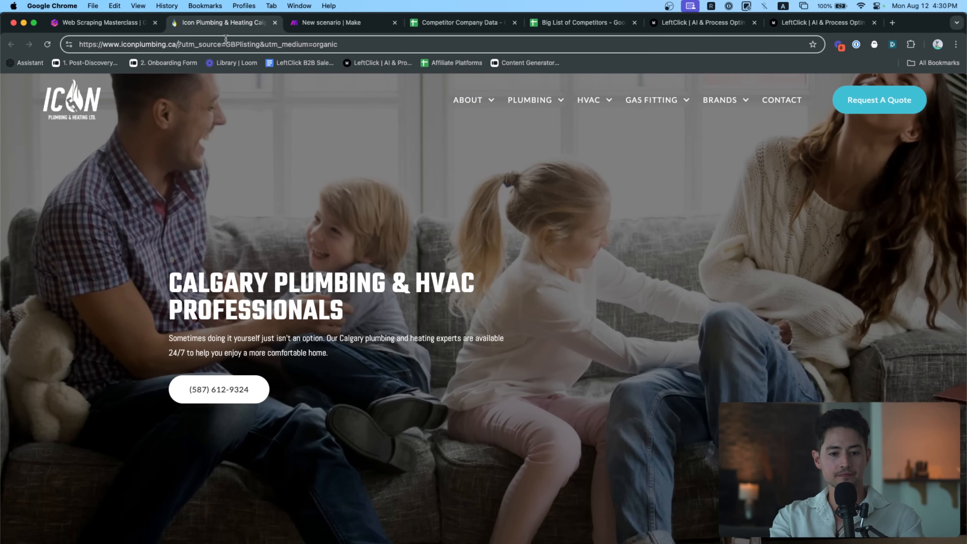
{"action": "key", "text": "Left"}
{"action": "key", "text": "shift+super+Left"}
{"action": "key", "text": "super+c"}
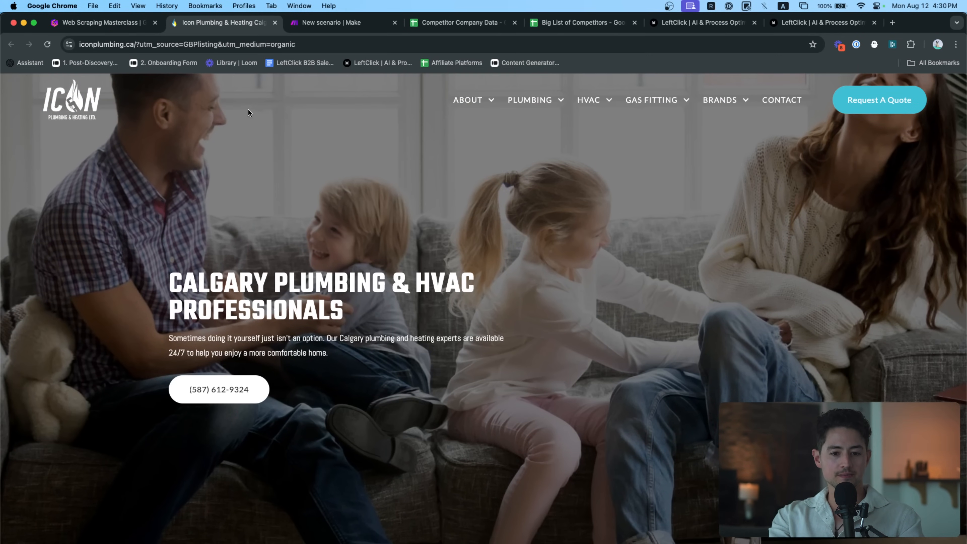
{"action": "key", "text": "ctrl+Tab"}
{"action": "left_click", "coordinate": [296, 212]}
{"action": "triple_click", "coordinate": [385, 183]}
{"action": "key", "text": "super+v"}
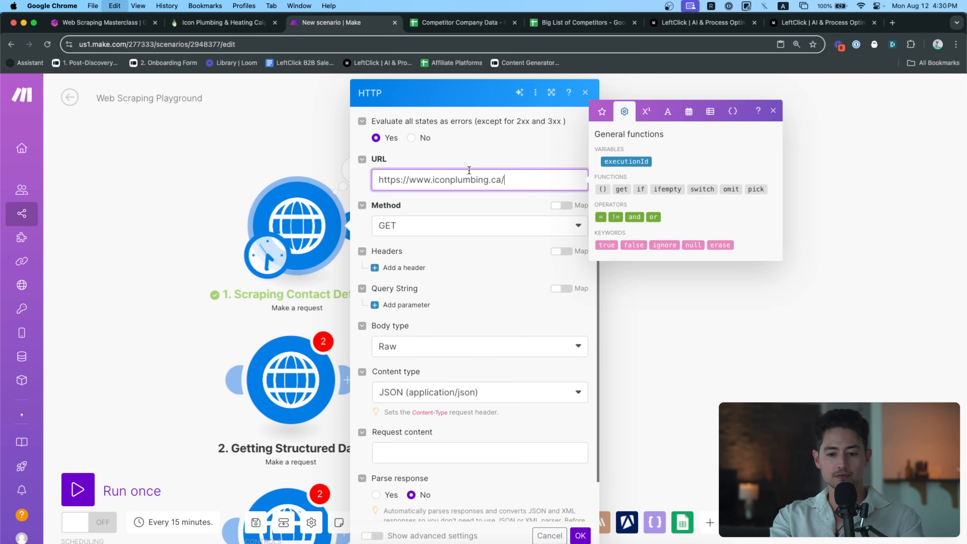
{"action": "left_click", "coordinate": [580, 535]}
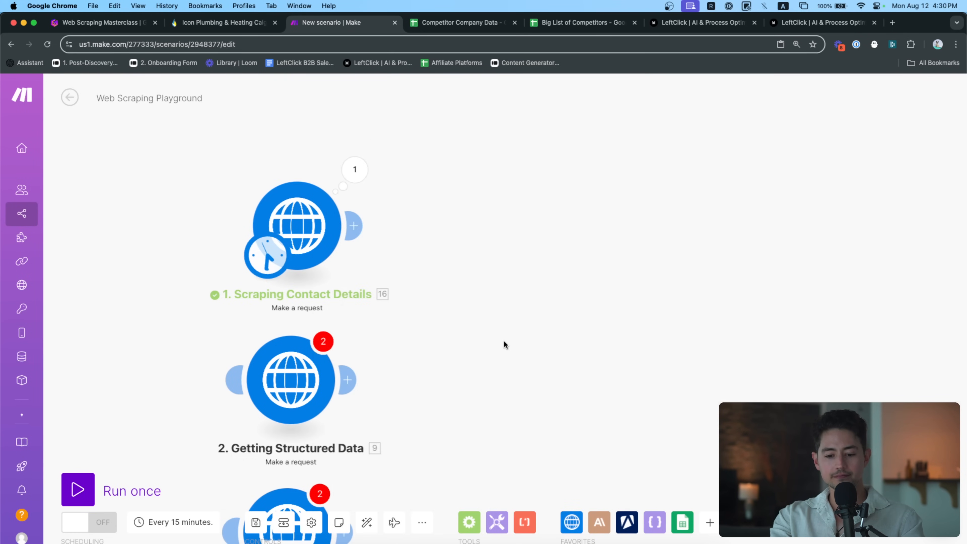
{"action": "right_click", "coordinate": [297, 225]}
{"action": "left_click", "coordinate": [331, 259]}
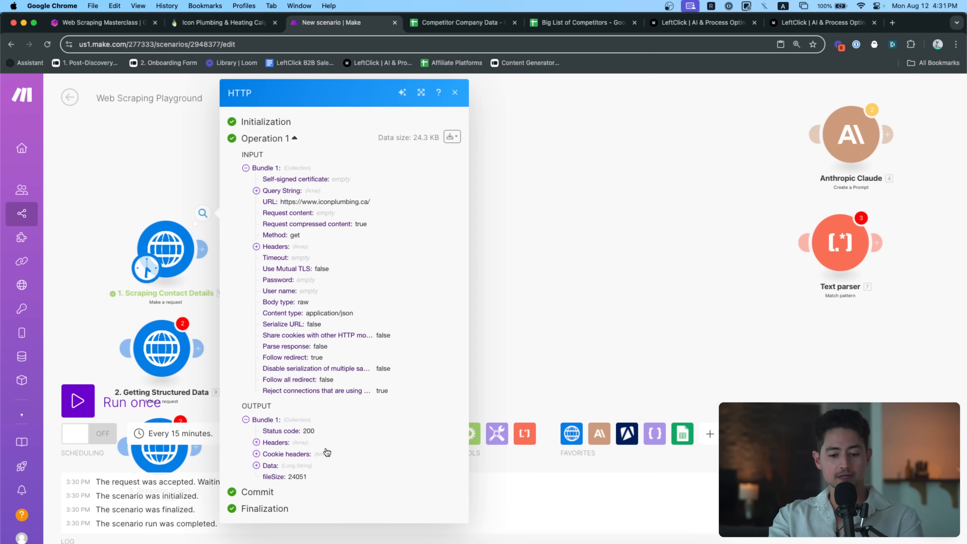
Expand the request's response Data and scroll through the returned HTML
{"action": "left_click", "coordinate": [271, 465]}
{"action": "scroll", "coordinate": [313, 472], "scroll_direction": "down", "scroll_amount": 2}
{"action": "scroll", "coordinate": [313, 472], "scroll_direction": "down", "scroll_amount": 5}
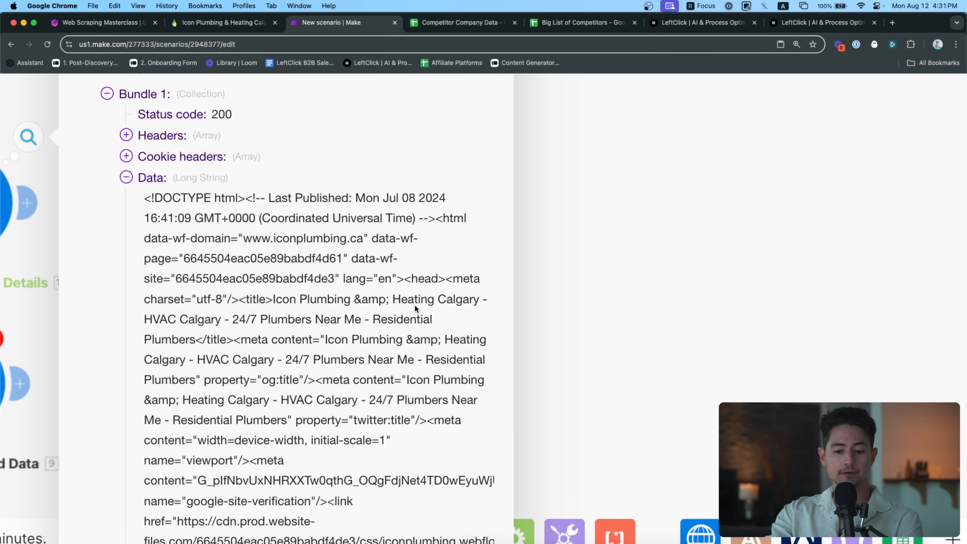
{"action": "scroll", "coordinate": [415, 306], "scroll_direction": "down", "scroll_amount": 3}
{"action": "scroll", "coordinate": [414, 304], "scroll_direction": "down", "scroll_amount": 2}
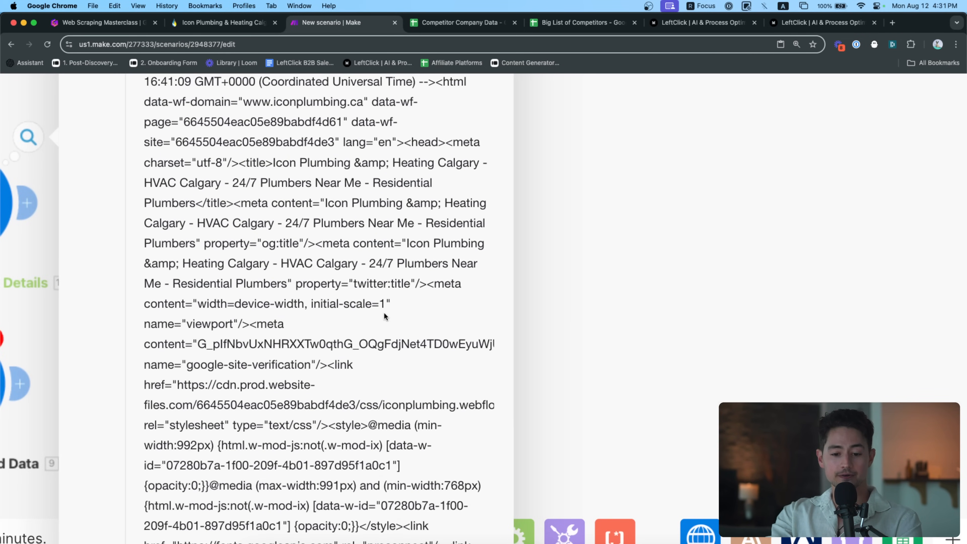
{"action": "scroll", "coordinate": [385, 319], "scroll_direction": "down", "scroll_amount": 5}
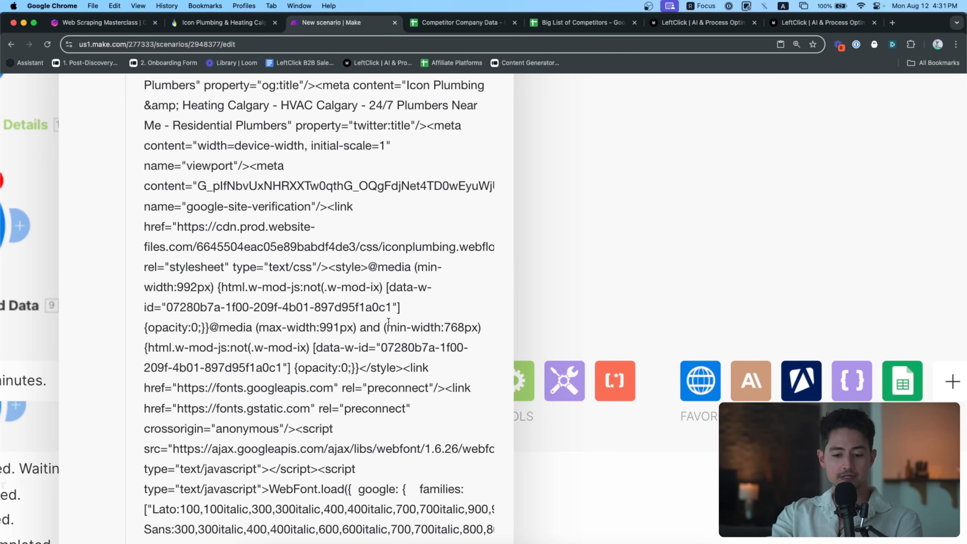
{"action": "scroll", "coordinate": [388, 322], "scroll_direction": "down", "scroll_amount": 2}
{"action": "scroll", "coordinate": [388, 323], "scroll_direction": "up", "scroll_amount": 2}
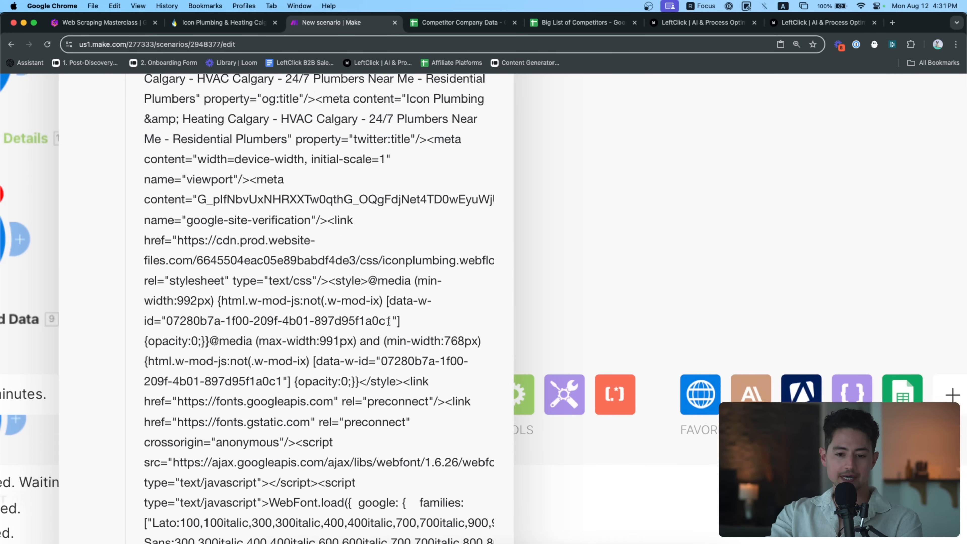
{"action": "scroll", "coordinate": [389, 323], "scroll_direction": "down", "scroll_amount": 5}
{"action": "left_click", "coordinate": [166, 205]}
Reopen the request output and highlight the page title inside the HTML
{"action": "left_click_drag", "start_coordinate": [158, 197], "coordinate": [272, 194]}
{"action": "scroll", "coordinate": [227, 194], "scroll_direction": "up", "scroll_amount": 4}
{"action": "left_click", "coordinate": [301, 192]}
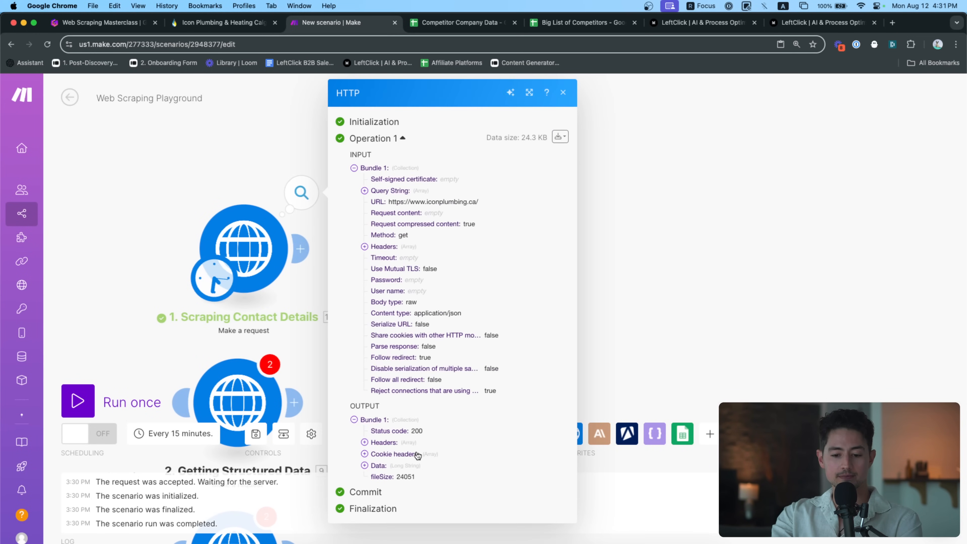
{"action": "left_click", "coordinate": [412, 466]}
{"action": "scroll", "coordinate": [414, 438], "scroll_direction": "down", "scroll_amount": 8}
{"action": "scroll", "coordinate": [534, 265], "scroll_direction": "up", "scroll_amount": 5}
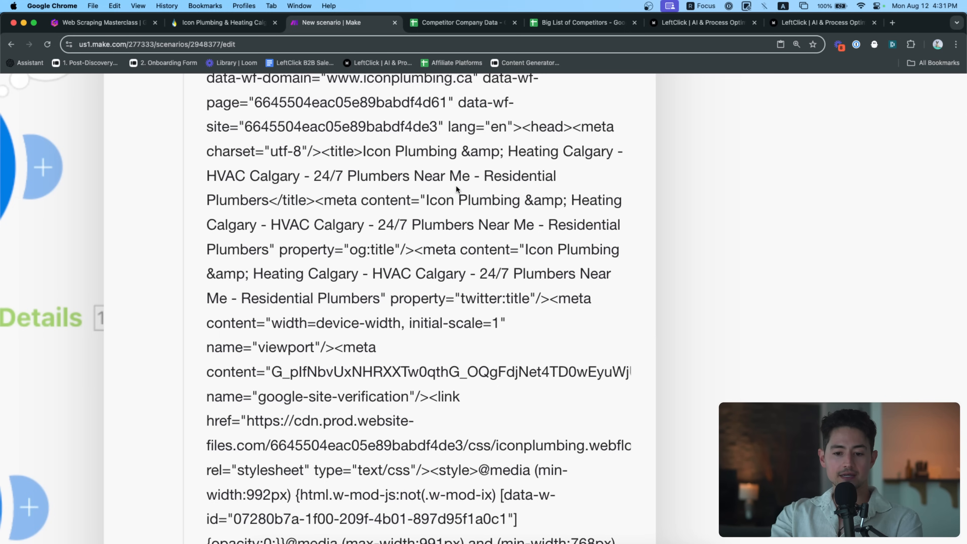
{"action": "left_click_drag", "start_coordinate": [361, 151], "coordinate": [270, 196]}
{"action": "scroll", "coordinate": [361, 228], "scroll_direction": "down", "scroll_amount": 8}
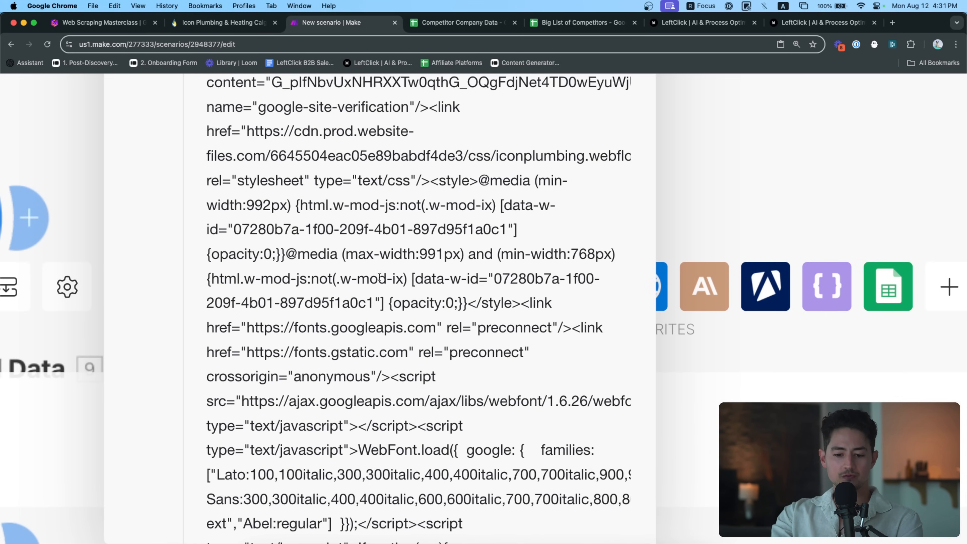
{"action": "scroll", "coordinate": [379, 210], "scroll_direction": "up", "scroll_amount": 8}
{"action": "scroll", "coordinate": [371, 216], "scroll_direction": "down", "scroll_amount": 5}
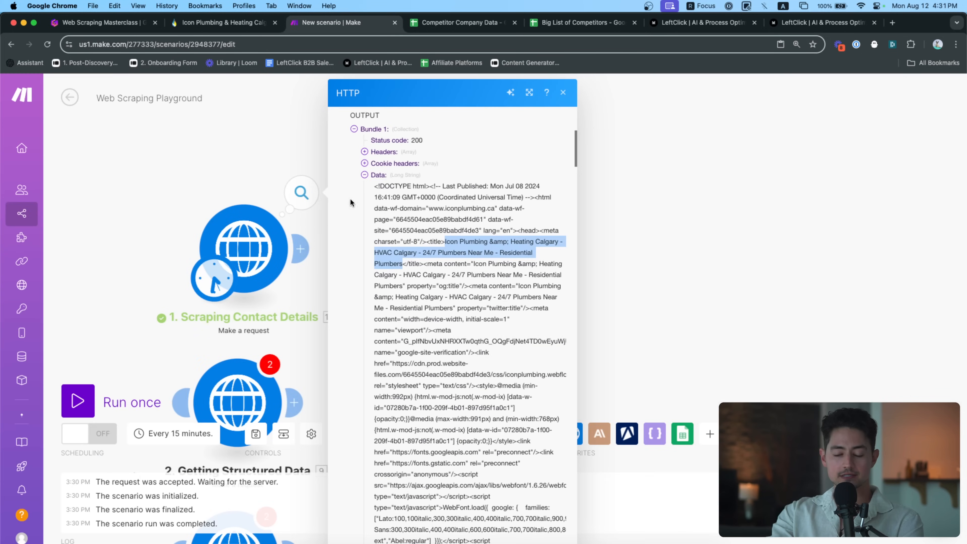
{"action": "left_click", "coordinate": [261, 165]}
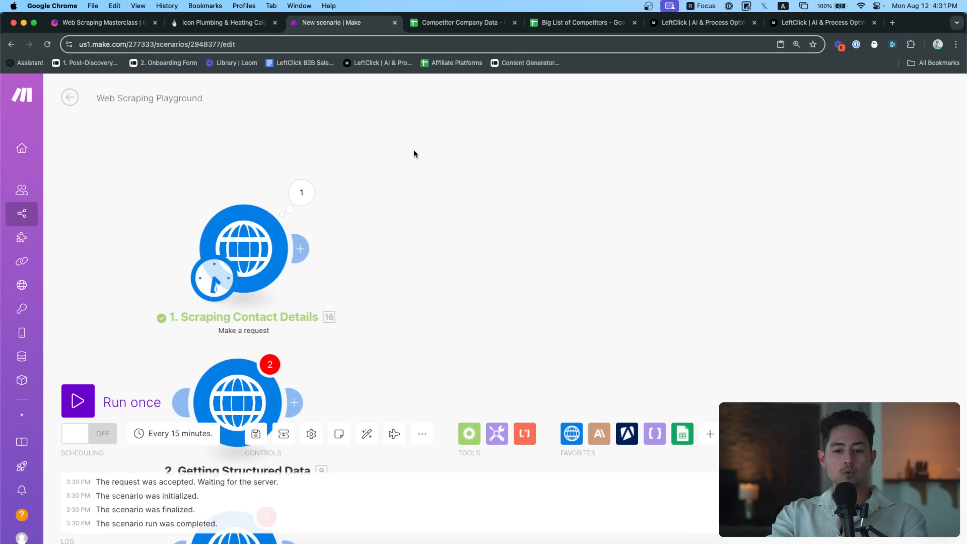
Compare with the live Icon Plumbing website, then recheck and close the request output
{"action": "left_click", "coordinate": [229, 26]}
{"action": "scroll", "coordinate": [588, 276], "scroll_direction": "down", "scroll_amount": 20}
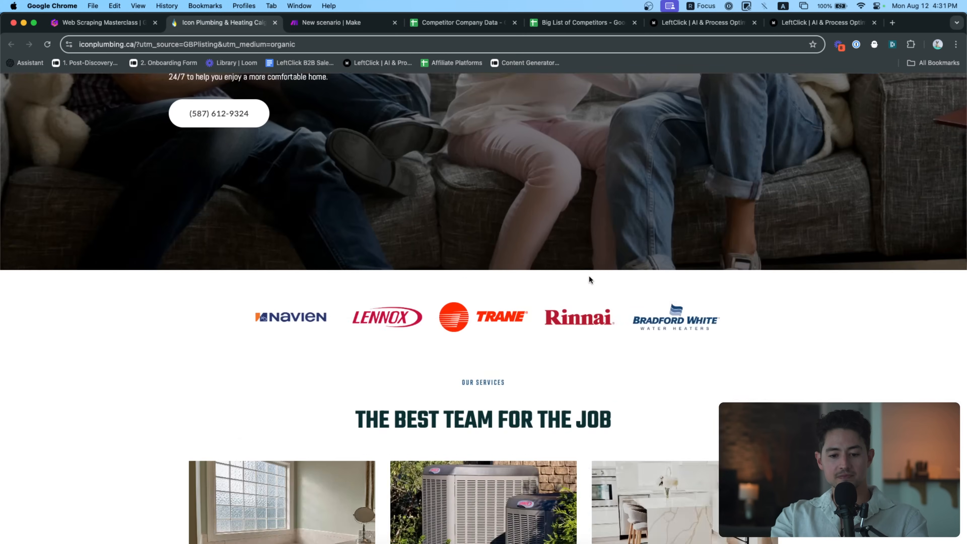
{"action": "scroll", "coordinate": [722, 355], "scroll_direction": "up", "scroll_amount": 5}
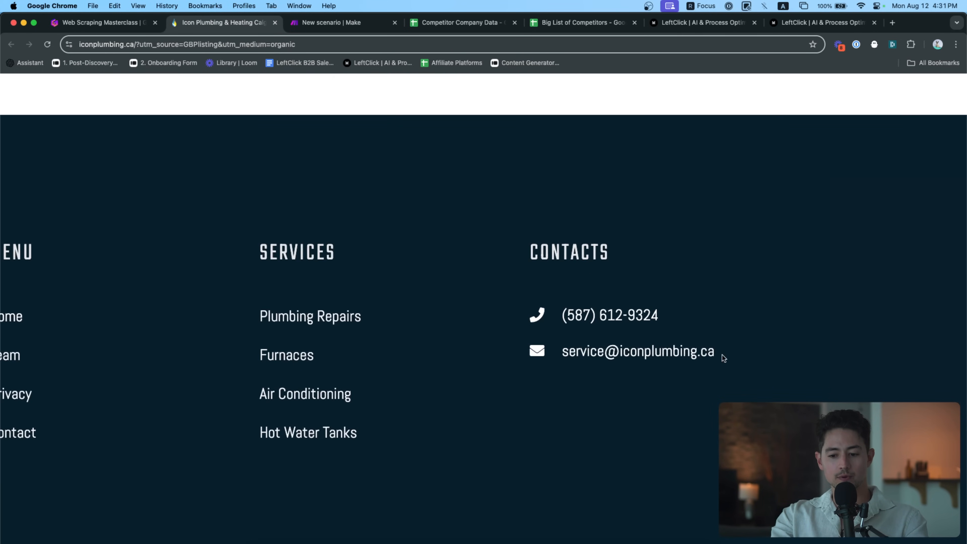
{"action": "scroll", "coordinate": [693, 362], "scroll_direction": "down", "scroll_amount": 2}
{"action": "key", "text": "ctrl+Tab"}
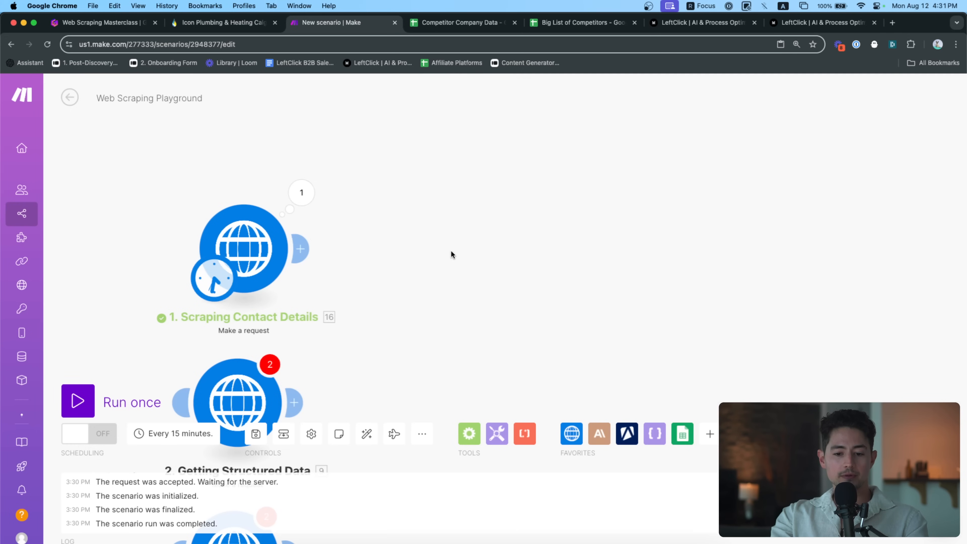
{"action": "left_click", "coordinate": [335, 199]}
{"action": "scroll", "coordinate": [469, 483], "scroll_direction": "up", "scroll_amount": 5}
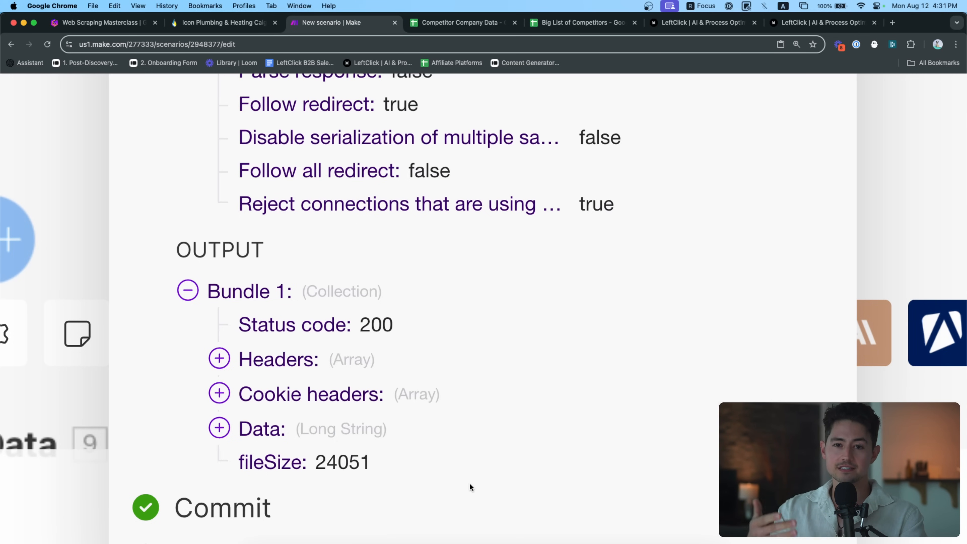
{"action": "scroll", "coordinate": [435, 446], "scroll_direction": "down", "scroll_amount": 10}
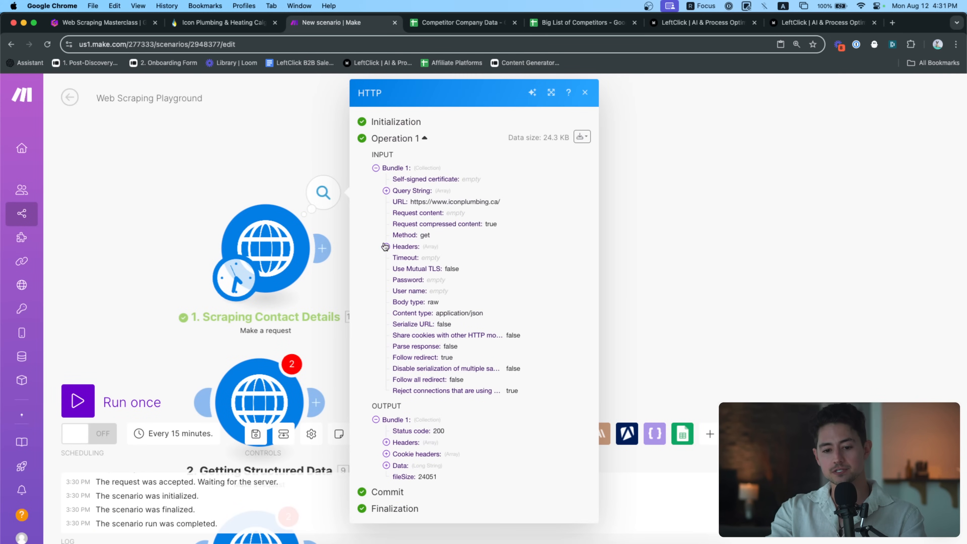
{"action": "left_click", "coordinate": [238, 143]}
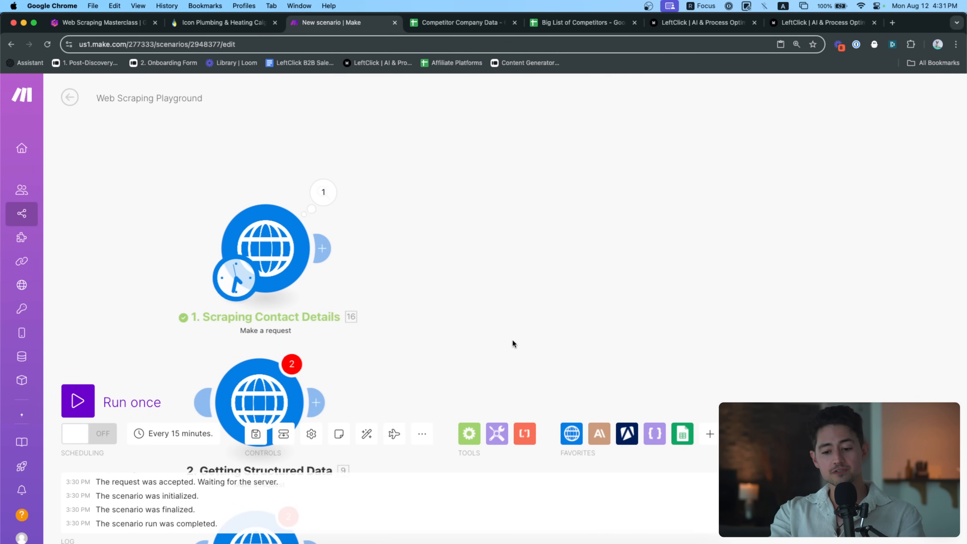
{"action": "left_click", "coordinate": [525, 433]}
Add an HTML to text parser after Scraping Contact Details, mapping the request's Data into HTML
{"action": "left_click", "coordinate": [611, 327]}
{"action": "left_click_drag", "start_coordinate": [610, 323], "coordinate": [437, 246]}
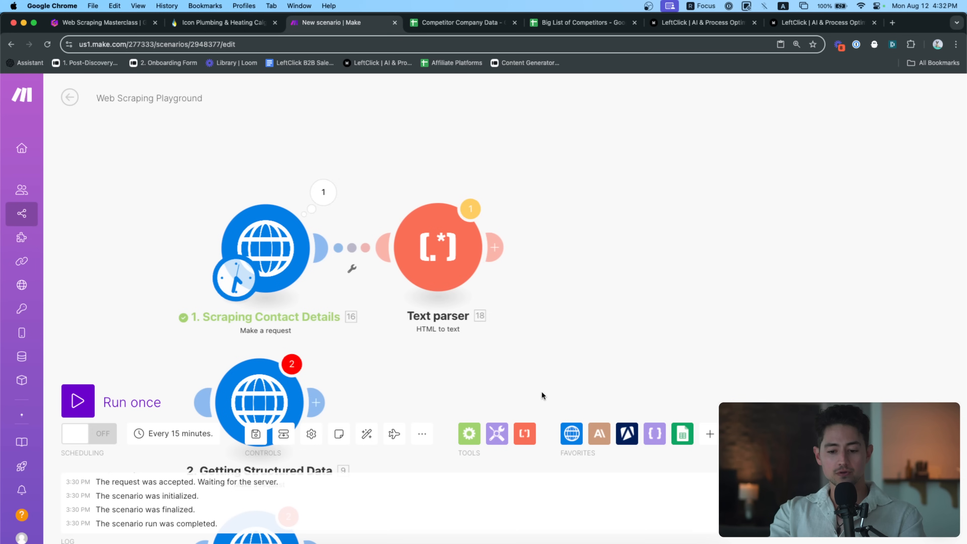
{"action": "left_click", "coordinate": [533, 442]}
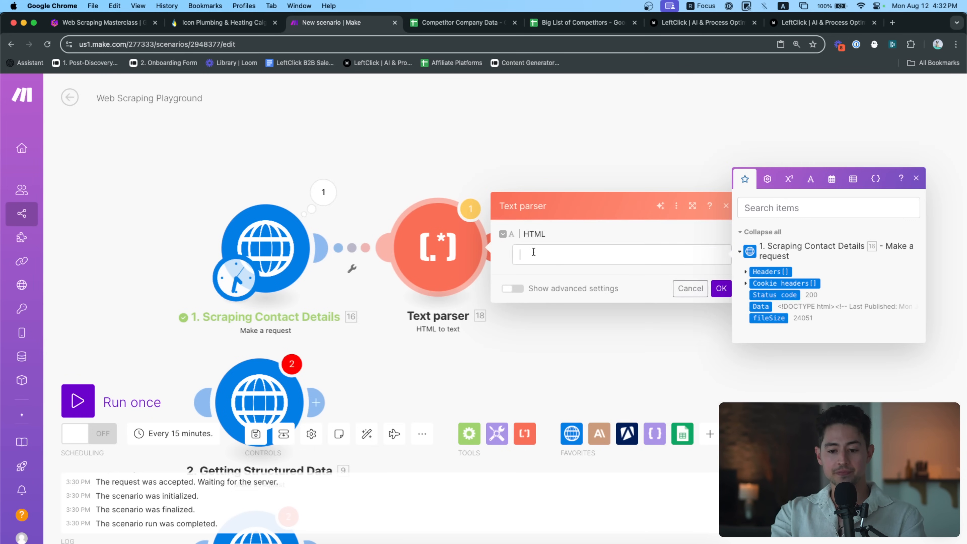
{"action": "left_click", "coordinate": [751, 306]}
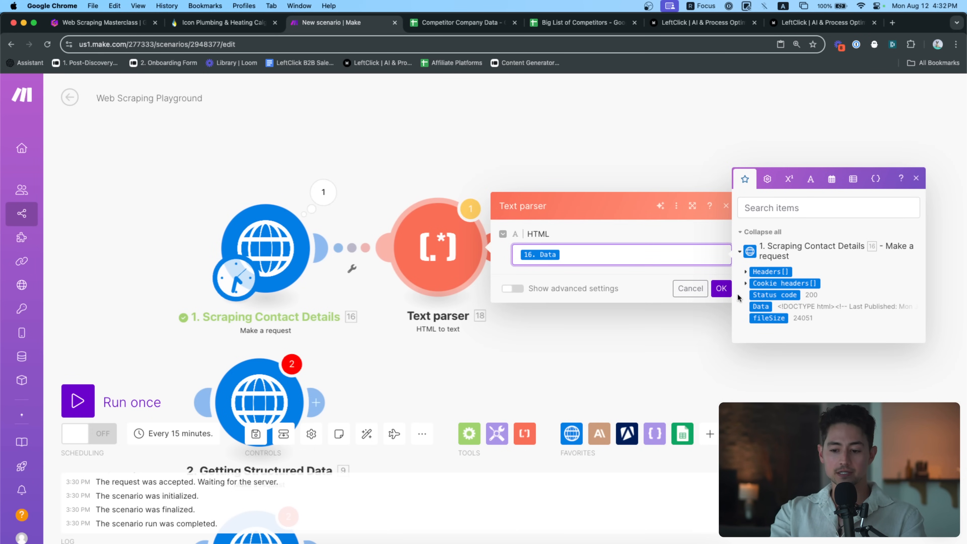
{"action": "left_click", "coordinate": [720, 288]}
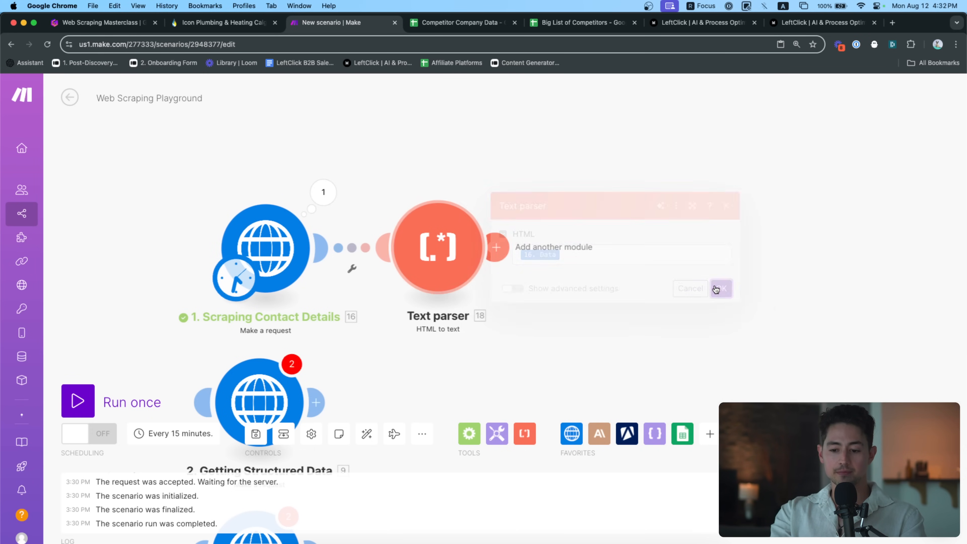
Run the scenario once and find the contact email in the parser's text output
{"action": "left_click", "coordinate": [79, 402]}
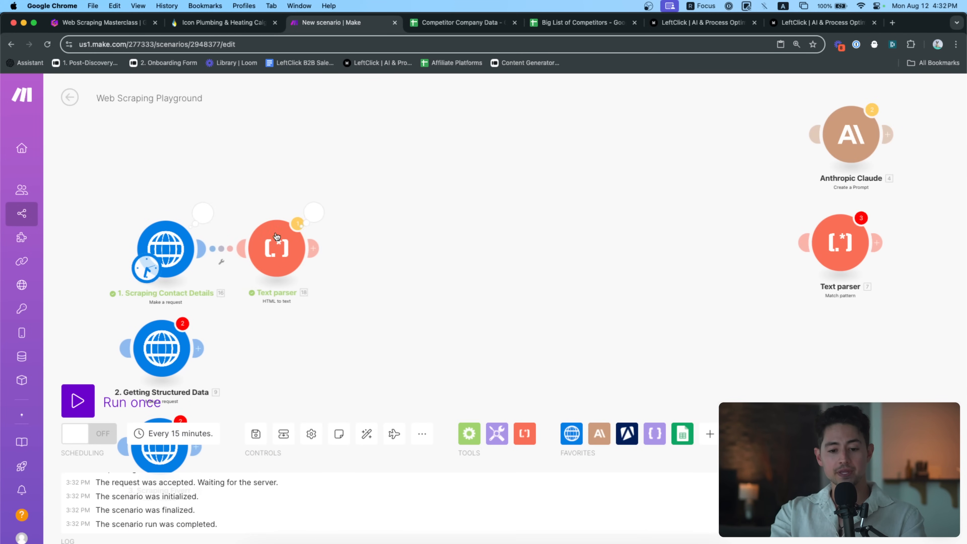
{"action": "left_click", "coordinate": [318, 211]}
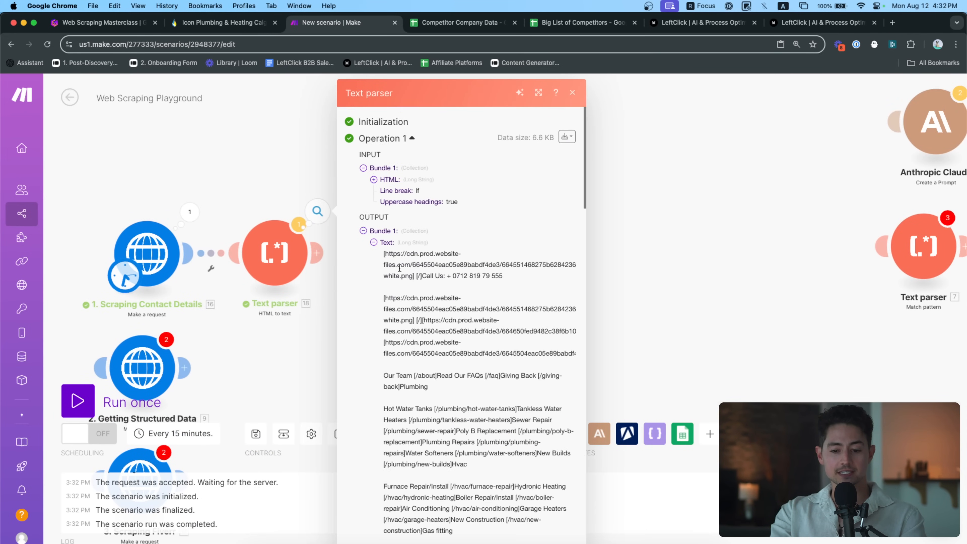
{"action": "scroll", "coordinate": [515, 306], "scroll_direction": "up", "scroll_amount": 5}
{"action": "scroll", "coordinate": [446, 284], "scroll_direction": "down", "scroll_amount": 1}
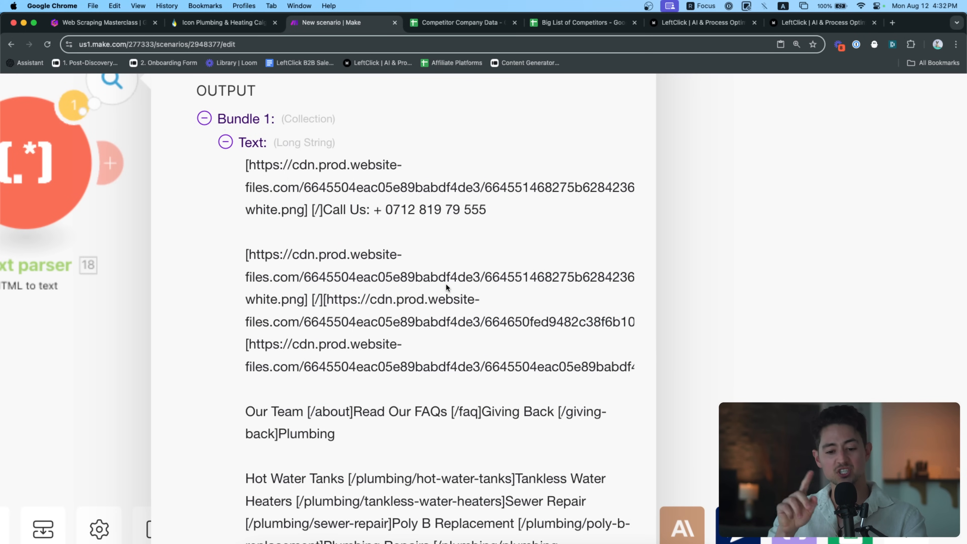
{"action": "scroll", "coordinate": [446, 283], "scroll_direction": "down", "scroll_amount": 1}
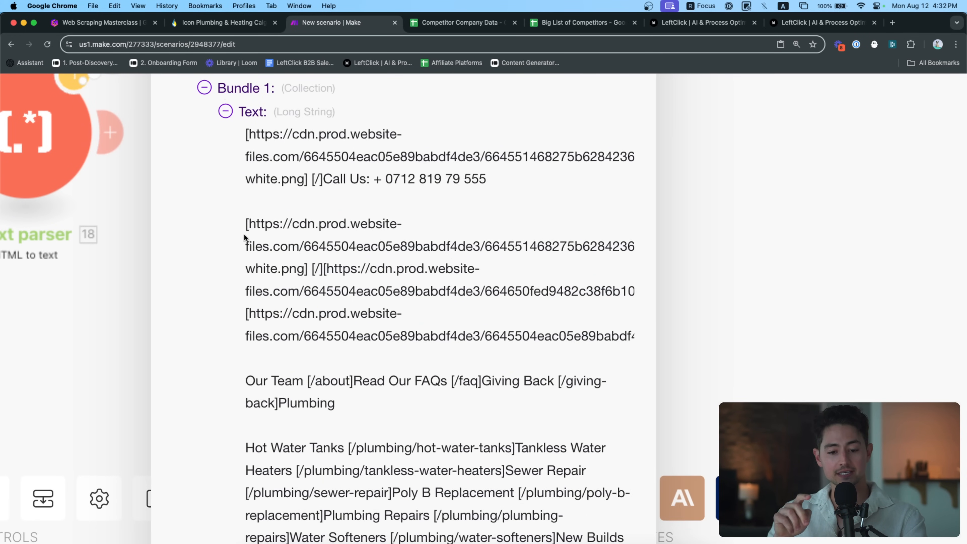
{"action": "scroll", "coordinate": [312, 278], "scroll_direction": "down", "scroll_amount": 5}
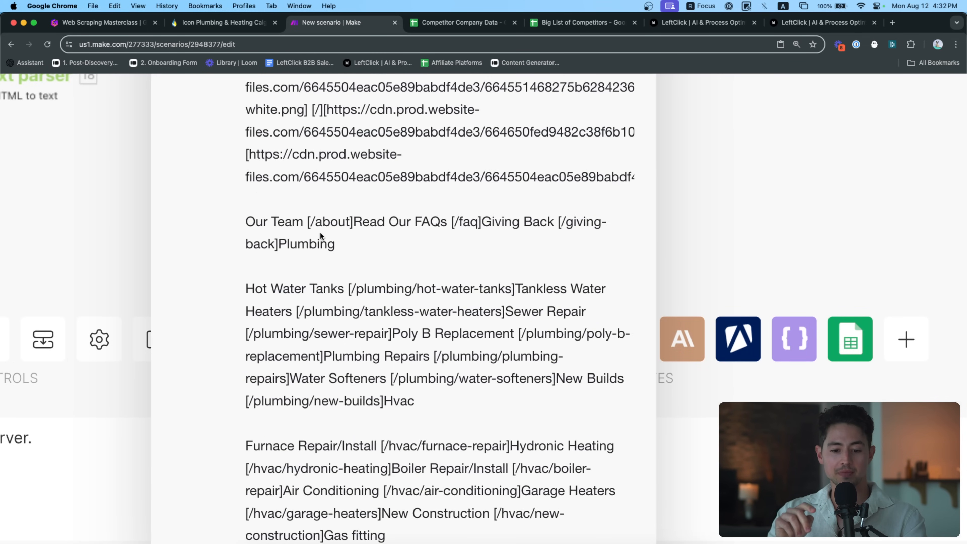
{"action": "scroll", "coordinate": [321, 233], "scroll_direction": "down", "scroll_amount": 1}
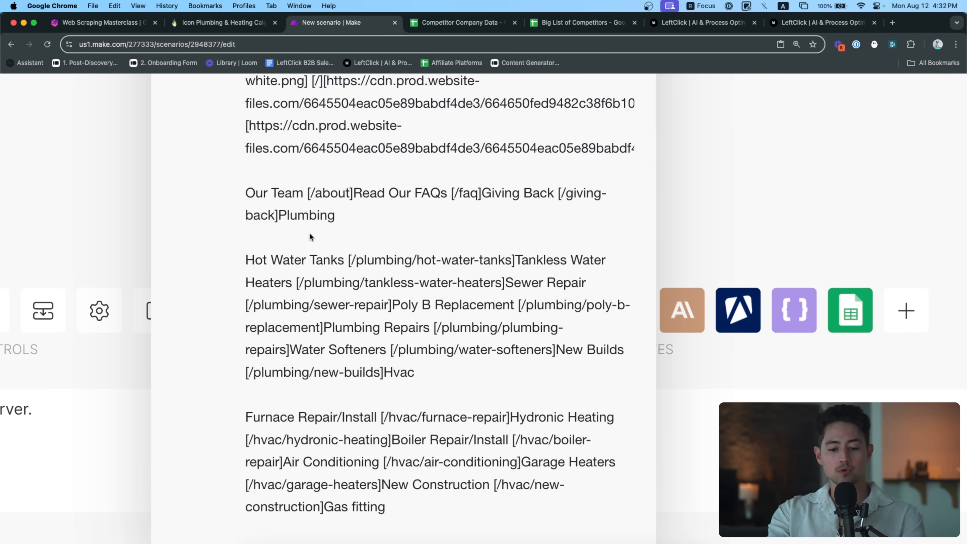
{"action": "scroll", "coordinate": [459, 332], "scroll_direction": "down", "scroll_amount": 10}
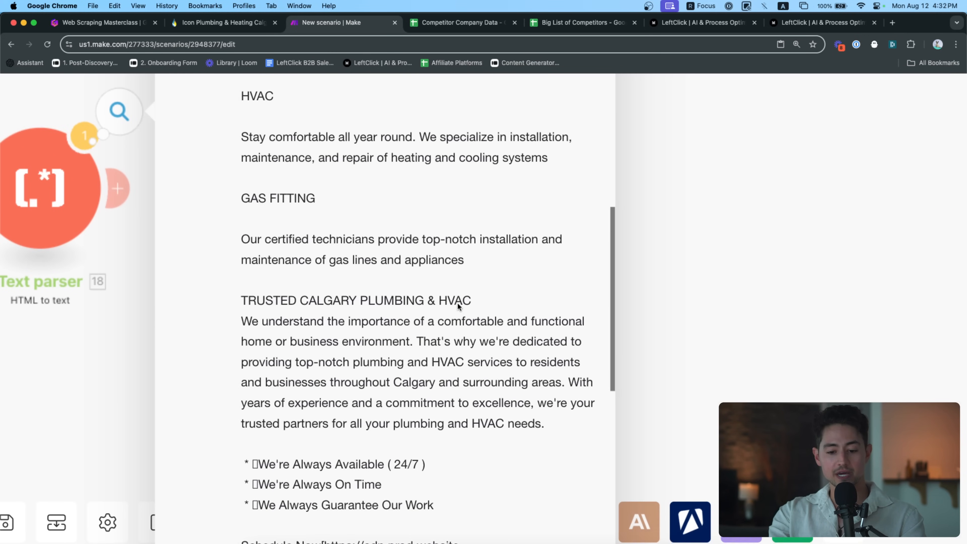
{"action": "scroll", "coordinate": [528, 344], "scroll_direction": "down", "scroll_amount": 8}
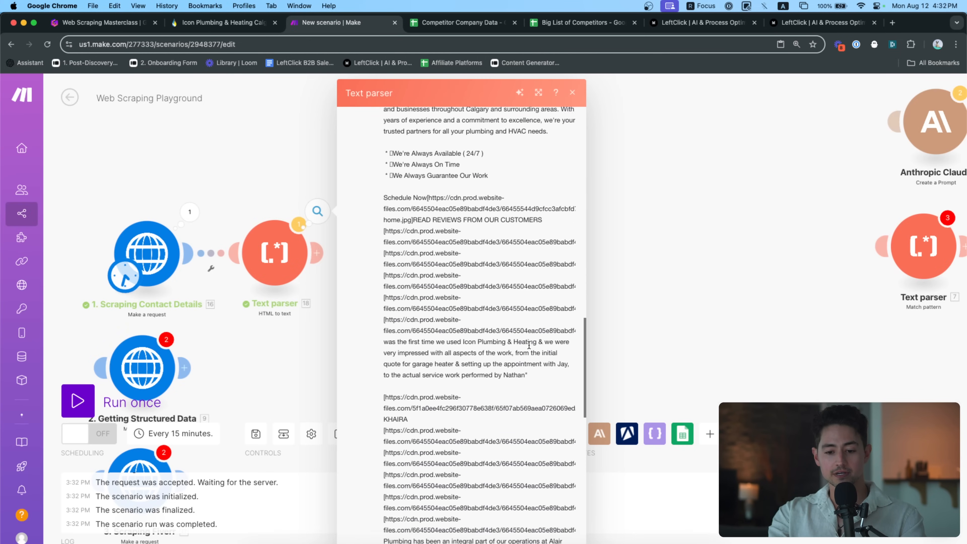
{"action": "scroll", "coordinate": [528, 345], "scroll_direction": "down", "scroll_amount": 8}
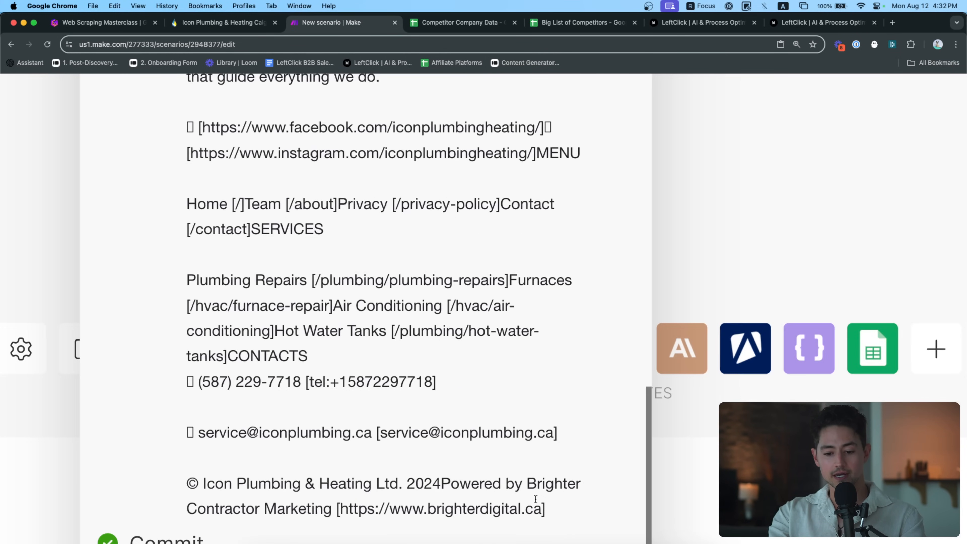
{"action": "mouse_move", "coordinate": [200, 433]}
{"action": "left_mouse_down"}
{"action": "mouse_move", "coordinate": [554, 433]}
{"action": "mouse_move", "coordinate": [201, 428]}
{"action": "left_mouse_up"}
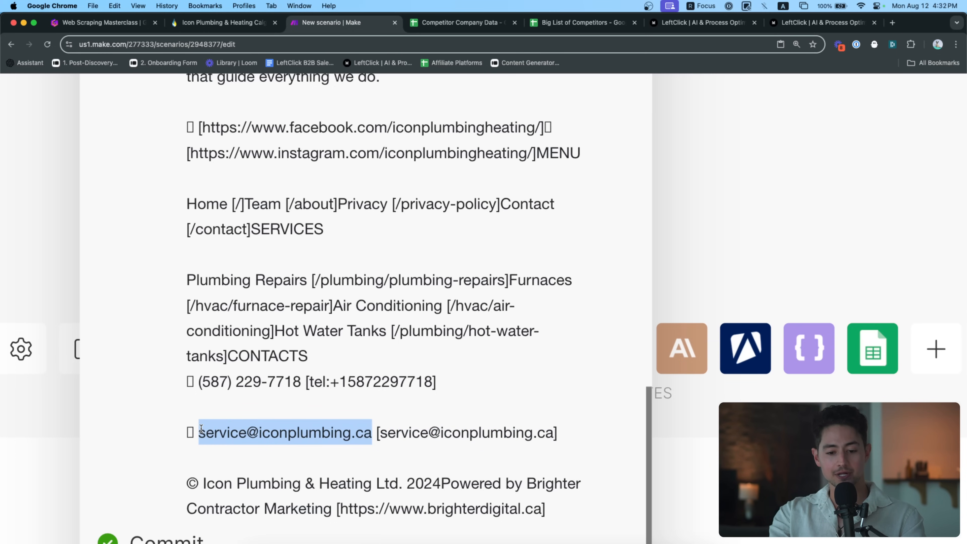
{"action": "scroll", "coordinate": [331, 394], "scroll_direction": "down", "scroll_amount": 5}
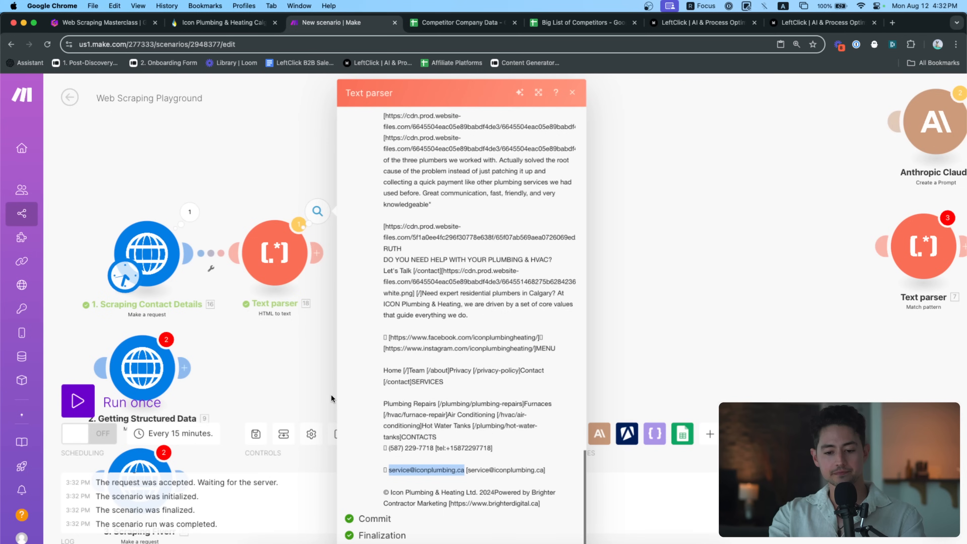
{"action": "left_click", "coordinate": [276, 340]}
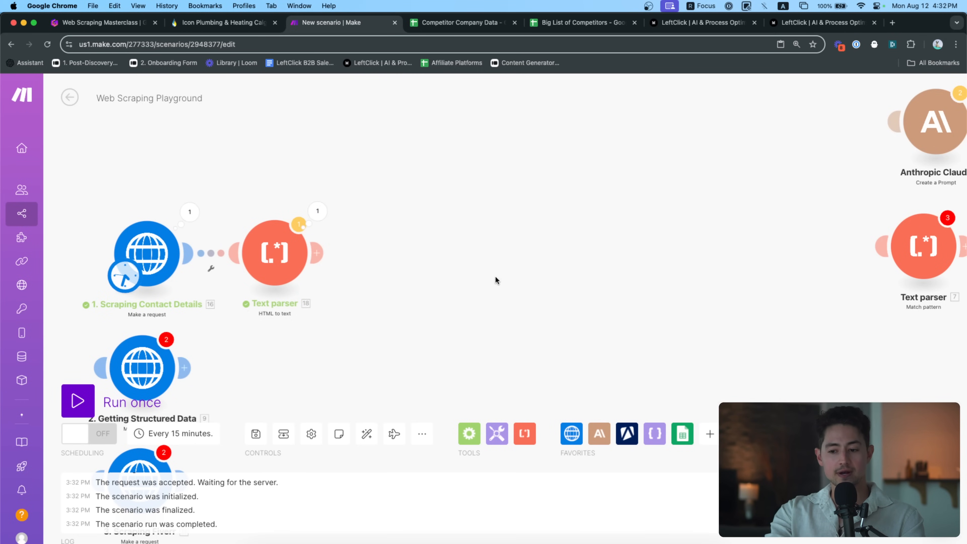
Move Anthropic Claude beside the Text parser and link a Create a Prompt action after it
{"action": "scroll", "coordinate": [527, 266], "scroll_direction": "right", "scroll_amount": 2}
{"action": "left_click_drag", "start_coordinate": [879, 140], "coordinate": [526, 268]}
{"action": "scroll", "coordinate": [506, 274], "scroll_direction": "up", "scroll_amount": 4}
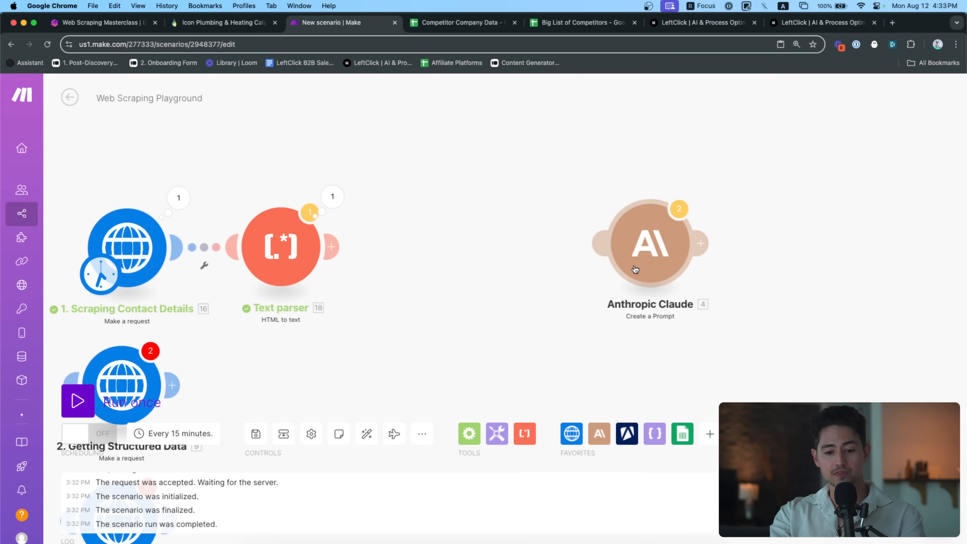
{"action": "left_click", "coordinate": [598, 432]}
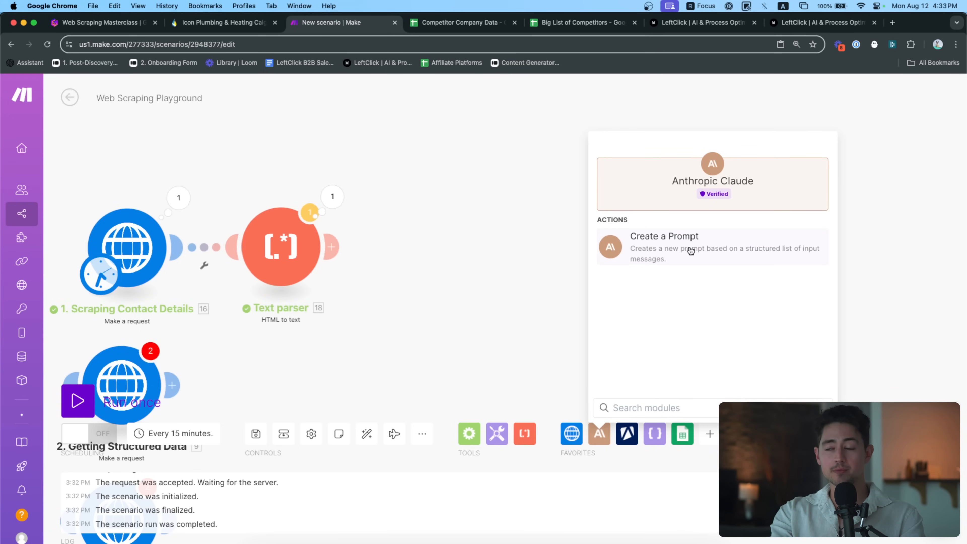
{"action": "left_click", "coordinate": [673, 268]}
{"action": "left_click_drag", "start_coordinate": [649, 246], "coordinate": [448, 246]}
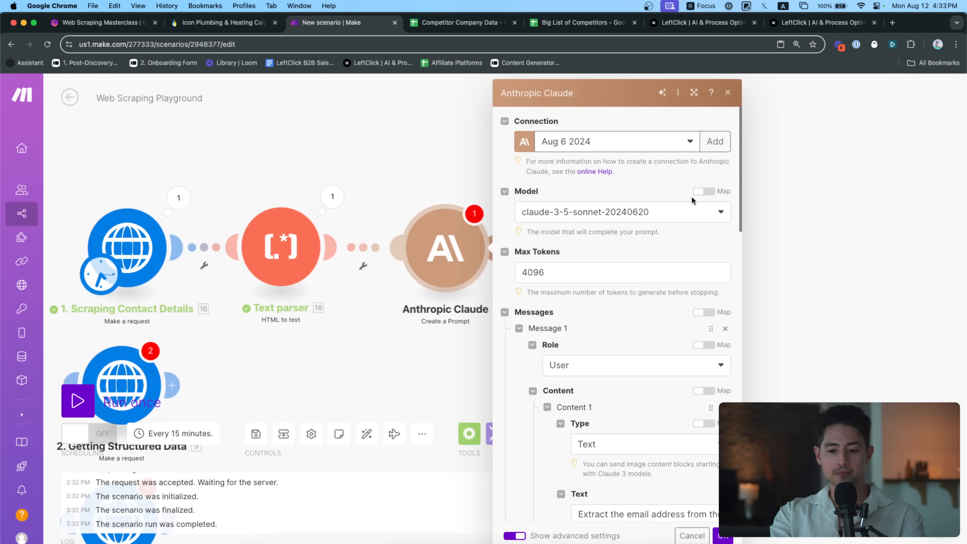
Review the Claude settings and select the email-extraction prompt text
{"action": "scroll", "coordinate": [691, 195], "scroll_direction": "up", "scroll_amount": 5}
{"action": "scroll", "coordinate": [635, 186], "scroll_direction": "right", "scroll_amount": 2}
{"action": "scroll", "coordinate": [562, 256], "scroll_direction": "down", "scroll_amount": 2}
{"action": "scroll", "coordinate": [562, 257], "scroll_direction": "down", "scroll_amount": 7}
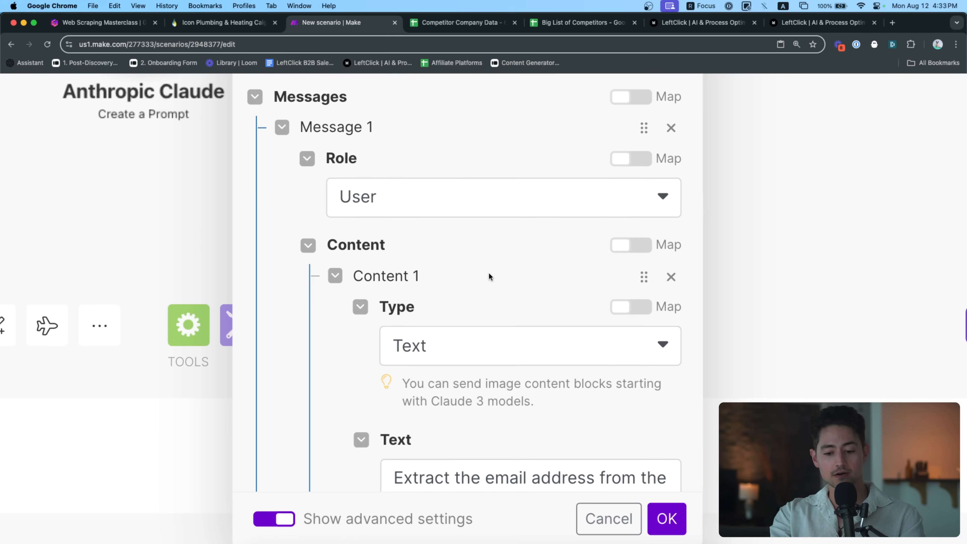
{"action": "scroll", "coordinate": [517, 328], "scroll_direction": "down", "scroll_amount": 5}
{"action": "scroll", "coordinate": [649, 404], "scroll_direction": "down", "scroll_amount": 3}
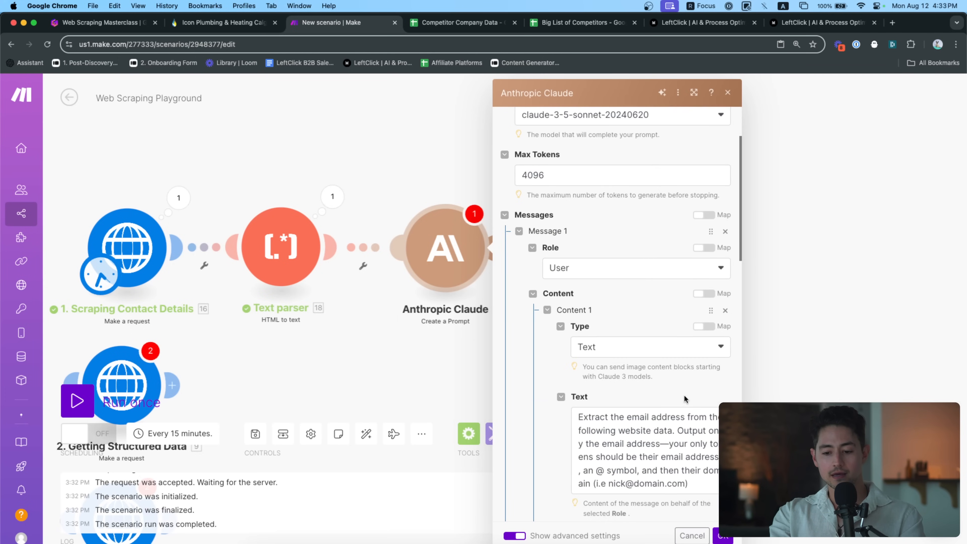
{"action": "scroll", "coordinate": [662, 403], "scroll_direction": "right", "scroll_amount": 5}
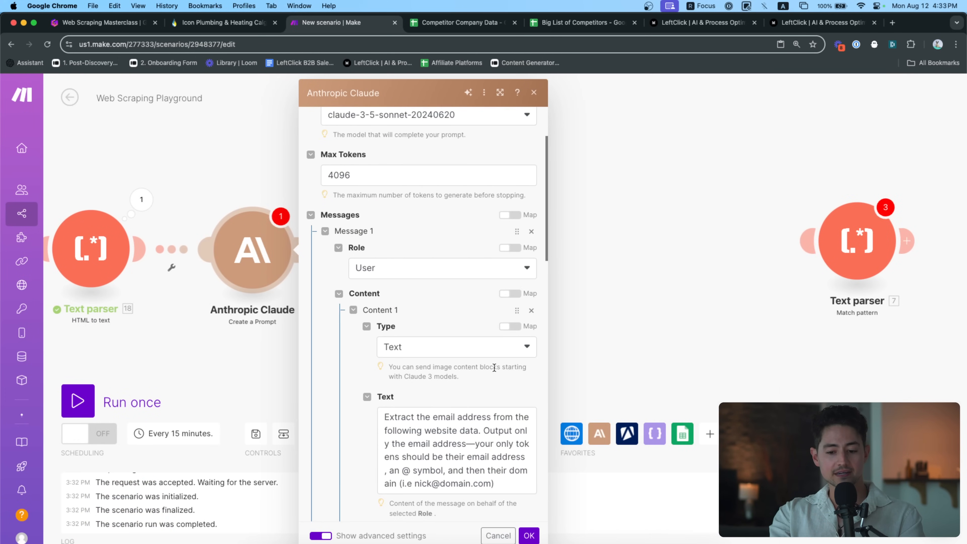
{"action": "scroll", "coordinate": [493, 367], "scroll_direction": "down", "scroll_amount": 2}
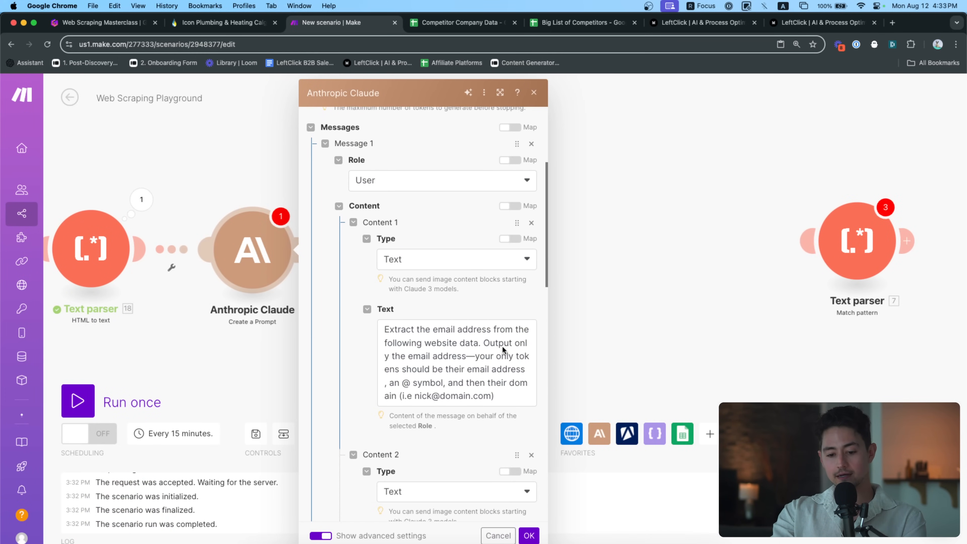
{"action": "scroll", "coordinate": [502, 346], "scroll_direction": "down", "scroll_amount": 1}
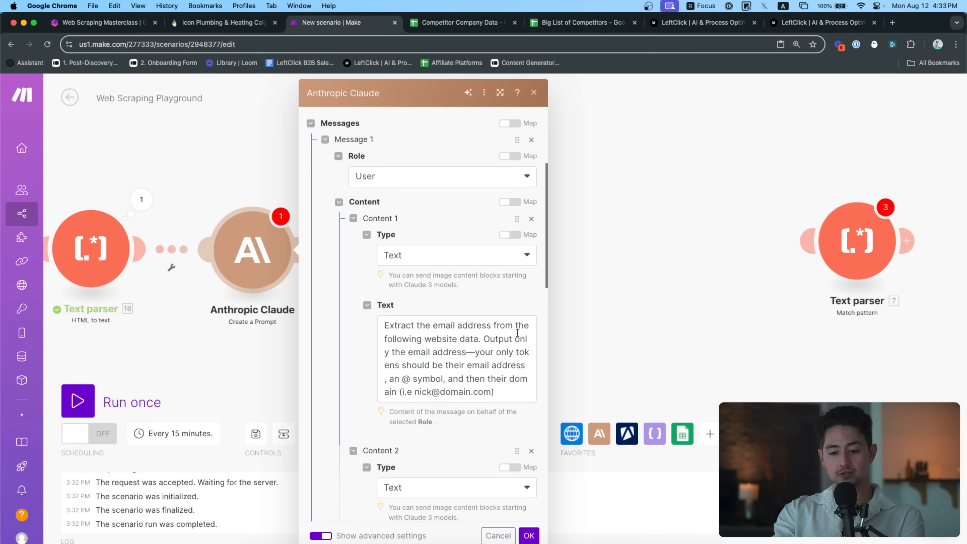
{"action": "scroll", "coordinate": [517, 333], "scroll_direction": "down", "scroll_amount": 2}
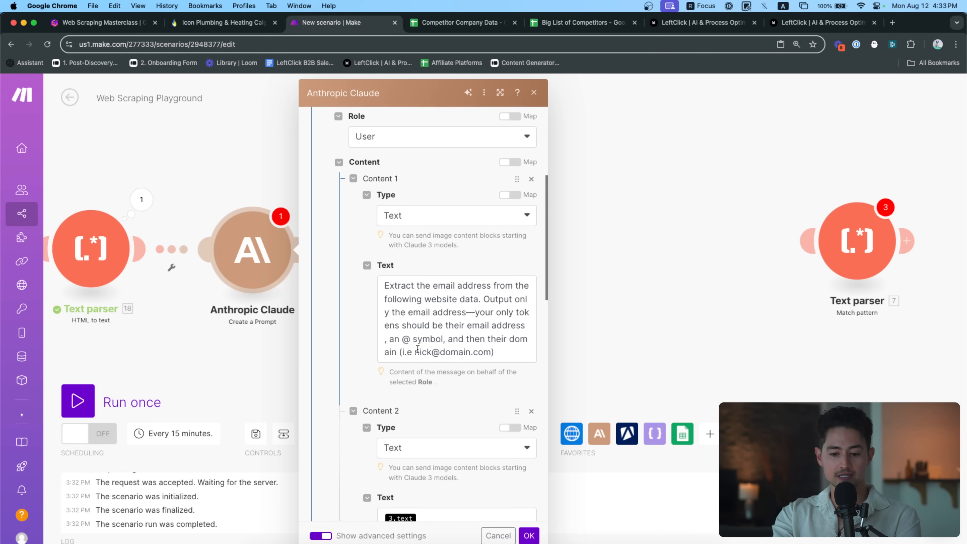
{"action": "left_click_drag", "start_coordinate": [516, 351], "coordinate": [366, 271]}
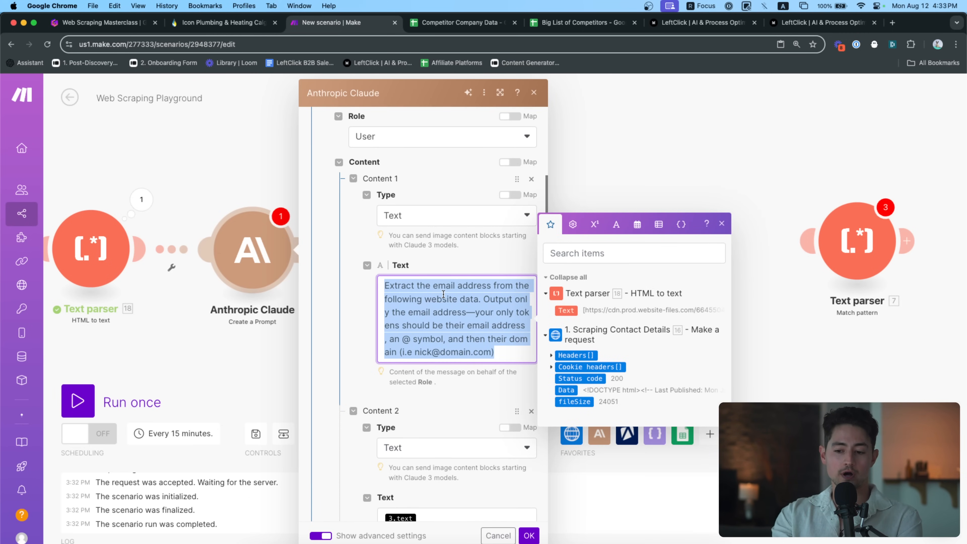
{"action": "scroll", "coordinate": [442, 363], "scroll_direction": "down", "scroll_amount": 3}
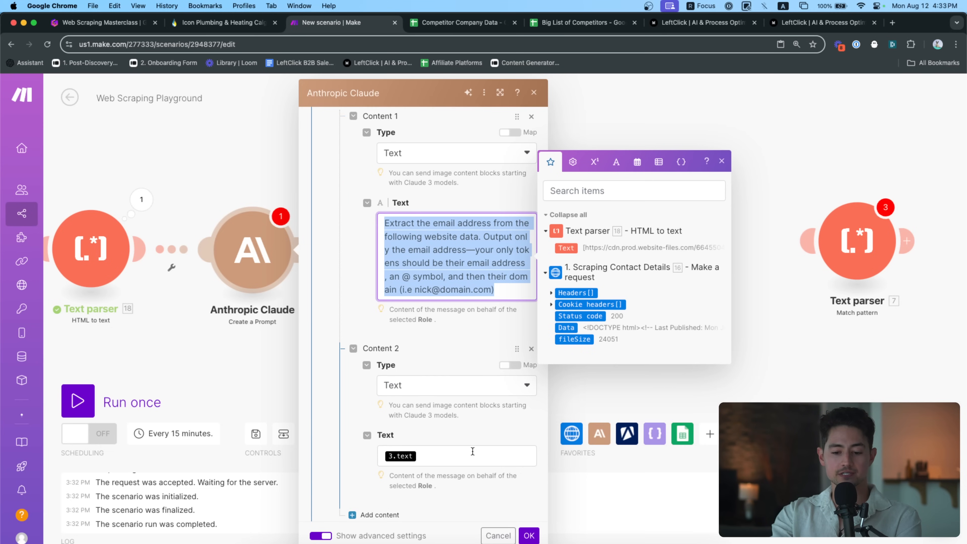
Replace 3.text in Content 2 with the Text parser's 18. Text, save, and start renaming the step
{"action": "left_click", "coordinate": [471, 456]}
{"action": "key", "text": "BackSpace"}
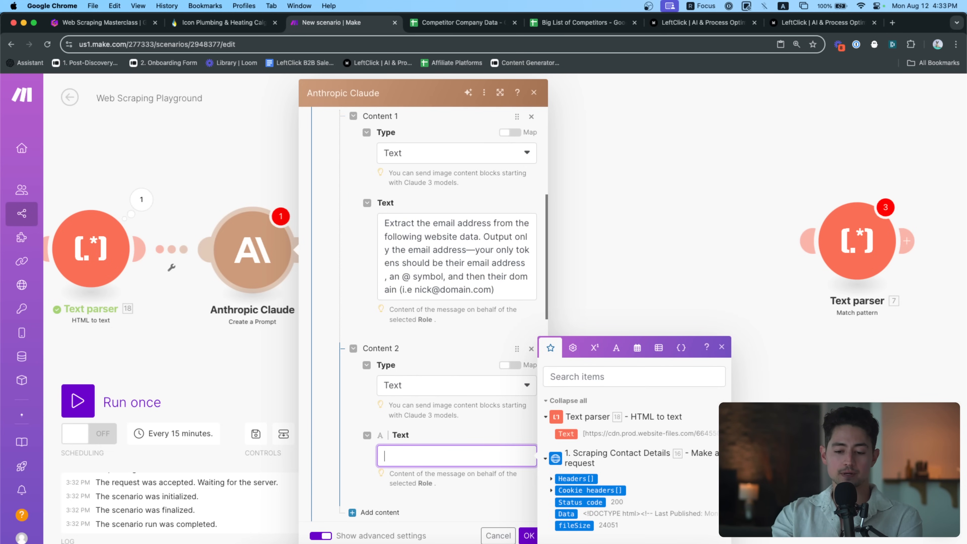
{"action": "scroll", "coordinate": [420, 328], "scroll_direction": "down", "scroll_amount": 3}
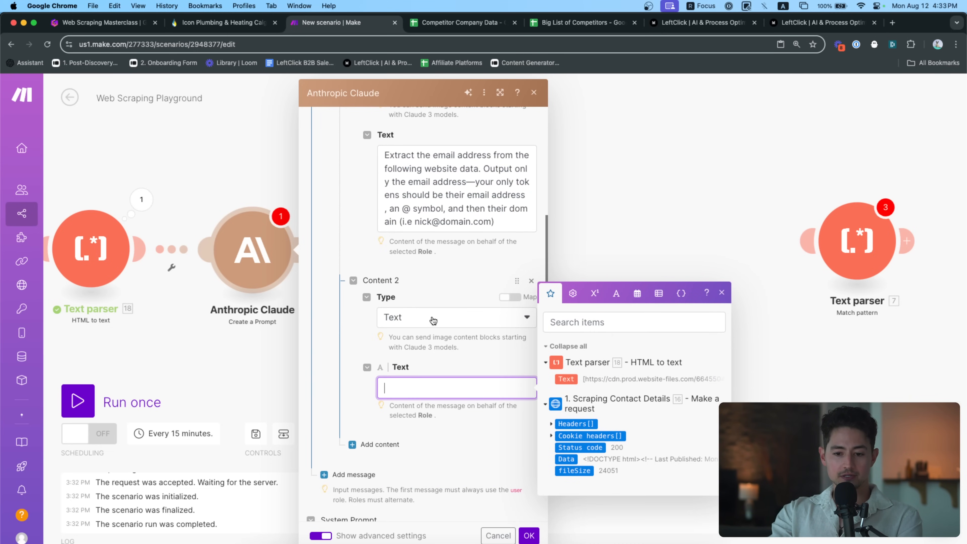
{"action": "left_click", "coordinate": [563, 379]}
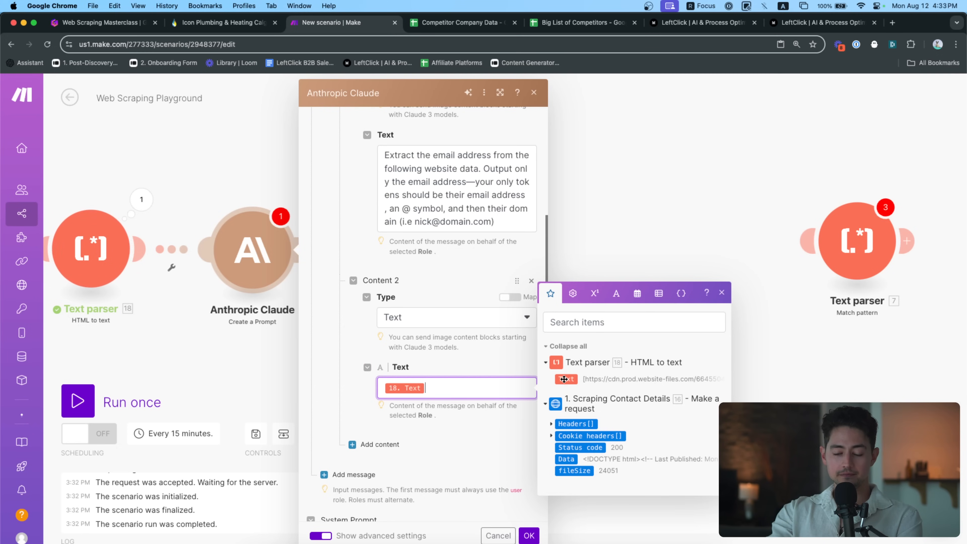
{"action": "scroll", "coordinate": [409, 345], "scroll_direction": "down", "scroll_amount": 5}
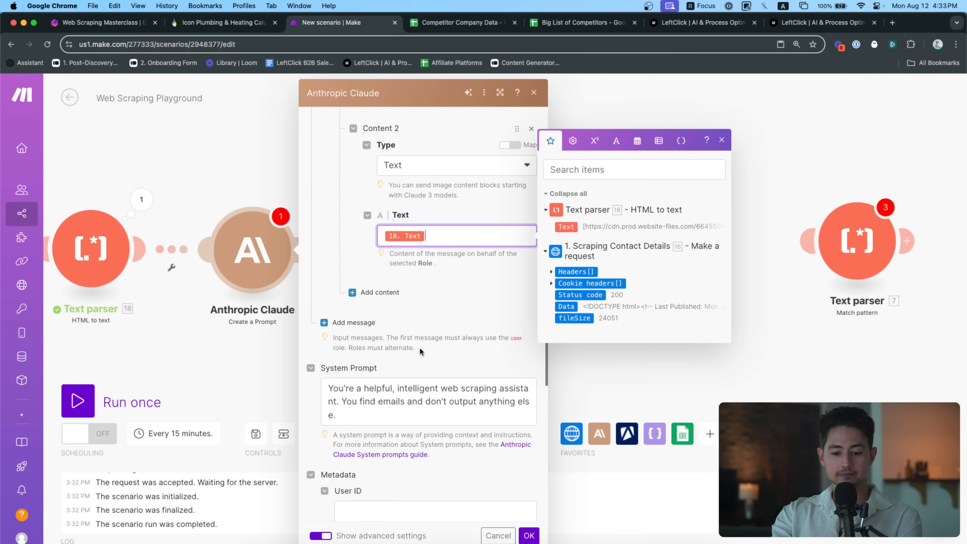
{"action": "scroll", "coordinate": [409, 345], "scroll_direction": "down", "scroll_amount": 3}
{"action": "left_click", "coordinate": [434, 352]}
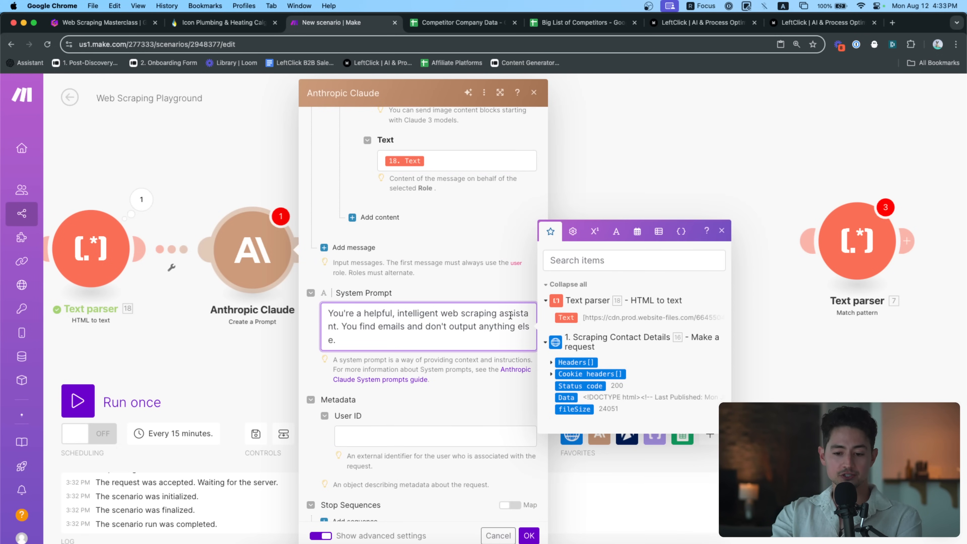
{"action": "scroll", "coordinate": [503, 363], "scroll_direction": "down", "scroll_amount": 7}
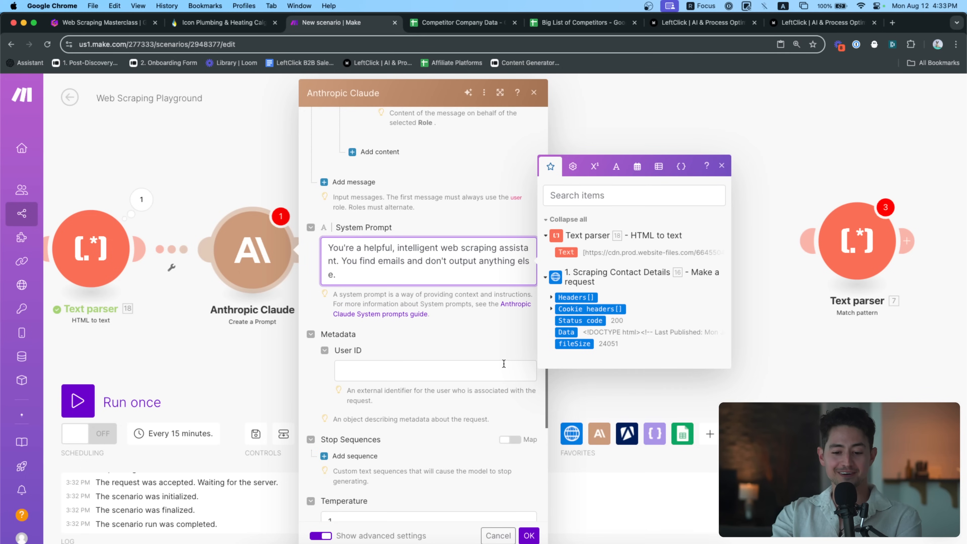
{"action": "scroll", "coordinate": [504, 363], "scroll_direction": "down", "scroll_amount": 3}
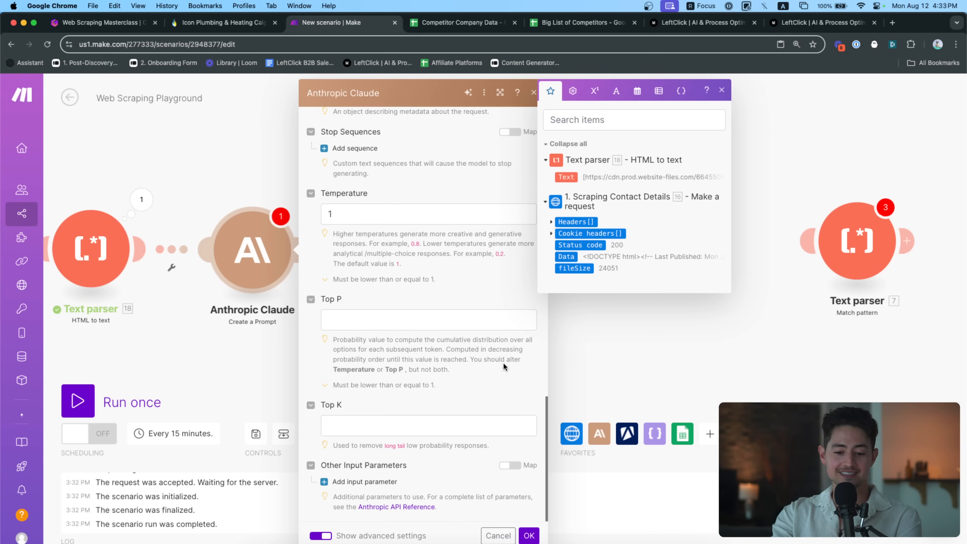
{"action": "left_click", "coordinate": [528, 535]}
{"action": "right_click", "coordinate": [516, 254]}
{"action": "left_click", "coordinate": [548, 318]}
Rename the Claude step to 'Extract Email' and run the scenario once
{"action": "type", "text": "Extract Email"}
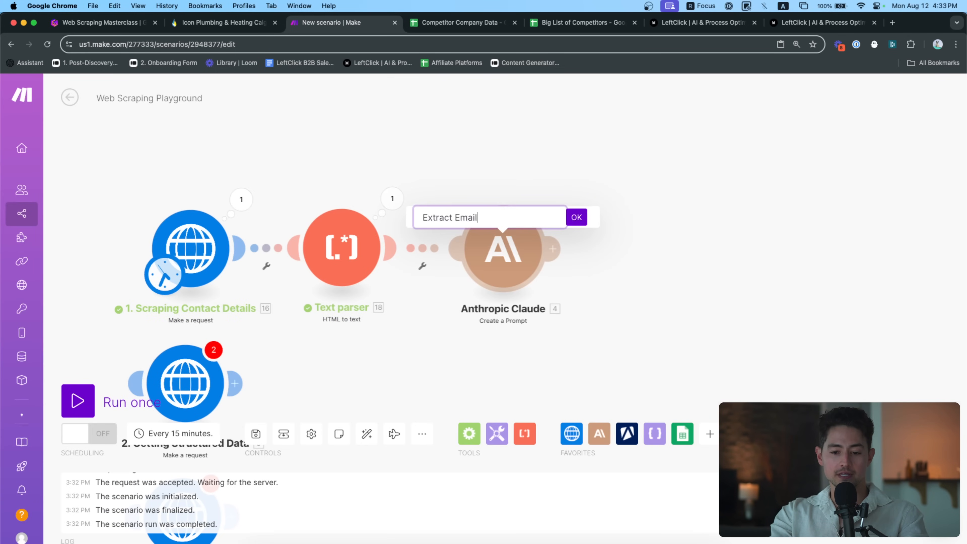
{"action": "key", "text": "Return"}
{"action": "left_click", "coordinate": [77, 400]}
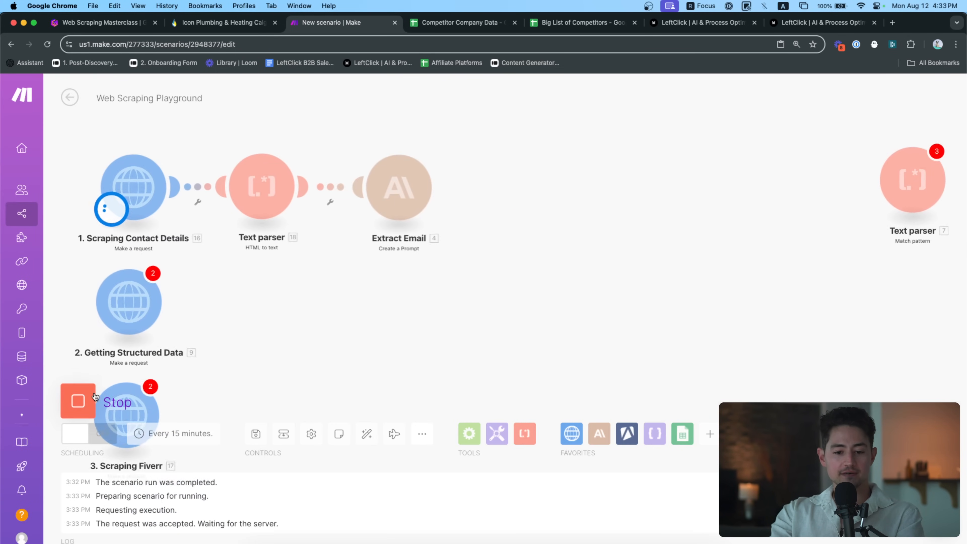
{"action": "left_click_drag", "start_coordinate": [282, 240], "coordinate": [303, 299]}
{"action": "scroll", "coordinate": [453, 186], "scroll_direction": "up", "scroll_amount": 3}
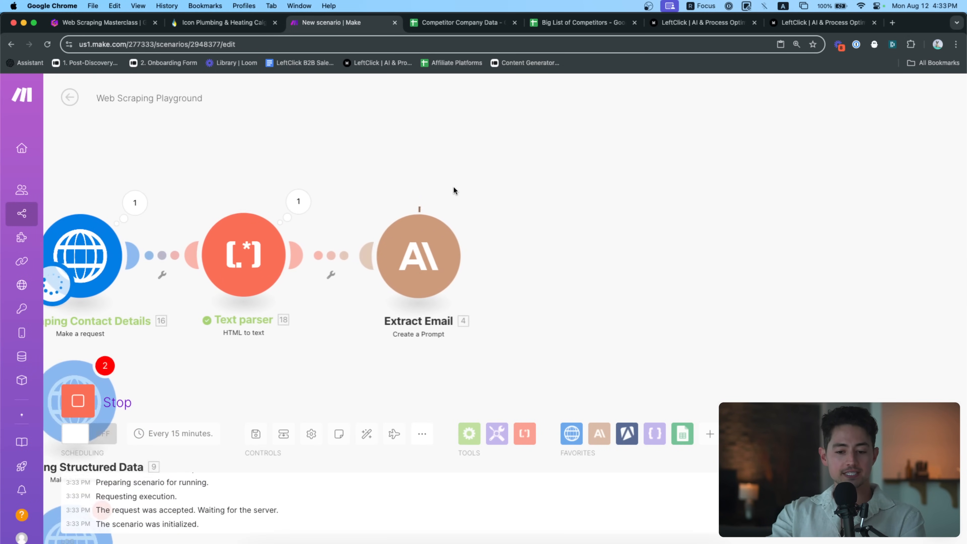
{"action": "left_click_drag", "start_coordinate": [448, 160], "coordinate": [481, 157]}
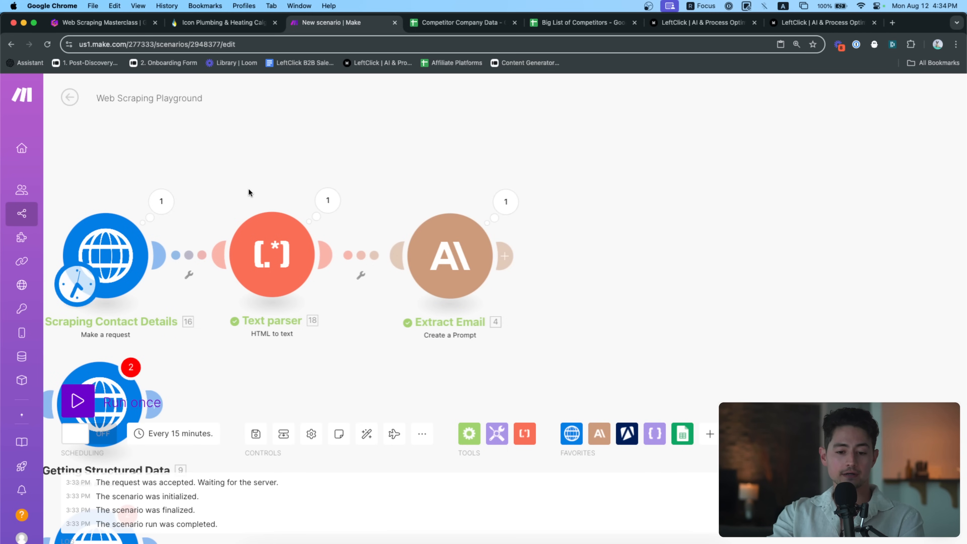
Inspect the HTTP request's page HTML and the Text parser's extracted text
{"action": "left_click", "coordinate": [171, 207]}
{"action": "left_click", "coordinate": [248, 466]}
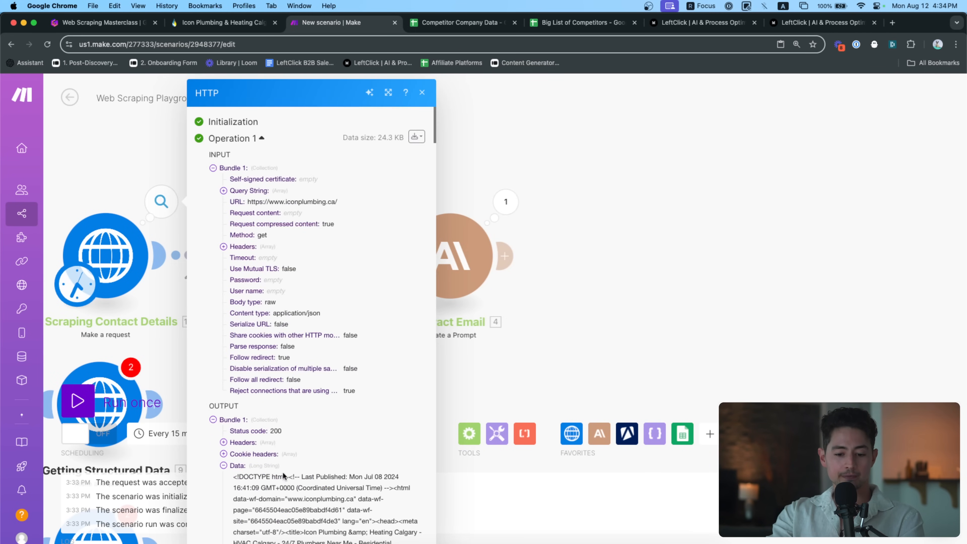
{"action": "scroll", "coordinate": [324, 483], "scroll_direction": "down", "scroll_amount": 3}
{"action": "left_click", "coordinate": [157, 185]}
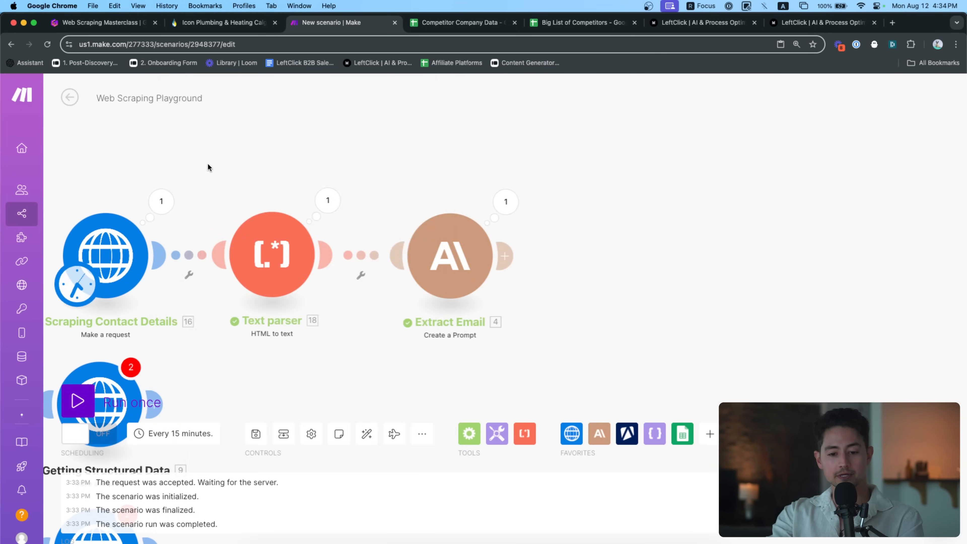
{"action": "left_click", "coordinate": [327, 200]}
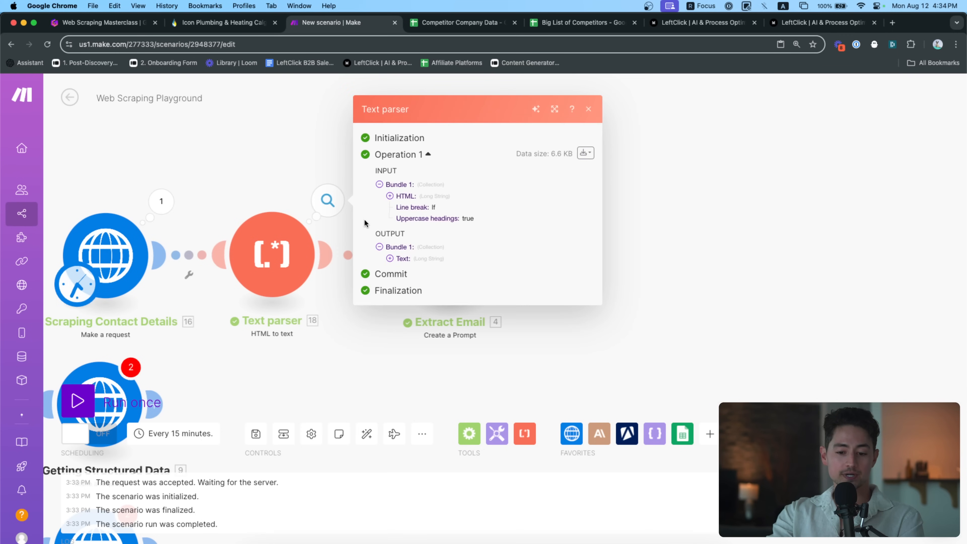
{"action": "left_click", "coordinate": [399, 263]}
{"action": "scroll", "coordinate": [542, 309], "scroll_direction": "down", "scroll_amount": 15}
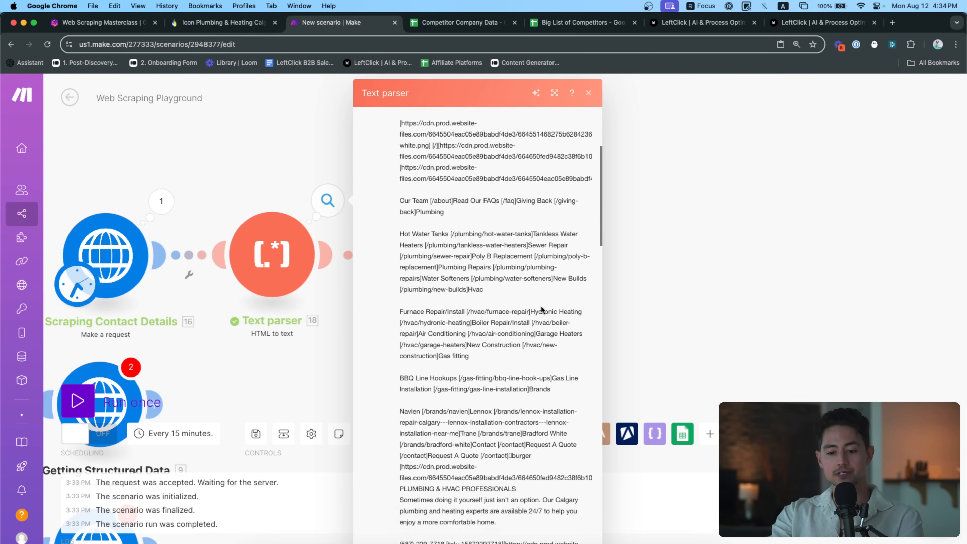
{"action": "left_click", "coordinate": [319, 163]}
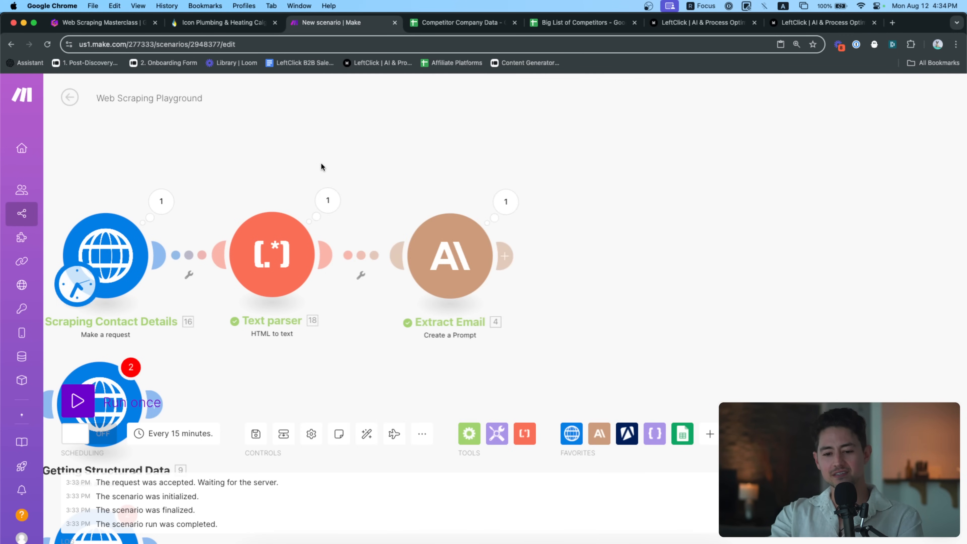
Check the Extract Email step's Text Response containing the contact email, then close it
{"action": "left_click", "coordinate": [476, 200]}
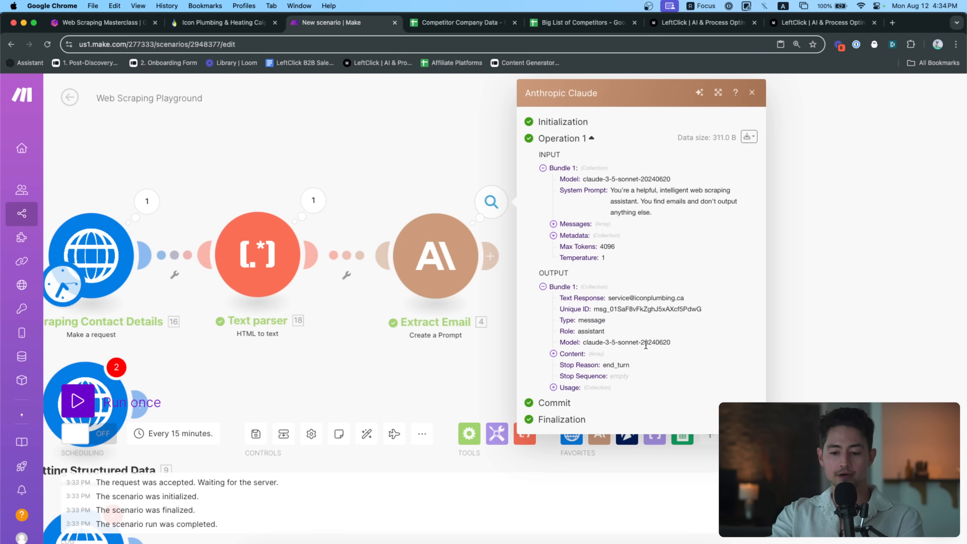
{"action": "scroll", "coordinate": [698, 321], "scroll_direction": "up", "scroll_amount": 5}
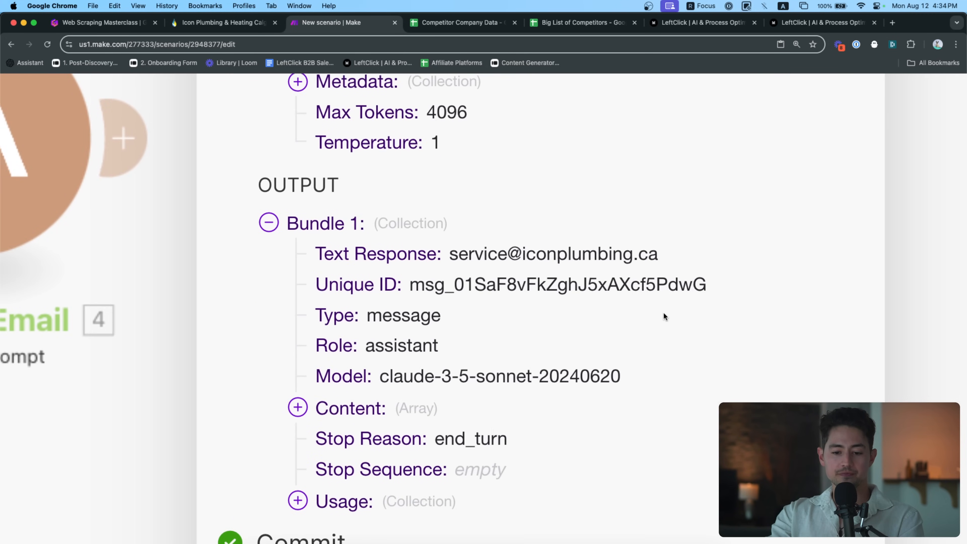
{"action": "left_click_drag", "start_coordinate": [324, 253], "coordinate": [653, 256]}
{"action": "scroll", "coordinate": [653, 256], "scroll_direction": "down", "scroll_amount": 5}
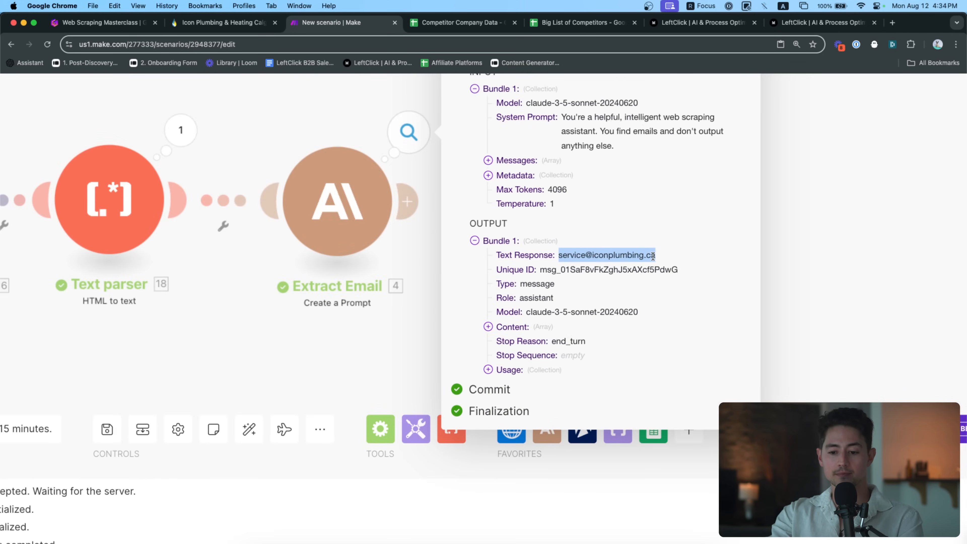
{"action": "left_click", "coordinate": [462, 160]}
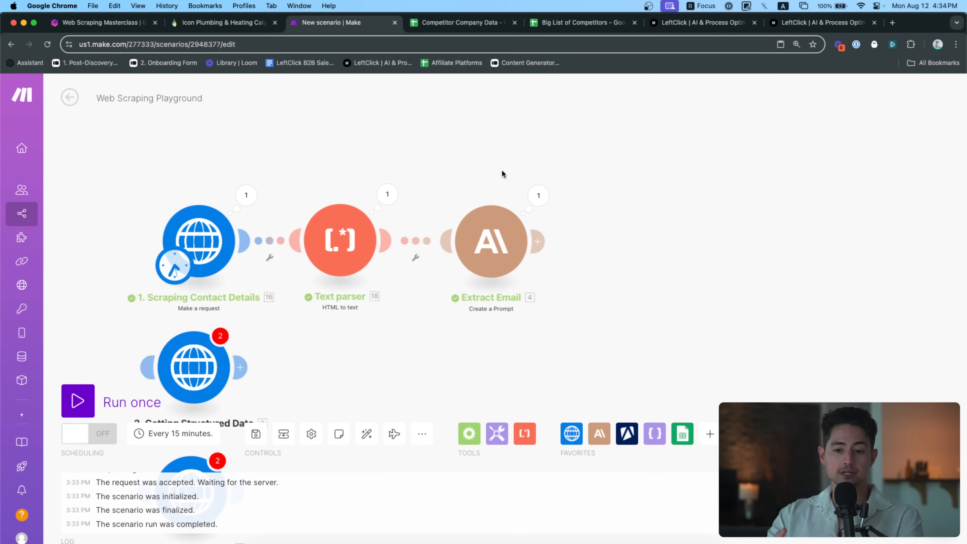
Rename the spreadsheet to 'Big List of Websites'
{"action": "left_click_drag", "start_coordinate": [540, 23], "coordinate": [466, 24]}
{"action": "left_click", "coordinate": [127, 212]}
{"action": "left_click", "coordinate": [107, 210]}
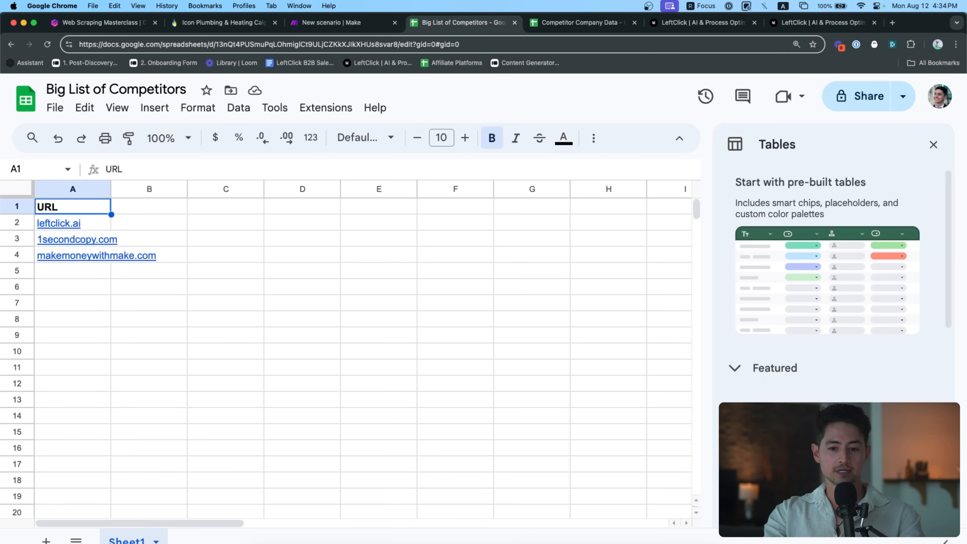
{"action": "double_click", "coordinate": [123, 89]}
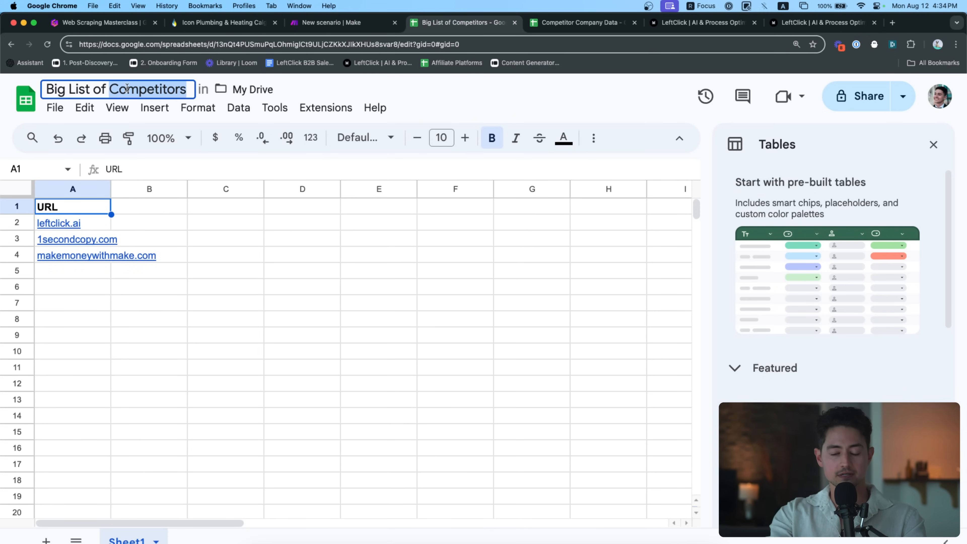
{"action": "type", "text": "Websites"}
{"action": "key", "text": "Return"}
{"action": "key", "text": "Down"}
Add a bold 'Email Address' header in B1
{"action": "left_click", "coordinate": [52, 208]}
{"action": "key", "text": "Right"}
{"action": "type", "text": "Email Address"}
{"action": "key", "text": "Return"}
{"action": "key", "text": "Up"}
{"action": "key", "text": "super+b"}
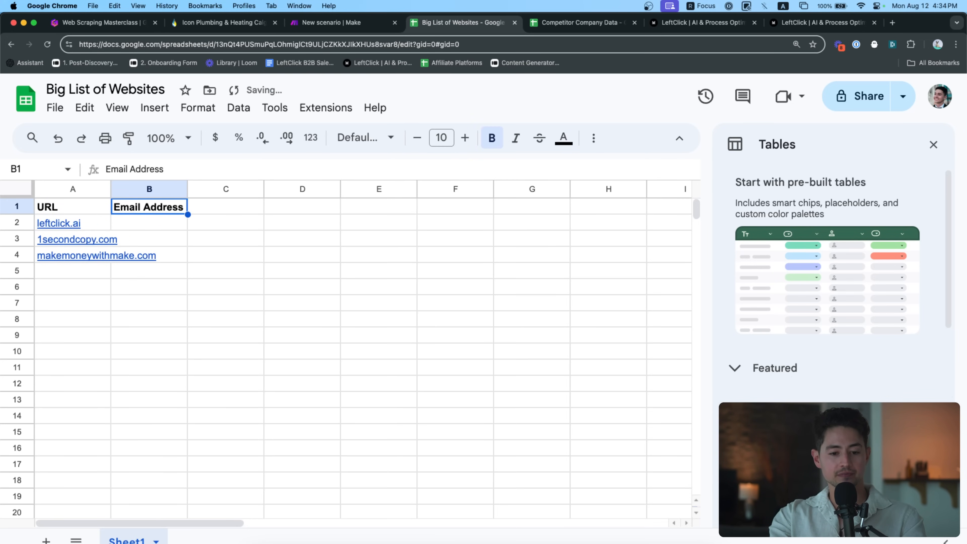
Clear leftclick.ai, 1secondcopy.com and makemoneywithmake.com from A2:A4
{"action": "key", "text": "Left"}
{"action": "key", "text": "Down"}
{"action": "key", "text": "BackSpace"}
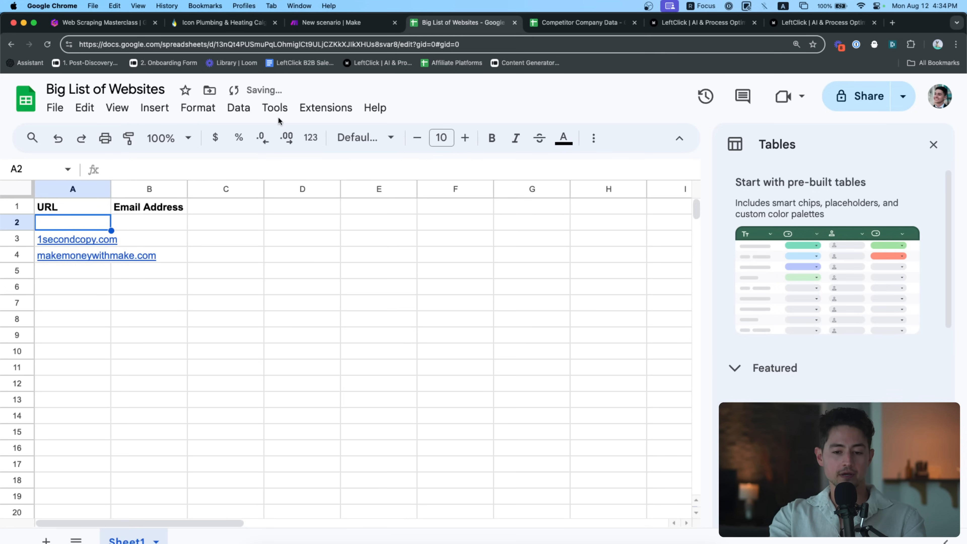
{"action": "key", "text": "Down"}
{"action": "key", "text": "BackSpace"}
{"action": "key", "text": "Down"}
{"action": "key", "text": "BackSpace"}
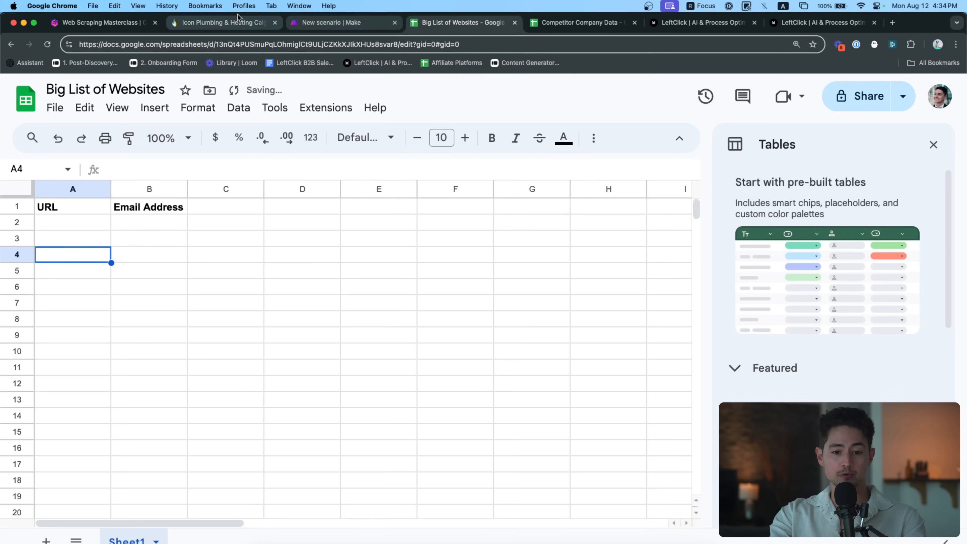
{"action": "left_click", "coordinate": [311, 21]}
Add a Google Sheets Search Rows module and connect it before the scraping HTTP request
{"action": "left_click_drag", "start_coordinate": [310, 179], "coordinate": [538, 156]}
{"action": "scroll", "coordinate": [371, 157], "scroll_direction": "up", "scroll_amount": 2}
{"action": "left_click", "coordinate": [682, 434]}
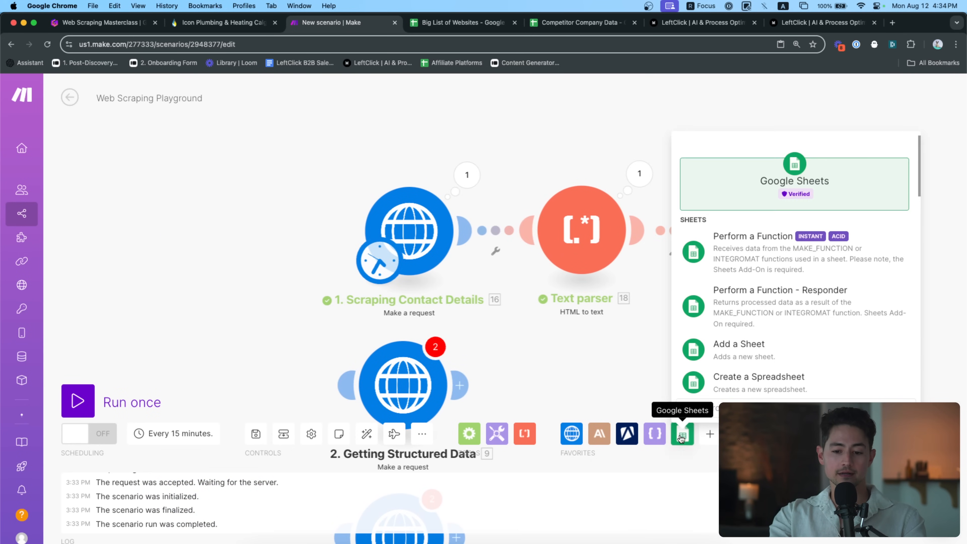
{"action": "scroll", "coordinate": [760, 294], "scroll_direction": "down", "scroll_amount": 1}
{"action": "type", "text": "search"}
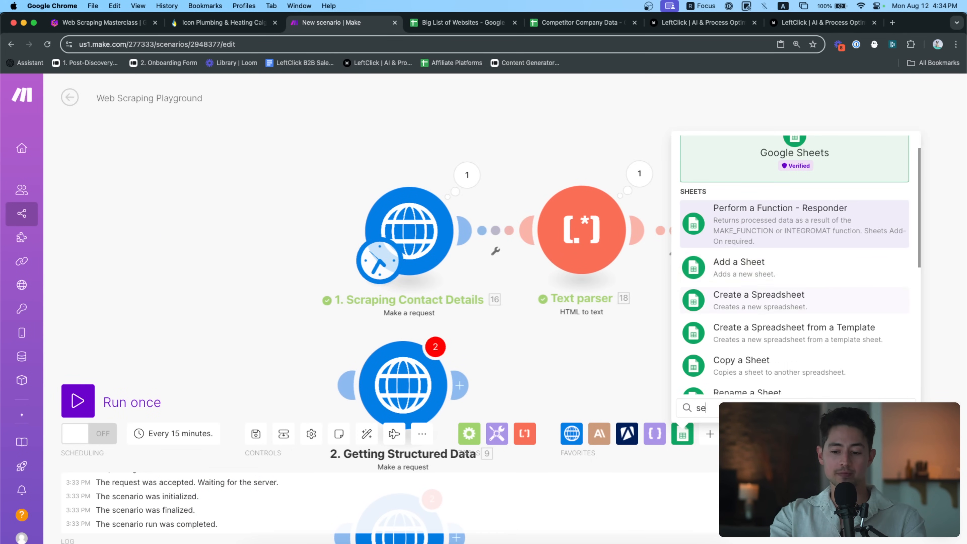
{"action": "left_click", "coordinate": [753, 243]}
{"action": "left_click_drag", "start_coordinate": [758, 249], "coordinate": [239, 230]}
{"action": "left_click_drag", "start_coordinate": [318, 273], "coordinate": [397, 228]}
{"action": "left_click", "coordinate": [397, 227]}
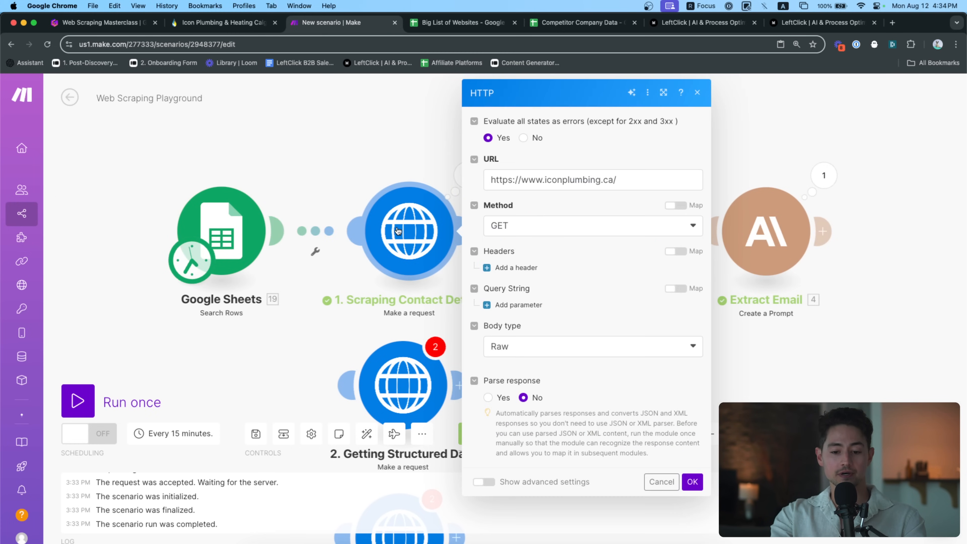
Set Search Rows' maximum returned rows to 1 and switch the Google connection
{"action": "left_click", "coordinate": [223, 220]}
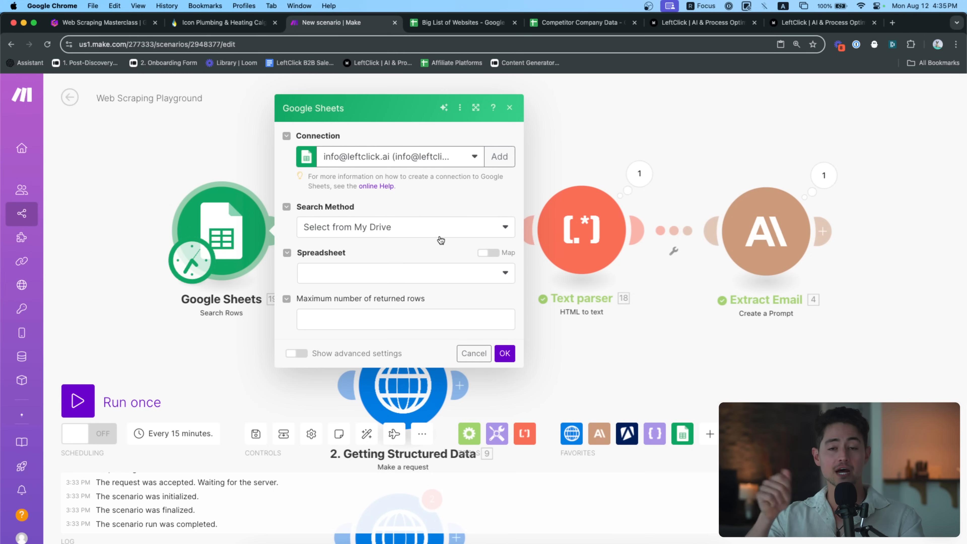
{"action": "left_click", "coordinate": [436, 318]}
{"action": "type", "text": "1"}
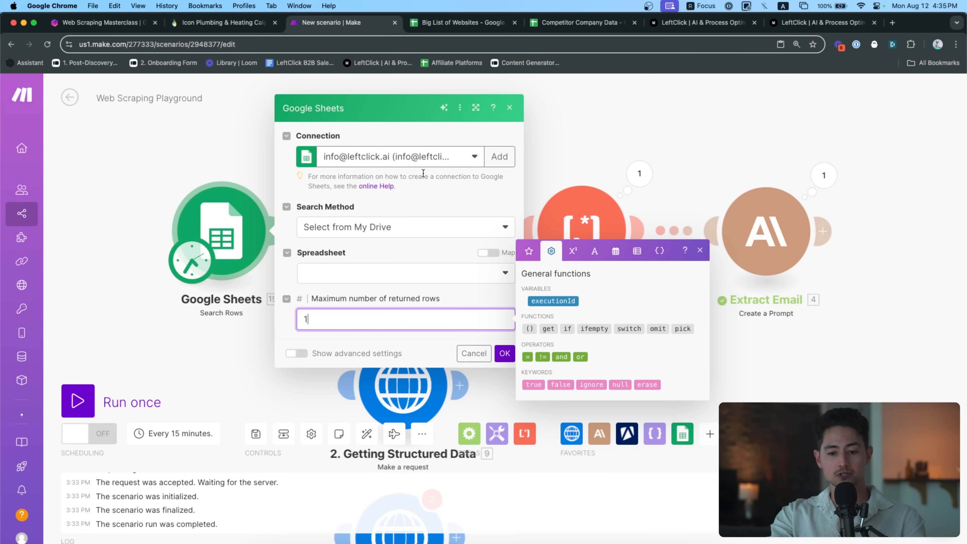
{"action": "left_click", "coordinate": [422, 157]}
{"action": "left_click", "coordinate": [399, 256]}
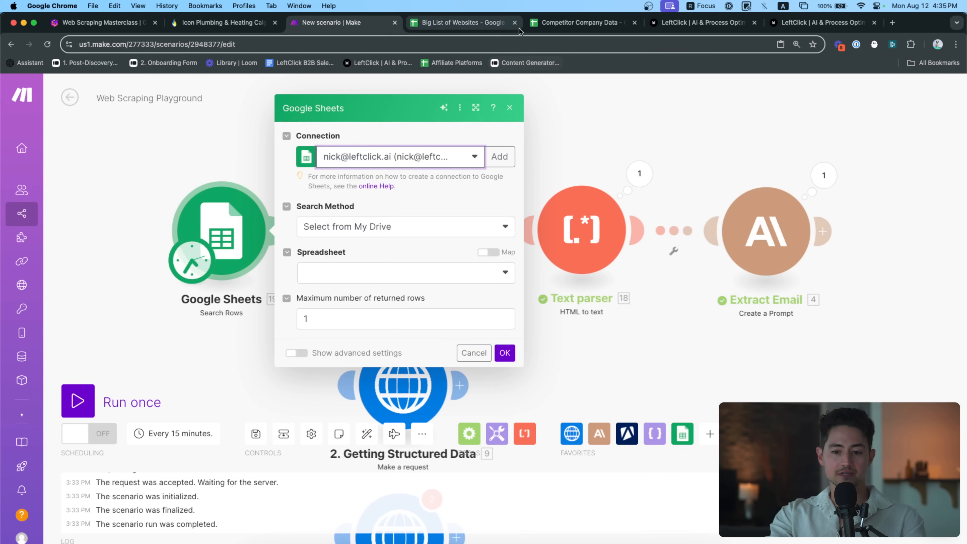
Choose Big List of Websites and Sheet1, remove the empty filter, and save
{"action": "left_click", "coordinate": [411, 275]}
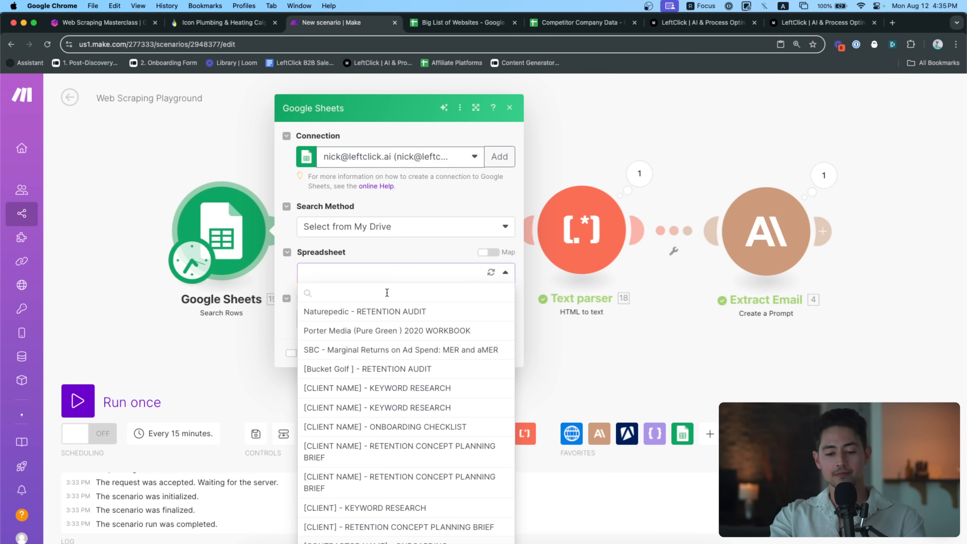
{"action": "type", "text": "big"}
{"action": "left_click", "coordinate": [391, 312]}
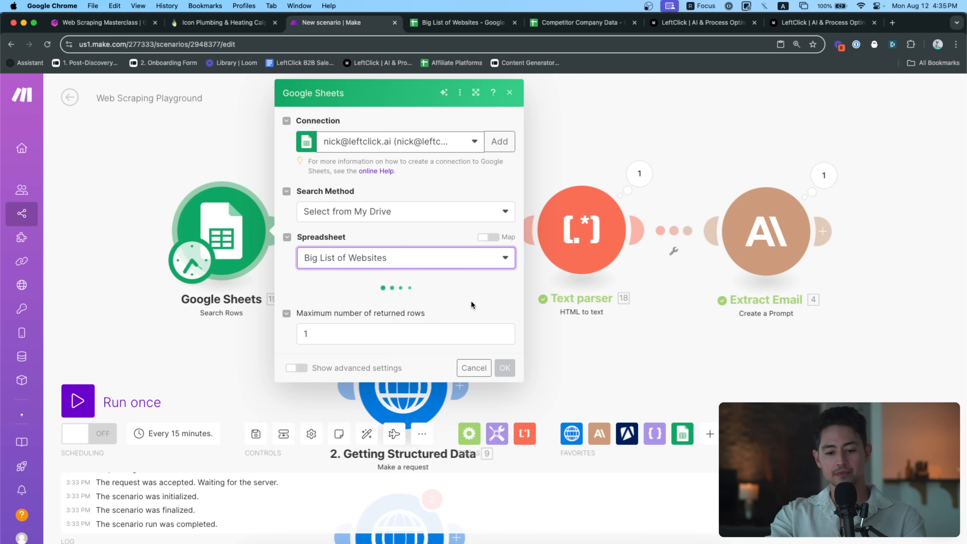
{"action": "left_click", "coordinate": [449, 304]}
{"action": "left_click", "coordinate": [414, 324]}
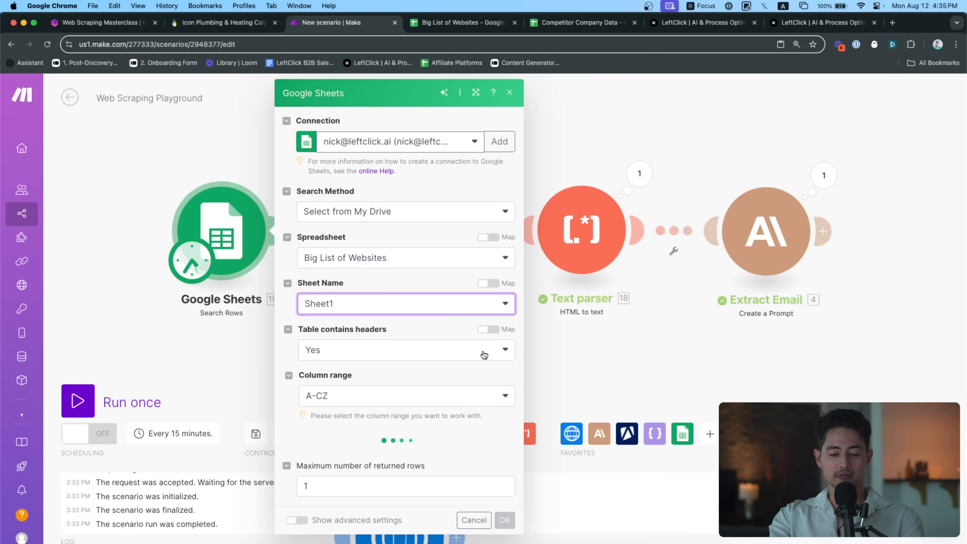
{"action": "scroll", "coordinate": [480, 348], "scroll_direction": "down", "scroll_amount": 4}
{"action": "left_click", "coordinate": [508, 313]}
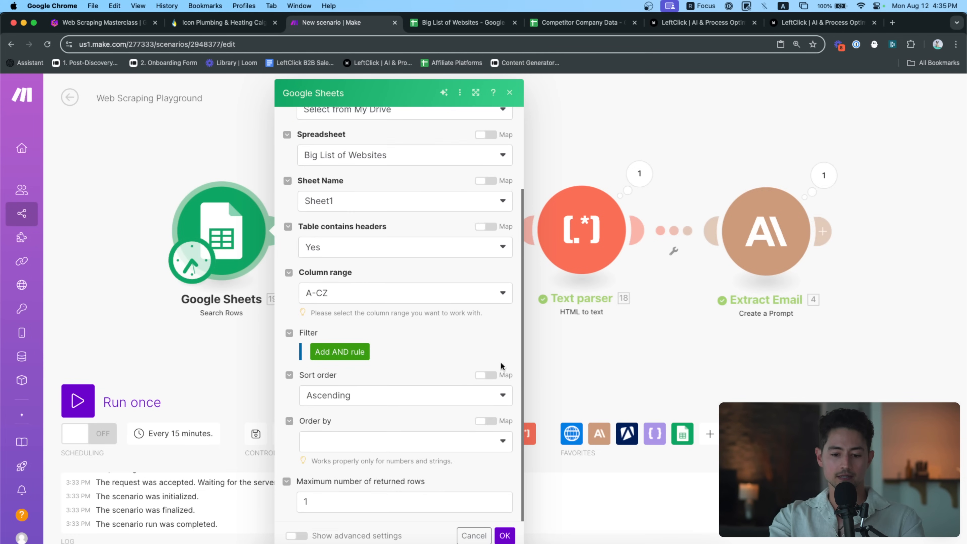
{"action": "left_click", "coordinate": [505, 535]}
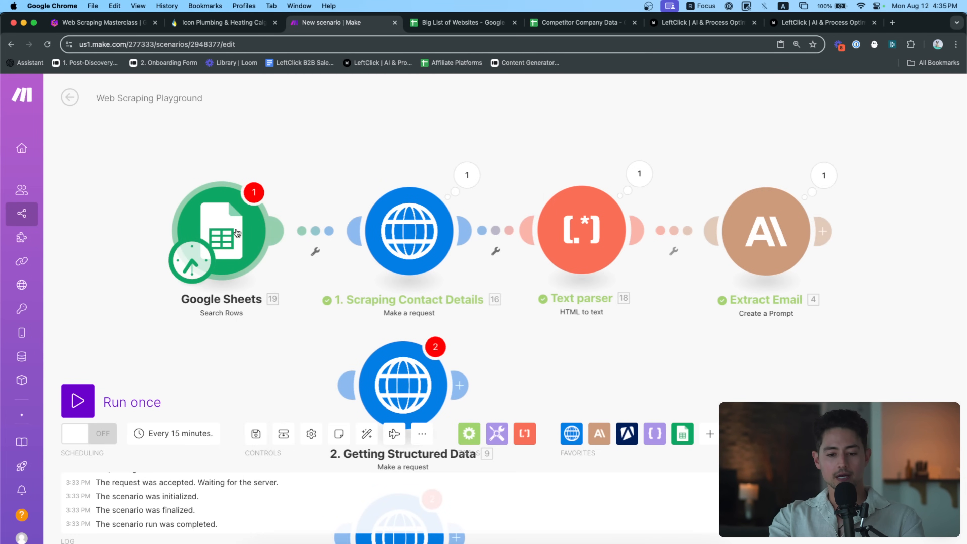
Run only the Google Sheets module, which returns no rows from the empty sheet
{"action": "right_click", "coordinate": [236, 232]}
{"action": "left_click", "coordinate": [255, 249]}
{"action": "left_click", "coordinate": [589, 192]}
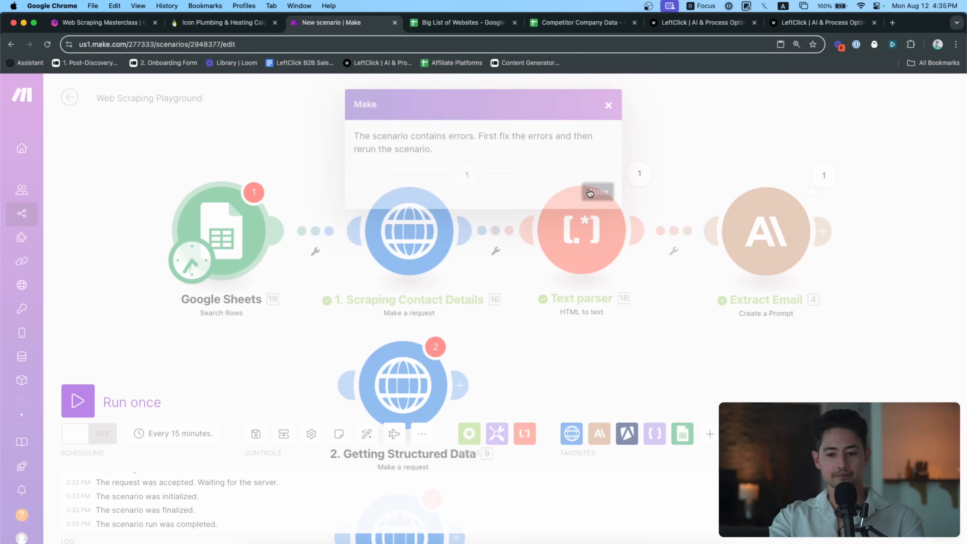
{"action": "left_click", "coordinate": [215, 237]}
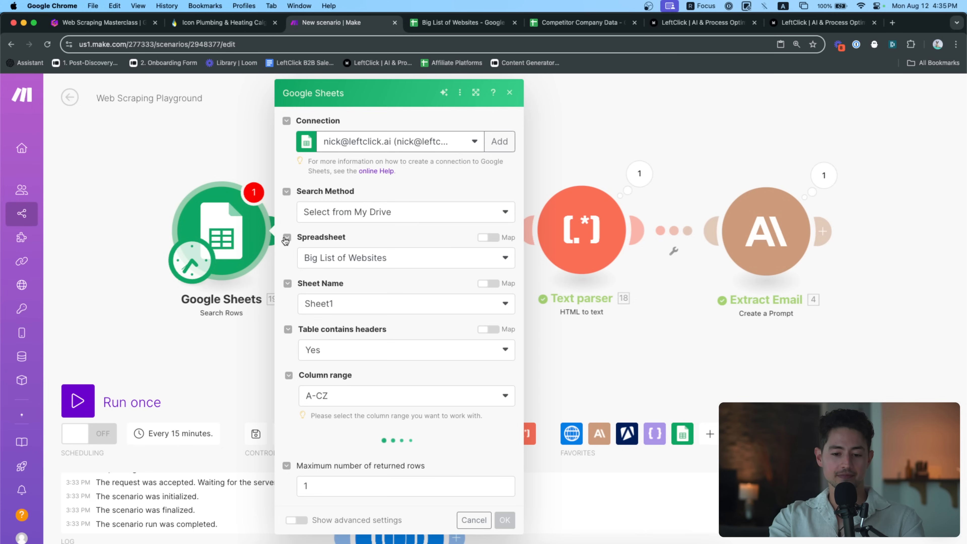
{"action": "scroll", "coordinate": [293, 261], "scroll_direction": "down", "scroll_amount": 5}
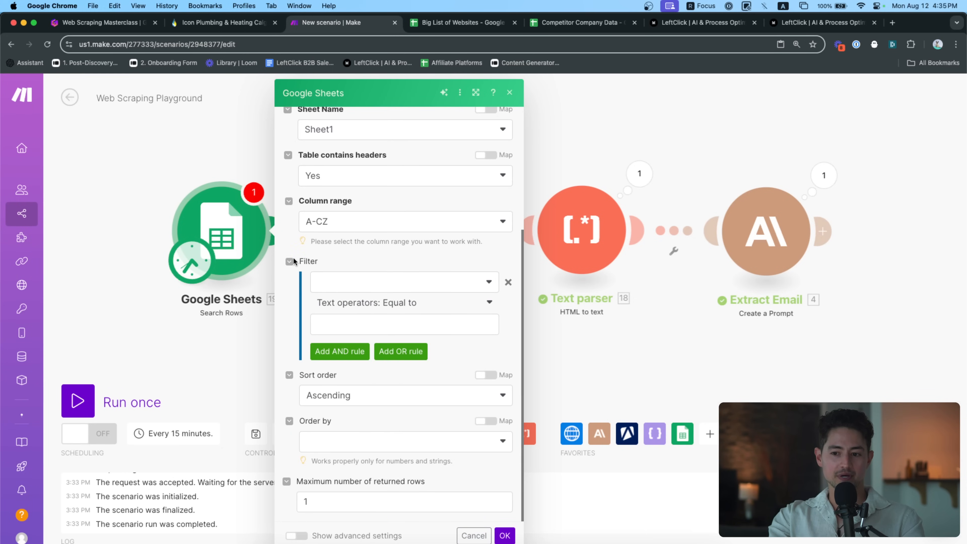
{"action": "left_click", "coordinate": [505, 535]}
{"action": "right_click", "coordinate": [254, 221]}
{"action": "left_click", "coordinate": [319, 251]}
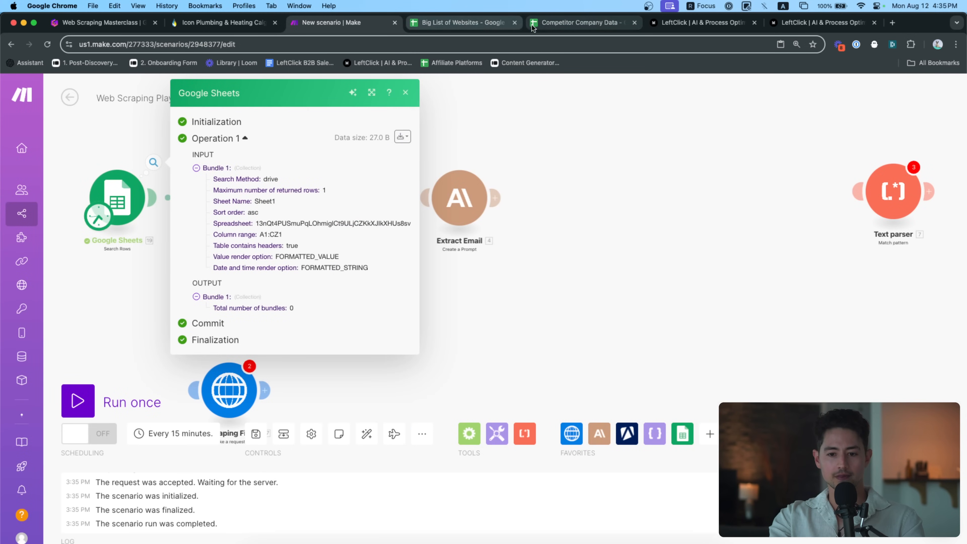
{"action": "left_click", "coordinate": [500, 23]}
{"action": "left_click", "coordinate": [329, 27]}
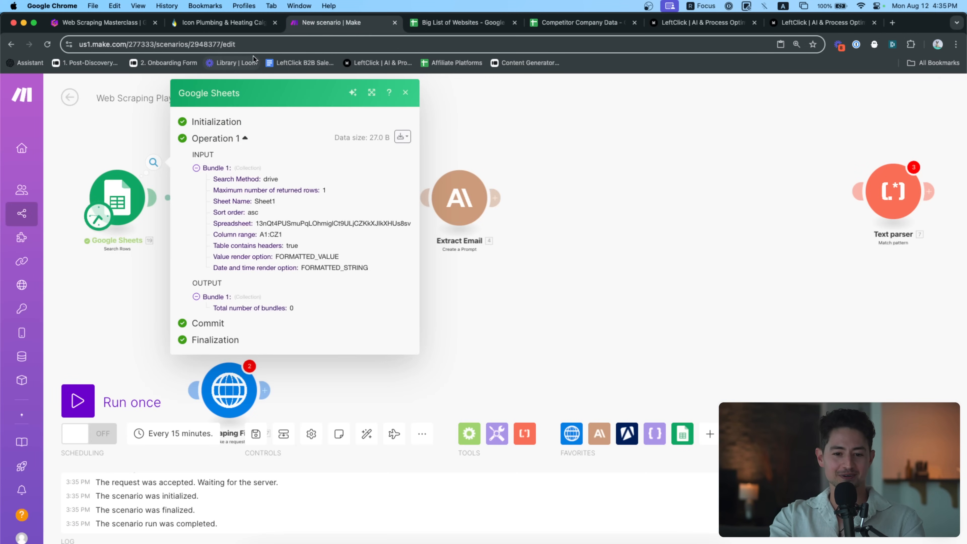
{"action": "left_click", "coordinate": [229, 26]}
{"action": "left_click_drag", "start_coordinate": [135, 44], "coordinate": [72, 46]}
{"action": "key", "text": "super+c"}
{"action": "left_click", "coordinate": [431, 24]}
{"action": "left_click", "coordinate": [92, 222]}
{"action": "key", "text": "super+v"}
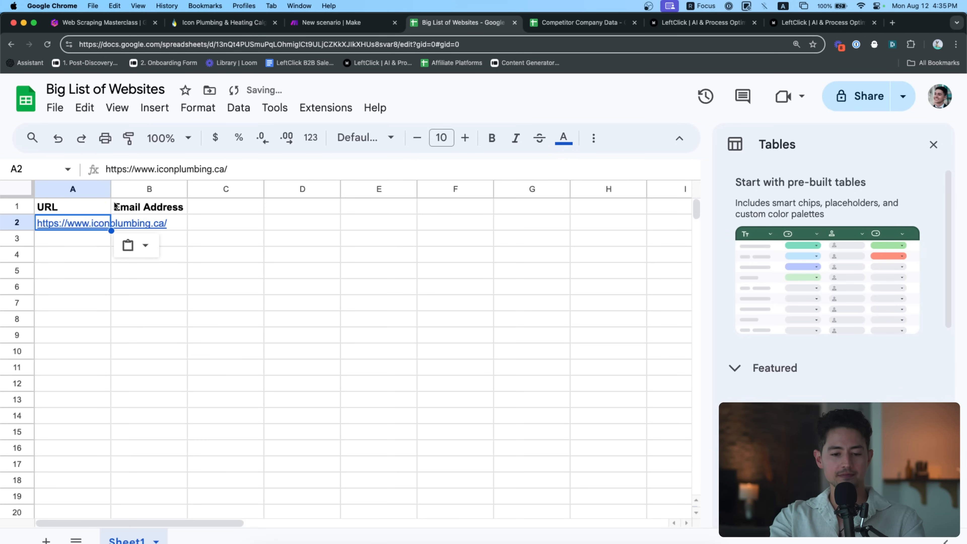
{"action": "left_click_drag", "start_coordinate": [110, 189], "coordinate": [181, 189]}
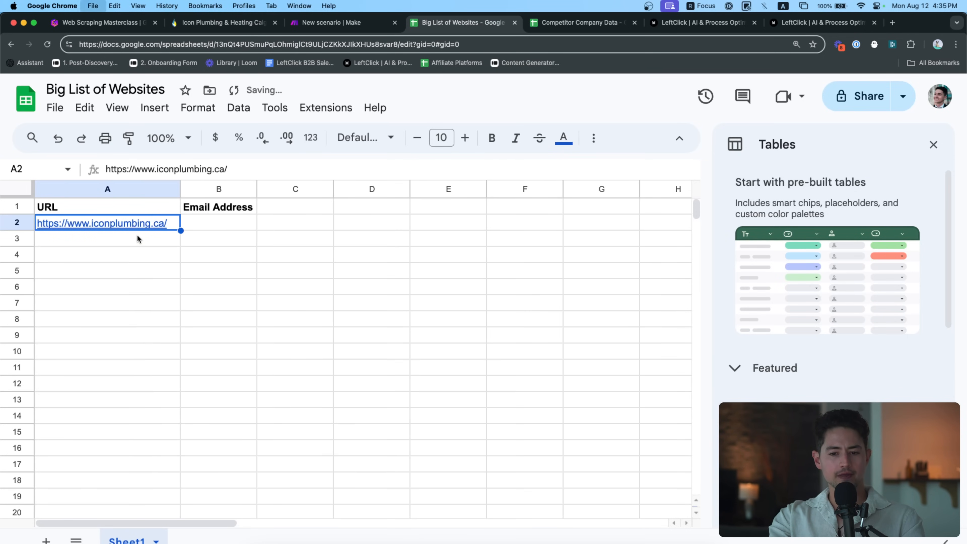
Search Google for 'calgary plumbing supplies' in a new tab
{"action": "key", "text": "super+t"}
{"action": "type", "text": "calgary plumbin"}
{"action": "key", "text": "Return"}
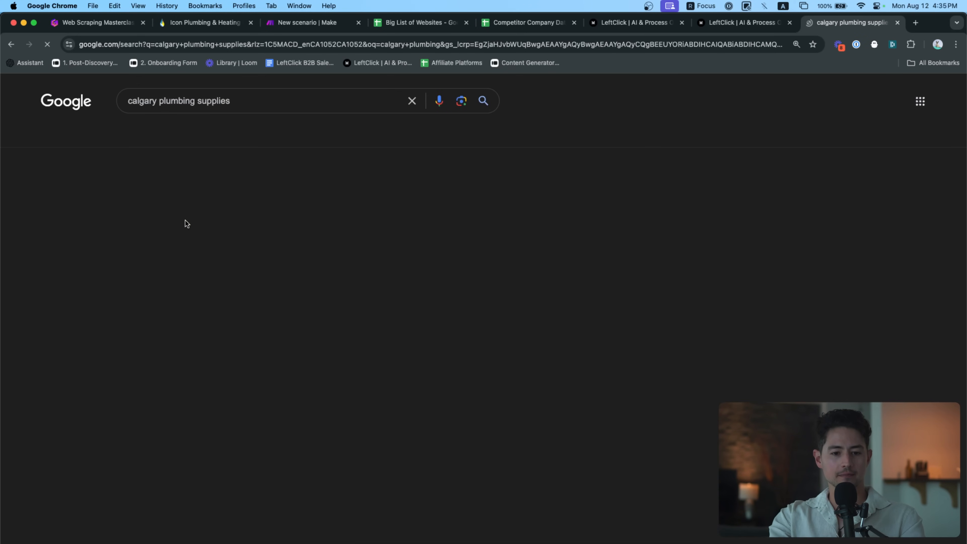
Search 'calgary plumbing' without sharing location and open the Maps results
{"action": "left_click", "coordinate": [213, 100]}
{"action": "key", "text": "BackSpace"}
{"action": "key", "text": "BackSpace"}
{"action": "key", "text": "BackSpace"}
{"action": "key", "text": "BackSpace"}
{"action": "key", "text": "BackSpace"}
{"action": "key", "text": "BackSpace"}
{"action": "key", "text": "BackSpace"}
{"action": "key", "text": "BackSpace"}
{"action": "key", "text": "BackSpace"}
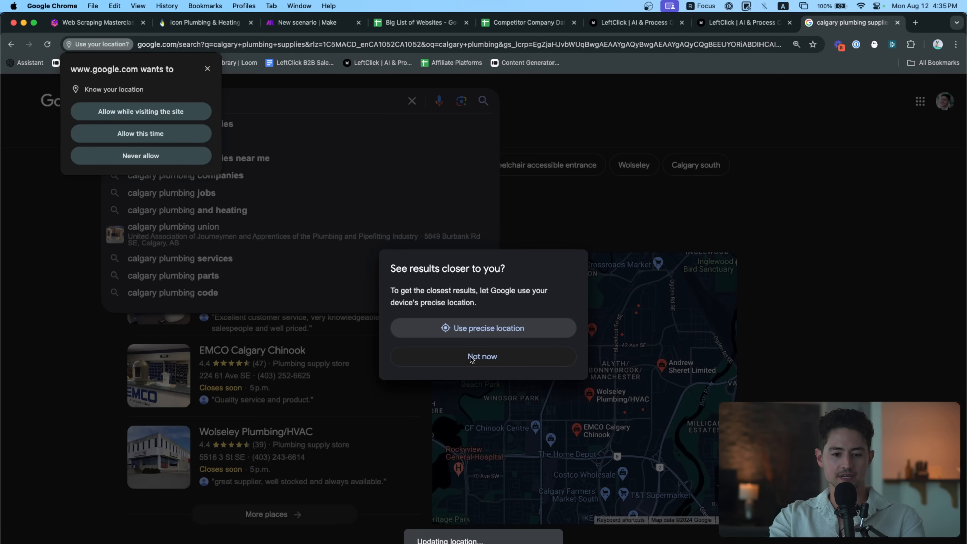
{"action": "left_click", "coordinate": [207, 157]}
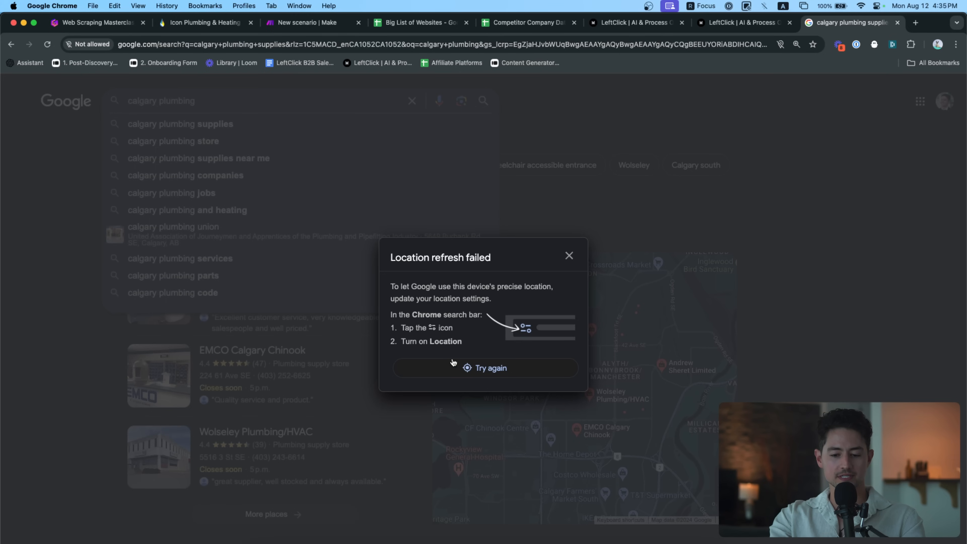
{"action": "left_click", "coordinate": [568, 255]}
{"action": "key", "text": "Return"}
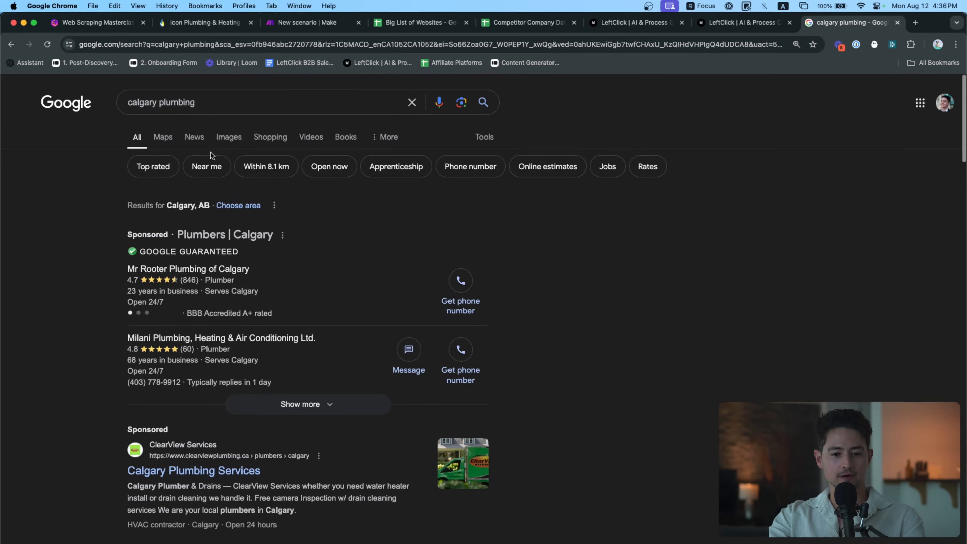
{"action": "left_click", "coordinate": [152, 137]}
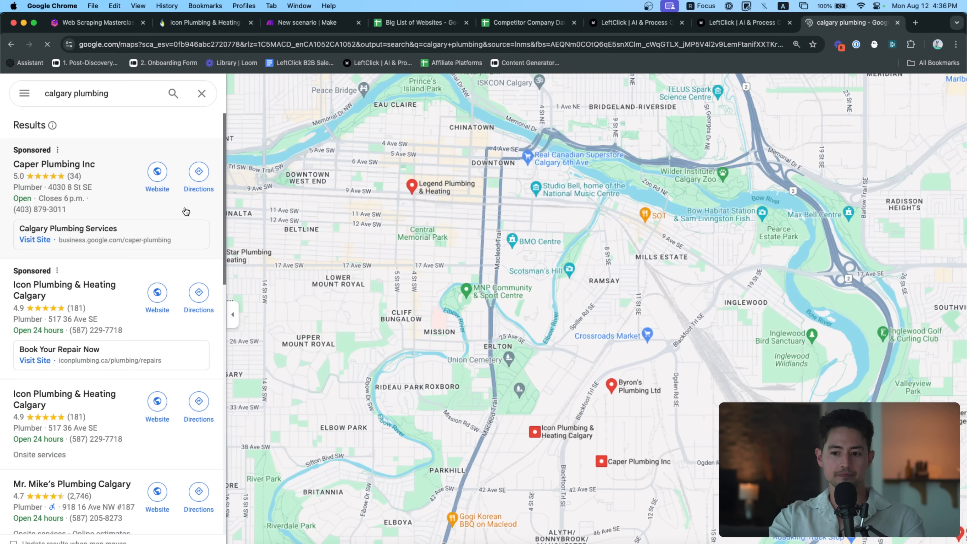
Open four listed plumbers' websites in new tabs
{"action": "scroll", "coordinate": [68, 159], "scroll_direction": "down", "scroll_amount": 6}
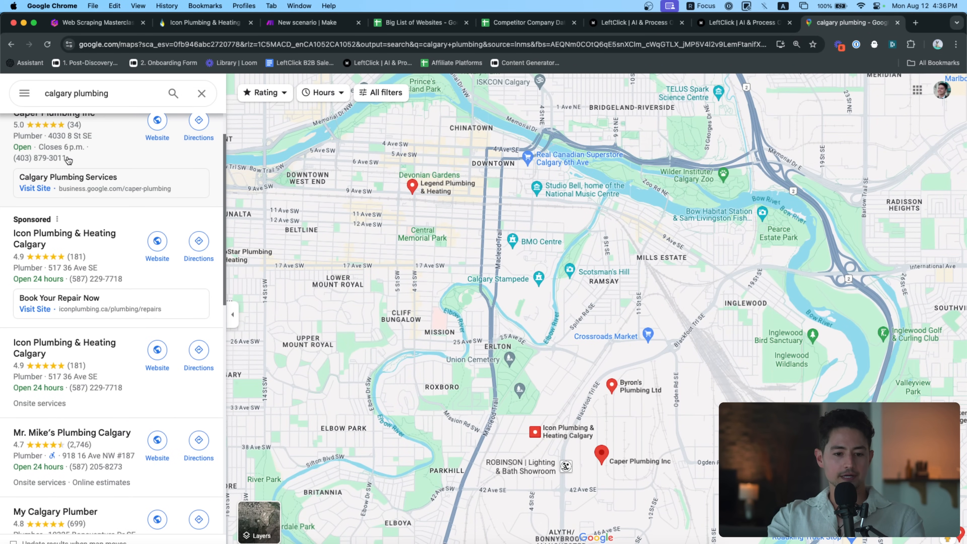
{"action": "left_click", "coordinate": [157, 175]}
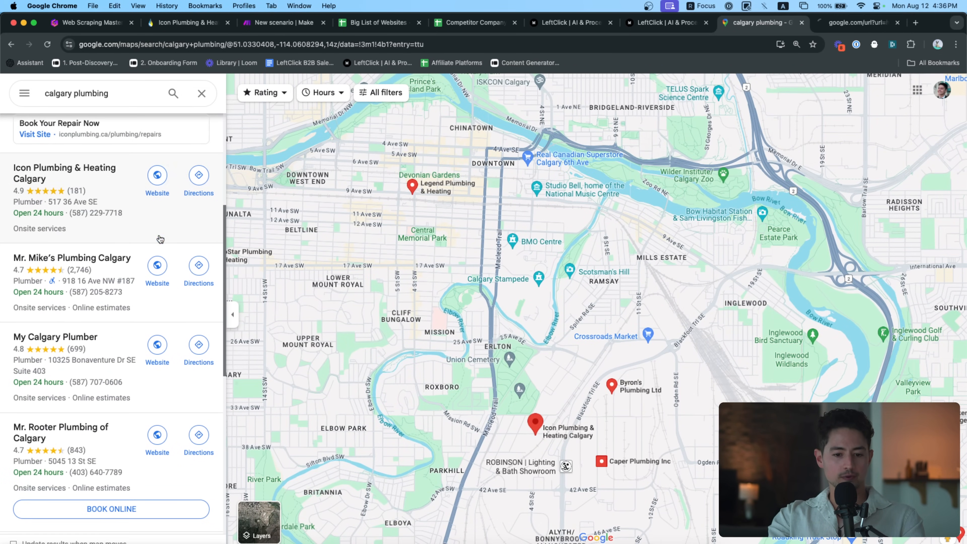
{"action": "left_click", "coordinate": [157, 265]}
{"action": "left_click", "coordinate": [157, 345]}
{"action": "left_click", "coordinate": [162, 430]}
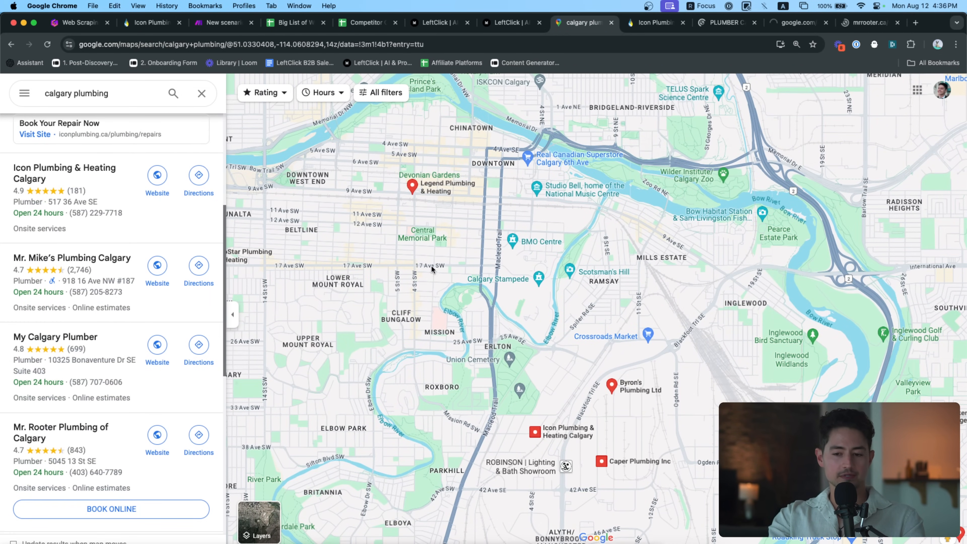
Search Mr. Mike's Plumbing site for '@' to find its email, then close it
{"action": "key", "text": "ctrl+Tab"}
{"action": "key", "text": "ctrl+Tab"}
{"action": "key", "text": "super+f"}
{"action": "type", "text": "@"}
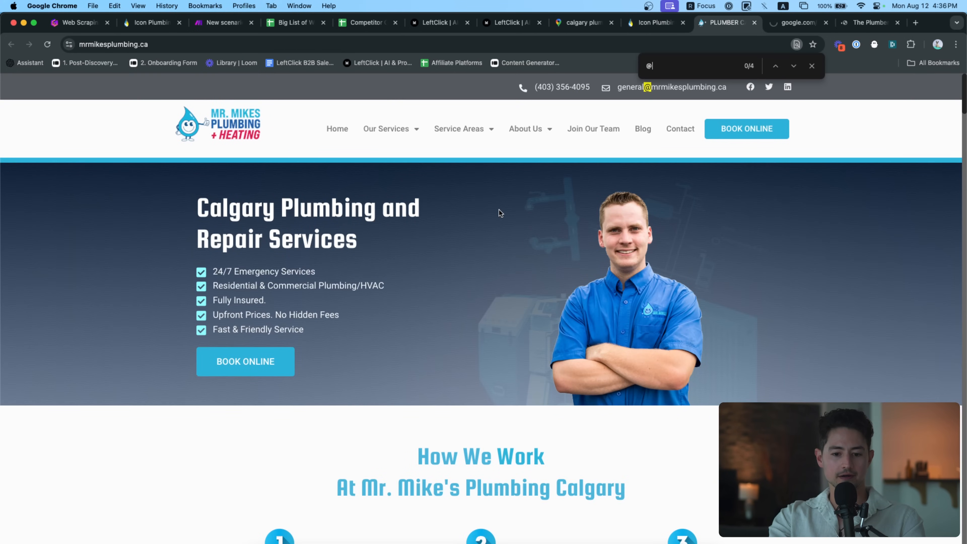
{"action": "left_click", "coordinate": [620, 68]}
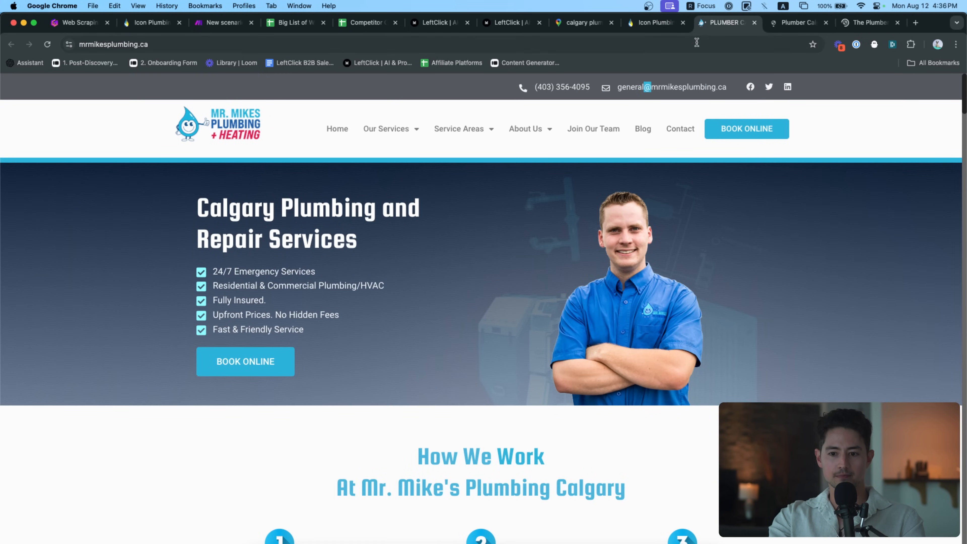
{"action": "key", "text": "super+w"}
{"action": "left_click", "coordinate": [323, 25]}
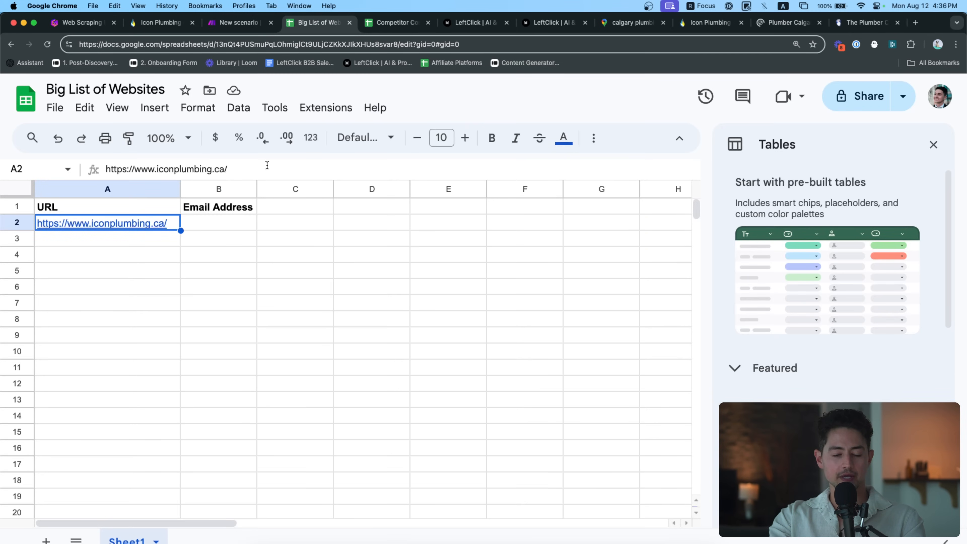
{"action": "key", "text": "Down"}
{"action": "key", "text": "super+v"}
{"action": "key", "text": "Tab"}
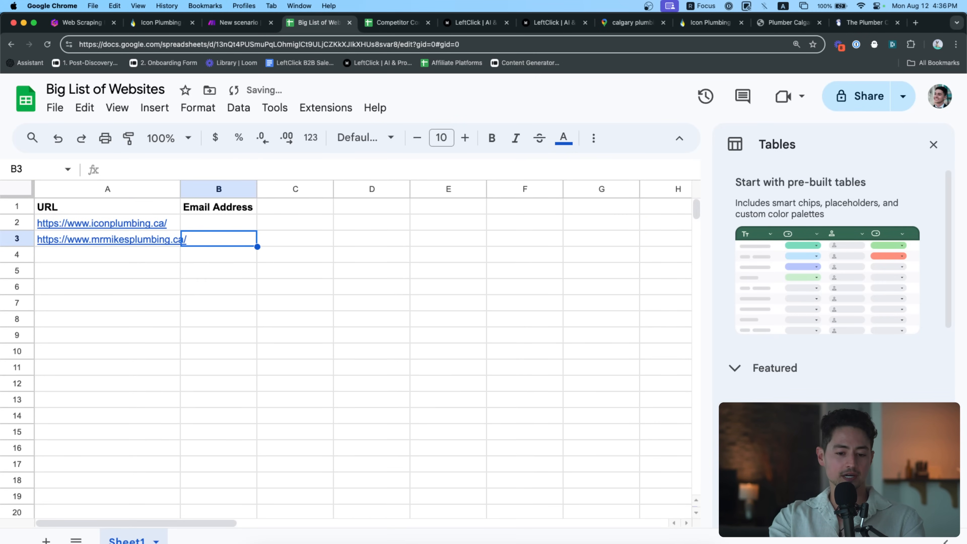
{"action": "left_click_drag", "start_coordinate": [182, 188], "coordinate": [197, 189]}
Close the Icon Plumbing and remaining plumber tabs and go back to Make
{"action": "left_click", "coordinate": [706, 24]}
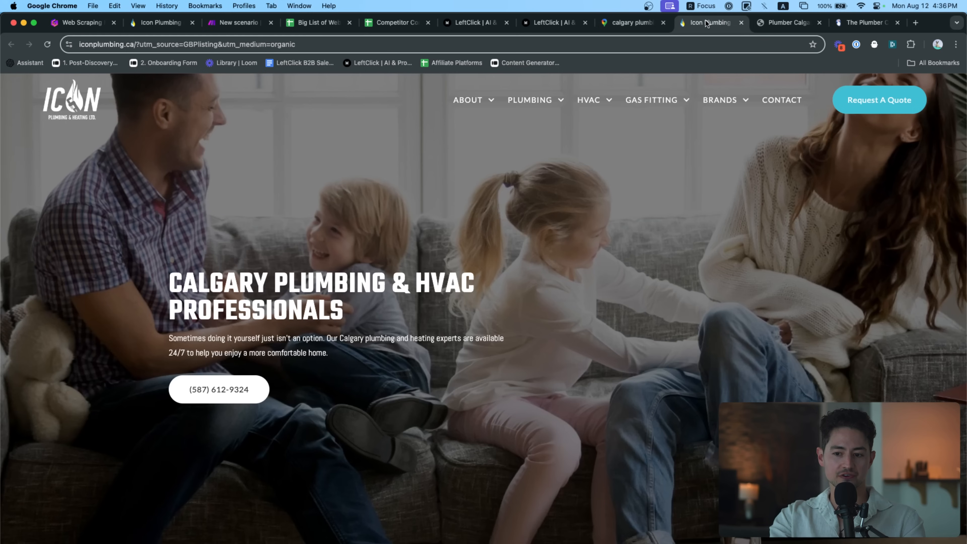
{"action": "key", "text": "super+w"}
{"action": "key", "text": "super+w"}
{"action": "key", "text": "super+w"}
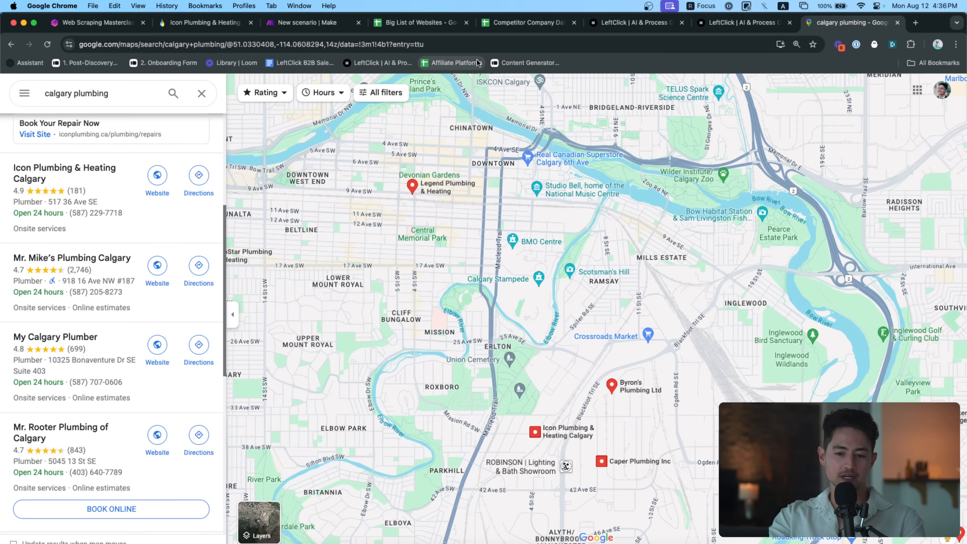
{"action": "key", "text": "super+w"}
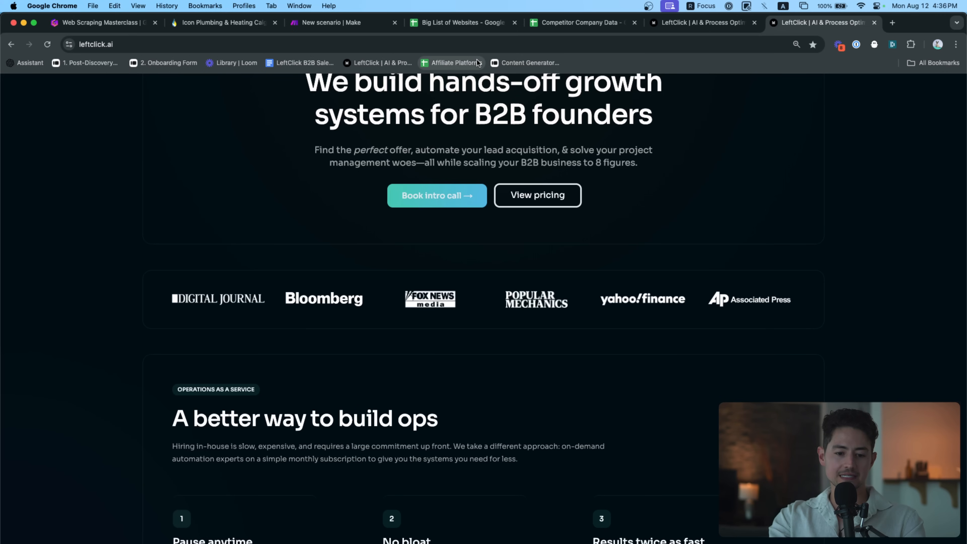
{"action": "left_click", "coordinate": [448, 25]}
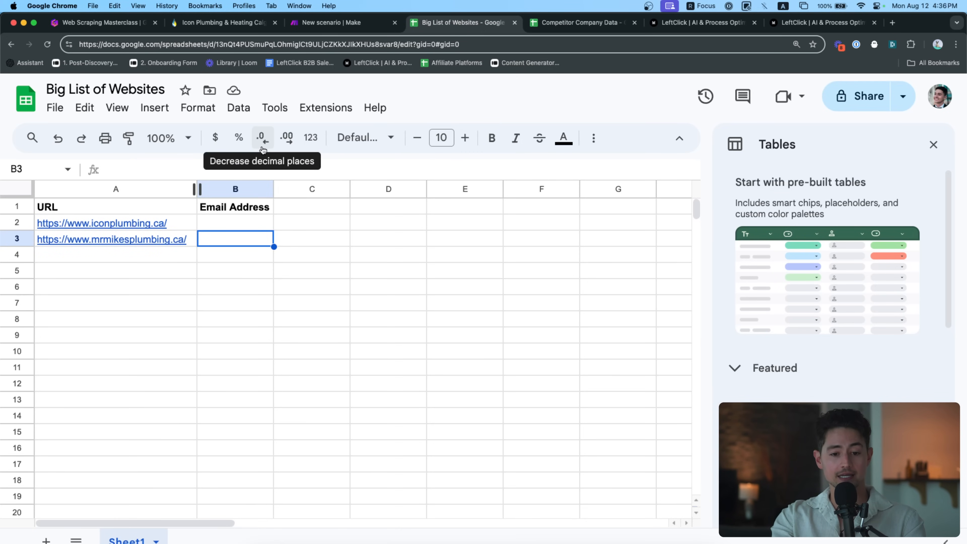
{"action": "left_click", "coordinate": [344, 25]}
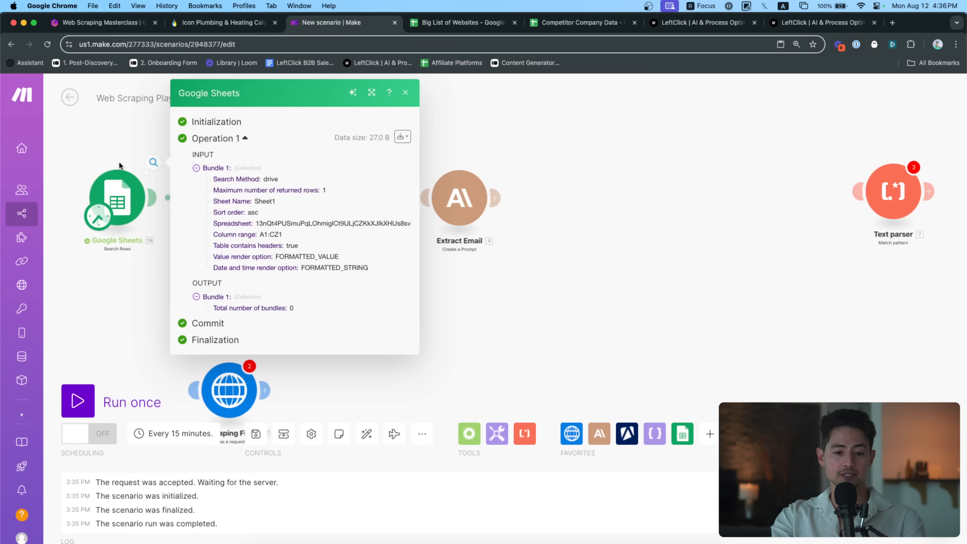
{"action": "left_click_drag", "start_coordinate": [115, 157], "coordinate": [199, 155]}
{"action": "scroll", "coordinate": [209, 167], "scroll_direction": "up", "scroll_amount": 5}
{"action": "right_click", "coordinate": [254, 189]}
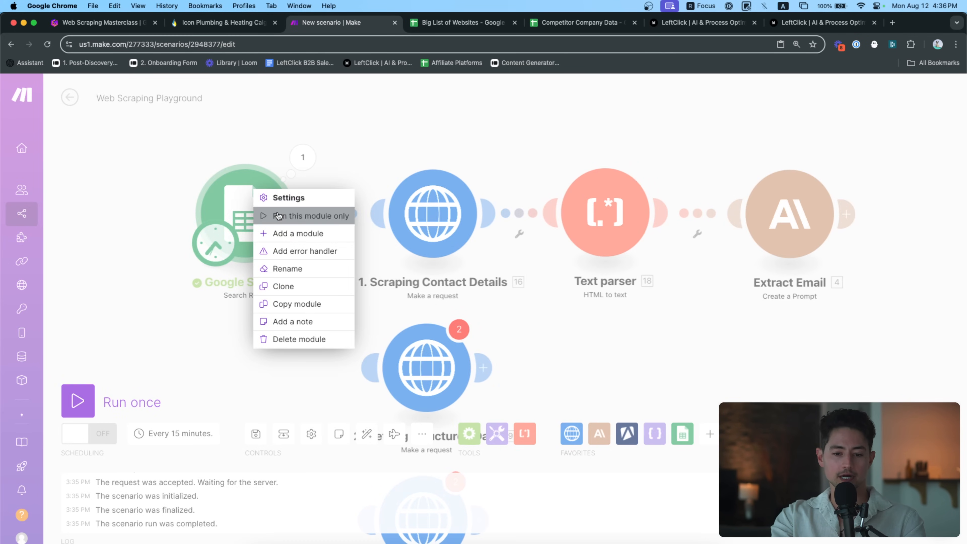
{"action": "left_click", "coordinate": [278, 215]}
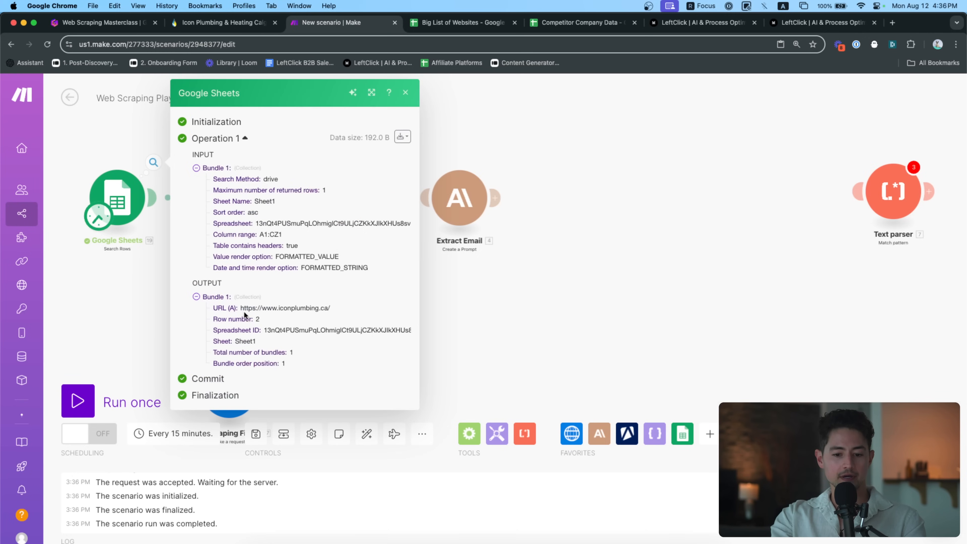
{"action": "left_click_drag", "start_coordinate": [334, 306], "coordinate": [238, 307]}
{"action": "left_click", "coordinate": [114, 248]}
Keep the Search Rows step's Maximum number of returned rows at 1
{"action": "left_click", "coordinate": [115, 220]}
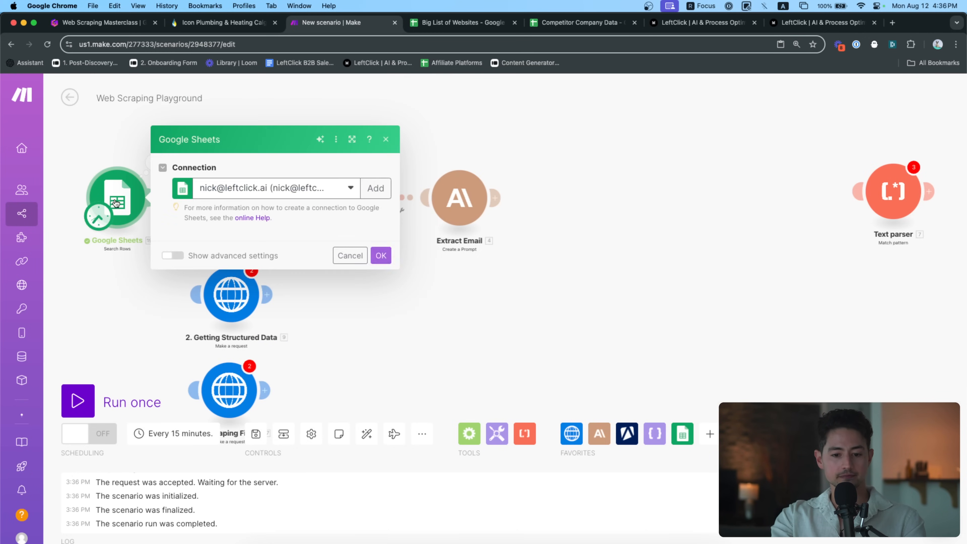
{"action": "left_click", "coordinate": [270, 484]}
{"action": "key", "text": "super+a"}
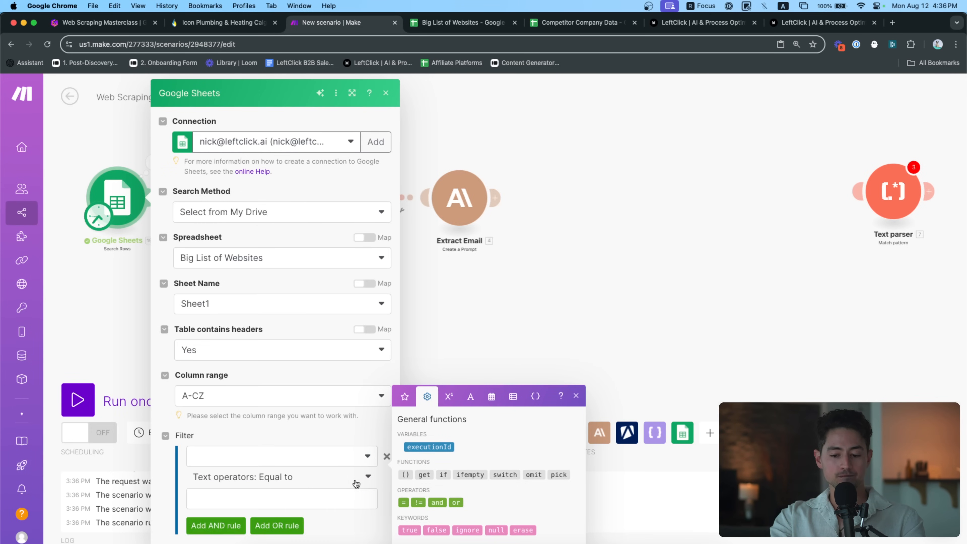
{"action": "left_click", "coordinate": [380, 535]}
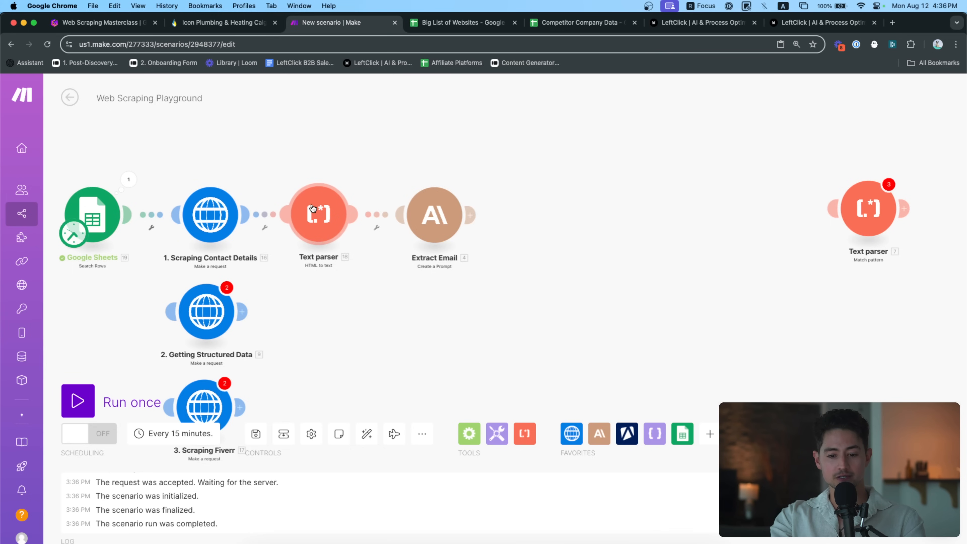
Add a Google Sheets Update a Row step after Extract Email, targeting Big List of Websites, Sheet1
{"action": "left_click", "coordinate": [674, 441]}
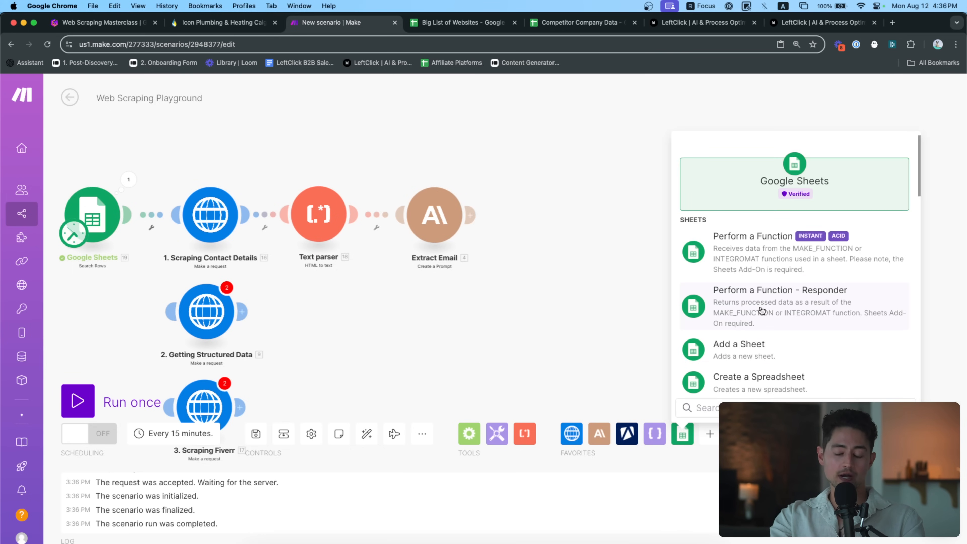
{"action": "type", "text": "update"}
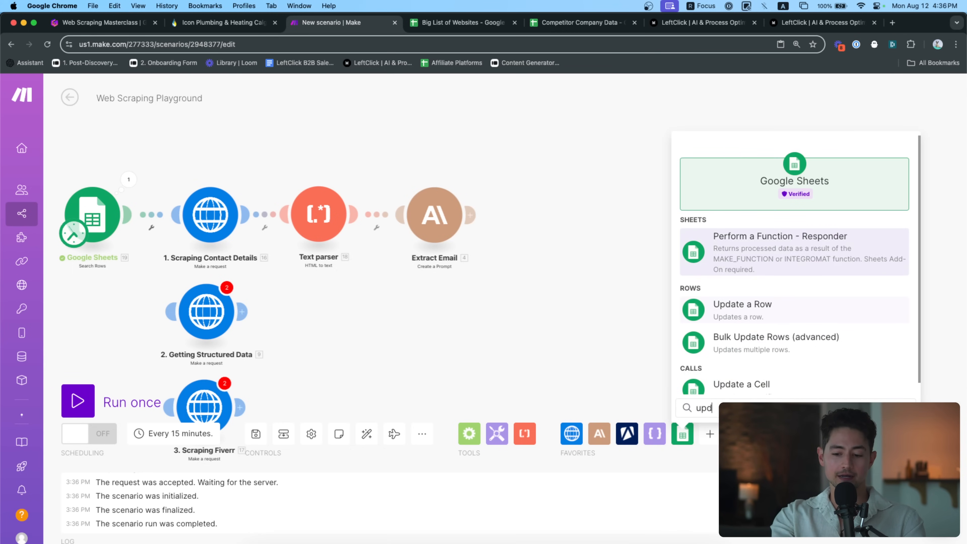
{"action": "left_click", "coordinate": [749, 252]}
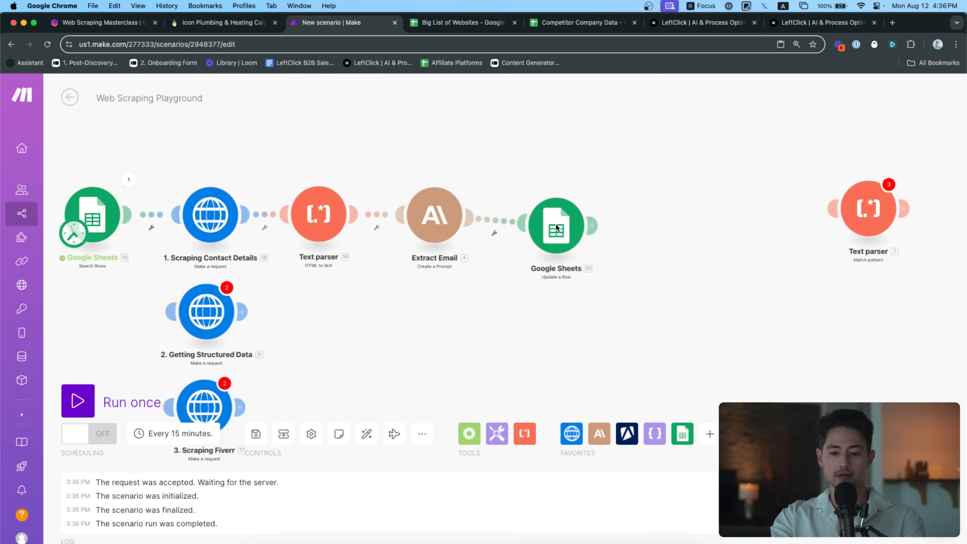
{"action": "left_click", "coordinate": [542, 217]}
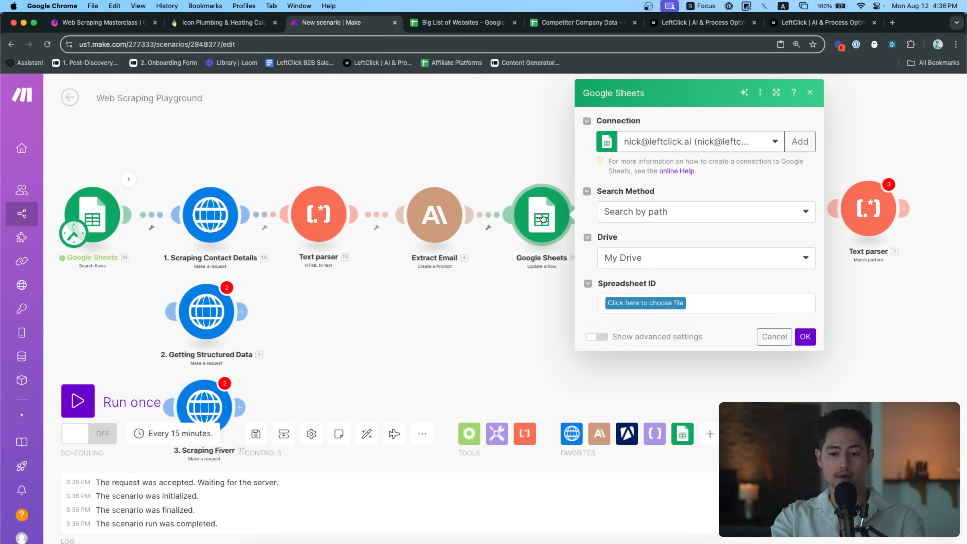
{"action": "left_click", "coordinate": [666, 303]}
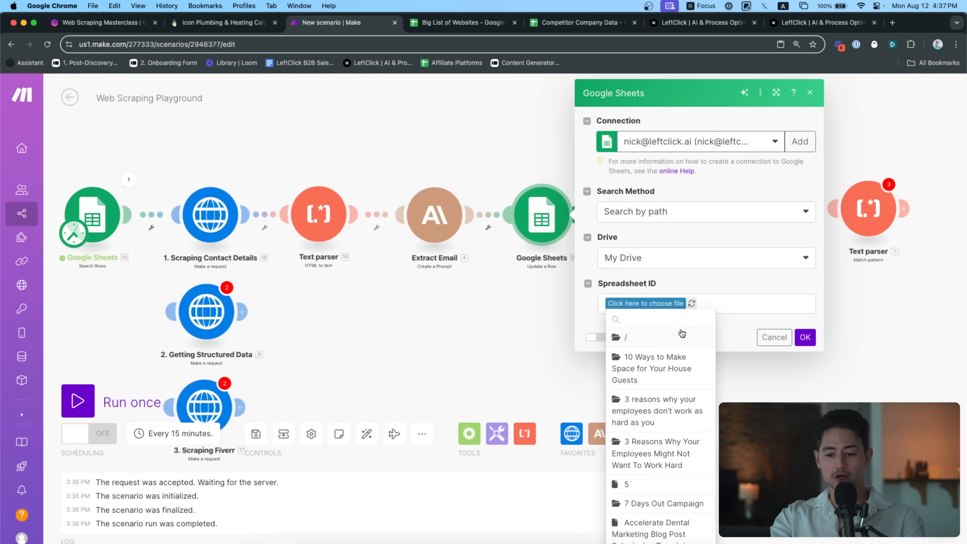
{"action": "type", "text": "big"}
{"action": "left_click", "coordinate": [662, 339]}
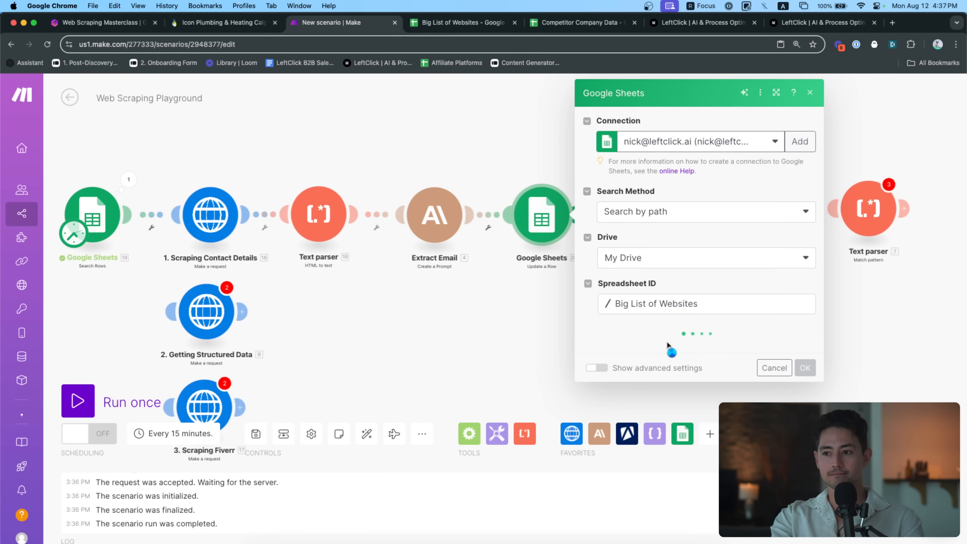
{"action": "left_click", "coordinate": [670, 350]}
{"action": "left_click", "coordinate": [661, 367]}
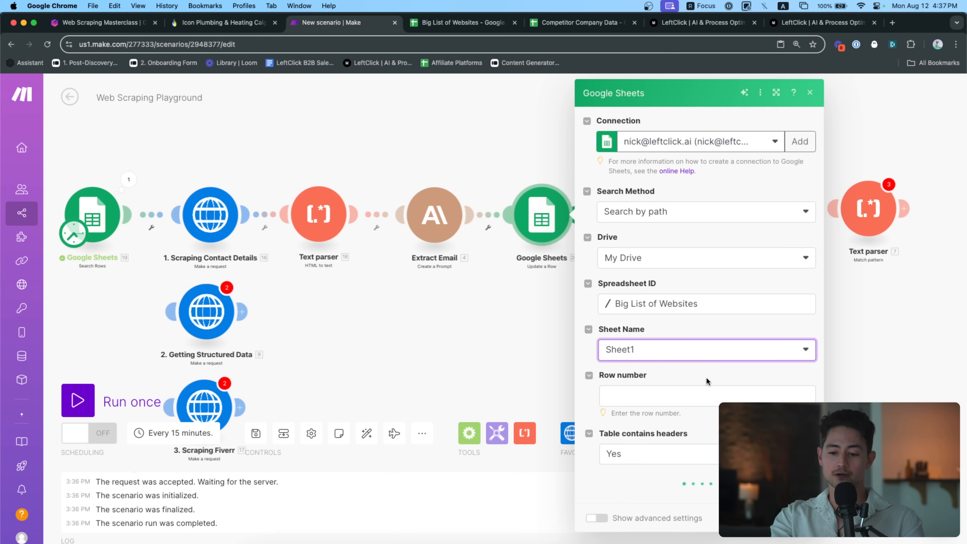
Use the search step's Row number as the row to update
{"action": "left_click", "coordinate": [705, 392]}
{"action": "scroll", "coordinate": [533, 299], "scroll_direction": "down", "scroll_amount": 5}
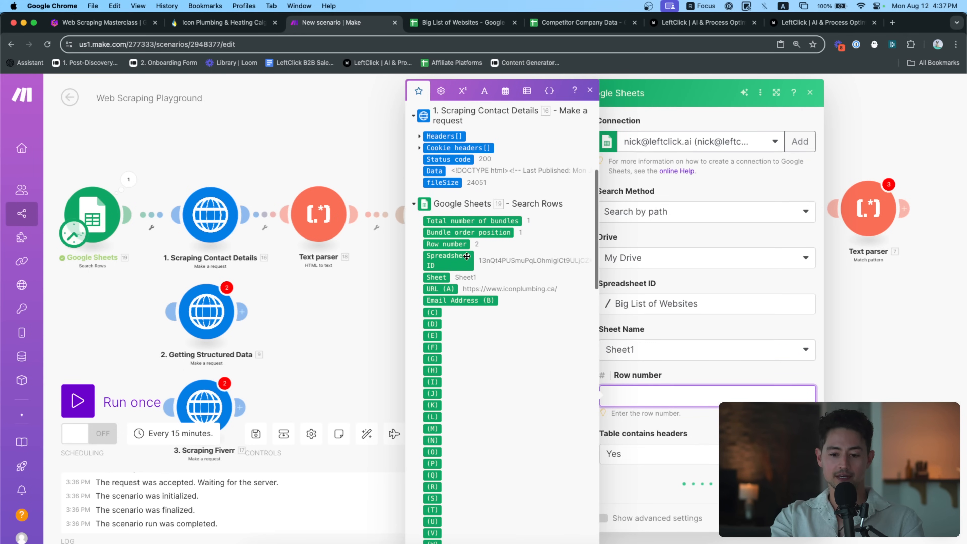
{"action": "left_click", "coordinate": [446, 243]}
{"action": "left_click", "coordinate": [712, 375]}
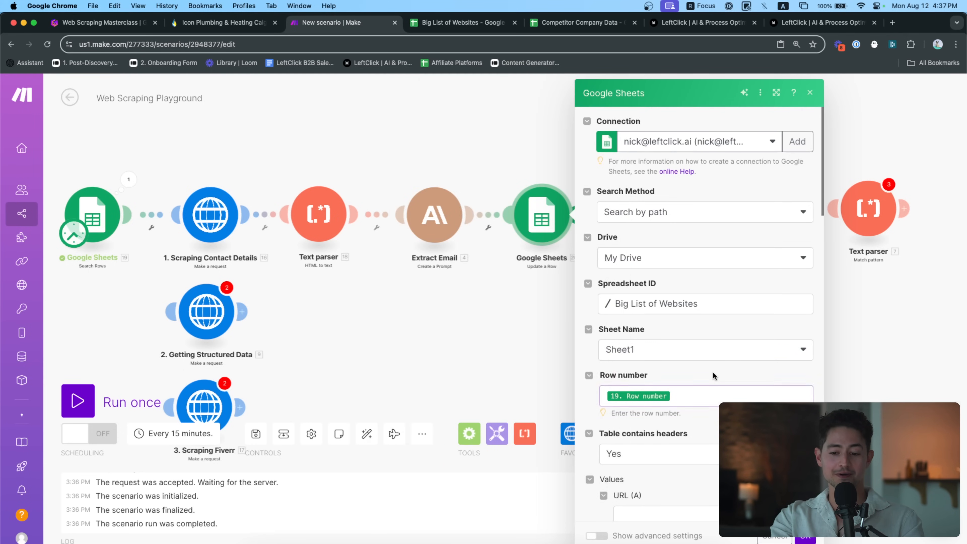
{"action": "scroll", "coordinate": [712, 375], "scroll_direction": "down", "scroll_amount": 3}
{"action": "left_click", "coordinate": [690, 267]}
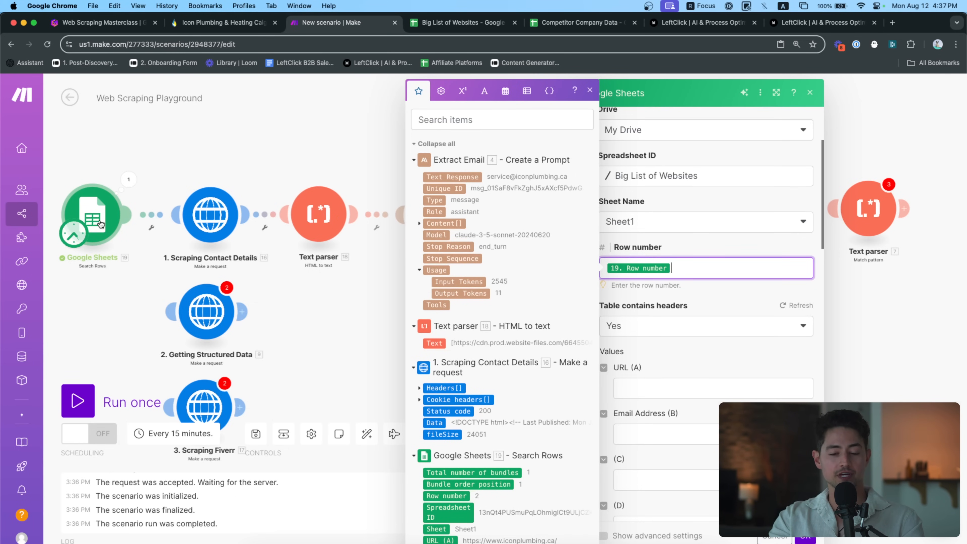
Map 4. Text Response into Email Address (B) and save the Update a Row settings
{"action": "key", "text": "ctrl+Tab"}
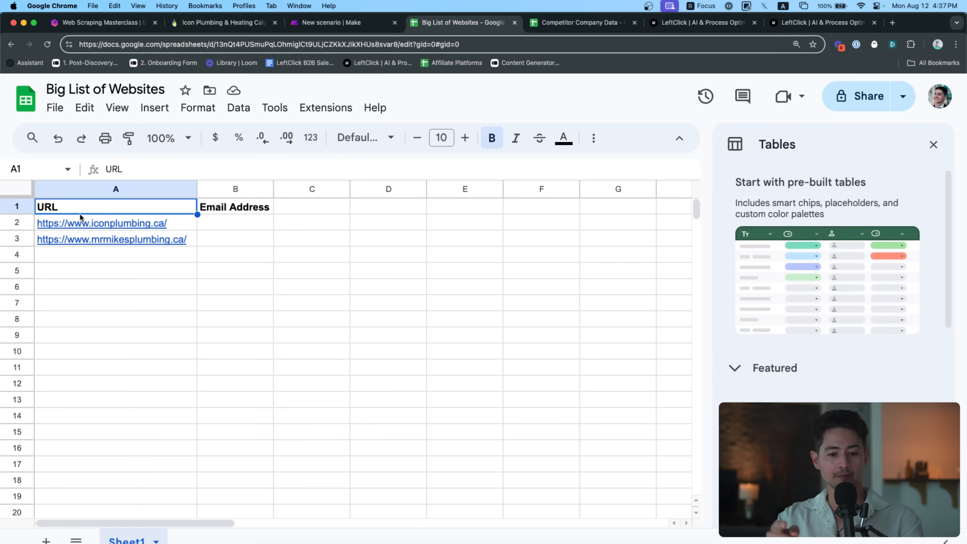
{"action": "left_click", "coordinate": [216, 211]}
{"action": "key", "text": "ctrl+shift+Tab"}
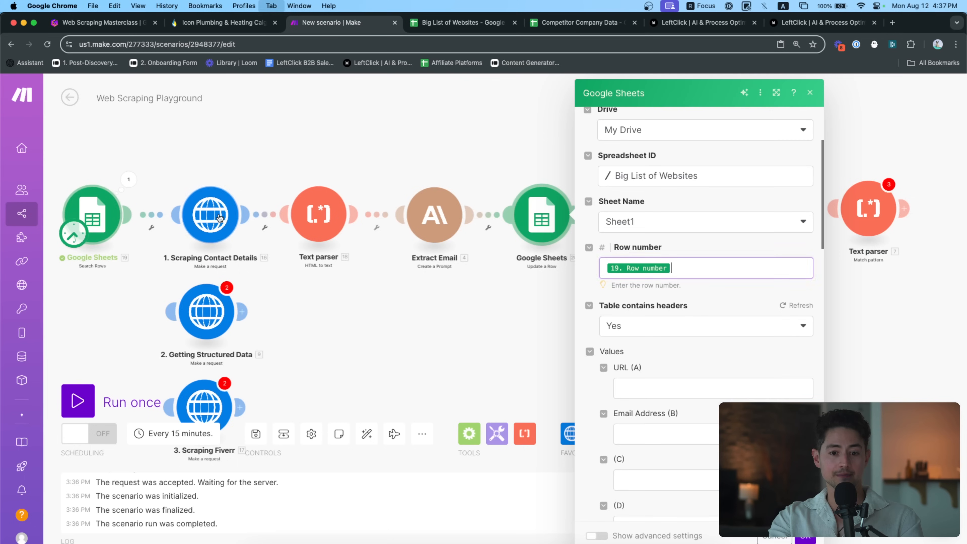
{"action": "scroll", "coordinate": [701, 298], "scroll_direction": "down", "scroll_amount": 5}
{"action": "left_click", "coordinate": [647, 306]}
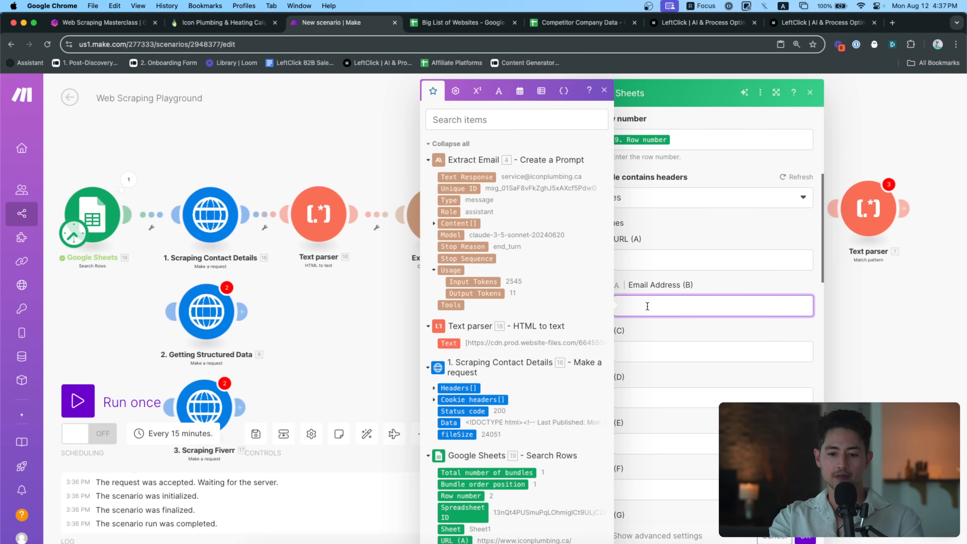
{"action": "left_click", "coordinate": [481, 179]}
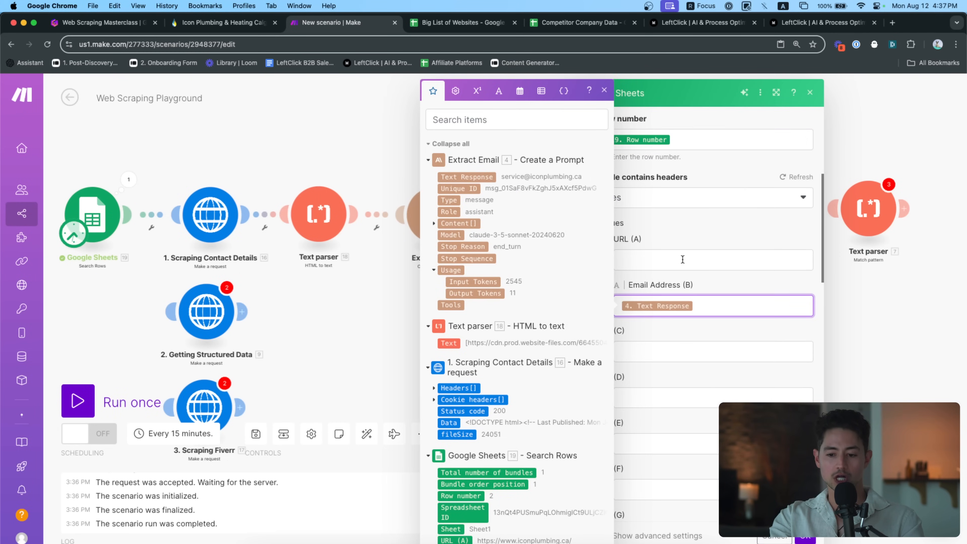
{"action": "left_click", "coordinate": [722, 273]}
{"action": "scroll", "coordinate": [723, 271], "scroll_direction": "down", "scroll_amount": 20}
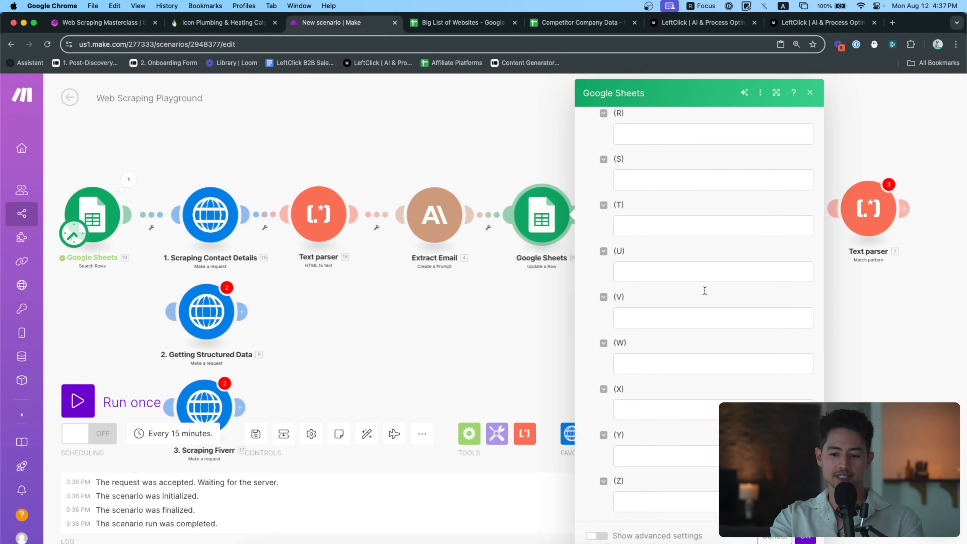
{"action": "left_click", "coordinate": [805, 537]}
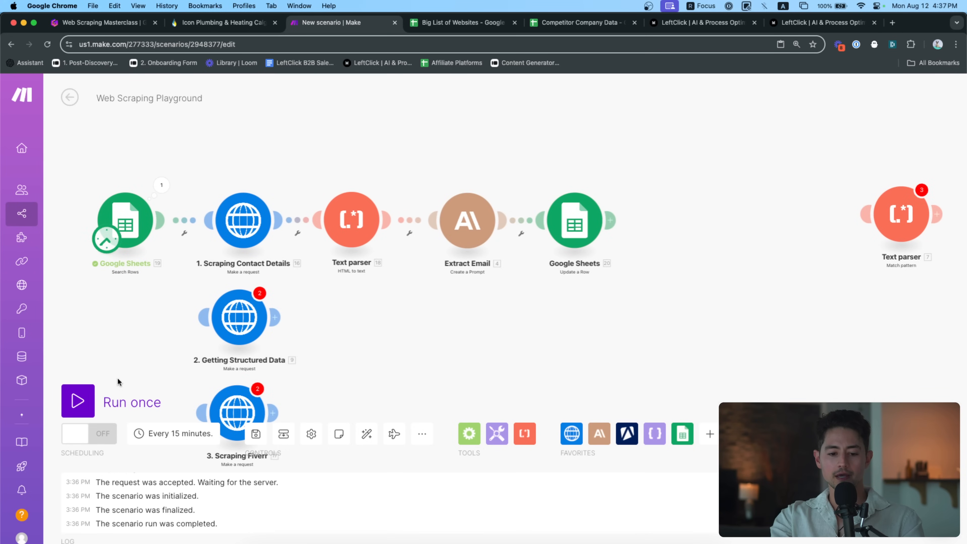
Run the whole scenario once and check the email written into B3 of the sheet
{"action": "left_click", "coordinate": [102, 401]}
{"action": "left_click_drag", "start_coordinate": [282, 139], "coordinate": [283, 192]}
{"action": "scroll", "coordinate": [284, 178], "scroll_direction": "up", "scroll_amount": 1}
{"action": "scroll", "coordinate": [284, 178], "scroll_direction": "up", "scroll_amount": 2}
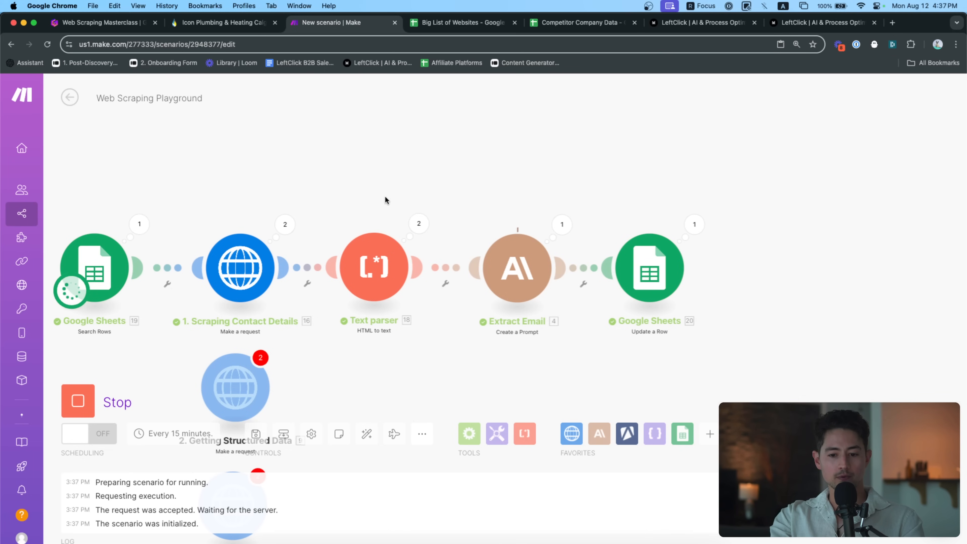
{"action": "left_click_drag", "start_coordinate": [577, 196], "coordinate": [532, 197]}
{"action": "key", "text": "ctrl+Tab"}
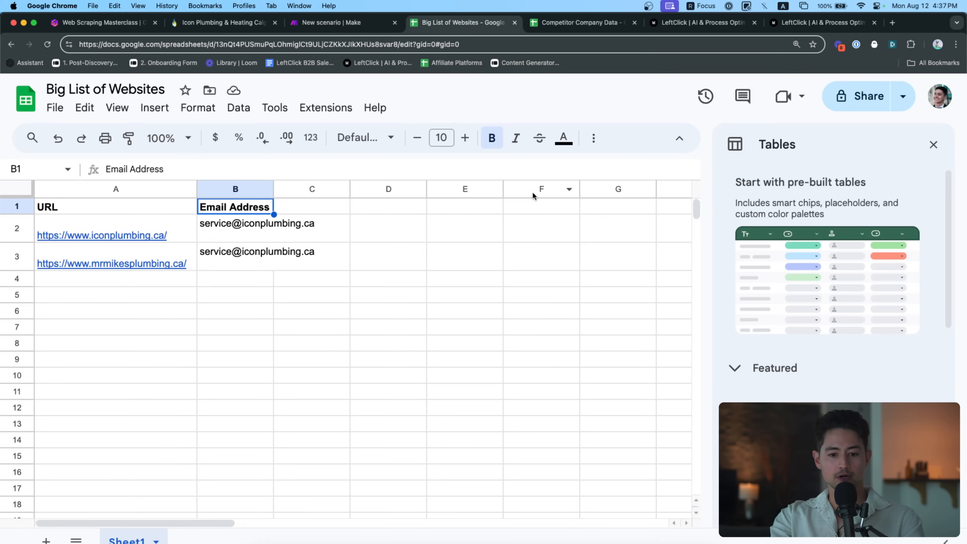
{"action": "left_click", "coordinate": [255, 268]}
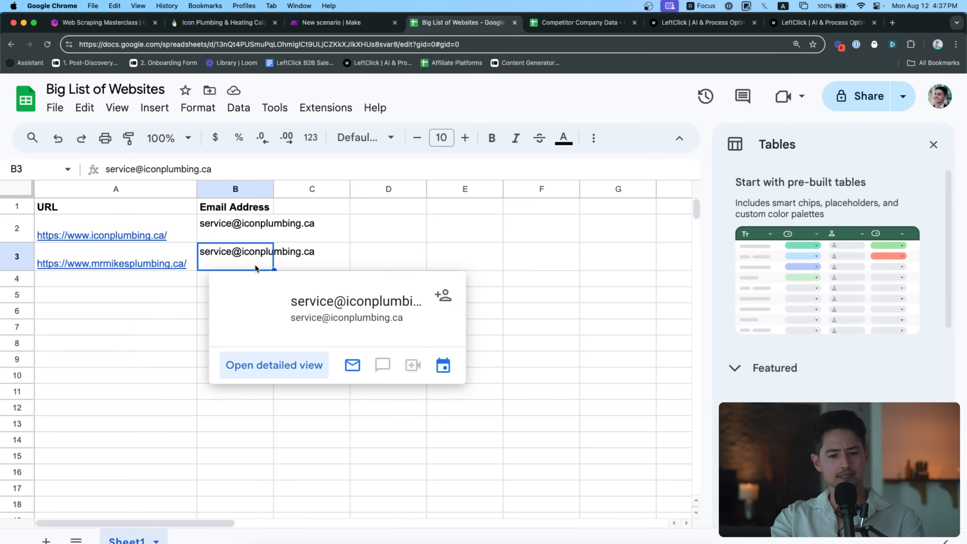
{"action": "key", "text": "ctrl+shift+Tab"}
Replace the HTTP module's hard-coded iconplumbing.ca URL with the mapped 19. URL (A)
{"action": "left_click", "coordinate": [231, 266]}
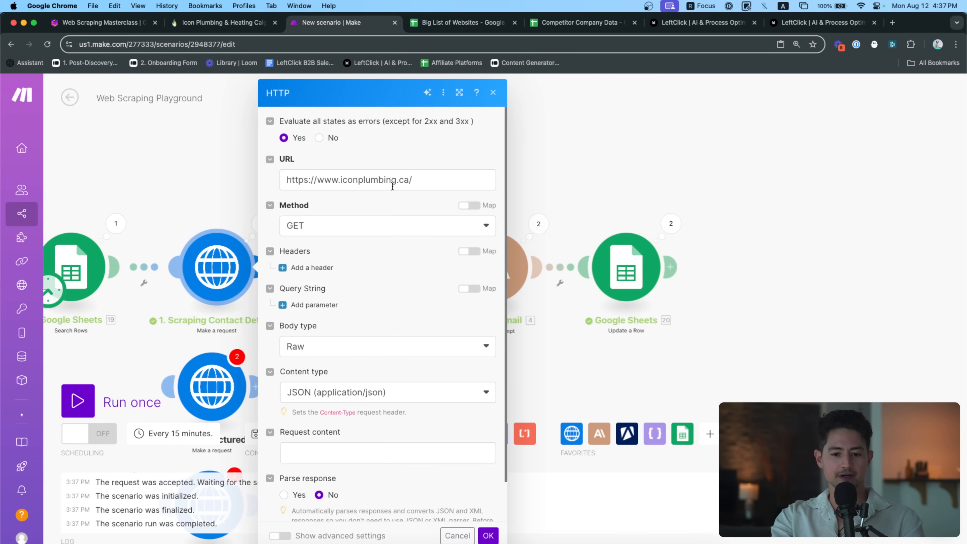
{"action": "triple_click", "coordinate": [381, 179]}
{"action": "key", "text": "BackSpace"}
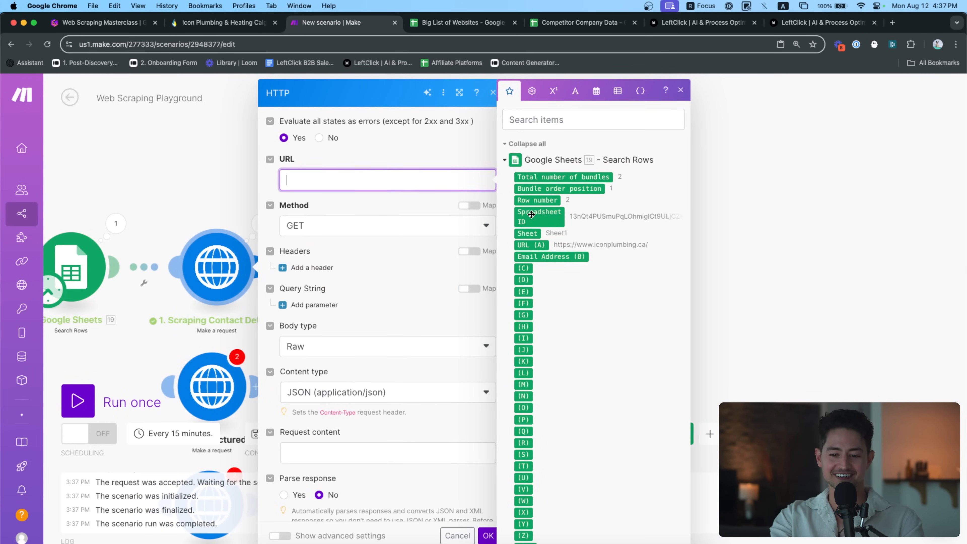
{"action": "left_click", "coordinate": [536, 242]}
{"action": "left_click", "coordinate": [489, 534]}
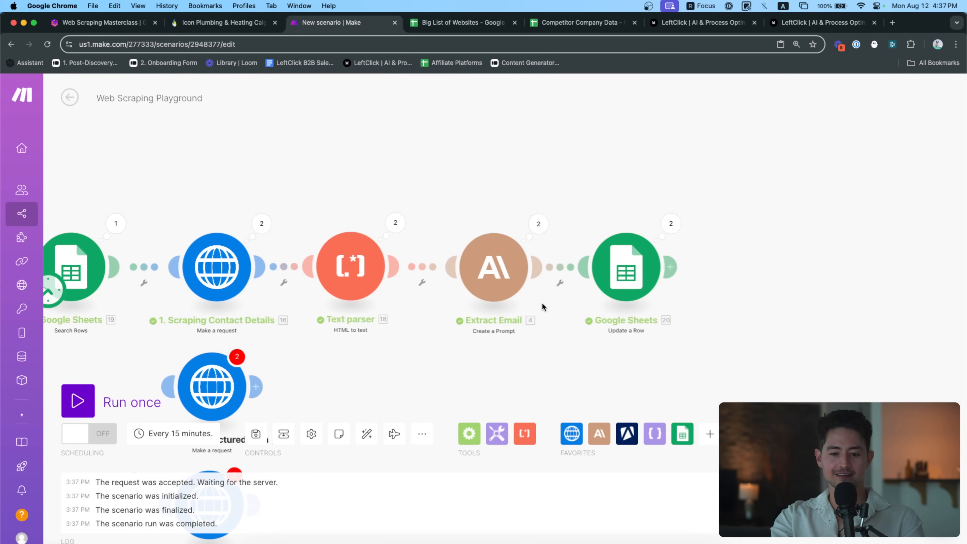
Clear the scraped emails from B2:B3 in Big List of Websites
{"action": "key", "text": "ctrl+Tab"}
{"action": "left_click", "coordinate": [262, 234]}
{"action": "key", "text": "shift+Down"}
{"action": "key", "text": "Delete"}
{"action": "key", "text": "ctrl+shift+Tab"}
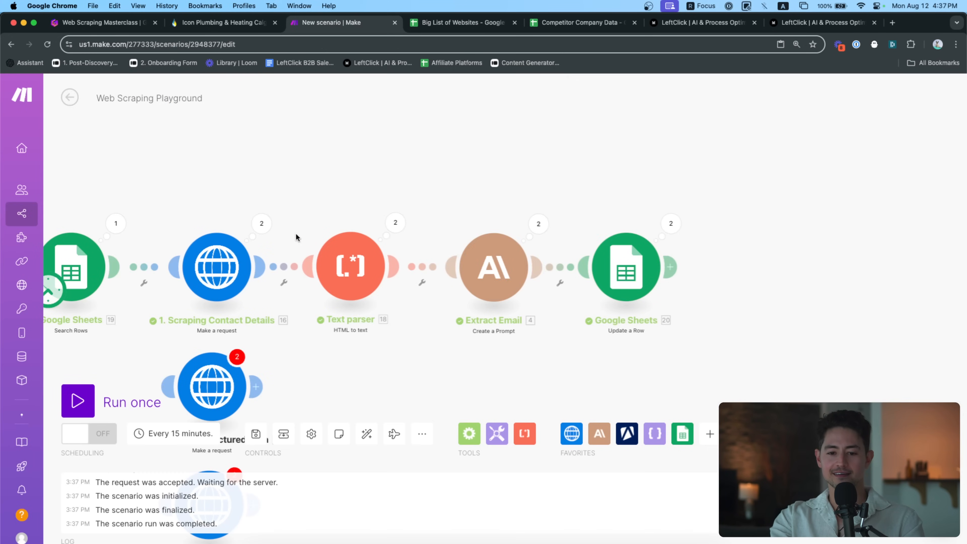
{"action": "left_click", "coordinate": [127, 391]}
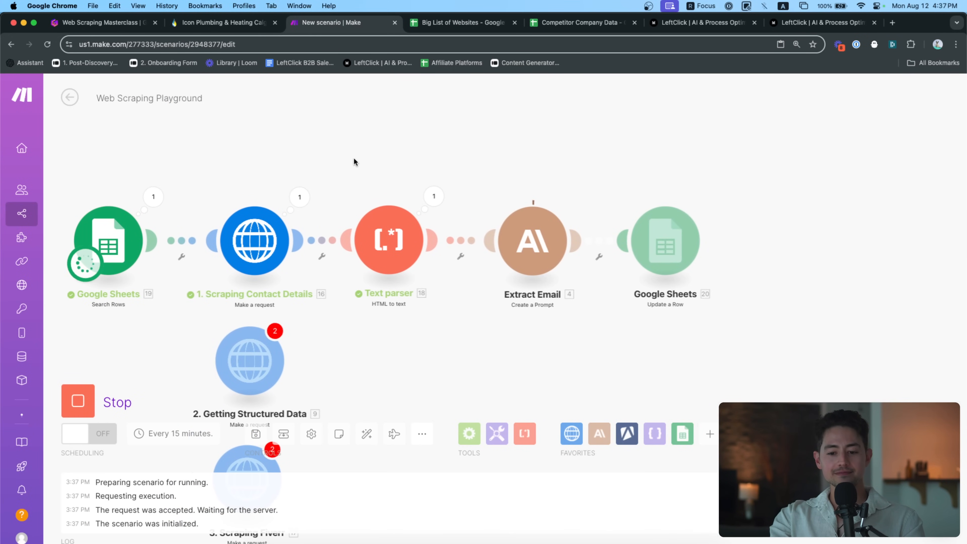
{"action": "key", "text": "ctrl+Tab"}
{"action": "left_click", "coordinate": [242, 226]}
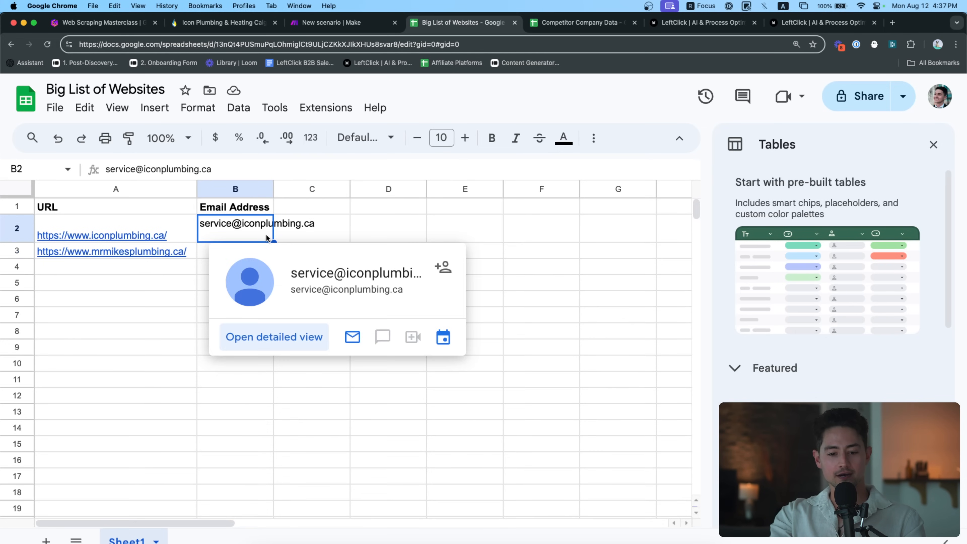
{"action": "left_click", "coordinate": [307, 230]}
{"action": "key", "text": "Left"}
{"action": "key", "text": "Down"}
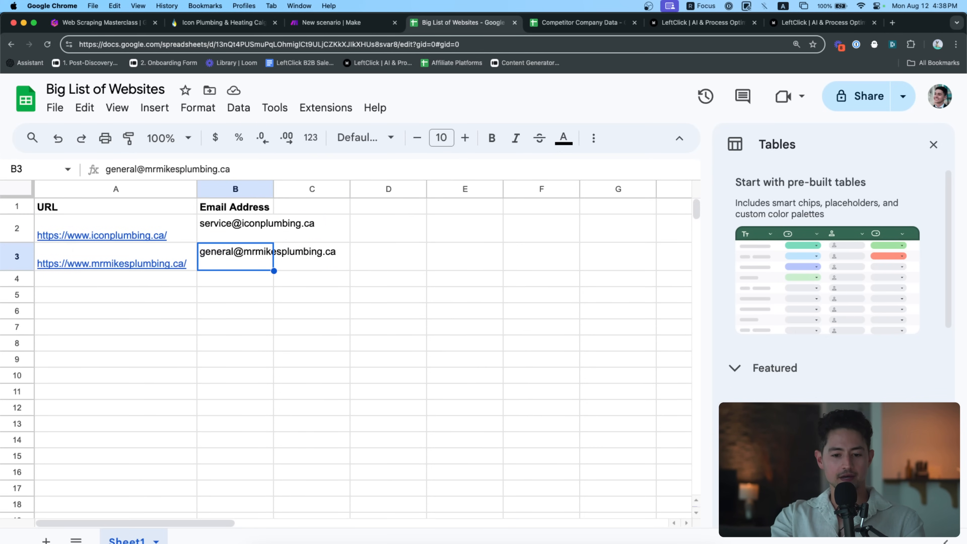
Auto-fit all column widths and review each row's URL and scraped email
{"action": "key", "text": "super+a"}
{"action": "double_click", "coordinate": [272, 188]}
{"action": "left_click", "coordinate": [334, 234]}
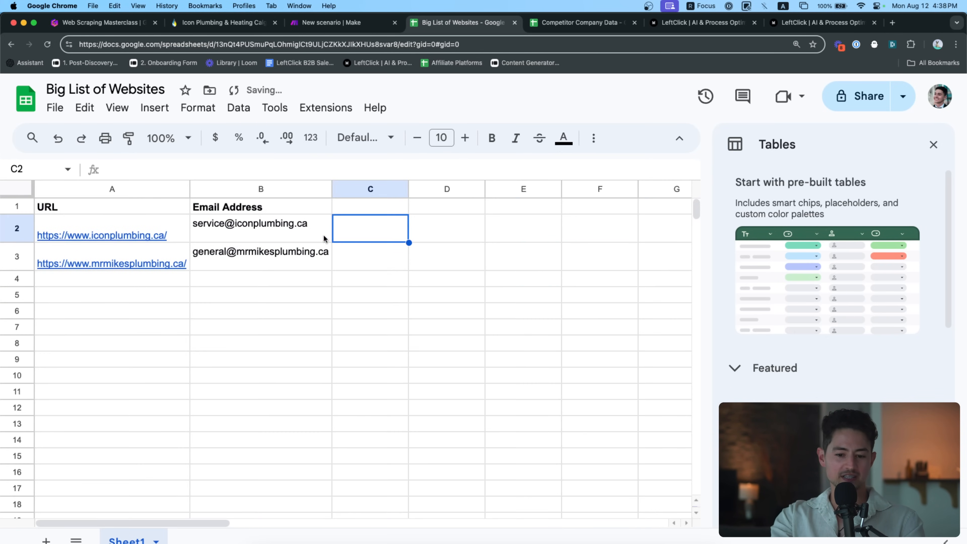
{"action": "key", "text": "Left"}
{"action": "key", "text": "Down"}
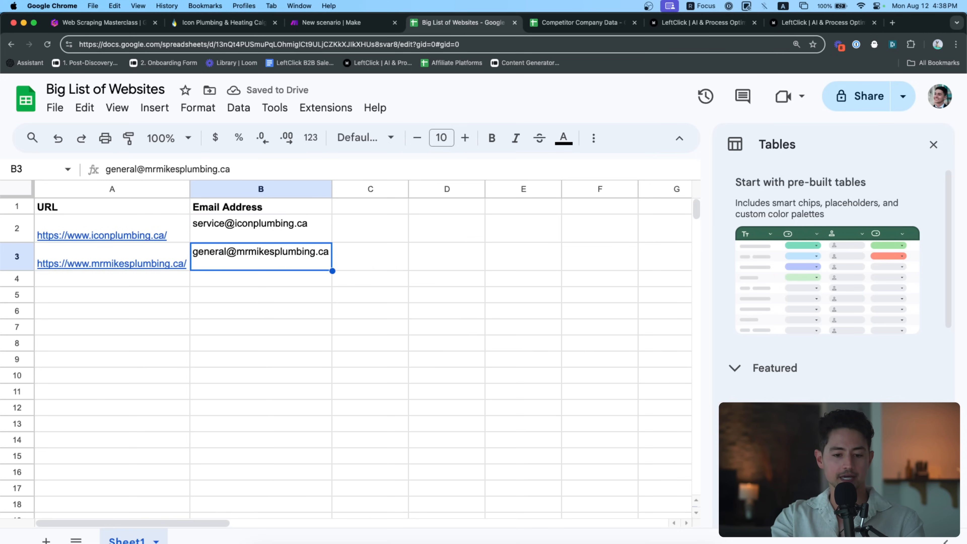
{"action": "key", "text": "Left"}
{"action": "key", "text": "Up"}
{"action": "key", "text": "Down"}
{"action": "key", "text": "Right"}
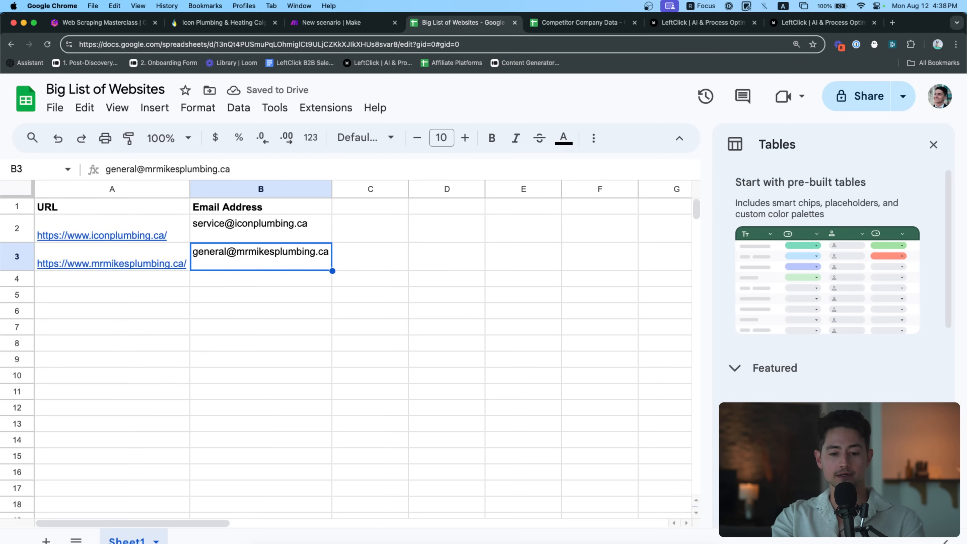
{"action": "key", "text": "Left"}
{"action": "key", "text": "Up"}
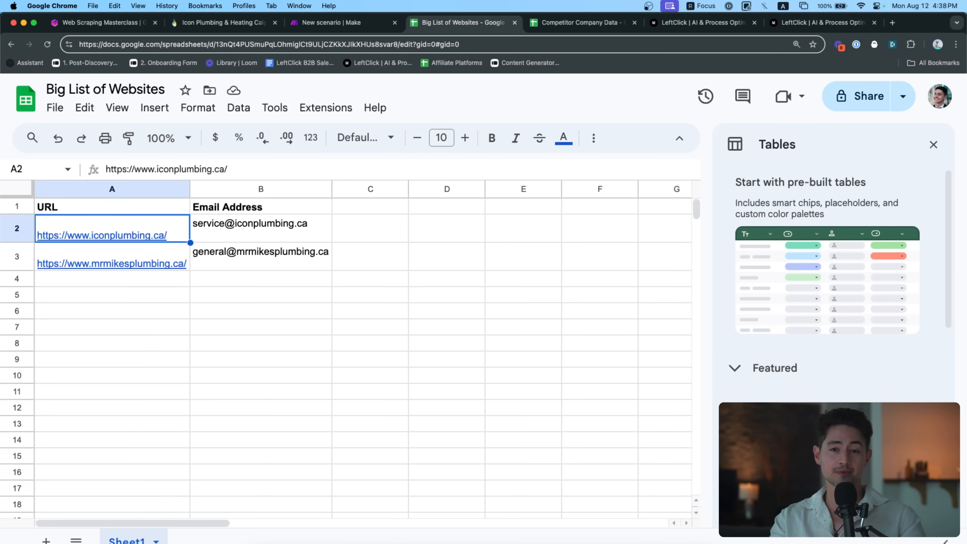
{"action": "key", "text": "ctrl+shift+Tab"}
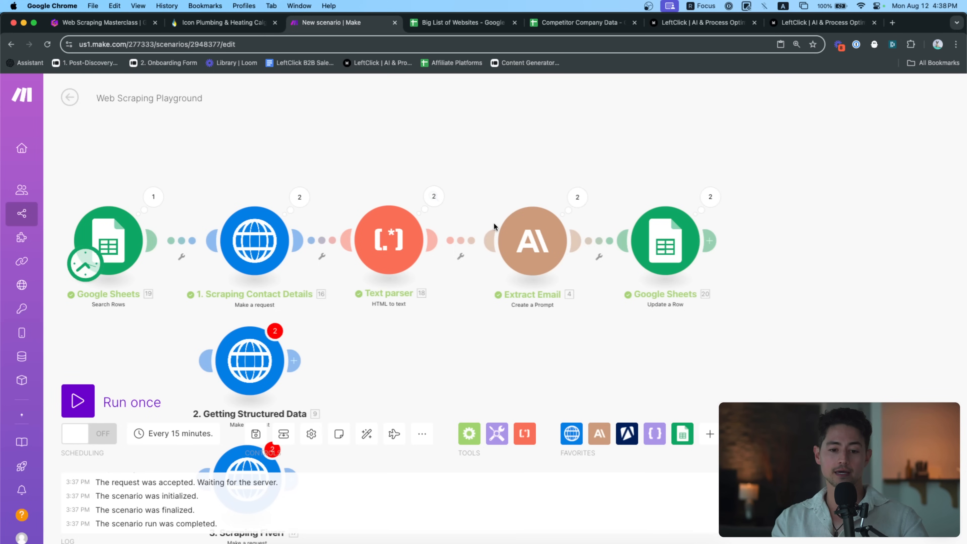
Move the Getting Structured Data and Scraping Fiverr modules down, and the Match pattern parser above the chain
{"action": "left_click_drag", "start_coordinate": [431, 156], "coordinate": [475, 154]}
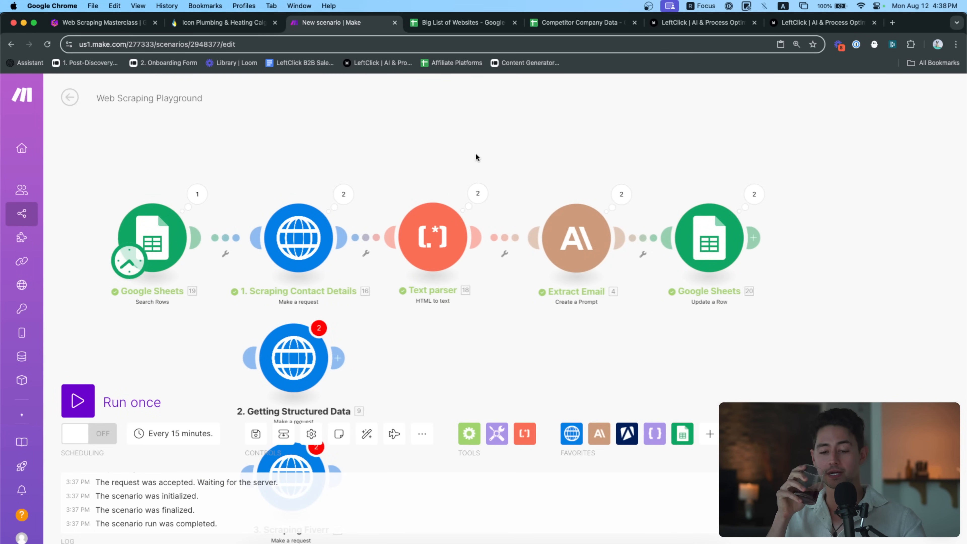
{"action": "left_click_drag", "start_coordinate": [476, 154], "coordinate": [479, 151]}
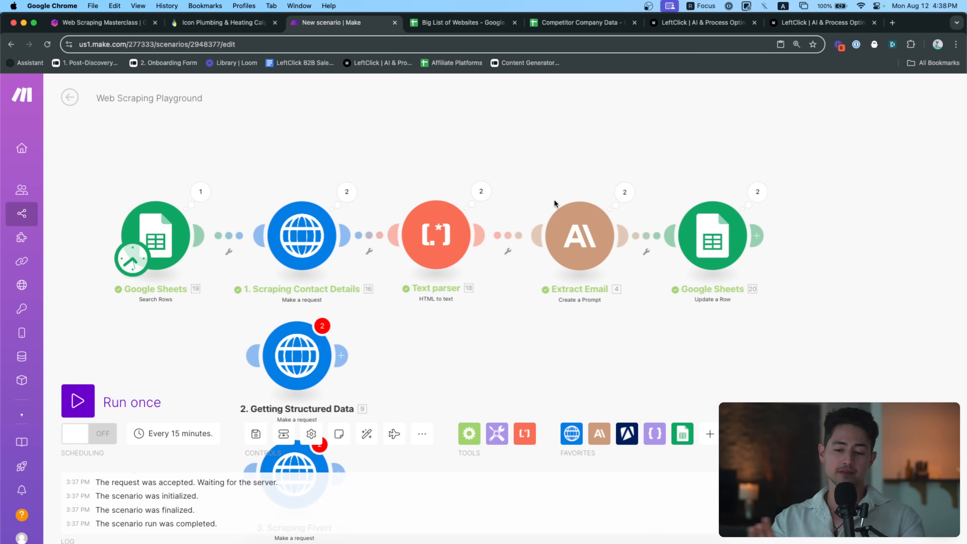
{"action": "scroll", "coordinate": [554, 198], "scroll_direction": "up", "scroll_amount": 3}
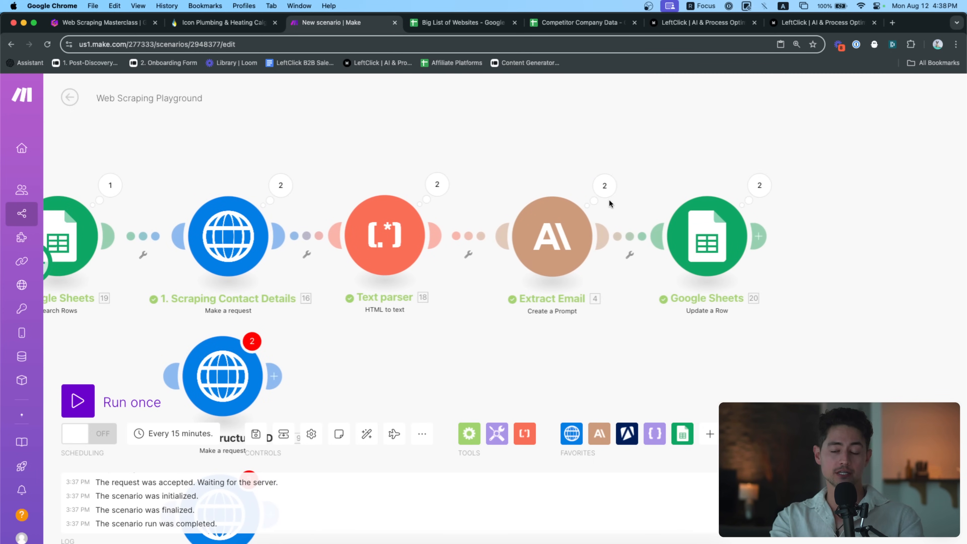
{"action": "left_click_drag", "start_coordinate": [656, 179], "coordinate": [622, 180]}
{"action": "scroll", "coordinate": [542, 252], "scroll_direction": "down", "scroll_amount": 3}
{"action": "left_click_drag", "start_coordinate": [453, 320], "coordinate": [476, 245]}
{"action": "left_click_drag", "start_coordinate": [406, 222], "coordinate": [277, 374]}
{"action": "left_click_drag", "start_coordinate": [319, 344], "coordinate": [317, 491]}
{"action": "left_click_drag", "start_coordinate": [552, 236], "coordinate": [390, 321]}
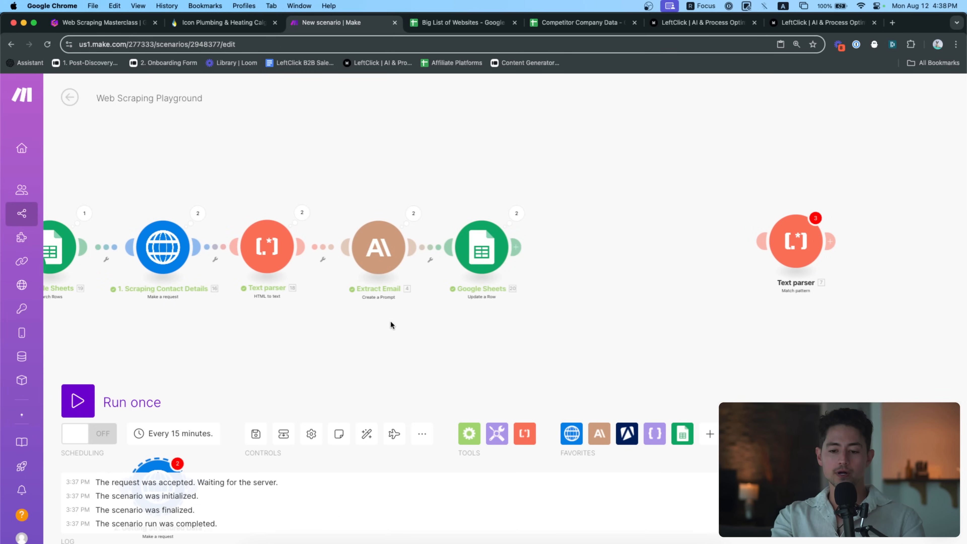
{"action": "left_click_drag", "start_coordinate": [773, 231], "coordinate": [357, 144]}
{"action": "scroll", "coordinate": [363, 190], "scroll_direction": "up", "scroll_amount": 3}
Detach Extract Email and place the Match pattern parser between HTML to text and Google Sheets
{"action": "left_click", "coordinate": [327, 279]}
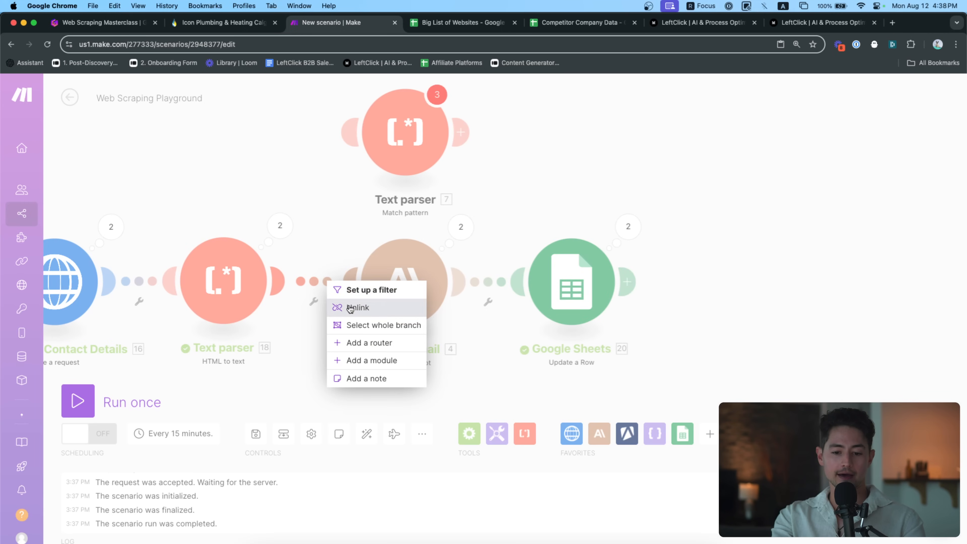
{"action": "left_click", "coordinate": [486, 281]}
{"action": "left_click", "coordinate": [494, 312]}
{"action": "left_click_drag", "start_coordinate": [415, 305], "coordinate": [800, 179]}
{"action": "right_click", "coordinate": [708, 196]}
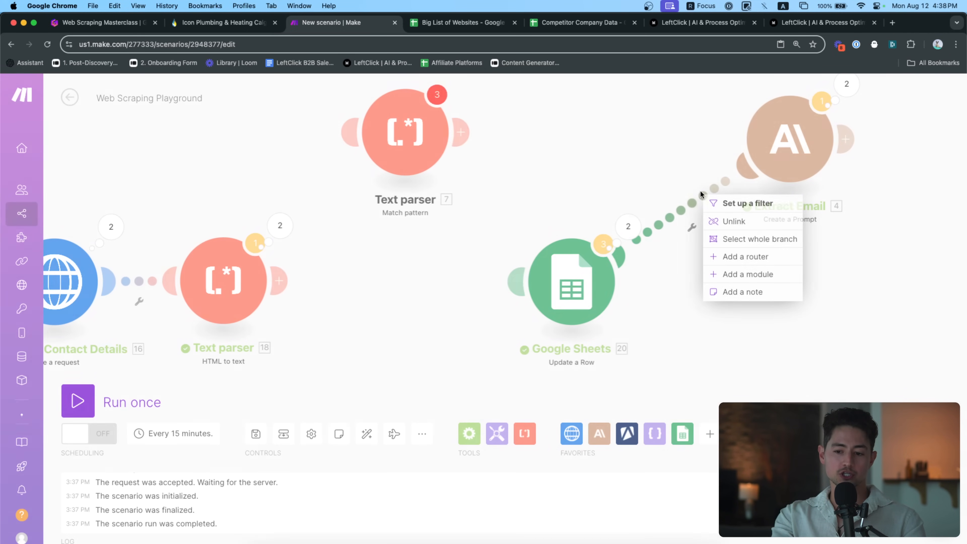
{"action": "left_click", "coordinate": [731, 217]}
{"action": "left_click_drag", "start_coordinate": [413, 150], "coordinate": [406, 284]}
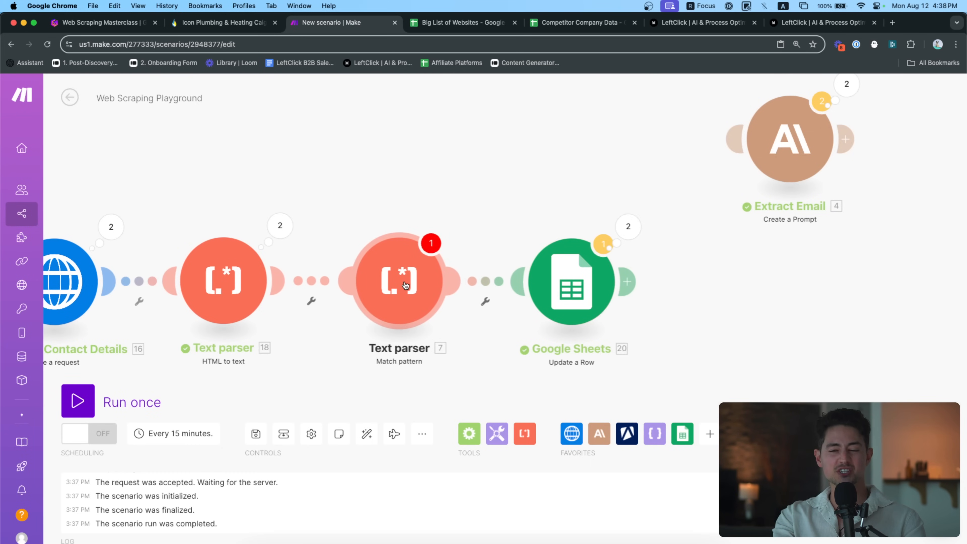
{"action": "left_click_drag", "start_coordinate": [365, 216], "coordinate": [418, 213]}
Rename the Match pattern parser to 'Regex Email'
{"action": "right_click", "coordinate": [467, 265]}
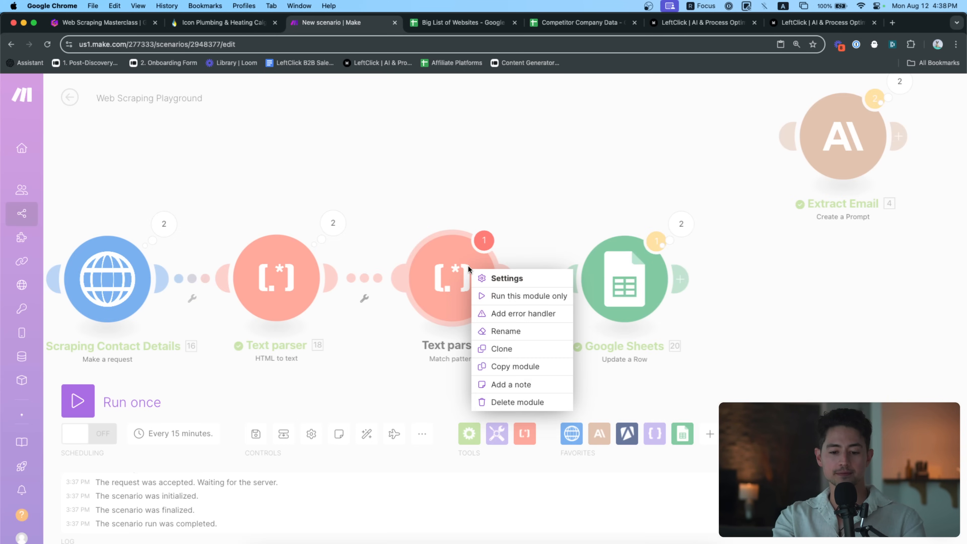
{"action": "left_click", "coordinate": [448, 197]}
{"action": "right_click", "coordinate": [462, 274]}
{"action": "left_click", "coordinate": [496, 336]}
{"action": "type", "text": "Regex Email"}
{"action": "key", "text": "Return"}
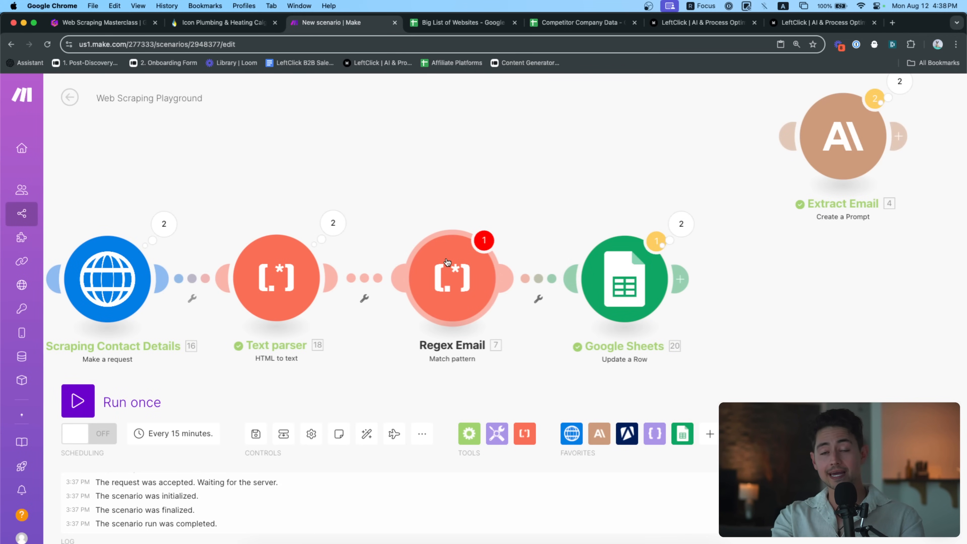
{"action": "left_click_drag", "start_coordinate": [516, 345], "coordinate": [539, 345]}
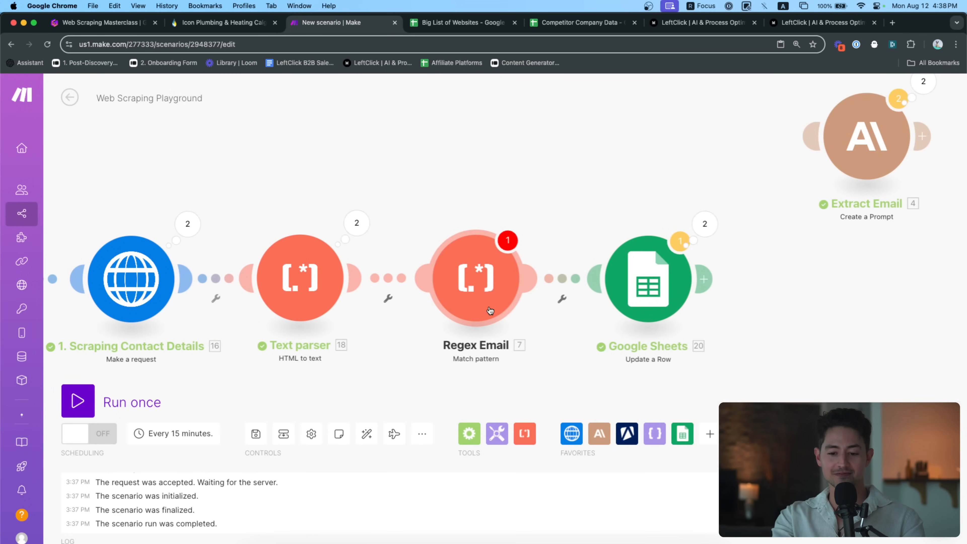
Open Regex Email's settings to look over its email-matching pattern
{"action": "left_click", "coordinate": [475, 278]}
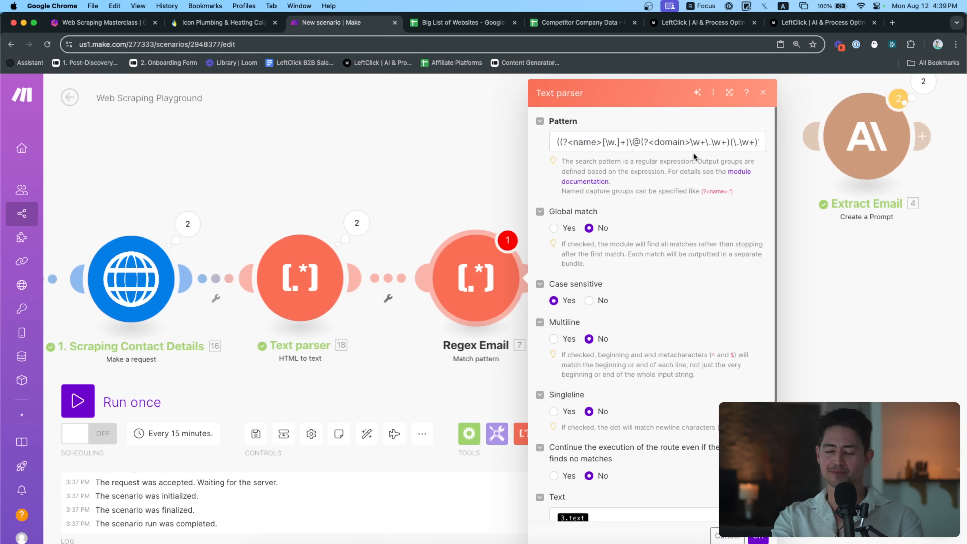
{"action": "left_click", "coordinate": [704, 145]}
{"action": "key", "text": "super+a"}
{"action": "key", "text": "Left"}
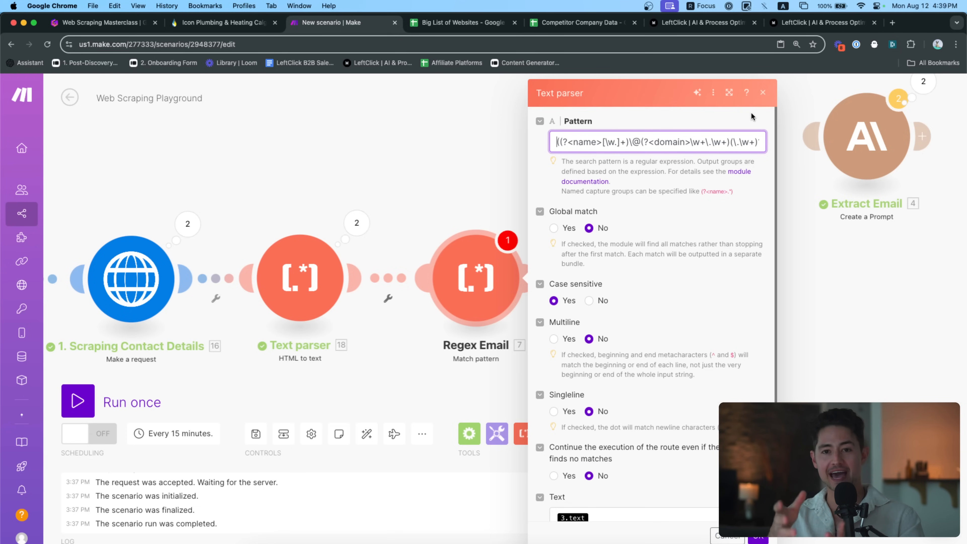
Inspect the Text parser's second operation output, picking out the page email's name and domain parts
{"action": "left_click", "coordinate": [357, 223]}
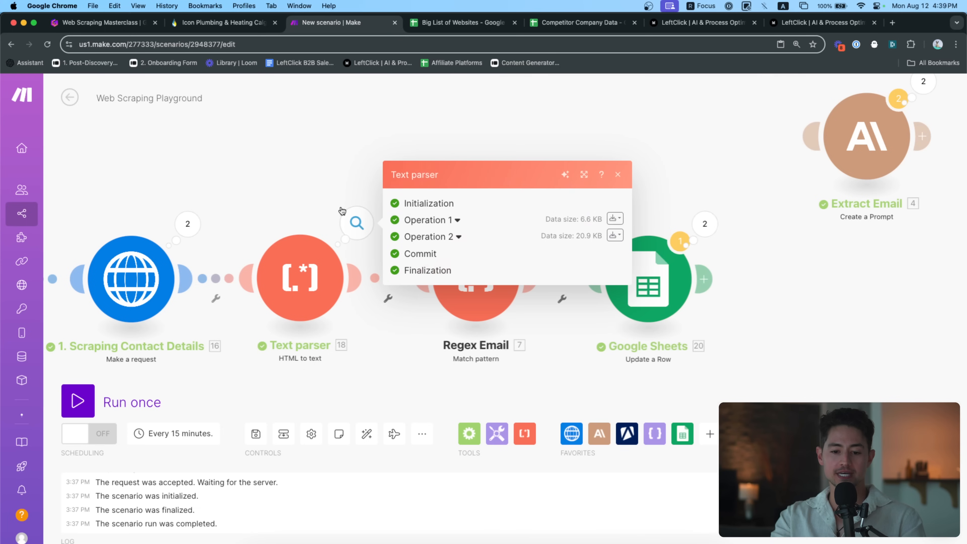
{"action": "left_click", "coordinate": [452, 237]}
{"action": "left_click", "coordinate": [431, 290]}
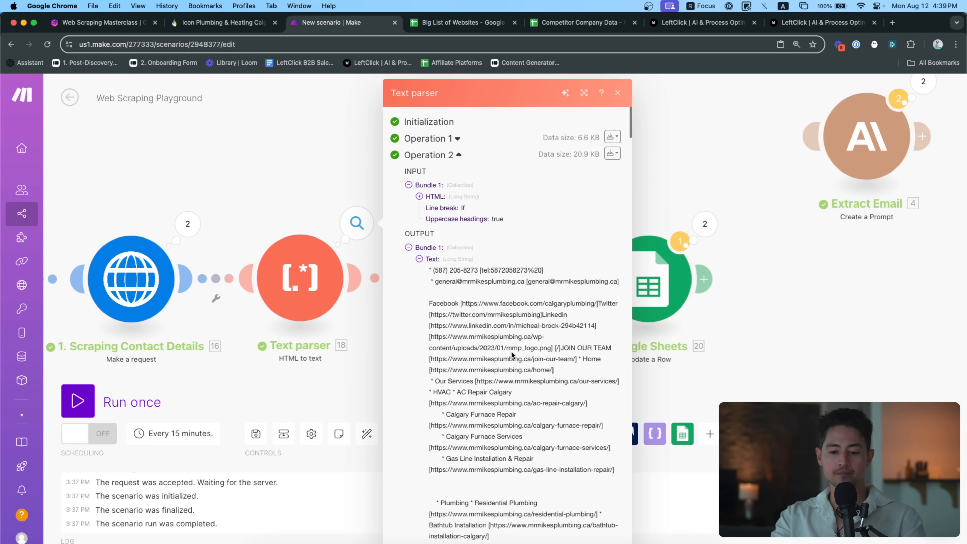
{"action": "scroll", "coordinate": [506, 327], "scroll_direction": "down", "scroll_amount": 3}
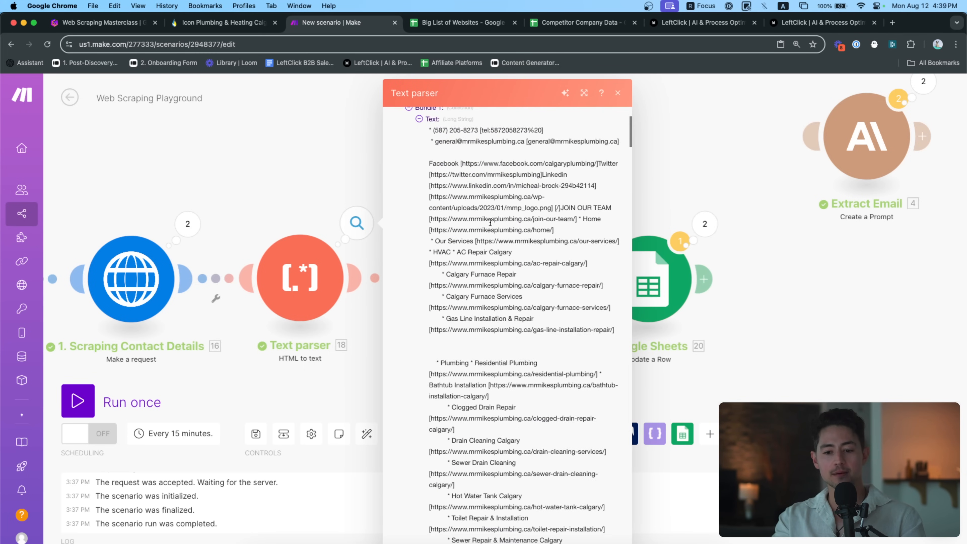
{"action": "scroll", "coordinate": [491, 132], "scroll_direction": "up", "scroll_amount": 5}
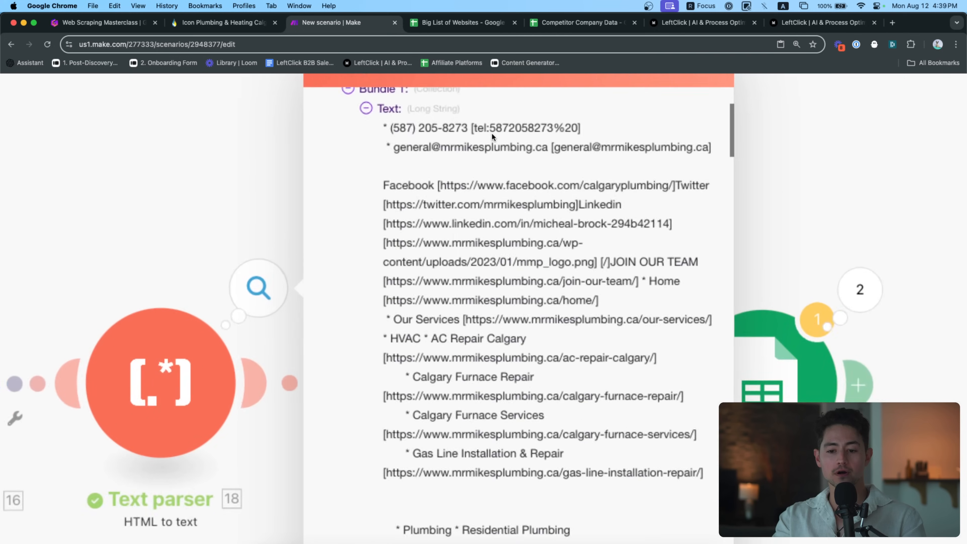
{"action": "left_click_drag", "start_coordinate": [373, 151], "coordinate": [421, 150]}
{"action": "double_click", "coordinate": [428, 152]}
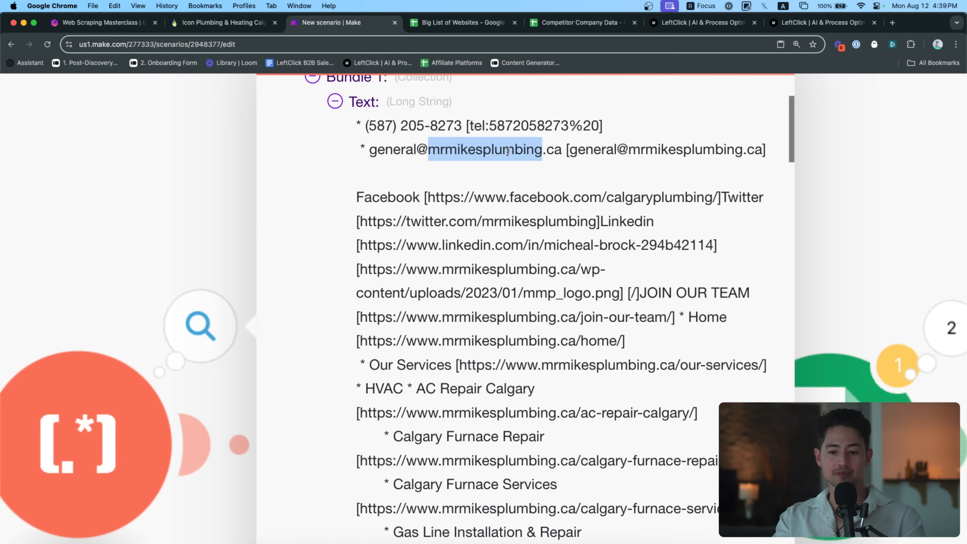
{"action": "scroll", "coordinate": [473, 177], "scroll_direction": "down", "scroll_amount": 5}
{"action": "left_click", "coordinate": [325, 182]}
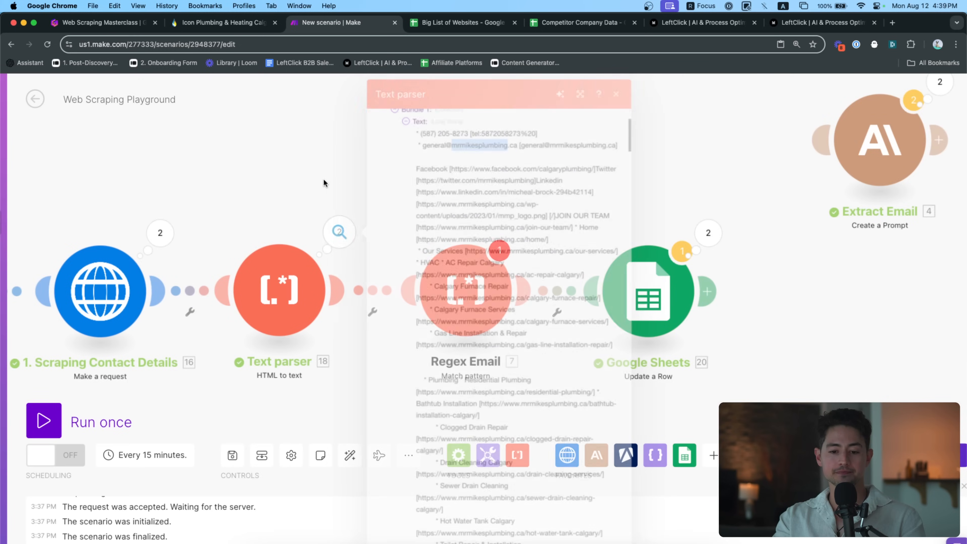
Remove the old 3.text mapping from Regex Email's Text field
{"action": "left_click", "coordinate": [464, 273]}
{"action": "left_click_drag", "start_coordinate": [552, 146], "coordinate": [877, 159]}
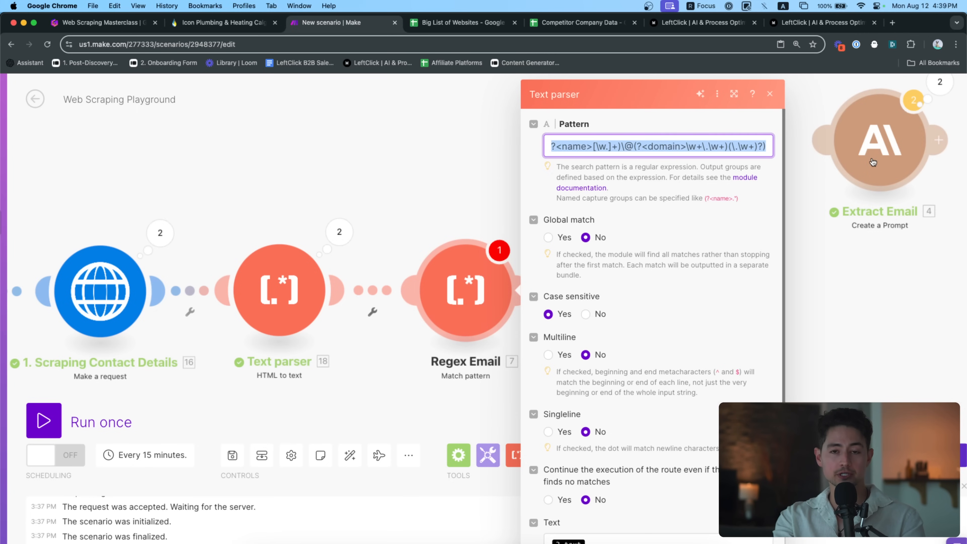
{"action": "key", "text": "Left"}
{"action": "scroll", "coordinate": [649, 359], "scroll_direction": "down", "scroll_amount": 1}
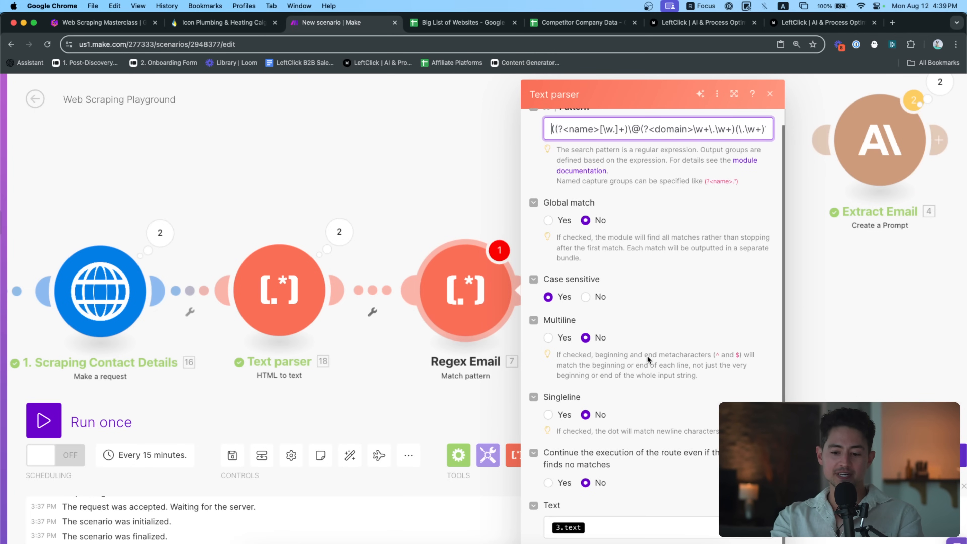
{"action": "left_click", "coordinate": [647, 525]}
{"action": "key", "text": "BackSpace"}
Map 18. Text into Regex Email's Text field and unlink Regex Email from Google Sheets
{"action": "left_click", "coordinate": [804, 183]}
{"action": "left_click", "coordinate": [755, 539]}
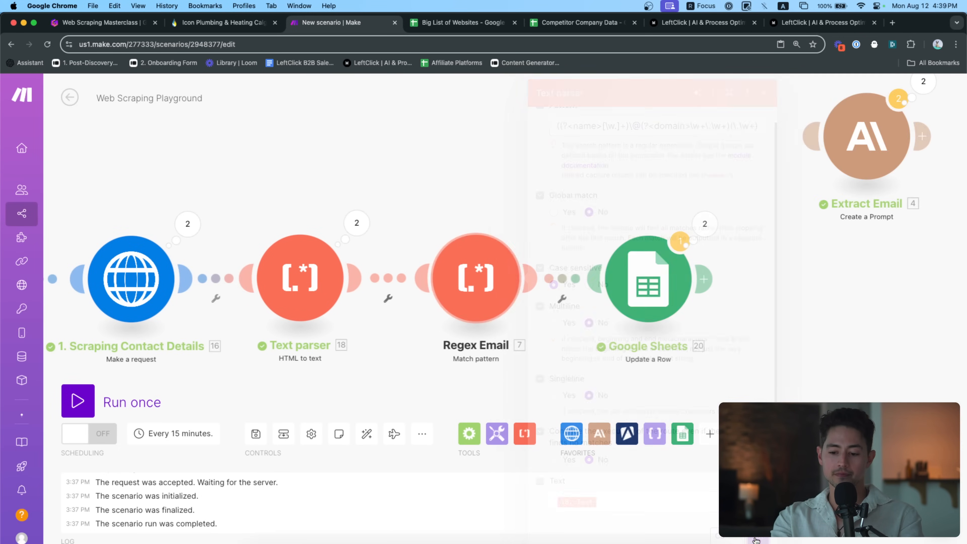
{"action": "scroll", "coordinate": [690, 379], "scroll_direction": "left", "scroll_amount": 3}
{"action": "right_click", "coordinate": [657, 275]}
{"action": "left_click", "coordinate": [686, 304]}
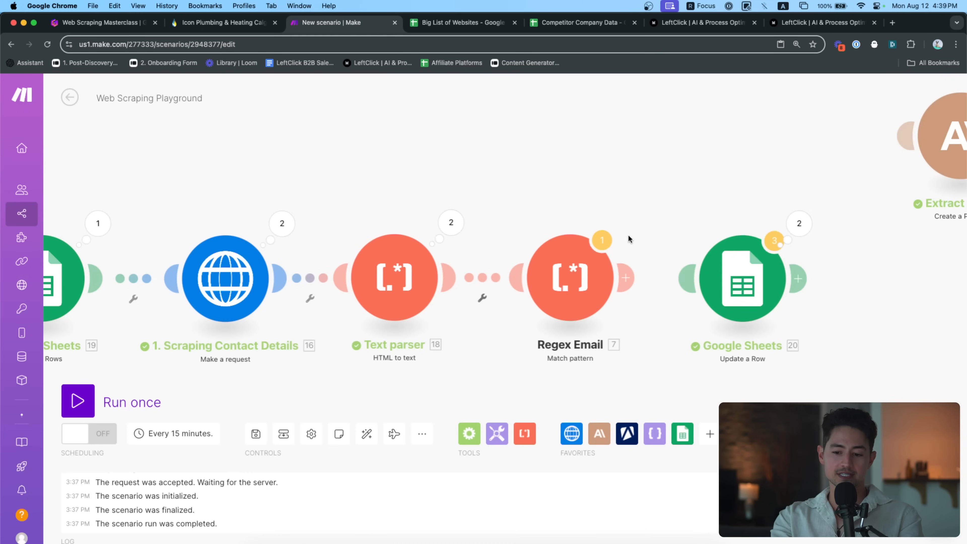
{"action": "scroll", "coordinate": [643, 221], "scroll_direction": "left", "scroll_amount": 2}
Run the scenario once and check the first email extracted by Regex Email
{"action": "left_click", "coordinate": [78, 400]}
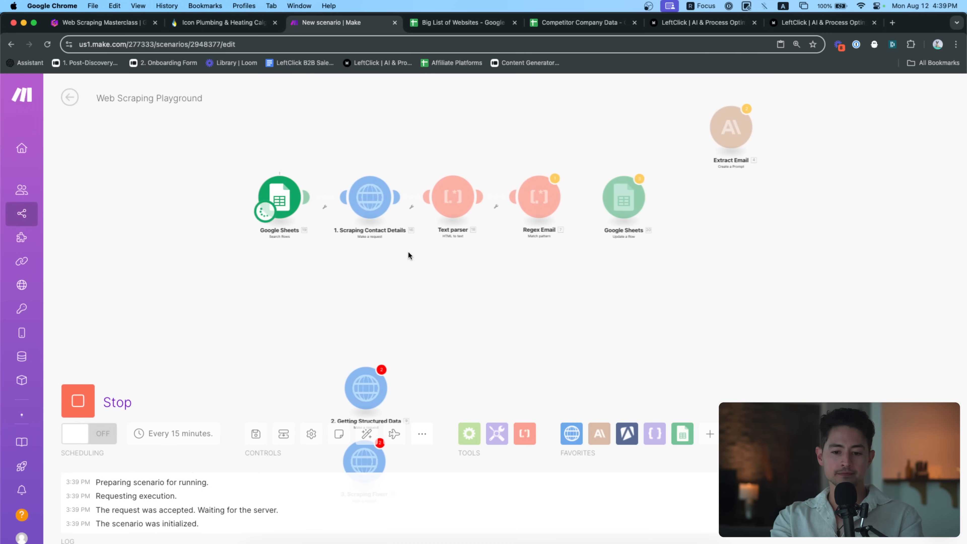
{"action": "scroll", "coordinate": [432, 218], "scroll_direction": "up", "scroll_amount": 5}
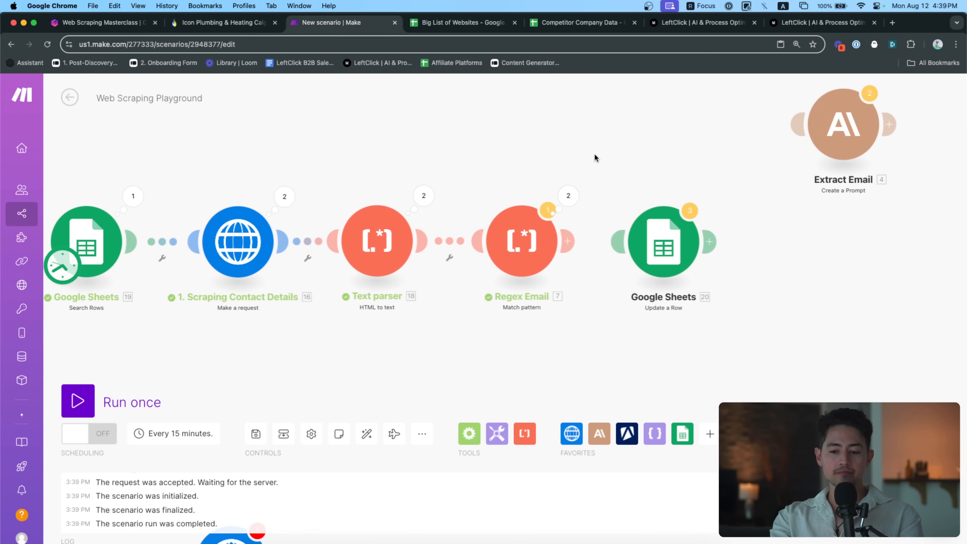
{"action": "scroll", "coordinate": [595, 154], "scroll_direction": "up", "scroll_amount": 2}
{"action": "left_click", "coordinate": [575, 206]}
{"action": "left_click", "coordinate": [675, 200]}
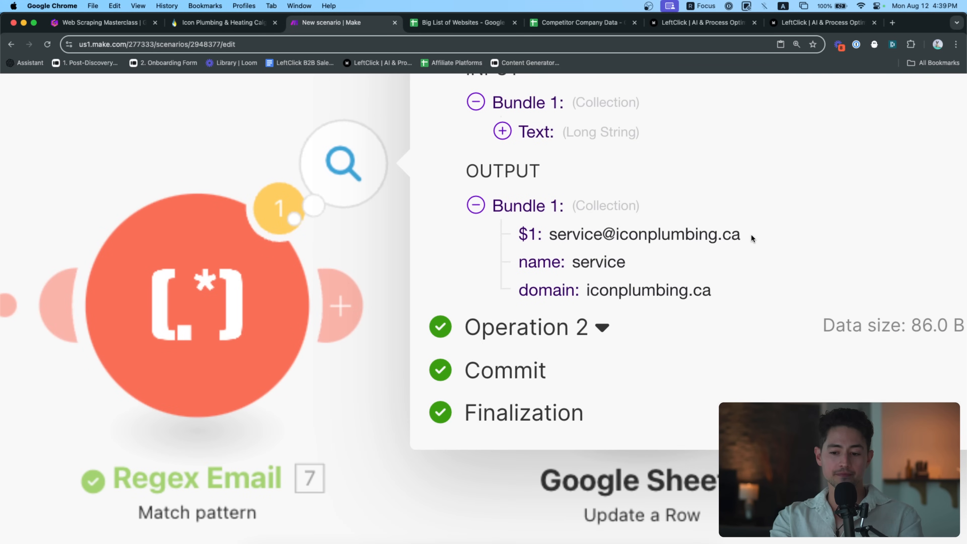
{"action": "left_click_drag", "start_coordinate": [735, 235], "coordinate": [656, 234]}
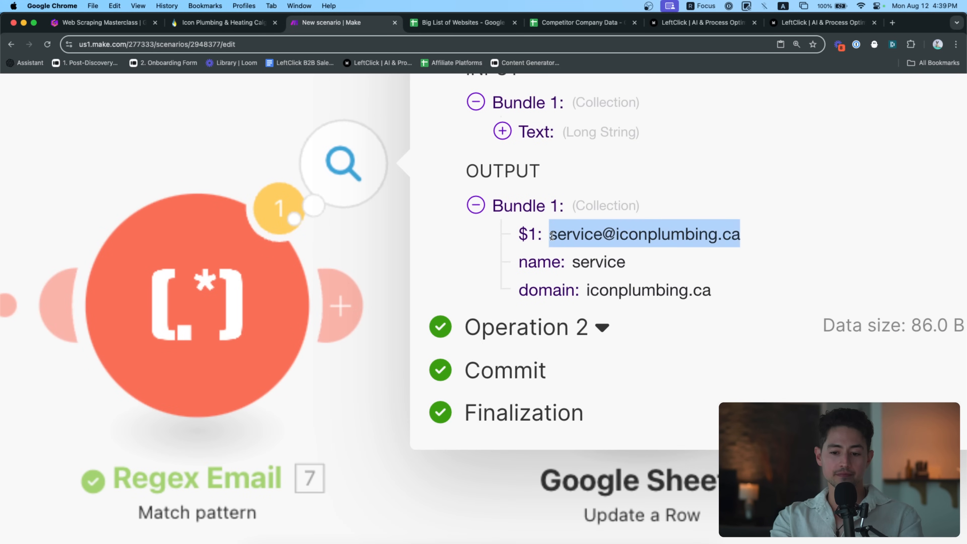
Review the extracted names (service, general) and domains, then link Regex Email to Google Sheets
{"action": "left_click", "coordinate": [604, 319]}
{"action": "scroll", "coordinate": [627, 323], "scroll_direction": "down", "scroll_amount": 3}
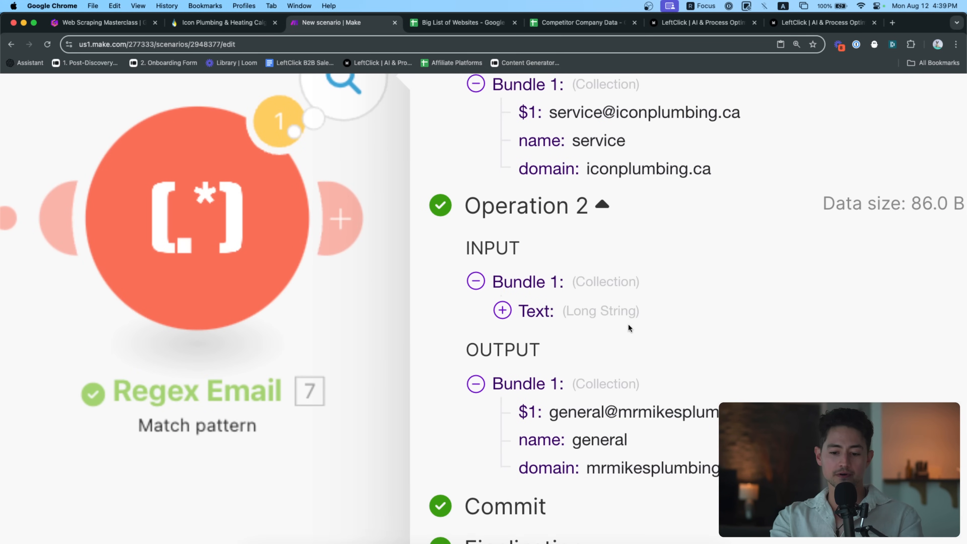
{"action": "double_click", "coordinate": [591, 137]}
{"action": "double_click", "coordinate": [611, 436]}
{"action": "double_click", "coordinate": [619, 463]}
{"action": "scroll", "coordinate": [643, 308], "scroll_direction": "up", "scroll_amount": 3}
{"action": "scroll", "coordinate": [672, 224], "scroll_direction": "up", "scroll_amount": 2}
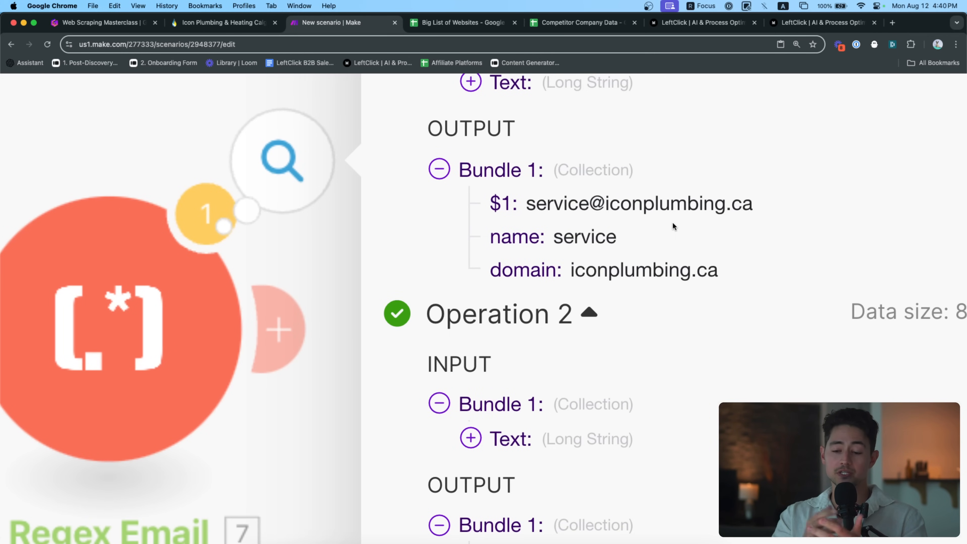
{"action": "double_click", "coordinate": [597, 226]}
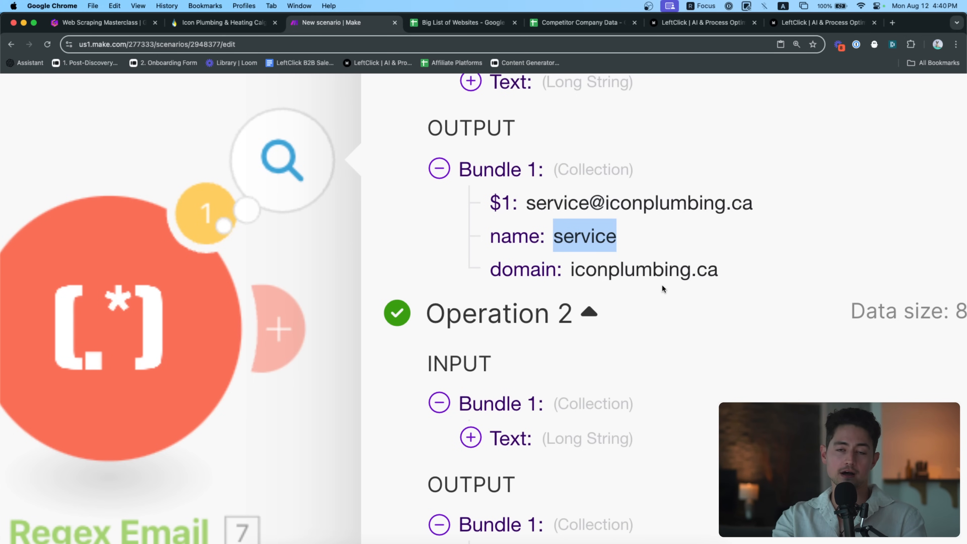
{"action": "scroll", "coordinate": [661, 284], "scroll_direction": "down", "scroll_amount": 5}
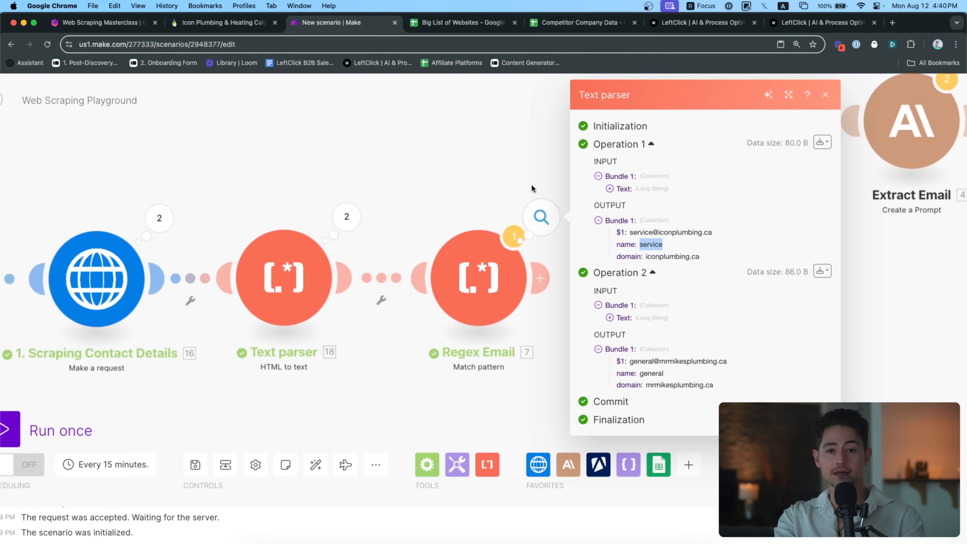
{"action": "left_click", "coordinate": [520, 158]}
{"action": "left_click_drag", "start_coordinate": [576, 156], "coordinate": [499, 156]}
{"action": "left_click_drag", "start_coordinate": [463, 277], "coordinate": [581, 278]}
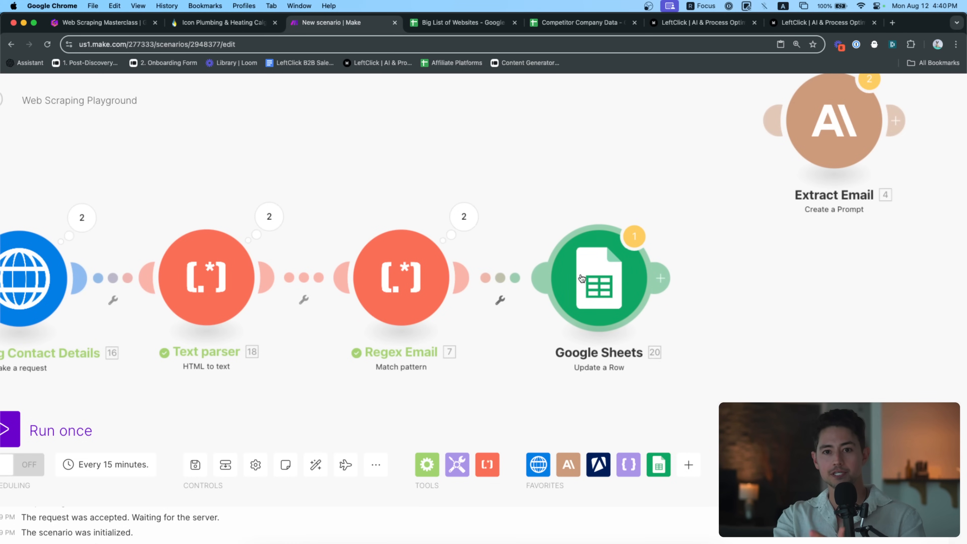
In Update a Row, replace textResponse in Email Address (B) with Regex Email's $1 match
{"action": "left_click", "coordinate": [581, 278]}
{"action": "scroll", "coordinate": [744, 287], "scroll_direction": "down", "scroll_amount": 10}
{"action": "left_click", "coordinate": [830, 269]}
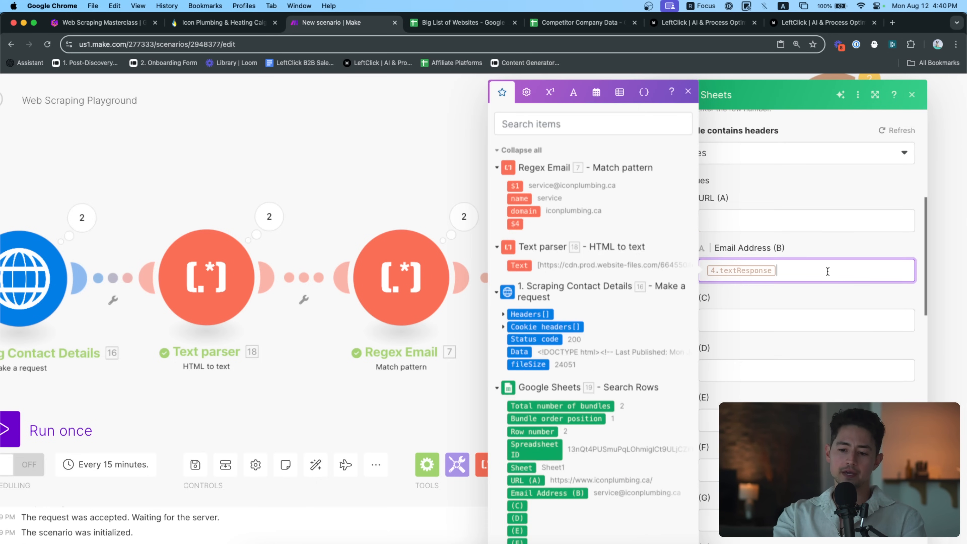
{"action": "key", "text": "BackSpace"}
{"action": "left_click", "coordinate": [515, 186]}
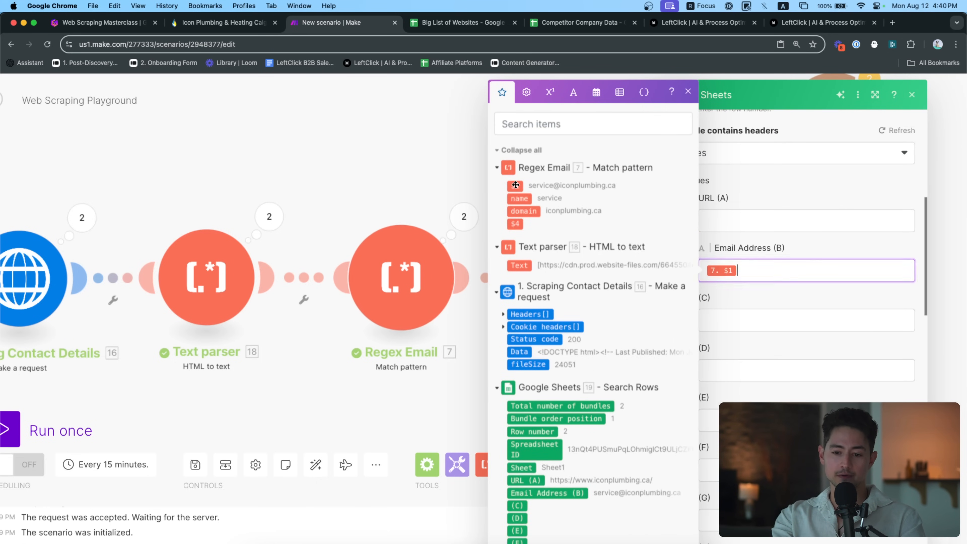
{"action": "left_click", "coordinate": [907, 538]}
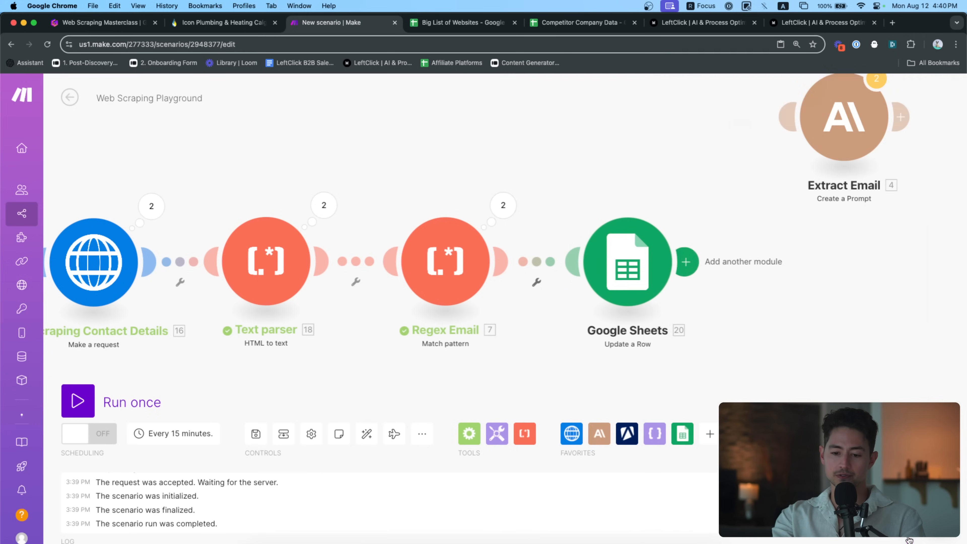
Run the scenario once and confirm the emails appear in Big List of Websites
{"action": "left_click", "coordinate": [152, 406]}
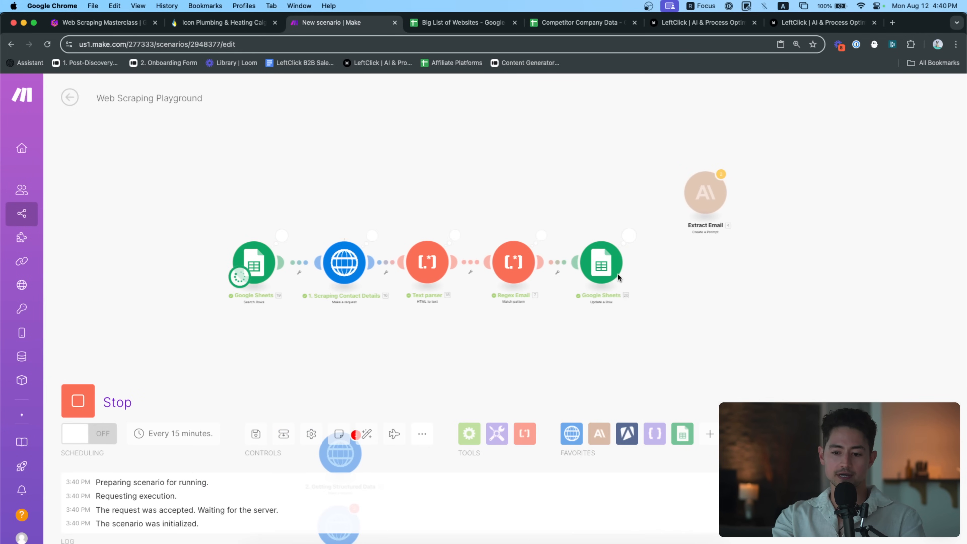
{"action": "scroll", "coordinate": [617, 272], "scroll_direction": "up", "scroll_amount": 2}
{"action": "left_click", "coordinate": [462, 22]}
{"action": "left_click", "coordinate": [299, 226]}
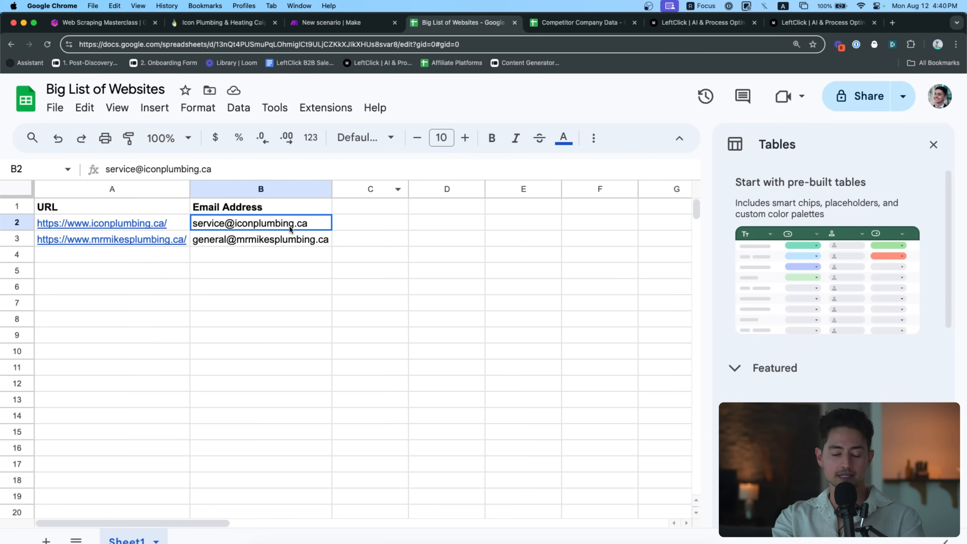
{"action": "left_click", "coordinate": [335, 23]}
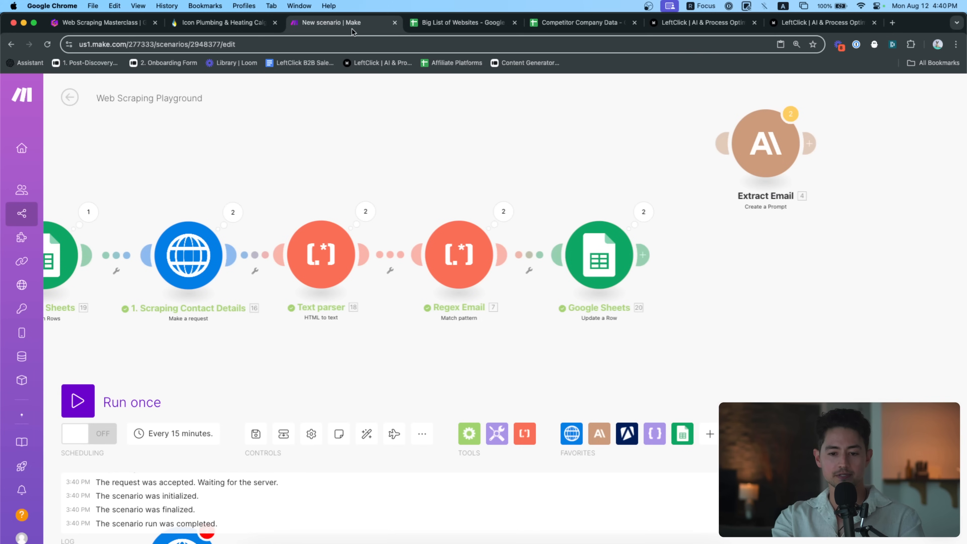
{"action": "left_click_drag", "start_coordinate": [541, 188], "coordinate": [625, 176]}
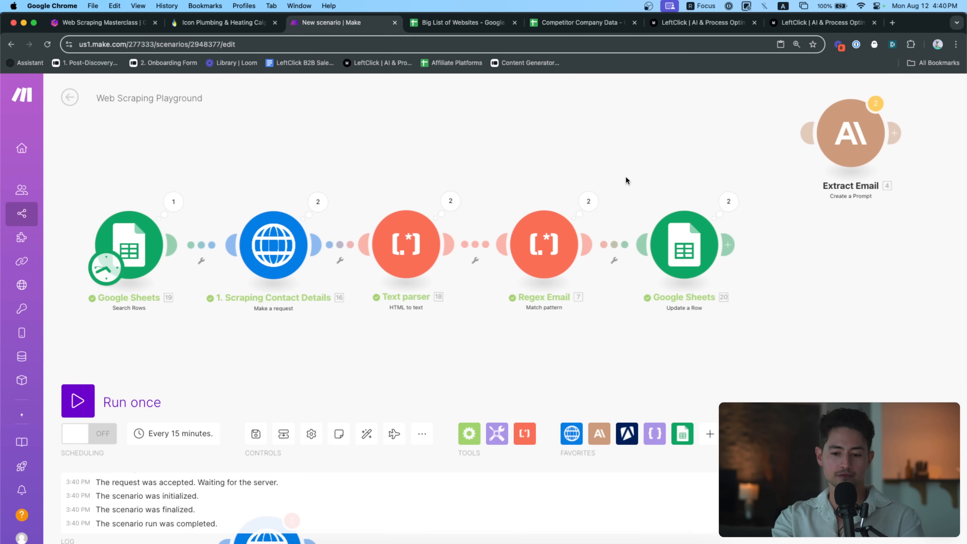
{"action": "scroll", "coordinate": [620, 247], "scroll_direction": "up", "scroll_amount": 1}
{"action": "scroll", "coordinate": [619, 250], "scroll_direction": "up", "scroll_amount": 1}
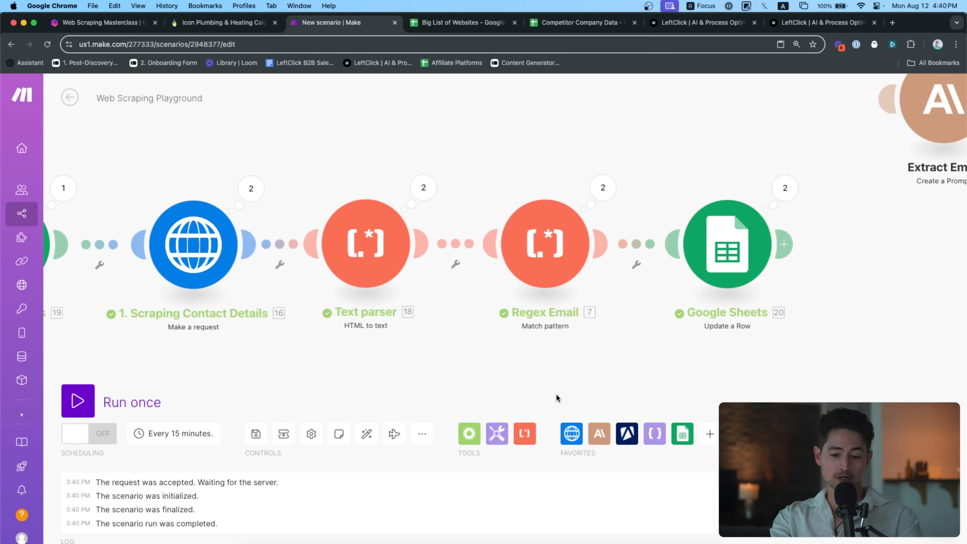
Add a Text parser Match pattern module and position it below Regex Email
{"action": "left_click", "coordinate": [530, 429]}
{"action": "scroll", "coordinate": [640, 310], "scroll_direction": "down", "scroll_amount": 2}
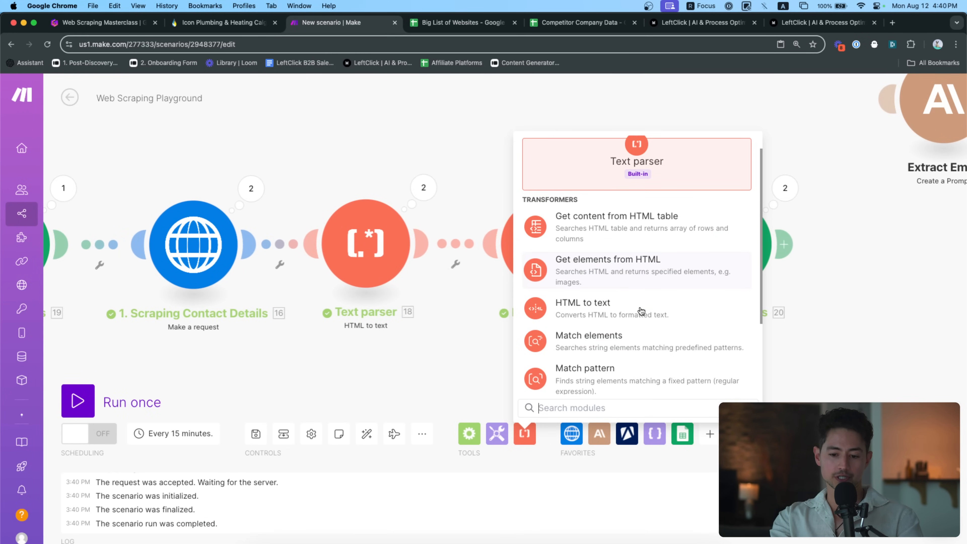
{"action": "scroll", "coordinate": [640, 310], "scroll_direction": "down", "scroll_amount": 1}
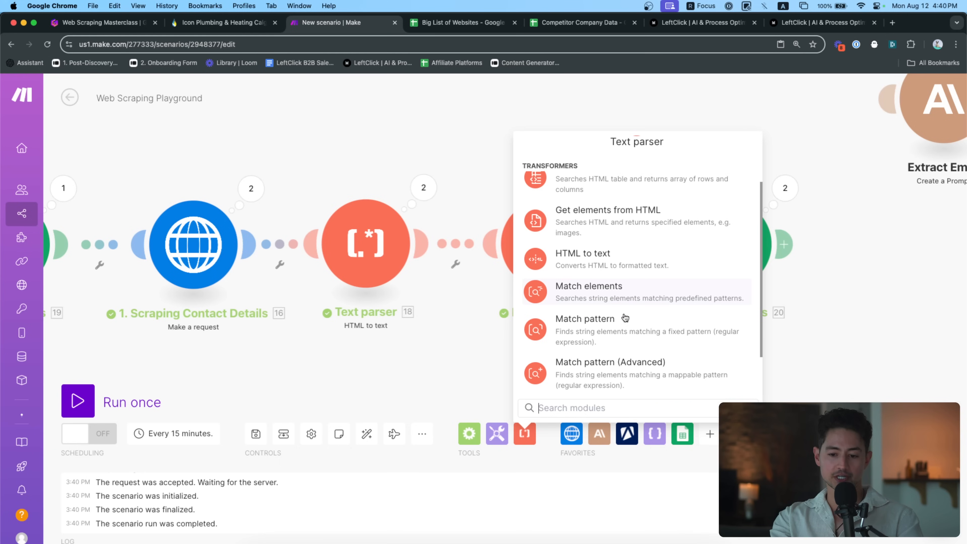
{"action": "left_click", "coordinate": [607, 327]}
{"action": "left_click", "coordinate": [598, 368]}
{"action": "left_click_drag", "start_coordinate": [598, 371], "coordinate": [538, 401]}
{"action": "left_click_drag", "start_coordinate": [651, 360], "coordinate": [582, 286]}
{"action": "left_click_drag", "start_coordinate": [478, 330], "coordinate": [562, 314]}
Paste the email-matching regex into the new module's pattern field
{"action": "left_click", "coordinate": [562, 316]}
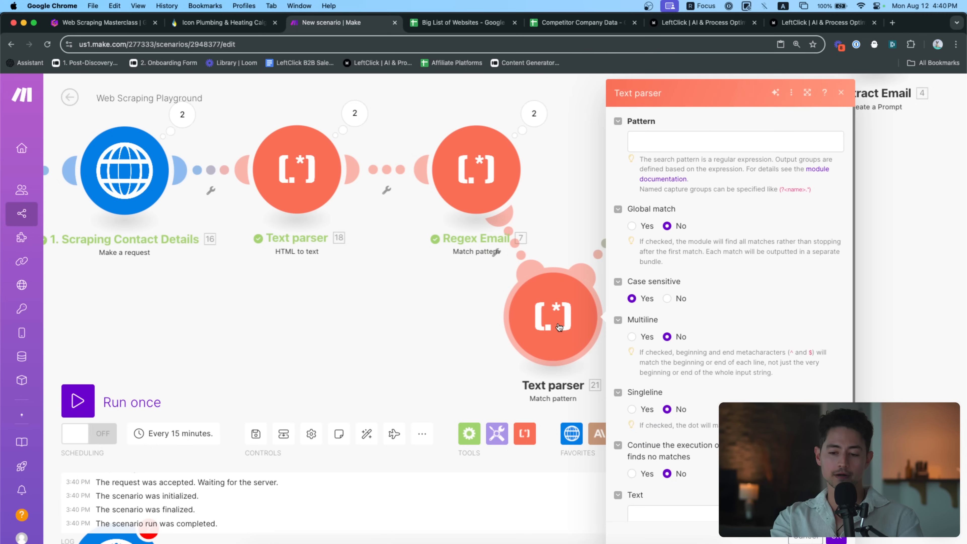
{"action": "left_click", "coordinate": [681, 141]}
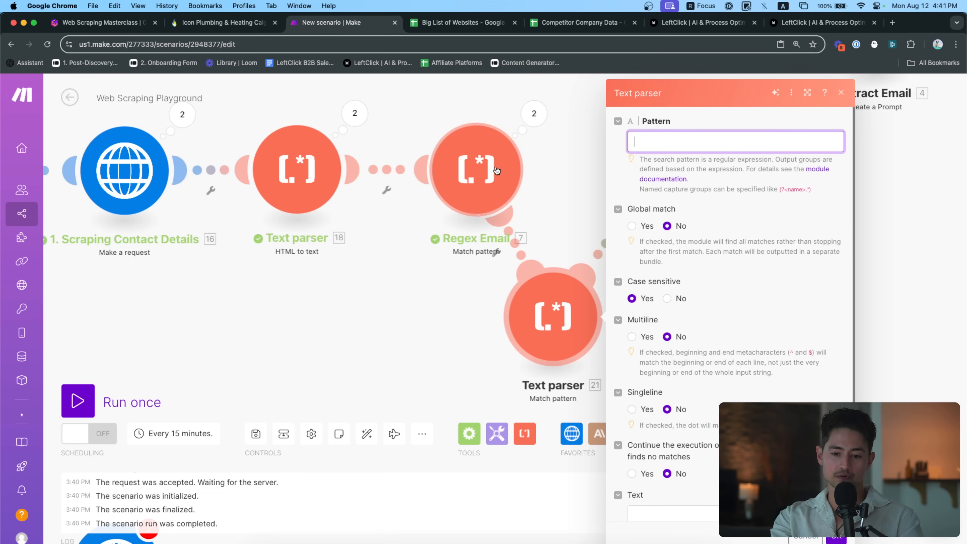
{"action": "key", "text": "super+v"}
{"action": "left_click_drag", "start_coordinate": [678, 141], "coordinate": [546, 138]}
{"action": "left_click", "coordinate": [587, 142]}
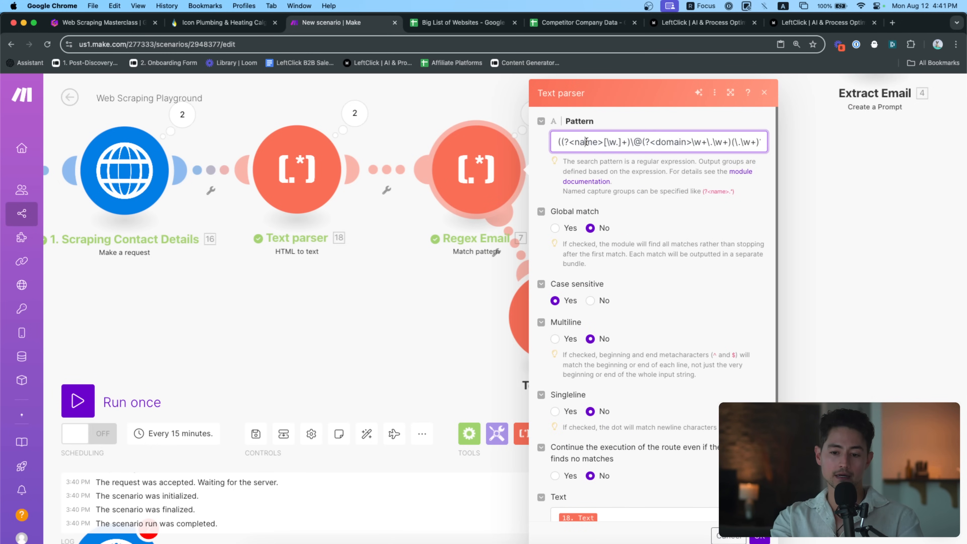
{"action": "left_click", "coordinate": [495, 129]}
Inspect the empty Text parser 21 settings, then delete that extra module
{"action": "left_click", "coordinate": [558, 298]}
{"action": "scroll", "coordinate": [678, 250], "scroll_direction": "down", "scroll_amount": 1}
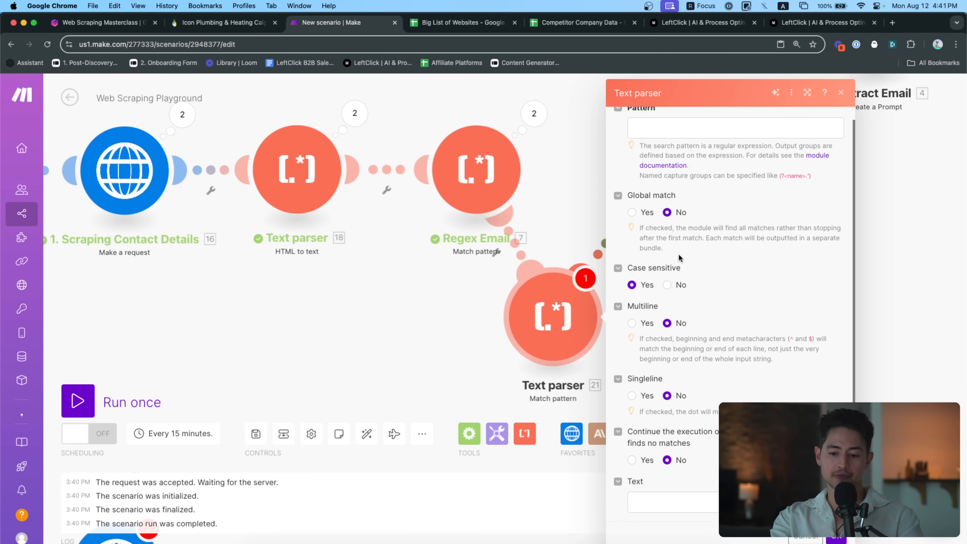
{"action": "left_click", "coordinate": [684, 504]}
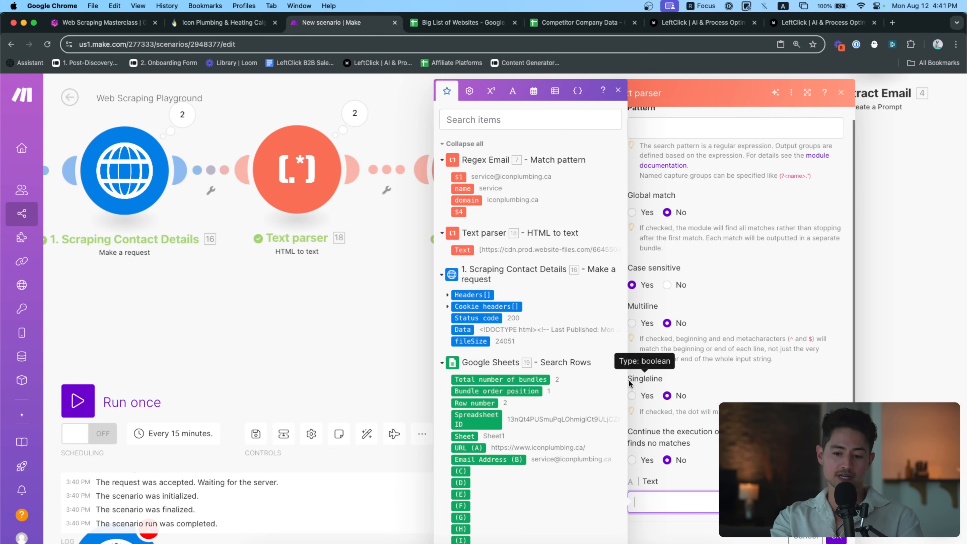
{"action": "left_click", "coordinate": [813, 244]}
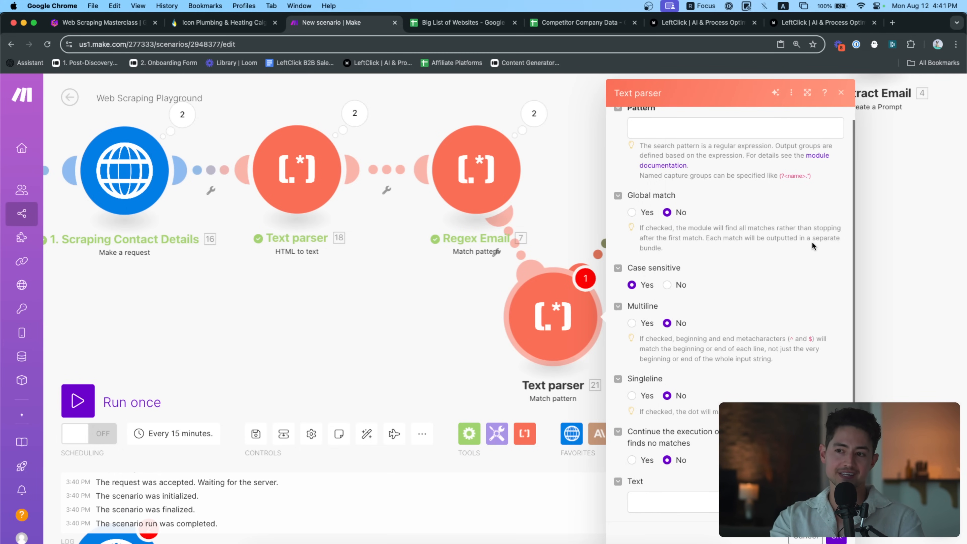
{"action": "left_click", "coordinate": [631, 213]}
{"action": "left_click", "coordinate": [667, 213]}
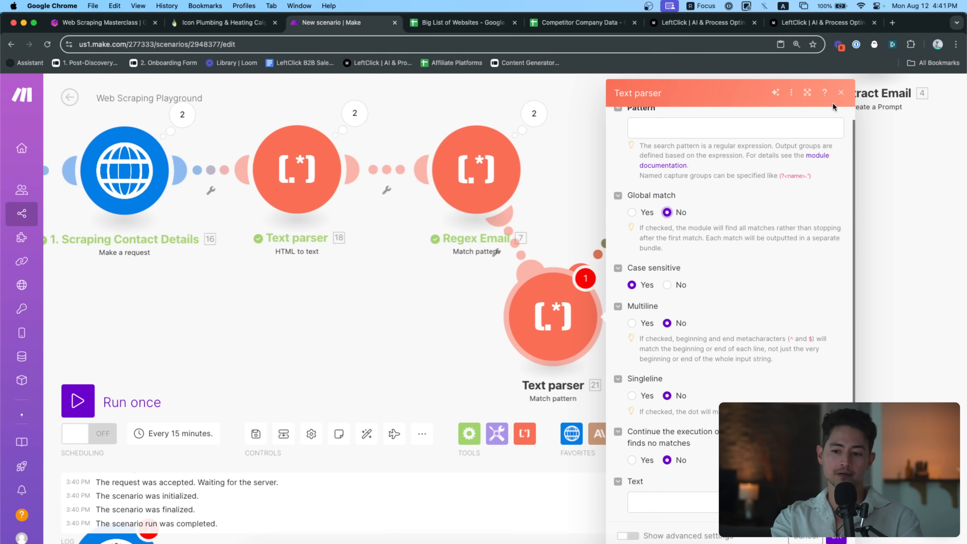
{"action": "left_click", "coordinate": [841, 94]}
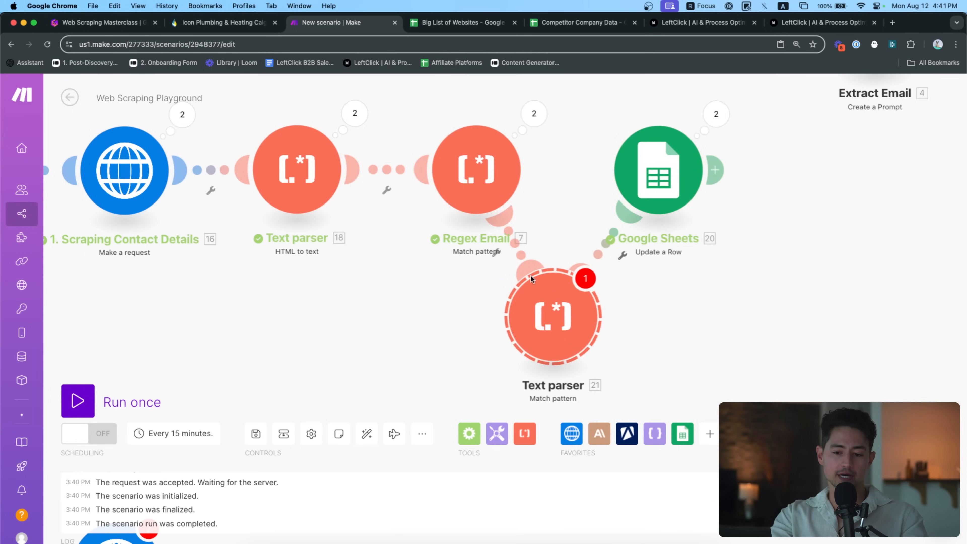
{"action": "key", "text": "Delete"}
{"action": "left_click_drag", "start_coordinate": [530, 275], "coordinate": [638, 338]}
{"action": "scroll", "coordinate": [597, 278], "scroll_direction": "down", "scroll_amount": 2}
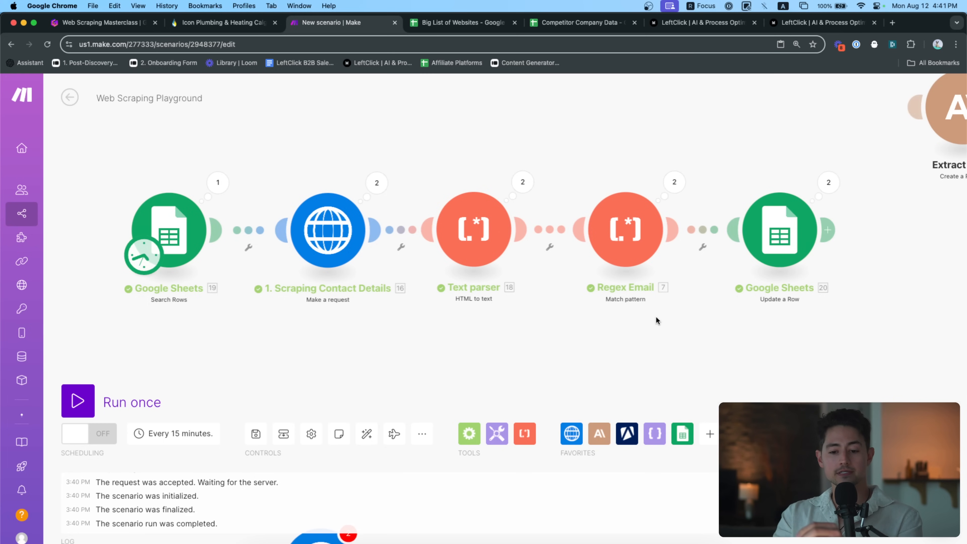
{"action": "left_click_drag", "start_coordinate": [655, 316], "coordinate": [594, 301]}
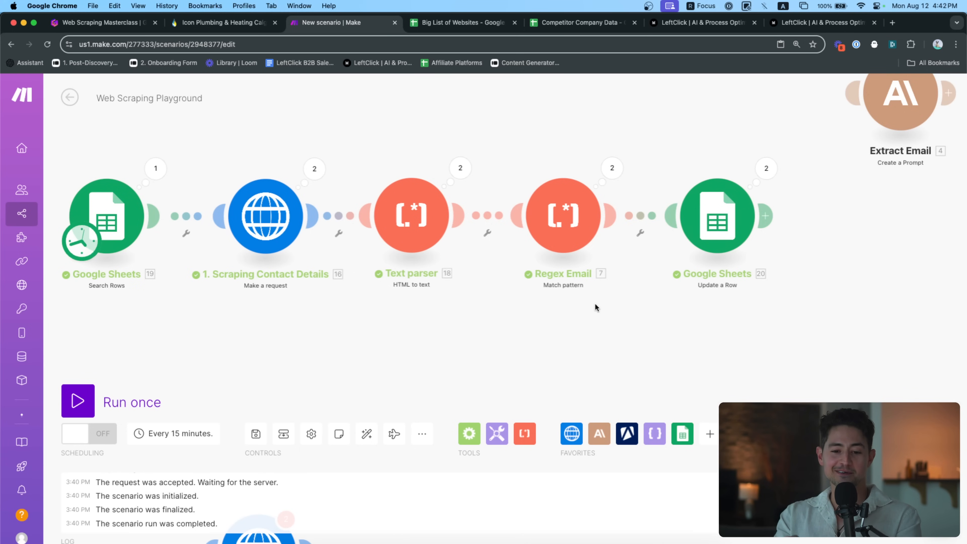
{"action": "left_click_drag", "start_coordinate": [586, 296], "coordinate": [589, 295]}
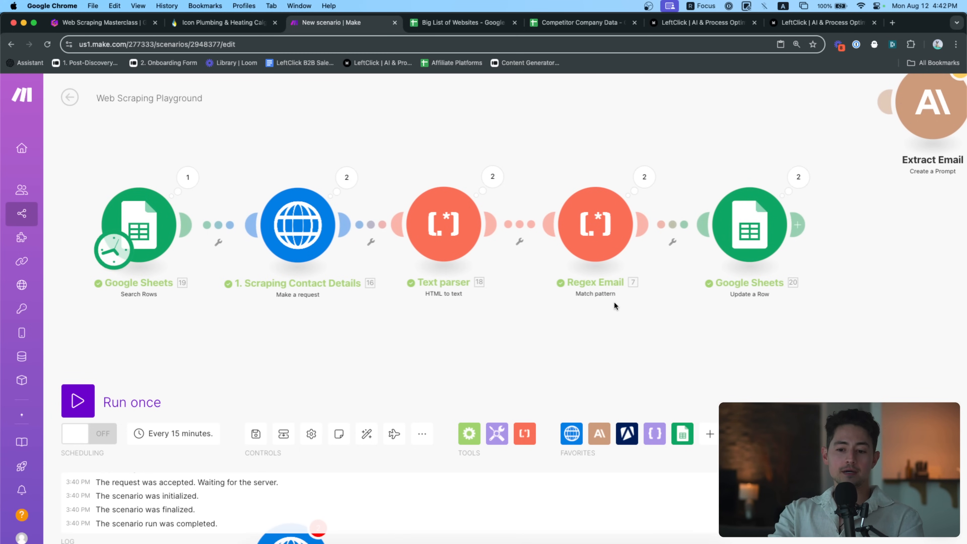
{"action": "scroll", "coordinate": [561, 340], "scroll_direction": "down", "scroll_amount": 2}
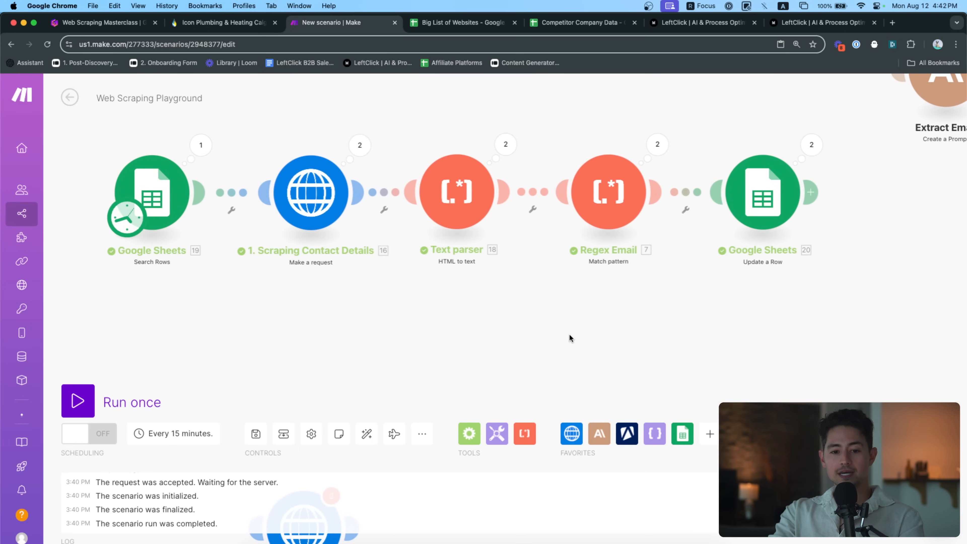
{"action": "left_click_drag", "start_coordinate": [126, 26], "coordinate": [228, 24]}
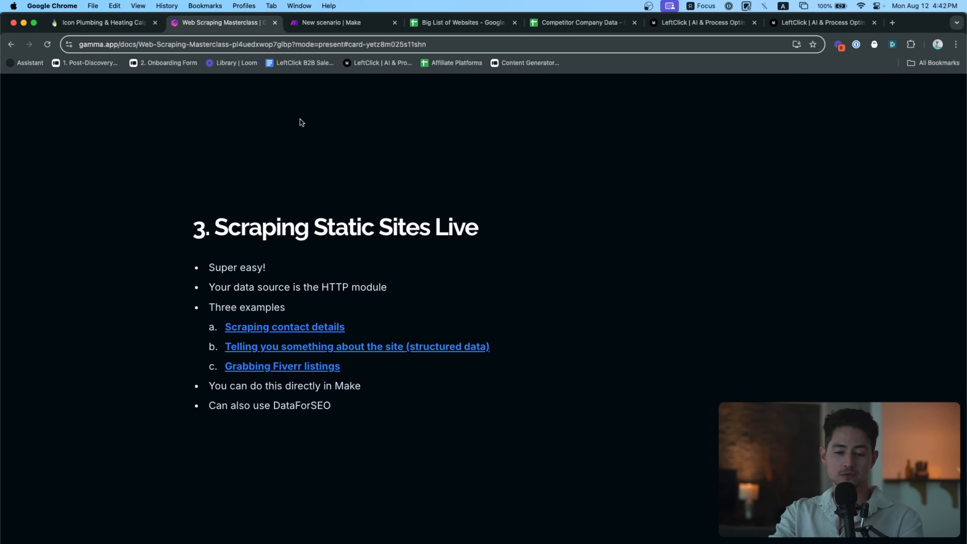
{"action": "left_click", "coordinate": [366, 26]}
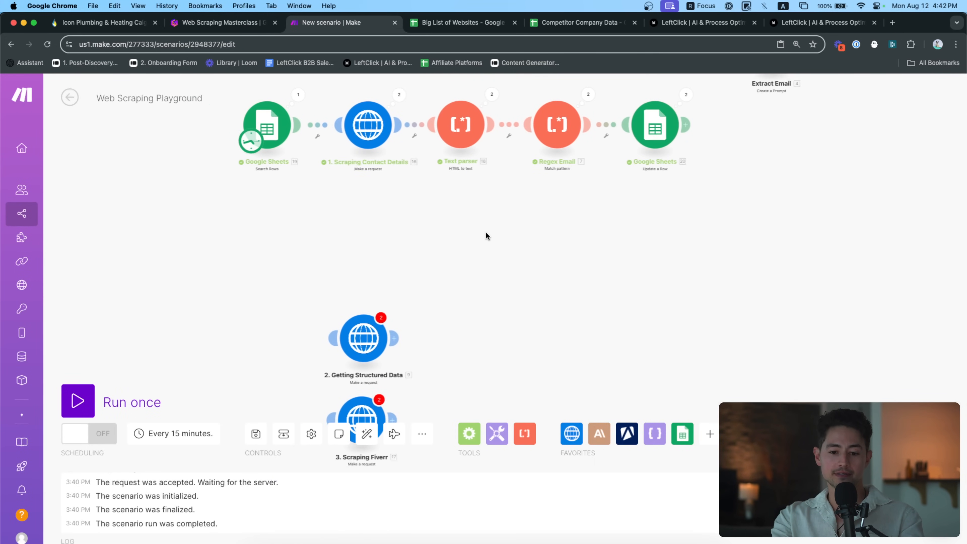
Rearrange the canvas, nudging the Getting Structured Data module upward
{"action": "left_click_drag", "start_coordinate": [383, 290], "coordinate": [386, 270]}
{"action": "scroll", "coordinate": [455, 217], "scroll_direction": "up", "scroll_amount": 3}
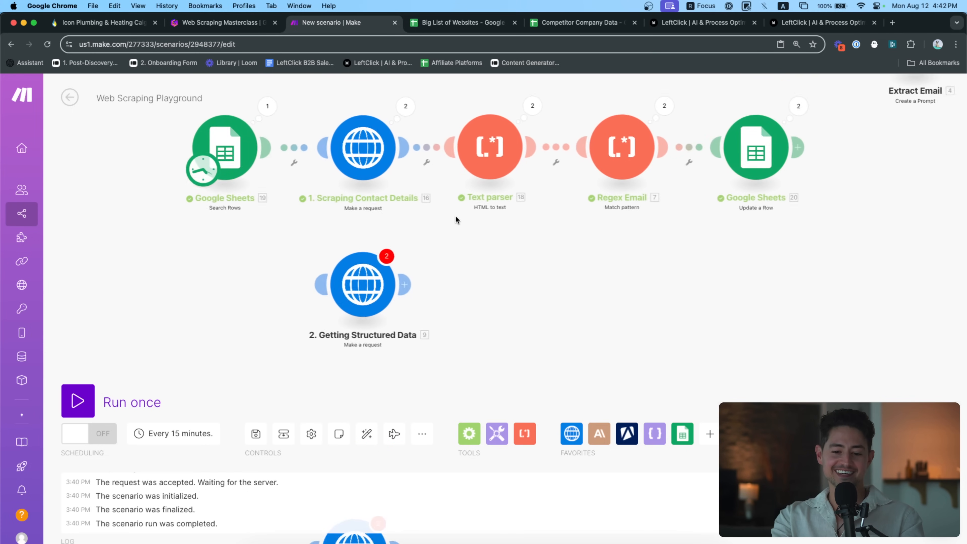
{"action": "scroll", "coordinate": [456, 217], "scroll_direction": "up", "scroll_amount": 2}
{"action": "left_click_drag", "start_coordinate": [456, 218], "coordinate": [498, 219]}
{"action": "left_click_drag", "start_coordinate": [401, 298], "coordinate": [402, 289]}
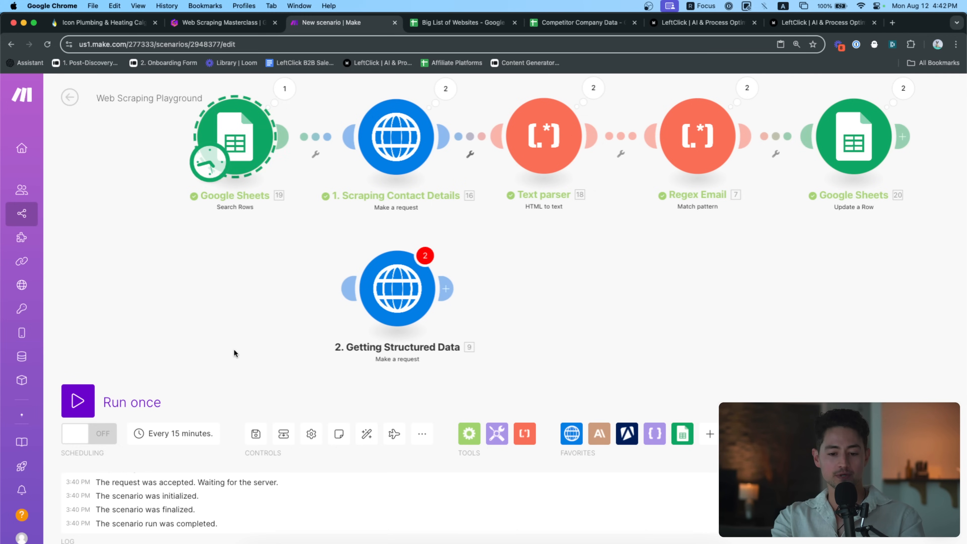
{"action": "scroll", "coordinate": [247, 309], "scroll_direction": "down", "scroll_amount": 5}
{"action": "scroll", "coordinate": [262, 290], "scroll_direction": "up", "scroll_amount": 5}
Make Google Sheets 22 the scheduled trigger and set its Maximum rows to 1
{"action": "left_click_drag", "start_coordinate": [288, 139], "coordinate": [313, 261]}
{"action": "left_click", "coordinate": [328, 281]}
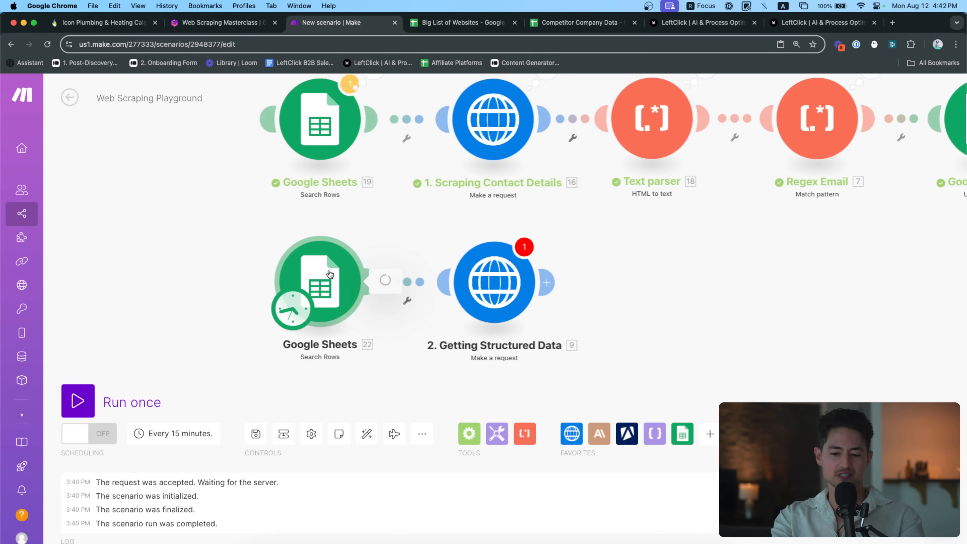
{"action": "left_click", "coordinate": [494, 486]}
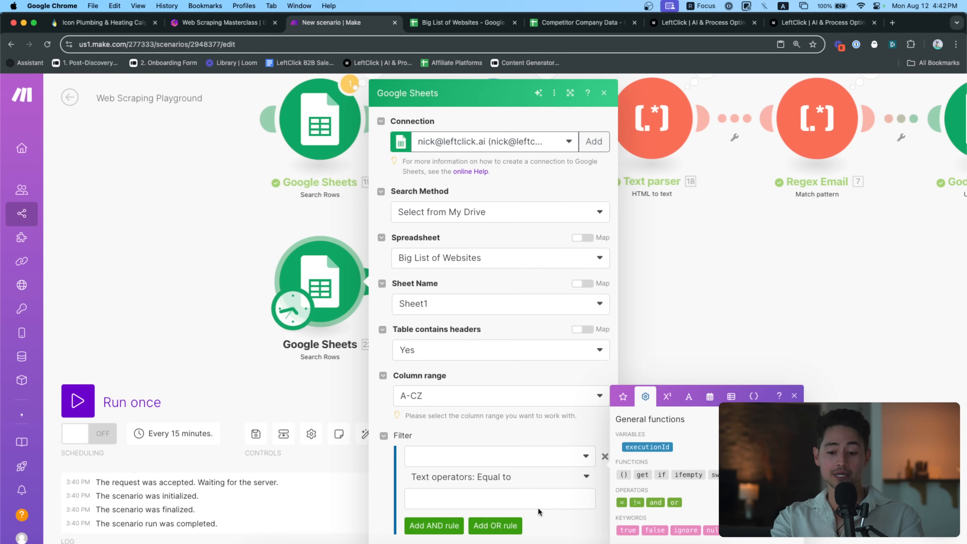
{"action": "key", "text": "BackSpace"}
{"action": "type", "text": "1"}
{"action": "left_click", "coordinate": [601, 537]}
Map 22. URL (A) into the Getting Structured Data request URL
{"action": "scroll", "coordinate": [576, 364], "scroll_direction": "right", "scroll_amount": 1}
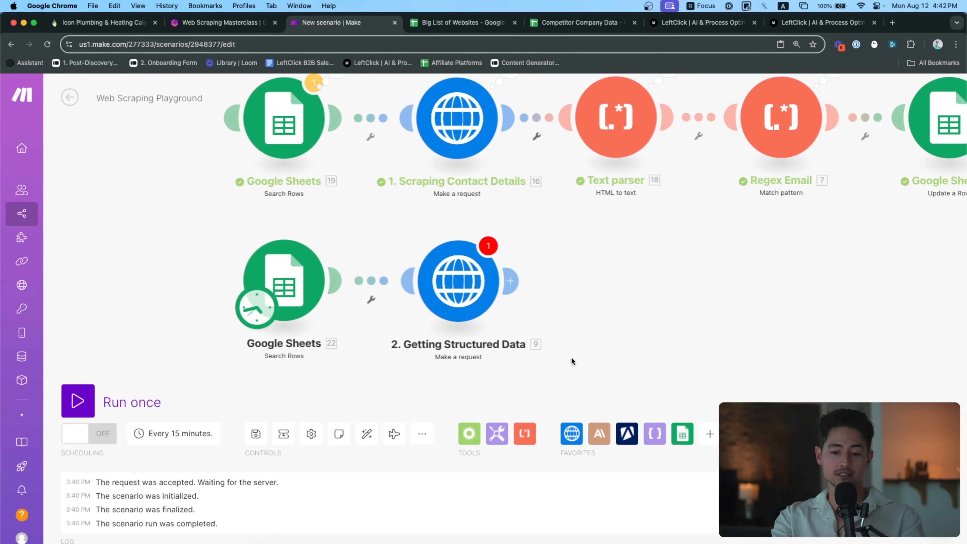
{"action": "left_click", "coordinate": [455, 294]}
{"action": "left_click", "coordinate": [636, 180]}
{"action": "key", "text": "BackSpace"}
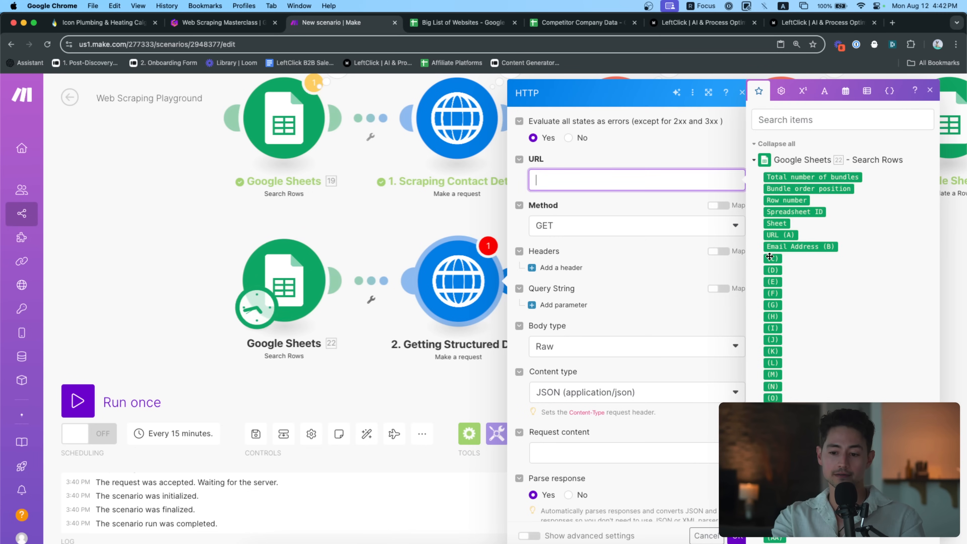
{"action": "left_click", "coordinate": [780, 235]}
{"action": "scroll", "coordinate": [685, 374], "scroll_direction": "down", "scroll_amount": 2}
{"action": "scroll", "coordinate": [685, 408], "scroll_direction": "up", "scroll_amount": 2}
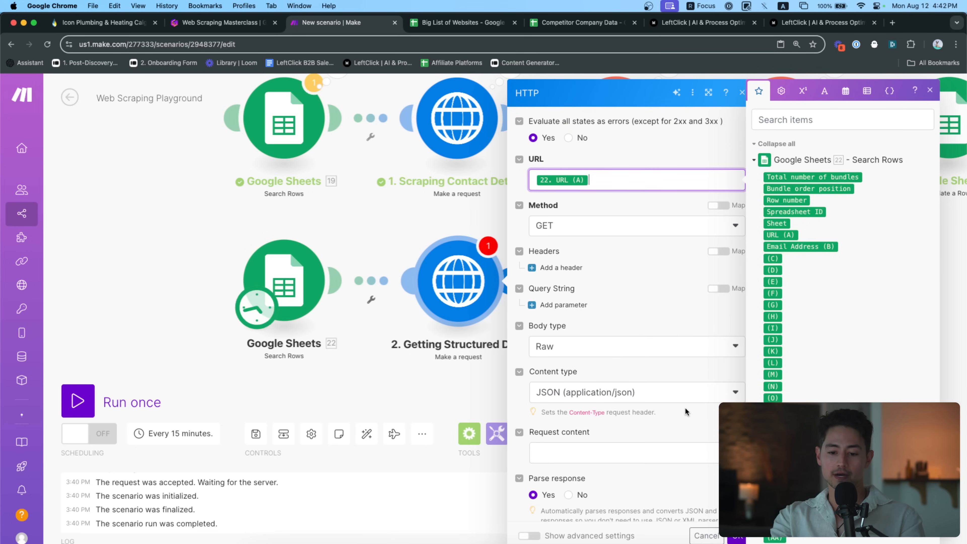
{"action": "left_click", "coordinate": [737, 535]}
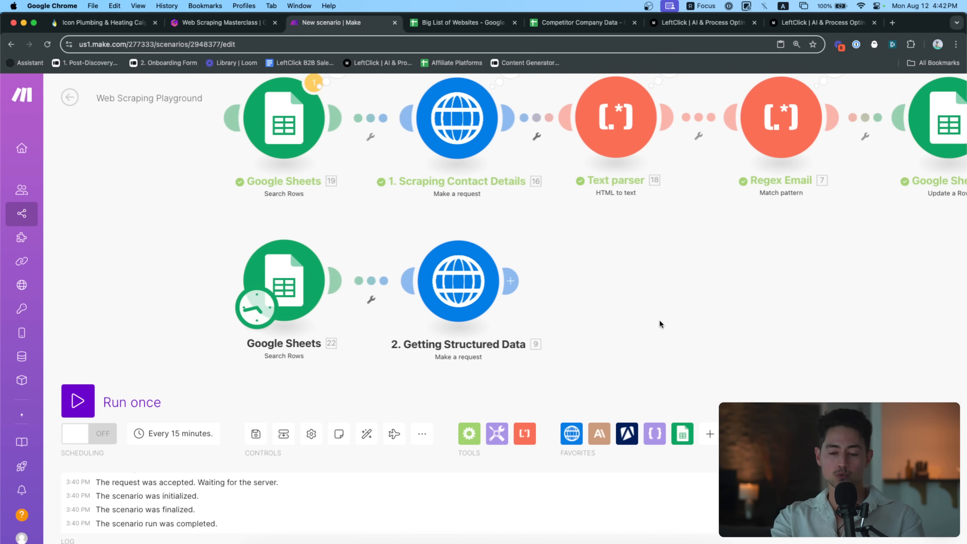
Return to the masterclass slides in Gamma
{"action": "scroll", "coordinate": [632, 320], "scroll_direction": "right", "scroll_amount": 1}
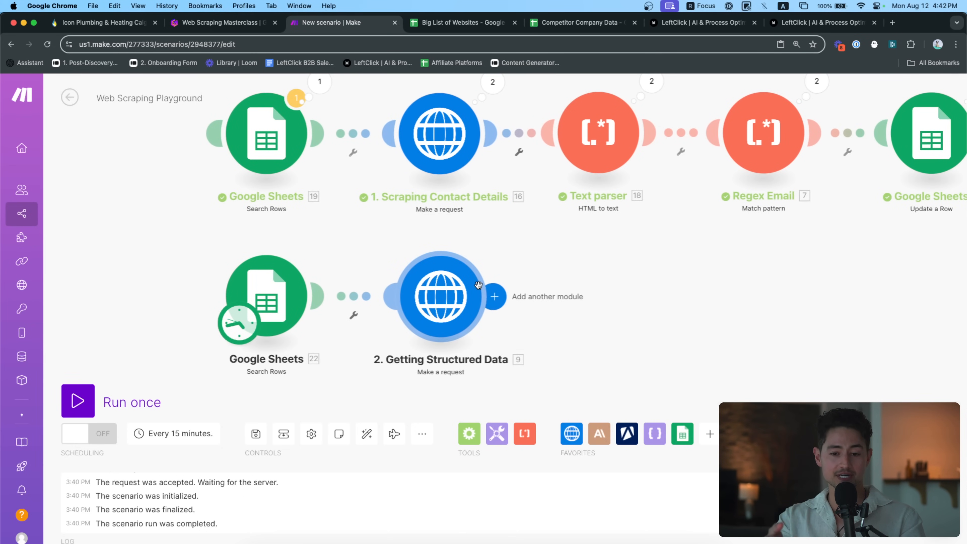
{"action": "key", "text": "ctrl+shift+Tab"}
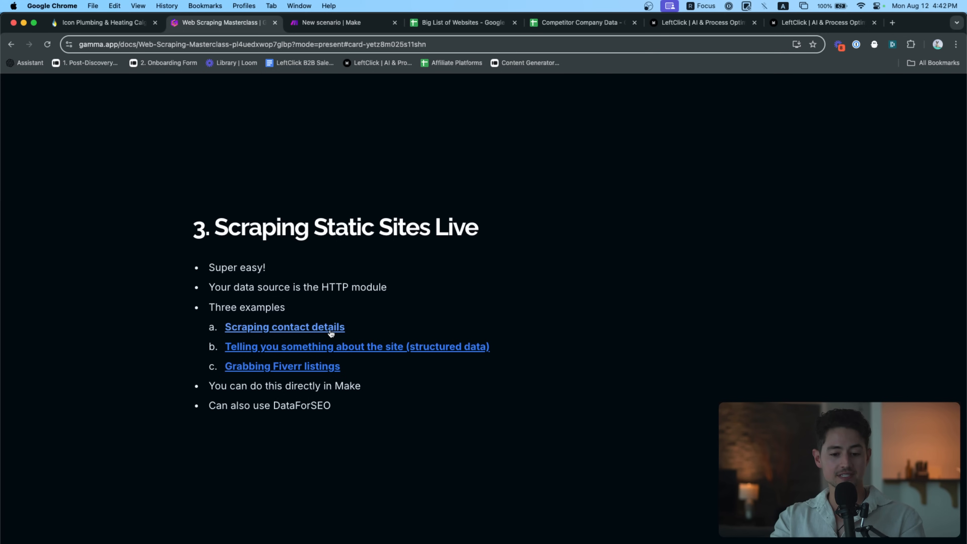
{"action": "mouse_move", "coordinate": [329, 332]}
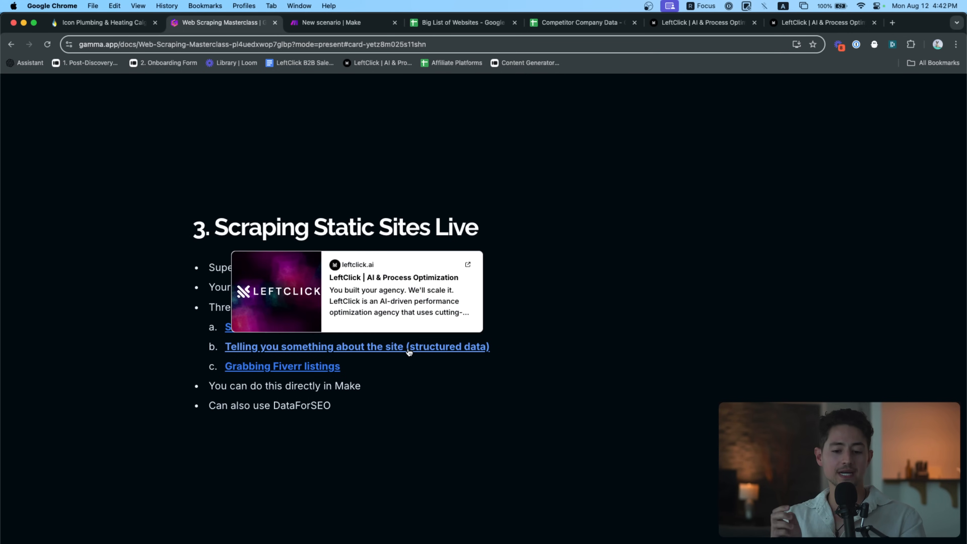
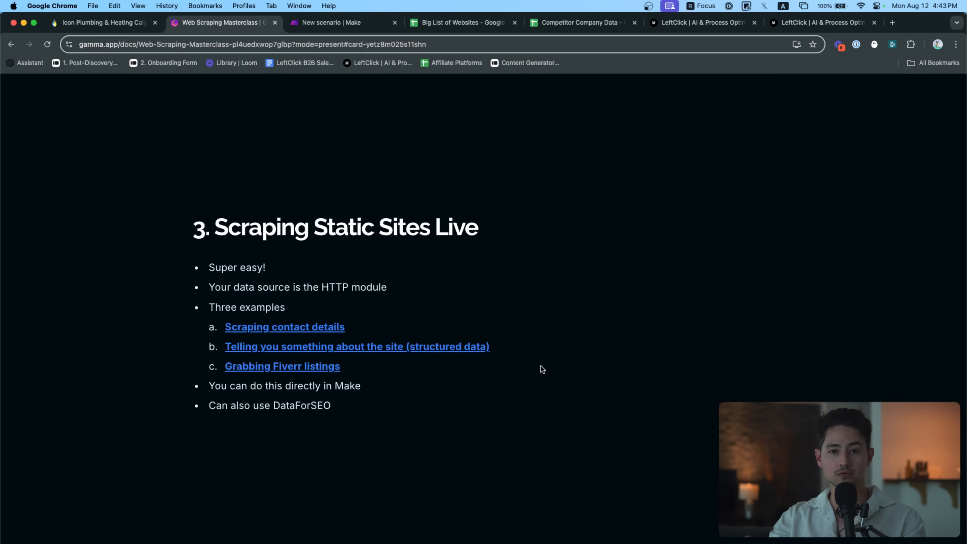
Switch from the Gamma slides to the Web Scraping Playground scenario in Make
{"action": "key", "text": "ctrl+Tab"}
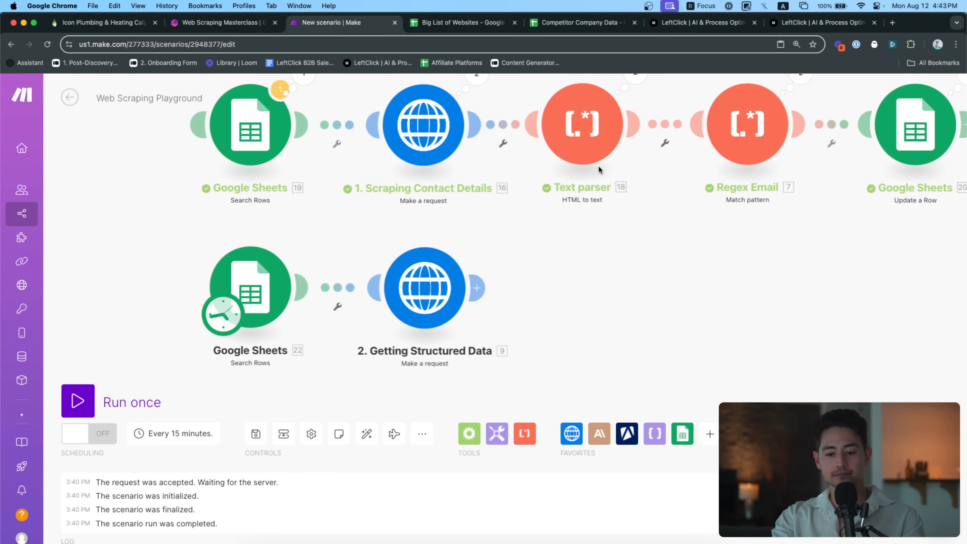
Duplicate the Claude Extract Email module and attach the copy after Getting Structured Data
{"action": "left_click_drag", "start_coordinate": [561, 253], "coordinate": [506, 253]}
{"action": "scroll", "coordinate": [505, 253], "scroll_direction": "down", "scroll_amount": 3}
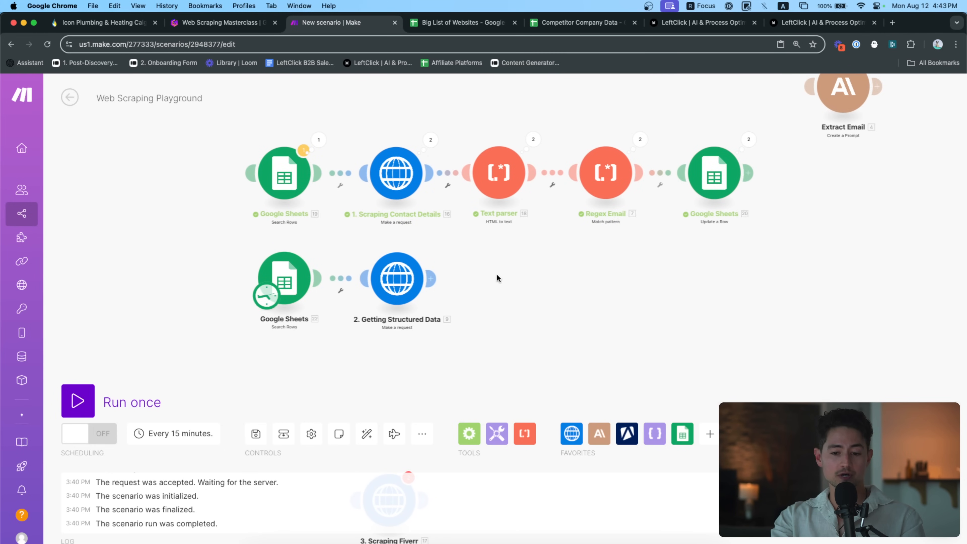
{"action": "scroll", "coordinate": [497, 273], "scroll_direction": "right", "scroll_amount": 3}
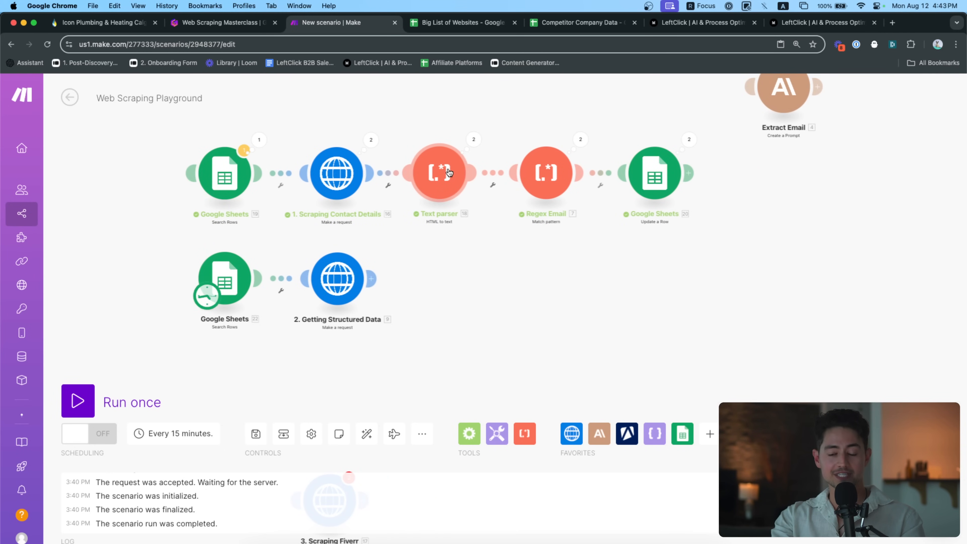
{"action": "scroll", "coordinate": [446, 259], "scroll_direction": "up", "scroll_amount": 3}
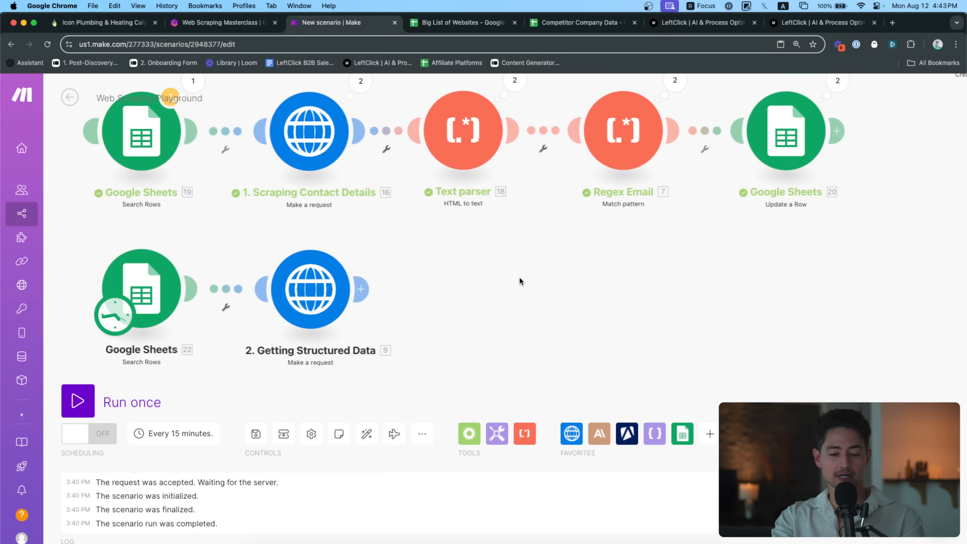
{"action": "left_click_drag", "start_coordinate": [520, 281], "coordinate": [495, 274]}
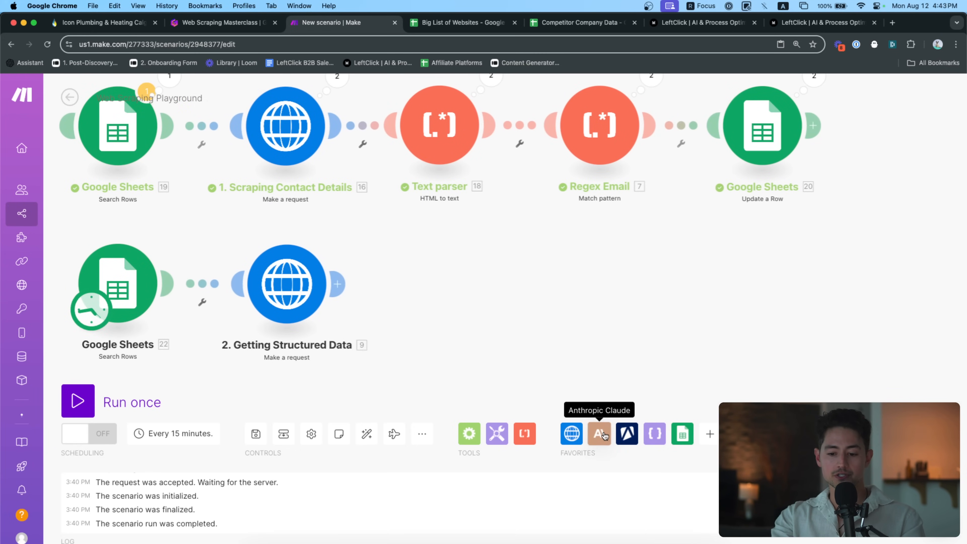
{"action": "scroll", "coordinate": [668, 366], "scroll_direction": "down", "scroll_amount": 2}
{"action": "left_click_drag", "start_coordinate": [651, 328], "coordinate": [564, 213]}
{"action": "left_click_drag", "start_coordinate": [650, 269], "coordinate": [673, 370]}
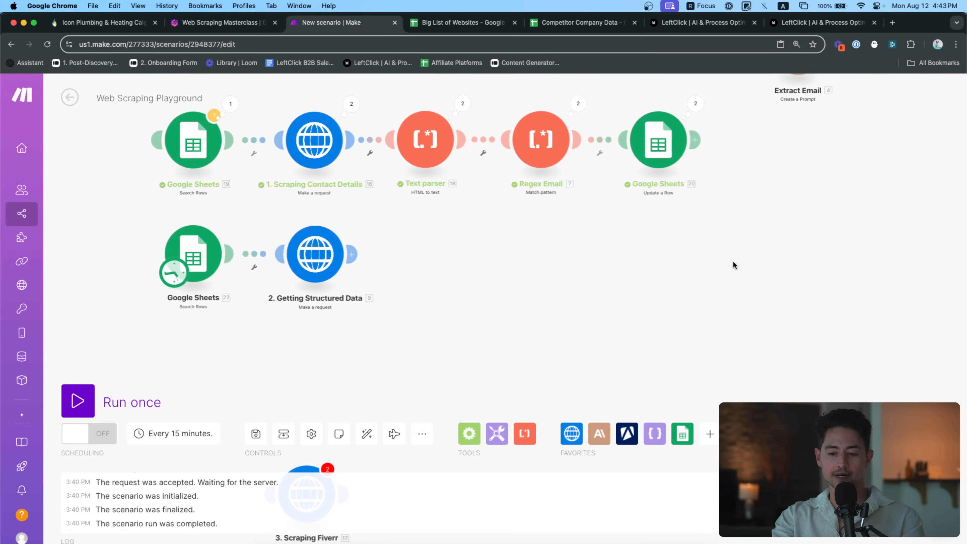
{"action": "left_click_drag", "start_coordinate": [727, 267], "coordinate": [669, 367]}
{"action": "left_click_drag", "start_coordinate": [782, 229], "coordinate": [807, 133]}
{"action": "key", "text": "super+c"}
{"action": "key", "text": "super+v"}
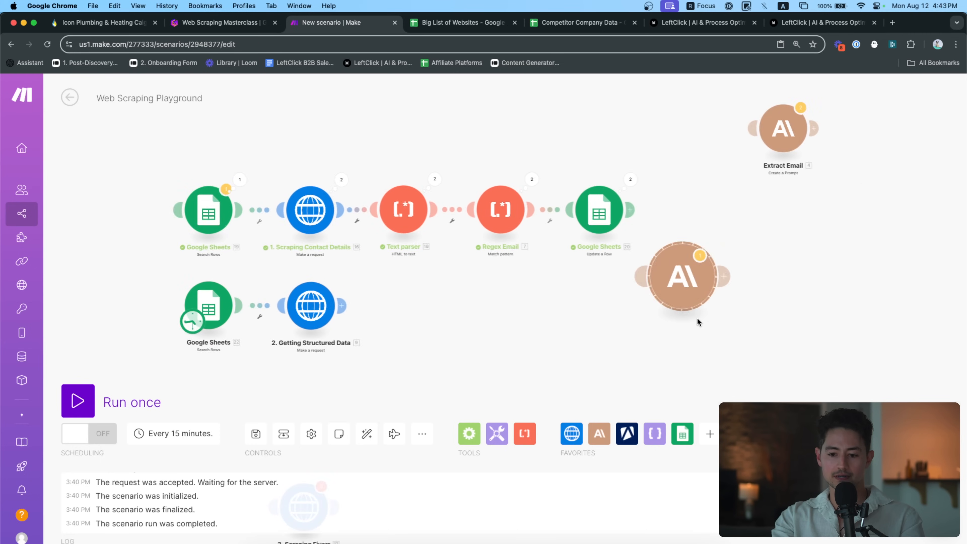
{"action": "scroll", "coordinate": [696, 282], "scroll_direction": "up", "scroll_amount": 3}
{"action": "left_click_drag", "start_coordinate": [784, 266], "coordinate": [455, 296]}
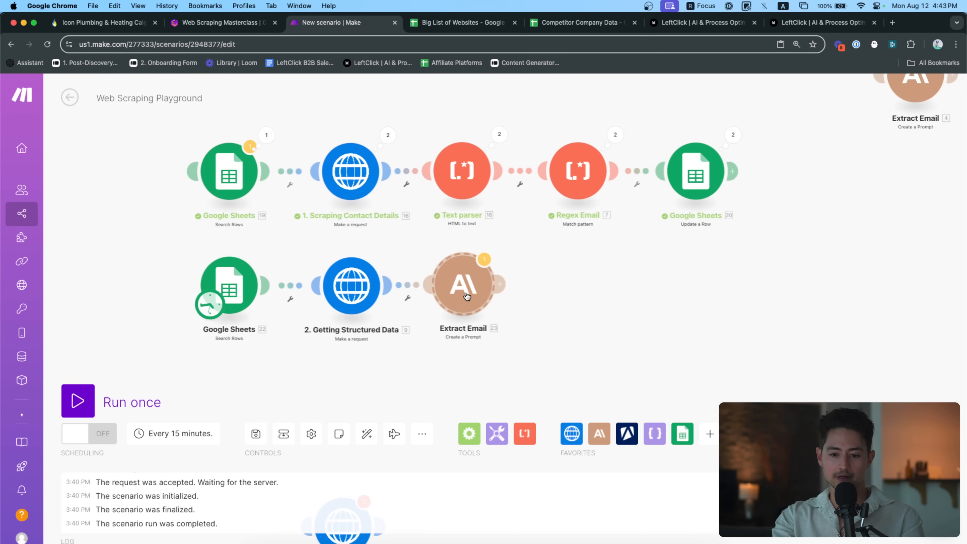
{"action": "scroll", "coordinate": [472, 312], "scroll_direction": "up", "scroll_amount": 3}
Rename the copied Claude module to 'Generate Summary'
{"action": "right_click", "coordinate": [500, 290]}
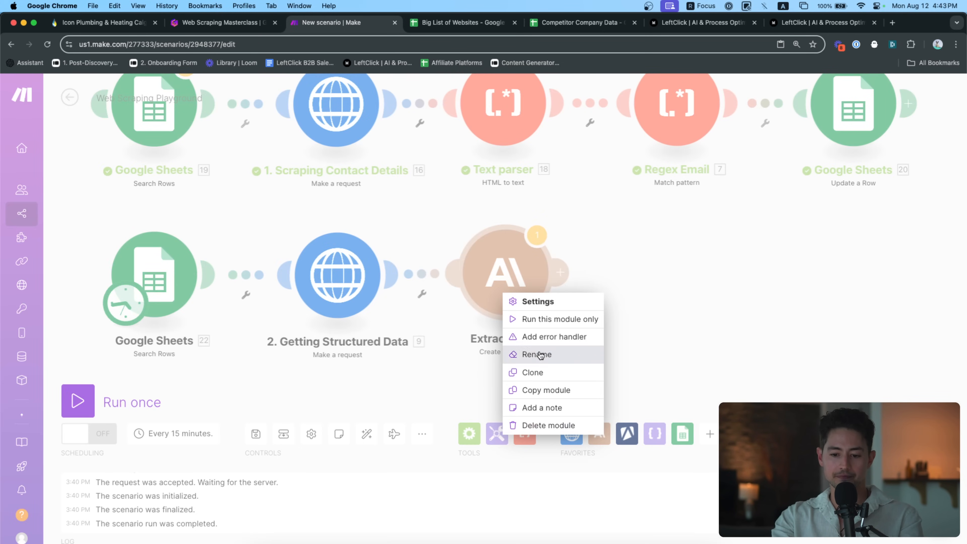
{"action": "left_click", "coordinate": [541, 354]}
{"action": "type", "text": "G"}
{"action": "key", "text": "super+a"}
{"action": "type", "text": "Genera"}
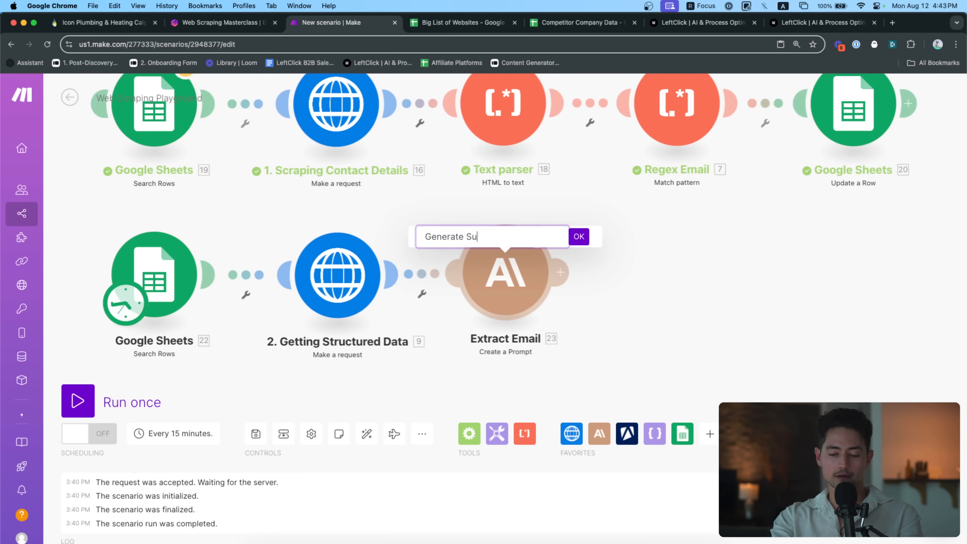
{"action": "type", "text": "te Summary"}
{"action": "key", "text": "Return"}
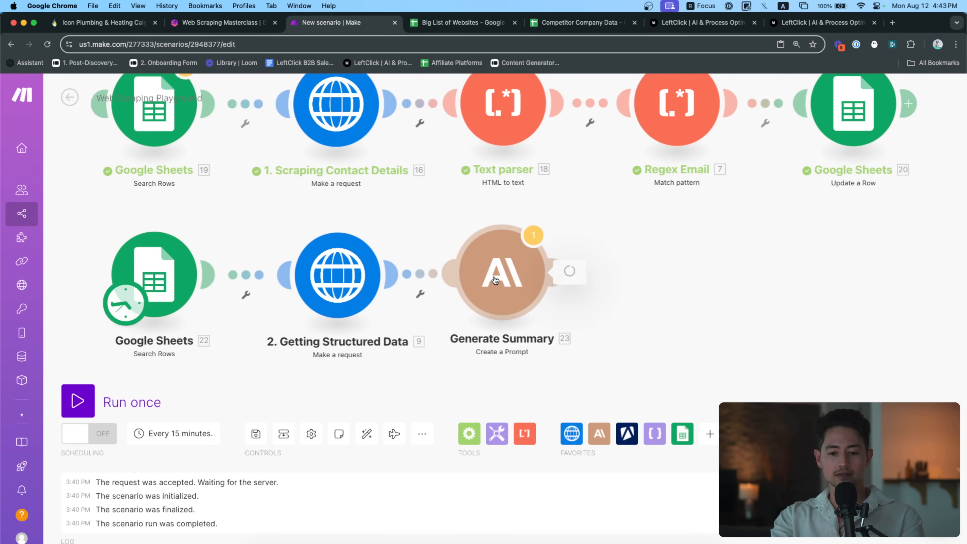
{"action": "left_click", "coordinate": [501, 269]}
Replace the prompt with 'The following is text from a website scrape. In JSON, return a summary of'
{"action": "scroll", "coordinate": [656, 259], "scroll_direction": "down", "scroll_amount": 2}
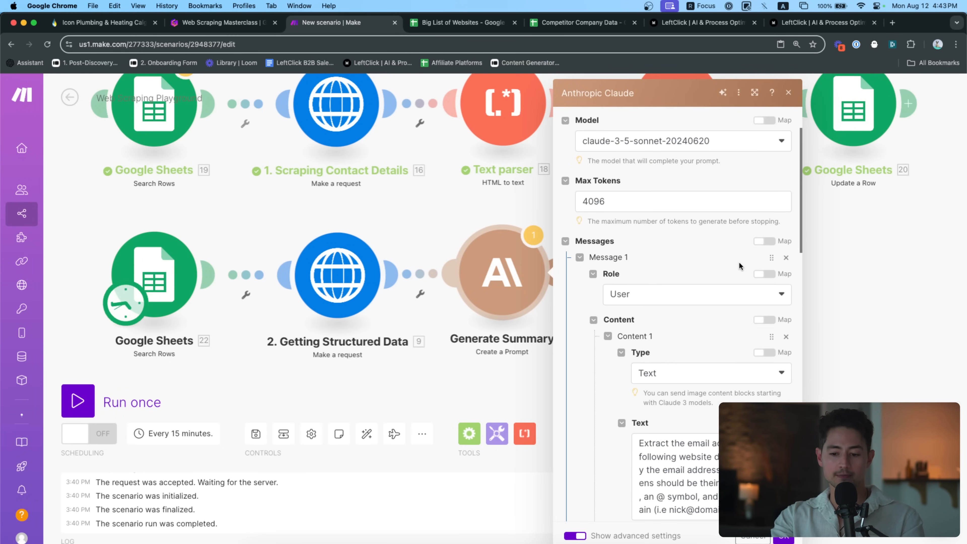
{"action": "scroll", "coordinate": [878, 264], "scroll_direction": "right", "scroll_amount": 5}
{"action": "scroll", "coordinate": [878, 265], "scroll_direction": "right", "scroll_amount": 1}
{"action": "scroll", "coordinate": [515, 324], "scroll_direction": "down", "scroll_amount": 4}
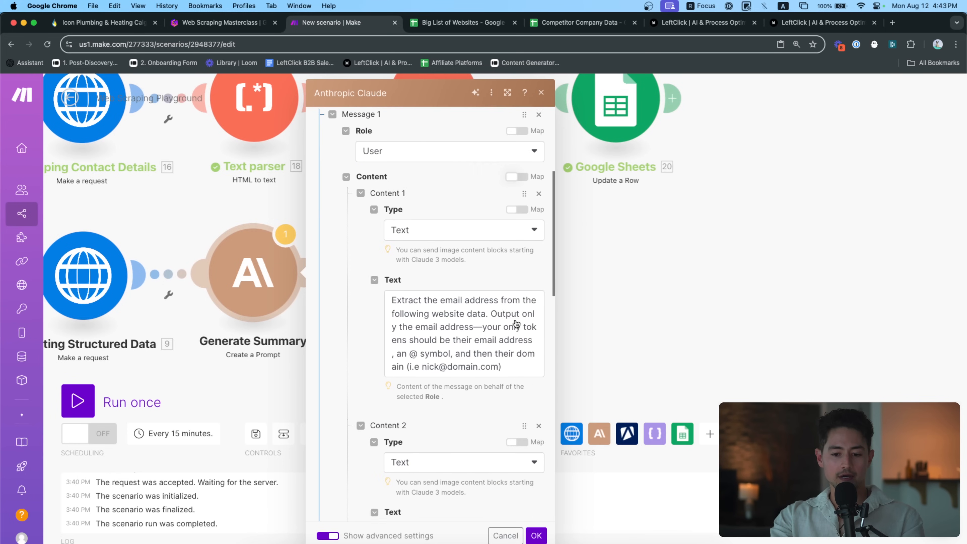
{"action": "scroll", "coordinate": [515, 320], "scroll_direction": "up", "scroll_amount": 3}
{"action": "left_click_drag", "start_coordinate": [512, 366], "coordinate": [325, 269]}
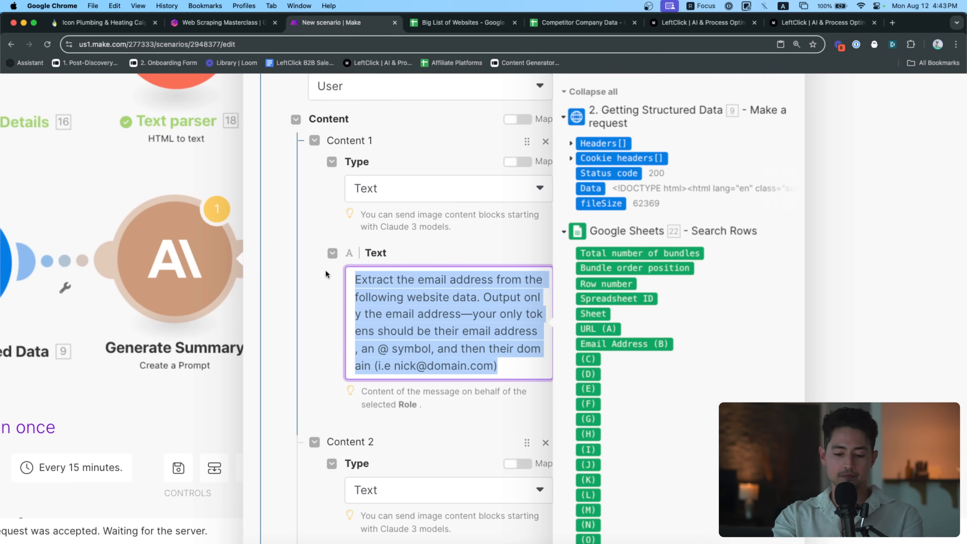
{"action": "type", "text": "The following is a websie"}
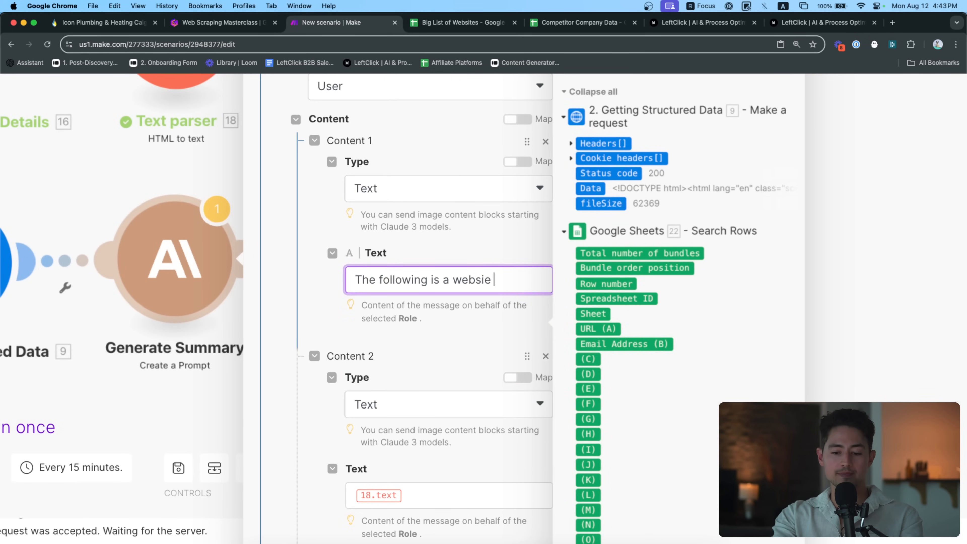
{"action": "key", "text": "alt+shift+Left"}
{"action": "type", "text": "text from a website scrape."}
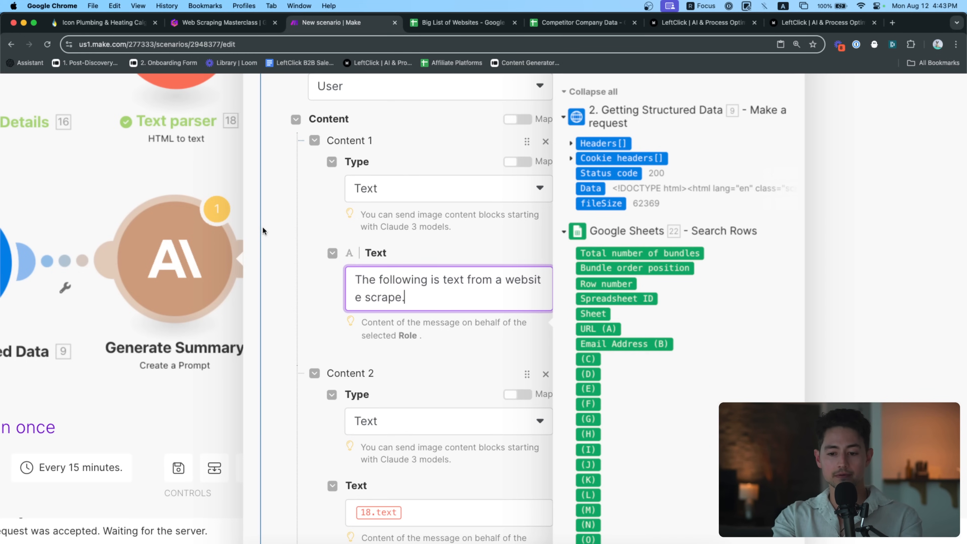
{"action": "type", "text": " In JSON, ret"}
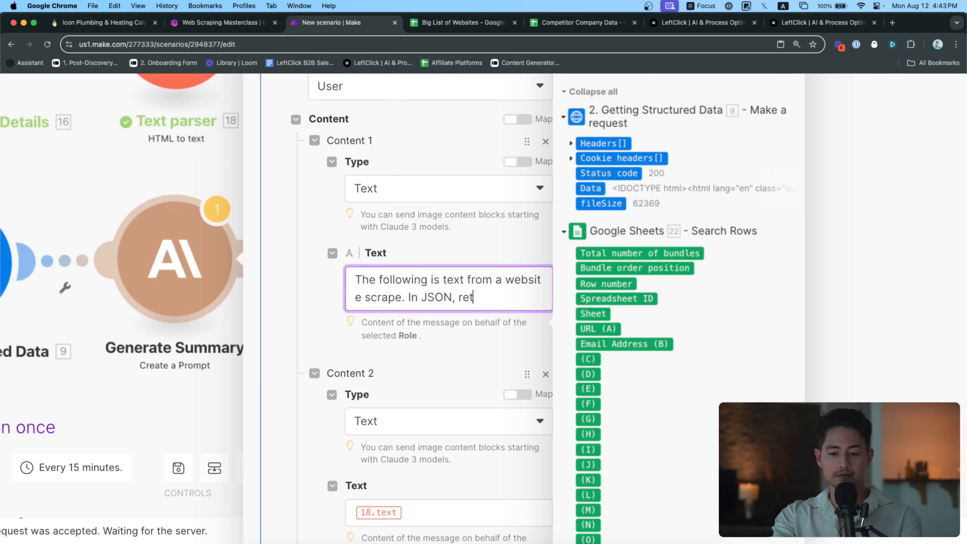
{"action": "type", "text": "urn a summary of the website—who"}
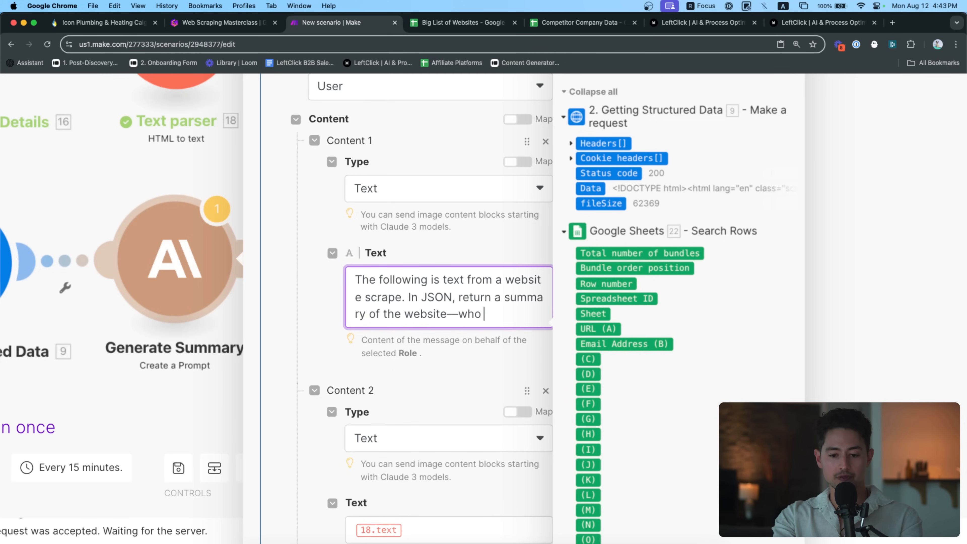
{"action": "key", "text": "shift+alt+Left"}
{"action": "key", "text": "shift+alt+Left"}
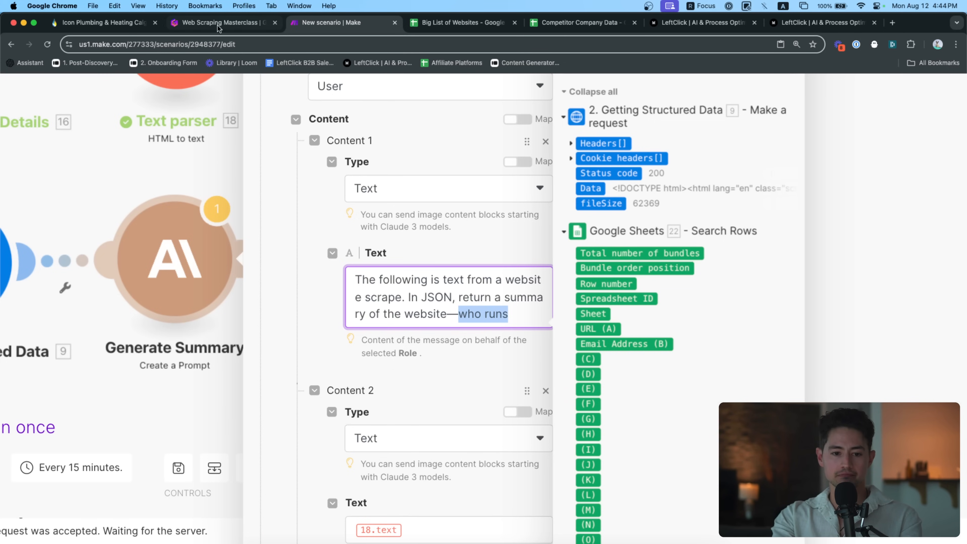
{"action": "left_click", "coordinate": [113, 24]}
Look over the Icon Plumbing page and the Competitor Company Data sheet, then go back to Make
{"action": "scroll", "coordinate": [445, 191], "scroll_direction": "up", "scroll_amount": 10}
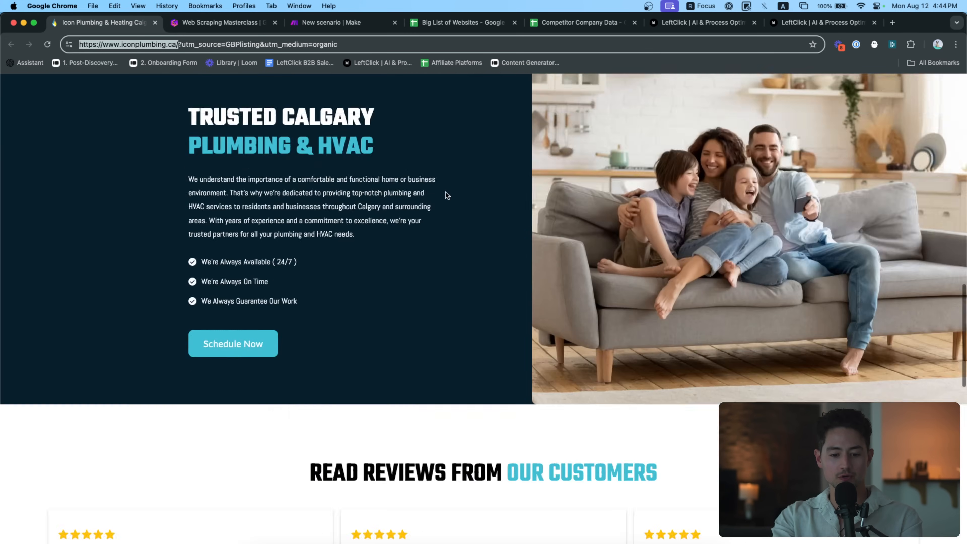
{"action": "scroll", "coordinate": [445, 192], "scroll_direction": "up", "scroll_amount": 10}
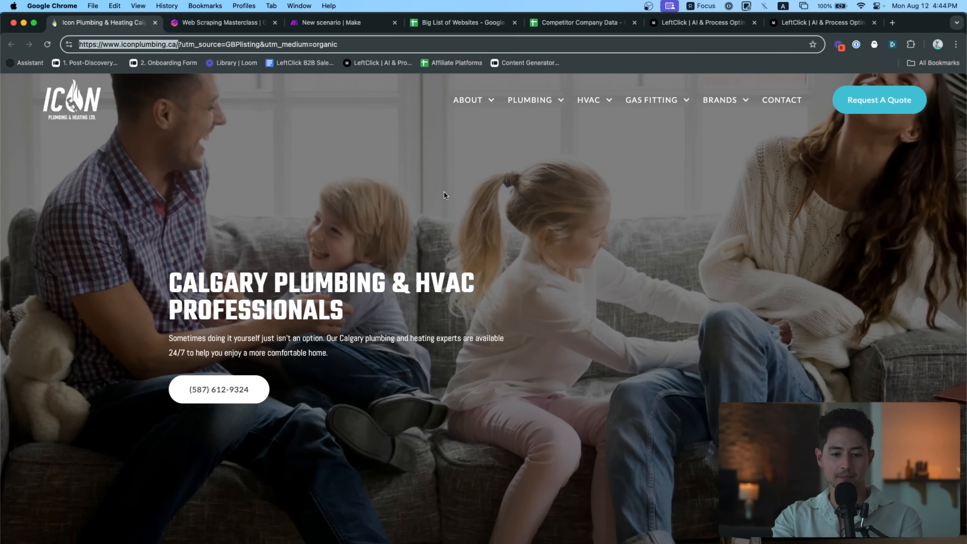
{"action": "scroll", "coordinate": [393, 197], "scroll_direction": "down", "scroll_amount": 10}
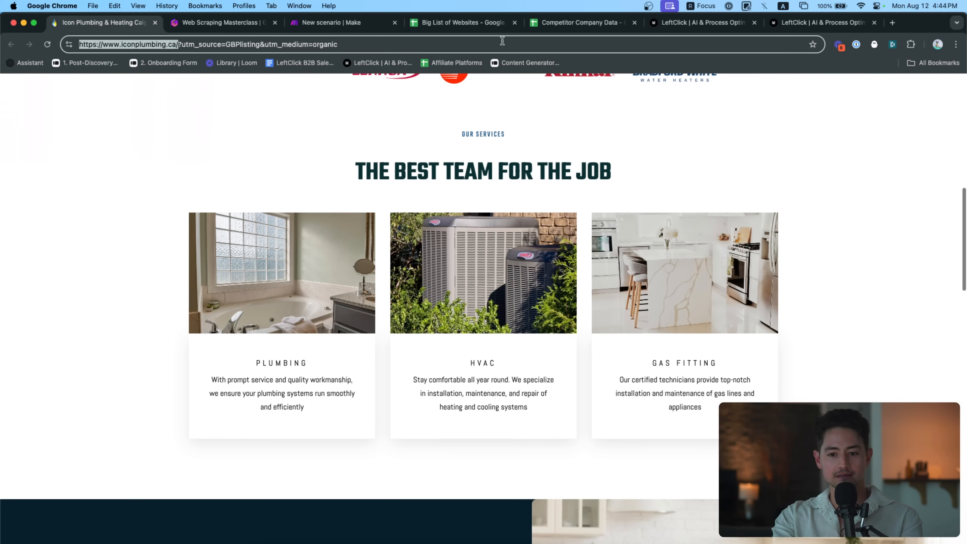
{"action": "left_click", "coordinate": [490, 23]}
{"action": "left_click", "coordinate": [543, 23]}
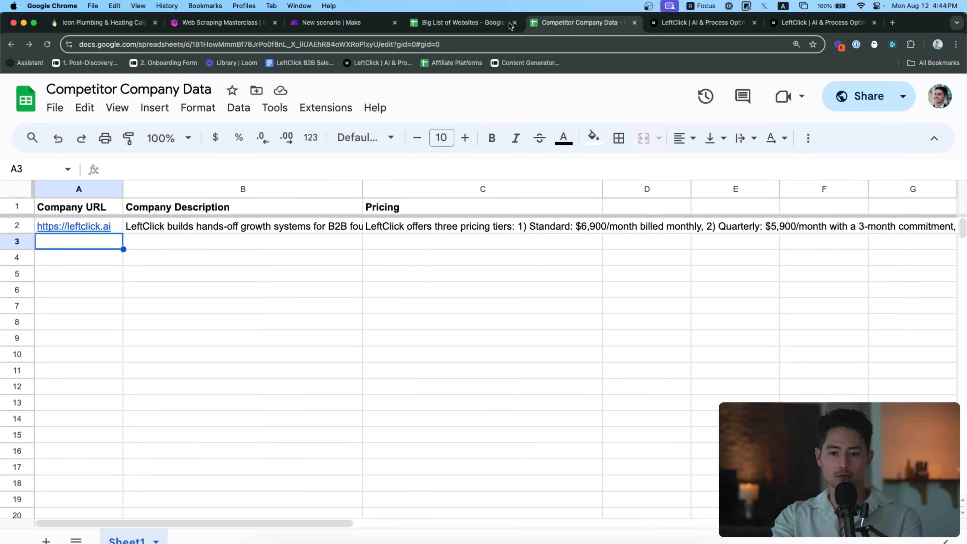
{"action": "left_click", "coordinate": [358, 24]}
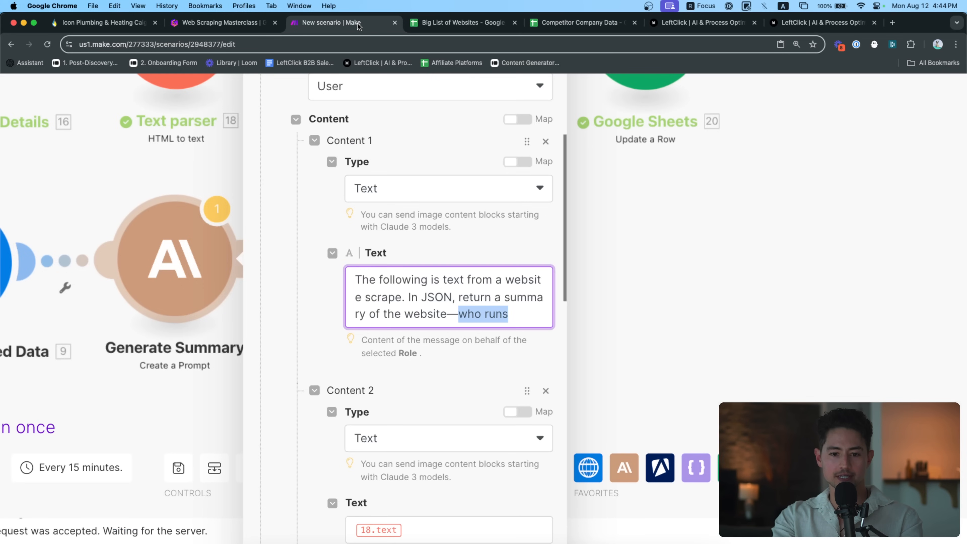
Finish the prompt with 'what they do, how they do it, and their key value props.'
{"action": "type", "text": "w"}
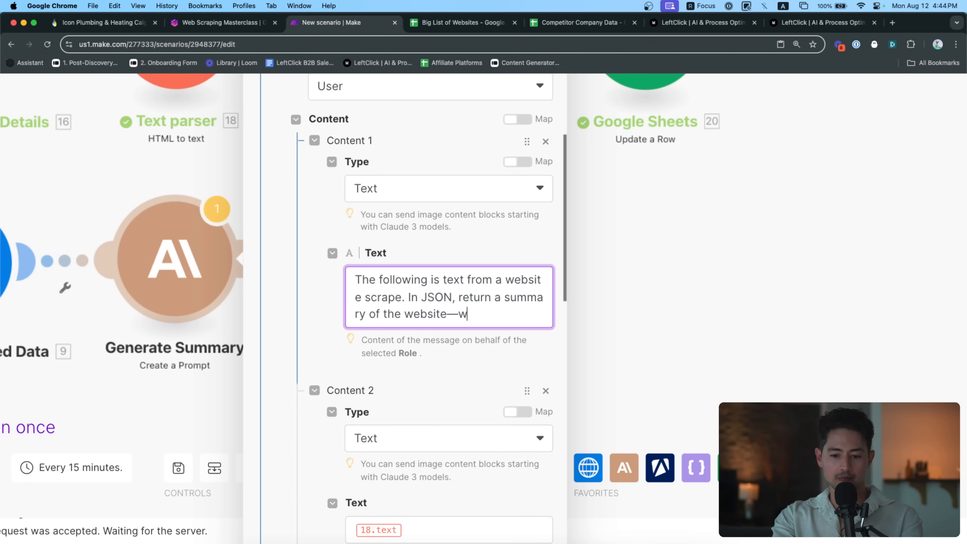
{"action": "type", "text": "hat they do, how "}
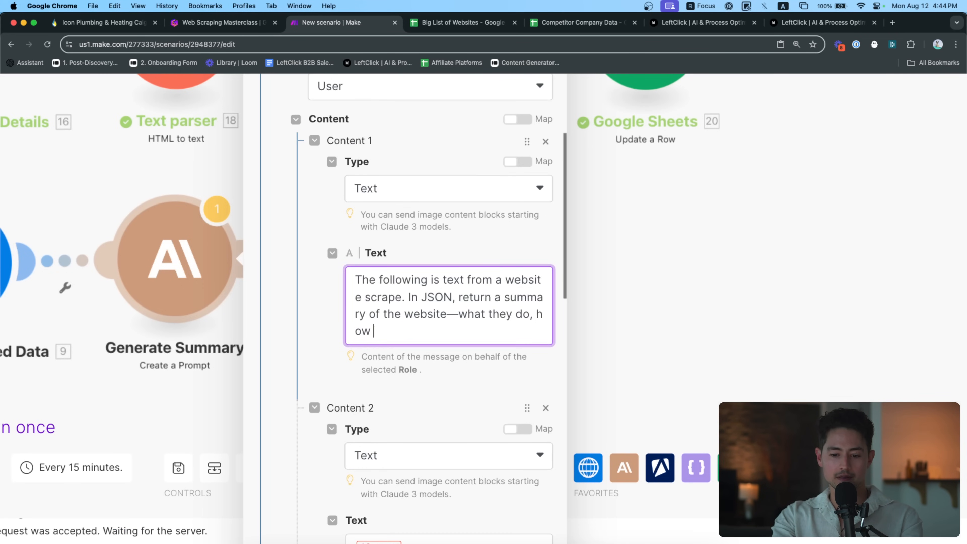
{"action": "type", "text": "they do it, their key value prop"}
{"action": "key", "text": "alt+shift+Left"}
{"action": "key", "text": "alt+shift+Left"}
{"action": "key", "text": "alt+shift+Left"}
{"action": "key", "text": "alt+shift+Left"}
{"action": "type", "text": "and t"}
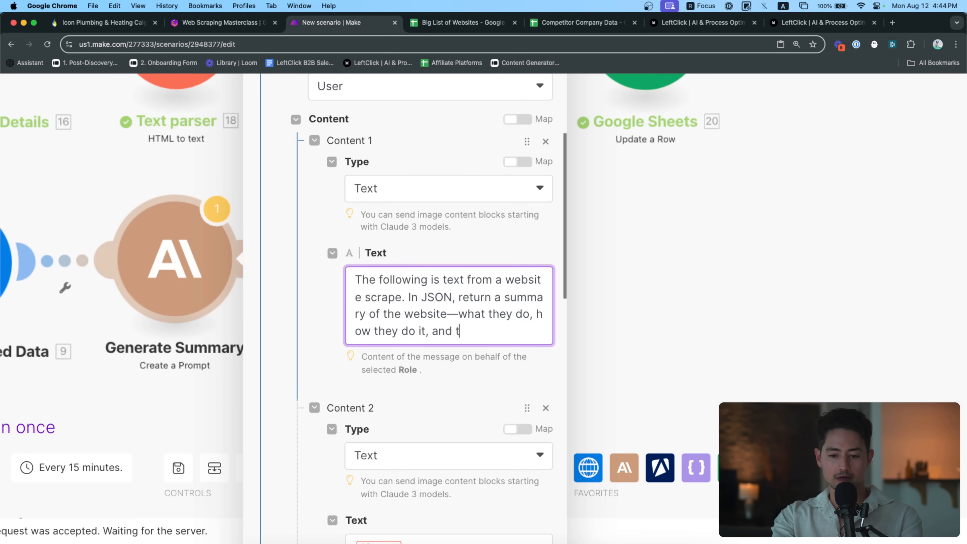
{"action": "type", "text": "heir key avlue pro"}
{"action": "key", "text": "alt+Left"}
{"action": "key", "text": "alt+Left"}
{"action": "key", "text": "alt+shift+Right"}
{"action": "type", "text": "value"}
{"action": "key", "text": "alt+Right"}
{"action": "type", "text": "s."}
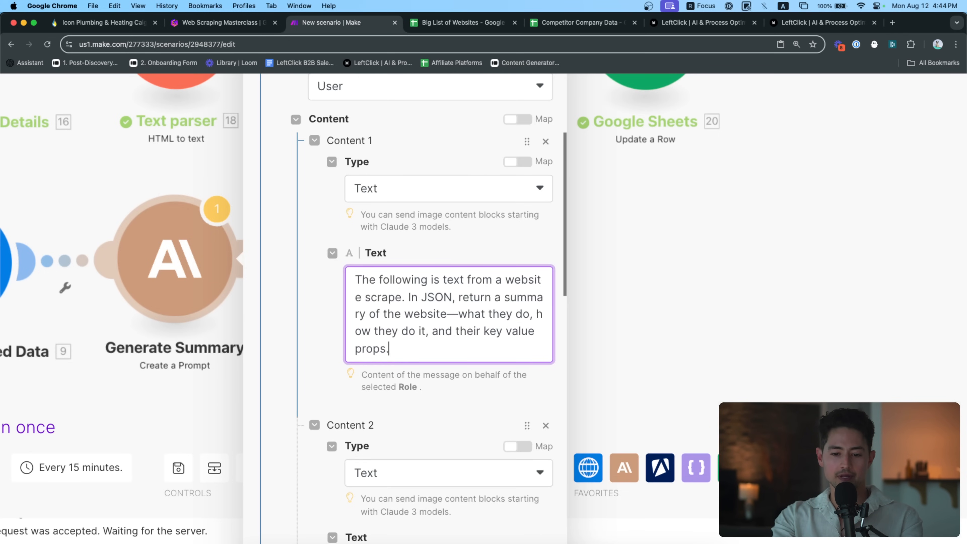
{"action": "key", "text": "Return"}
{"action": "key", "text": "Return"}
Add a JSON template with description and valueProps, plus 'Don't output anything but the JSON'
{"action": "type", "text": "Return in this format:"}
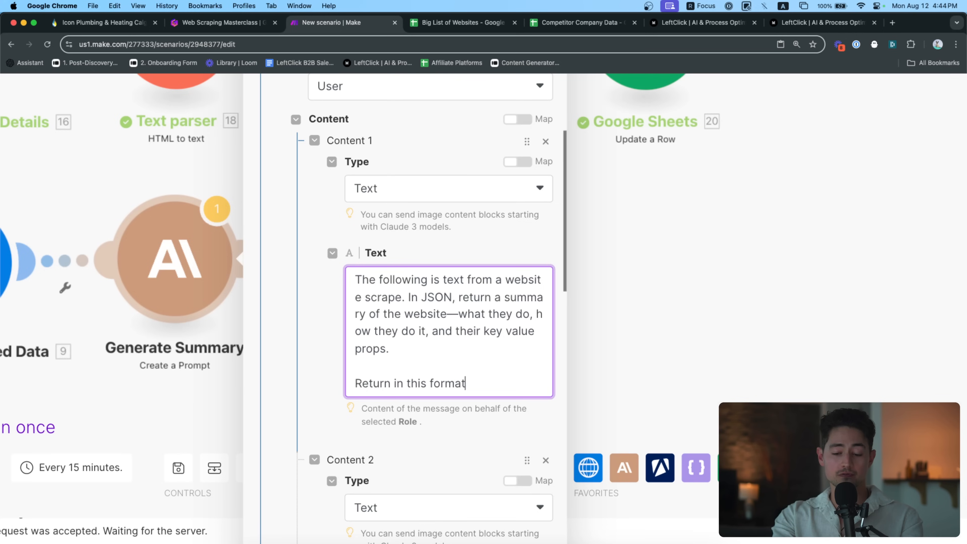
{"action": "key", "text": "Return"}
{"action": "key", "text": "Return"}
{"action": "type", "text": "{\"description\":\"\",\""}
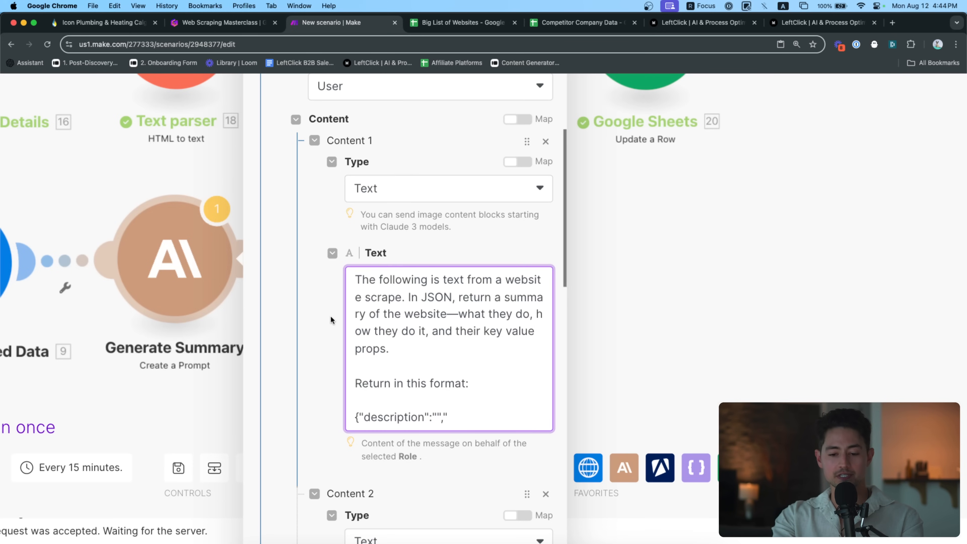
{"action": "scroll", "coordinate": [330, 315], "scroll_direction": "down", "scroll_amount": 2}
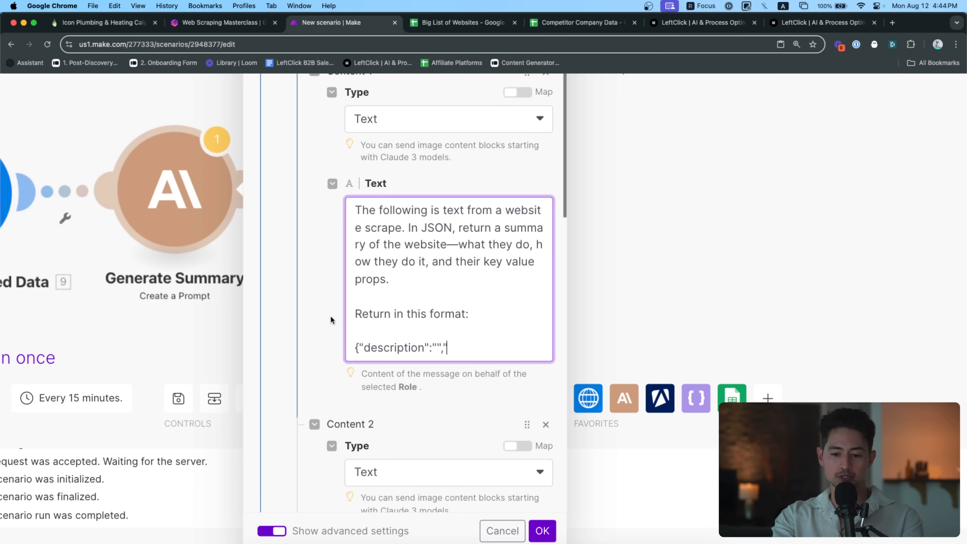
{"action": "type", "text": "\"valueP"}
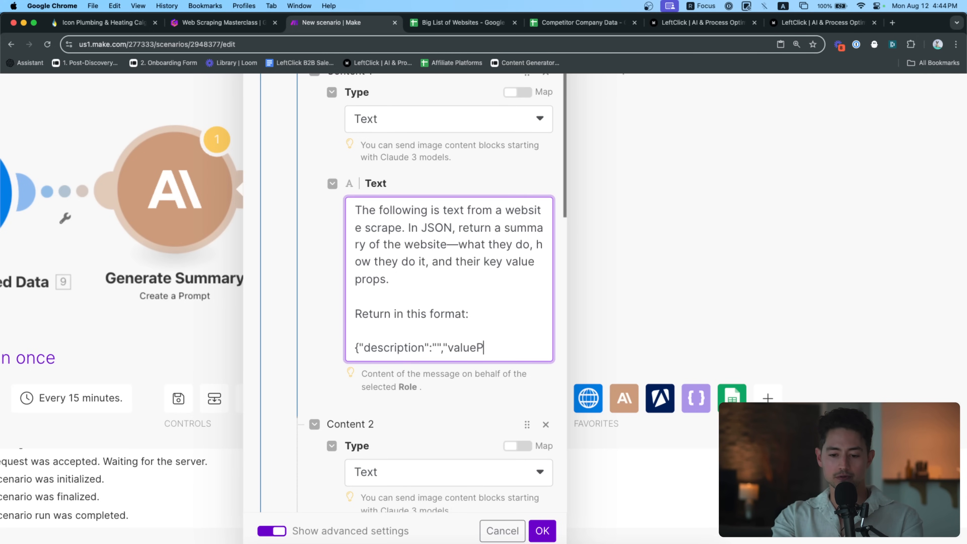
{"action": "type", "text": "rops\":\"valuepropsgohere"}
{"action": "left_click", "coordinate": [436, 347]}
{"action": "type", "text": "descript"}
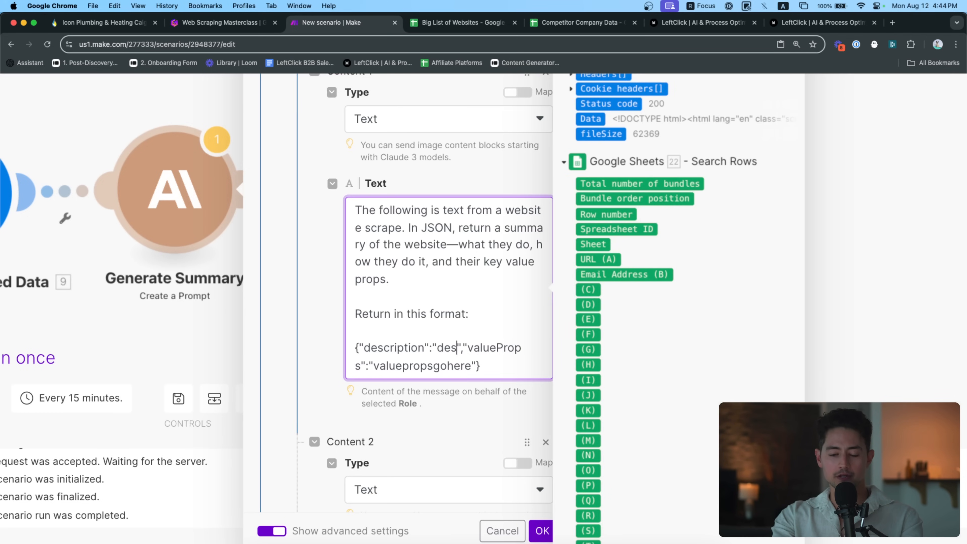
{"action": "type", "text": "iongoeshere"}
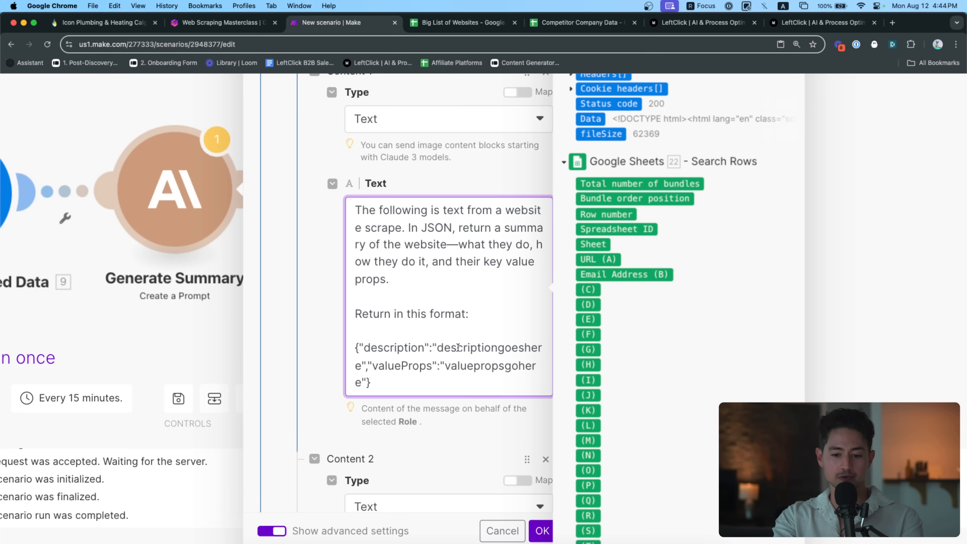
{"action": "left_click", "coordinate": [478, 318]}
{"action": "key", "text": "BackSpace"}
{"action": "key", "text": "Return"}
{"action": "key", "text": "Return"}
{"action": "type", "text": "Don't output anything but the J"}
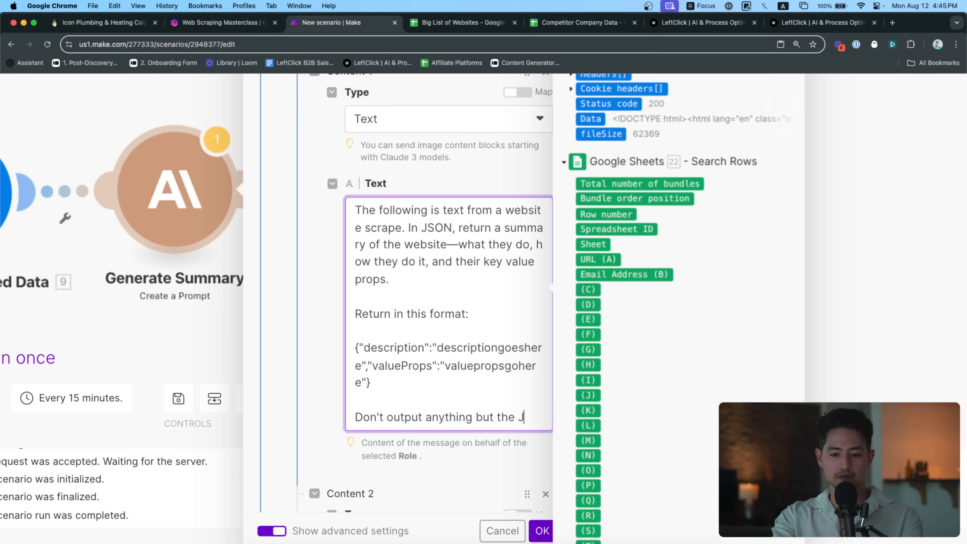
{"action": "type", "text": "SON"}
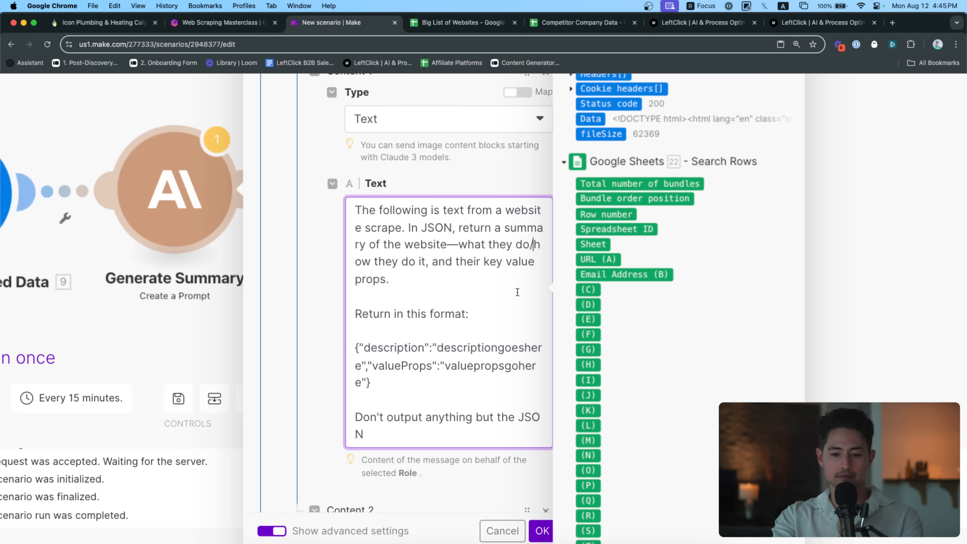
Clear the second message content and save the Generate Summary settings
{"action": "scroll", "coordinate": [495, 320], "scroll_direction": "down", "scroll_amount": 10}
{"action": "left_click", "coordinate": [485, 309]}
{"action": "key", "text": "BackSpace"}
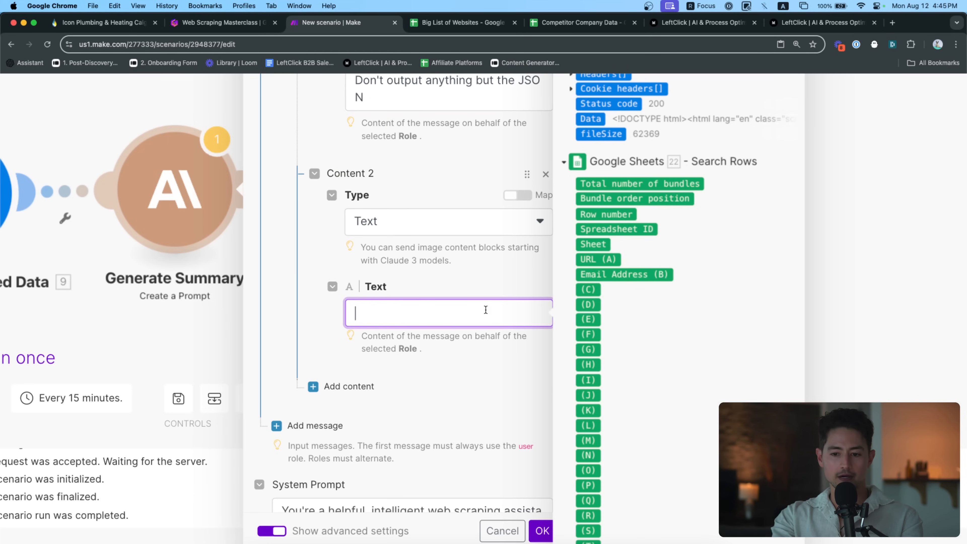
{"action": "scroll", "coordinate": [679, 310], "scroll_direction": "down", "scroll_amount": 3}
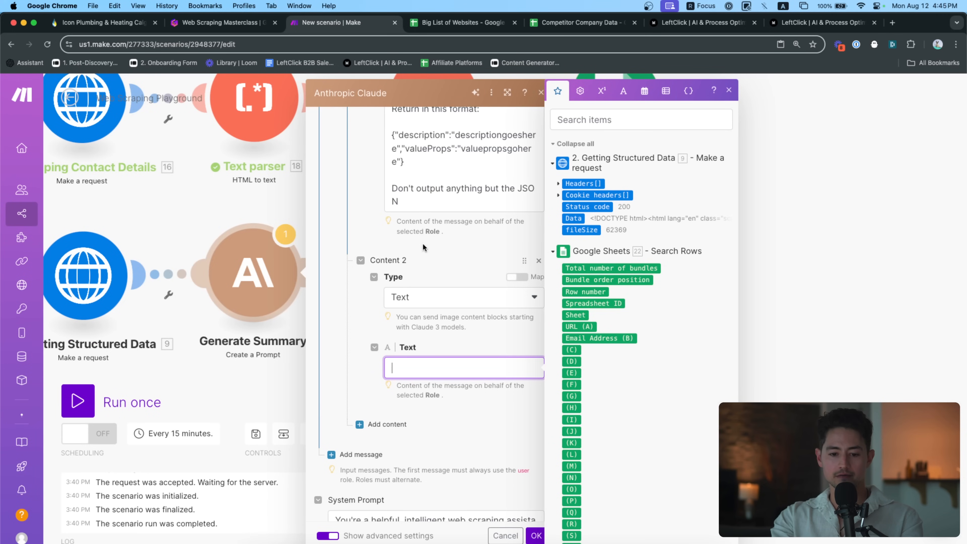
{"action": "left_click_drag", "start_coordinate": [250, 198], "coordinate": [382, 200]}
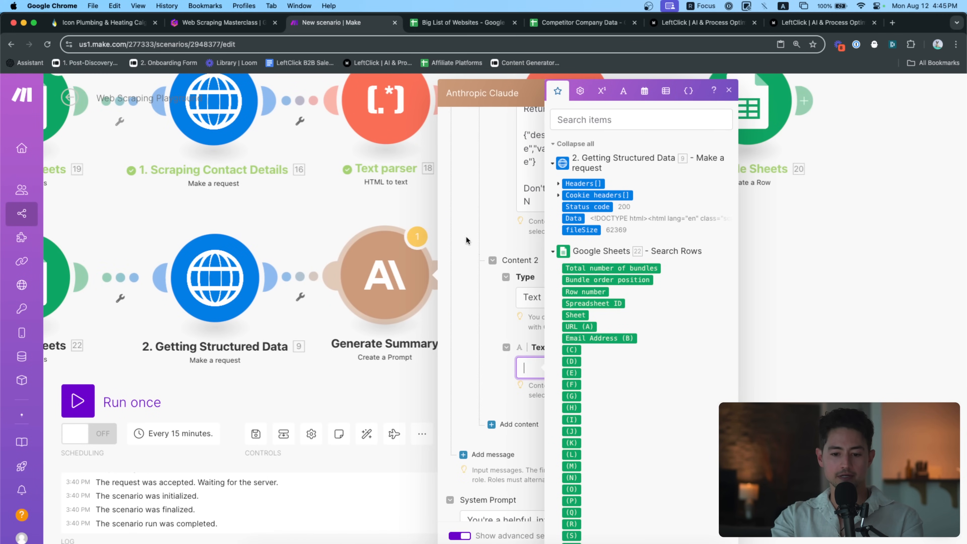
{"action": "left_click", "coordinate": [481, 225]}
{"action": "scroll", "coordinate": [586, 339], "scroll_direction": "down", "scroll_amount": 1}
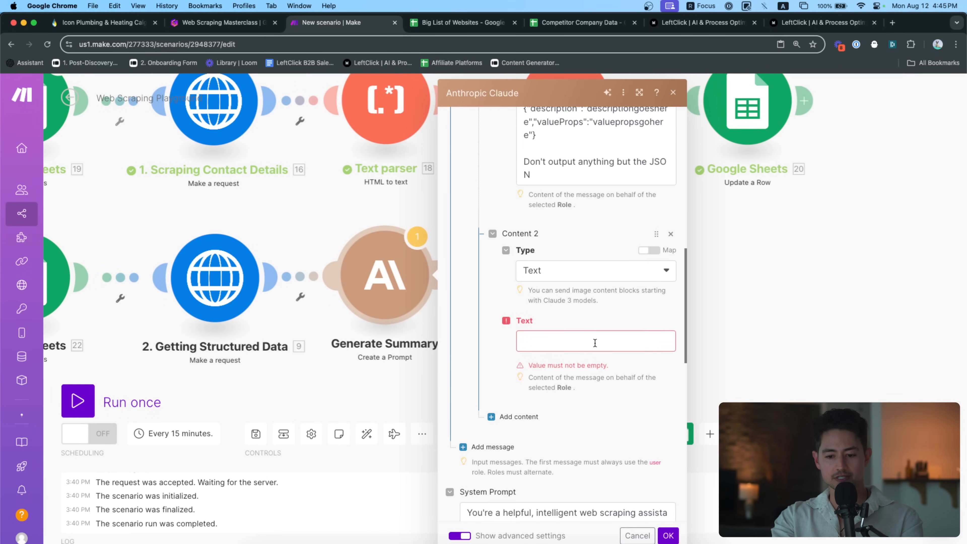
{"action": "left_click", "coordinate": [594, 345]}
{"action": "type", "text": "x"}
{"action": "left_click", "coordinate": [669, 533]}
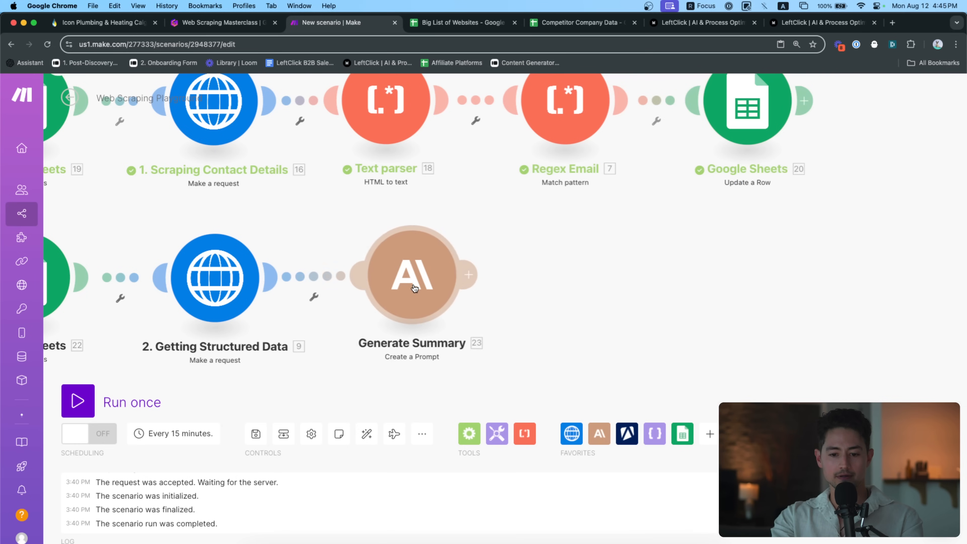
Copy the Text parser module and place the copy after Getting Structured Data
{"action": "key", "text": "super+c"}
{"action": "scroll", "coordinate": [419, 288], "scroll_direction": "down", "scroll_amount": 3}
{"action": "key", "text": "super+v"}
{"action": "left_click_drag", "start_coordinate": [348, 314], "coordinate": [397, 307]}
{"action": "scroll", "coordinate": [397, 307], "scroll_direction": "up", "scroll_amount": 3}
{"action": "left_click", "coordinate": [472, 282]}
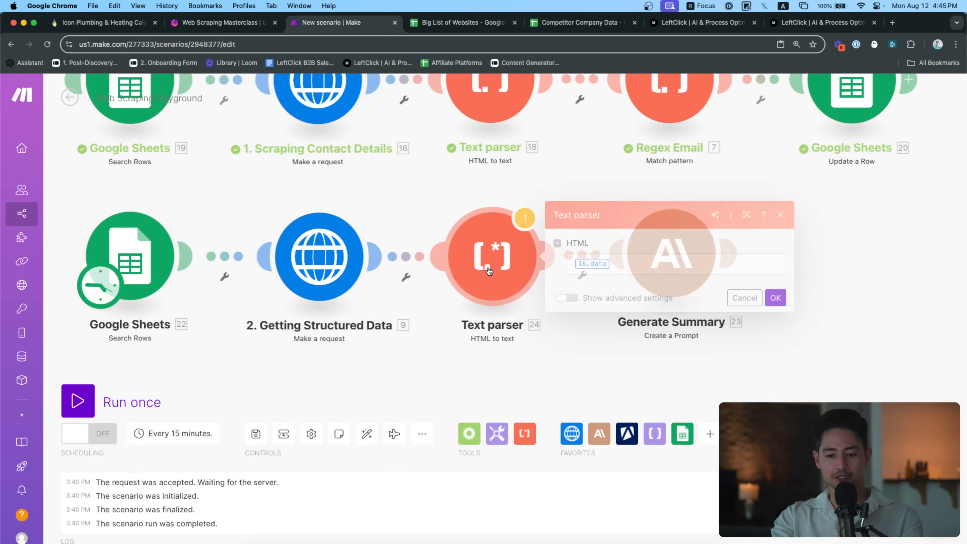
Map the Structured Data output into the Text parser's HTML and 24. Text into Claude's second message
{"action": "left_click", "coordinate": [401, 218]}
{"action": "left_click", "coordinate": [776, 299]}
{"action": "left_click", "coordinate": [680, 263]}
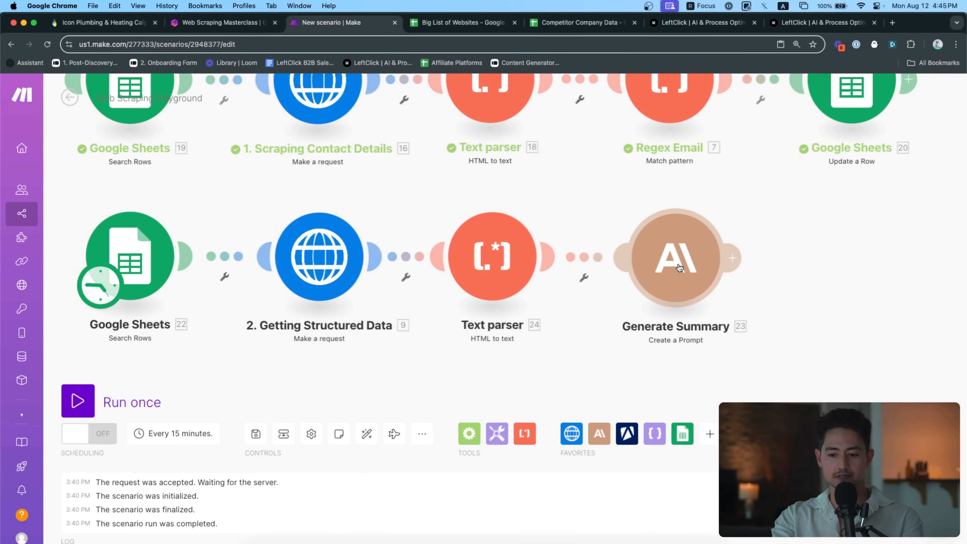
{"action": "scroll", "coordinate": [754, 297], "scroll_direction": "down", "scroll_amount": 8}
{"action": "scroll", "coordinate": [754, 316], "scroll_direction": "down", "scroll_amount": 8}
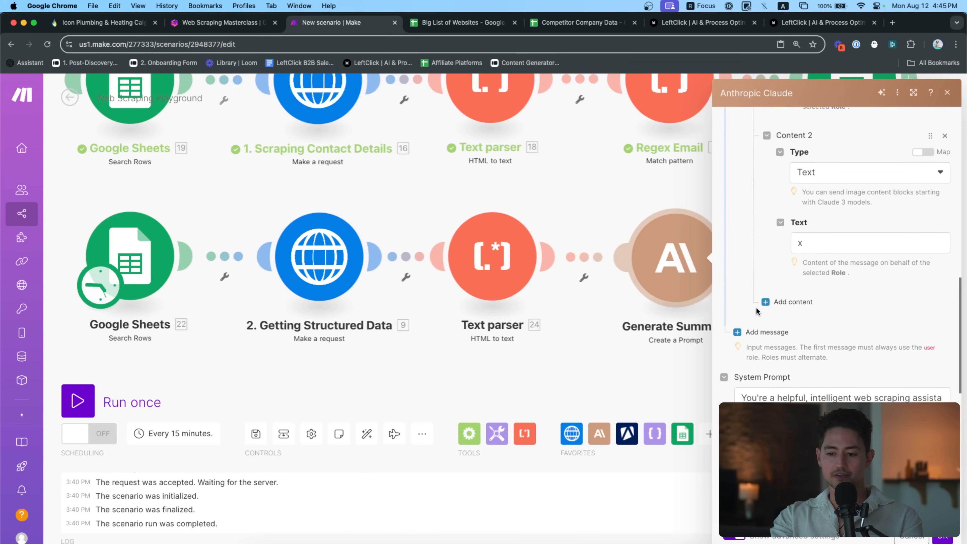
{"action": "left_click", "coordinate": [806, 244]}
{"action": "left_click", "coordinate": [635, 177]}
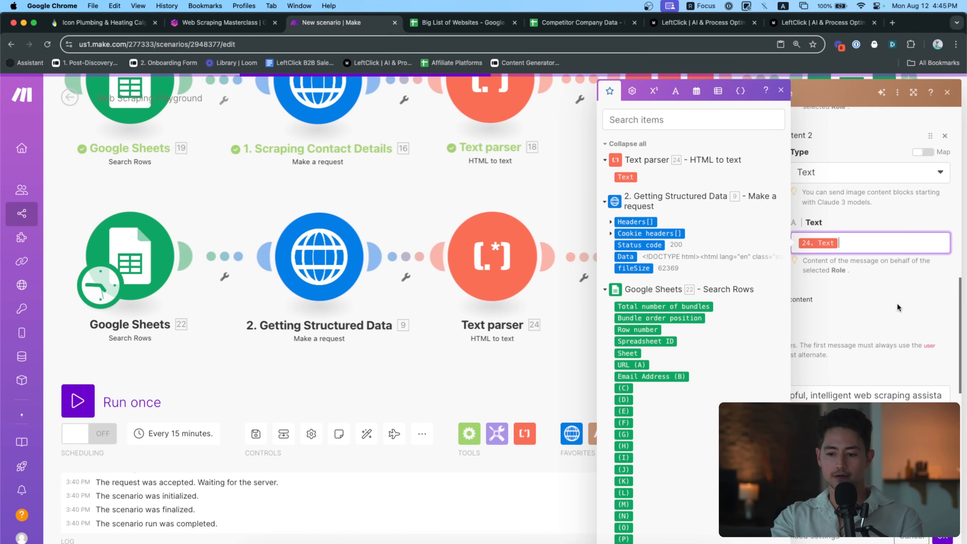
Edit the system prompt so Claude extracts data and only outputs JSON
{"action": "scroll", "coordinate": [901, 336], "scroll_direction": "down", "scroll_amount": 2}
{"action": "left_click_drag", "start_coordinate": [804, 353], "coordinate": [766, 344]}
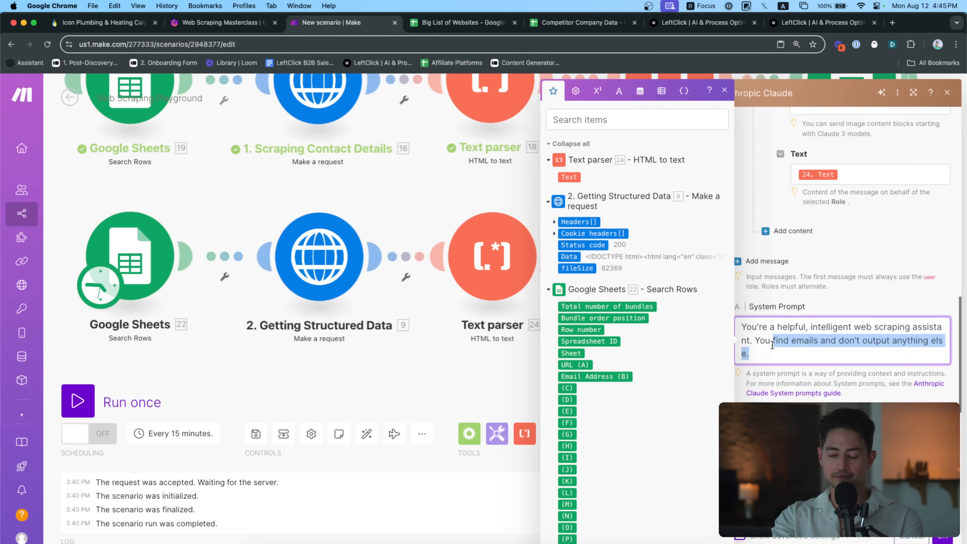
{"action": "type", "text": "s"}
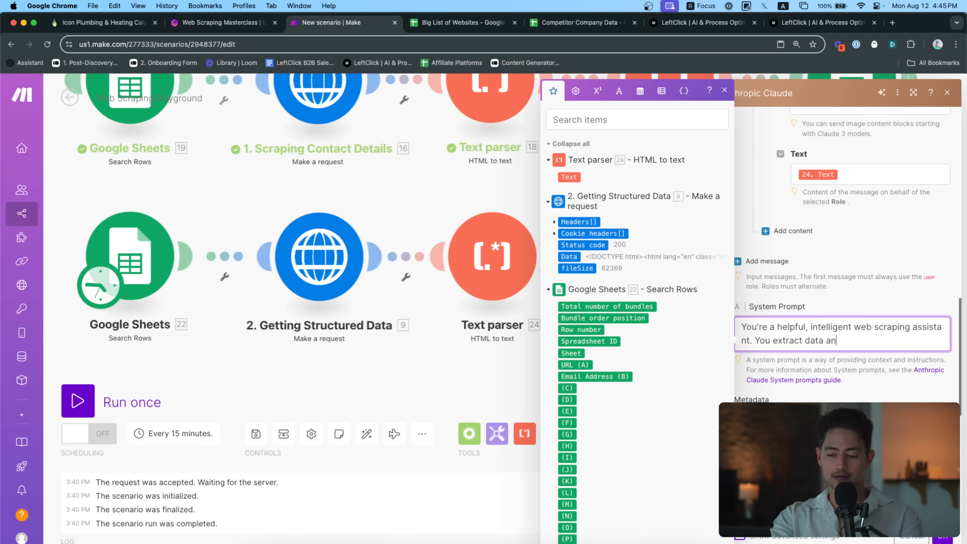
{"action": "scroll", "coordinate": [859, 391], "scroll_direction": "down", "scroll_amount": 5}
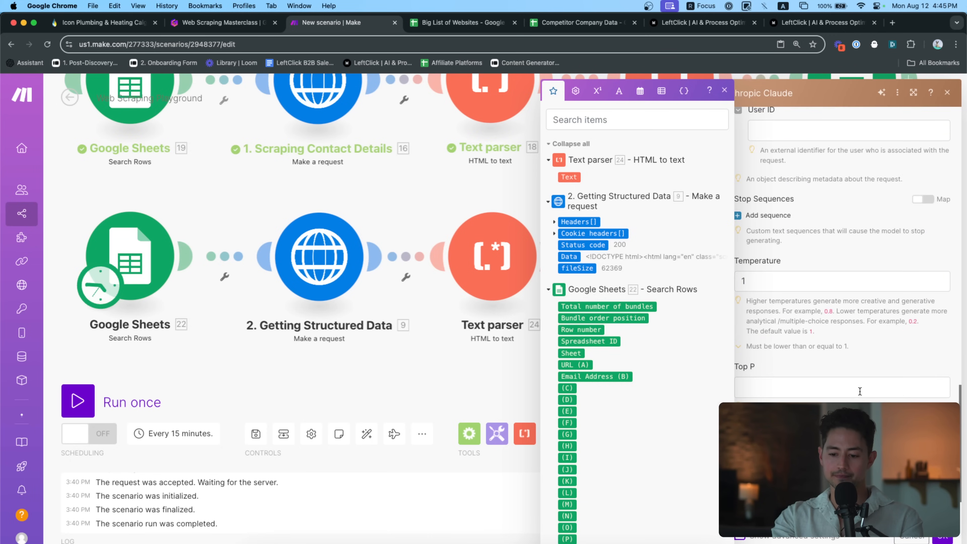
{"action": "left_click", "coordinate": [942, 536]}
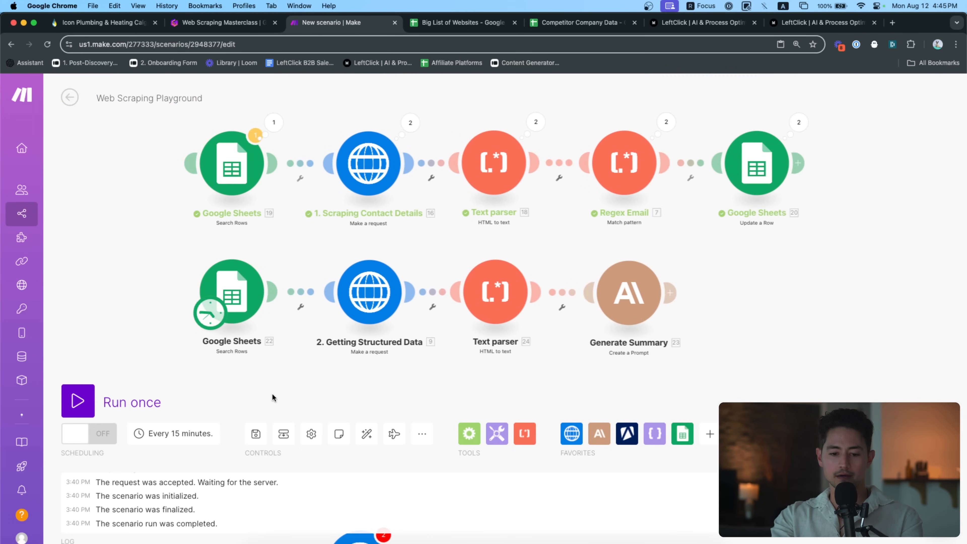
Run the scenario once and inspect Generate Summary's JSON output for Icon Plumbing & Heating
{"action": "left_click", "coordinate": [111, 394]}
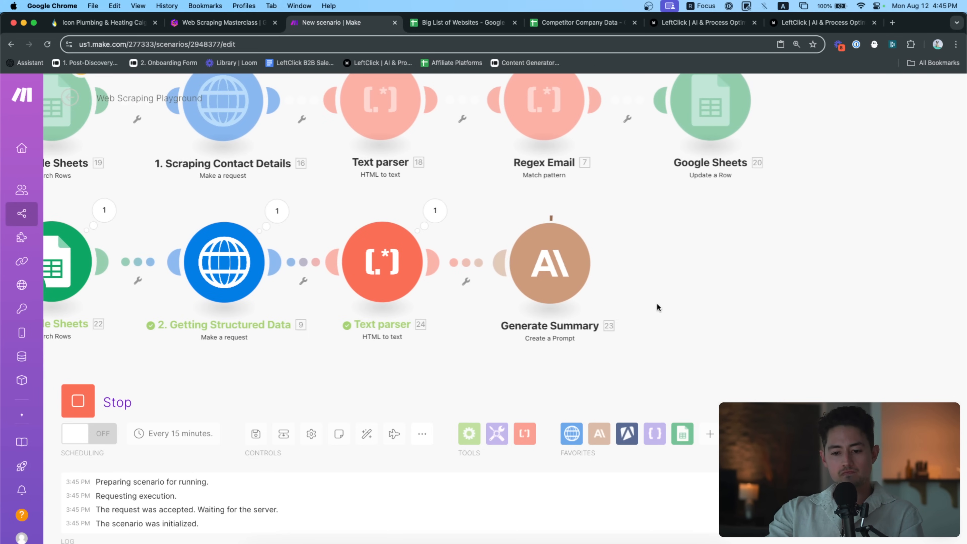
{"action": "left_click_drag", "start_coordinate": [657, 304], "coordinate": [617, 300]}
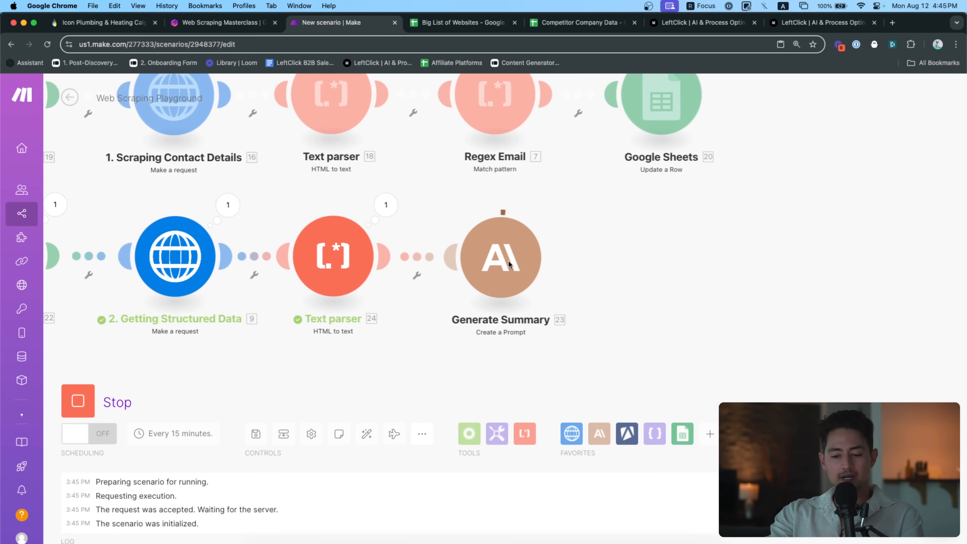
{"action": "left_click", "coordinate": [470, 213]}
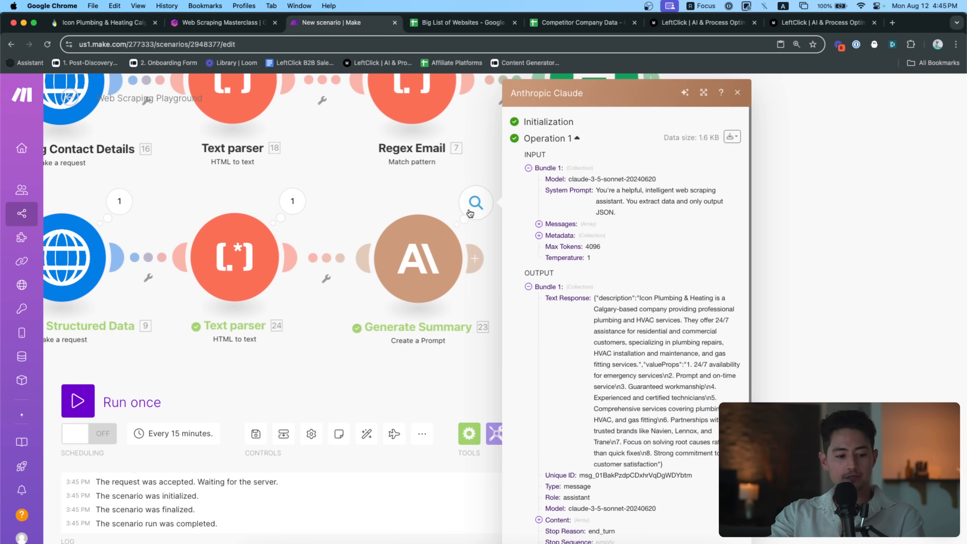
{"action": "scroll", "coordinate": [736, 359], "scroll_direction": "up", "scroll_amount": 5}
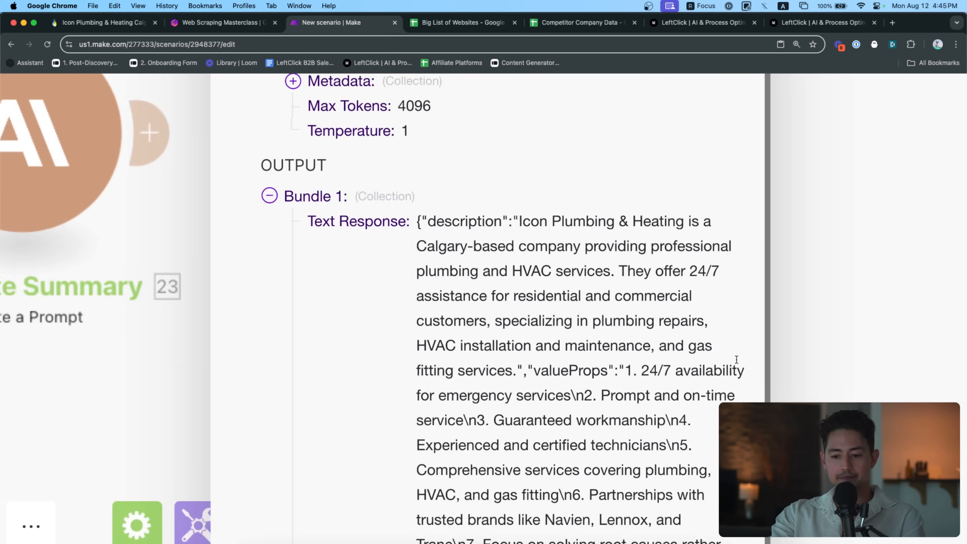
{"action": "scroll", "coordinate": [737, 360], "scroll_direction": "down", "scroll_amount": 2}
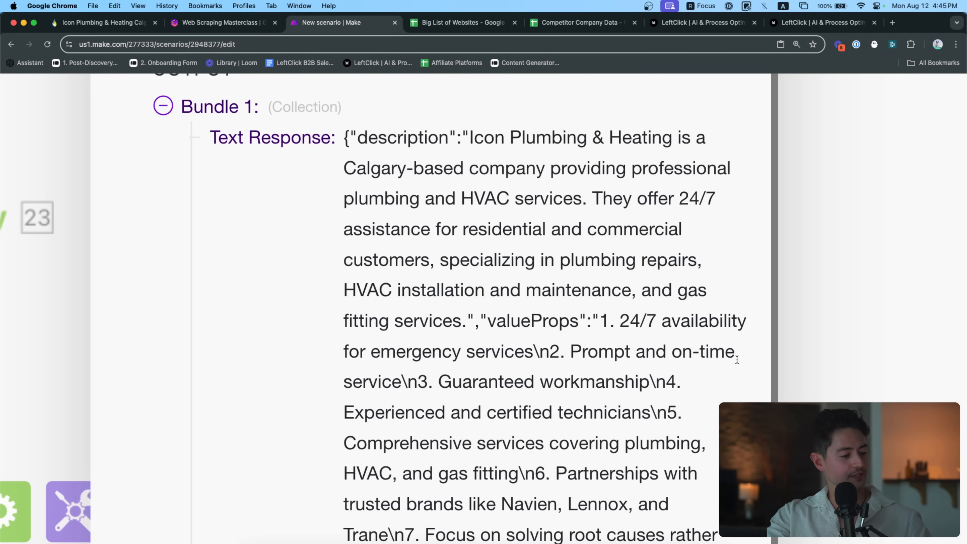
{"action": "scroll", "coordinate": [711, 349], "scroll_direction": "down", "scroll_amount": 5}
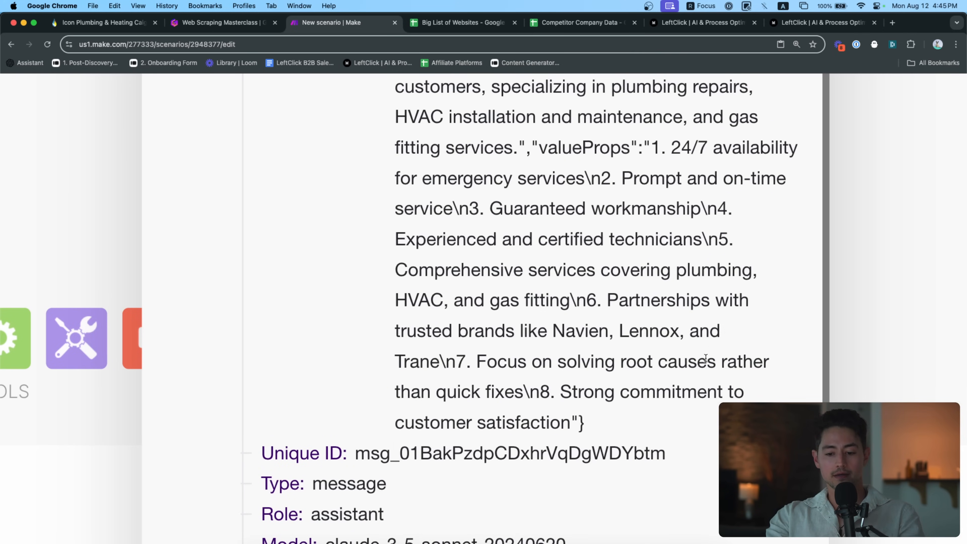
{"action": "scroll", "coordinate": [705, 358], "scroll_direction": "down", "scroll_amount": 4}
{"action": "scroll", "coordinate": [685, 331], "scroll_direction": "right", "scroll_amount": 1}
{"action": "scroll", "coordinate": [680, 326], "scroll_direction": "down", "scroll_amount": 2}
{"action": "scroll", "coordinate": [679, 326], "scroll_direction": "down", "scroll_amount": 5}
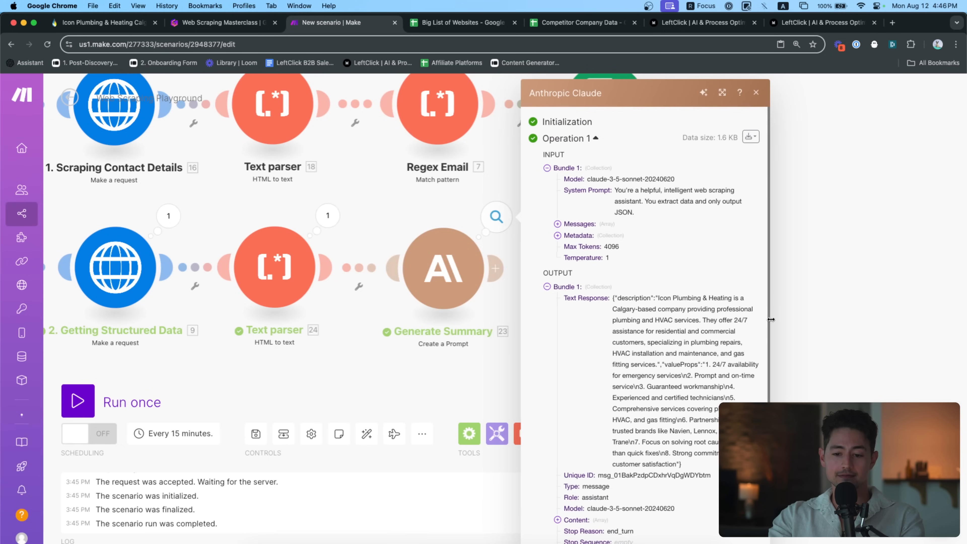
{"action": "left_click", "coordinate": [794, 318]}
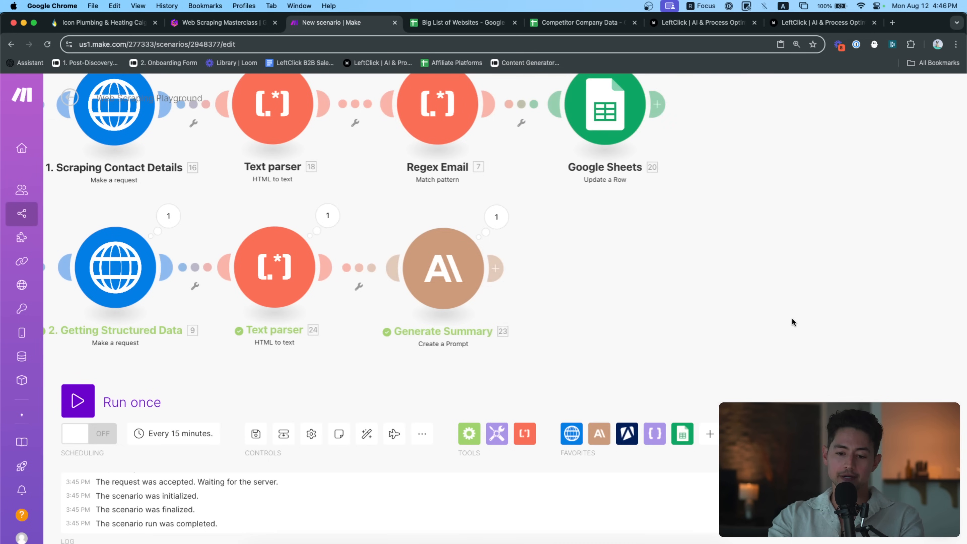
Recheck the description and seven valueProps in Generate Summary's run results
{"action": "left_click_drag", "start_coordinate": [794, 317], "coordinate": [760, 318]}
{"action": "scroll", "coordinate": [760, 318], "scroll_direction": "up", "scroll_amount": 1}
{"action": "left_click", "coordinate": [444, 215]}
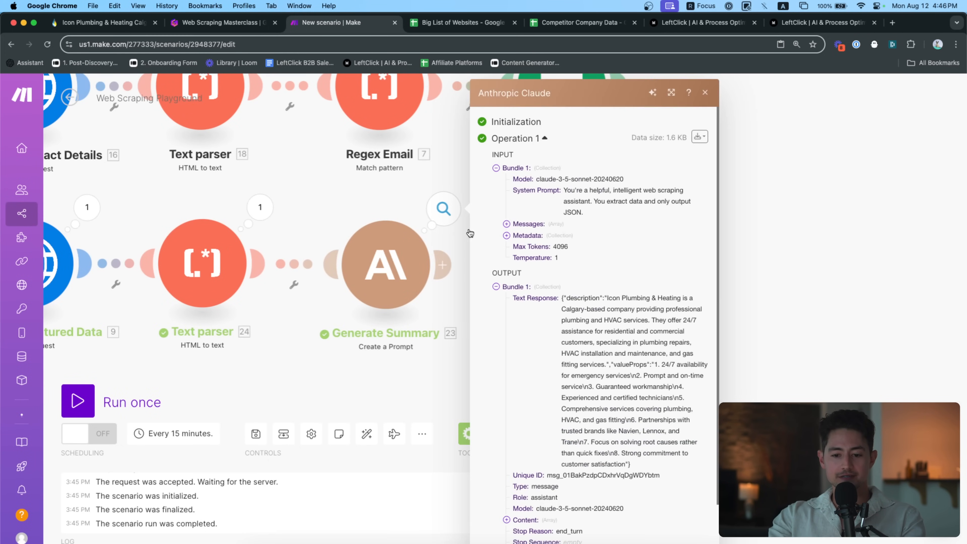
{"action": "scroll", "coordinate": [655, 328], "scroll_direction": "down", "scroll_amount": 2}
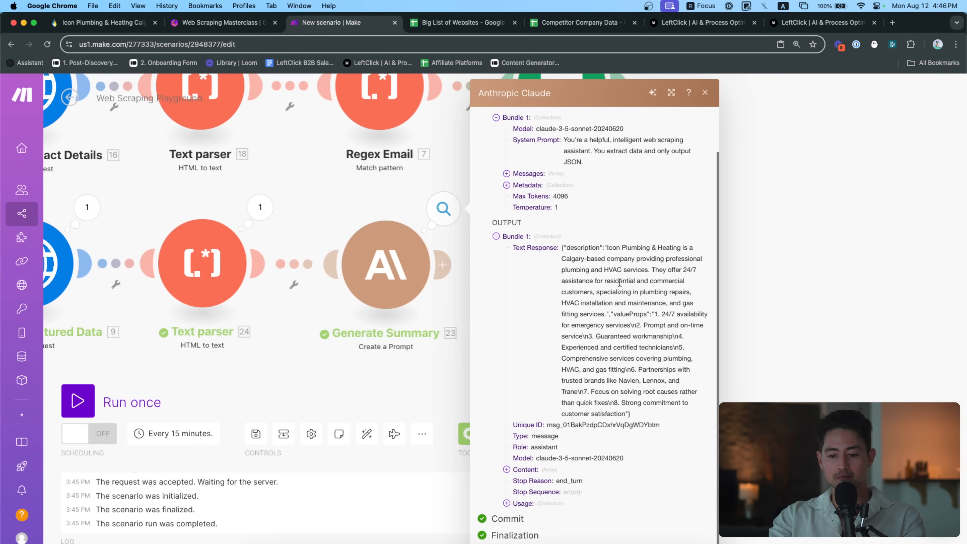
{"action": "left_click", "coordinate": [423, 393]}
{"action": "left_click_drag", "start_coordinate": [423, 393], "coordinate": [452, 387]}
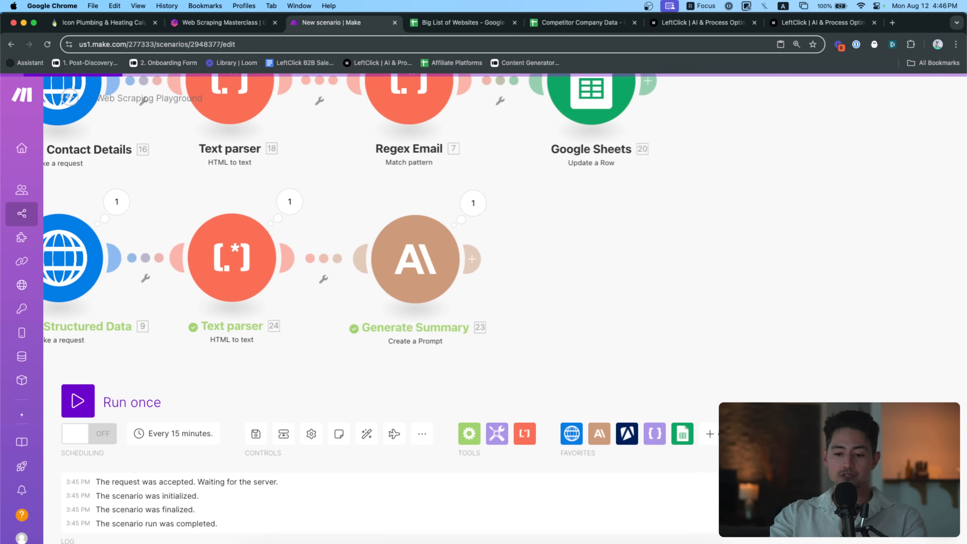
{"action": "left_click", "coordinate": [709, 432]}
Add a JSON Parse JSON module after Generate Summary, mapping 23. Text Response as its JSON string
{"action": "type", "text": "json"}
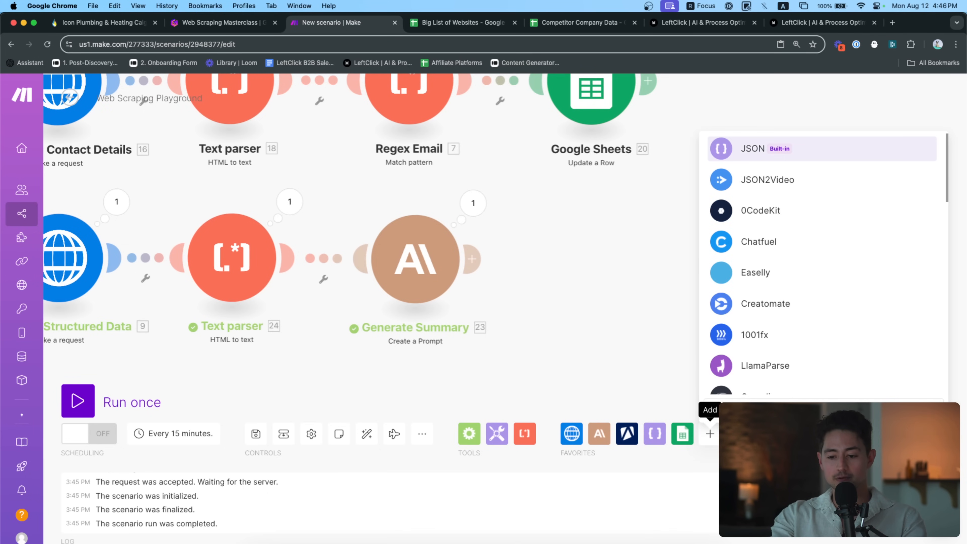
{"action": "left_click", "coordinate": [737, 146]}
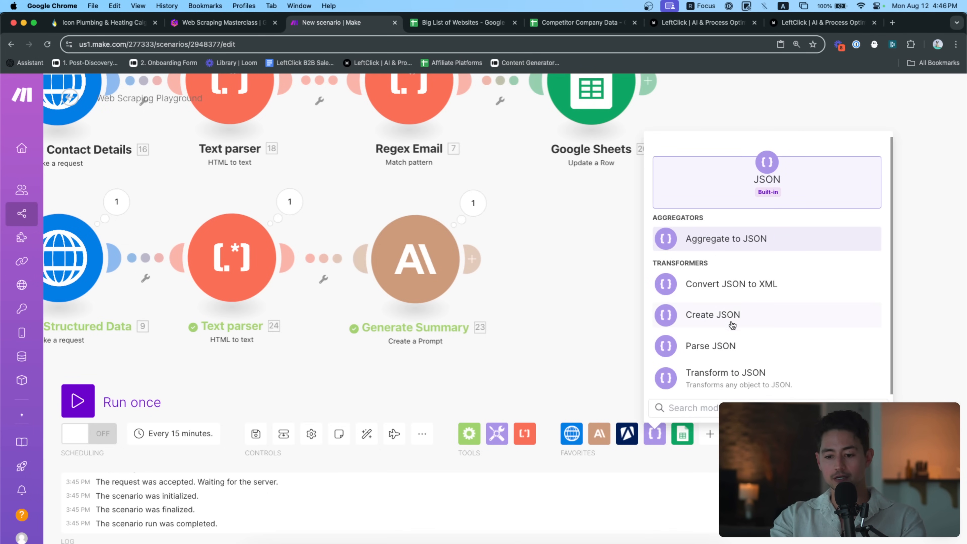
{"action": "left_click", "coordinate": [732, 347]}
{"action": "left_click", "coordinate": [591, 260]}
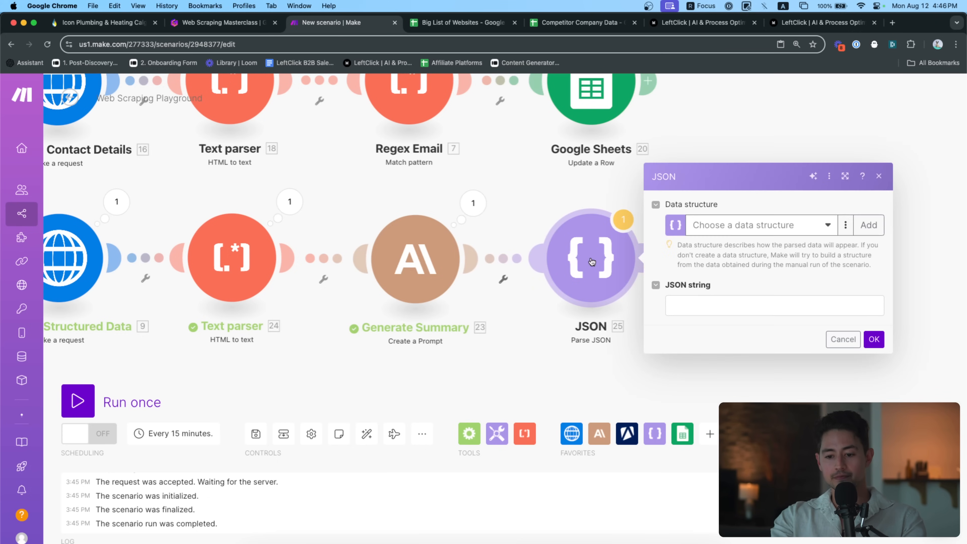
{"action": "left_click", "coordinate": [699, 310]}
{"action": "left_click", "coordinate": [508, 188]}
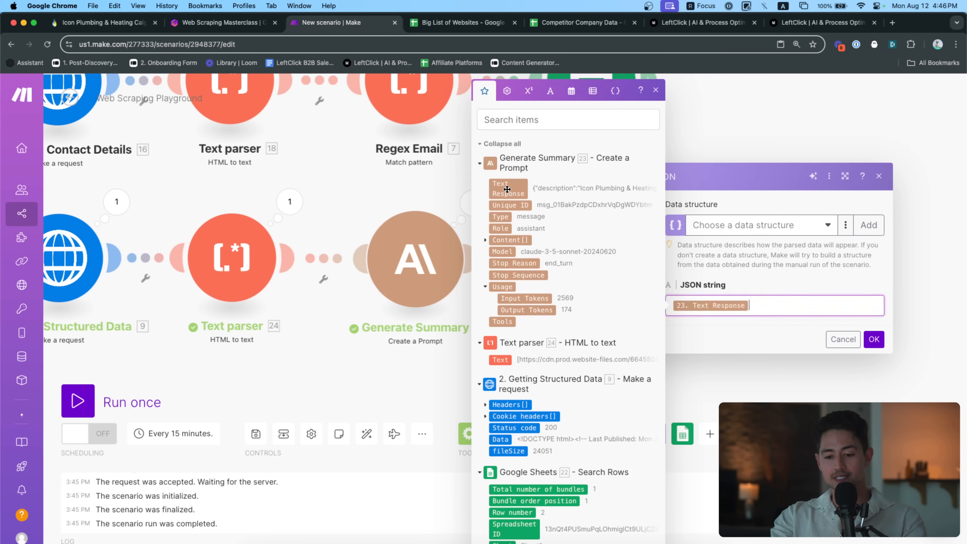
{"action": "left_click", "coordinate": [874, 339]}
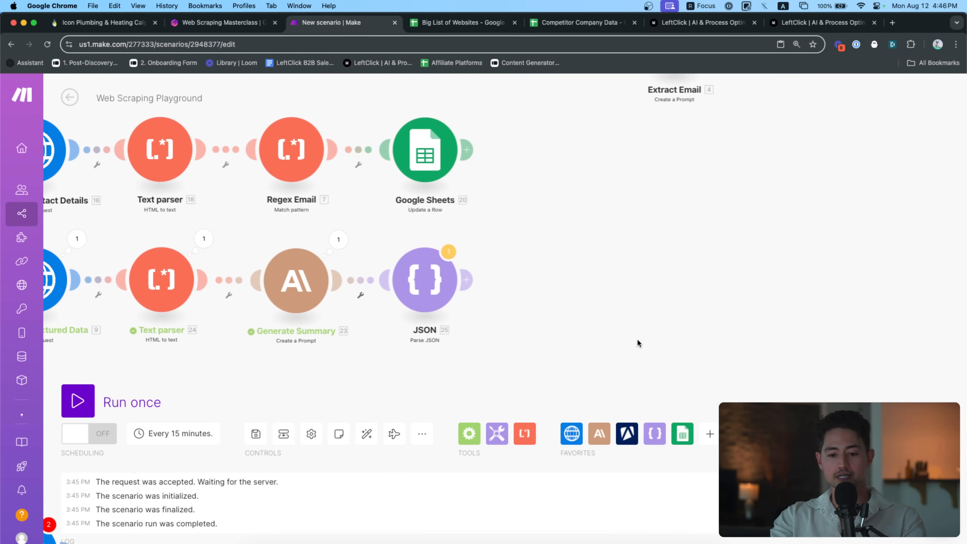
Paste a copy of the Google Sheets Update a Row module beside the JSON step, unlinked
{"action": "key", "text": "super+v"}
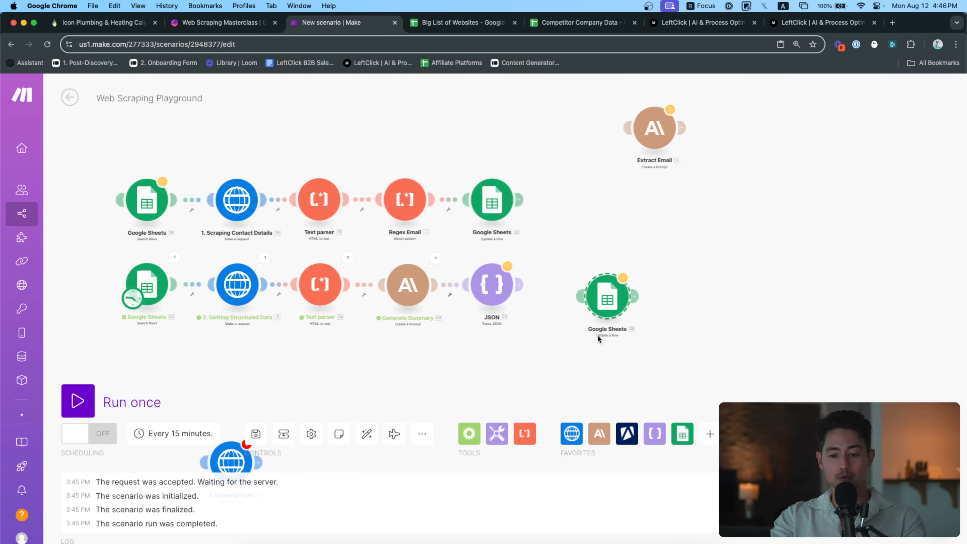
{"action": "scroll", "coordinate": [596, 335], "scroll_direction": "up", "scroll_amount": 5}
{"action": "left_click_drag", "start_coordinate": [619, 275], "coordinate": [572, 253]}
{"action": "left_click", "coordinate": [513, 247]}
{"action": "left_click", "coordinate": [526, 266]}
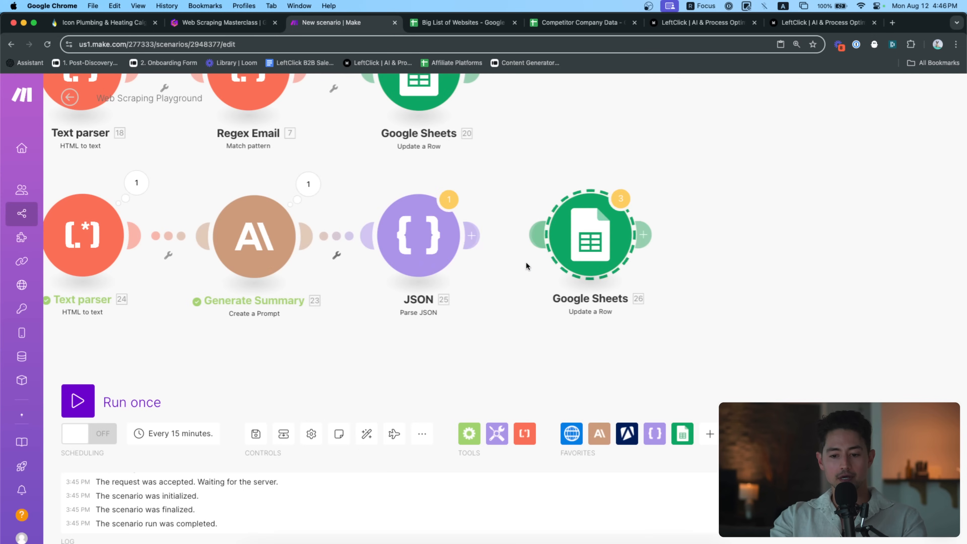
Run the scenario, verify JSON splits description and valueProps, and link Update a Row after JSON
{"action": "left_click", "coordinate": [118, 398]}
{"action": "left_click_drag", "start_coordinate": [616, 326], "coordinate": [519, 323]}
{"action": "scroll", "coordinate": [509, 318], "scroll_direction": "up", "scroll_amount": 5}
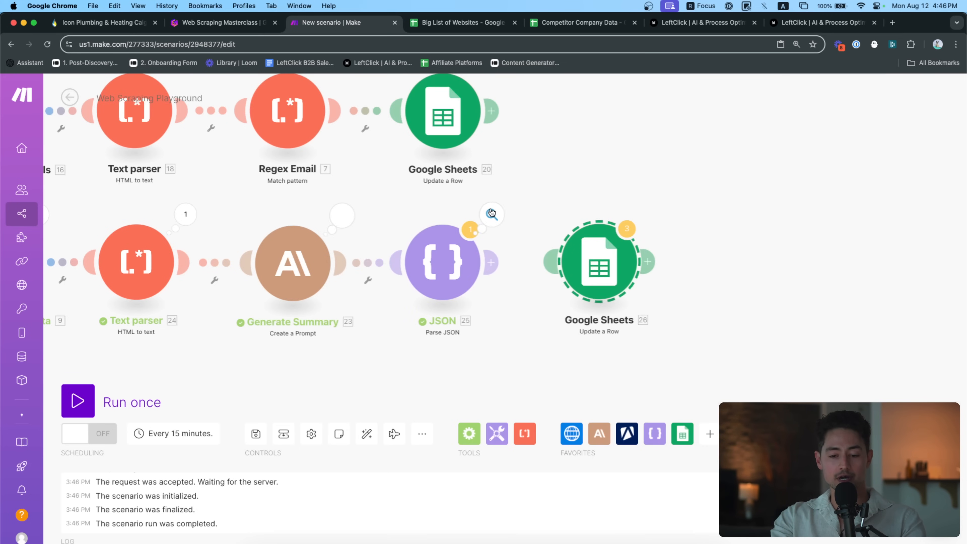
{"action": "left_click", "coordinate": [491, 213]}
{"action": "scroll", "coordinate": [657, 345], "scroll_direction": "down", "scroll_amount": 3}
{"action": "scroll", "coordinate": [716, 357], "scroll_direction": "up", "scroll_amount": 5}
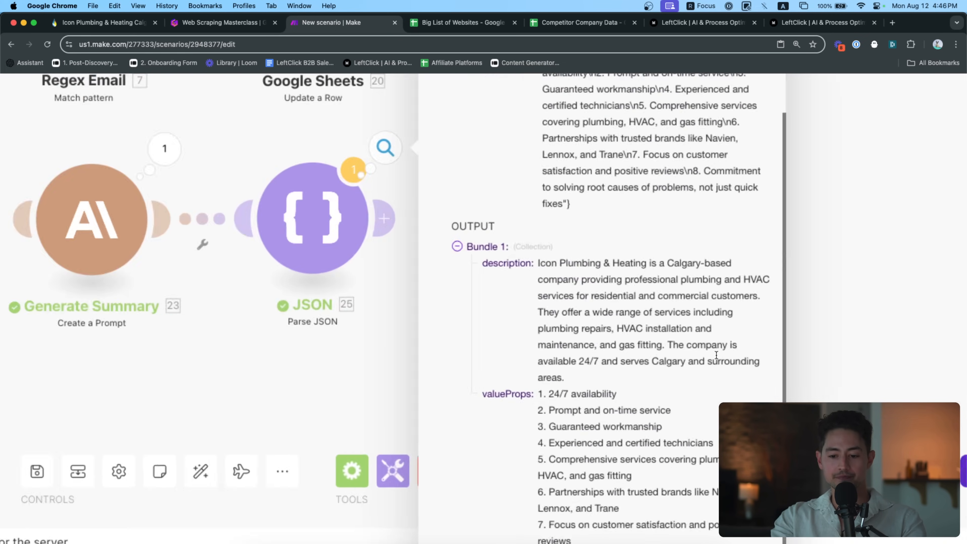
{"action": "scroll", "coordinate": [716, 358], "scroll_direction": "down", "scroll_amount": 4}
{"action": "scroll", "coordinate": [716, 355], "scroll_direction": "down", "scroll_amount": 3}
{"action": "scroll", "coordinate": [716, 358], "scroll_direction": "down", "scroll_amount": 5}
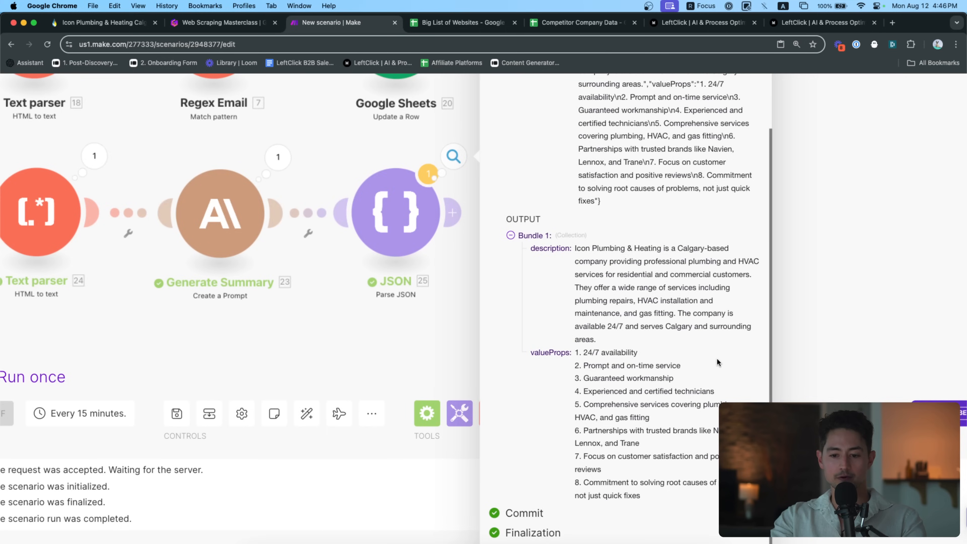
{"action": "left_click", "coordinate": [483, 351]}
{"action": "left_click", "coordinate": [550, 267]}
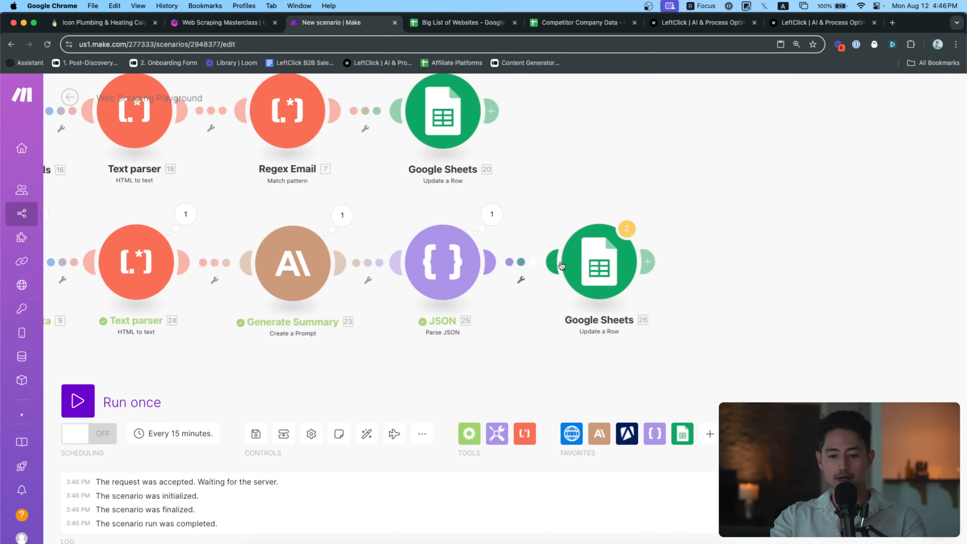
Type bold headers 'Description' in C1 and 'Value Propositions' in D1 of Big List of Websites
{"action": "left_click", "coordinate": [463, 23]}
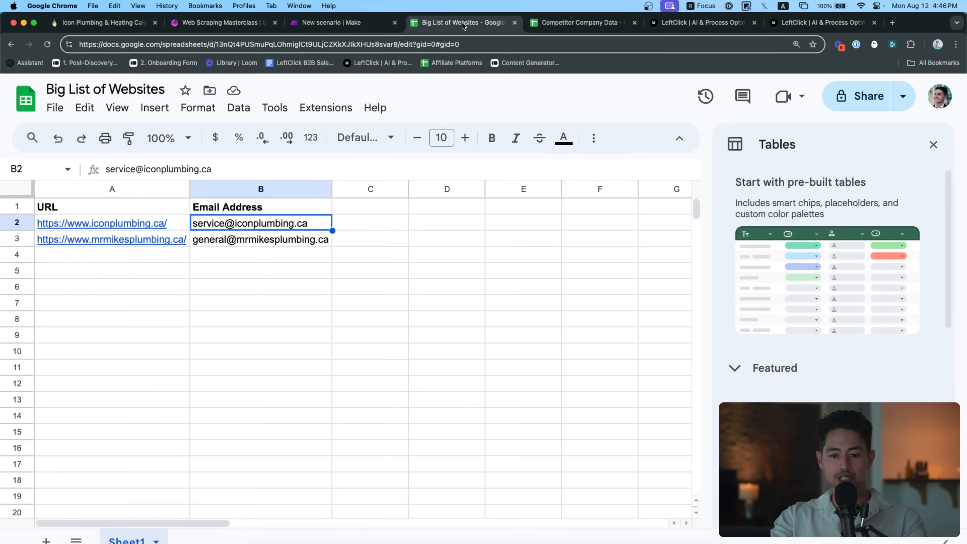
{"action": "left_click", "coordinate": [348, 208]}
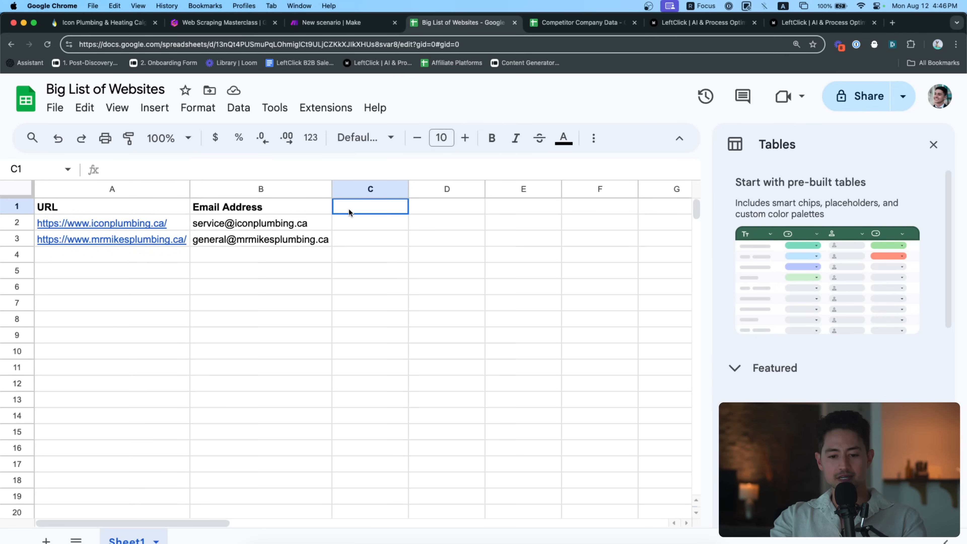
{"action": "type", "text": "Description"}
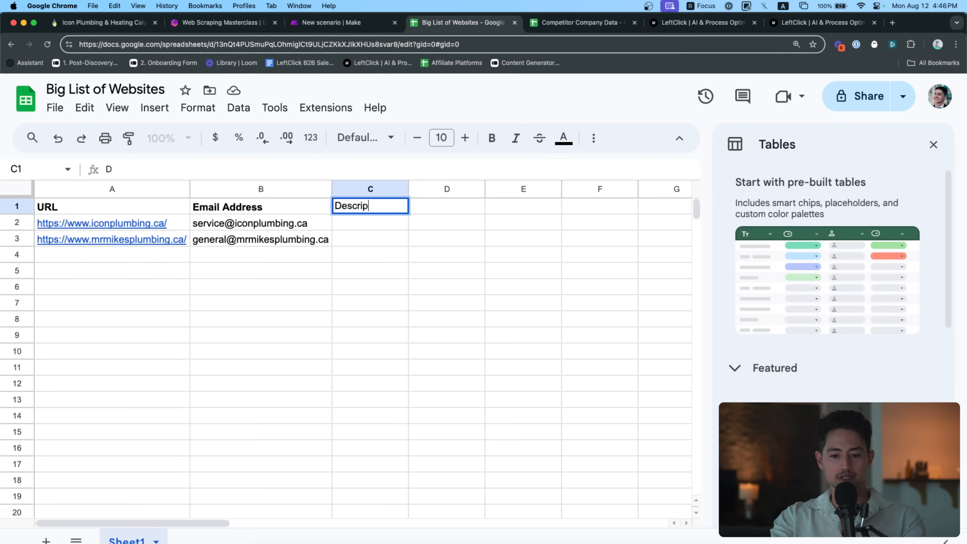
{"action": "key", "text": "Return"}
{"action": "key", "text": "Up"}
{"action": "key", "text": "ctrl+b"}
{"action": "key", "text": "Right"}
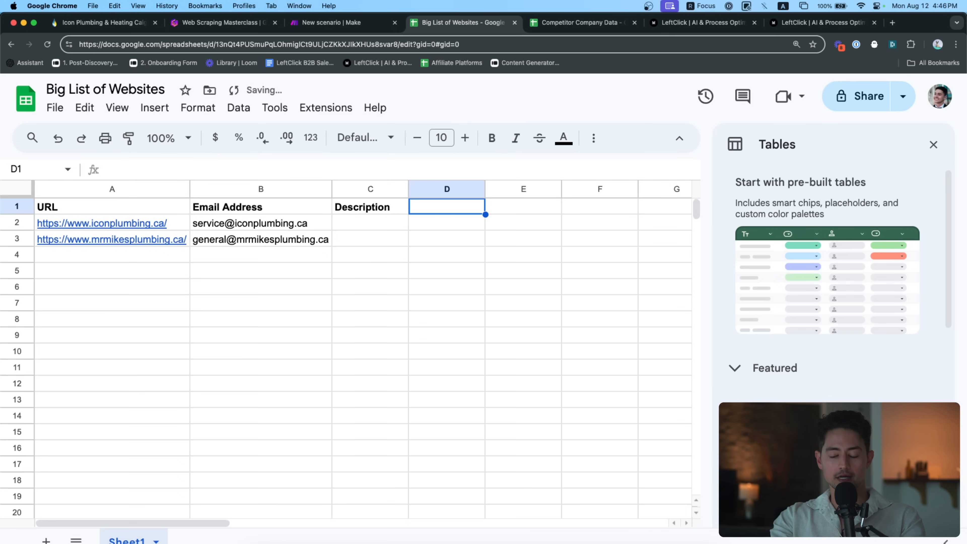
{"action": "type", "text": "Value Propositions"}
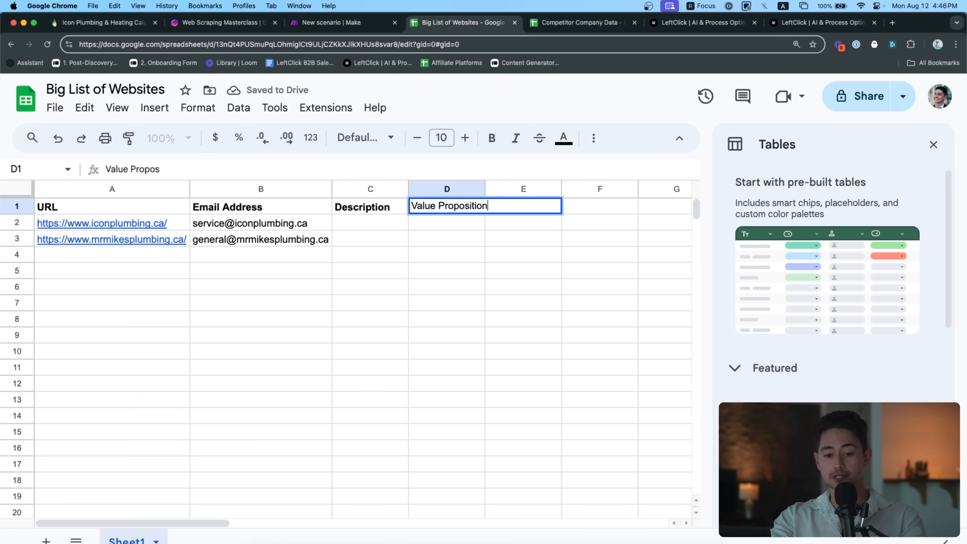
{"action": "key", "text": "Return"}
{"action": "key", "text": "Up"}
{"action": "key", "text": "ctrl+b"}
{"action": "left_click", "coordinate": [350, 23]}
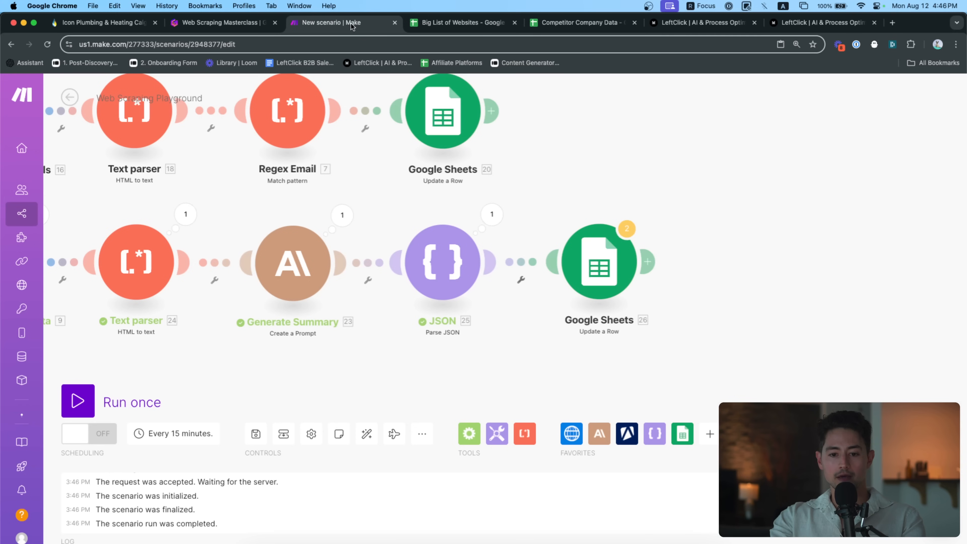
In Update a Row, map the Search Rows row number and clear the Email Address (B) mapping
{"action": "left_click", "coordinate": [599, 246]}
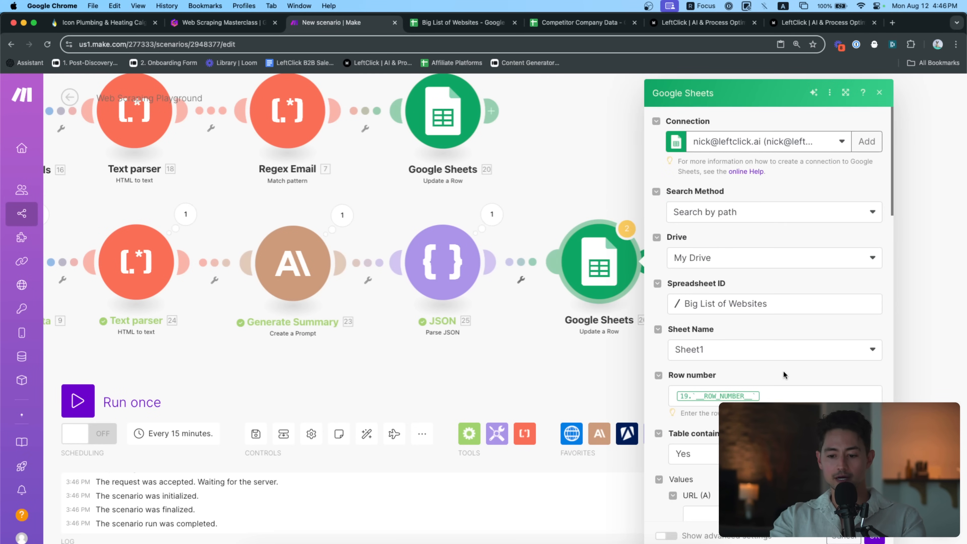
{"action": "left_click", "coordinate": [784, 395]}
{"action": "key", "text": "BackSpace"}
{"action": "scroll", "coordinate": [589, 349], "scroll_direction": "down", "scroll_amount": 5}
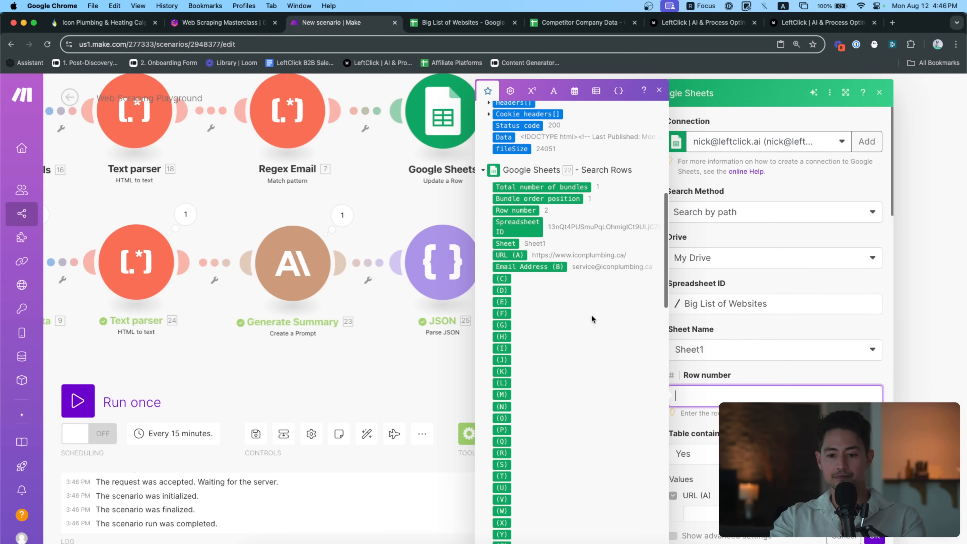
{"action": "left_click", "coordinate": [515, 210]}
{"action": "scroll", "coordinate": [788, 313], "scroll_direction": "down", "scroll_amount": 10}
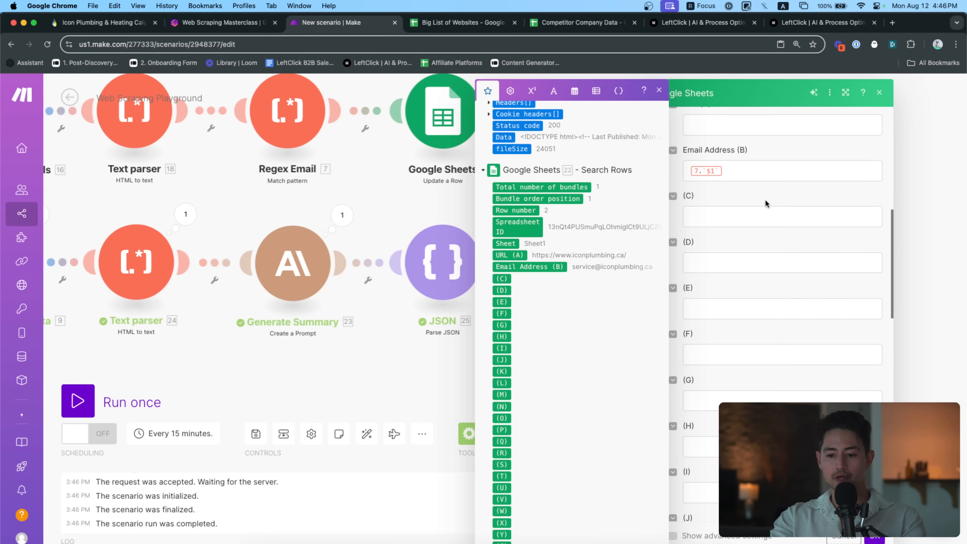
{"action": "left_click", "coordinate": [762, 173]}
{"action": "key", "text": "super+a"}
{"action": "key", "text": "BackSpace"}
Map 25. description into column C and 25. valueProps into column D
{"action": "scroll", "coordinate": [795, 234], "scroll_direction": "up", "scroll_amount": 3}
{"action": "left_click", "coordinate": [755, 325]}
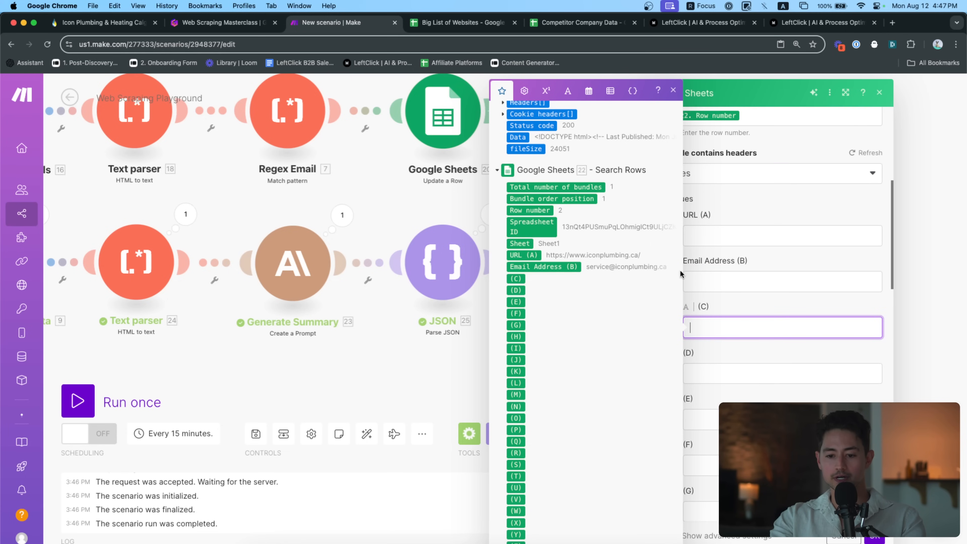
{"action": "scroll", "coordinate": [631, 244], "scroll_direction": "up", "scroll_amount": 10}
{"action": "left_click", "coordinate": [532, 177]}
{"action": "left_click", "coordinate": [726, 377]}
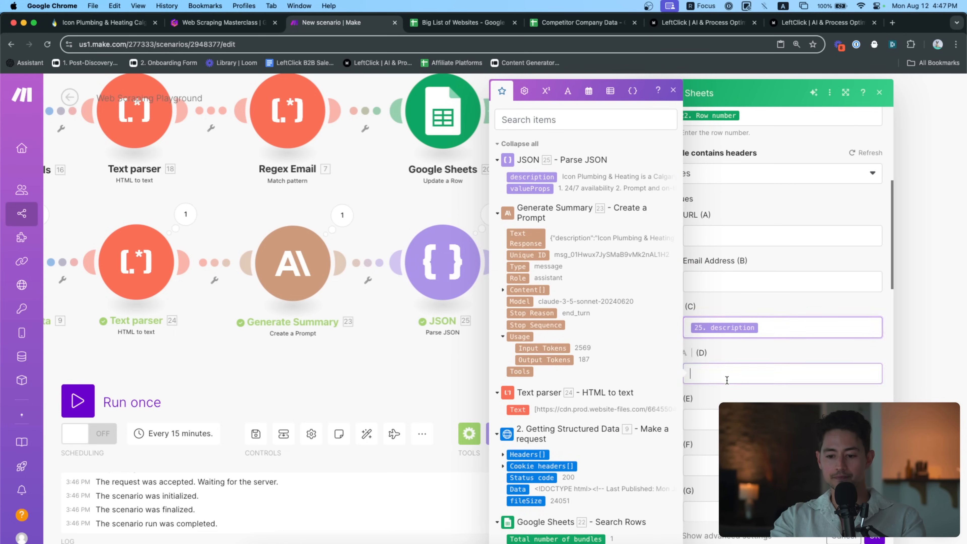
{"action": "left_click", "coordinate": [529, 188]}
{"action": "left_click", "coordinate": [730, 265]}
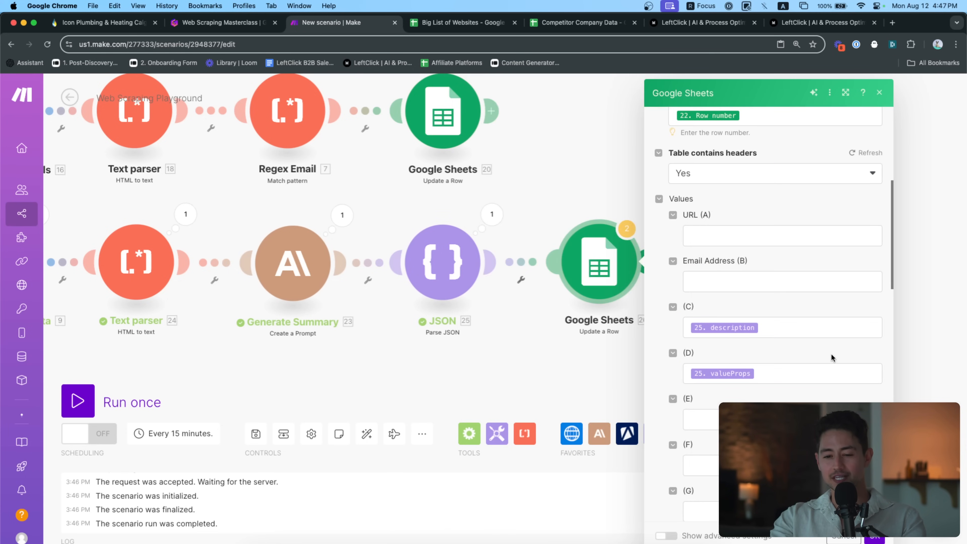
{"action": "scroll", "coordinate": [831, 354], "scroll_direction": "up", "scroll_amount": 5}
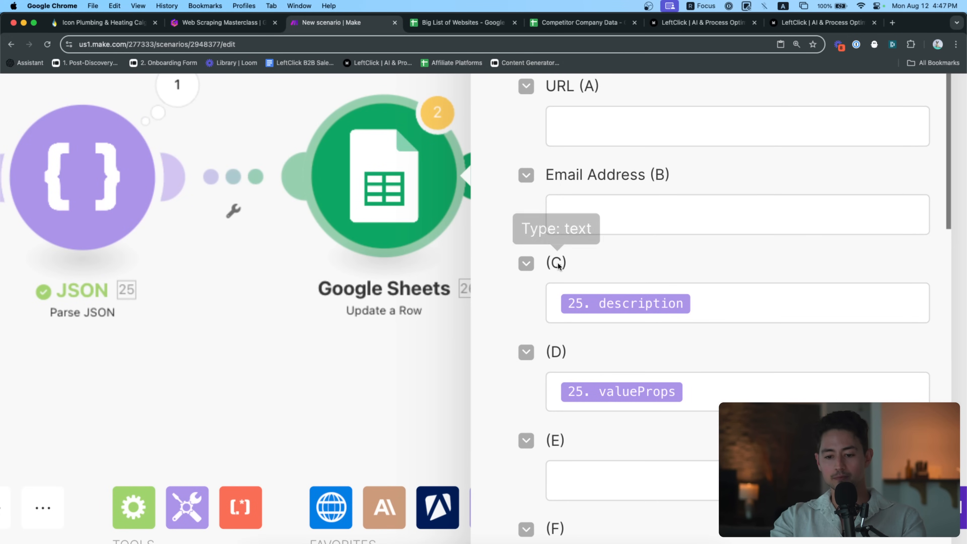
{"action": "scroll", "coordinate": [656, 305], "scroll_direction": "down", "scroll_amount": 1}
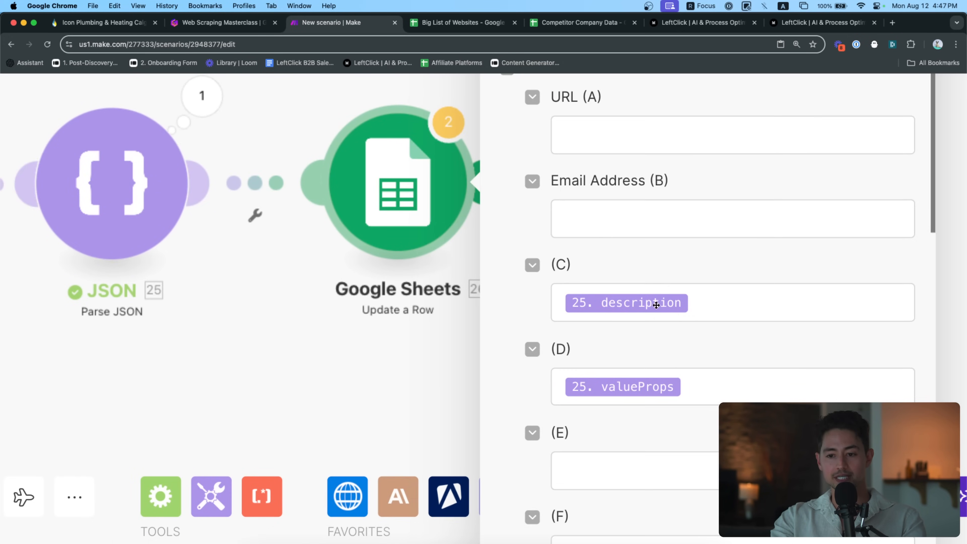
{"action": "scroll", "coordinate": [656, 304], "scroll_direction": "down", "scroll_amount": 3}
Confirm in the spreadsheet that Description and Value Propositions are columns C and D
{"action": "left_click", "coordinate": [462, 23]}
{"action": "left_click", "coordinate": [375, 190]}
{"action": "left_click", "coordinate": [433, 190]}
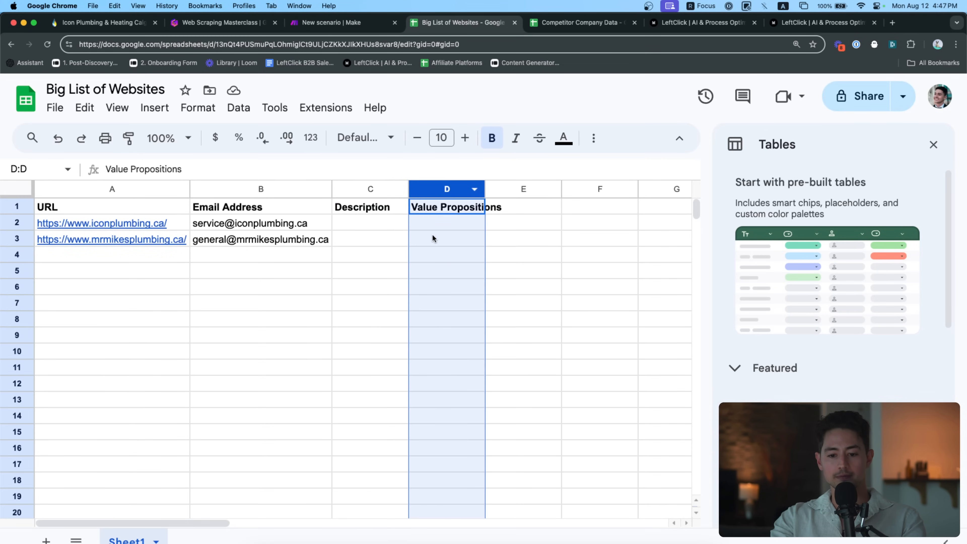
{"action": "left_click", "coordinate": [434, 232]}
{"action": "key", "text": "ctrl+shift+Tab"}
Save the Update a Row settings and set Search Rows' maximum returned rows to 2
{"action": "scroll", "coordinate": [869, 495], "scroll_direction": "down", "scroll_amount": 1}
{"action": "left_click", "coordinate": [870, 538]}
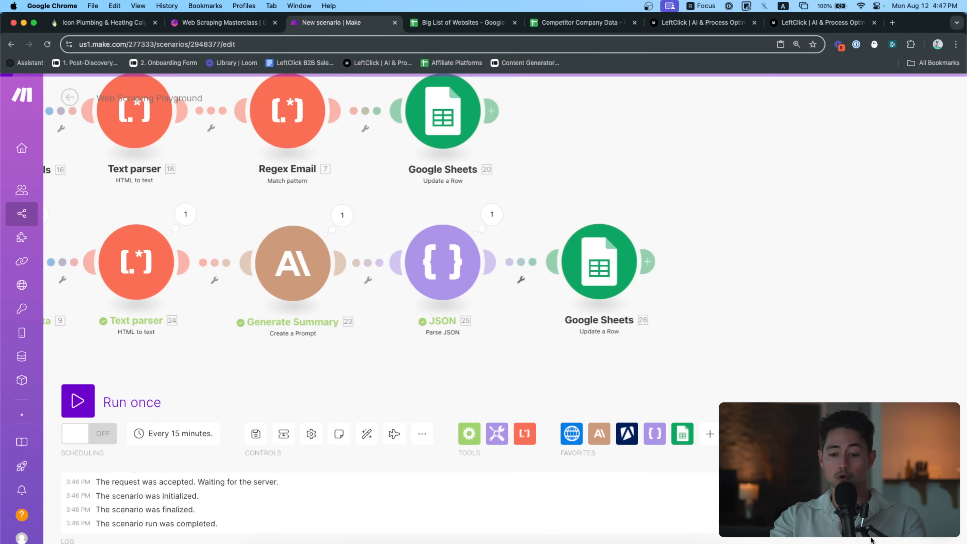
{"action": "scroll", "coordinate": [792, 367], "scroll_direction": "left", "scroll_amount": 5}
{"action": "scroll", "coordinate": [351, 315], "scroll_direction": "left", "scroll_amount": 4}
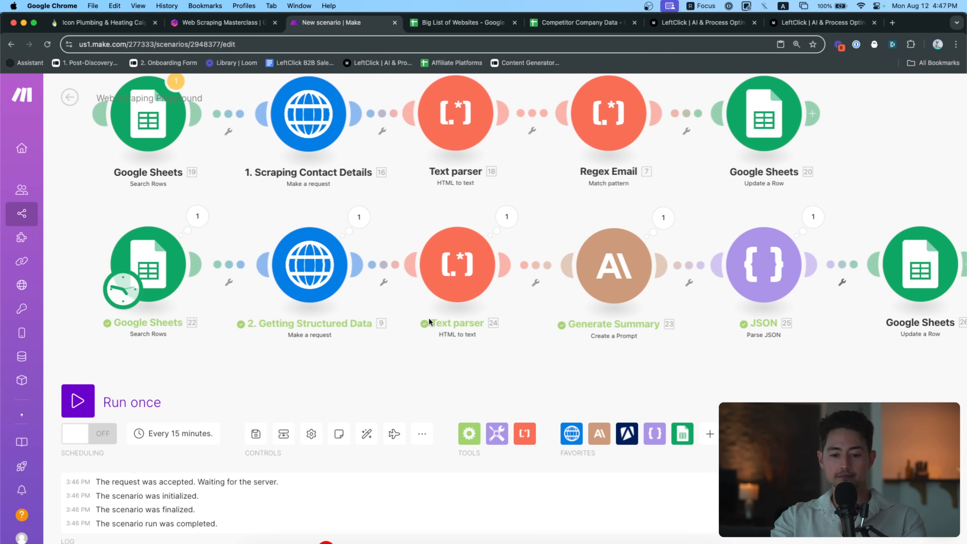
{"action": "left_click", "coordinate": [167, 272]}
{"action": "left_click", "coordinate": [360, 486]}
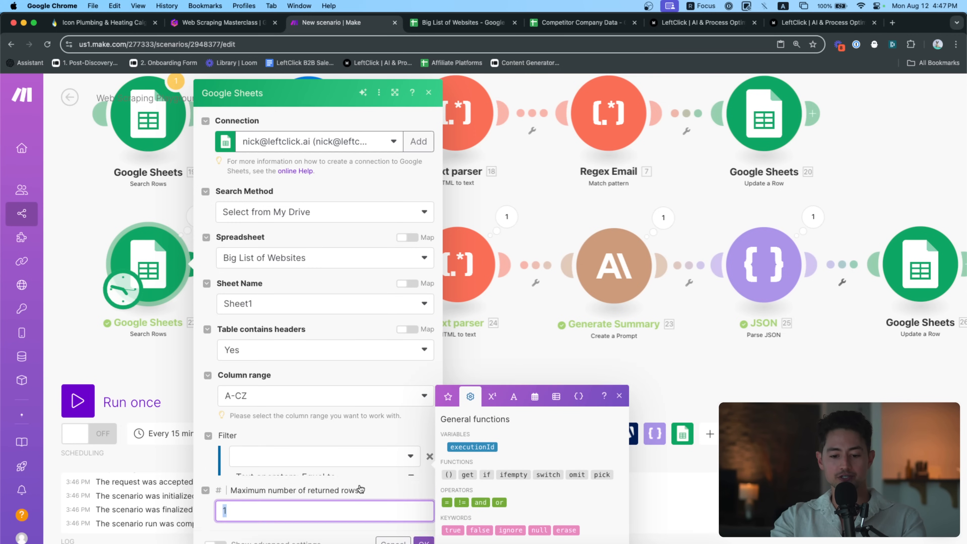
{"action": "key", "text": "BackSpace"}
{"action": "type", "text": "2"}
{"action": "left_click", "coordinate": [424, 535]}
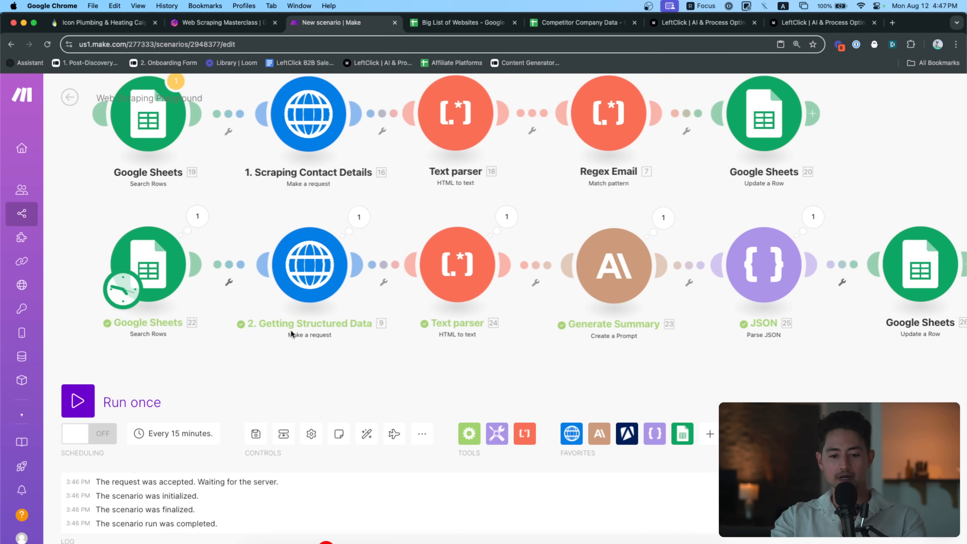
Run the scenario once and check the Big List of Websites sheet for results
{"action": "left_click", "coordinate": [129, 399]}
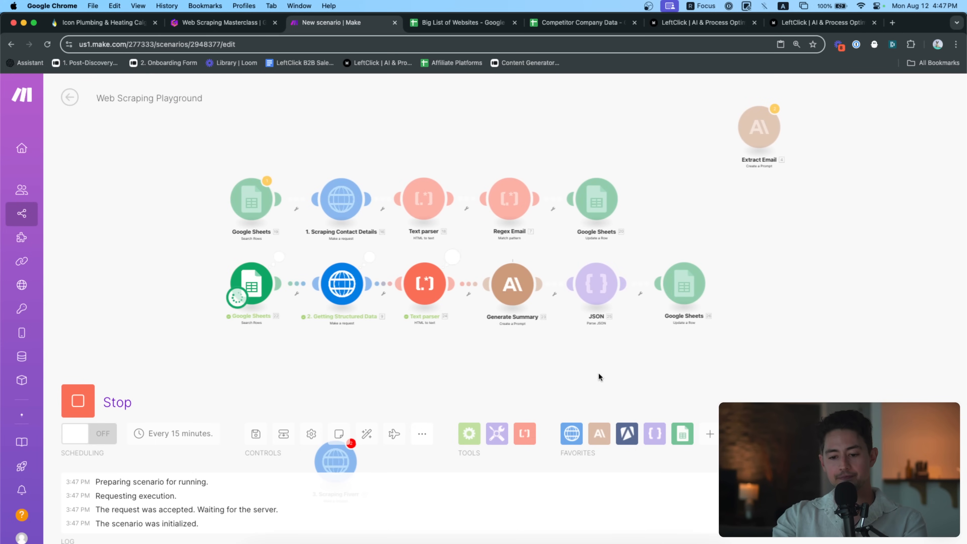
{"action": "scroll", "coordinate": [658, 325], "scroll_direction": "up", "scroll_amount": 3}
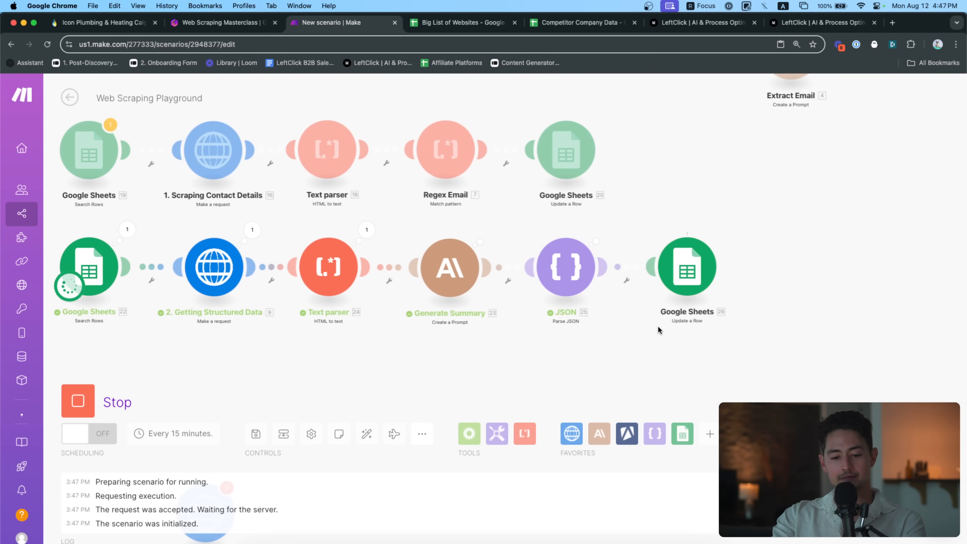
{"action": "left_click_drag", "start_coordinate": [678, 332], "coordinate": [650, 332]}
{"action": "left_click", "coordinate": [482, 21]}
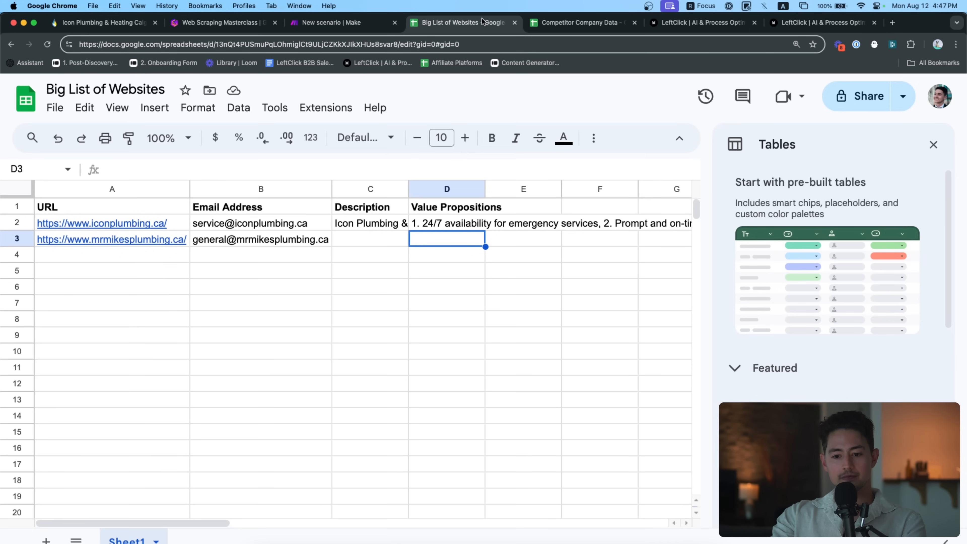
Widen the Description column C moderately, undoing a full auto-fit
{"action": "left_click", "coordinate": [454, 222]}
{"action": "left_click_drag", "start_coordinate": [409, 189], "coordinate": [417, 190]}
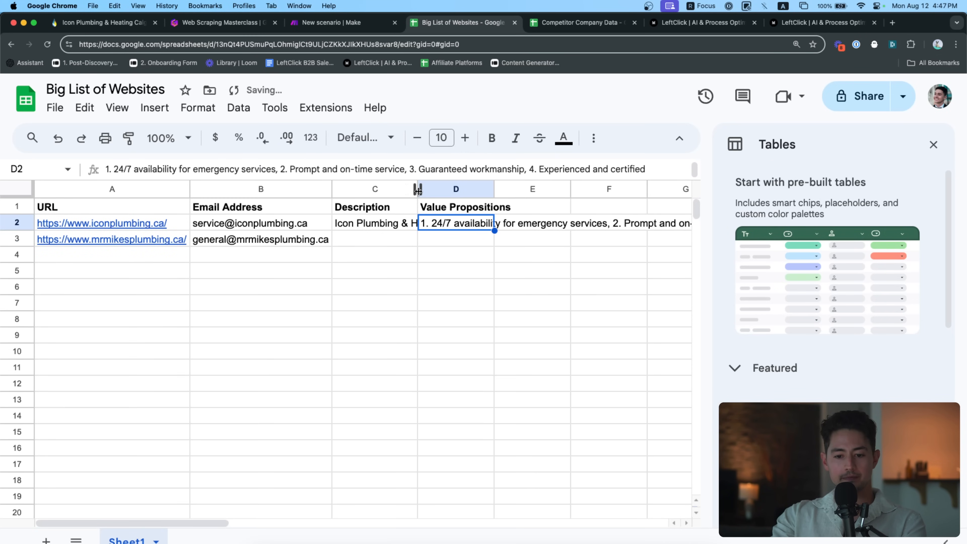
{"action": "double_click", "coordinate": [418, 190]}
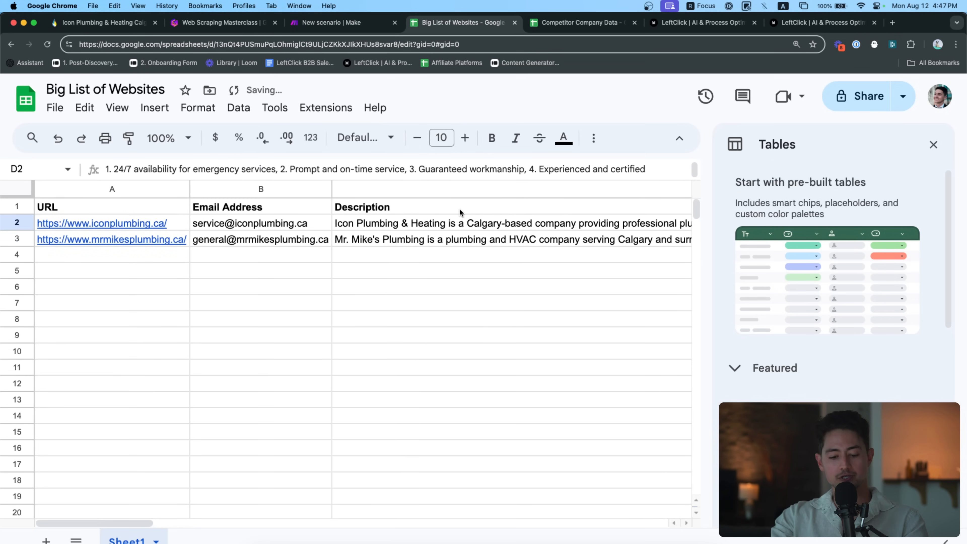
{"action": "key", "text": "super+z"}
{"action": "left_click_drag", "start_coordinate": [423, 190], "coordinate": [522, 189]}
Compare both plumbing sites' descriptions and value propositions in C2:D3 via the formula bar
{"action": "left_click", "coordinate": [436, 228]}
{"action": "key", "text": "Down"}
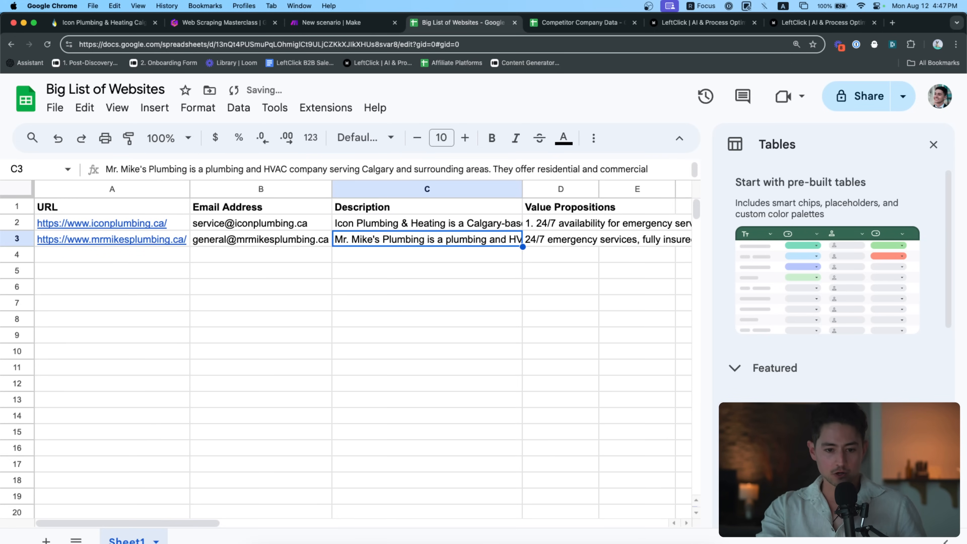
{"action": "key", "text": "Up"}
{"action": "key", "text": "Down"}
{"action": "key", "text": "Up"}
{"action": "key", "text": "Right"}
{"action": "key", "text": "Down"}
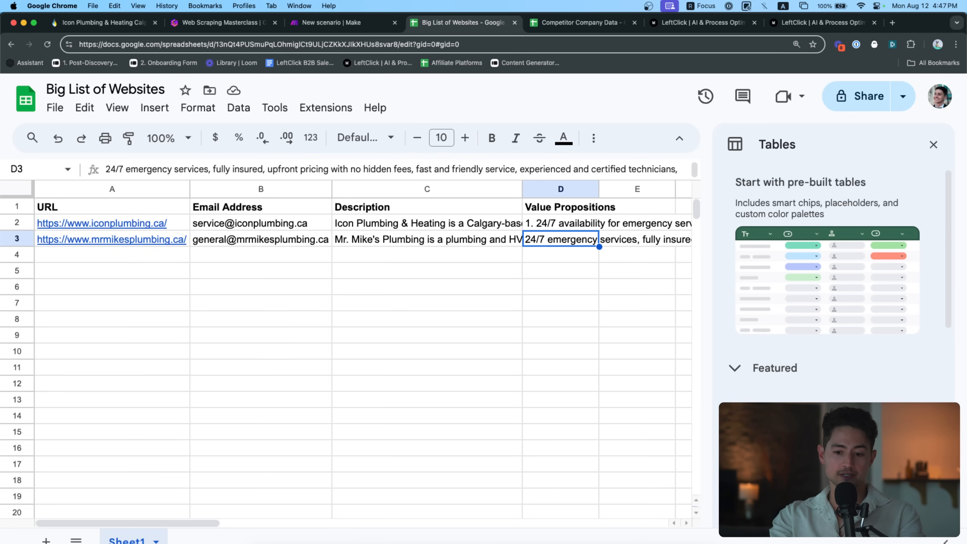
{"action": "key", "text": "Up"}
{"action": "key", "text": "Left"}
{"action": "key", "text": "Right"}
{"action": "key", "text": "Down"}
{"action": "key", "text": "Up"}
{"action": "key", "text": "Down"}
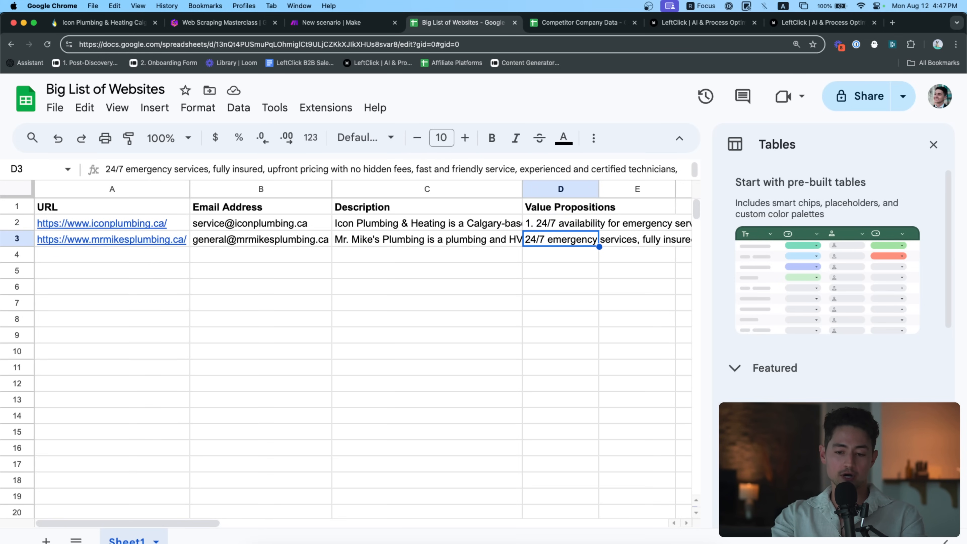
{"action": "key", "text": "Up"}
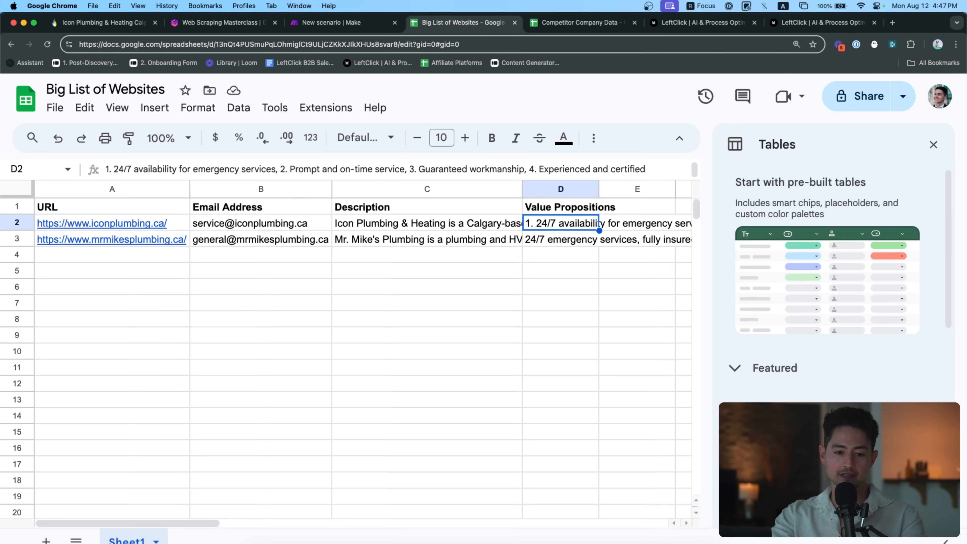
{"action": "key", "text": "Down"}
{"action": "key", "text": "Up"}
{"action": "key", "text": "Down"}
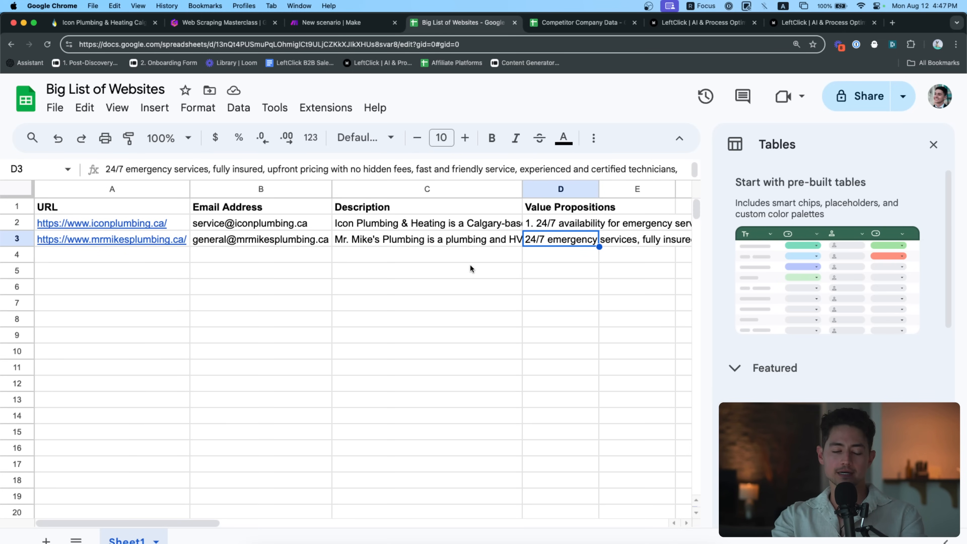
{"action": "scroll", "coordinate": [469, 263], "scroll_direction": "down", "scroll_amount": 1}
{"action": "left_click", "coordinate": [428, 251]}
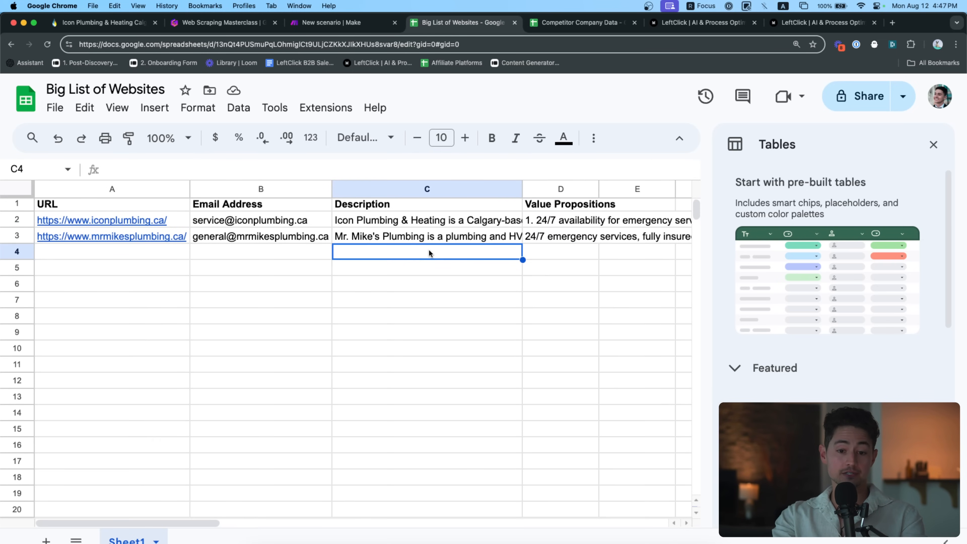
Return to the Make scenario with its modules in view
{"action": "left_click", "coordinate": [329, 28]}
{"action": "scroll", "coordinate": [414, 197], "scroll_direction": "down", "scroll_amount": 2}
{"action": "left_click_drag", "start_coordinate": [414, 197], "coordinate": [501, 197]}
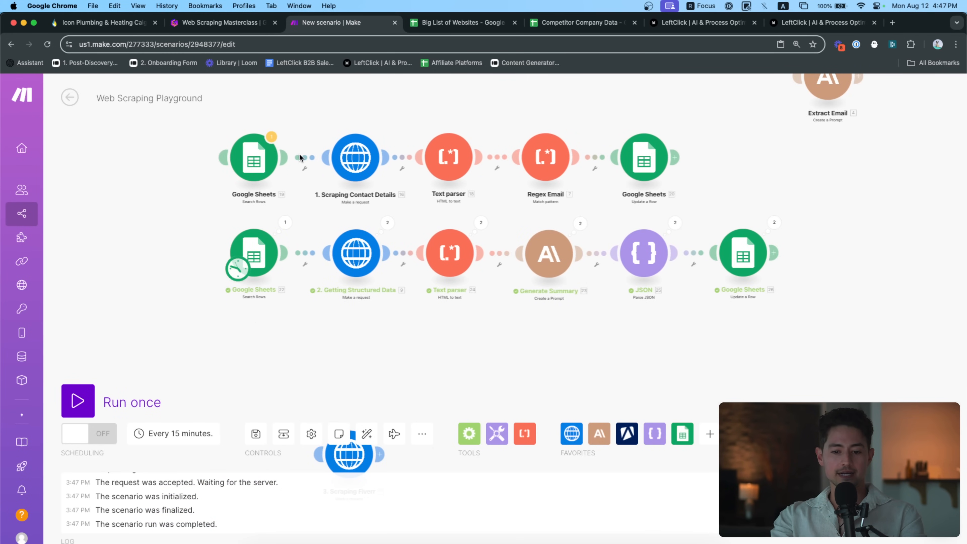
Move the '3. Scraping Fiverr' HTTP module beneath the second route, deleting the stray pasted copy
{"action": "left_click", "coordinate": [214, 23]}
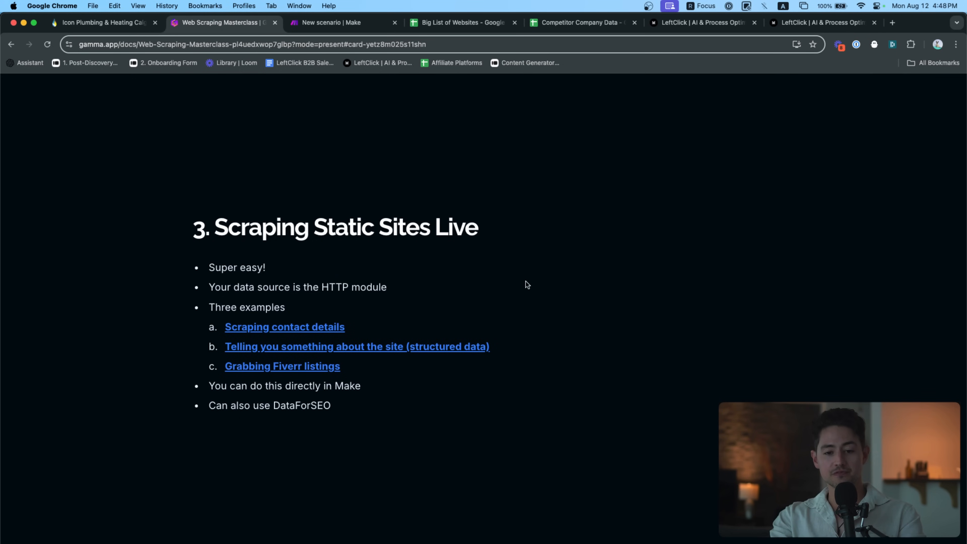
{"action": "key", "text": "ctrl+Tab"}
{"action": "left_click_drag", "start_coordinate": [534, 290], "coordinate": [531, 279]}
{"action": "left_click_drag", "start_coordinate": [403, 282], "coordinate": [328, 215]}
{"action": "key", "text": "super+c"}
{"action": "key", "text": "super+v"}
{"action": "left_click_drag", "start_coordinate": [271, 378], "coordinate": [299, 293]}
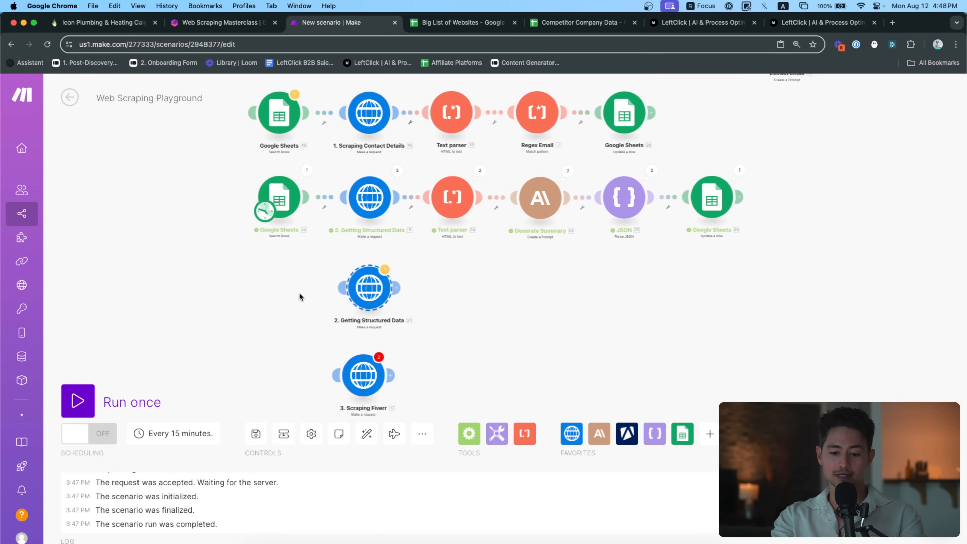
{"action": "key", "text": "BackSpace"}
{"action": "left_click_drag", "start_coordinate": [365, 375], "coordinate": [371, 283]}
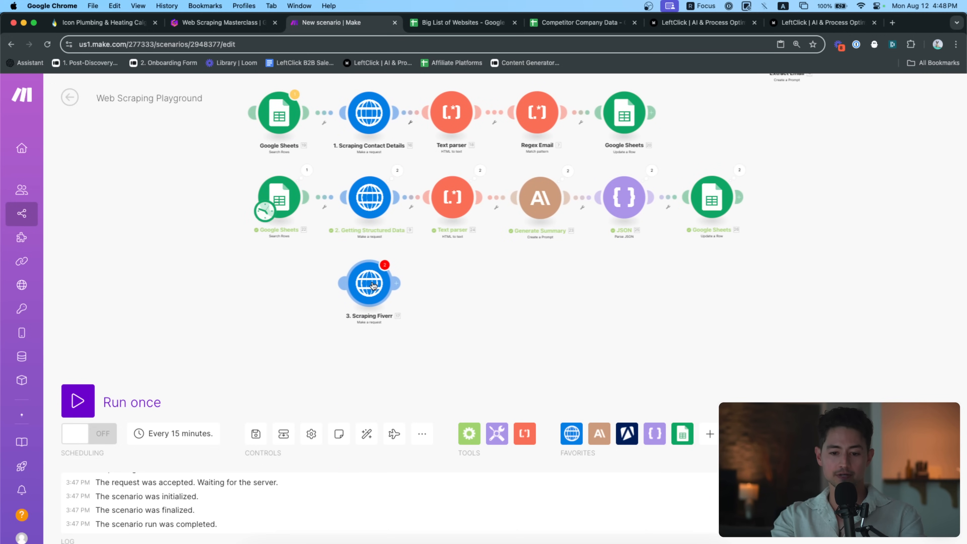
{"action": "scroll", "coordinate": [383, 271], "scroll_direction": "up", "scroll_amount": 2}
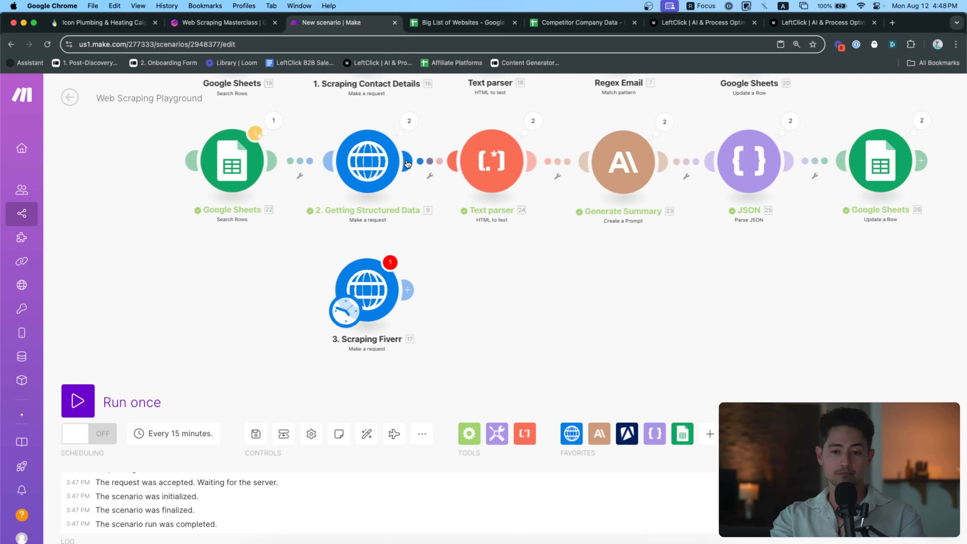
Load fiverr.com in a new browser tab
{"action": "key", "text": "super+t"}
{"action": "type", "text": "fiverr"}
{"action": "key", "text": "Return"}
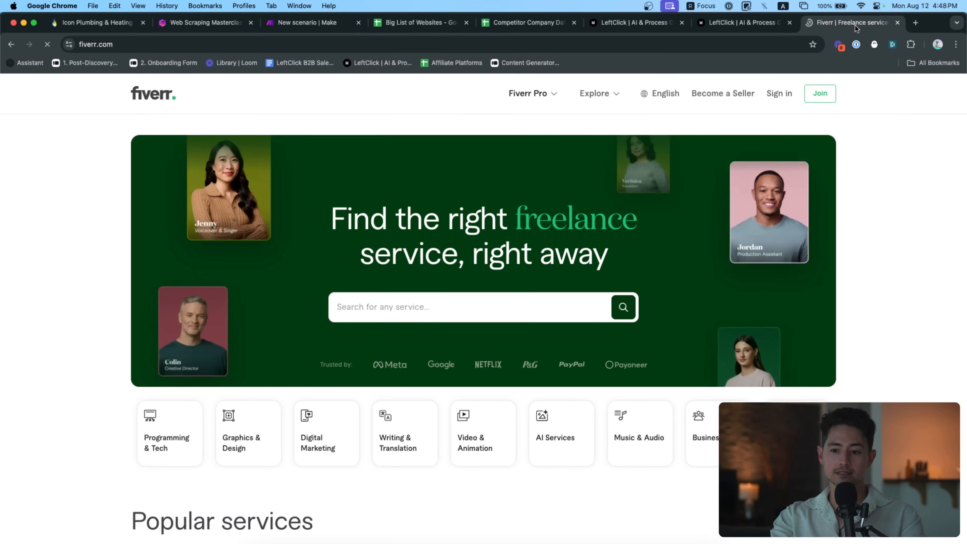
Open Fiverr's Digital Marketing category, dismissing the sign-up and Google sign-in prompts
{"action": "left_click_drag", "start_coordinate": [831, 22], "coordinate": [430, 23]}
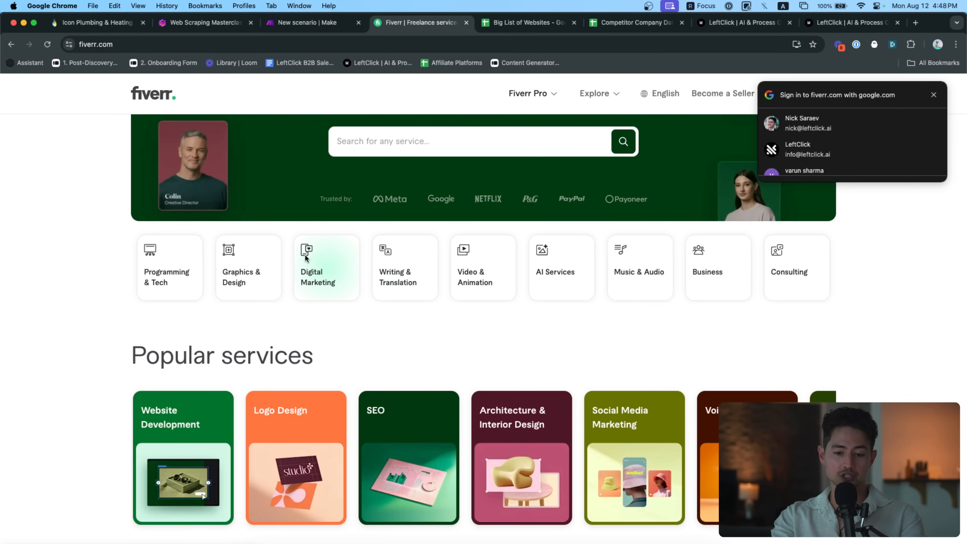
{"action": "left_click", "coordinate": [306, 260]}
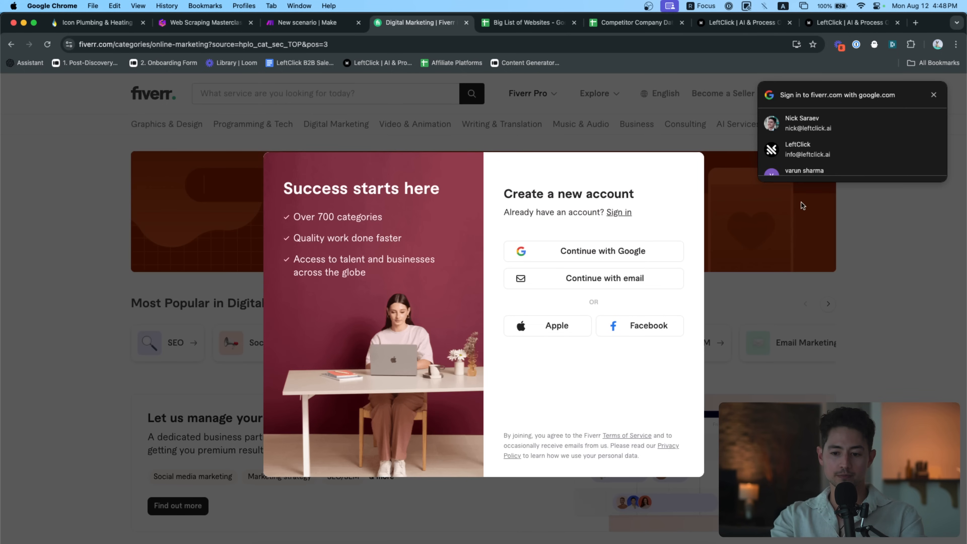
{"action": "left_click", "coordinate": [873, 223]}
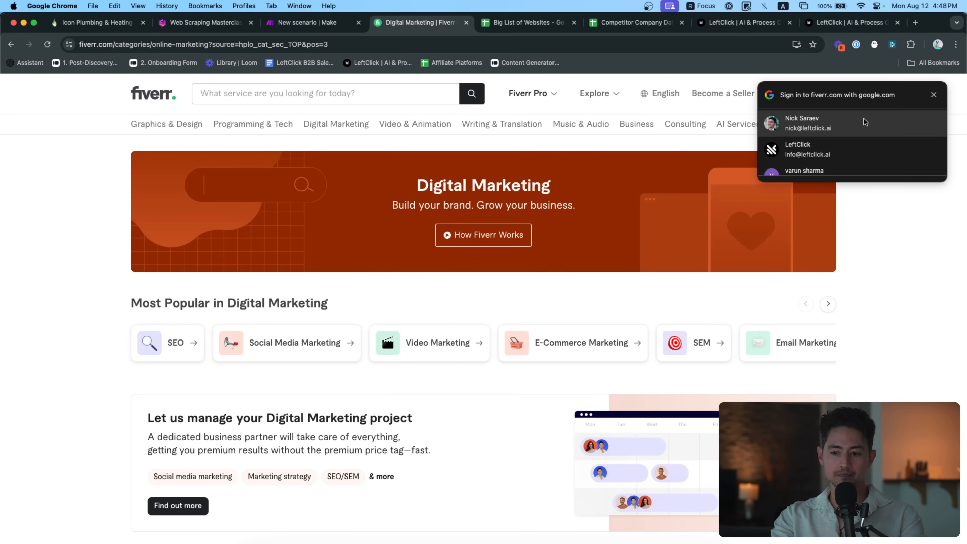
{"action": "left_click", "coordinate": [933, 95]}
{"action": "scroll", "coordinate": [641, 180], "scroll_direction": "down", "scroll_amount": 10}
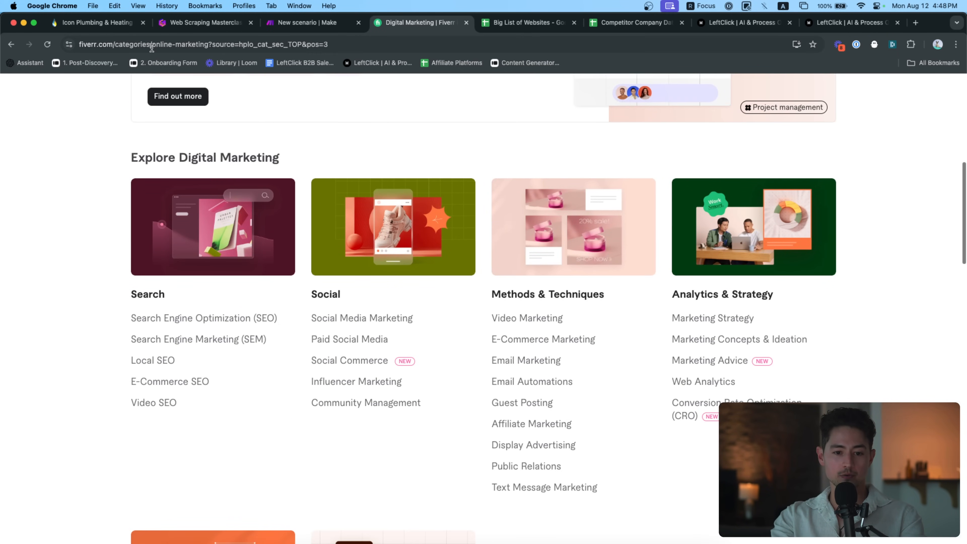
{"action": "scroll", "coordinate": [272, 202], "scroll_direction": "down", "scroll_amount": 10}
{"action": "scroll", "coordinate": [272, 206], "scroll_direction": "up", "scroll_amount": 10}
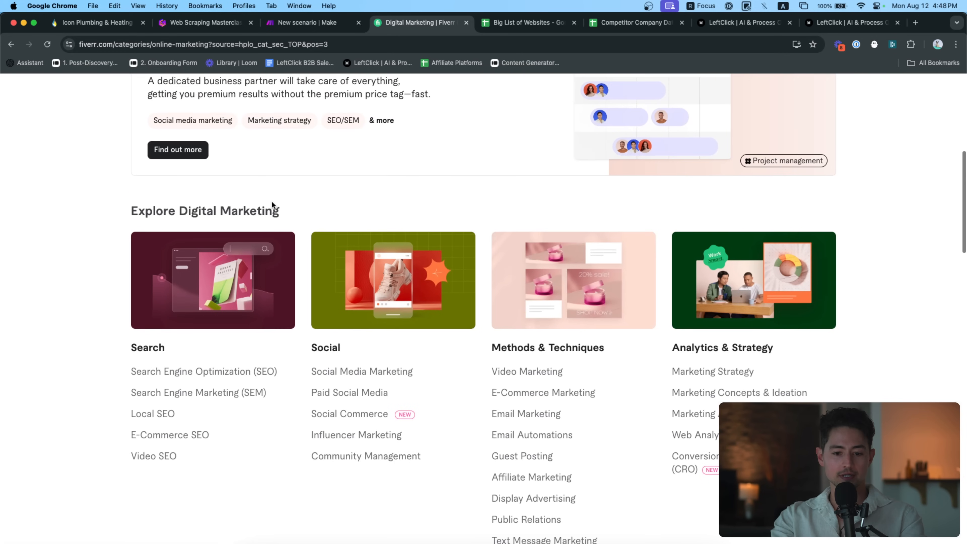
Open the Social Media Marketing listings and copy the page's URL
{"action": "left_click", "coordinate": [328, 376]}
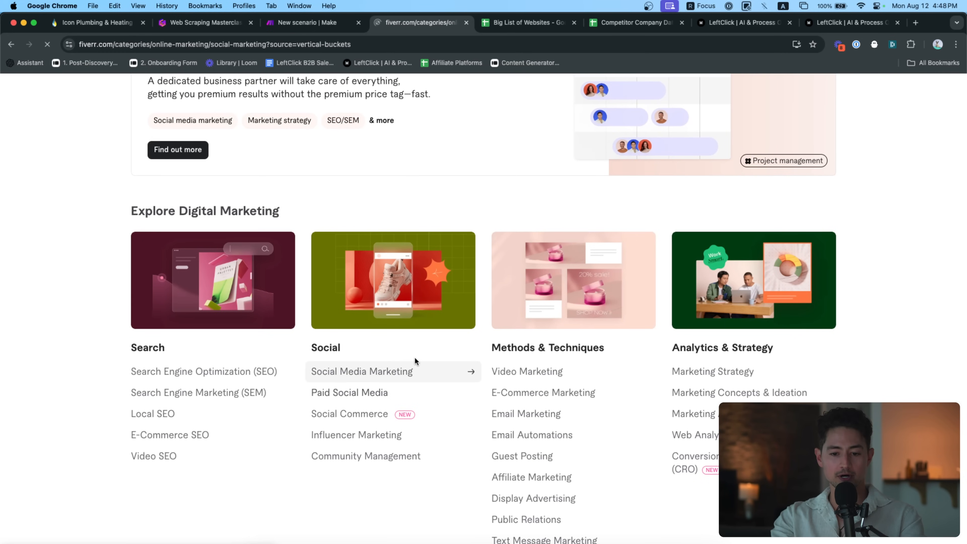
{"action": "scroll", "coordinate": [465, 369], "scroll_direction": "down", "scroll_amount": 15}
{"action": "scroll", "coordinate": [467, 373], "scroll_direction": "up", "scroll_amount": 15}
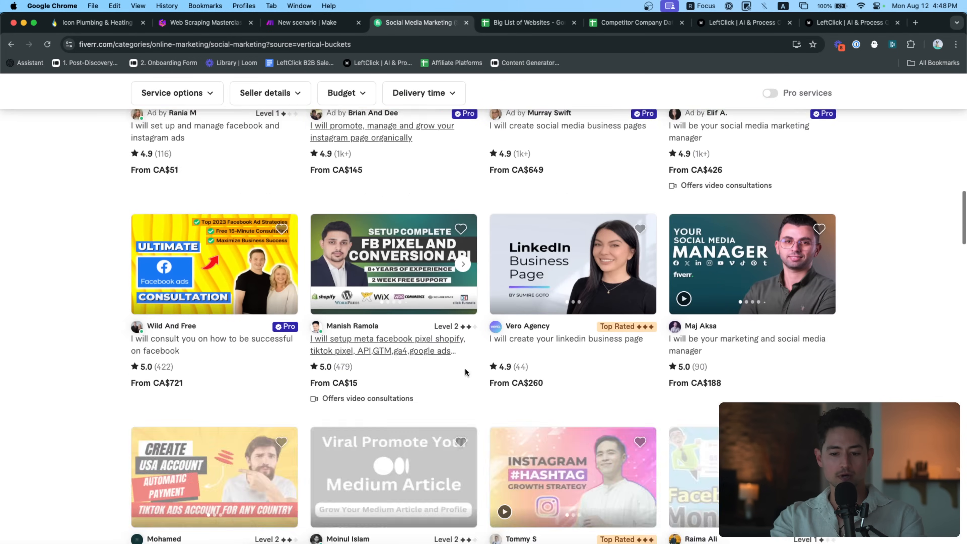
{"action": "scroll", "coordinate": [564, 370], "scroll_direction": "down", "scroll_amount": 3}
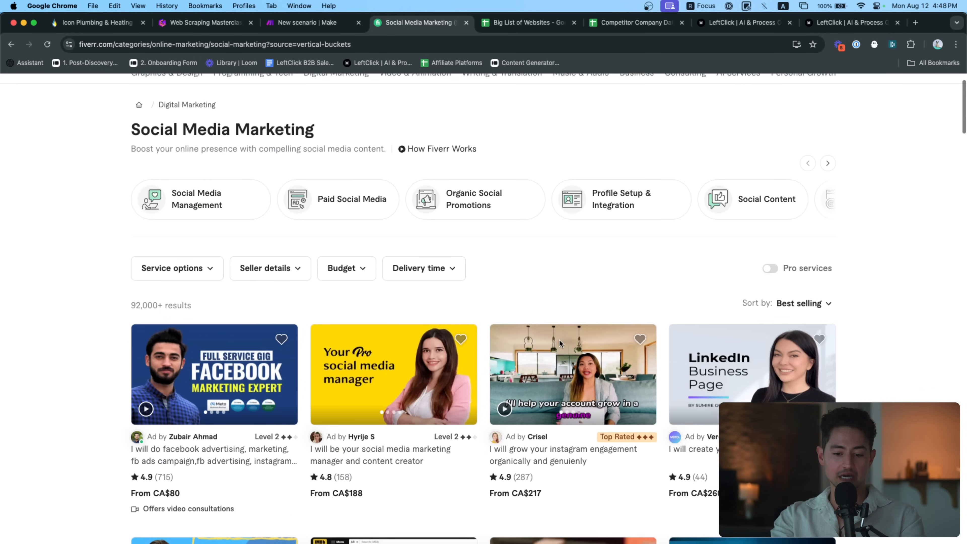
{"action": "left_click", "coordinate": [417, 49]}
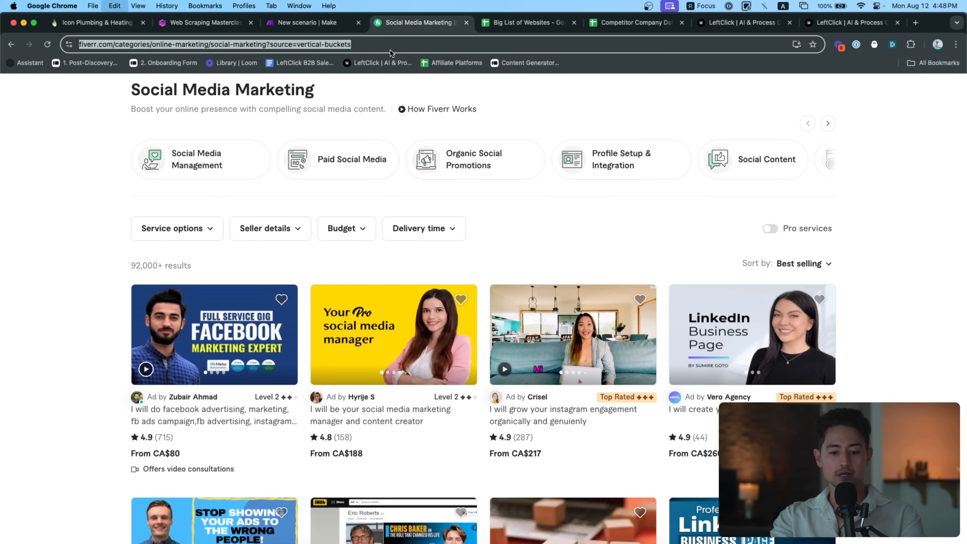
{"action": "left_click", "coordinate": [316, 23]}
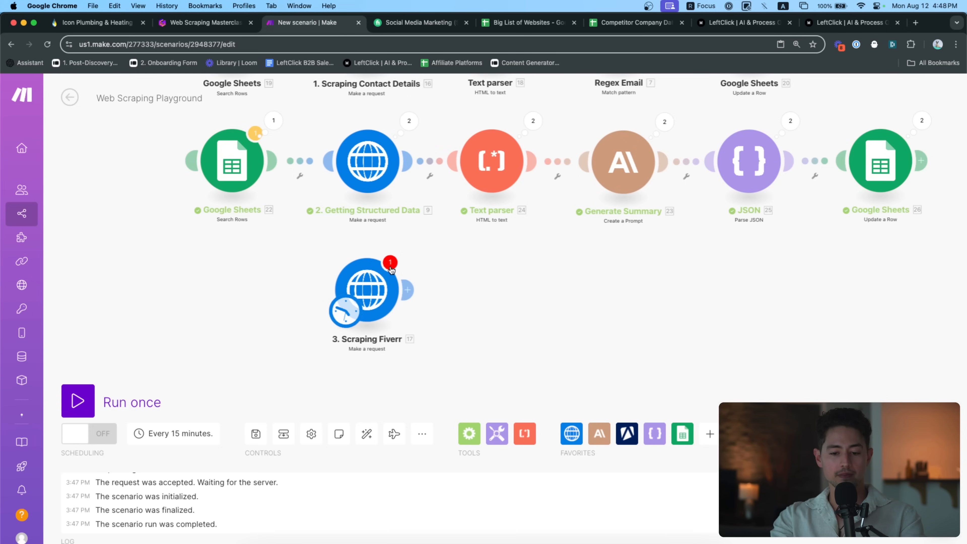
Set the 3. Scraping Fiverr request URL to the Social Media Marketing listings page
{"action": "left_click", "coordinate": [398, 262]}
{"action": "left_click", "coordinate": [502, 179]}
{"action": "key", "text": "BackSpace"}
{"action": "key", "text": "super+v"}
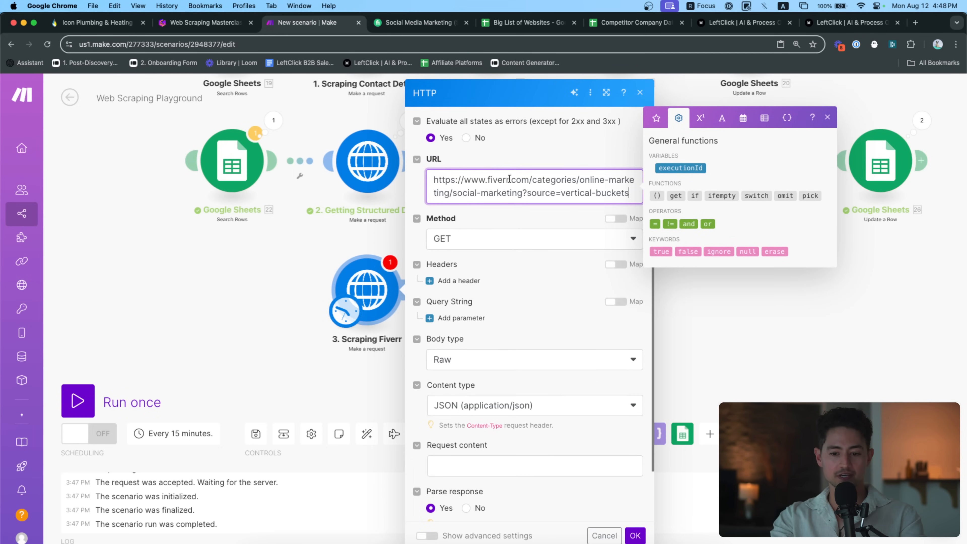
{"action": "scroll", "coordinate": [563, 255], "scroll_direction": "down", "scroll_amount": 3}
{"action": "left_click", "coordinate": [634, 535]}
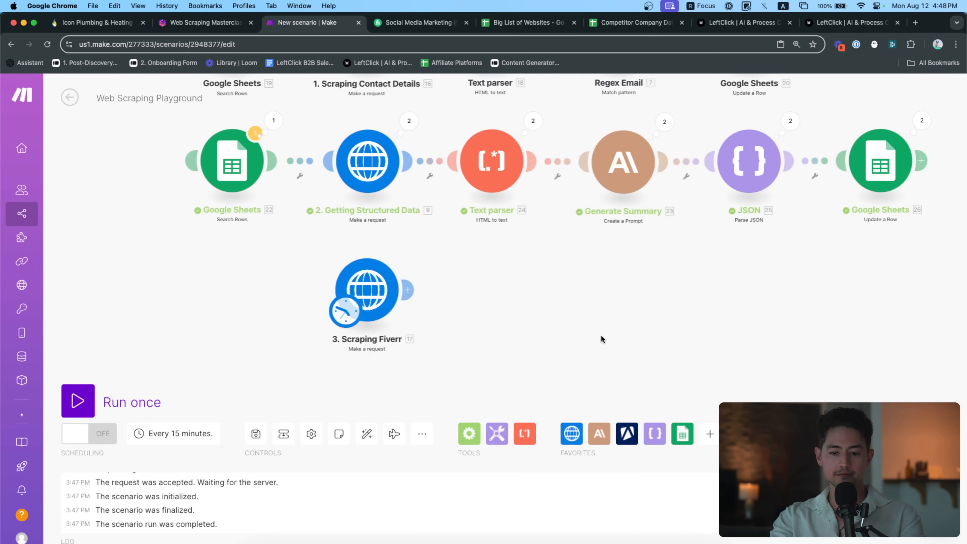
Copy the Text parser module from route two to follow 3. Scraping Fiverr
{"action": "left_click_drag", "start_coordinate": [515, 336], "coordinate": [454, 326]}
{"action": "left_click_drag", "start_coordinate": [387, 205], "coordinate": [314, 126], "text": "shift"}
{"action": "key", "text": "super+c"}
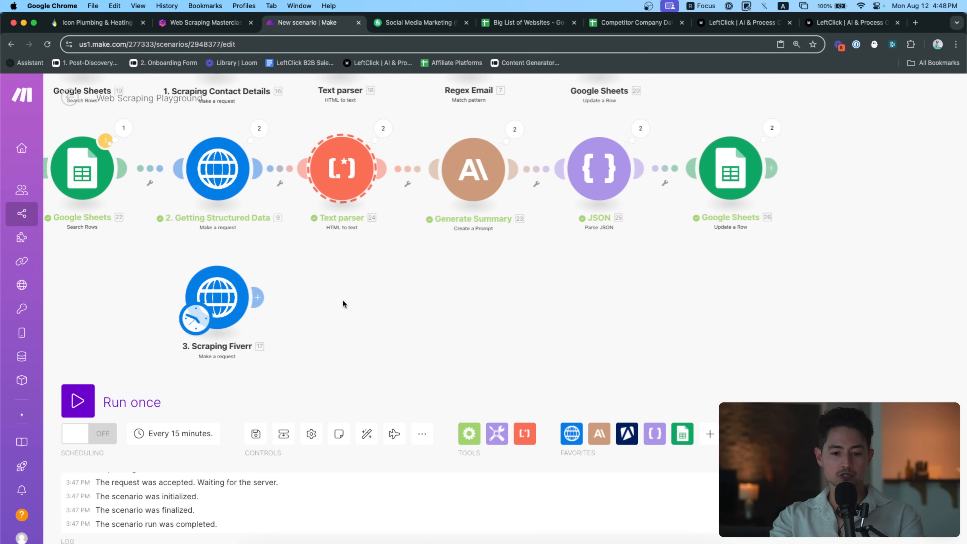
{"action": "key", "text": "super+v"}
{"action": "left_click_drag", "start_coordinate": [398, 385], "coordinate": [389, 260]}
{"action": "scroll", "coordinate": [389, 260], "scroll_direction": "up", "scroll_amount": 3}
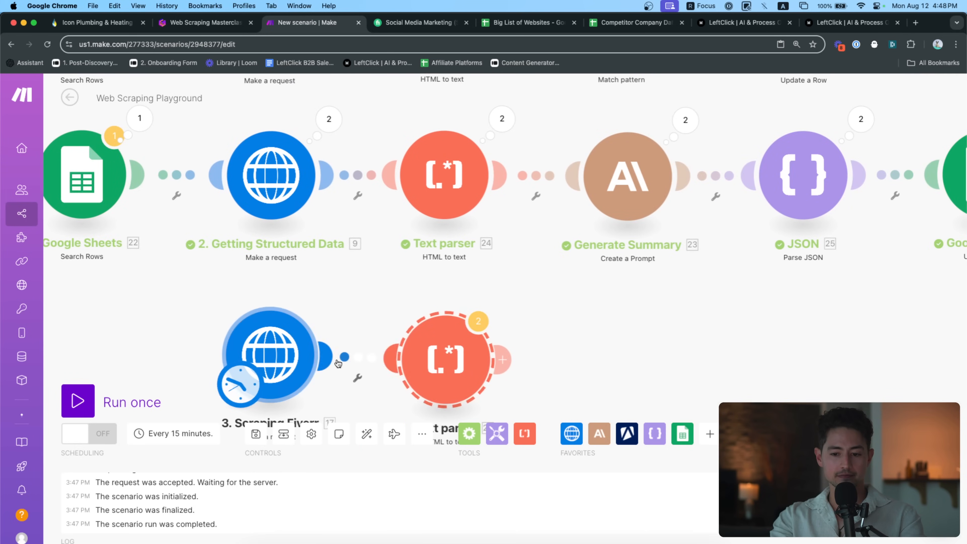
Add a copied Generate Summary module after the new Text parser
{"action": "left_click_drag", "start_coordinate": [734, 255], "coordinate": [583, 132], "text": "shift"}
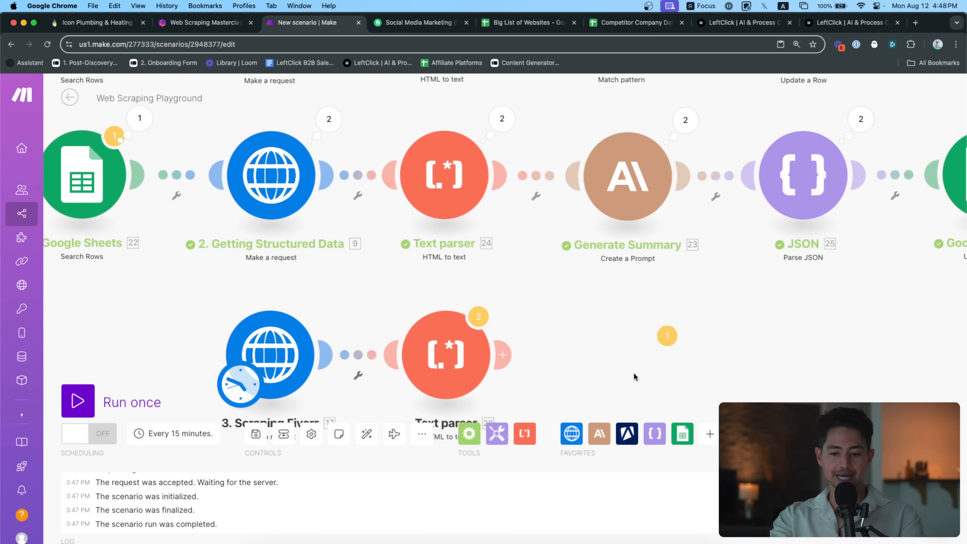
{"action": "key", "text": "super+c"}
{"action": "key", "text": "super+v"}
{"action": "left_click_drag", "start_coordinate": [457, 330], "coordinate": [444, 313]}
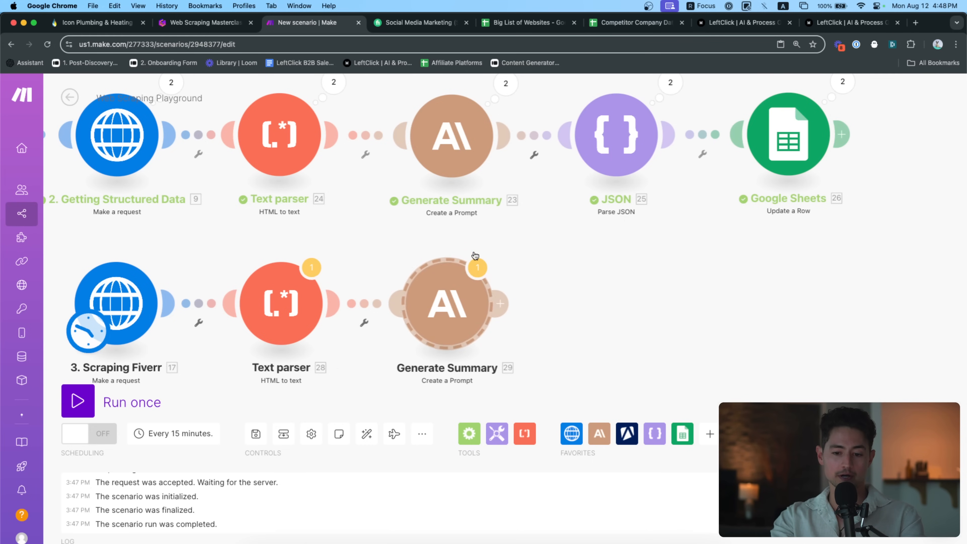
{"action": "left_click", "coordinate": [469, 264]}
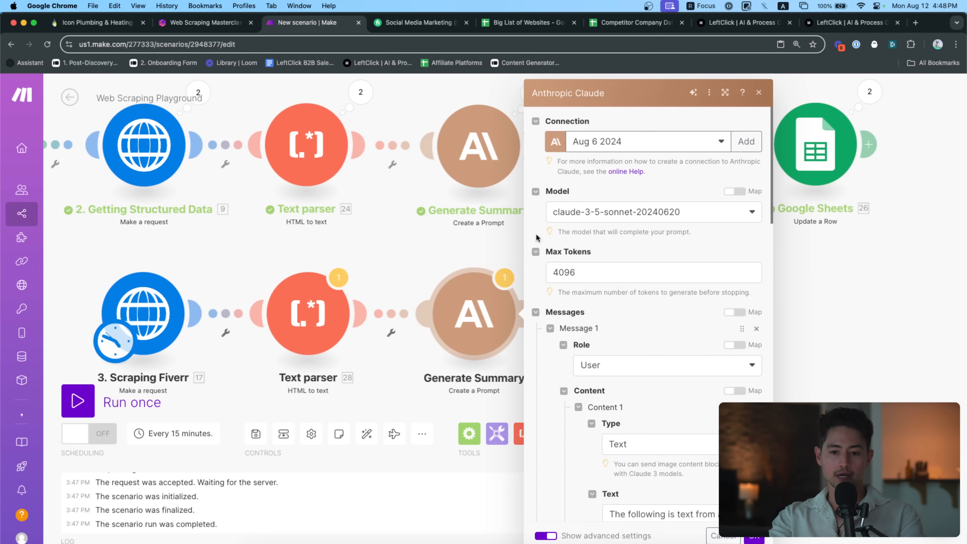
{"action": "left_click", "coordinate": [436, 28]}
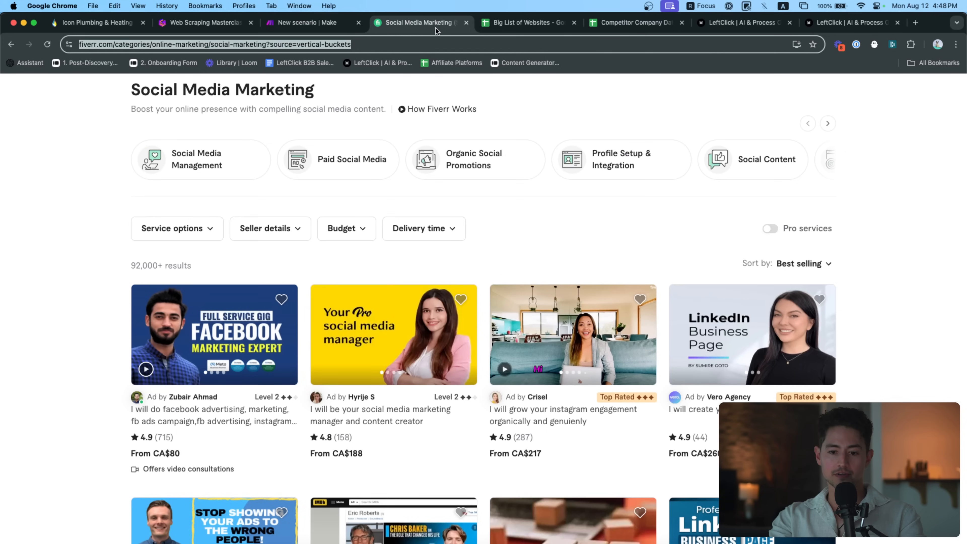
Inspect the Level 2 seller badge on the Fiverr listings with developer tools
{"action": "scroll", "coordinate": [450, 244], "scroll_direction": "down", "scroll_amount": 4}
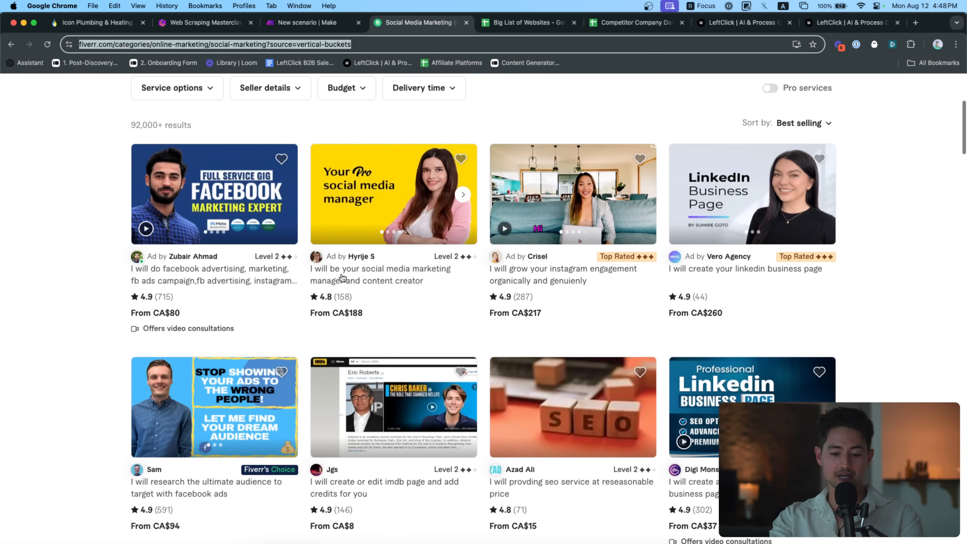
{"action": "scroll", "coordinate": [356, 254], "scroll_direction": "up", "scroll_amount": 5}
{"action": "scroll", "coordinate": [431, 267], "scroll_direction": "down", "scroll_amount": 5}
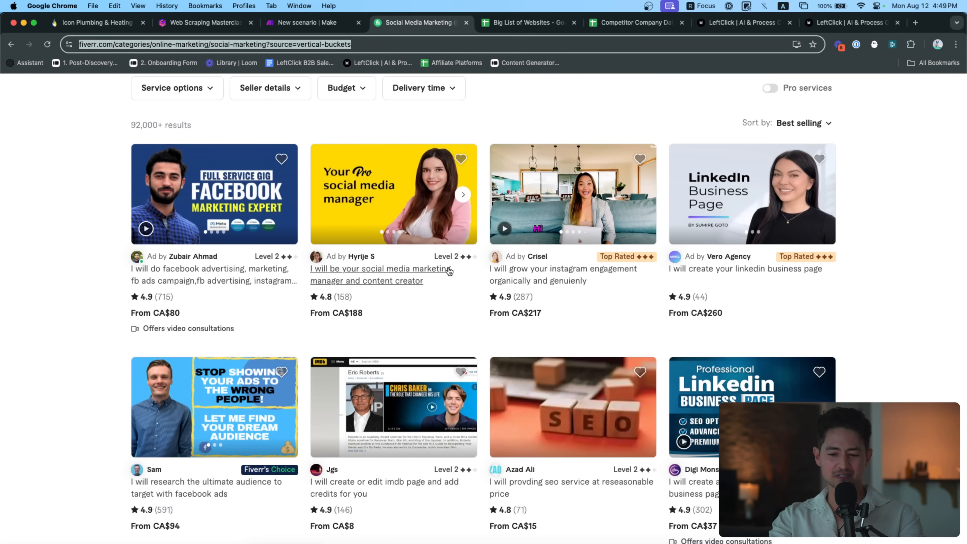
{"action": "key", "text": "super+alt+i"}
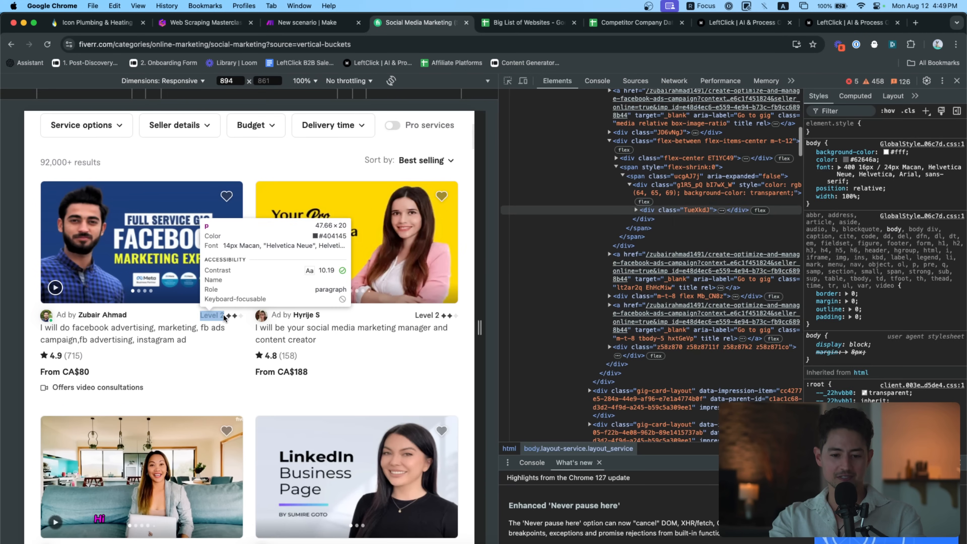
{"action": "left_click", "coordinate": [221, 317]}
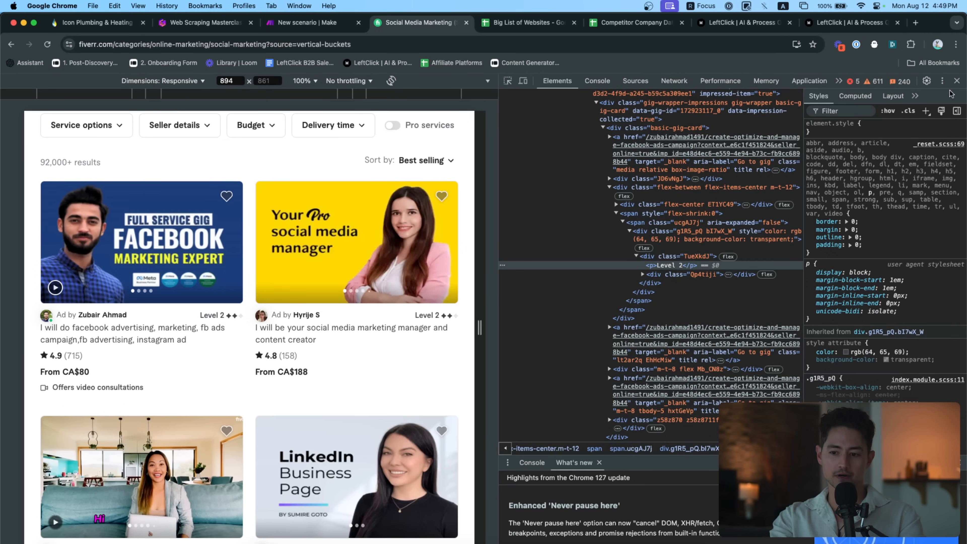
{"action": "key", "text": "super+alt+i"}
{"action": "scroll", "coordinate": [501, 237], "scroll_direction": "down", "scroll_amount": 5}
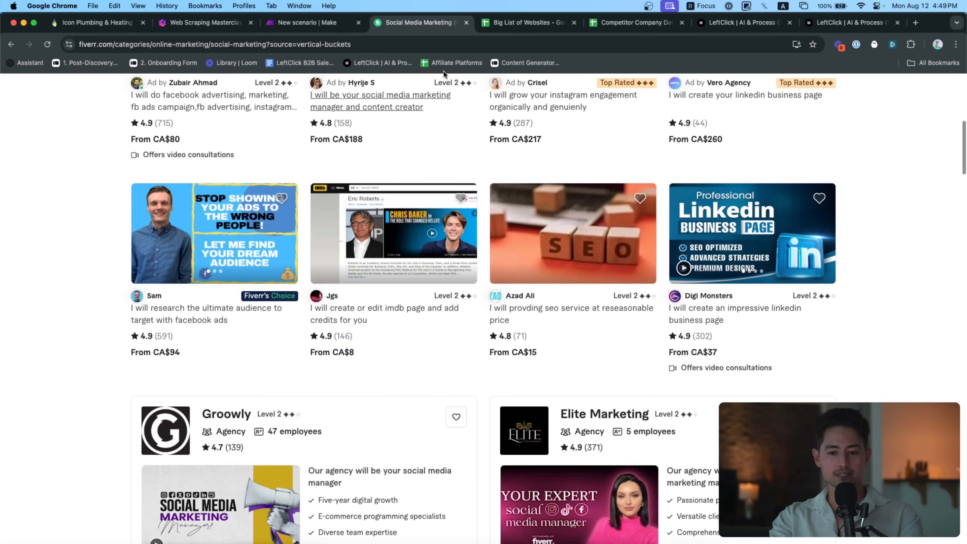
Jot 'name, level, title, cost' in the address bar and cut it for pasting
{"action": "left_click", "coordinate": [437, 45]}
{"action": "type", "text": "name, level,"}
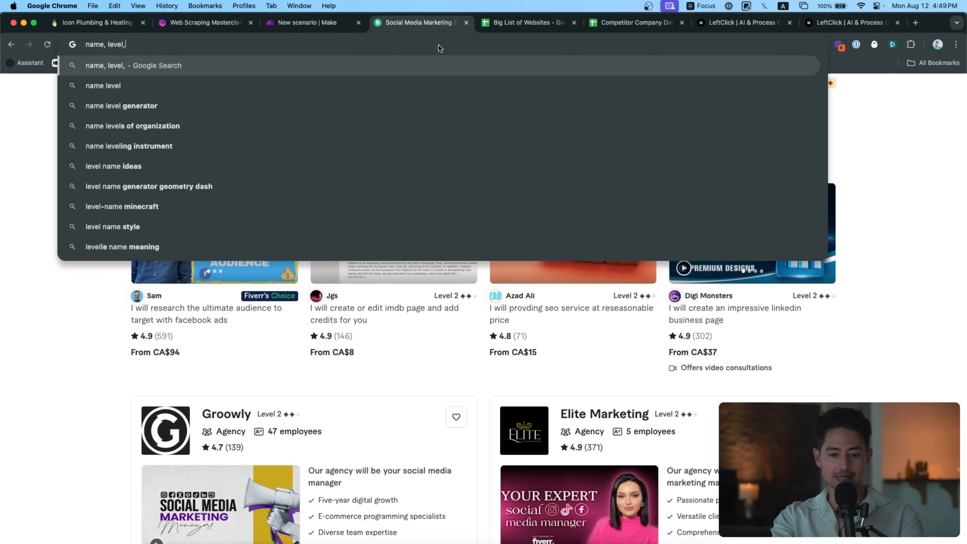
{"action": "type", "text": " ti"}
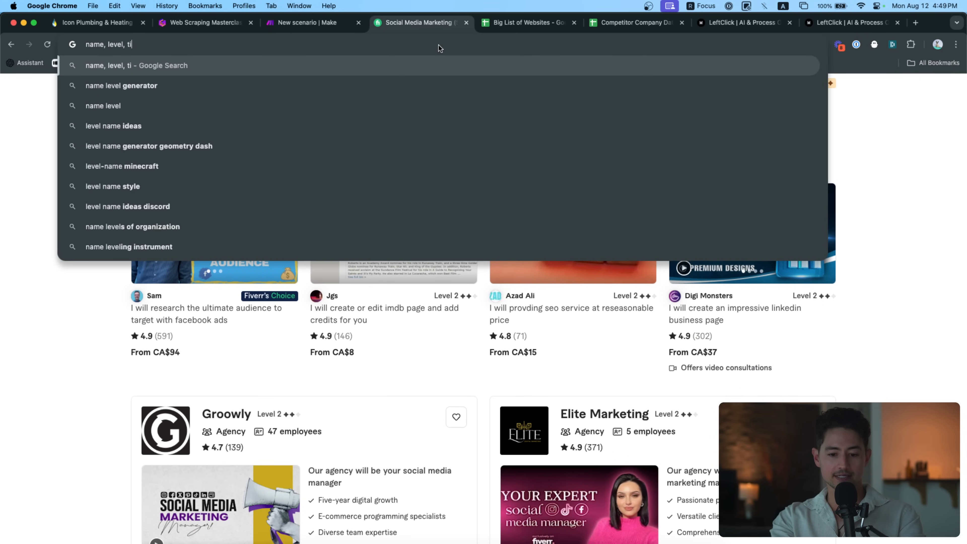
{"action": "type", "text": "tle, cost"}
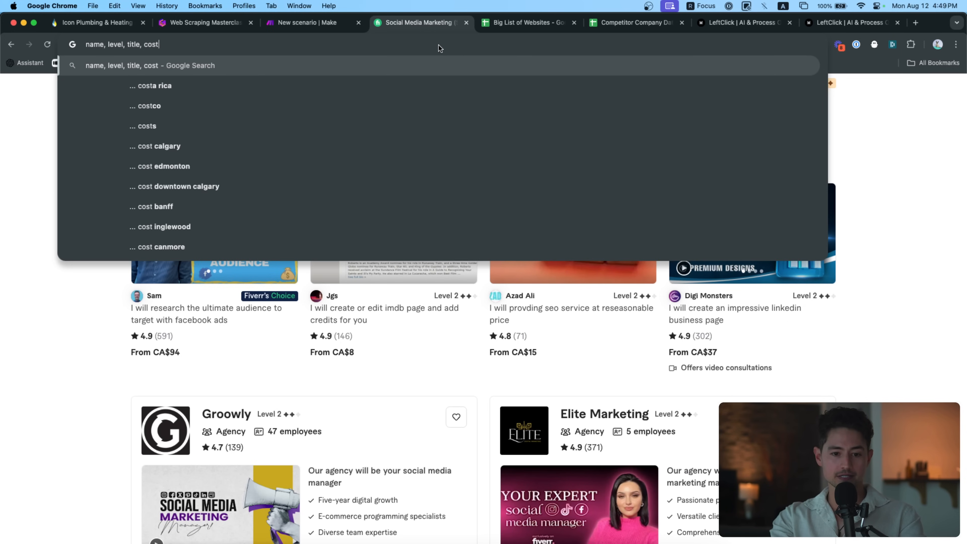
{"action": "key", "text": "super+a"}
{"action": "key", "text": "super+x"}
{"action": "left_click", "coordinate": [321, 26]}
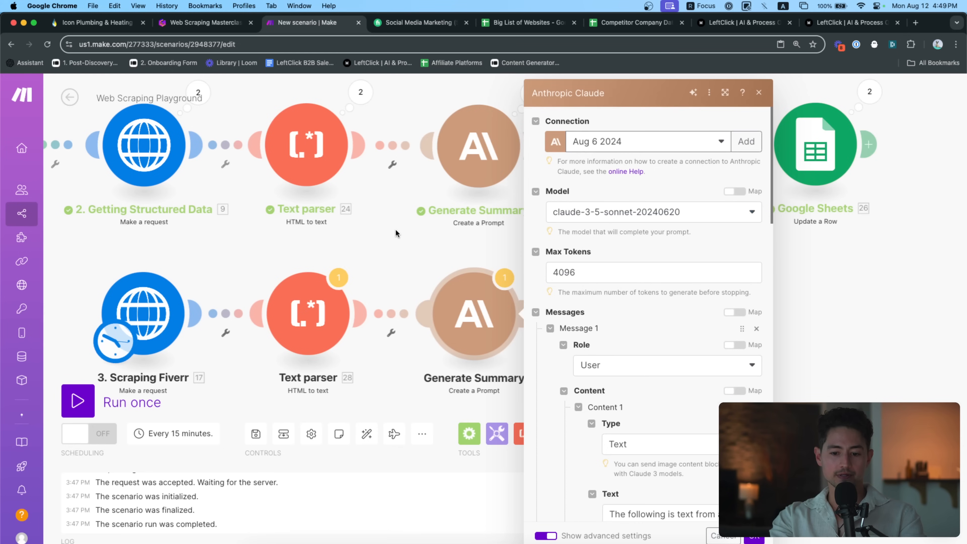
Reword the Claude prompt to ask for each freelancer's name, level, job title and cost
{"action": "scroll", "coordinate": [600, 269], "scroll_direction": "down", "scroll_amount": 10}
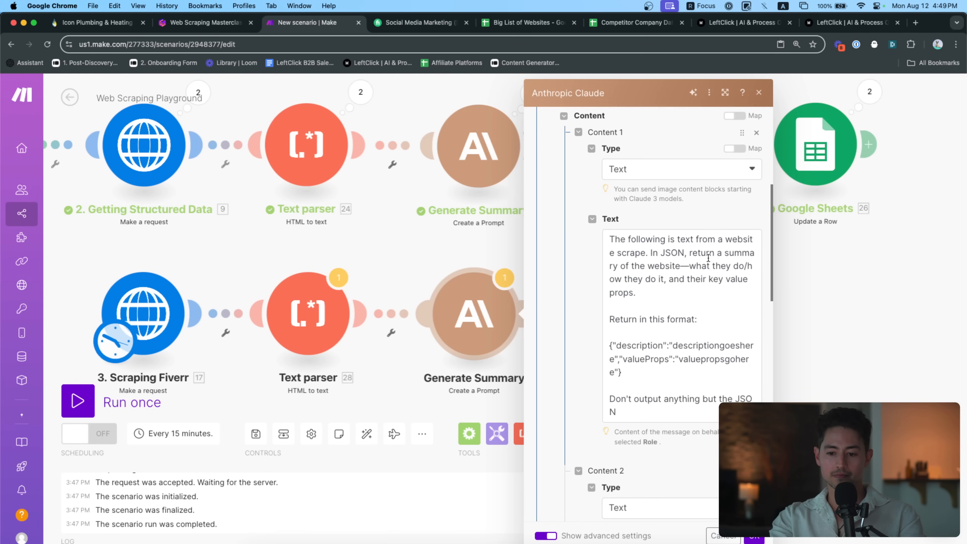
{"action": "left_click", "coordinate": [718, 254]}
{"action": "left_click_drag", "start_coordinate": [718, 254], "coordinate": [729, 292]}
{"action": "type", "text": "the"}
{"action": "key", "text": "super+v"}
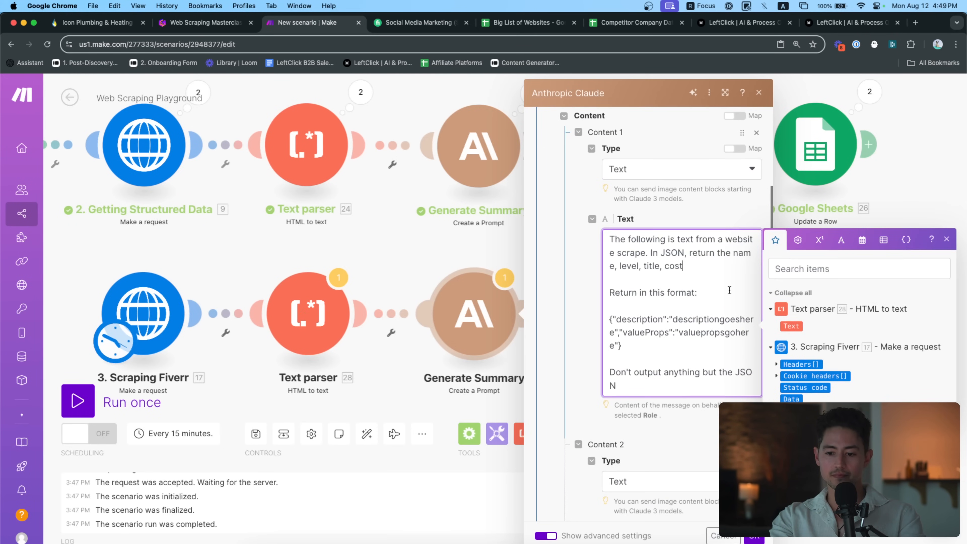
{"action": "left_click", "coordinate": [630, 265]}
{"action": "key", "text": "alt+Left"}
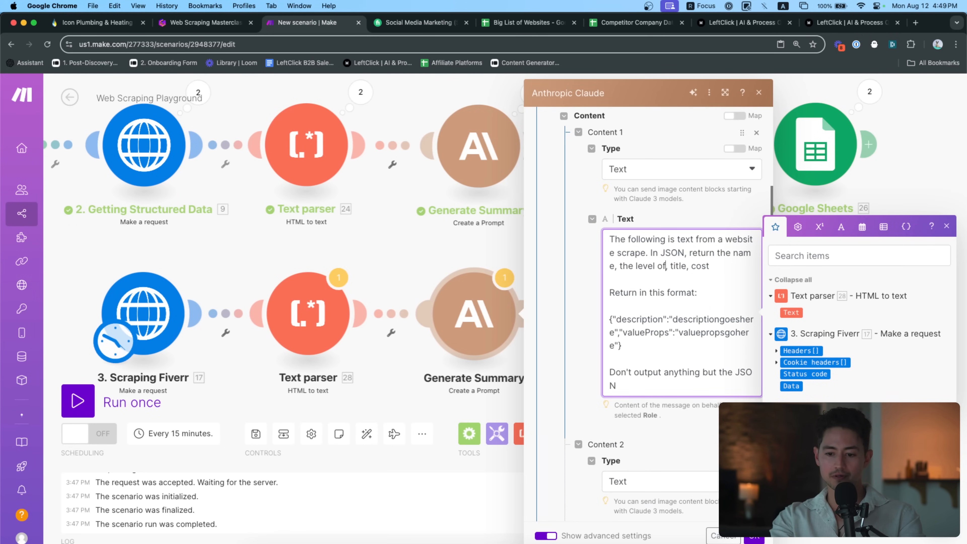
{"action": "type", "text": "reelancer"}
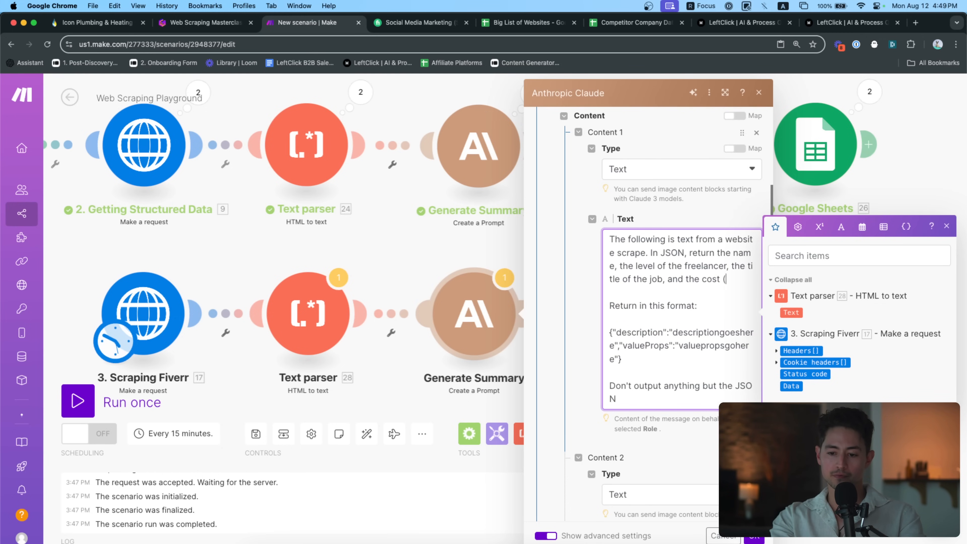
Change the JSON template keys to name and level with 'namegoeshere' and 'levelgoeshere' placeholders
{"action": "double_click", "coordinate": [644, 332]}
{"action": "type", "text": "name"}
{"action": "double_click", "coordinate": [675, 333]}
{"action": "type", "text": "namegoeshere\",\""}
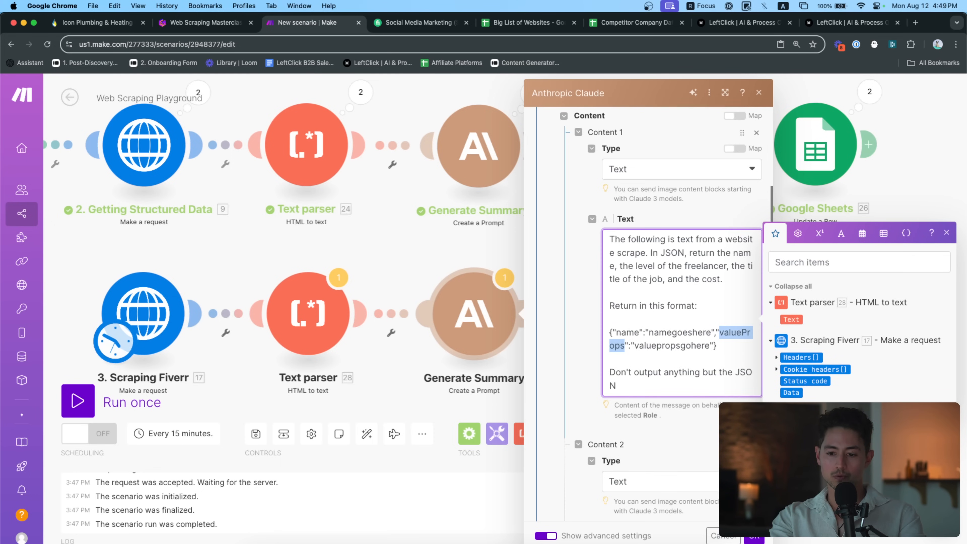
{"action": "type", "text": "leve"}
{"action": "double_click", "coordinate": [746, 333]}
{"action": "type", "text": "levelg"}
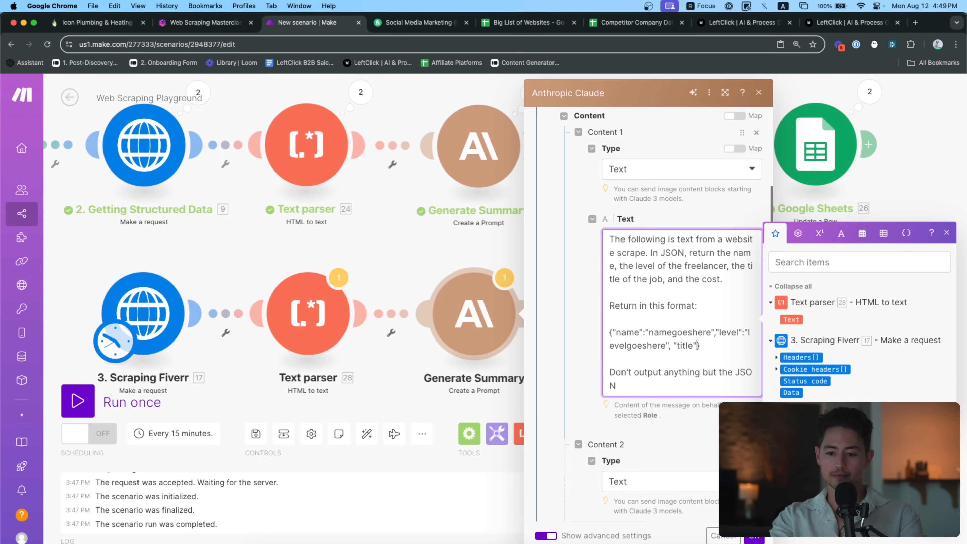
{"action": "type", "text": "oeshere\",\"cost\":\"costgoeshere\""}
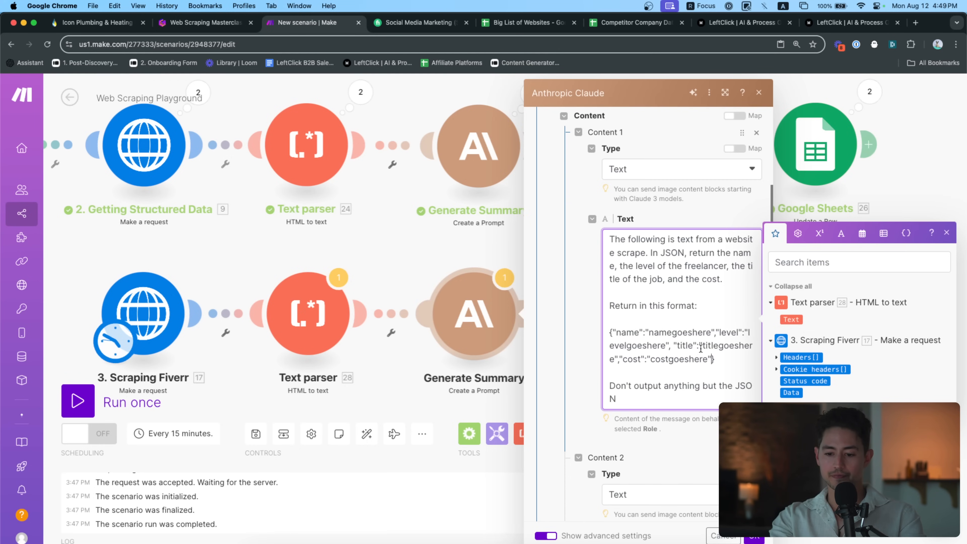
Validate and beautify the JSON template on jsonformatter.org
{"action": "left_click_drag", "start_coordinate": [730, 359], "coordinate": [600, 340]}
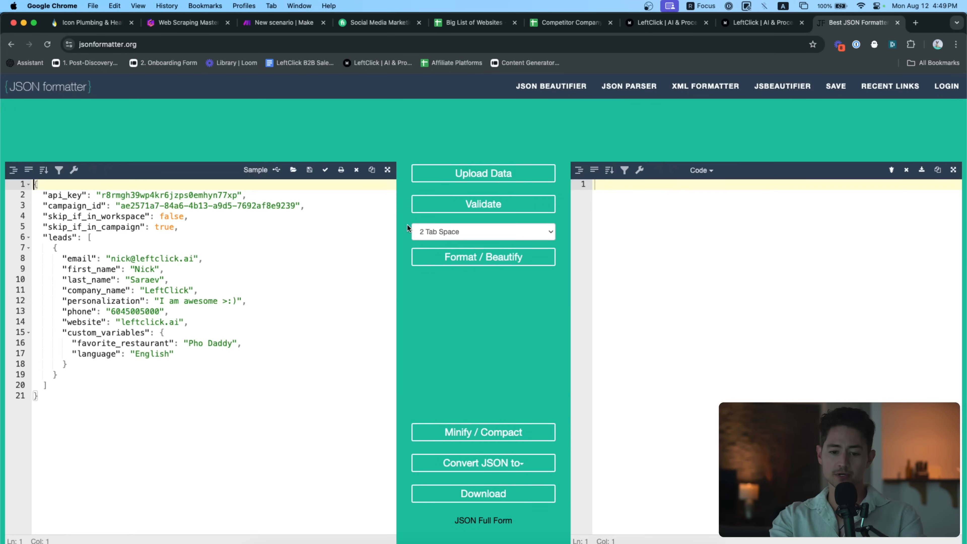
{"action": "left_click", "coordinate": [240, 261]}
{"action": "key", "text": "super+a"}
{"action": "key", "text": "super+v"}
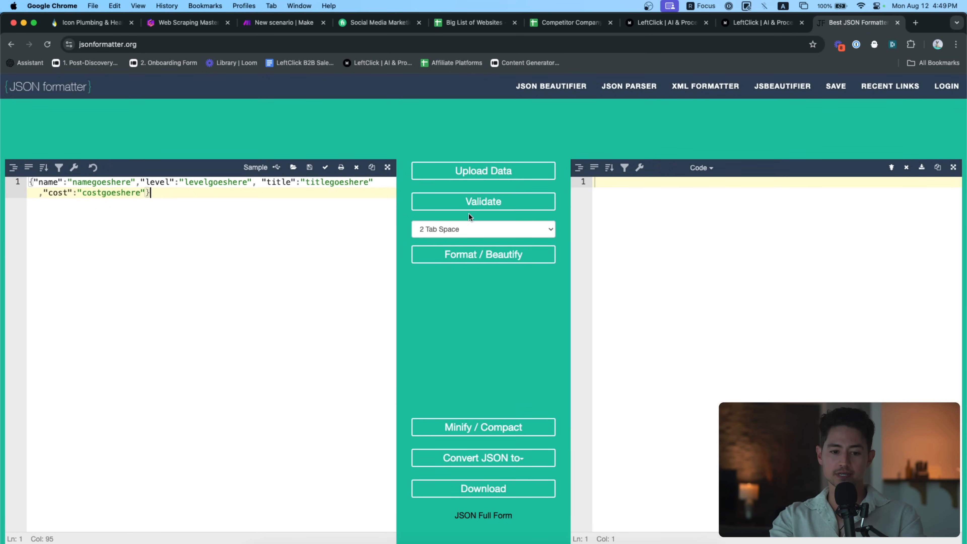
{"action": "left_click", "coordinate": [460, 208]}
{"action": "left_click", "coordinate": [489, 252]}
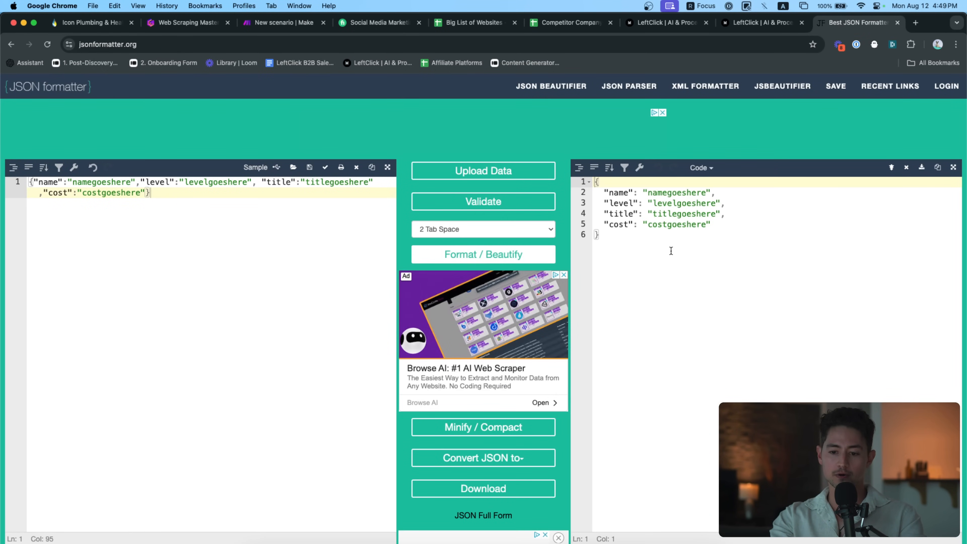
{"action": "key", "text": "super+w"}
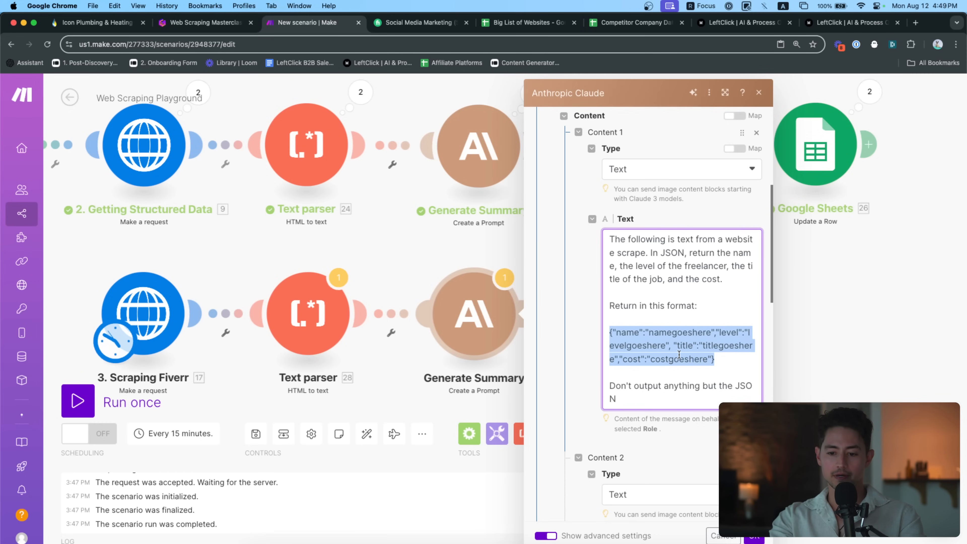
Paste the beautified JSON into the prompt and map 28. Text into the second message content
{"action": "key", "text": "super+v"}
{"action": "scroll", "coordinate": [624, 373], "scroll_direction": "down", "scroll_amount": 5}
{"action": "scroll", "coordinate": [624, 373], "scroll_direction": "down", "scroll_amount": 3}
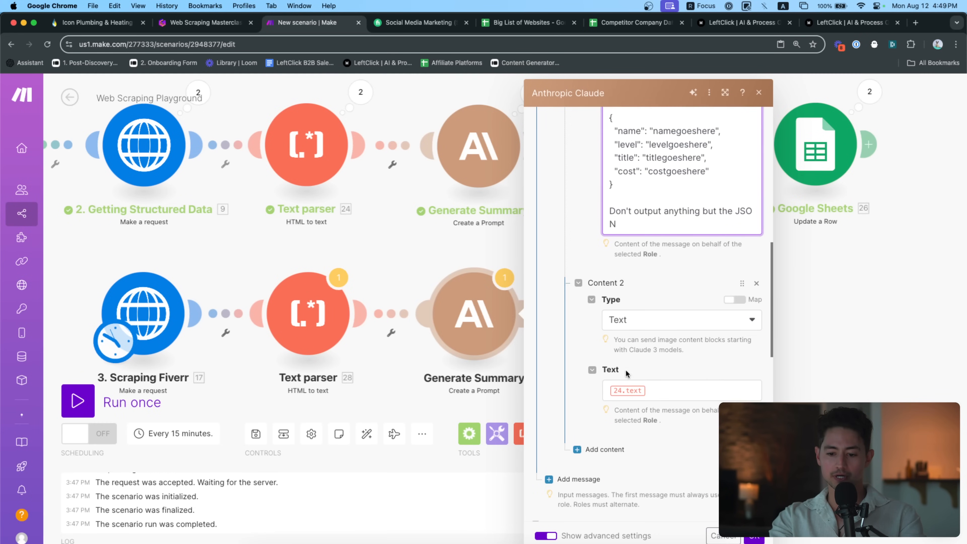
{"action": "left_click", "coordinate": [670, 390]}
{"action": "key", "text": "BackSpace"}
{"action": "left_click", "coordinate": [790, 390]}
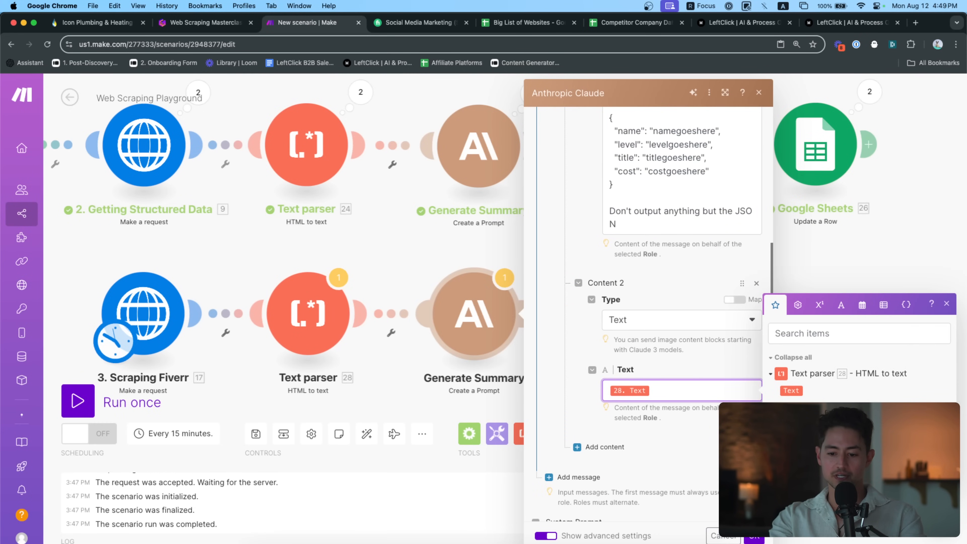
{"action": "left_click", "coordinate": [754, 536]}
Copy the Parse JSON module and connect the copy (30) after Generate Summary 29
{"action": "left_click_drag", "start_coordinate": [666, 377], "coordinate": [716, 343]}
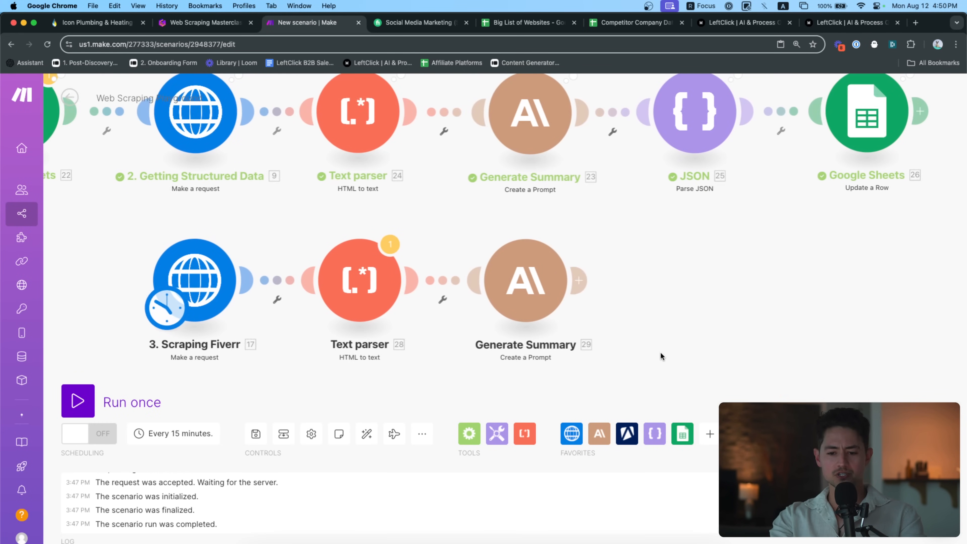
{"action": "mouse_move", "coordinate": [652, 314]}
{"action": "left_mouse_down"}
{"action": "mouse_move", "coordinate": [642, 314]}
{"action": "mouse_move", "coordinate": [670, 317]}
{"action": "left_mouse_up"}
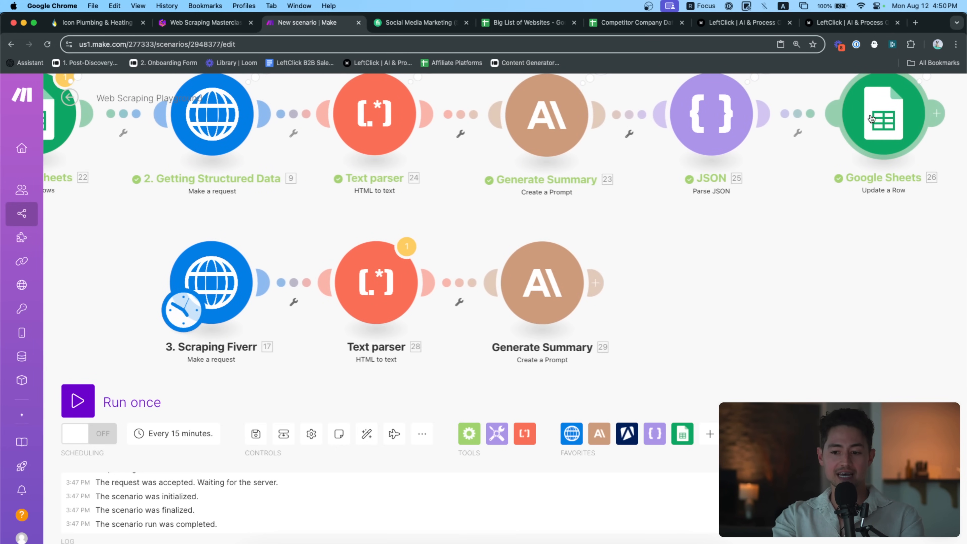
{"action": "left_click_drag", "start_coordinate": [832, 235], "coordinate": [607, 95]}
{"action": "key", "text": "super+c"}
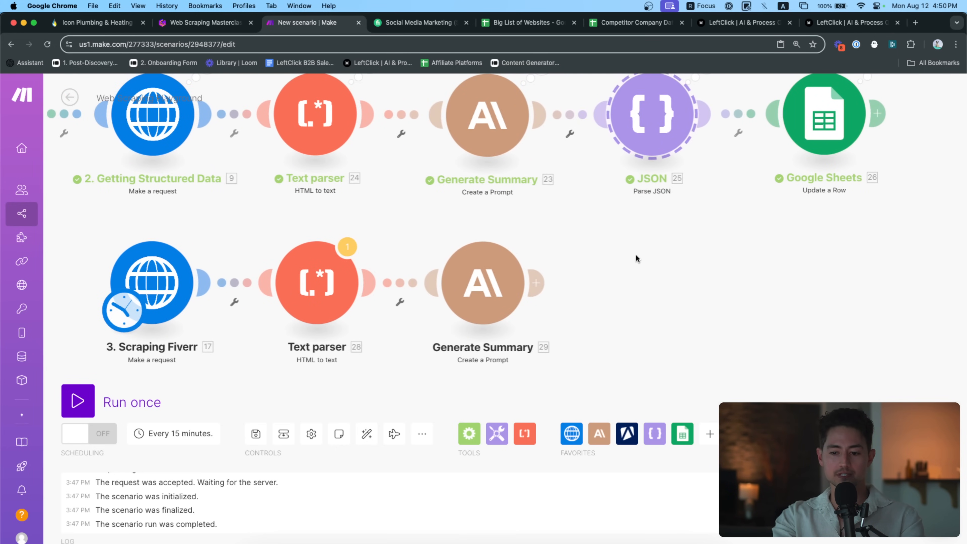
{"action": "key", "text": "super+v"}
{"action": "left_click_drag", "start_coordinate": [693, 327], "coordinate": [674, 264]}
{"action": "scroll", "coordinate": [548, 299], "scroll_direction": "up", "scroll_amount": 5}
{"action": "left_click_drag", "start_coordinate": [591, 304], "coordinate": [609, 321]}
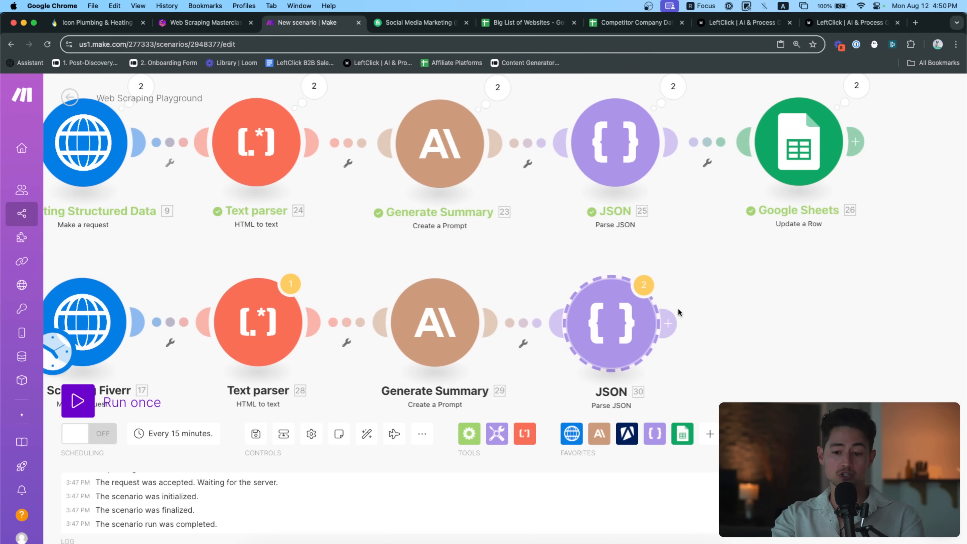
Add a Tools Set variable module (31) after Parse JSON, then run the scenario once
{"action": "left_click", "coordinate": [654, 433]}
{"action": "left_click", "coordinate": [497, 433]}
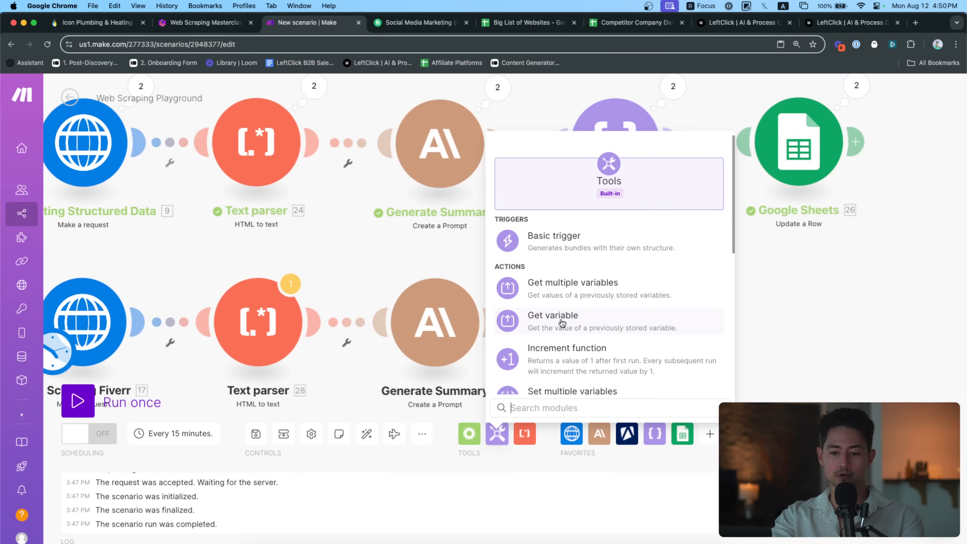
{"action": "scroll", "coordinate": [617, 341], "scroll_direction": "down", "scroll_amount": 3}
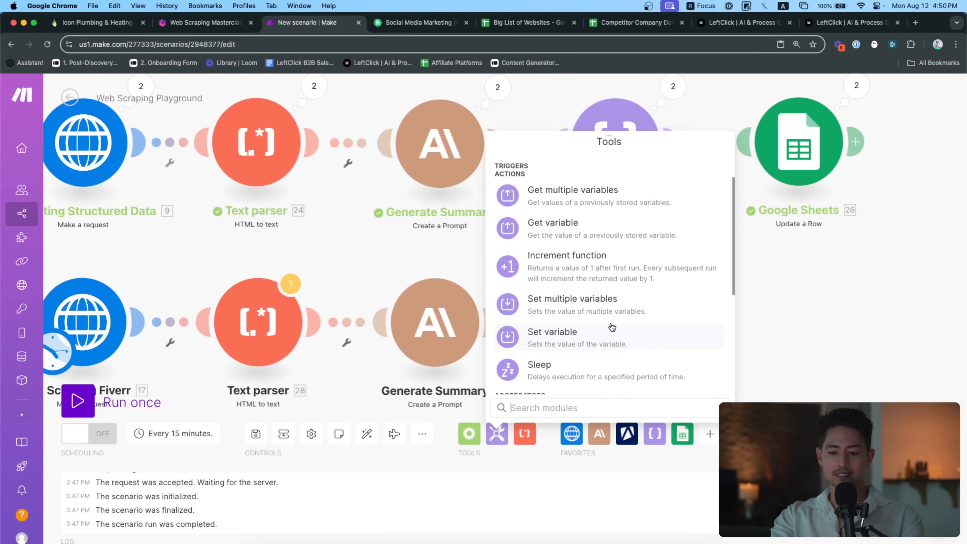
{"action": "left_click", "coordinate": [607, 336]}
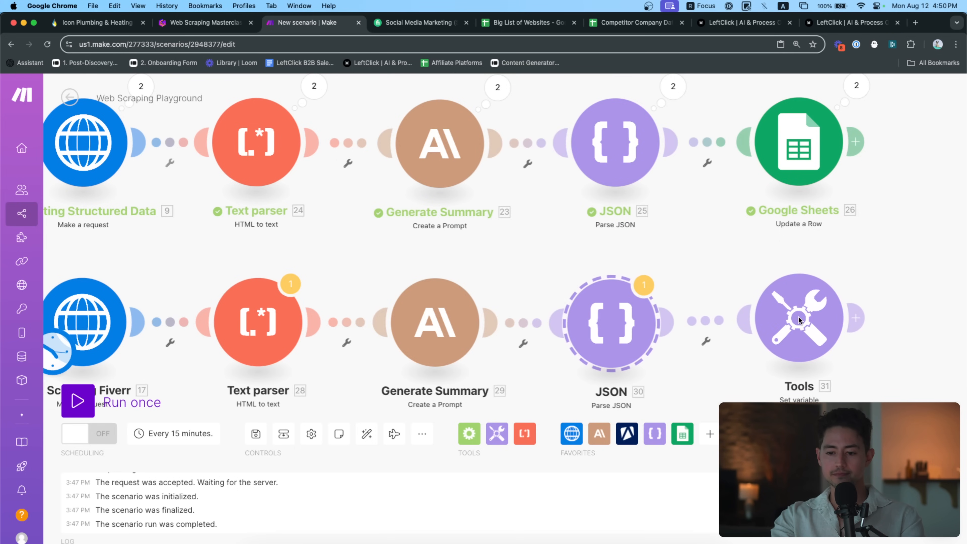
{"action": "left_click", "coordinate": [798, 320]}
{"action": "left_click", "coordinate": [678, 307]}
{"action": "type", "text": "x"}
{"action": "left_click", "coordinate": [686, 347]}
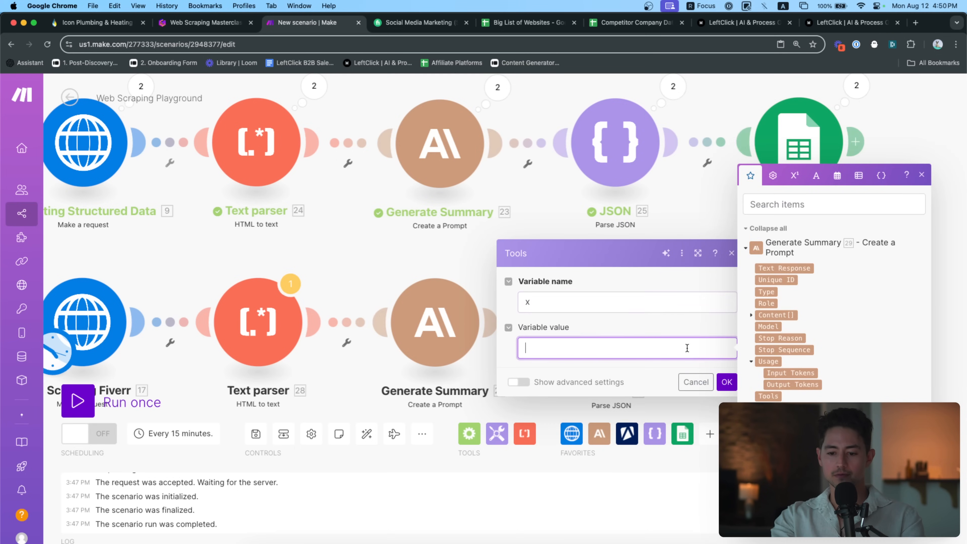
{"action": "type", "text": "y"}
{"action": "left_click", "coordinate": [727, 382]}
{"action": "left_click_drag", "start_coordinate": [628, 252], "coordinate": [671, 247]}
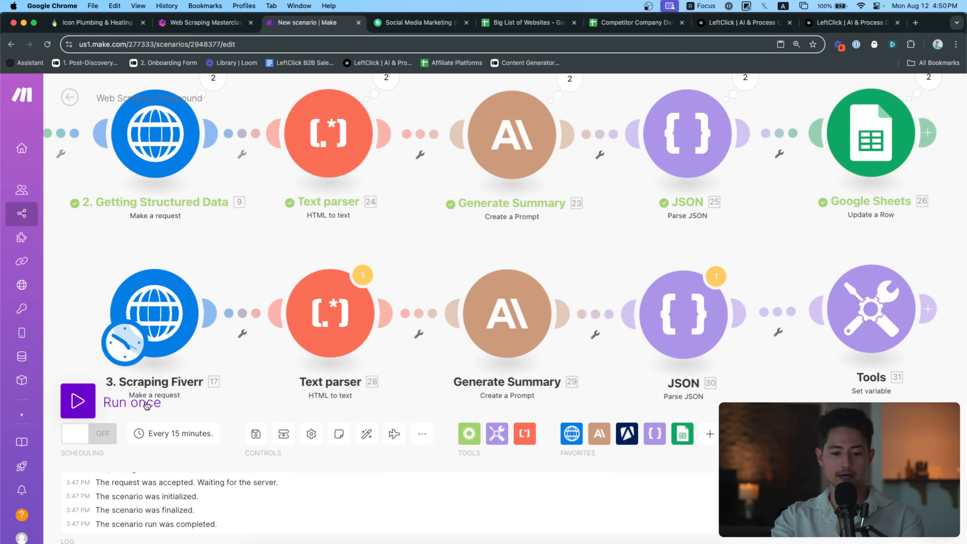
{"action": "left_click", "coordinate": [77, 401]}
Replace Fiverr Text parser 28's broken module 9 HTML mapping with 17. Data
{"action": "left_click_drag", "start_coordinate": [343, 381], "coordinate": [340, 301]}
{"action": "scroll", "coordinate": [432, 355], "scroll_direction": "up", "scroll_amount": 4}
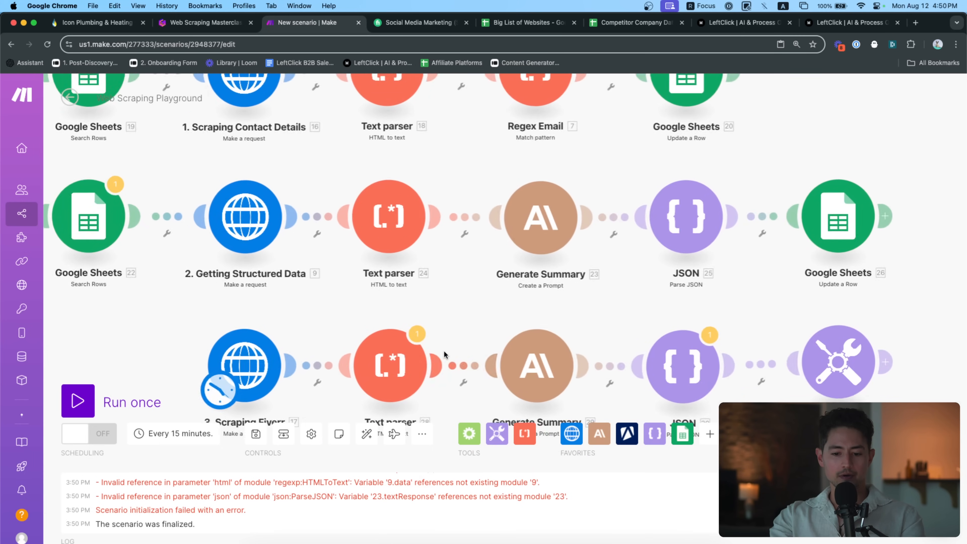
{"action": "left_click_drag", "start_coordinate": [471, 335], "coordinate": [475, 287]}
{"action": "left_click", "coordinate": [395, 320]}
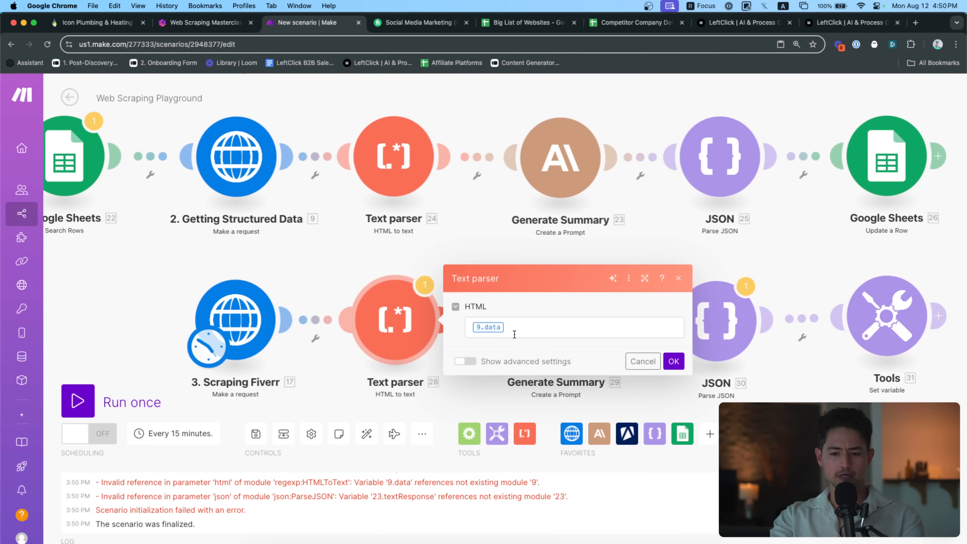
{"action": "left_click", "coordinate": [538, 330]}
{"action": "key", "text": "BackSpace"}
{"action": "left_click", "coordinate": [713, 382]}
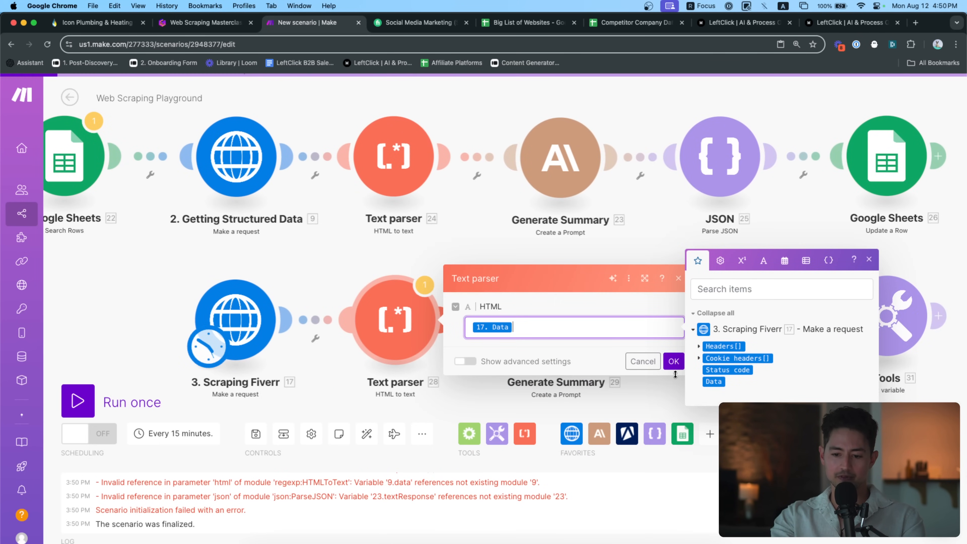
{"action": "left_click", "coordinate": [673, 361]}
Map Generate Summary's Text Response into Parse JSON 30's JSON string and run once
{"action": "scroll", "coordinate": [660, 356], "scroll_direction": "down", "scroll_amount": 2}
{"action": "left_click", "coordinate": [696, 307]}
{"action": "left_click", "coordinate": [818, 343]}
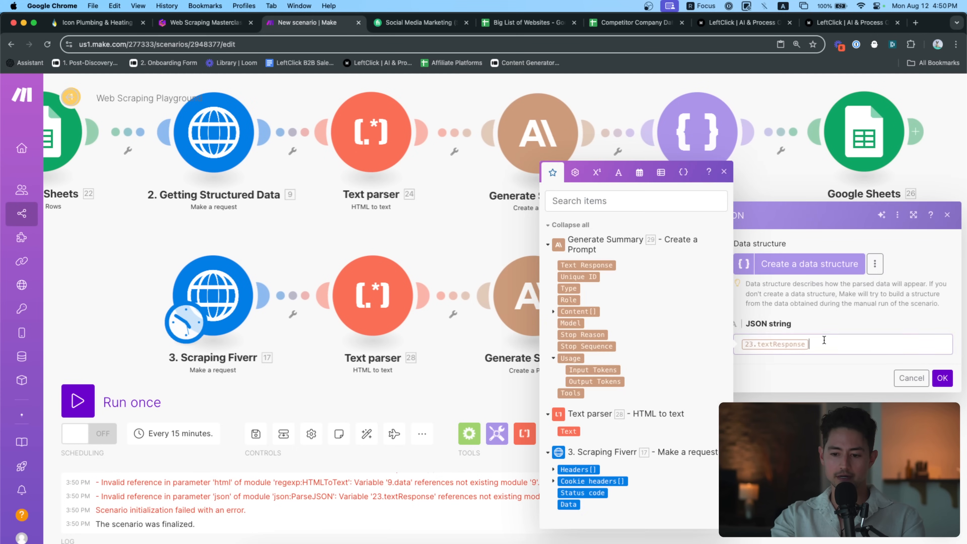
{"action": "left_click", "coordinate": [469, 226]}
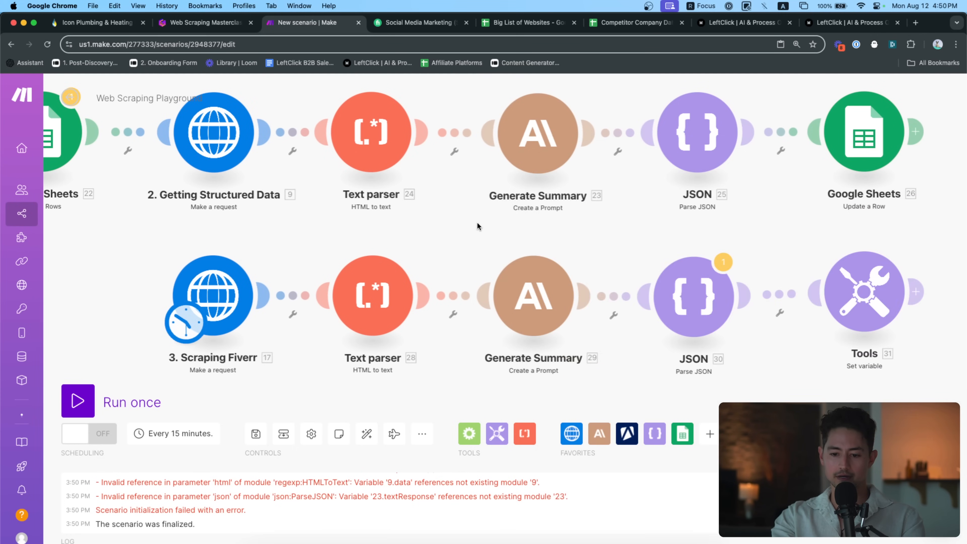
{"action": "left_click", "coordinate": [694, 297]}
{"action": "left_click", "coordinate": [818, 342]}
{"action": "key", "text": "super+a"}
{"action": "key", "text": "BackSpace"}
{"action": "left_click", "coordinate": [601, 265]}
{"action": "left_click", "coordinate": [942, 378]}
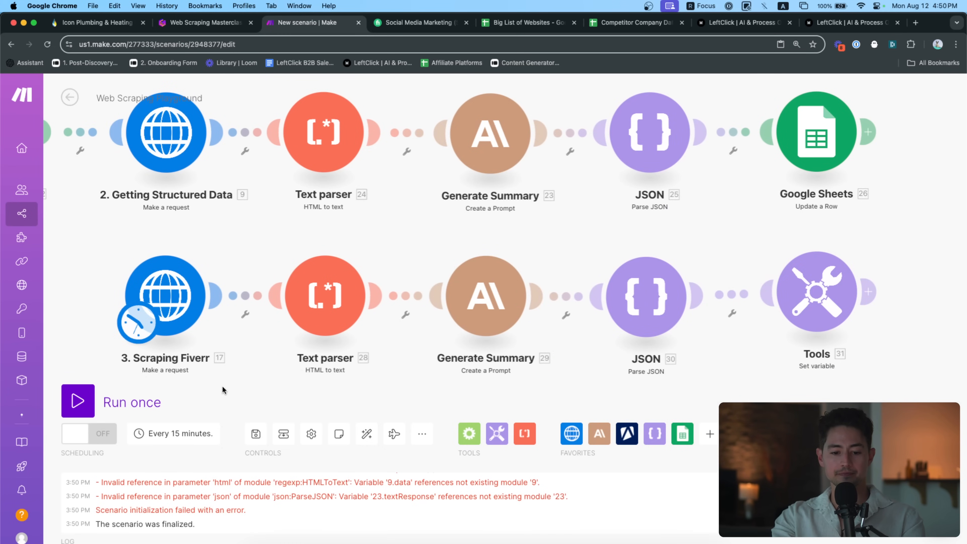
{"action": "left_click", "coordinate": [78, 401]}
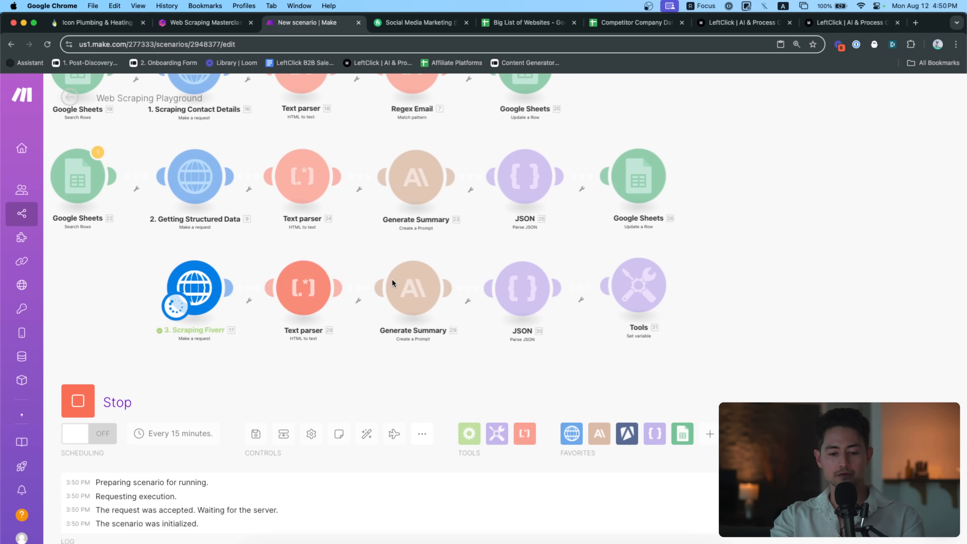
Inspect the returned HTML data in the Fiverr HTTP request's output
{"action": "scroll", "coordinate": [392, 278], "scroll_direction": "up", "scroll_amount": 3}
{"action": "left_click", "coordinate": [187, 242]}
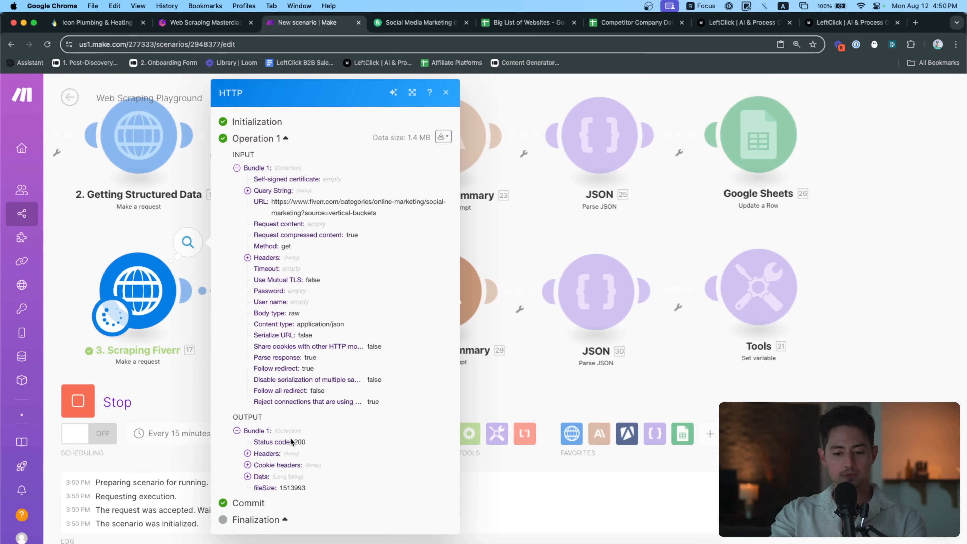
{"action": "left_click", "coordinate": [266, 476]}
{"action": "scroll", "coordinate": [379, 426], "scroll_direction": "down", "scroll_amount": 10}
{"action": "scroll", "coordinate": [379, 426], "scroll_direction": "down", "scroll_amount": 8}
{"action": "scroll", "coordinate": [378, 424], "scroll_direction": "up", "scroll_amount": 12}
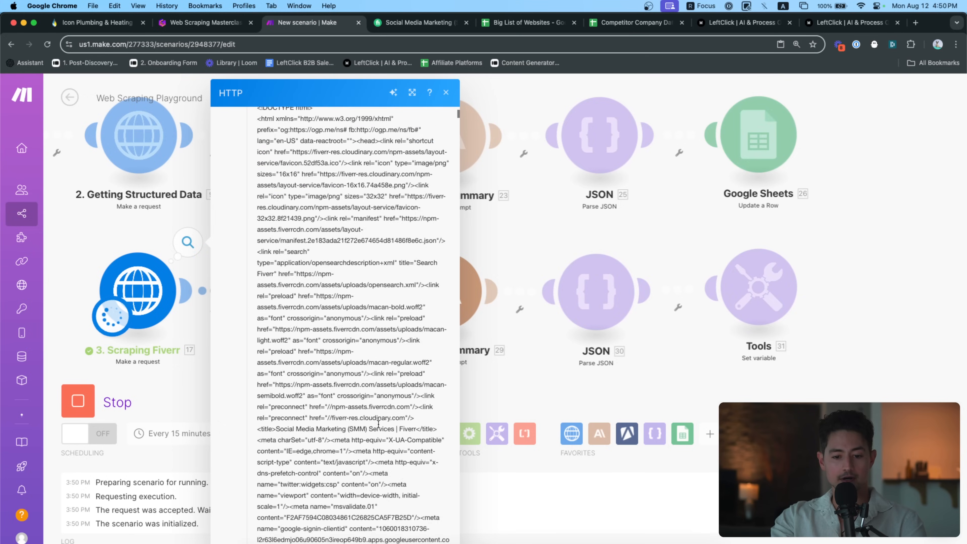
{"action": "scroll", "coordinate": [378, 423], "scroll_direction": "up", "scroll_amount": 10}
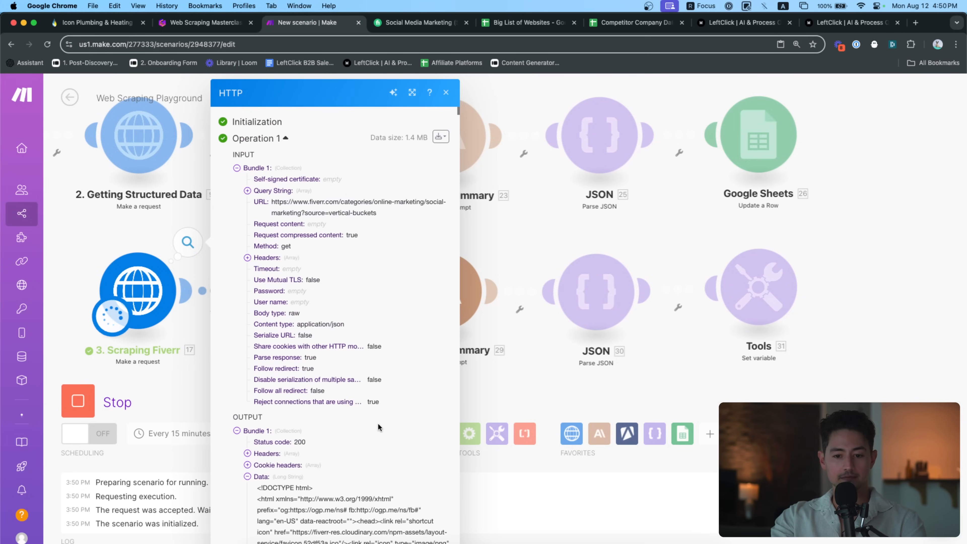
{"action": "left_click", "coordinate": [262, 476]}
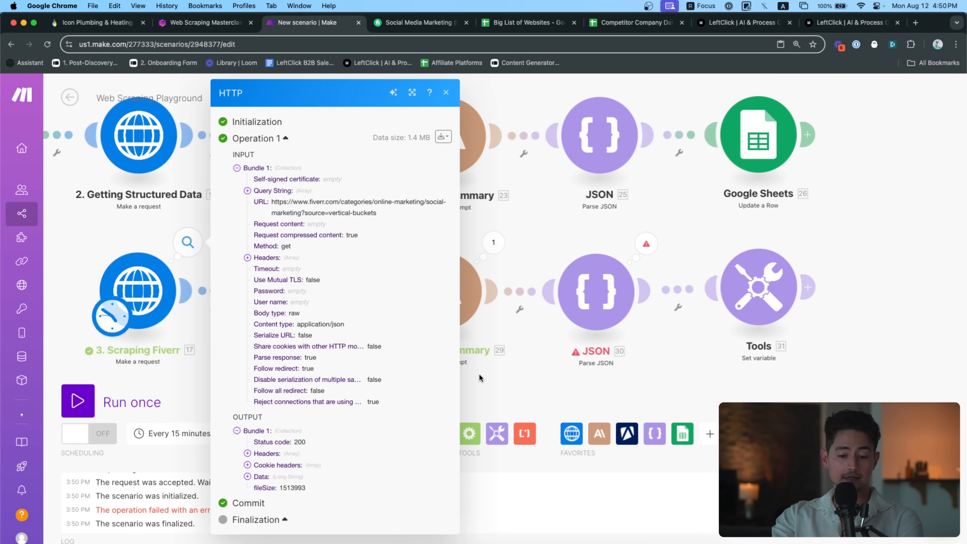
{"action": "left_click", "coordinate": [573, 231]}
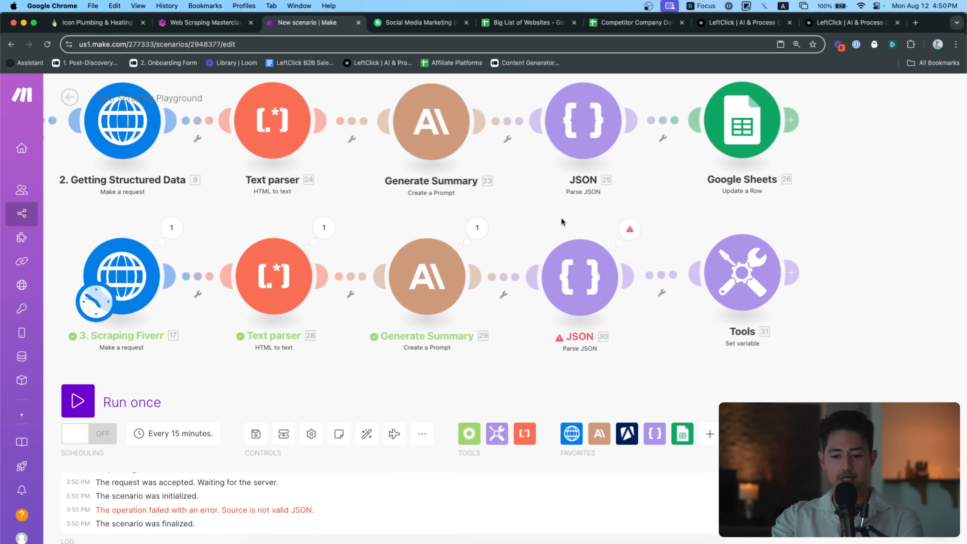
Inspect the parsed text in the Fiverr Text parser's output
{"action": "left_click", "coordinate": [309, 225]}
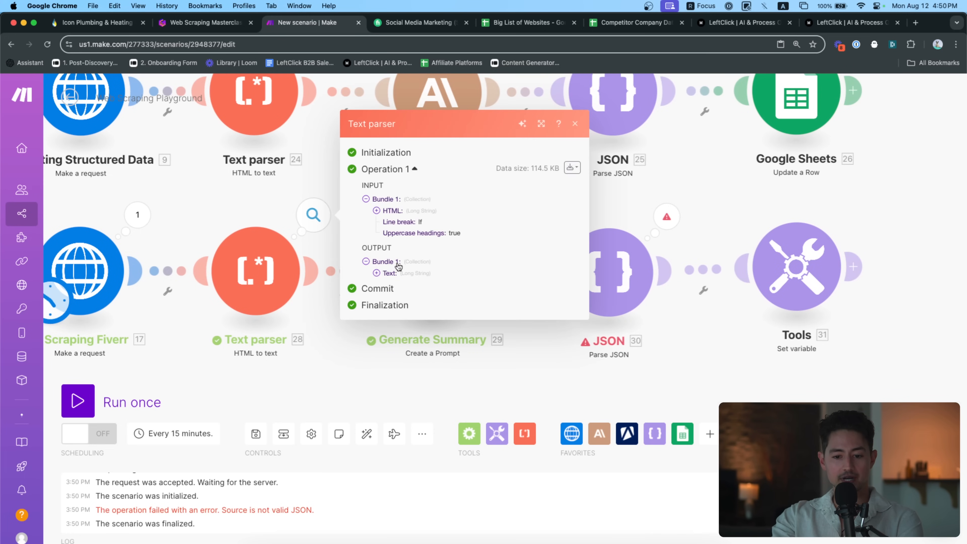
{"action": "left_click", "coordinate": [396, 273]}
{"action": "scroll", "coordinate": [459, 295], "scroll_direction": "down", "scroll_amount": 15}
{"action": "scroll", "coordinate": [459, 294], "scroll_direction": "down", "scroll_amount": 20}
{"action": "left_click", "coordinate": [253, 197]}
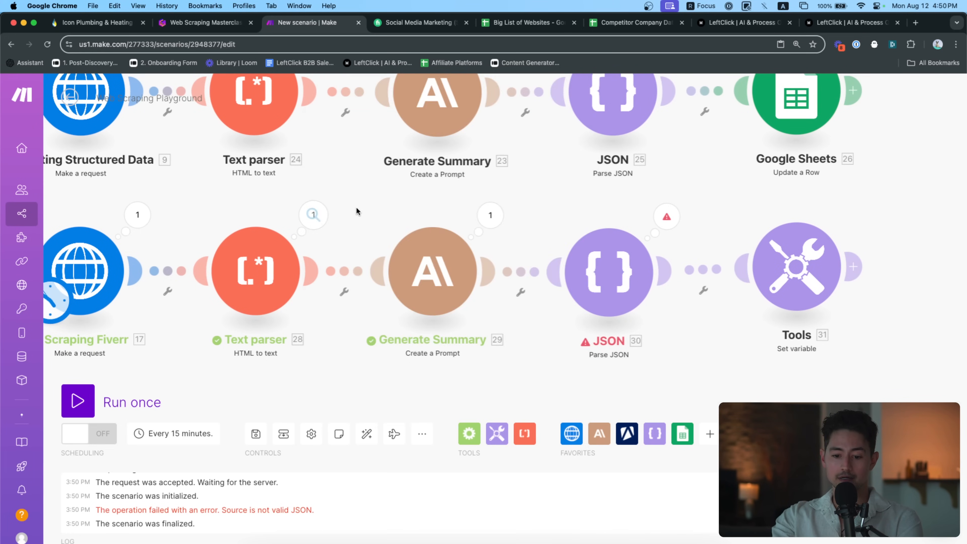
{"action": "scroll", "coordinate": [348, 211], "scroll_direction": "right", "scroll_amount": 5}
Review Claude's response content and token usage in the Generate Summary output
{"action": "left_click", "coordinate": [357, 211]}
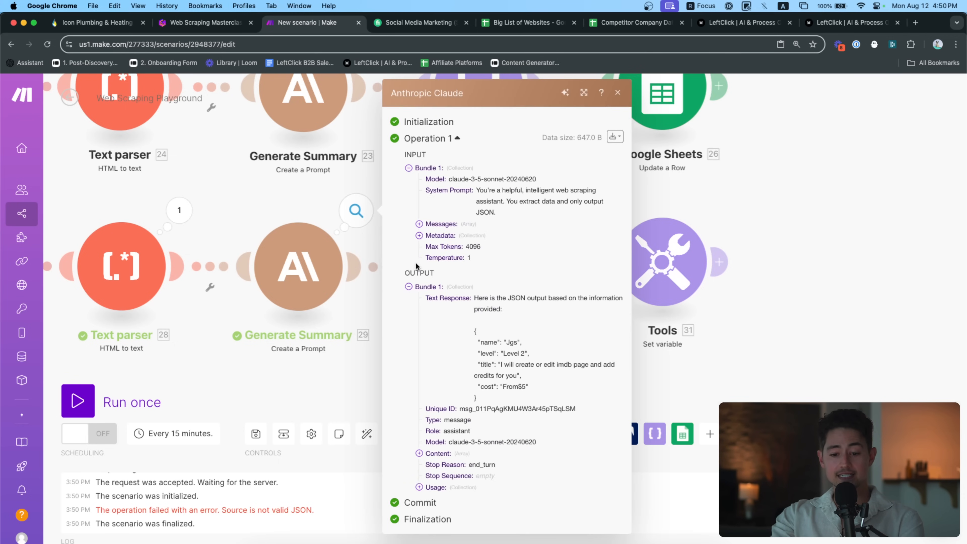
{"action": "scroll", "coordinate": [594, 393], "scroll_direction": "up", "scroll_amount": 10}
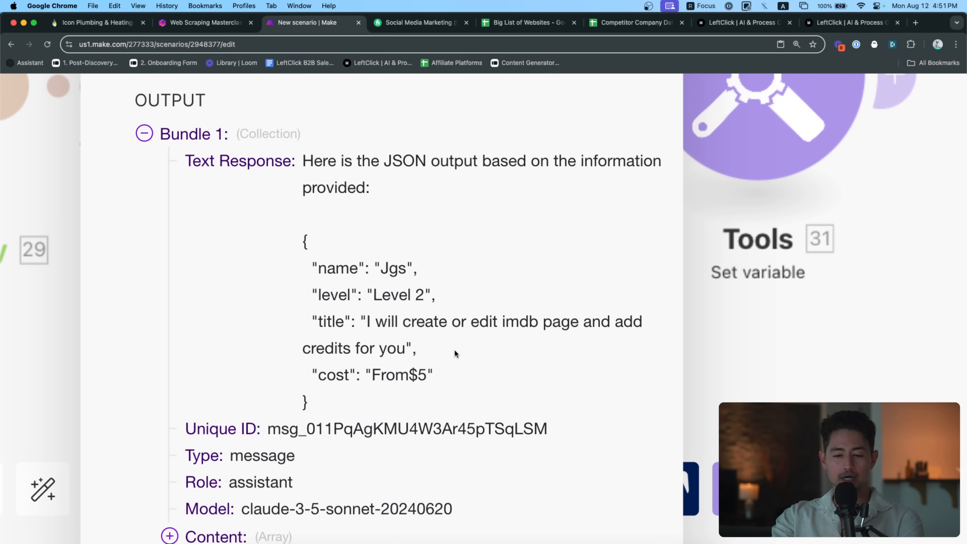
{"action": "scroll", "coordinate": [454, 349], "scroll_direction": "down", "scroll_amount": 3}
{"action": "scroll", "coordinate": [421, 328], "scroll_direction": "down", "scroll_amount": 8}
{"action": "scroll", "coordinate": [421, 328], "scroll_direction": "up", "scroll_amount": 2}
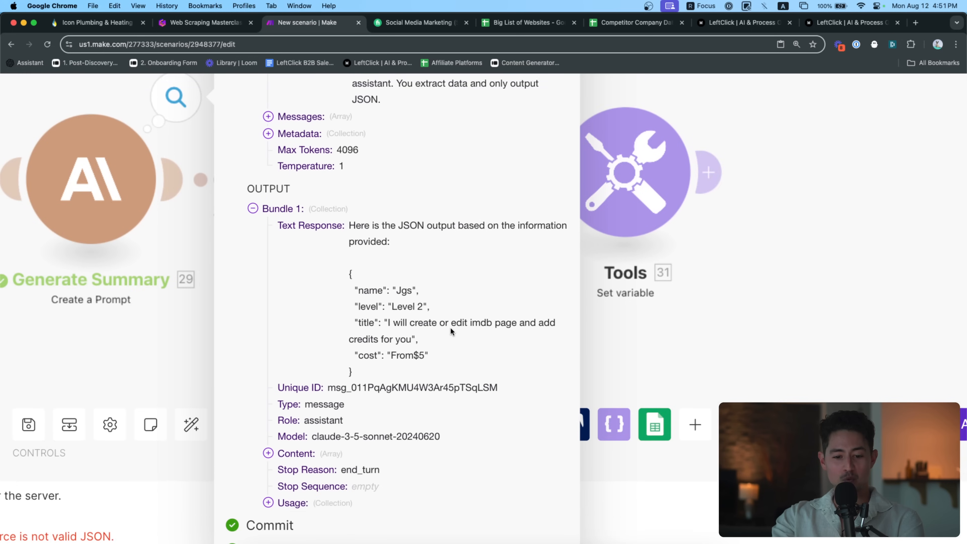
{"action": "scroll", "coordinate": [450, 327], "scroll_direction": "down", "scroll_amount": 10}
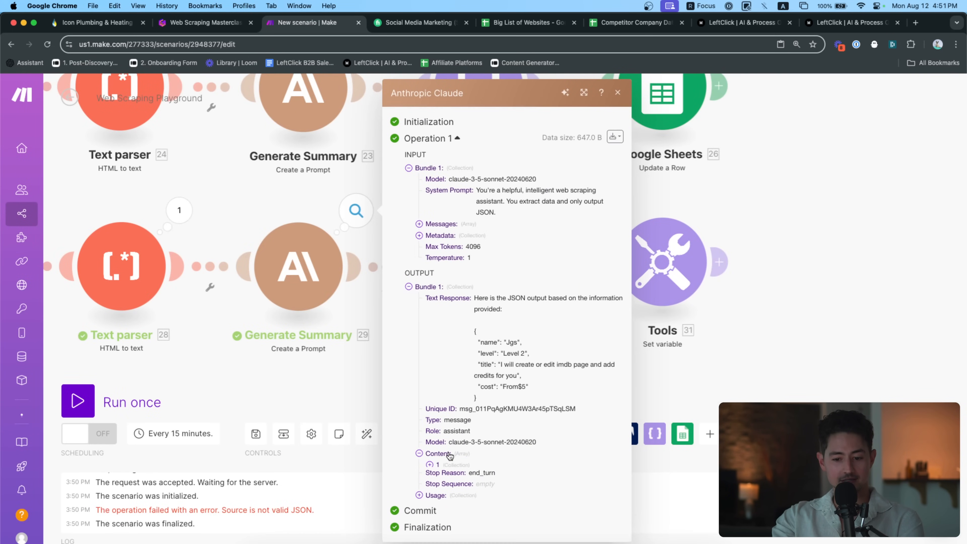
{"action": "left_click", "coordinate": [436, 453]}
{"action": "scroll", "coordinate": [462, 468], "scroll_direction": "down", "scroll_amount": 3}
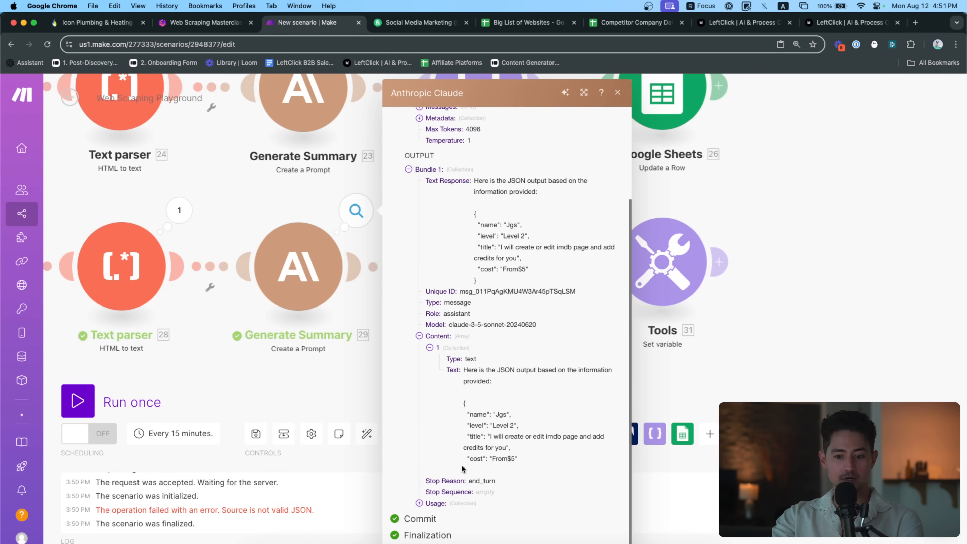
{"action": "scroll", "coordinate": [467, 463], "scroll_direction": "up", "scroll_amount": 5}
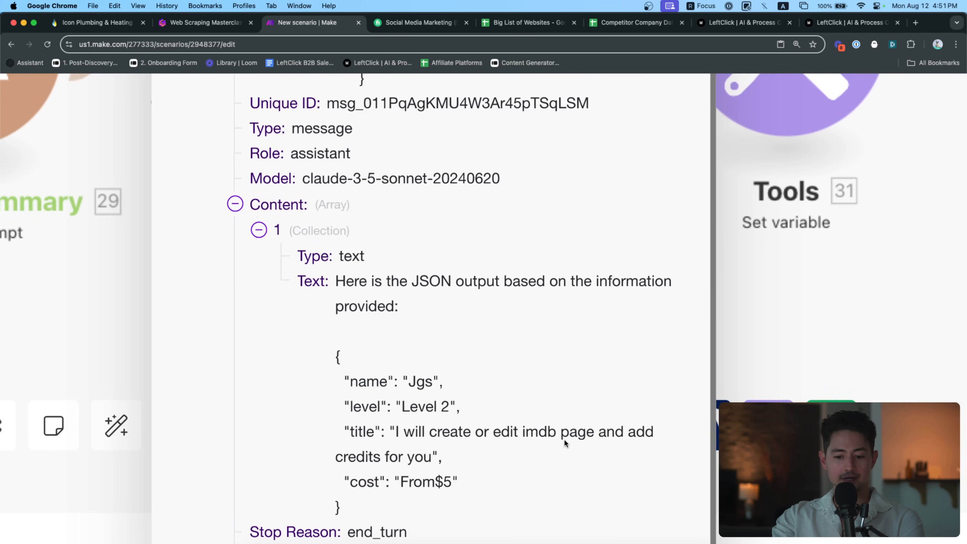
{"action": "scroll", "coordinate": [564, 439], "scroll_direction": "down", "scroll_amount": 5}
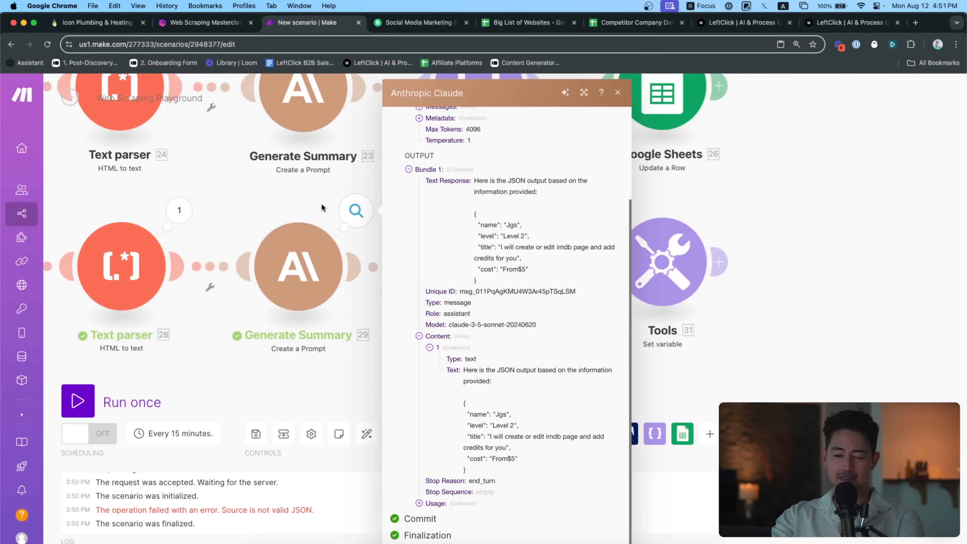
{"action": "left_click", "coordinate": [438, 505]}
{"action": "scroll", "coordinate": [472, 489], "scroll_direction": "down", "scroll_amount": 2}
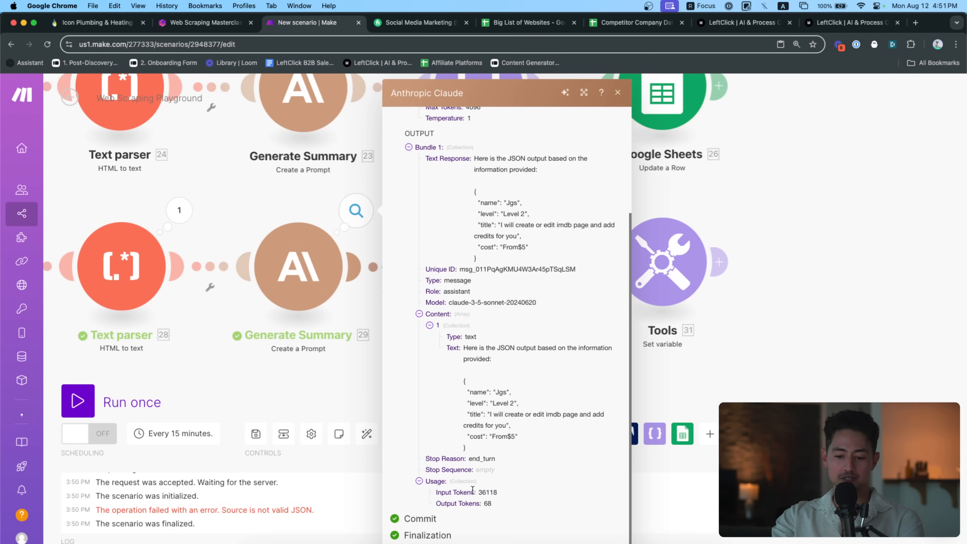
{"action": "left_click", "coordinate": [198, 343]}
{"action": "scroll", "coordinate": [354, 345], "scroll_direction": "right", "scroll_amount": 3}
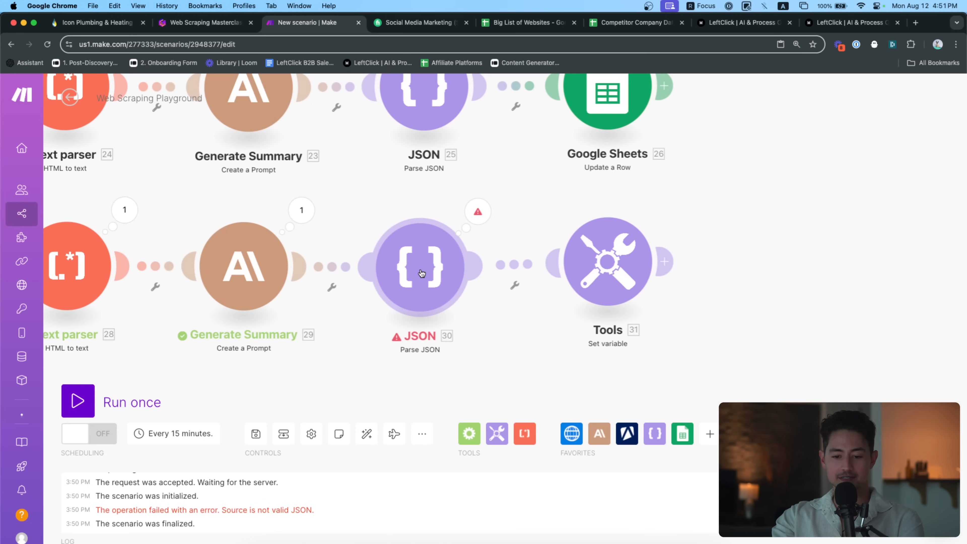
Trace Parse JSON 30's 'Source is not valid JSON' error to Claude's preamble sentence
{"action": "left_click", "coordinate": [421, 273]}
{"action": "left_click", "coordinate": [471, 210]}
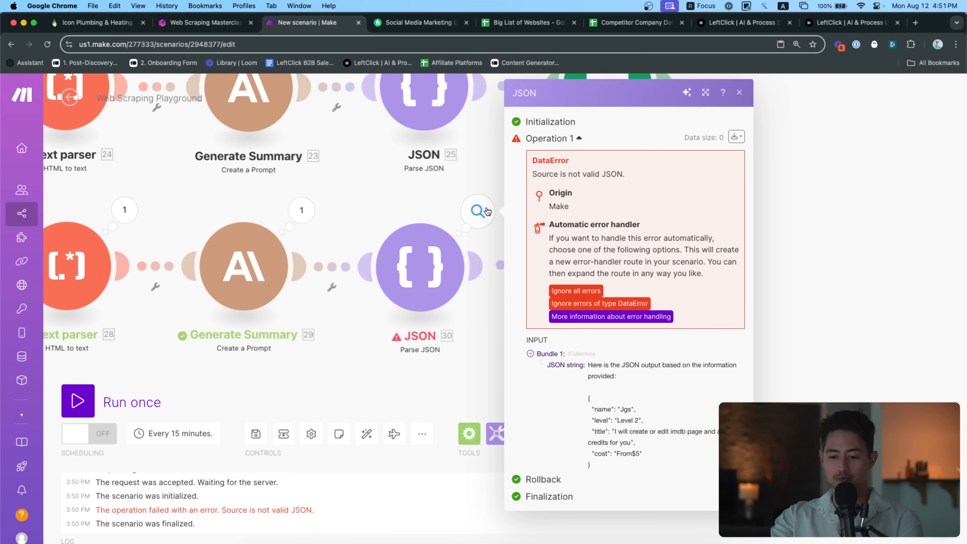
{"action": "scroll", "coordinate": [647, 386], "scroll_direction": "up", "scroll_amount": 5}
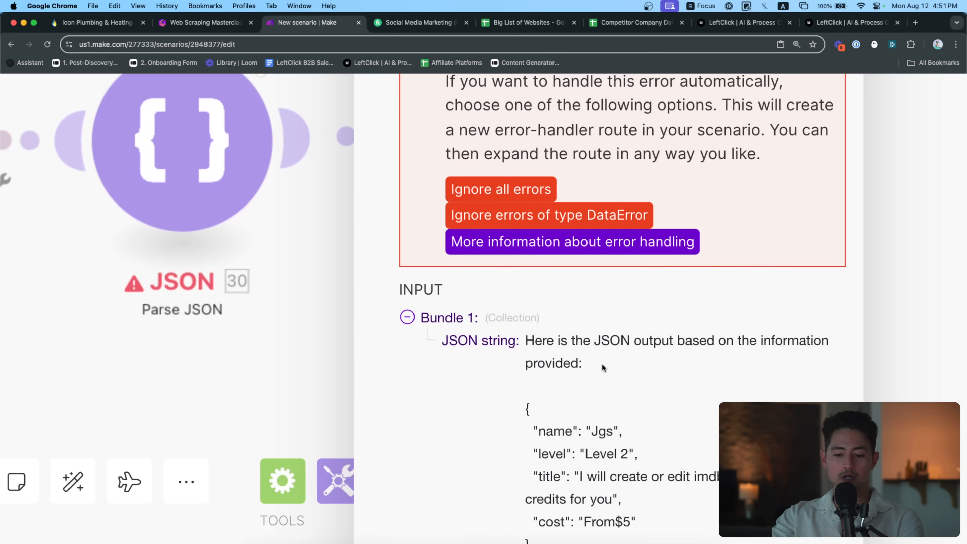
{"action": "left_click_drag", "start_coordinate": [605, 364], "coordinate": [530, 340]}
{"action": "scroll", "coordinate": [527, 341], "scroll_direction": "down", "scroll_amount": 5}
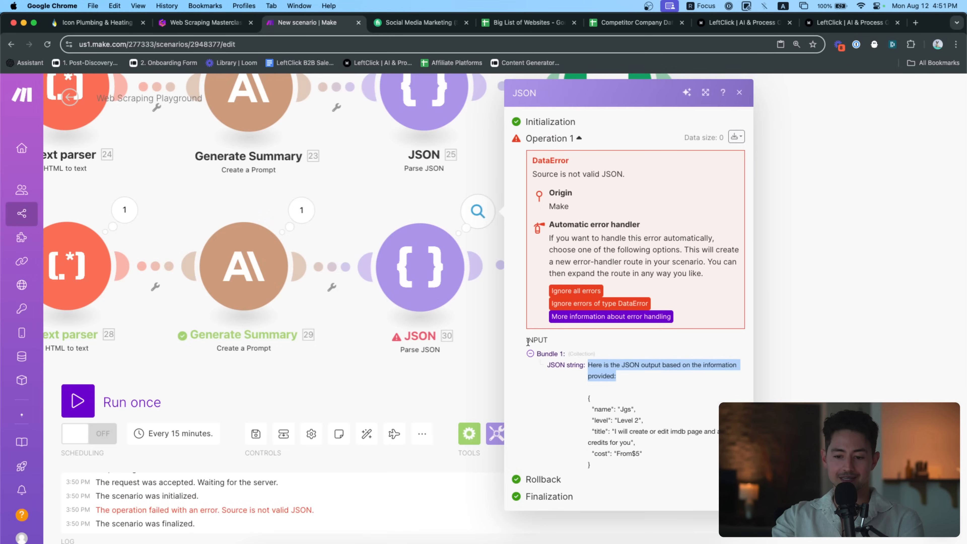
{"action": "left_click", "coordinate": [297, 205]}
{"action": "left_click", "coordinate": [252, 199]}
{"action": "left_click_drag", "start_coordinate": [238, 206], "coordinate": [392, 205]}
{"action": "left_click", "coordinate": [283, 210]}
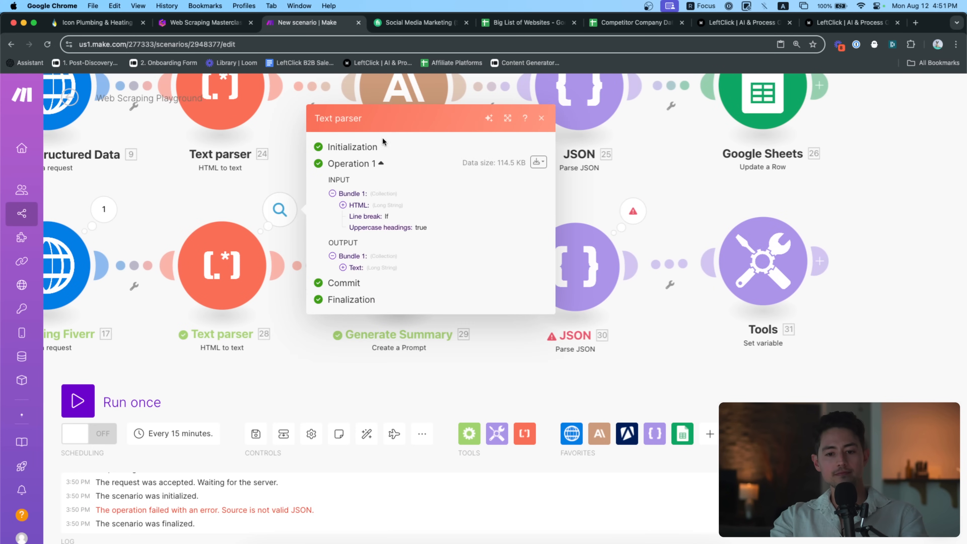
Reopen Text parser 28's output and scroll down through the listing's plain text
{"action": "left_click", "coordinate": [223, 179]}
{"action": "left_click_drag", "start_coordinate": [184, 200], "coordinate": [262, 201]}
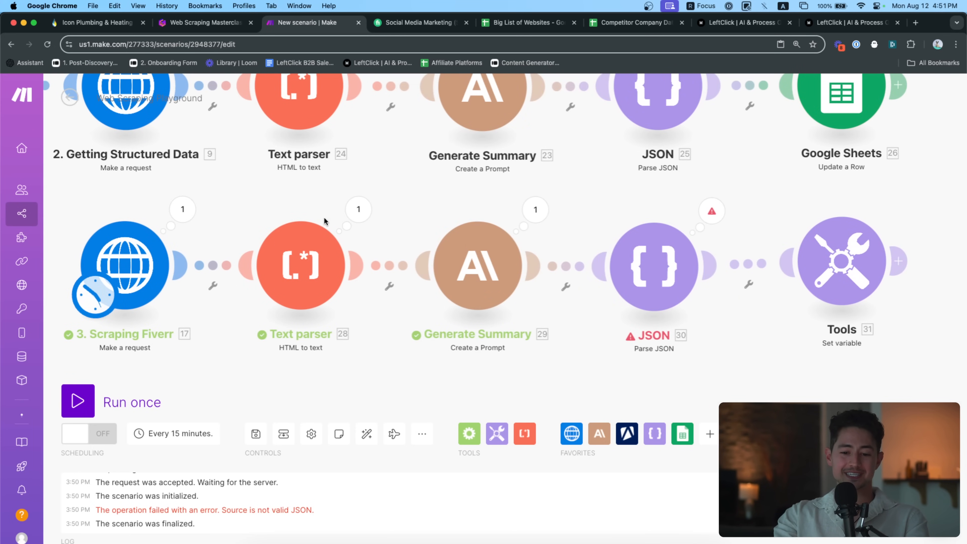
{"action": "left_click", "coordinate": [358, 209]}
{"action": "scroll", "coordinate": [513, 298], "scroll_direction": "down", "scroll_amount": 10}
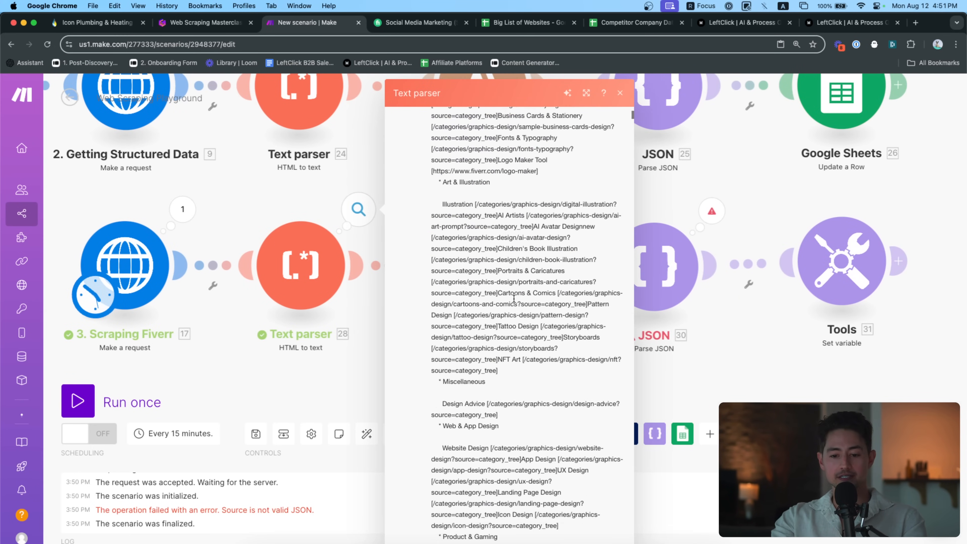
{"action": "scroll", "coordinate": [551, 309], "scroll_direction": "down", "scroll_amount": 20}
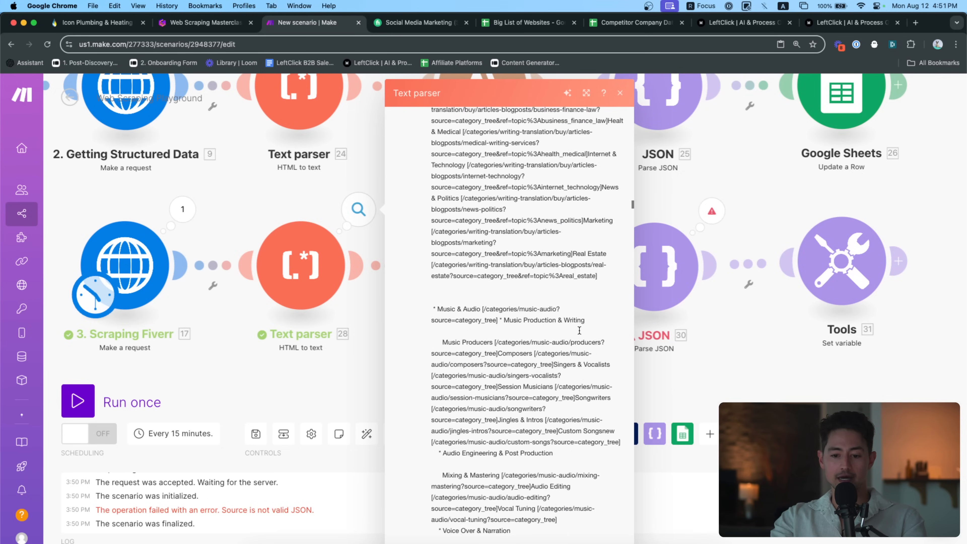
{"action": "scroll", "coordinate": [579, 329], "scroll_direction": "down", "scroll_amount": 20}
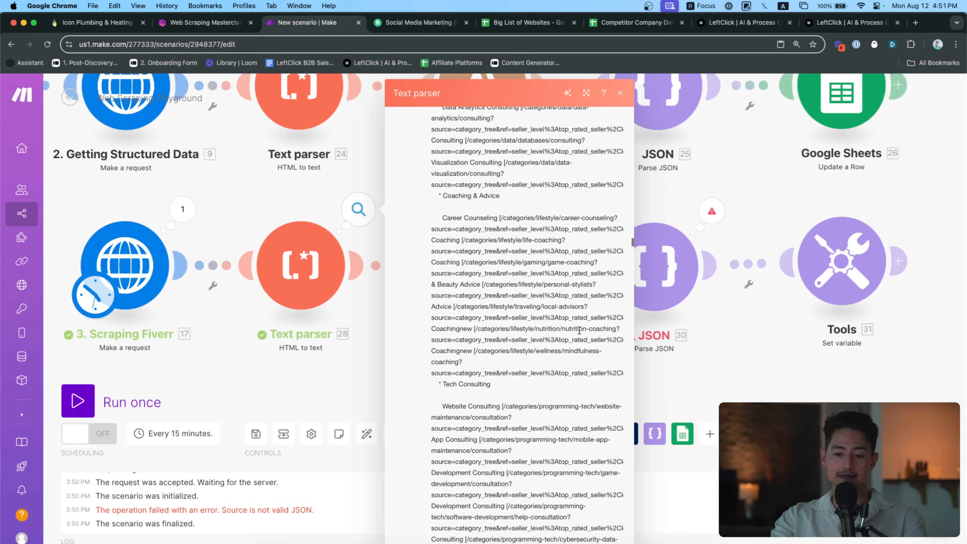
{"action": "scroll", "coordinate": [579, 333], "scroll_direction": "down", "scroll_amount": 20}
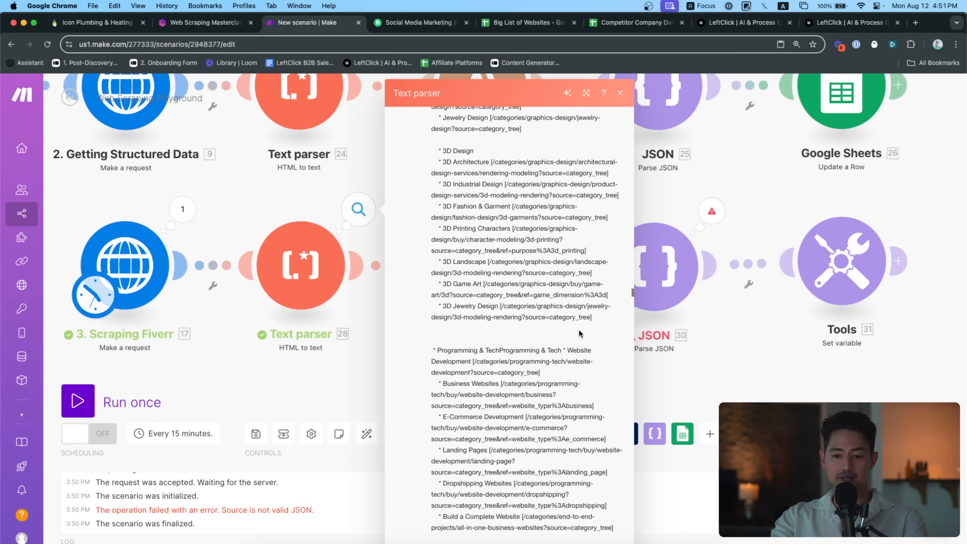
{"action": "scroll", "coordinate": [579, 332], "scroll_direction": "down", "scroll_amount": 20}
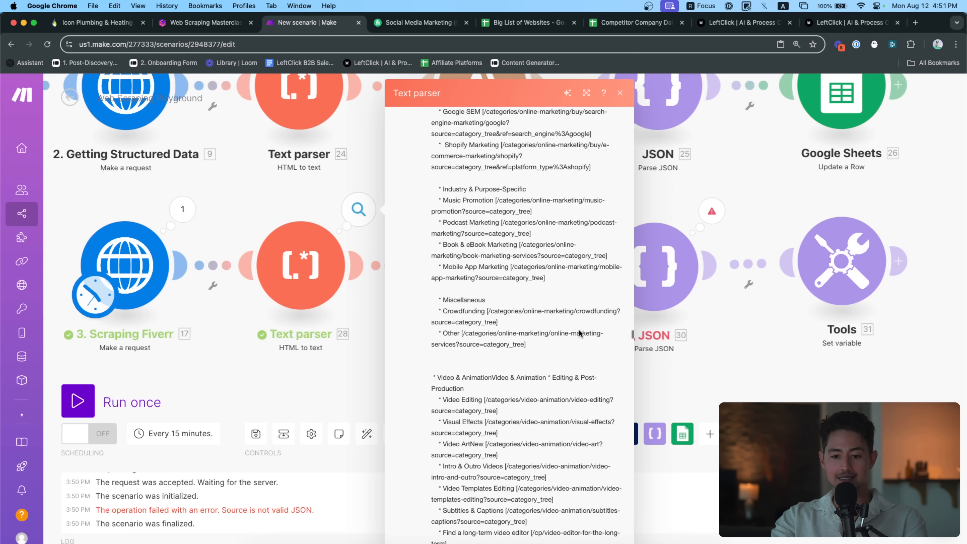
{"action": "scroll", "coordinate": [579, 329], "scroll_direction": "down", "scroll_amount": 20}
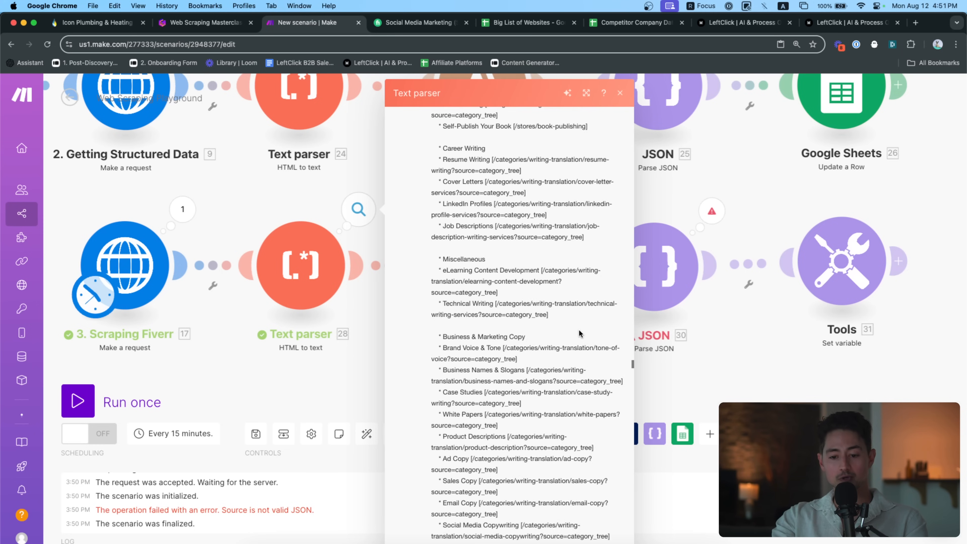
{"action": "scroll", "coordinate": [578, 332], "scroll_direction": "down", "scroll_amount": 20}
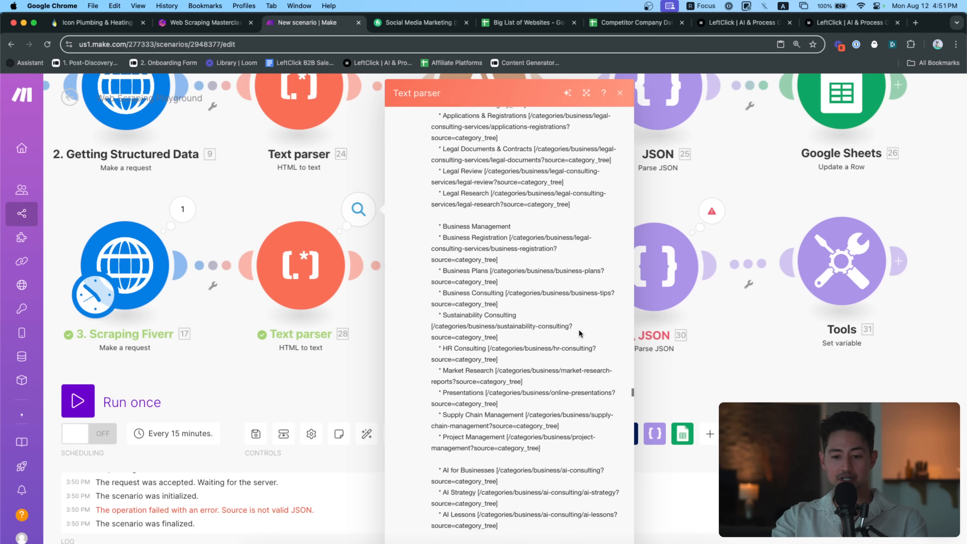
{"action": "scroll", "coordinate": [579, 332], "scroll_direction": "down", "scroll_amount": 20}
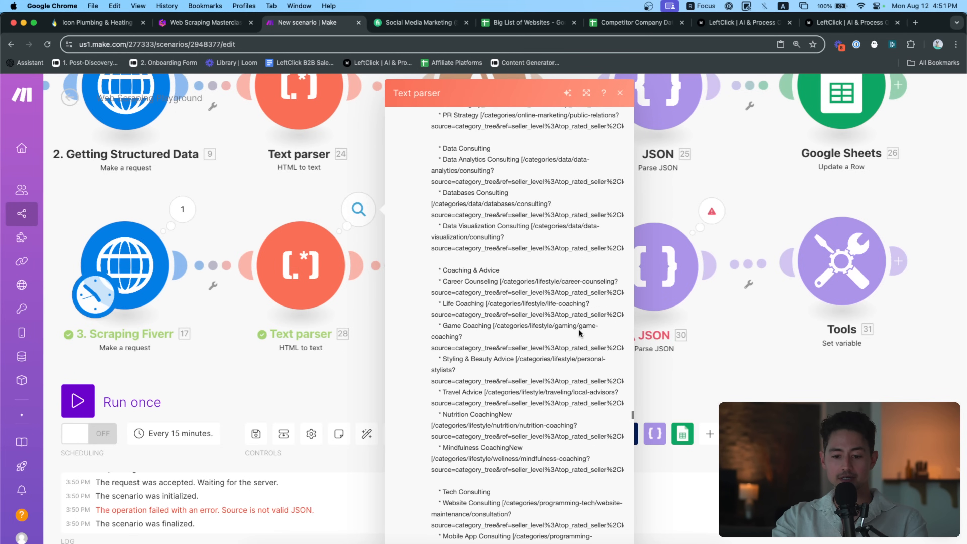
{"action": "scroll", "coordinate": [578, 332], "scroll_direction": "down", "scroll_amount": 20}
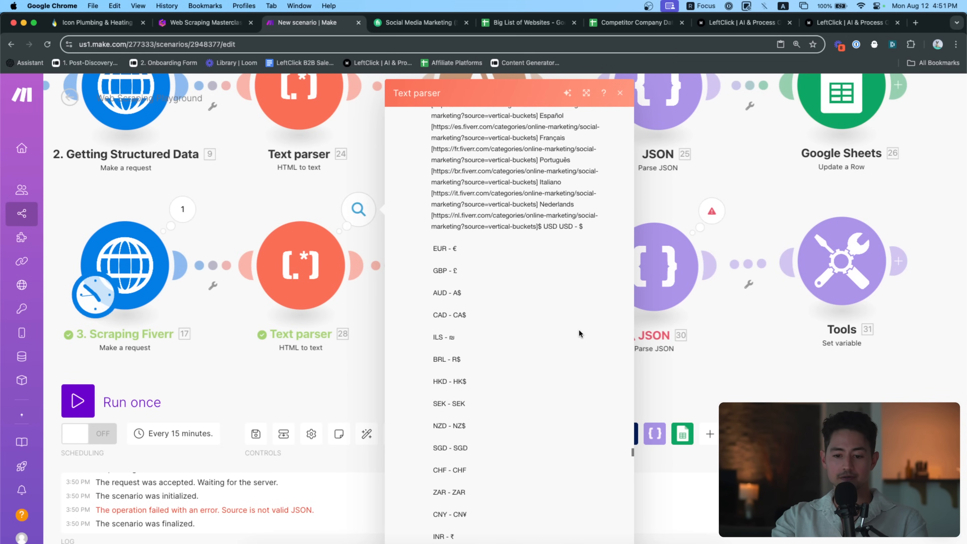
{"action": "scroll", "coordinate": [578, 332], "scroll_direction": "down", "scroll_amount": 5}
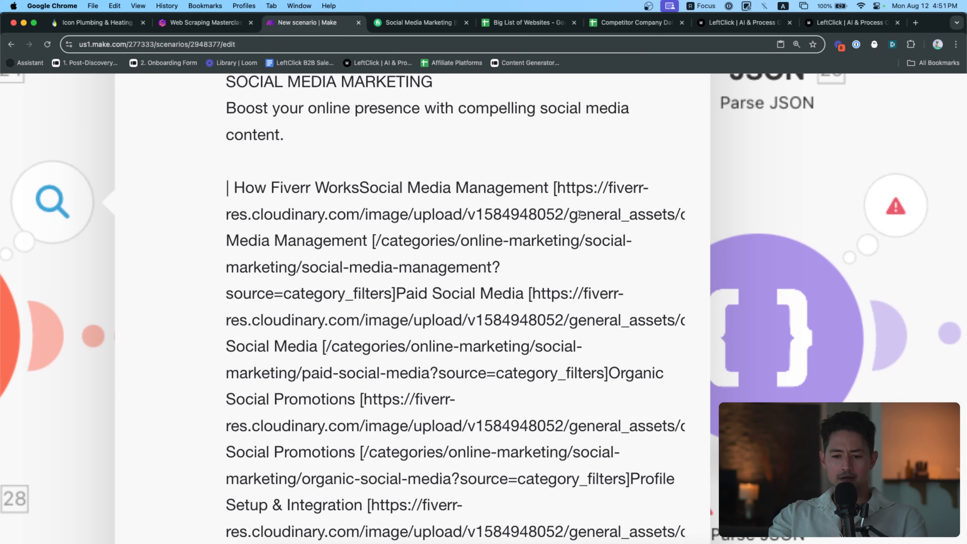
{"action": "scroll", "coordinate": [579, 214], "scroll_direction": "down", "scroll_amount": 11}
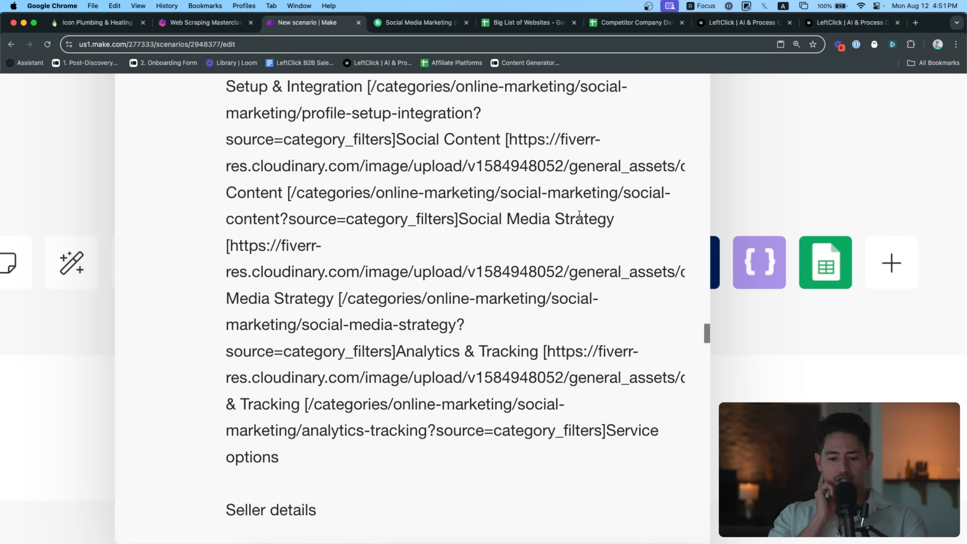
{"action": "scroll", "coordinate": [564, 238], "scroll_direction": "down", "scroll_amount": 4}
{"action": "scroll", "coordinate": [556, 288], "scroll_direction": "down", "scroll_amount": 1}
{"action": "scroll", "coordinate": [556, 289], "scroll_direction": "down", "scroll_amount": 10}
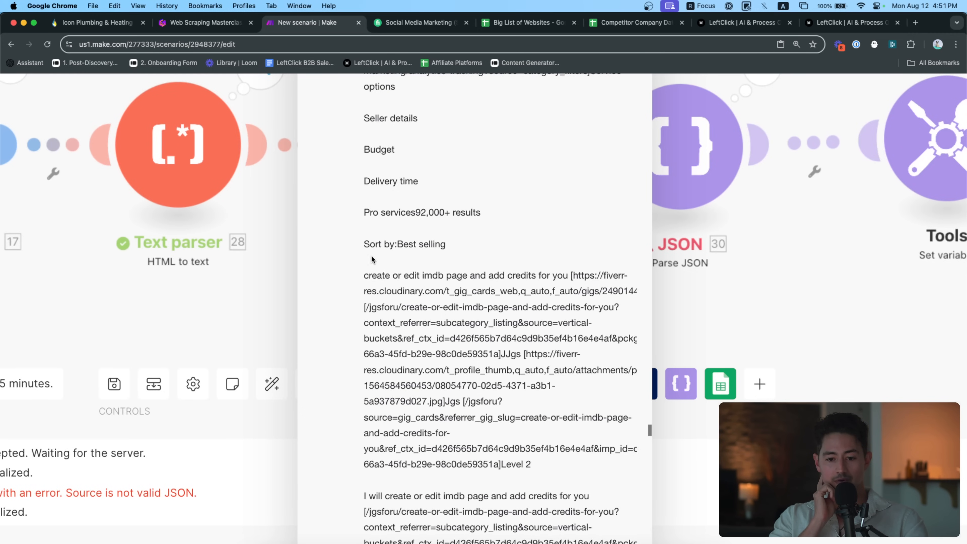
Select the 'Sort by:Best selling' line where seller listings begin, then close the inspector
{"action": "left_click_drag", "start_coordinate": [364, 244], "coordinate": [363, 205]}
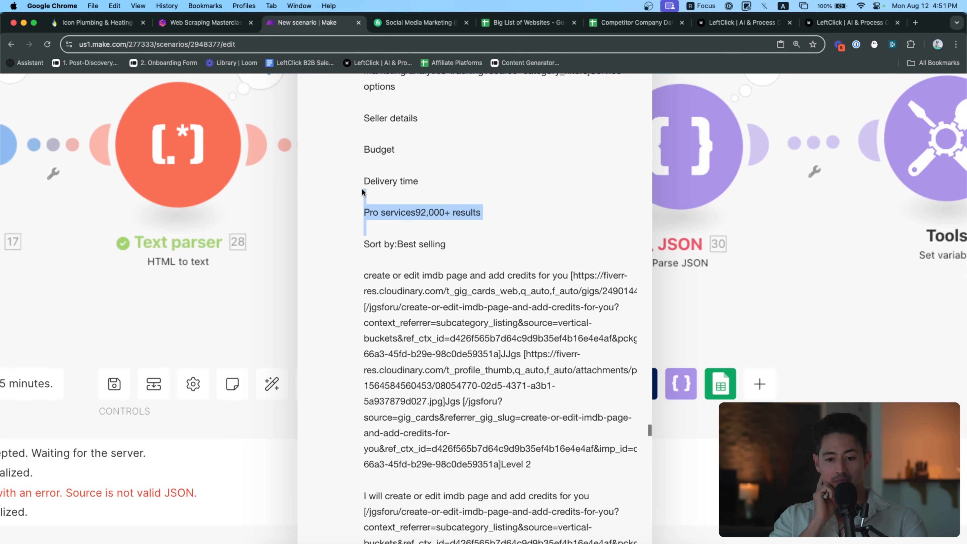
{"action": "left_click", "coordinate": [364, 247]}
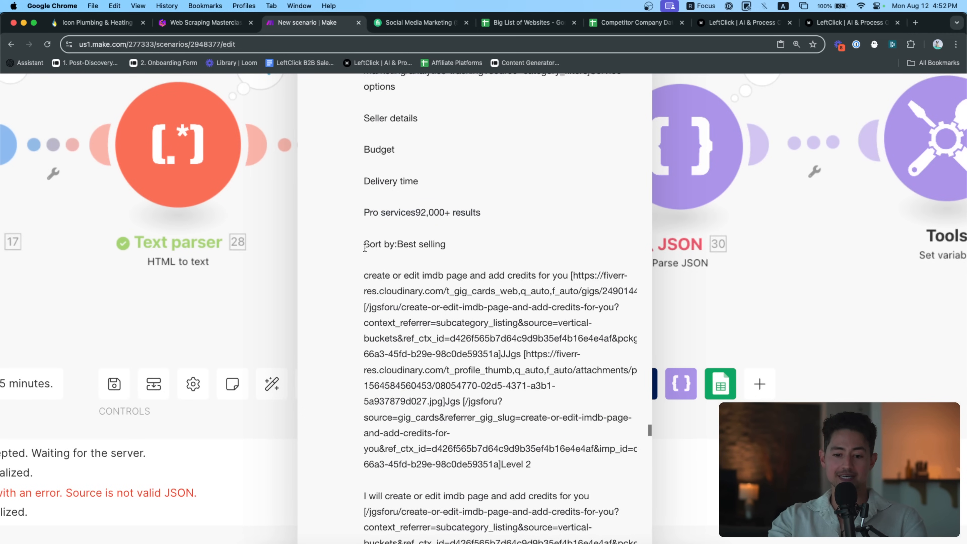
{"action": "scroll", "coordinate": [365, 251], "scroll_direction": "down", "scroll_amount": 5}
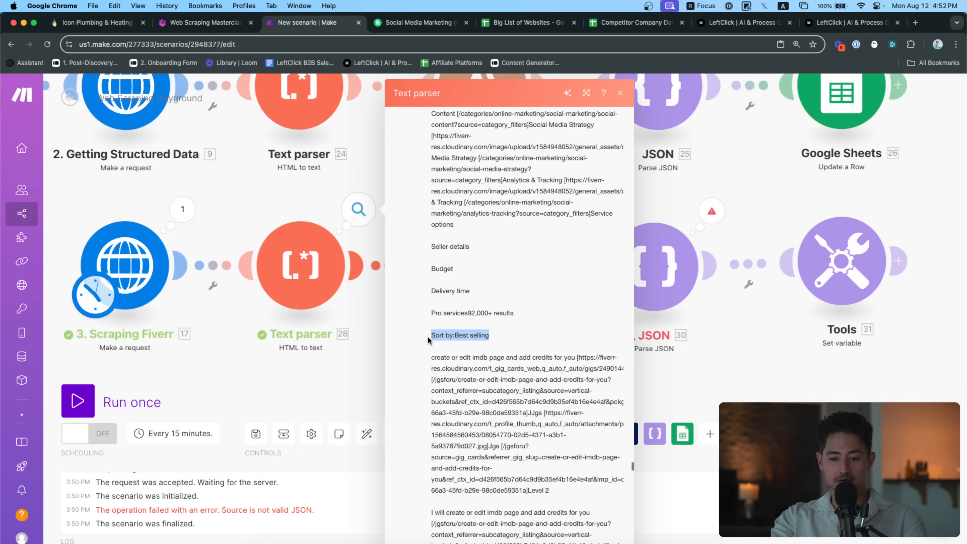
{"action": "scroll", "coordinate": [478, 355], "scroll_direction": "down", "scroll_amount": 3}
{"action": "key", "text": "Escape"}
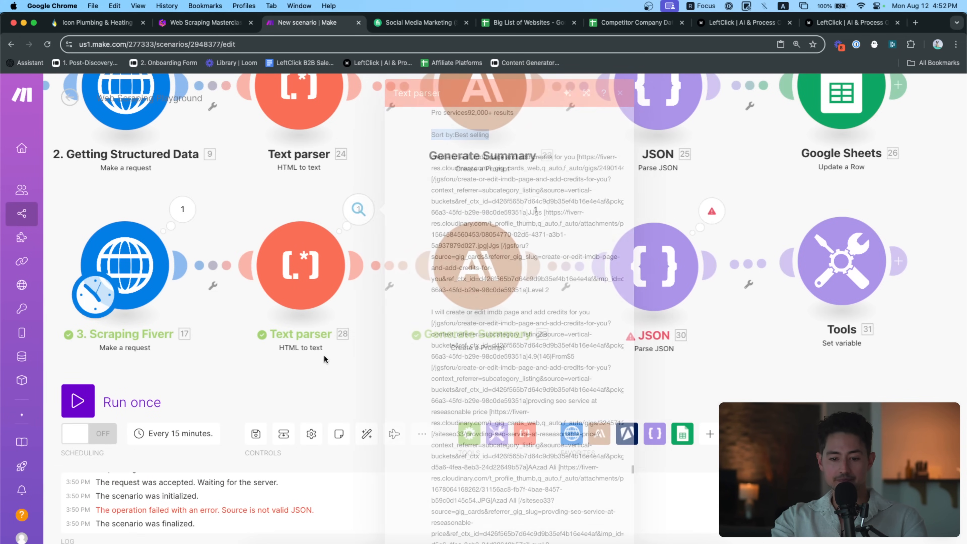
Rearrange the modules to make room after Text parser 28
{"action": "mouse_move", "coordinate": [256, 277]}
{"action": "left_mouse_down"}
{"action": "mouse_move", "coordinate": [57, 284]}
{"action": "mouse_move", "coordinate": [254, 272]}
{"action": "left_mouse_up"}
{"action": "scroll", "coordinate": [303, 281], "scroll_direction": "down", "scroll_amount": 2}
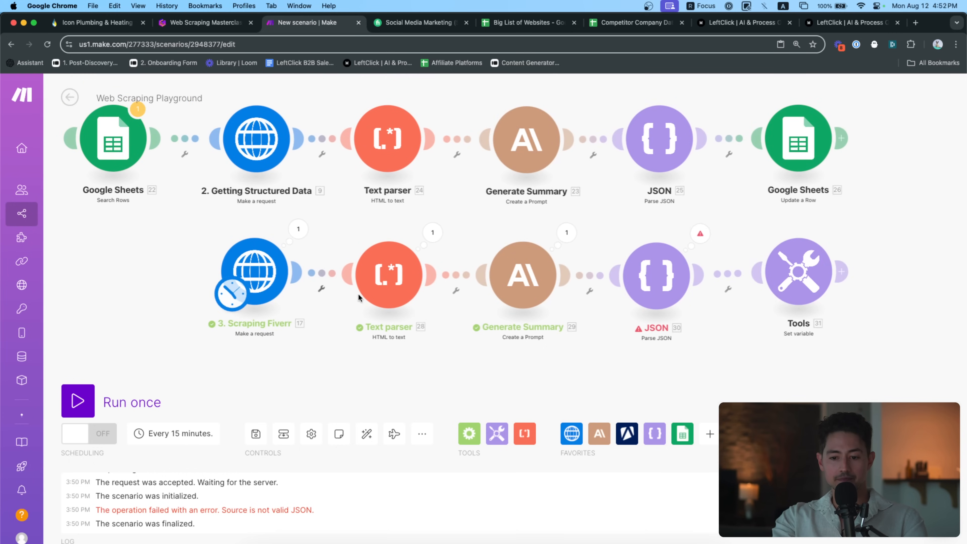
{"action": "left_click_drag", "start_coordinate": [544, 349], "coordinate": [399, 346]}
{"action": "left_click_drag", "start_coordinate": [746, 336], "coordinate": [747, 361]}
{"action": "left_click_drag", "start_coordinate": [658, 278], "coordinate": [799, 278]}
{"action": "left_click_drag", "start_coordinate": [489, 359], "coordinate": [534, 353]}
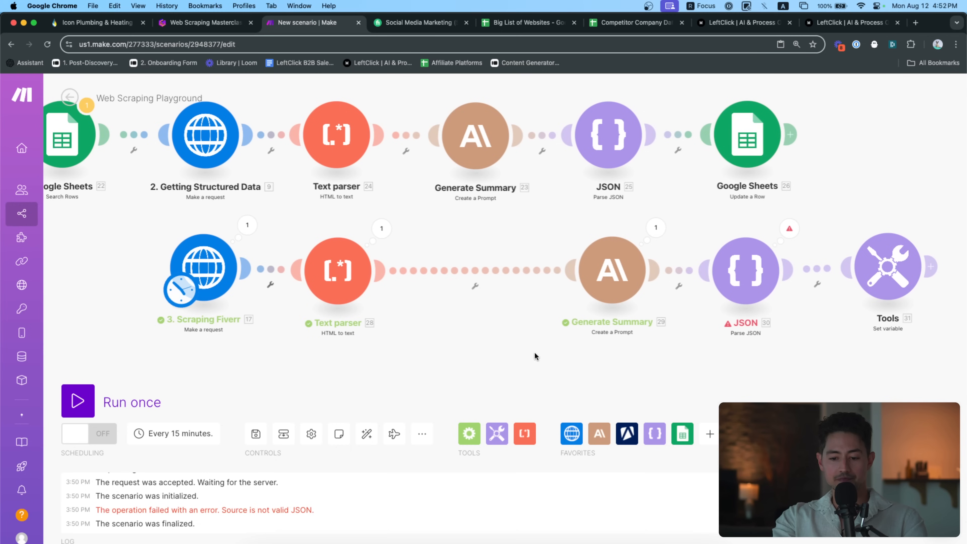
Insert a Tools Set variable module after Text parser 28
{"action": "left_click", "coordinate": [502, 434]}
{"action": "scroll", "coordinate": [589, 320], "scroll_direction": "down", "scroll_amount": 2}
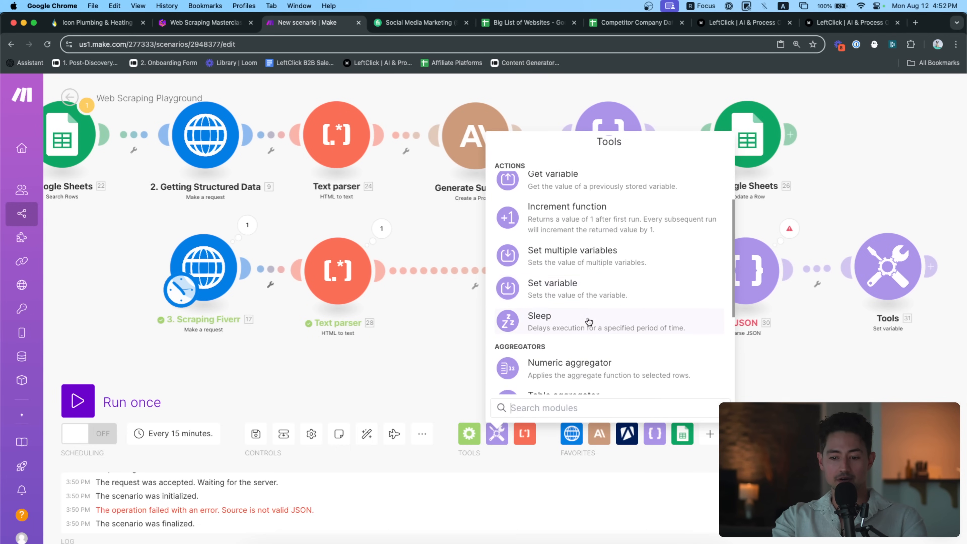
{"action": "left_click", "coordinate": [576, 291]}
{"action": "left_click", "coordinate": [475, 267]}
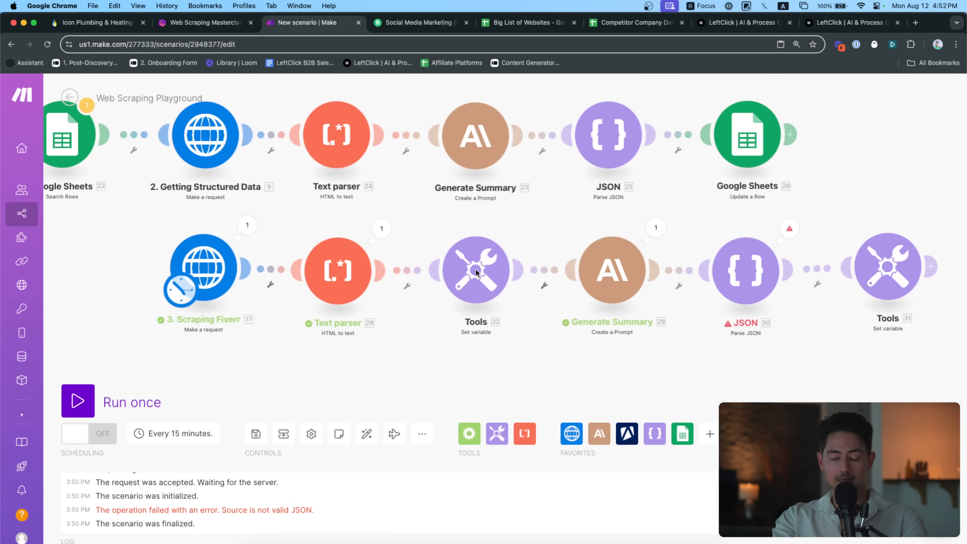
{"action": "left_click", "coordinate": [513, 316]}
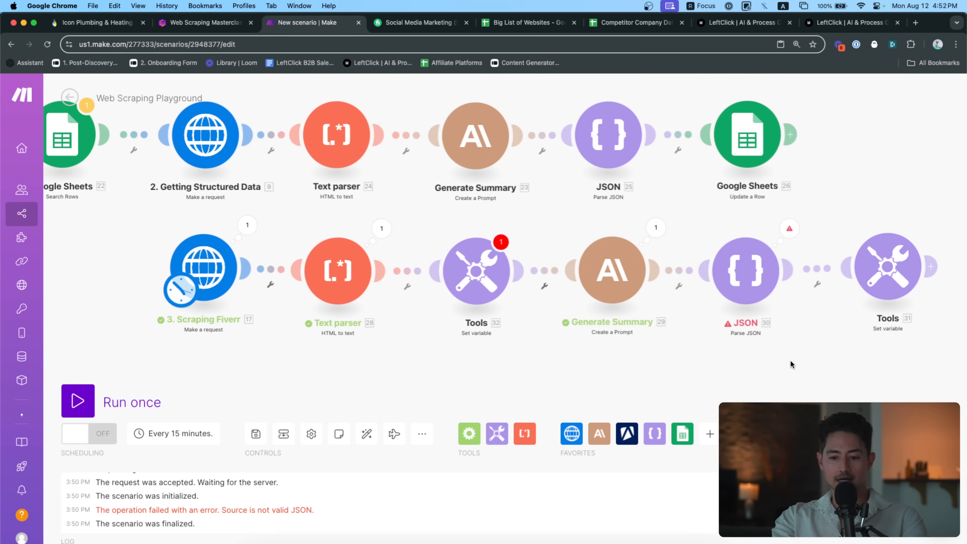
Rename the new Tools 32 module to Split Header
{"action": "left_click_drag", "start_coordinate": [790, 360], "coordinate": [635, 361]}
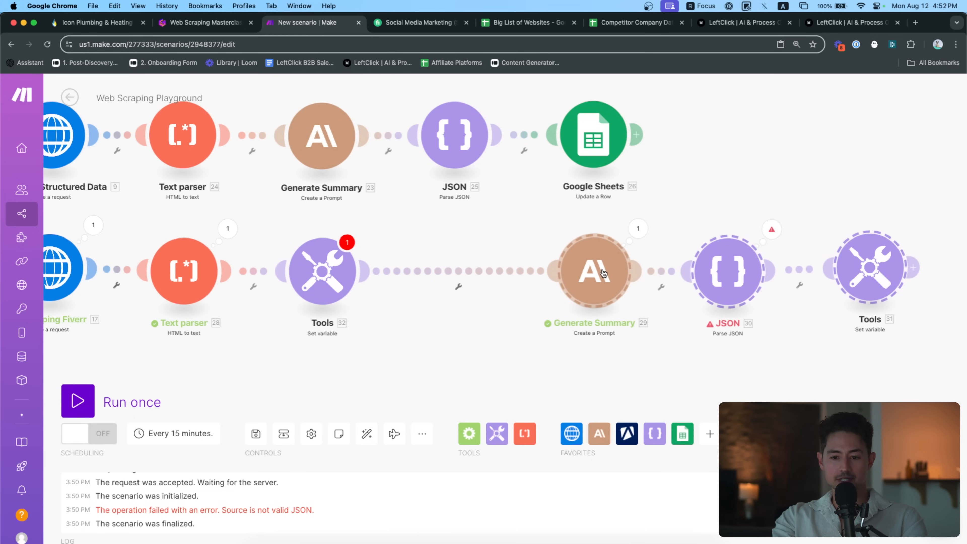
{"action": "left_click_drag", "start_coordinate": [388, 326], "coordinate": [460, 323]}
{"action": "scroll", "coordinate": [418, 316], "scroll_direction": "up", "scroll_amount": 3}
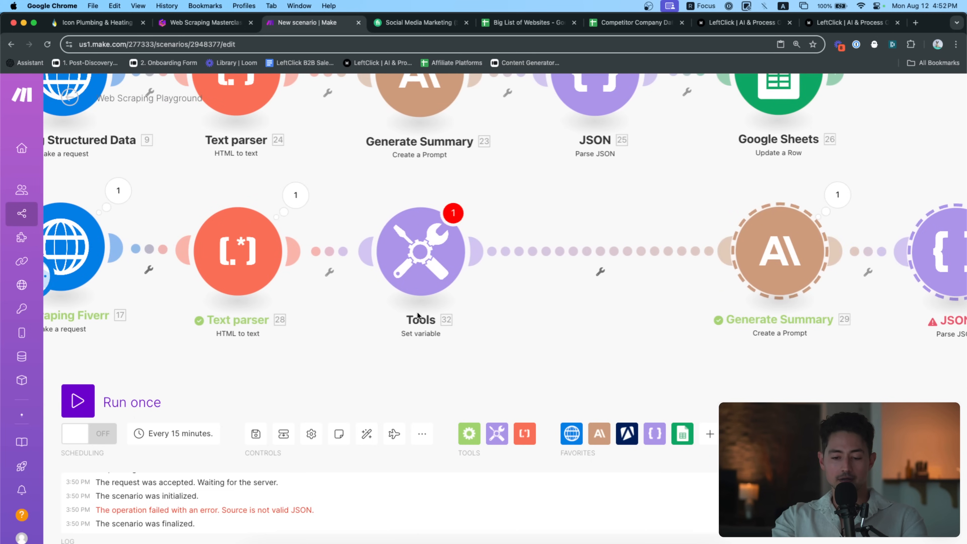
{"action": "right_click", "coordinate": [422, 267]}
{"action": "left_click", "coordinate": [449, 327]}
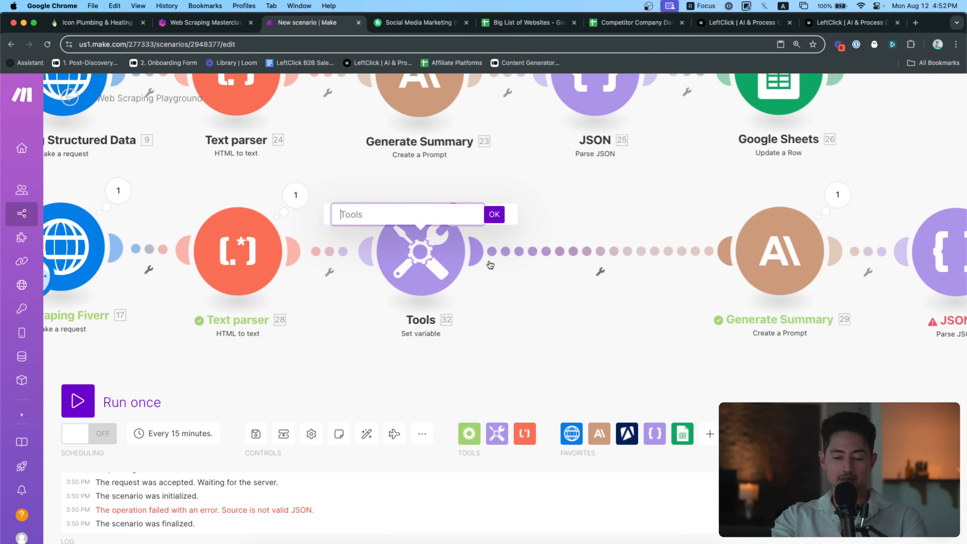
{"action": "type", "text": "E"}
{"action": "key", "text": "BackSpace"}
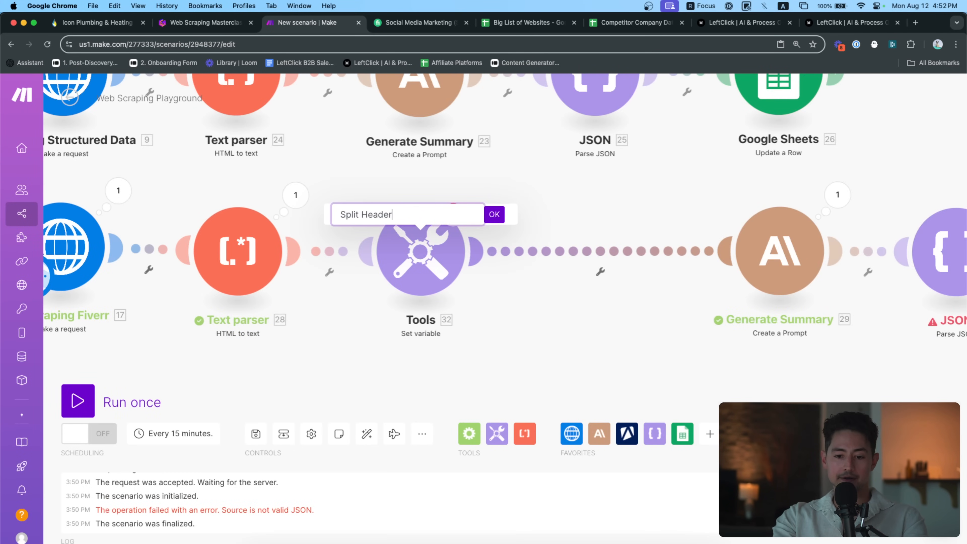
{"action": "key", "text": "Return"}
Set variable Sellers to split(28.Text; Sort by:Best selling) and save
{"action": "left_click", "coordinate": [420, 251]}
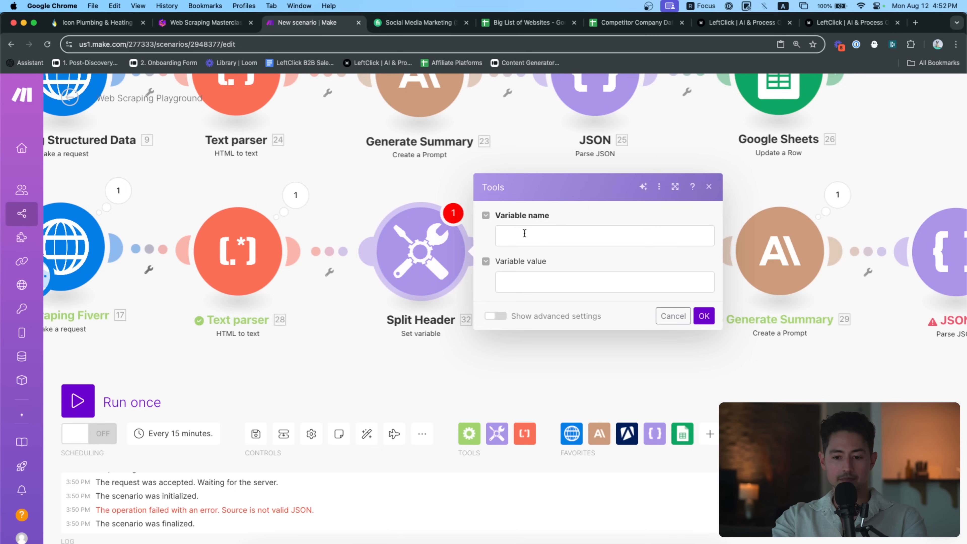
{"action": "left_click", "coordinate": [744, 231]}
{"action": "left_click", "coordinate": [637, 283]}
{"action": "type", "text": "split("}
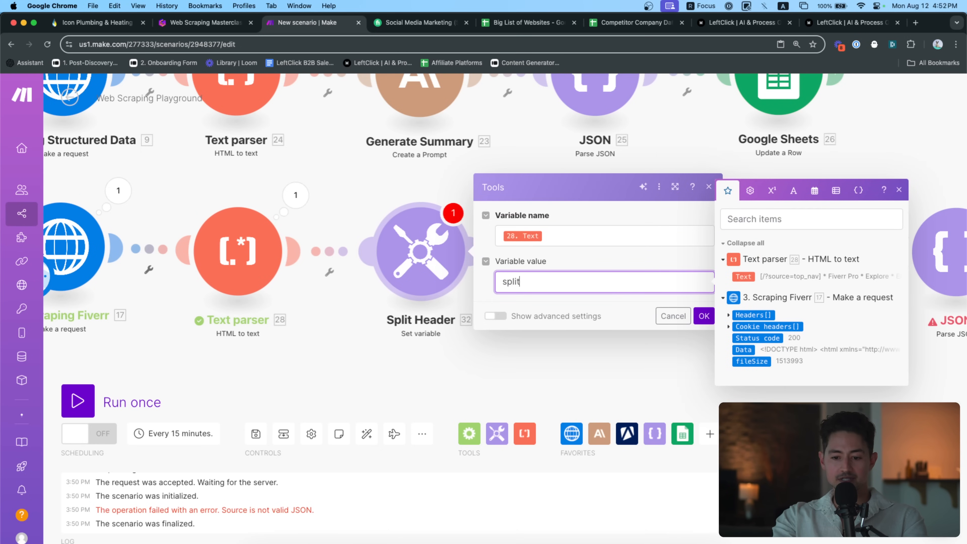
{"action": "key", "text": "super+v"}
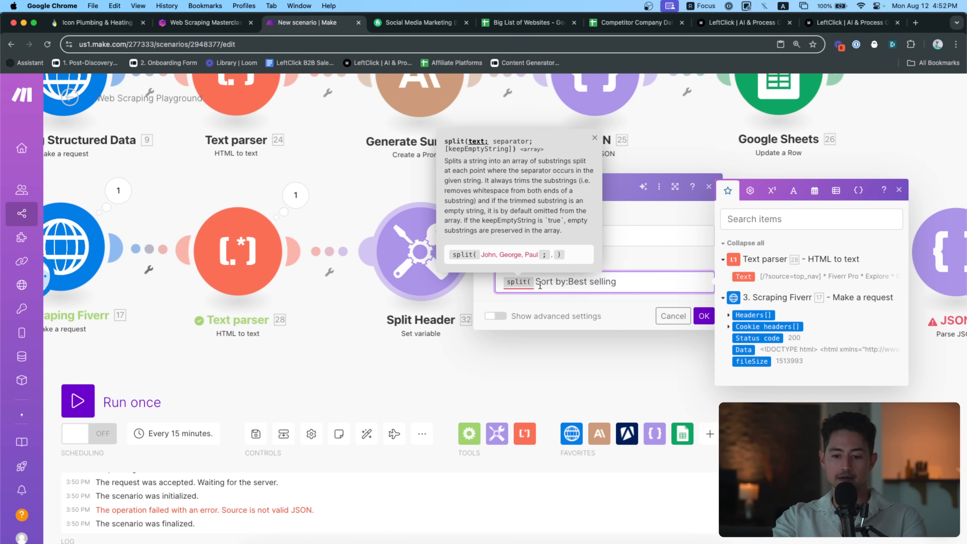
{"action": "left_click", "coordinate": [750, 278]}
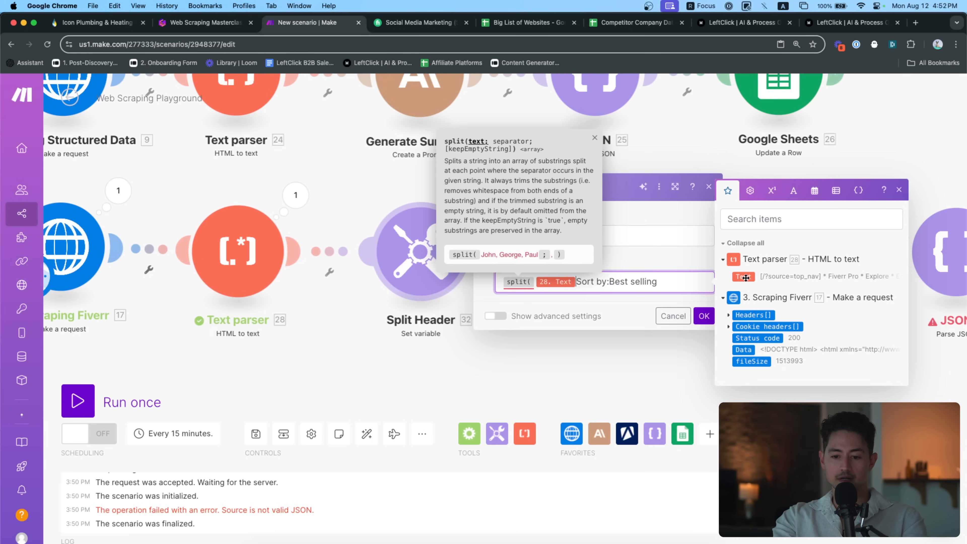
{"action": "left_click", "coordinate": [645, 237]}
{"action": "key", "text": "BackSpace"}
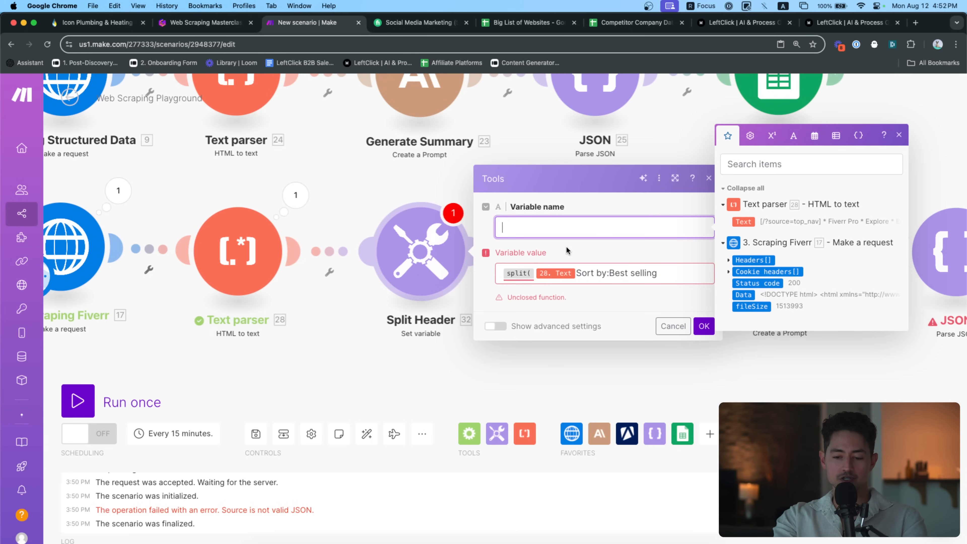
{"action": "type", "text": "F"}
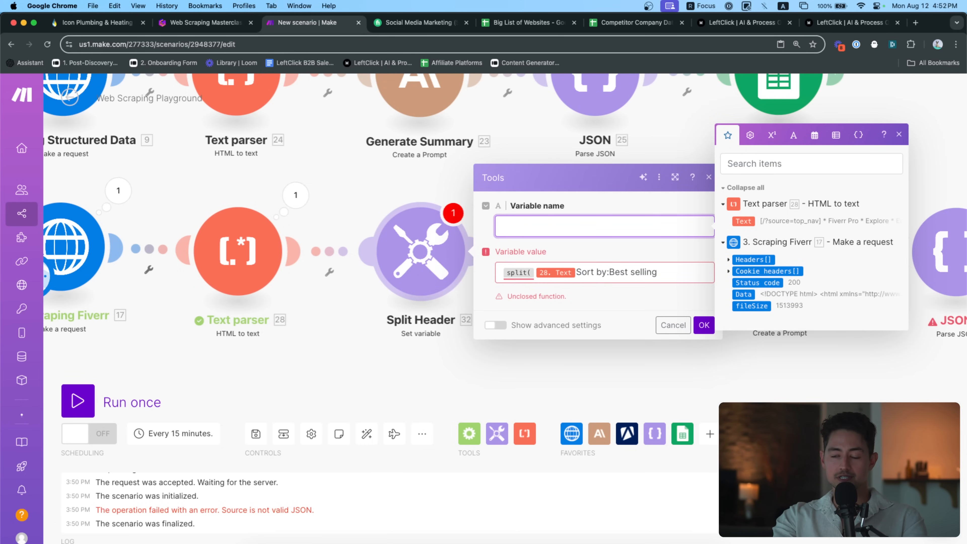
{"action": "left_click", "coordinate": [608, 271]}
{"action": "type", "text": ";"}
{"action": "key", "text": "End"}
{"action": "type", "text": ")"}
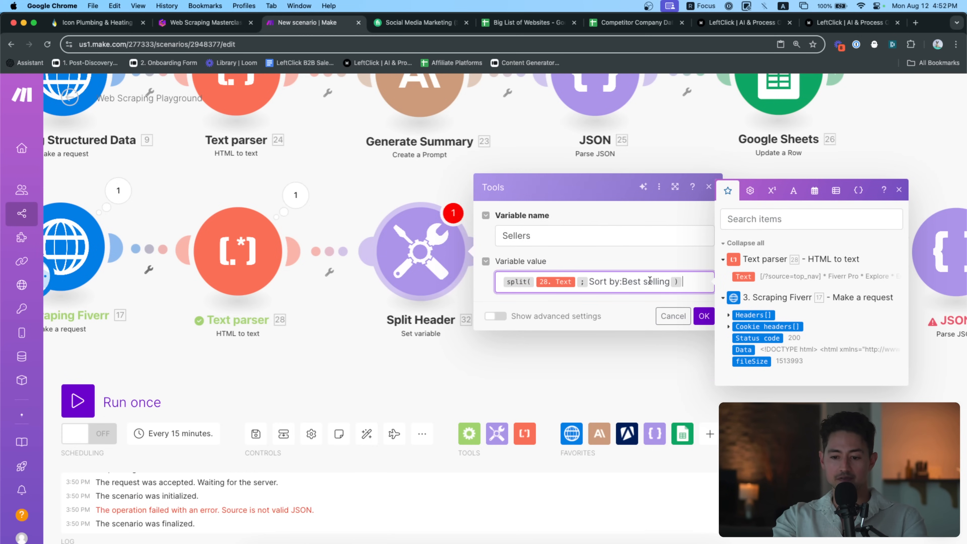
{"action": "left_click", "coordinate": [703, 316]}
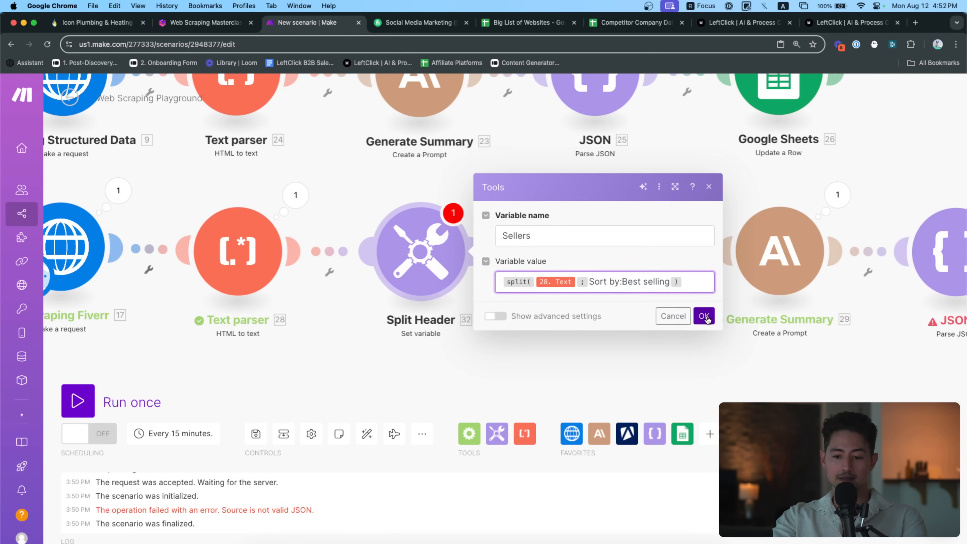
Copy the raw Text output bundle from Text parser 28
{"action": "left_click", "coordinate": [306, 206]}
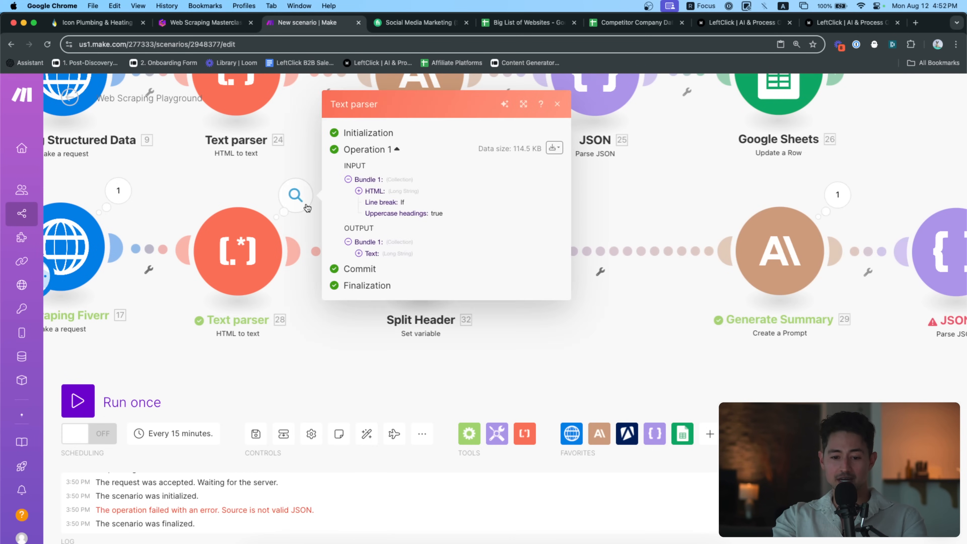
{"action": "left_click", "coordinate": [379, 257]}
{"action": "left_click", "coordinate": [554, 147]}
{"action": "left_click", "coordinate": [531, 177]}
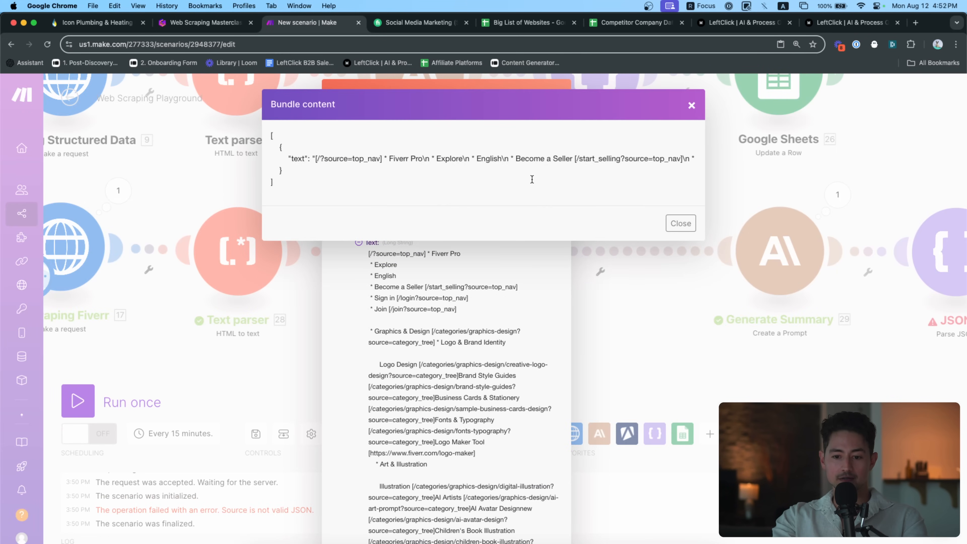
{"action": "triple_click", "coordinate": [455, 159]}
{"action": "left_click", "coordinate": [286, 341]}
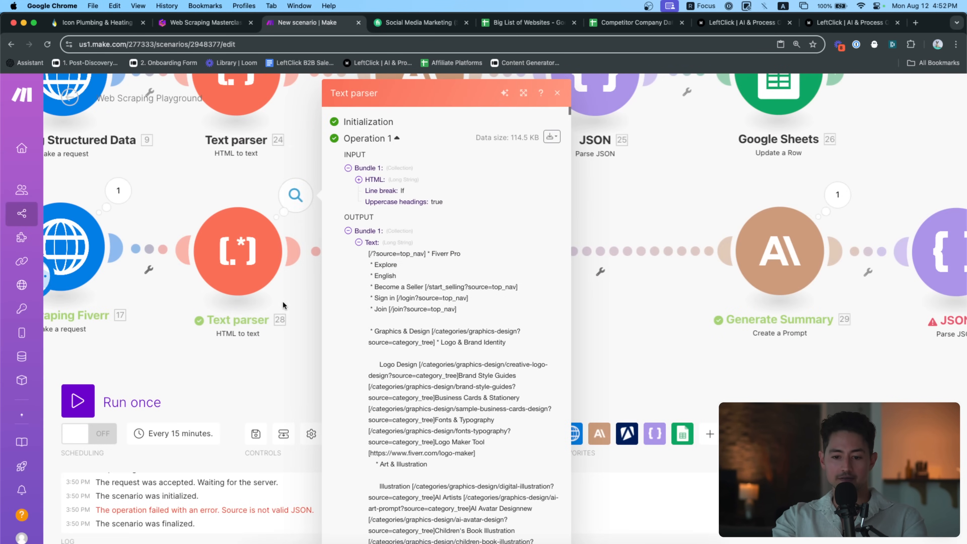
{"action": "left_click", "coordinate": [301, 299]}
Run only Split Header, using the copied bundle text as sample input
{"action": "left_click", "coordinate": [385, 277]}
{"action": "right_click", "coordinate": [416, 235]}
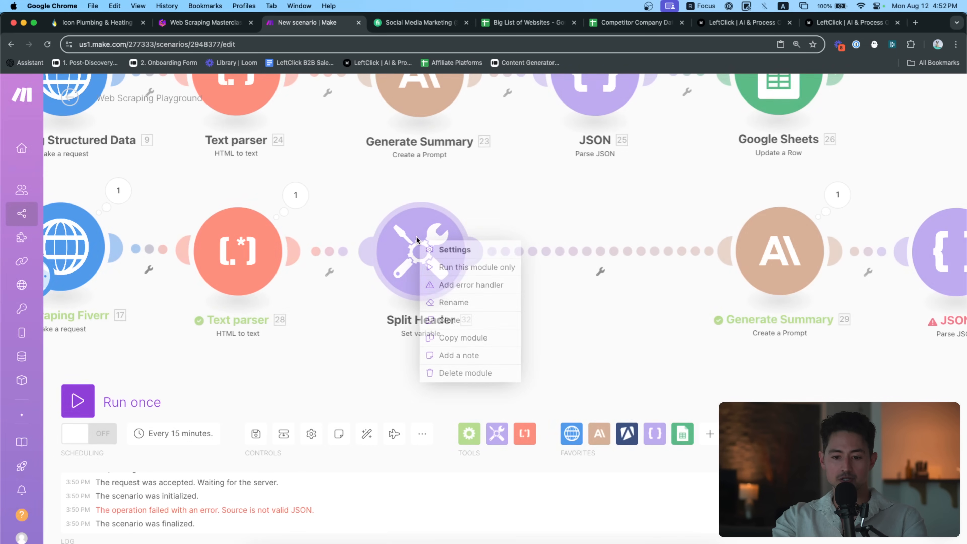
{"action": "left_click", "coordinate": [444, 266]}
{"action": "left_click", "coordinate": [611, 304]}
{"action": "key", "text": "cmd+v"}
{"action": "left_click", "coordinate": [704, 338]}
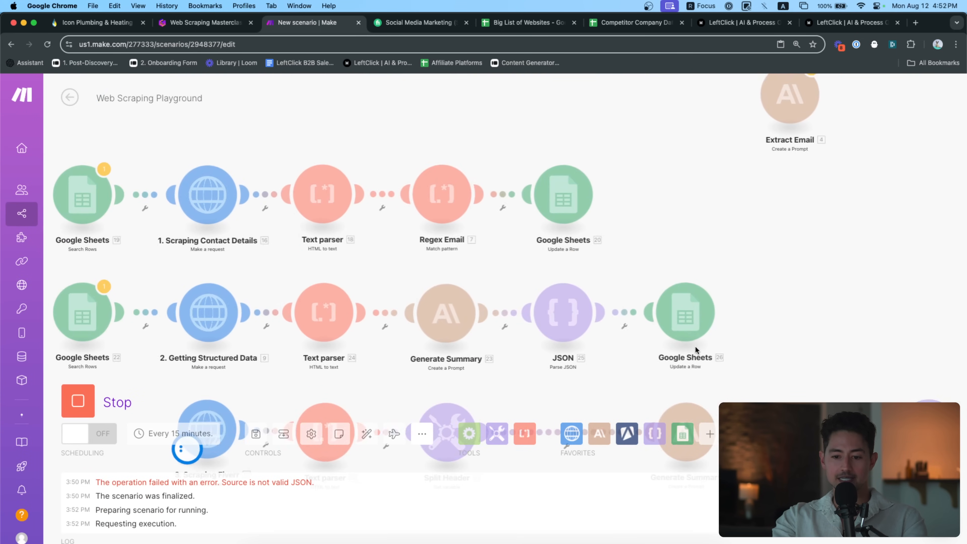
Inspect the second item of the Sellers output array
{"action": "left_click", "coordinate": [556, 470]}
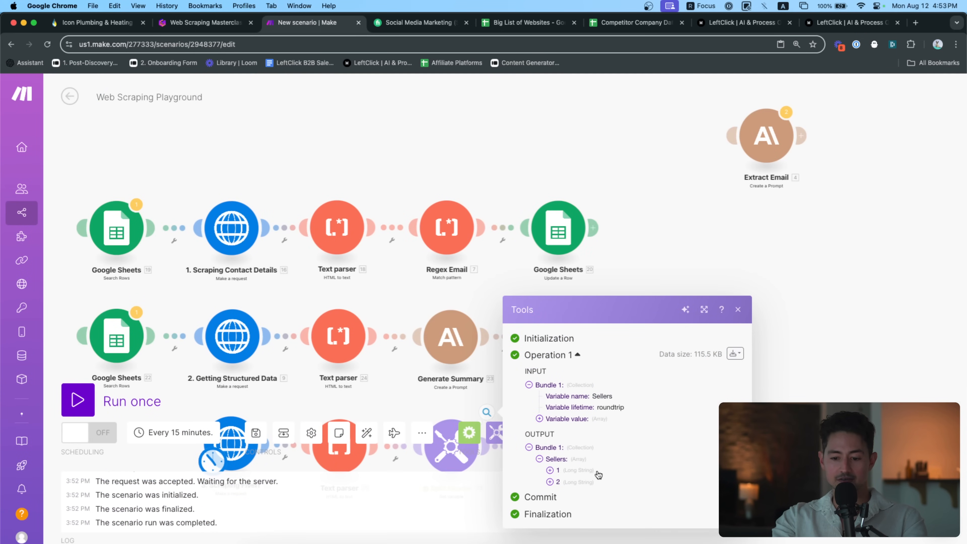
{"action": "left_click", "coordinate": [555, 539]}
{"action": "scroll", "coordinate": [622, 481], "scroll_direction": "down", "scroll_amount": 20}
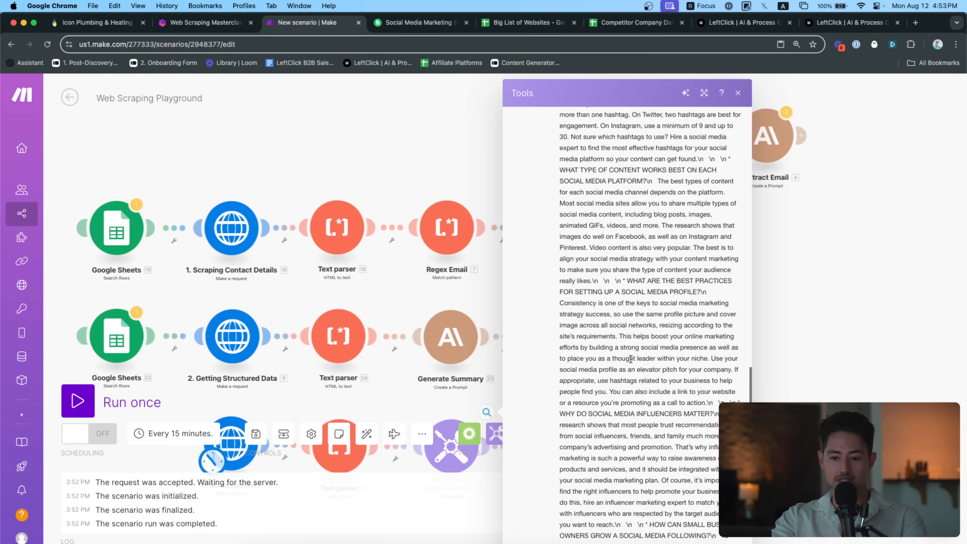
{"action": "scroll", "coordinate": [631, 359], "scroll_direction": "down", "scroll_amount": 10}
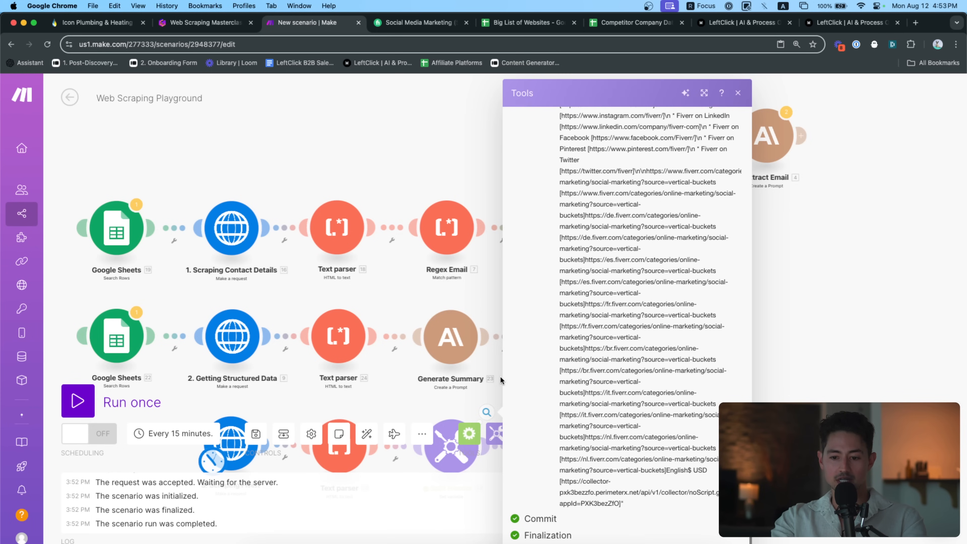
{"action": "scroll", "coordinate": [559, 368], "scroll_direction": "up", "scroll_amount": 15}
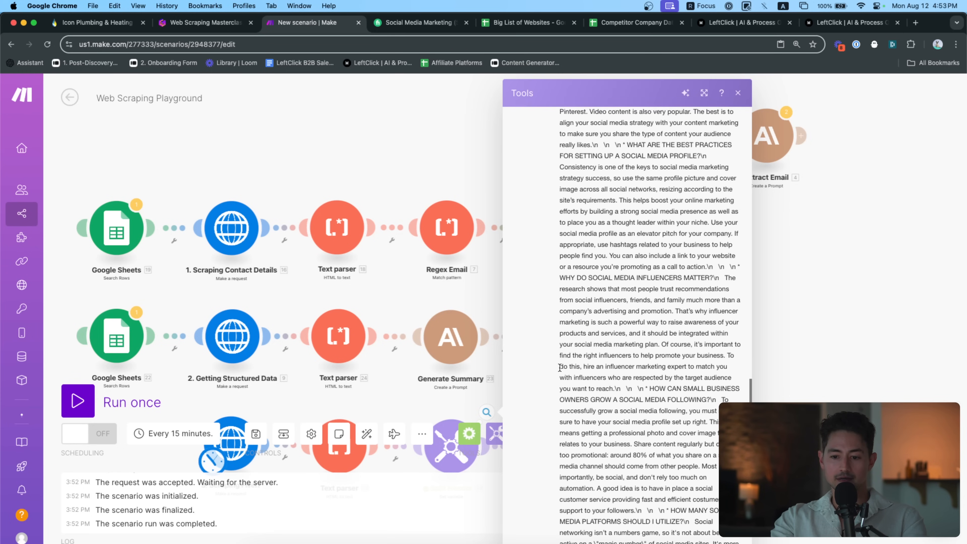
{"action": "scroll", "coordinate": [559, 367], "scroll_direction": "up", "scroll_amount": 10}
{"action": "scroll", "coordinate": [597, 375], "scroll_direction": "up", "scroll_amount": 10}
{"action": "scroll", "coordinate": [597, 375], "scroll_direction": "up", "scroll_amount": 10}
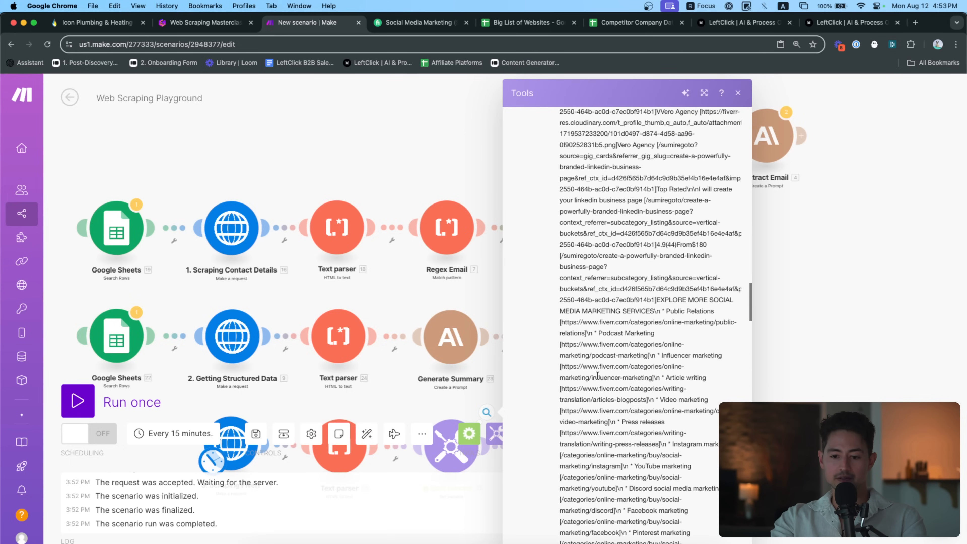
{"action": "scroll", "coordinate": [597, 375], "scroll_direction": "up", "scroll_amount": 10}
{"action": "left_click_drag", "start_coordinate": [464, 381], "coordinate": [377, 275]}
{"action": "scroll", "coordinate": [439, 326], "scroll_direction": "up", "scroll_amount": 5}
Rename the Split Header module to 'Split into Sellers'
{"action": "right_click", "coordinate": [336, 303]}
{"action": "left_click", "coordinate": [377, 369]}
{"action": "type", "text": "Split into Sellers"}
{"action": "key", "text": "Return"}
Wrap the Sellers value in get(...;2) to keep the second piece, and save
{"action": "left_click", "coordinate": [339, 337]}
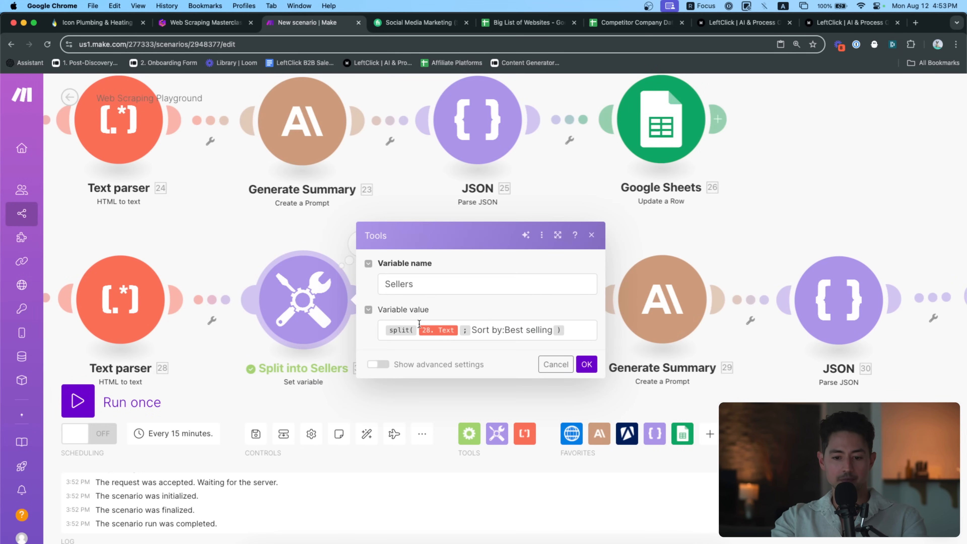
{"action": "left_click", "coordinate": [587, 336]}
{"action": "key", "text": "super+a"}
{"action": "key", "text": "Left"}
{"action": "type", "text": "get("}
{"action": "key", "text": "Down"}
{"action": "type", "text": ";2"}
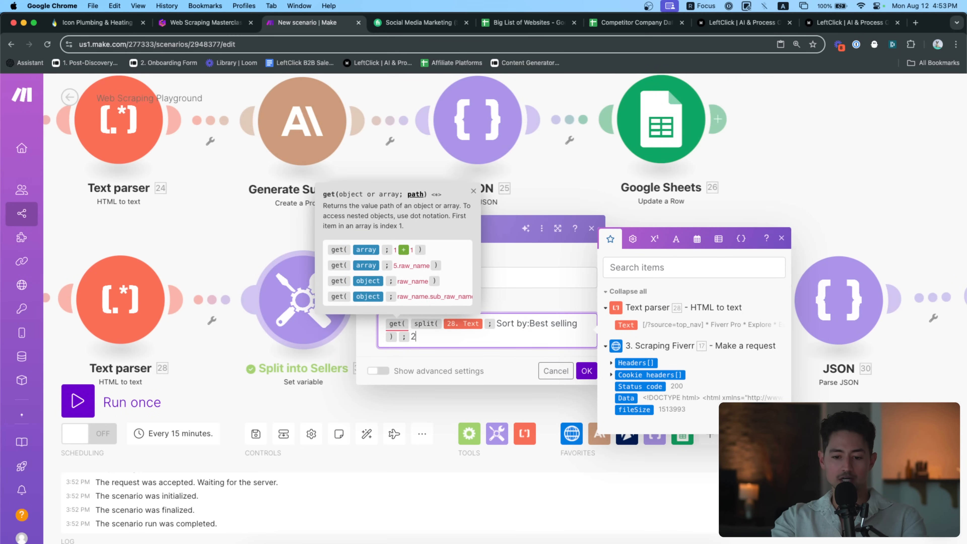
{"action": "type", "text": ")"}
{"action": "left_click", "coordinate": [586, 370]}
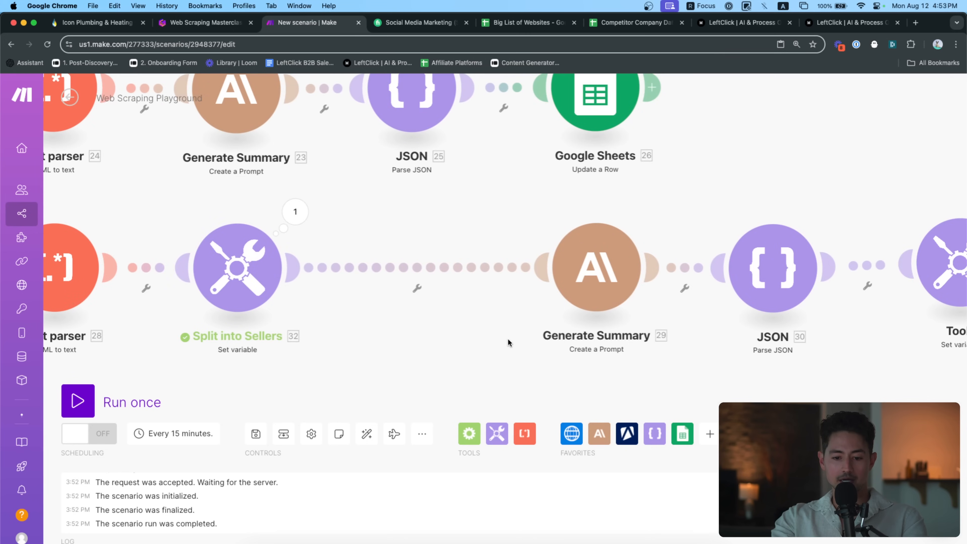
Place a new Tools Set variable module after Split into Sellers
{"action": "left_click", "coordinate": [496, 433]}
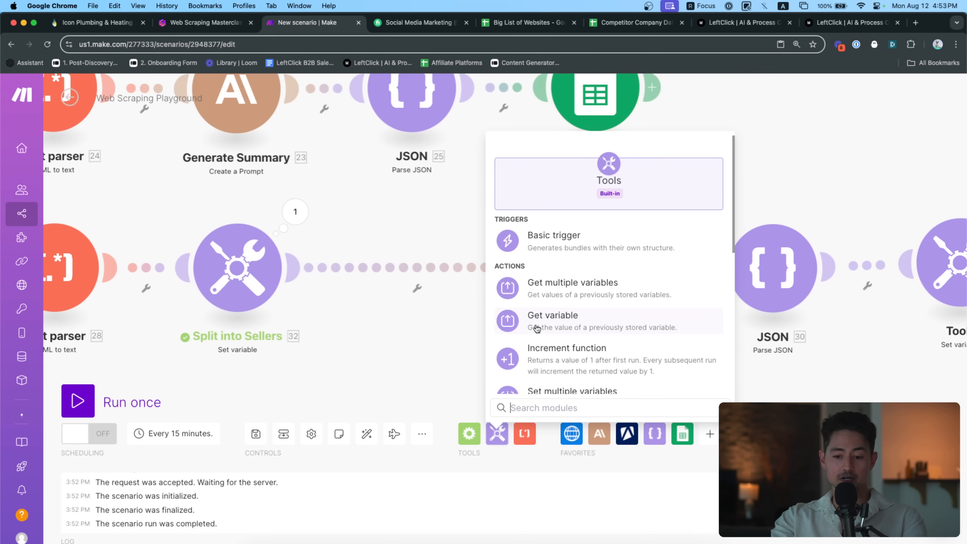
{"action": "left_click_drag", "start_coordinate": [556, 372], "coordinate": [409, 275]}
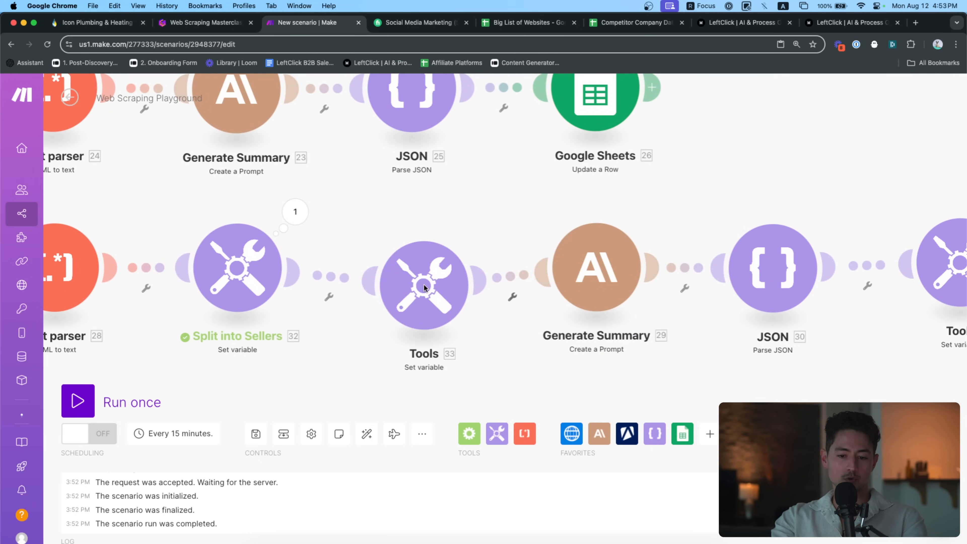
{"action": "left_click", "coordinate": [399, 271]}
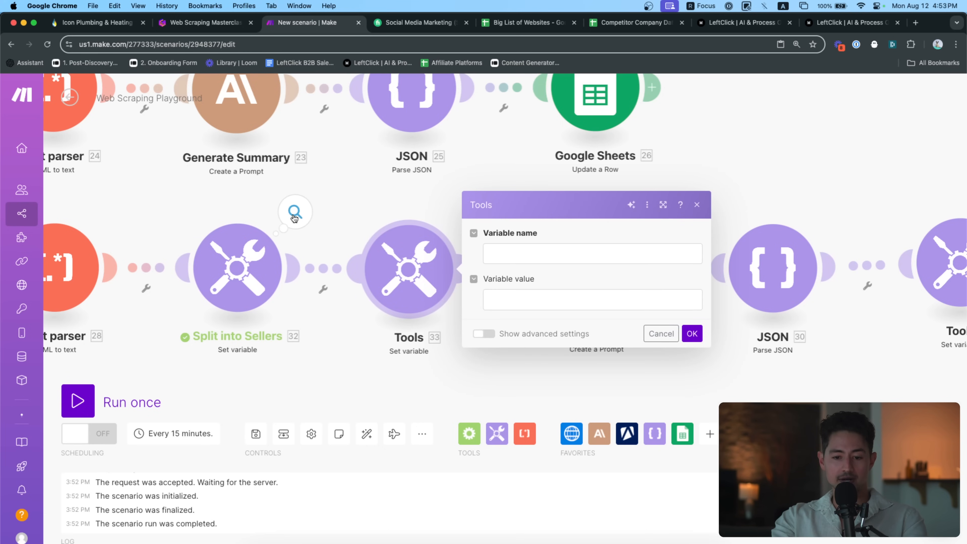
Search the Split into Sellers output for the \n\n separators
{"action": "left_click", "coordinate": [294, 213]}
{"action": "left_click", "coordinate": [393, 285]}
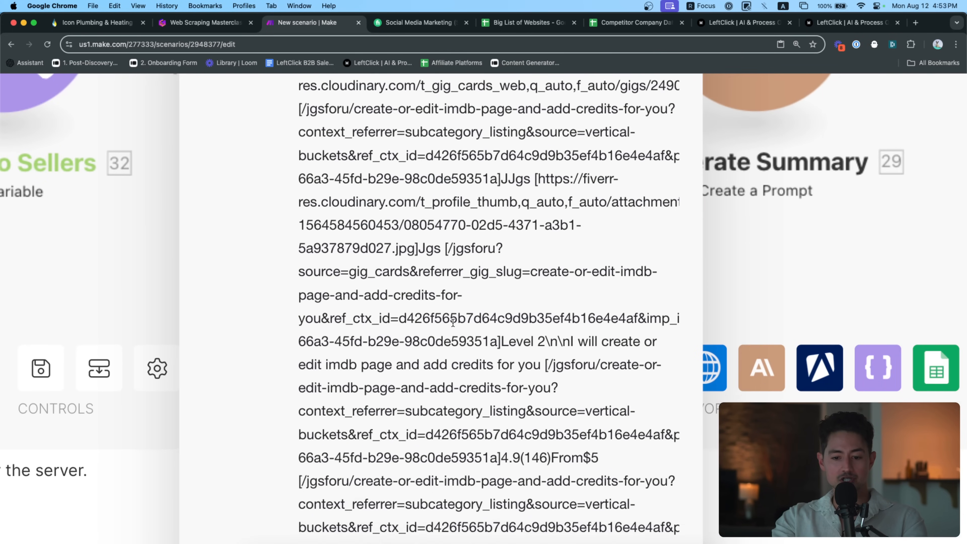
{"action": "scroll", "coordinate": [453, 322], "scroll_direction": "down", "scroll_amount": 1}
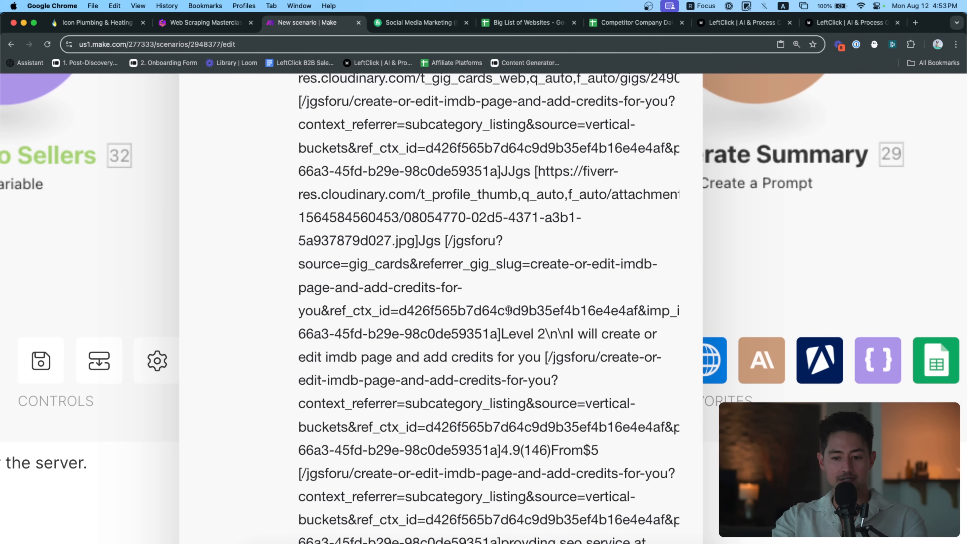
{"action": "scroll", "coordinate": [477, 263], "scroll_direction": "down", "scroll_amount": 2}
{"action": "scroll", "coordinate": [525, 273], "scroll_direction": "down", "scroll_amount": 2}
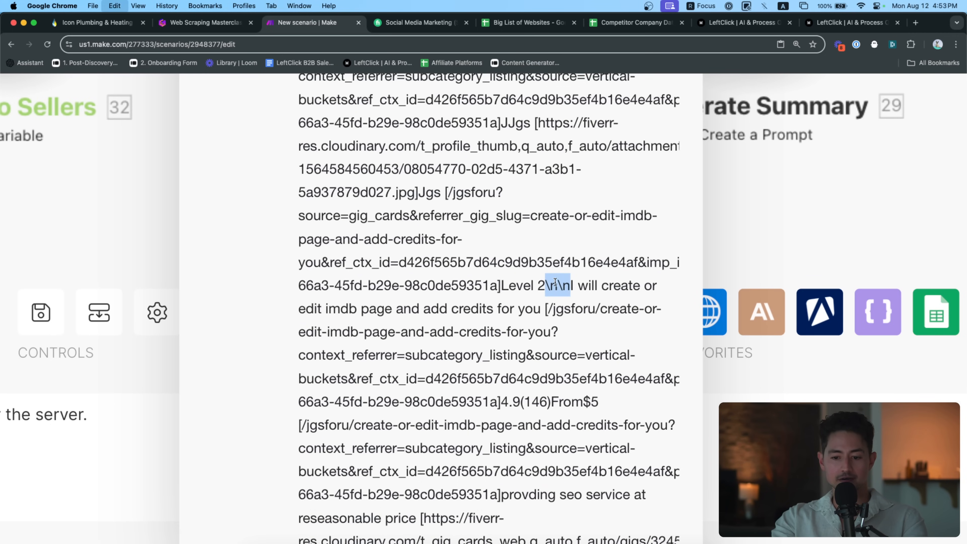
{"action": "scroll", "coordinate": [565, 288], "scroll_direction": "down", "scroll_amount": 1}
{"action": "key", "text": "super+f"}
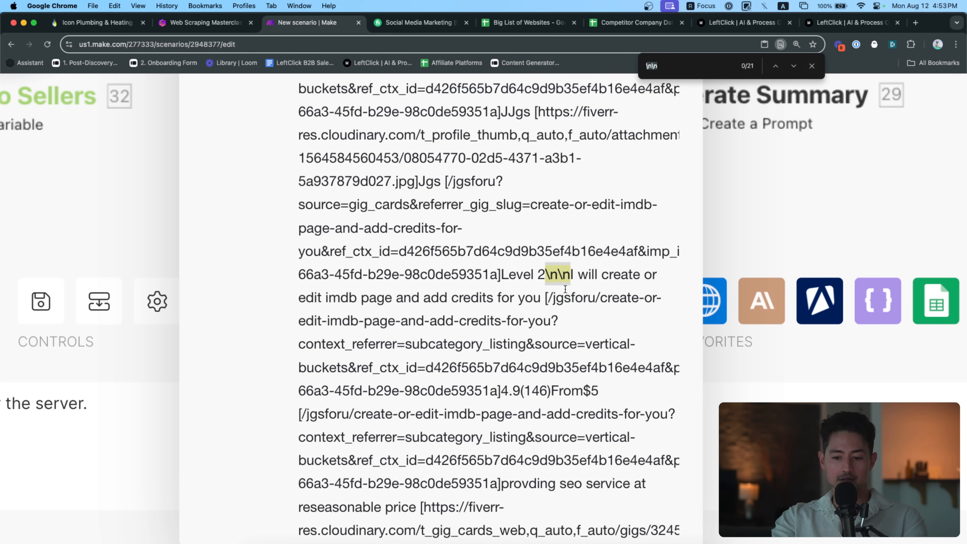
{"action": "scroll", "coordinate": [565, 289], "scroll_direction": "down", "scroll_amount": 5}
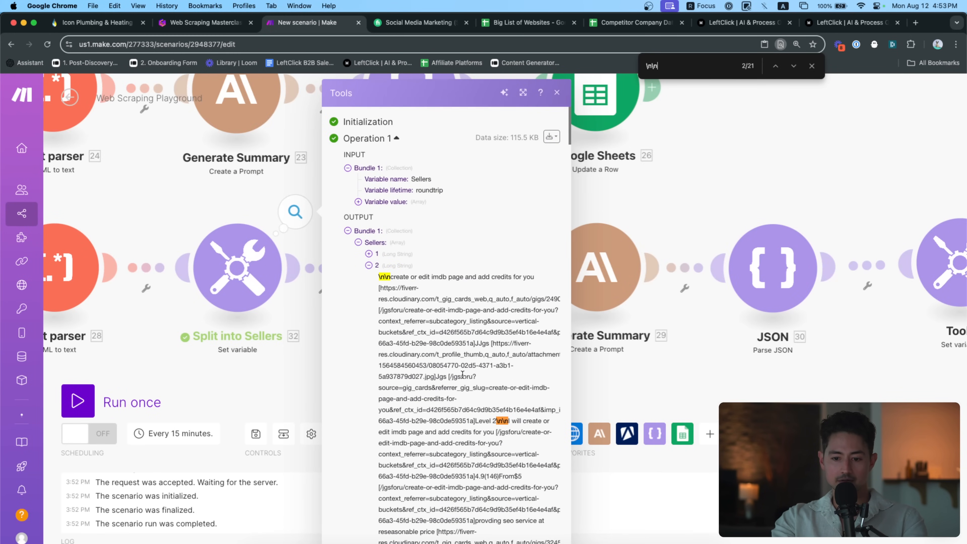
{"action": "key", "text": "Return"}
{"action": "key", "text": "Return"}
{"action": "key", "text": "Return"}
{"action": "key", "text": "Return"}
{"action": "key", "text": "Return"}
{"action": "key", "text": "Return"}
{"action": "key", "text": "Return"}
{"action": "key", "text": "Return"}
{"action": "key", "text": "Return"}
{"action": "key", "text": "Return"}
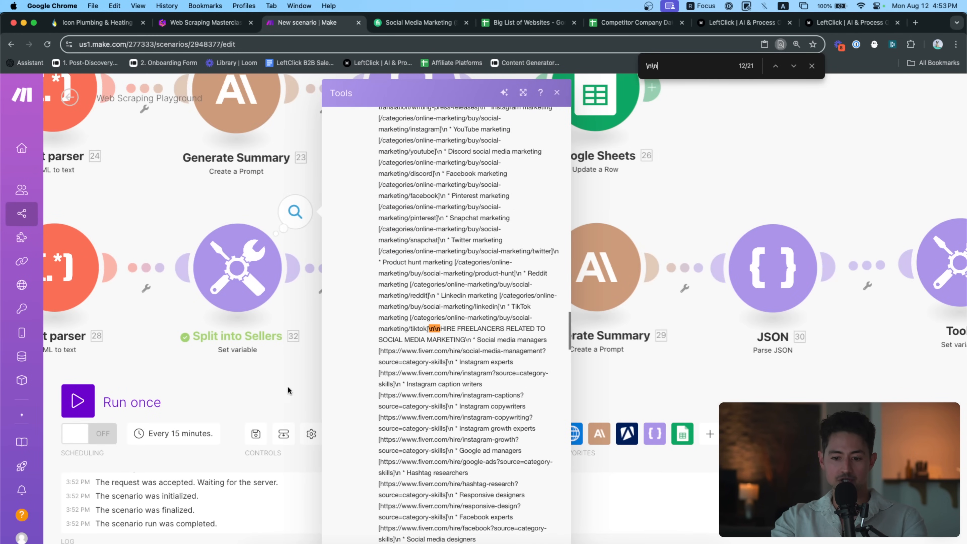
{"action": "left_click", "coordinate": [257, 385]}
Set the Tools 33 value to split(32.Sellers[1]; \n\n)
{"action": "left_click", "coordinate": [419, 267]}
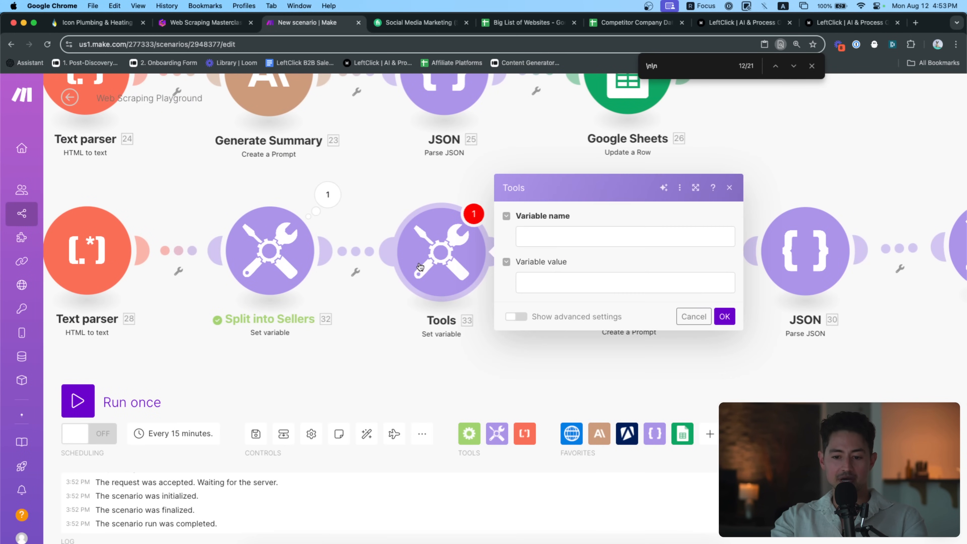
{"action": "left_click", "coordinate": [553, 239]}
{"action": "left_click", "coordinate": [706, 281]}
{"action": "type", "text": "split("}
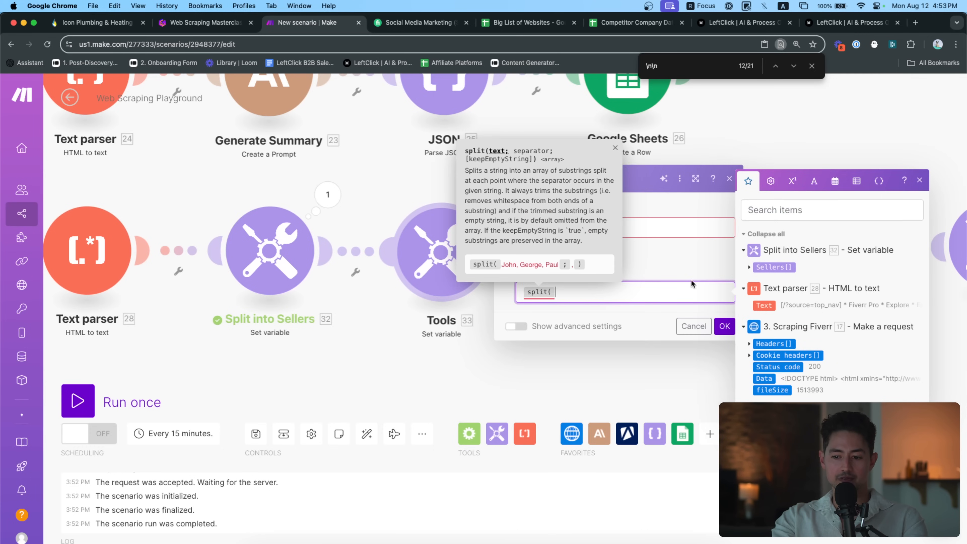
{"action": "left_click", "coordinate": [749, 266]}
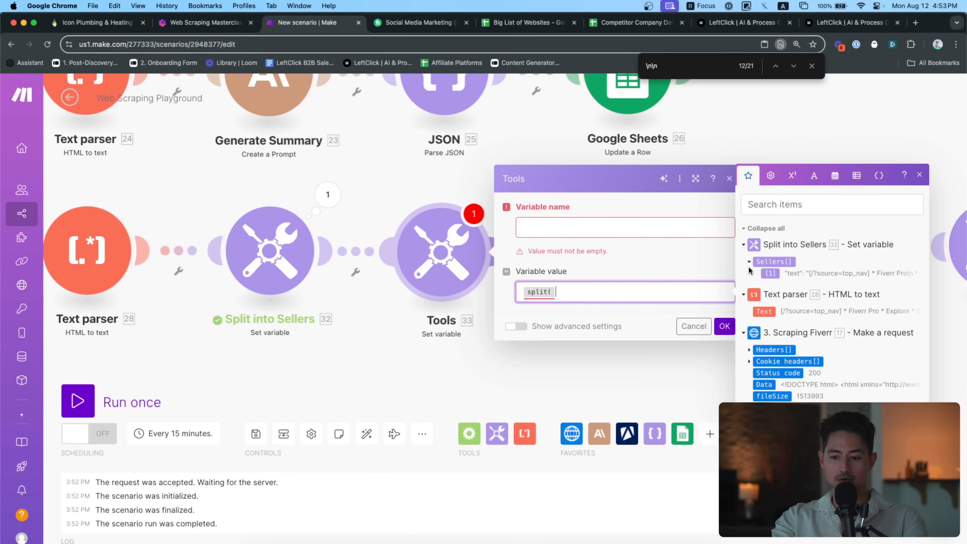
{"action": "left_click", "coordinate": [768, 273]}
{"action": "type", "text": ";\\n\\"}
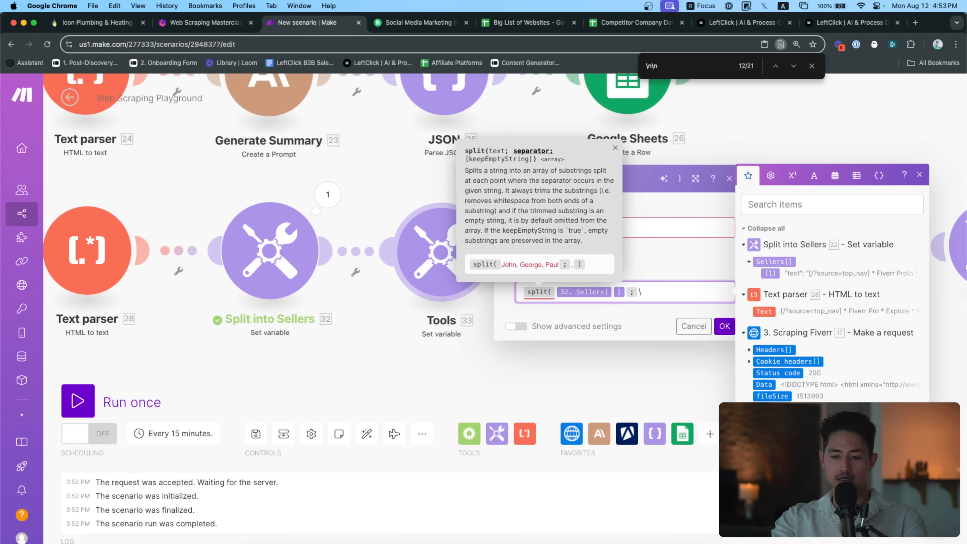
{"action": "type", "text": "n)"}
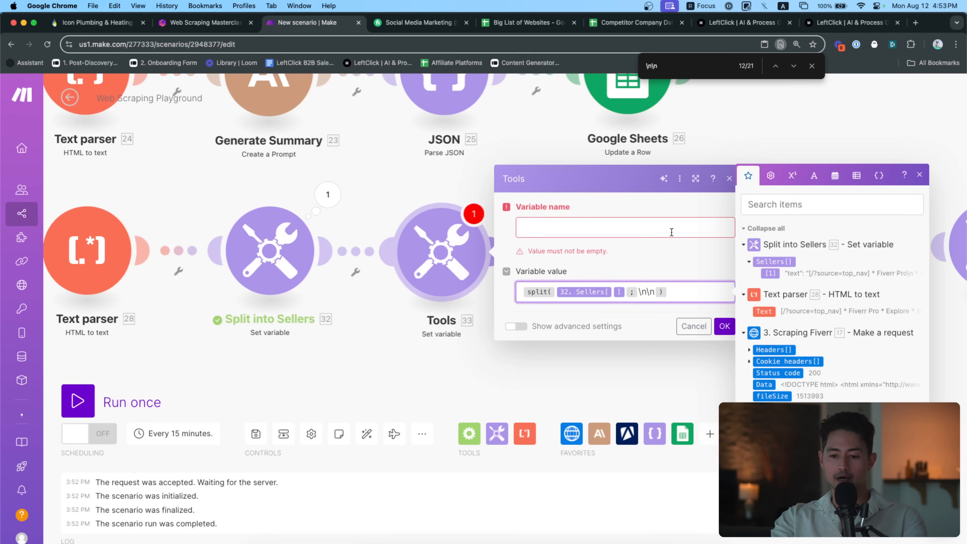
{"action": "left_click", "coordinate": [589, 230]}
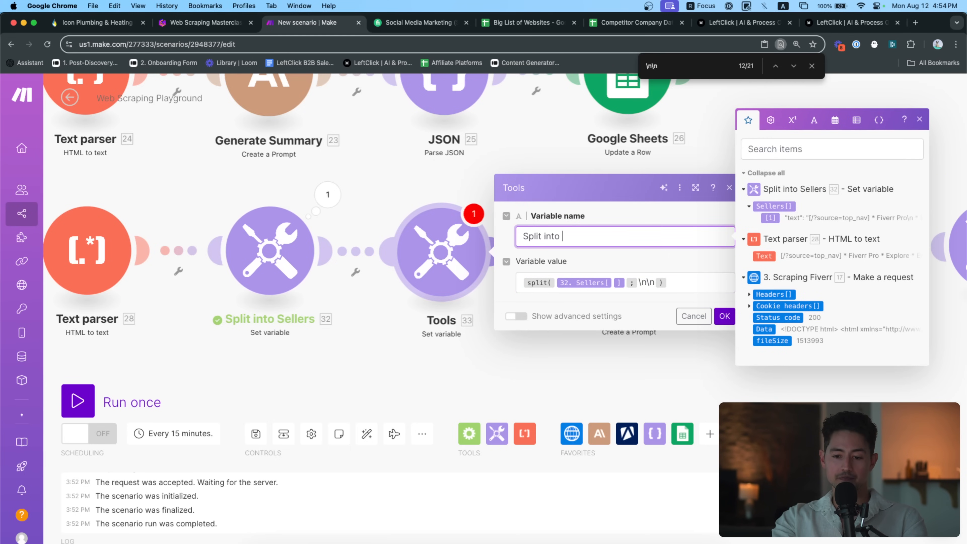
Save the variable step, then require JSON only, first token '{', in the Generate Summary prompt
{"action": "left_click", "coordinate": [721, 315]}
{"action": "scroll", "coordinate": [703, 354], "scroll_direction": "right", "scroll_amount": 5}
{"action": "left_click", "coordinate": [518, 254]}
{"action": "scroll", "coordinate": [603, 266], "scroll_direction": "down", "scroll_amount": 10}
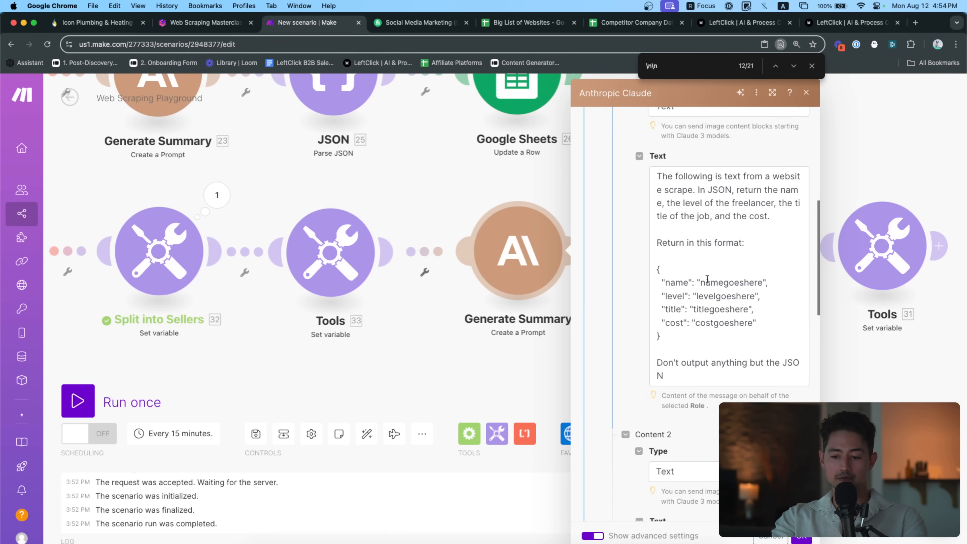
{"action": "scroll", "coordinate": [711, 305], "scroll_direction": "down", "scroll_amount": 4}
{"action": "left_click", "coordinate": [692, 237]}
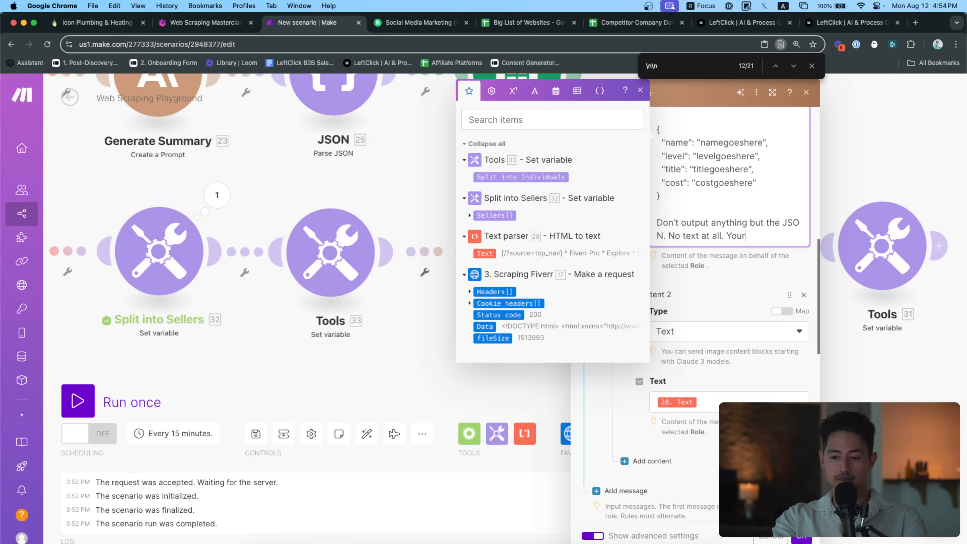
{"action": "type", "text": "ken should be {"}
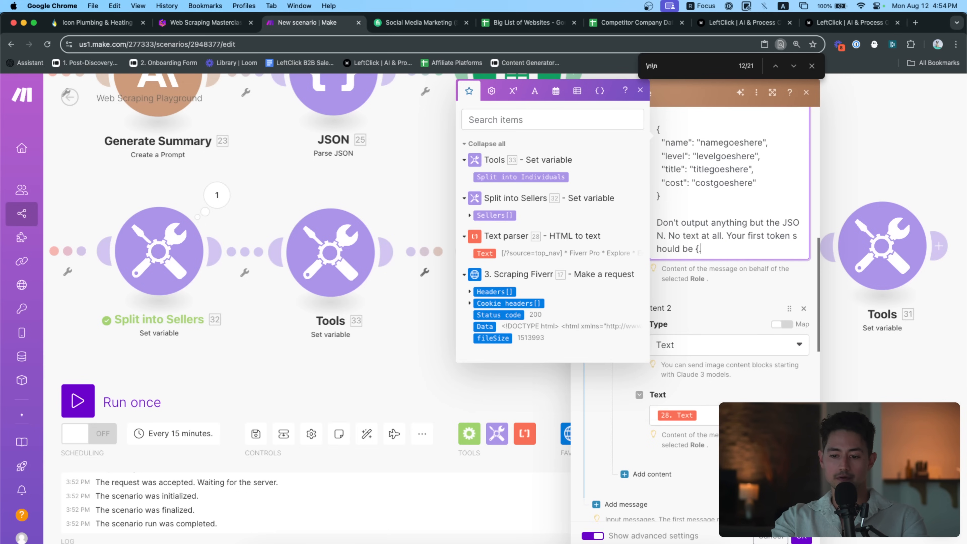
{"action": "scroll", "coordinate": [714, 327], "scroll_direction": "down", "scroll_amount": 10}
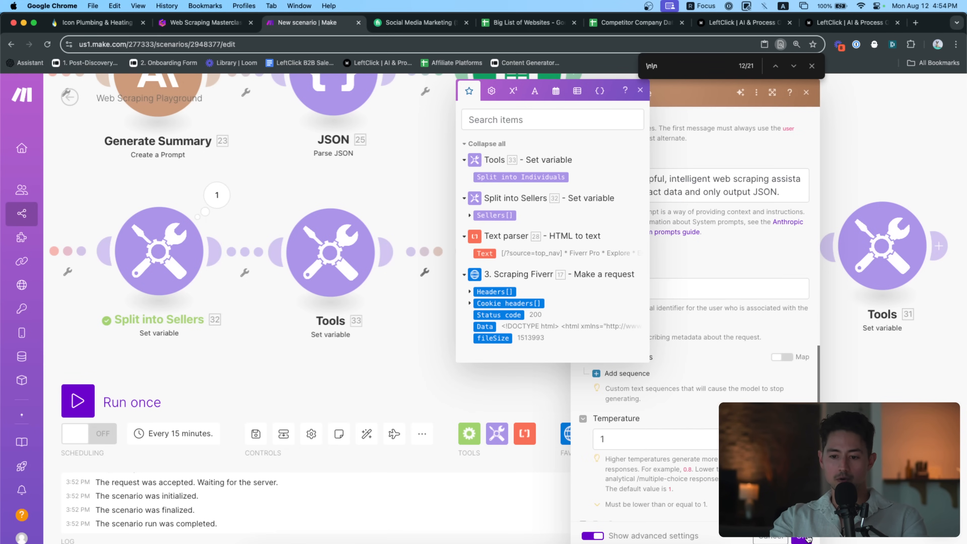
{"action": "left_click", "coordinate": [806, 537]}
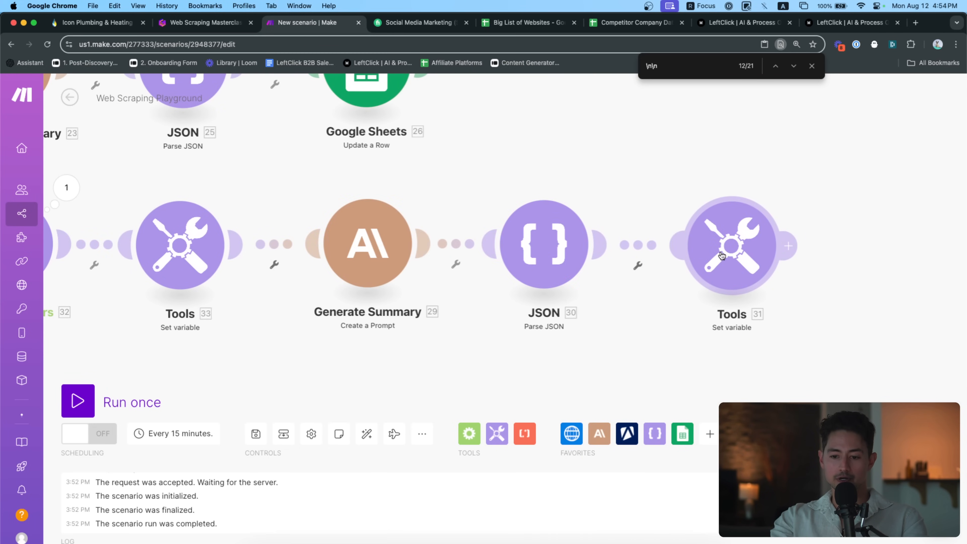
Delete the trailing Tools 31 module and run the scenario once
{"action": "left_click_drag", "start_coordinate": [575, 298], "coordinate": [732, 297]}
{"action": "scroll", "coordinate": [731, 297], "scroll_direction": "down", "scroll_amount": 2}
{"action": "left_click", "coordinate": [840, 287]}
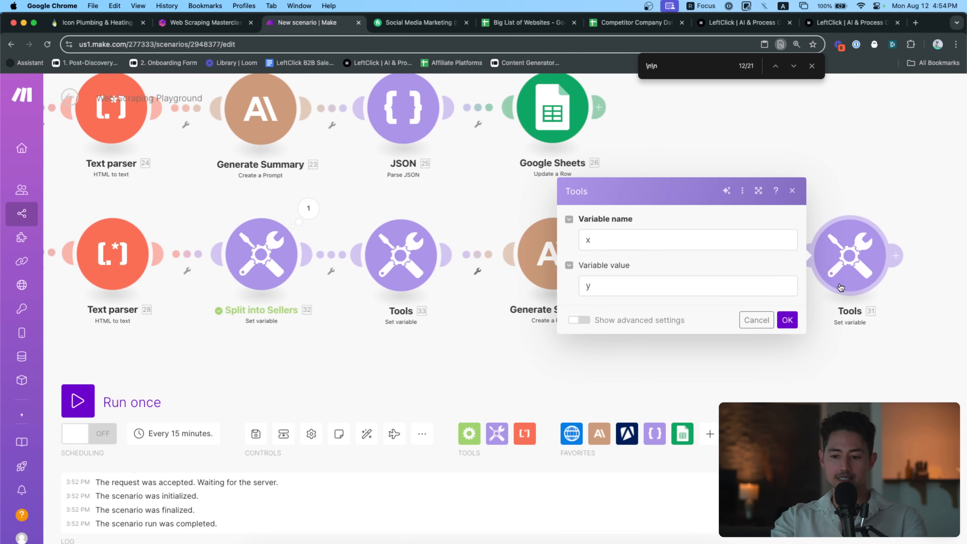
{"action": "left_click", "coordinate": [716, 286]}
{"action": "left_click", "coordinate": [676, 242]}
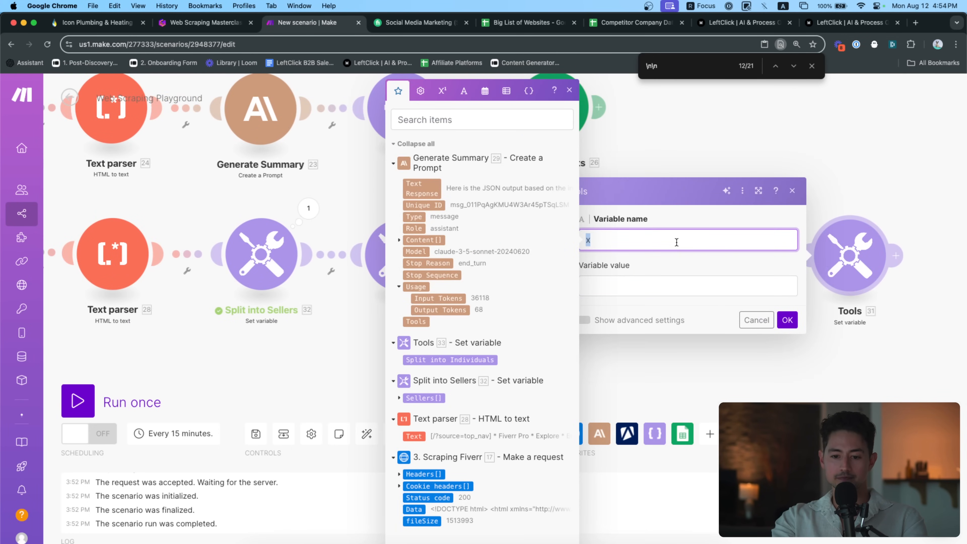
{"action": "left_click", "coordinate": [763, 316]}
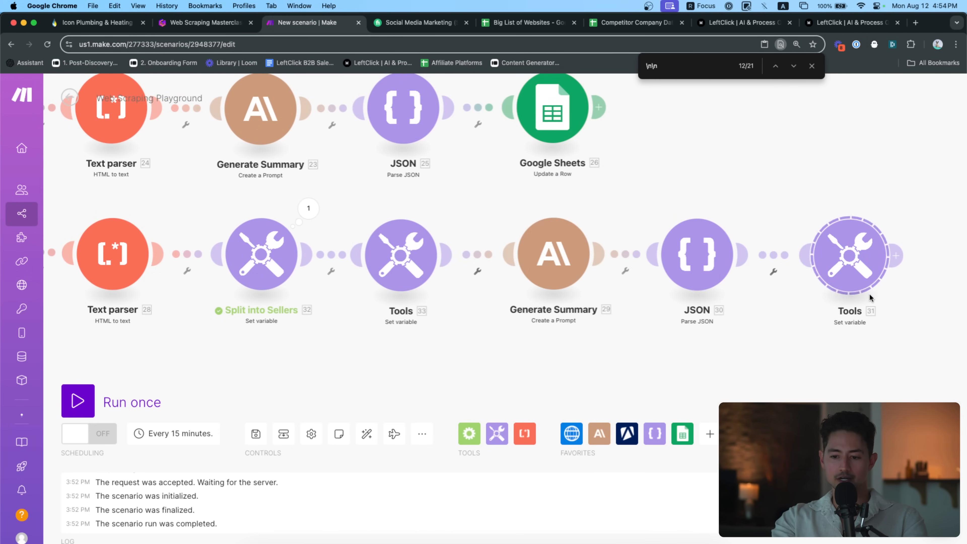
{"action": "key", "text": "Delete"}
{"action": "left_click_drag", "start_coordinate": [728, 328], "coordinate": [792, 328]}
{"action": "left_click", "coordinate": [123, 398]}
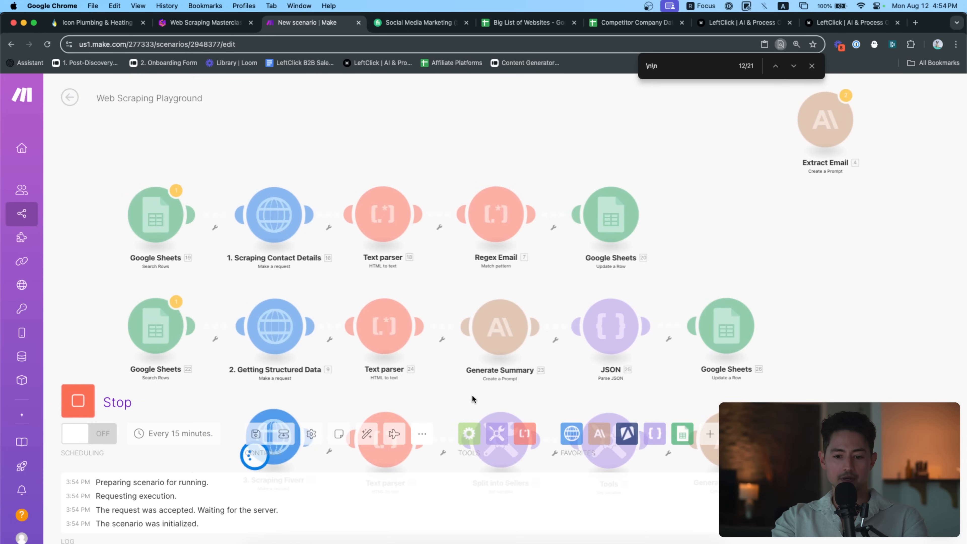
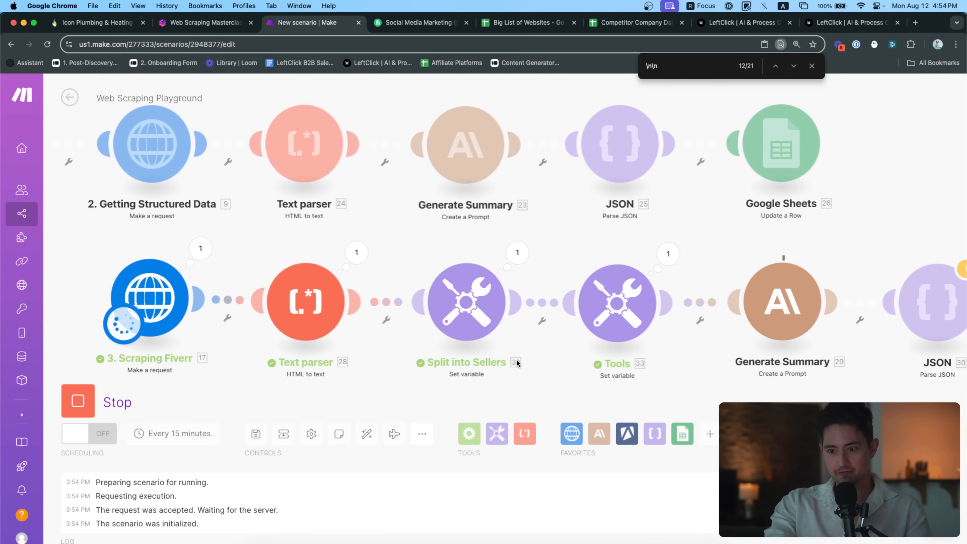
Inspect the Tools module's run output after the JSON module fails with 'Source is not valid JSON'
{"action": "left_click_drag", "start_coordinate": [591, 361], "coordinate": [576, 344]}
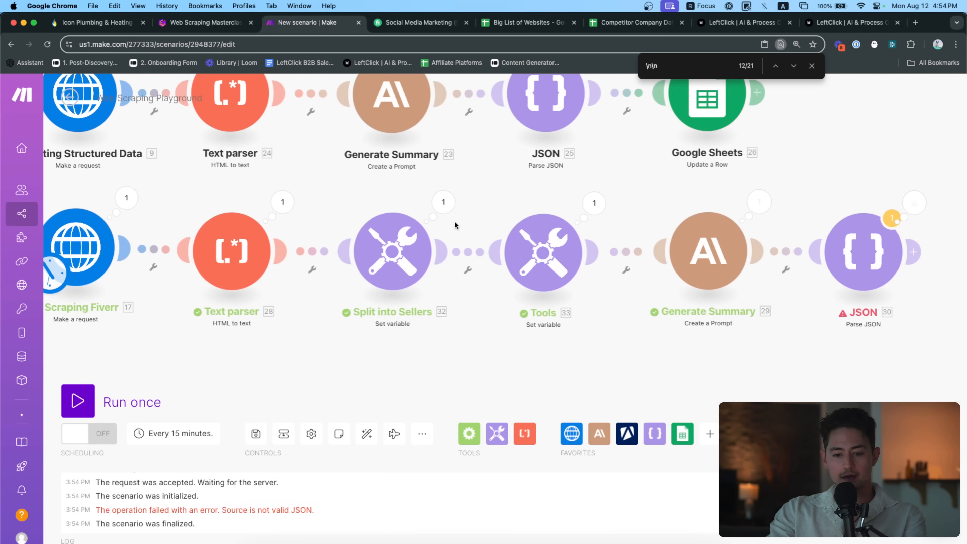
{"action": "left_click", "coordinate": [591, 212]}
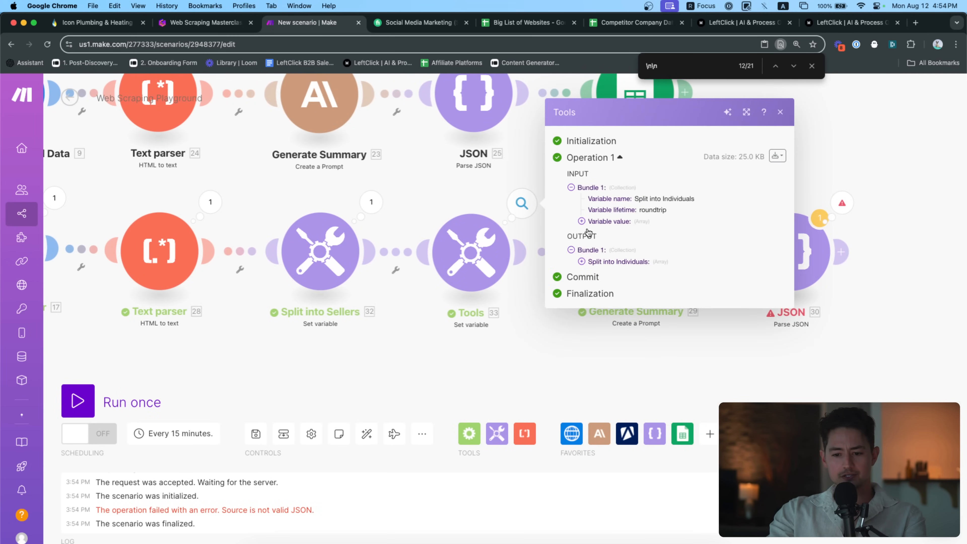
{"action": "left_click", "coordinate": [620, 262]}
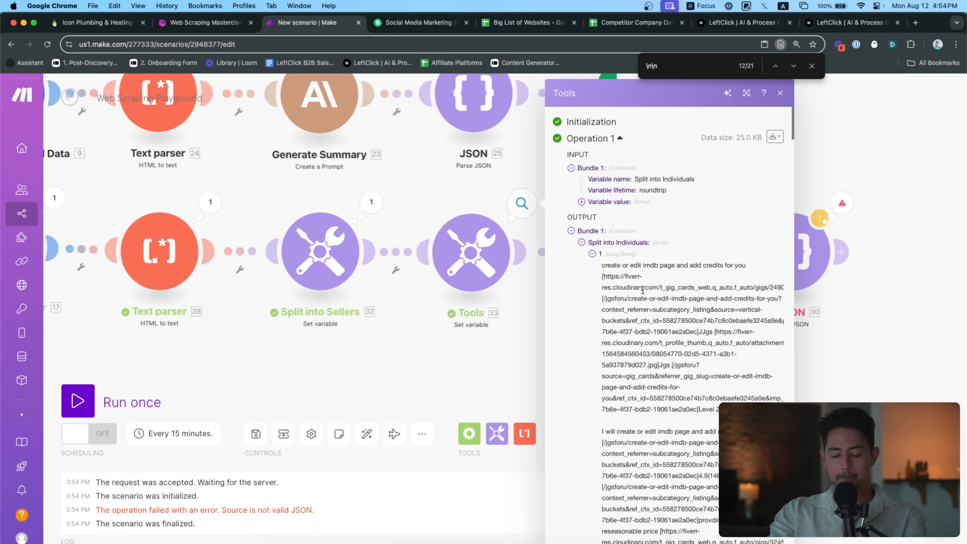
{"action": "scroll", "coordinate": [642, 290], "scroll_direction": "down", "scroll_amount": 2}
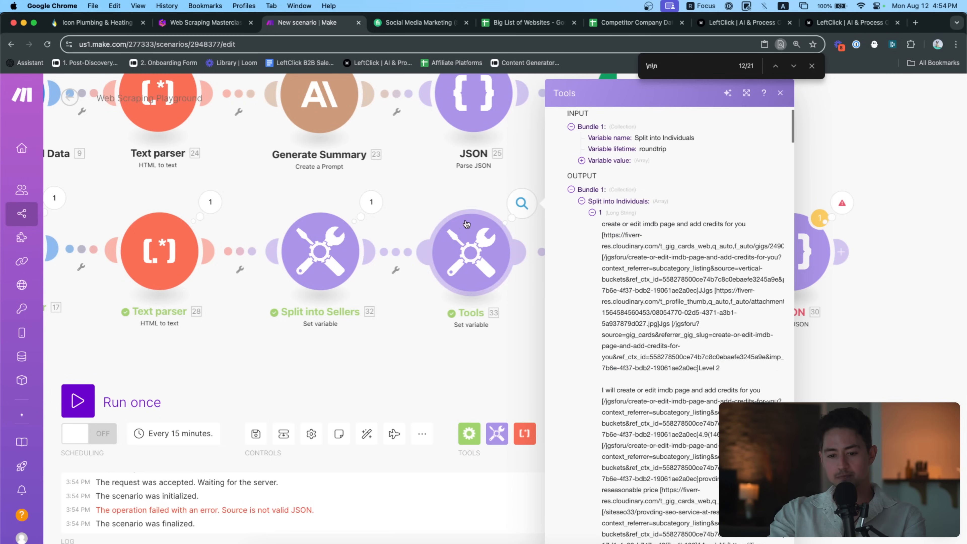
{"action": "left_click", "coordinate": [470, 251]}
{"action": "scroll", "coordinate": [715, 289], "scroll_direction": "up", "scroll_amount": 3}
{"action": "scroll", "coordinate": [714, 289], "scroll_direction": "up", "scroll_amount": 3}
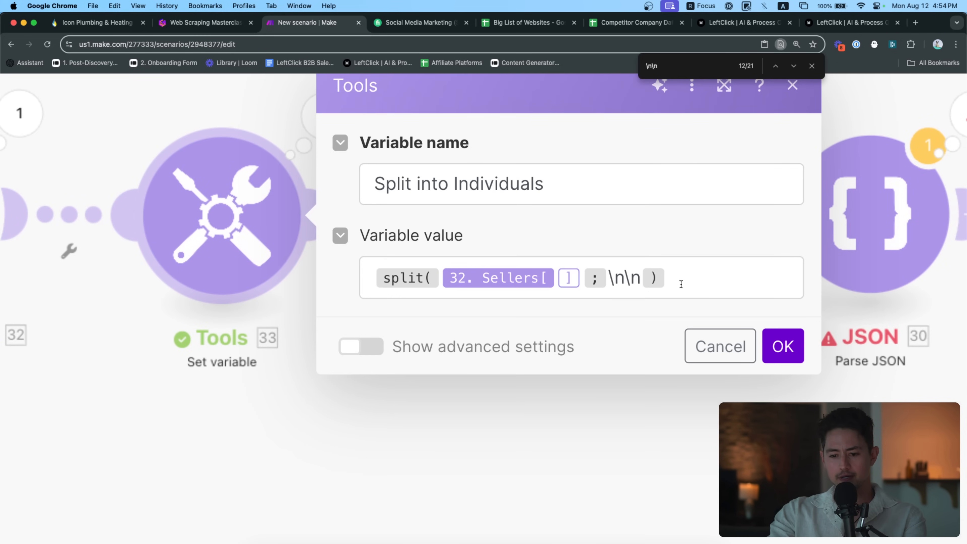
{"action": "scroll", "coordinate": [410, 222], "scroll_direction": "down", "scroll_amount": 6}
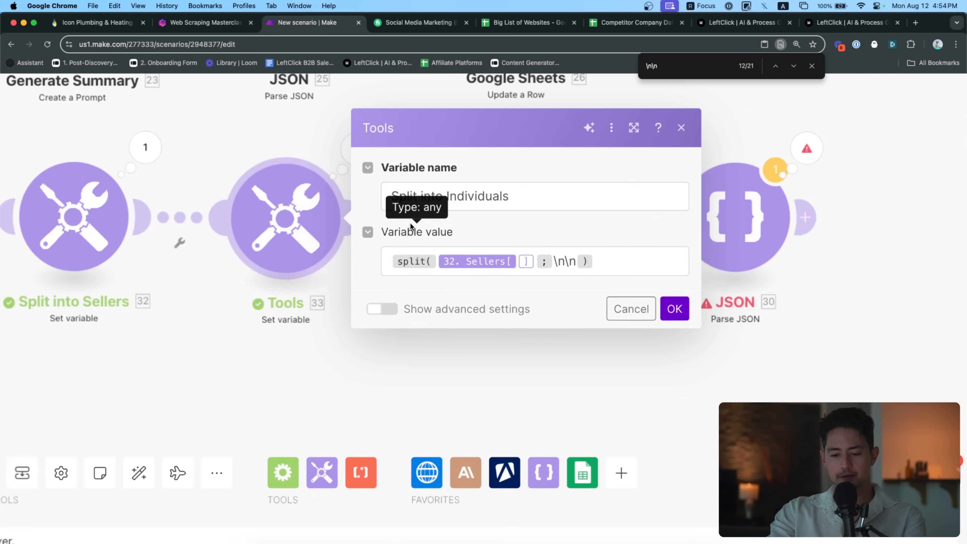
{"action": "left_click", "coordinate": [421, 199]}
{"action": "left_click", "coordinate": [508, 206]}
{"action": "left_click", "coordinate": [601, 262]}
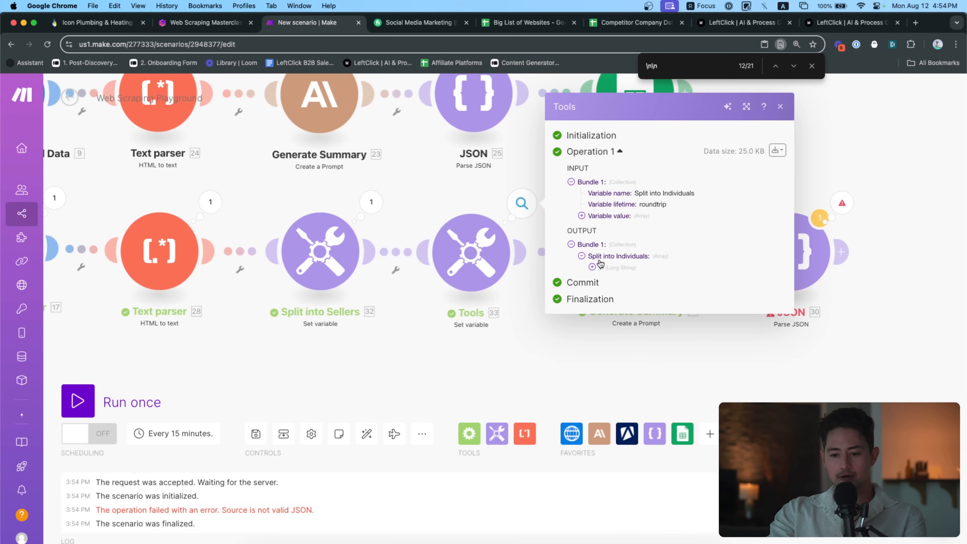
{"action": "scroll", "coordinate": [667, 287], "scroll_direction": "down", "scroll_amount": 10}
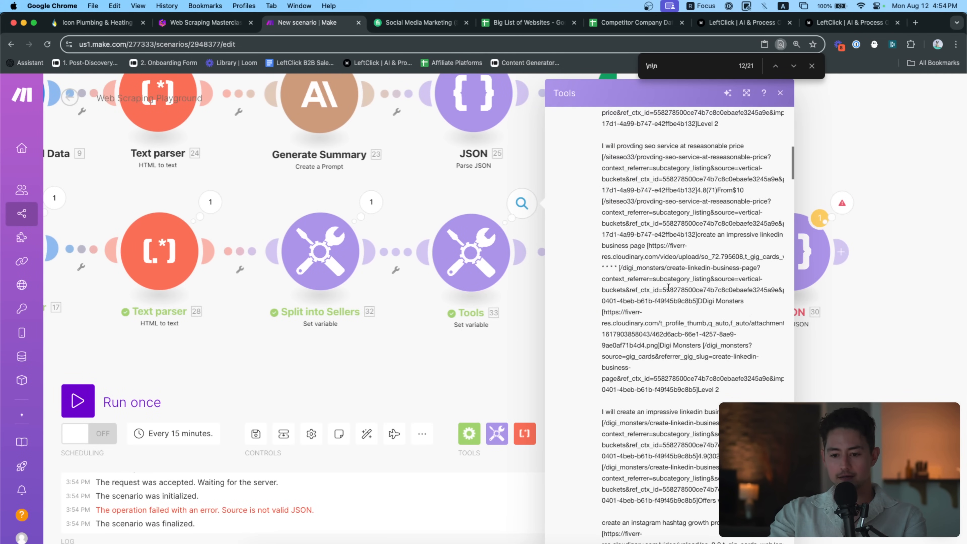
{"action": "scroll", "coordinate": [705, 314], "scroll_direction": "down", "scroll_amount": 3}
{"action": "scroll", "coordinate": [720, 216], "scroll_direction": "up", "scroll_amount": 3}
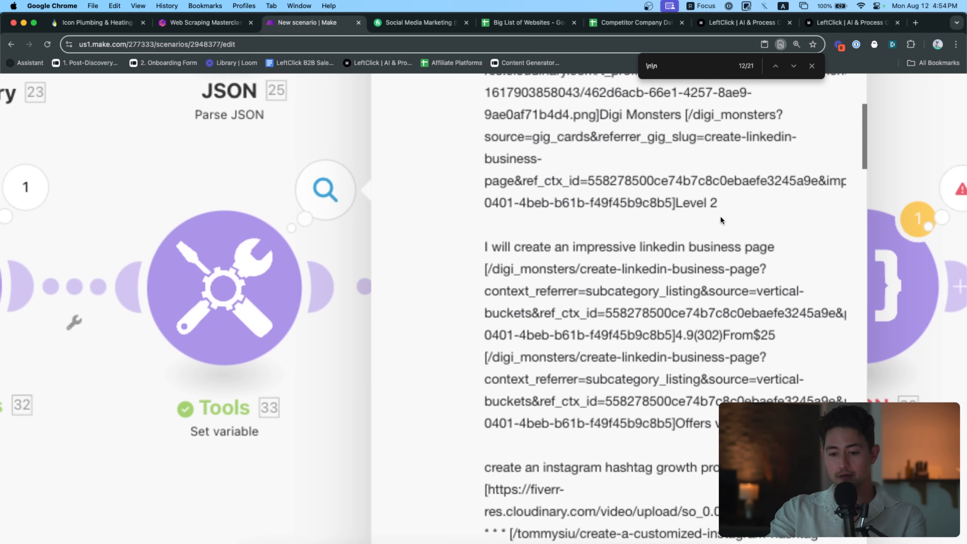
{"action": "scroll", "coordinate": [720, 217], "scroll_direction": "down", "scroll_amount": 3}
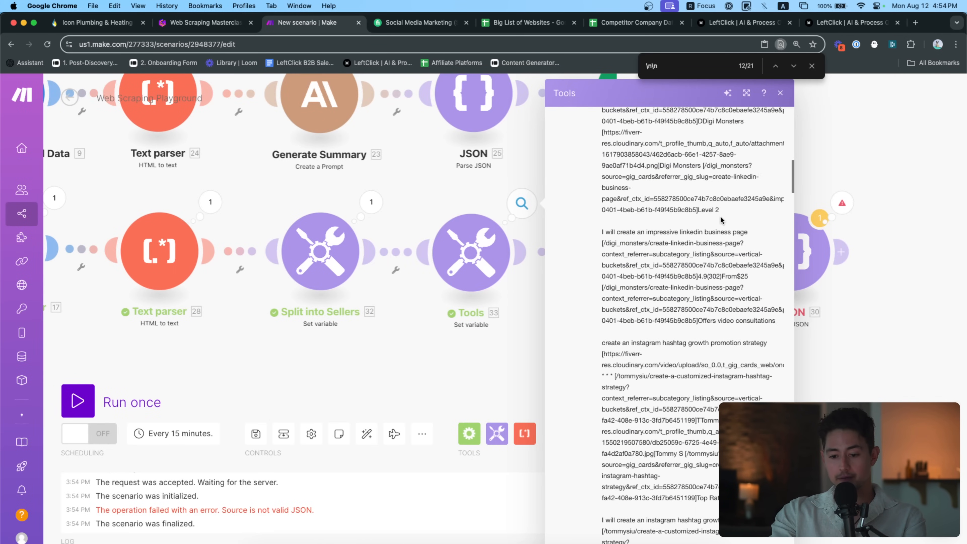
{"action": "left_click", "coordinate": [471, 251]}
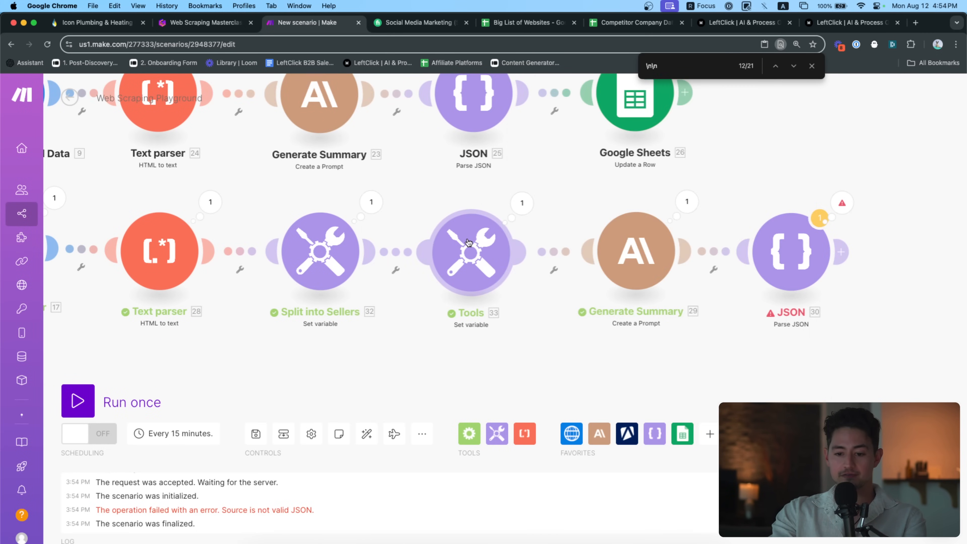
{"action": "left_click", "coordinate": [698, 289]}
Replace the \n\n separator in the Tools split formula with two 'newline' keywords and save
{"action": "key", "text": "BackSpace"}
{"action": "key", "text": "BackSpace"}
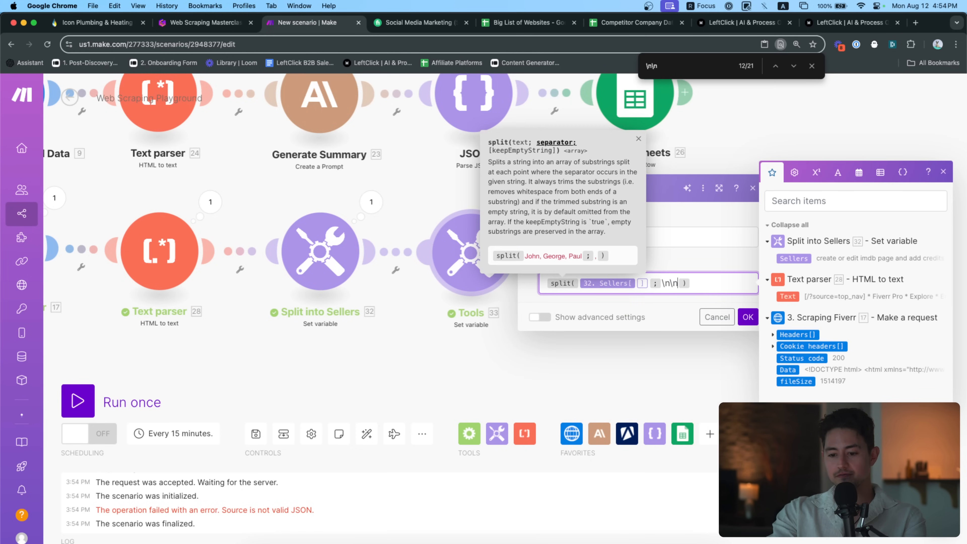
{"action": "left_click", "coordinate": [837, 173]}
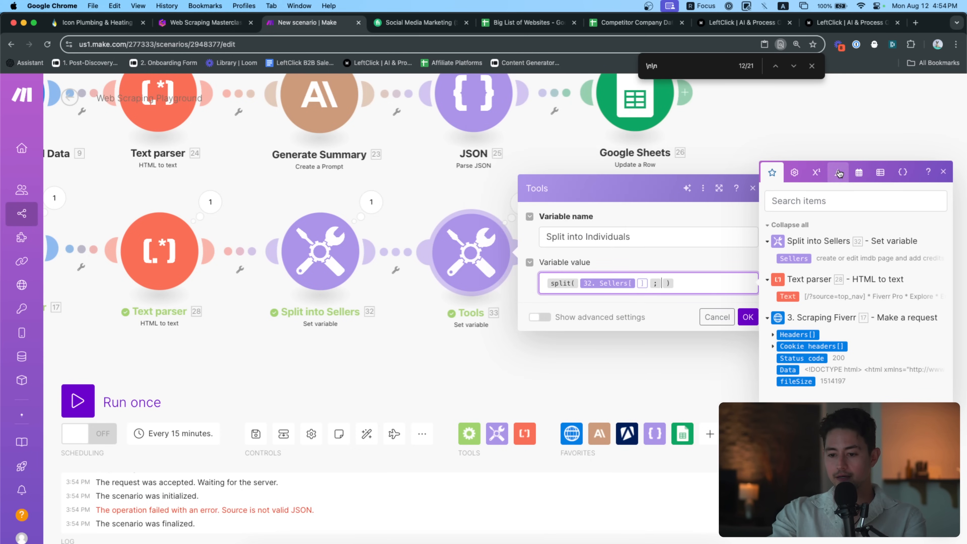
{"action": "left_click", "coordinate": [815, 196]}
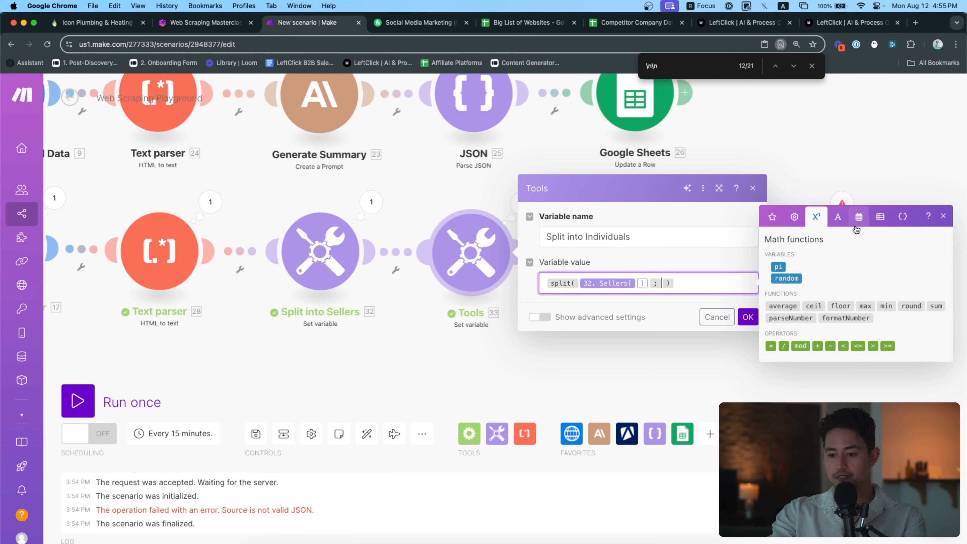
{"action": "left_click", "coordinate": [799, 218]}
{"action": "left_click", "coordinate": [858, 217]}
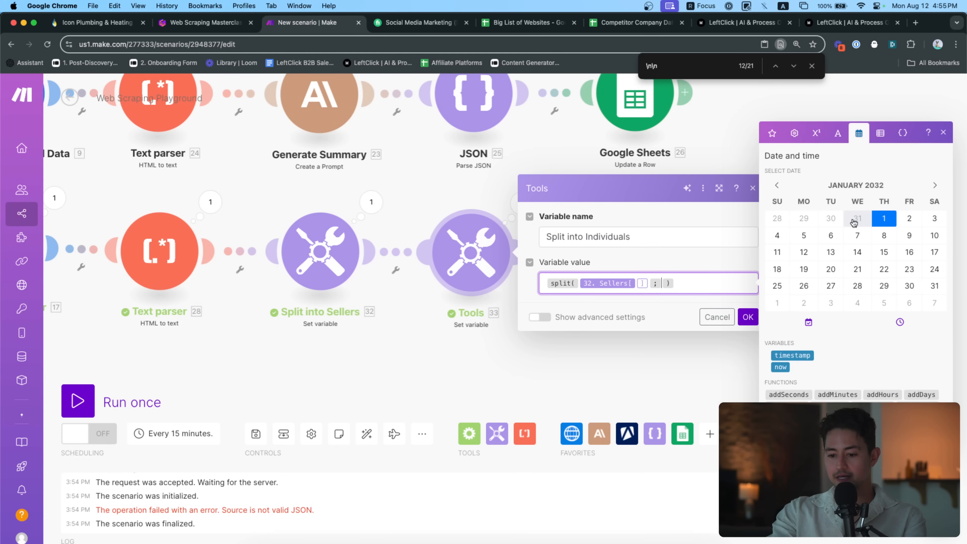
{"action": "left_click", "coordinate": [882, 136]}
{"action": "left_click", "coordinate": [829, 225]}
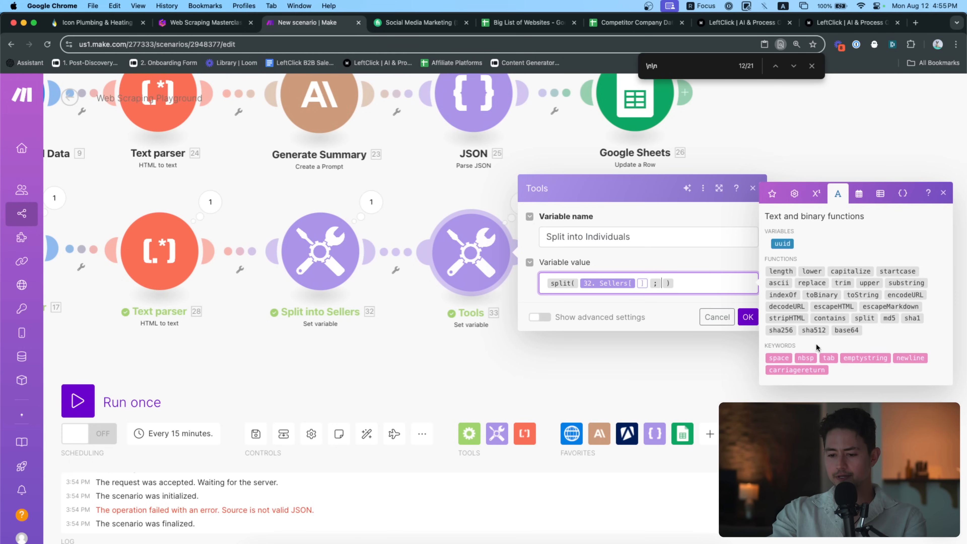
{"action": "left_click", "coordinate": [909, 357]}
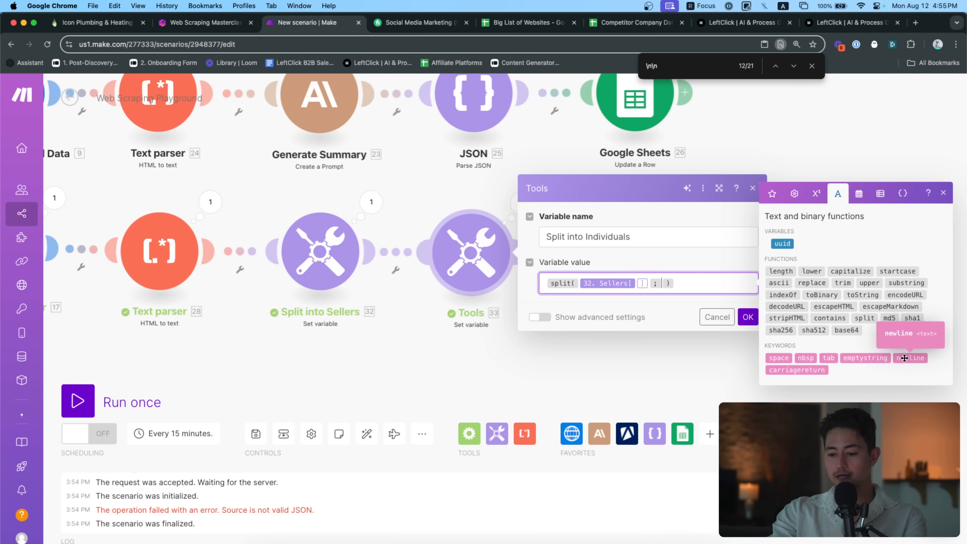
{"action": "left_click", "coordinate": [909, 358]}
{"action": "left_click", "coordinate": [715, 321]}
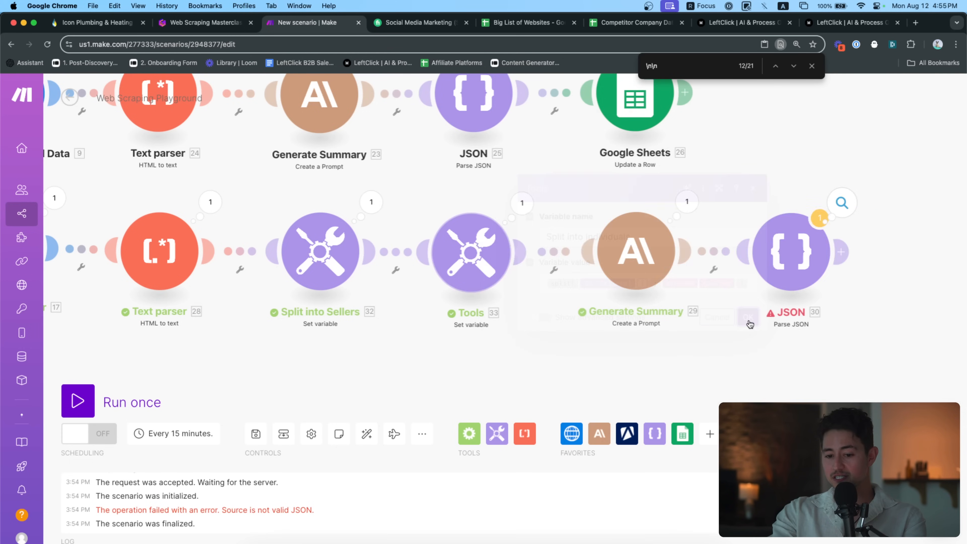
Start a new test run of the scenario
{"action": "scroll", "coordinate": [641, 381], "scroll_direction": "down", "scroll_amount": 5}
{"action": "left_click", "coordinate": [131, 398]}
{"action": "left_click_drag", "start_coordinate": [527, 404], "coordinate": [390, 246]}
{"action": "scroll", "coordinate": [526, 350], "scroll_direction": "up", "scroll_amount": 3}
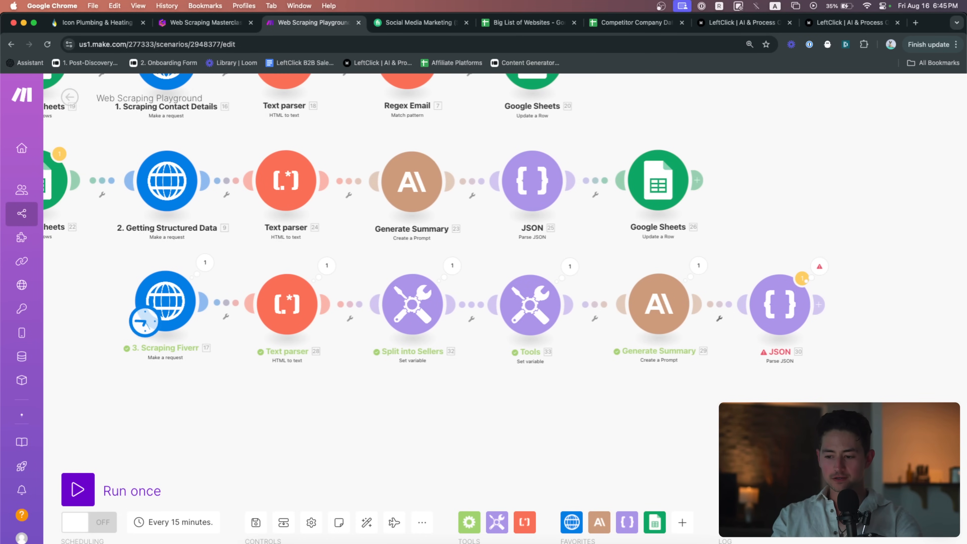
Run the scenario anyway despite the warning and inspect the JSON module's parsed seller output
{"action": "left_click_drag", "start_coordinate": [266, 454], "coordinate": [257, 454]}
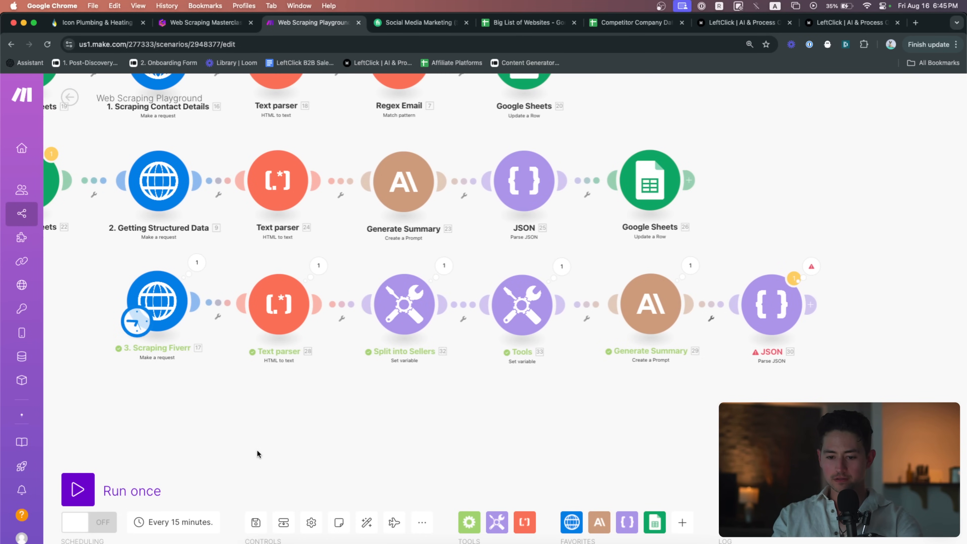
{"action": "left_click", "coordinate": [78, 489]}
{"action": "left_click", "coordinate": [328, 526]}
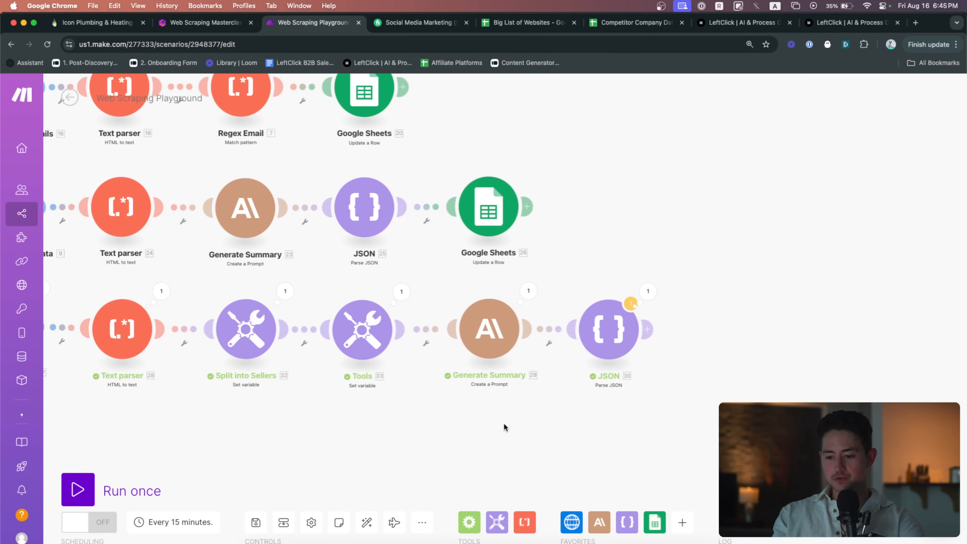
{"action": "left_click", "coordinate": [494, 303]}
{"action": "left_click", "coordinate": [499, 304]}
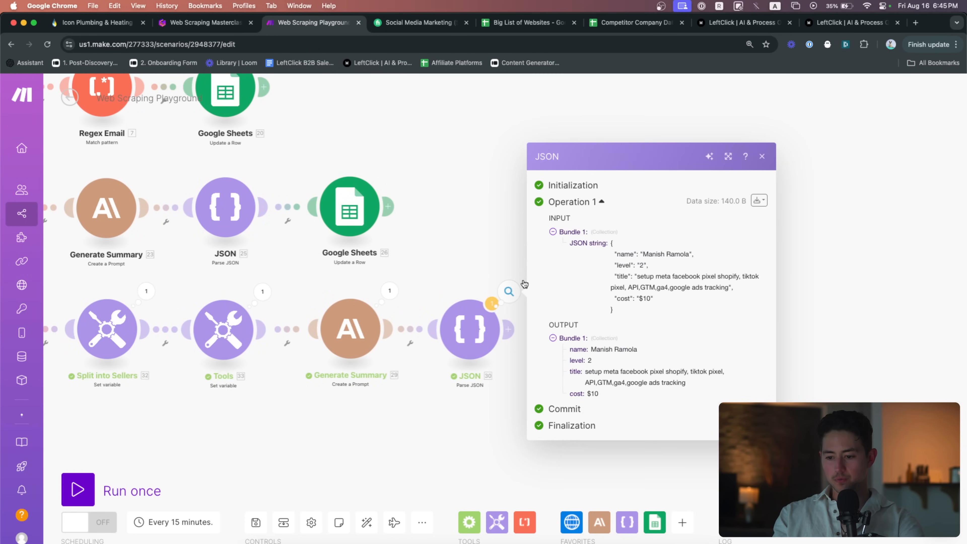
{"action": "scroll", "coordinate": [533, 281], "scroll_direction": "down", "scroll_amount": 3}
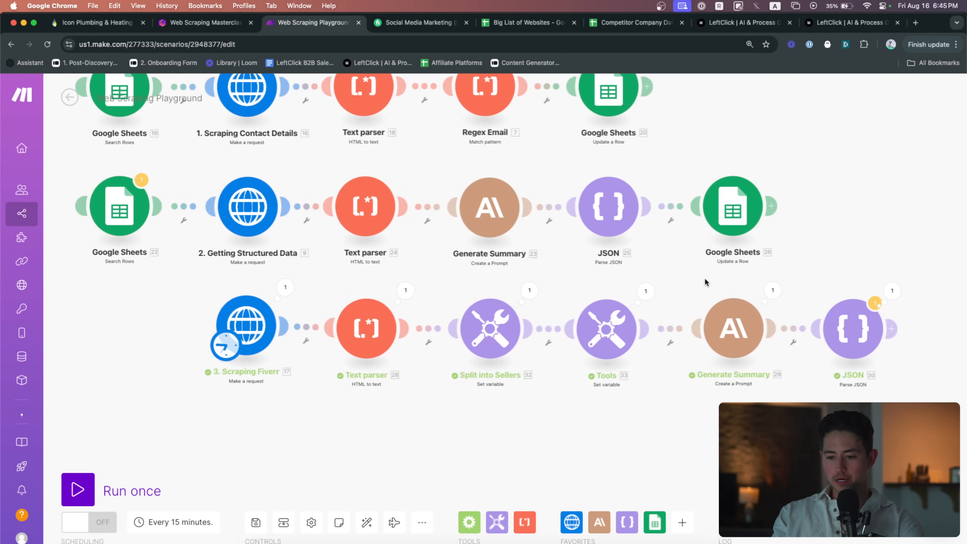
{"action": "scroll", "coordinate": [278, 318], "scroll_direction": "up", "scroll_amount": 5}
Review the Scraping Fiverr HTTP request and Text parser settings
{"action": "left_click", "coordinate": [278, 318]}
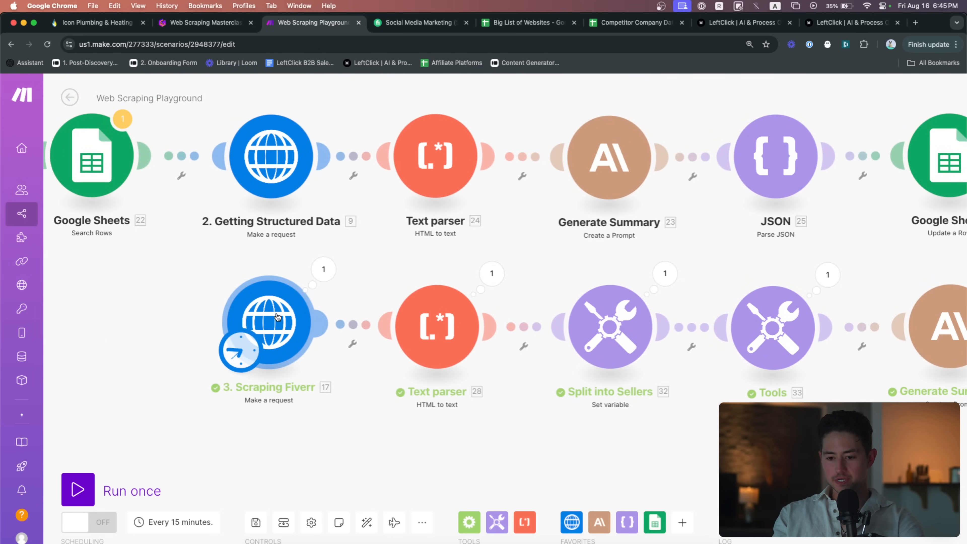
{"action": "left_click", "coordinate": [317, 233]}
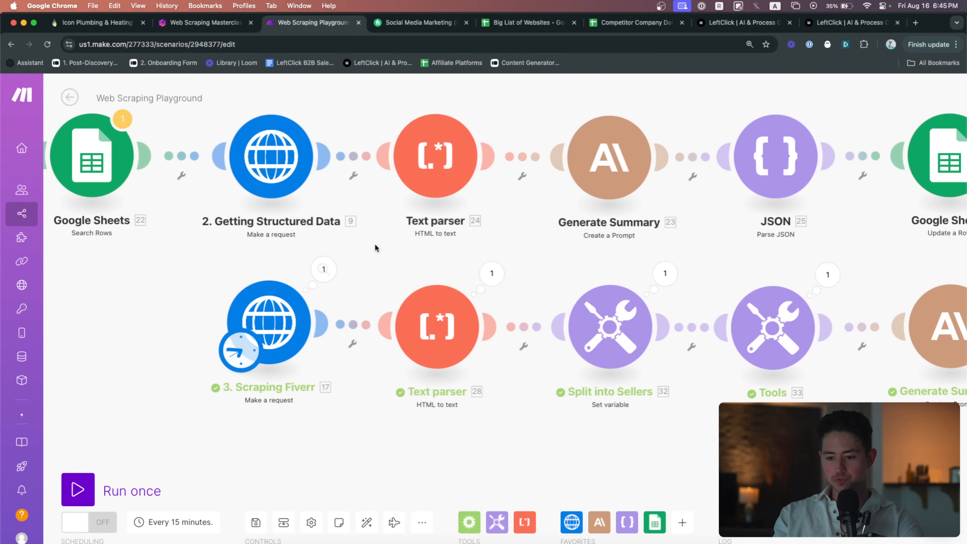
{"action": "left_click_drag", "start_coordinate": [417, 264], "coordinate": [306, 264]}
{"action": "left_click", "coordinate": [335, 296]}
{"action": "left_click", "coordinate": [341, 281]}
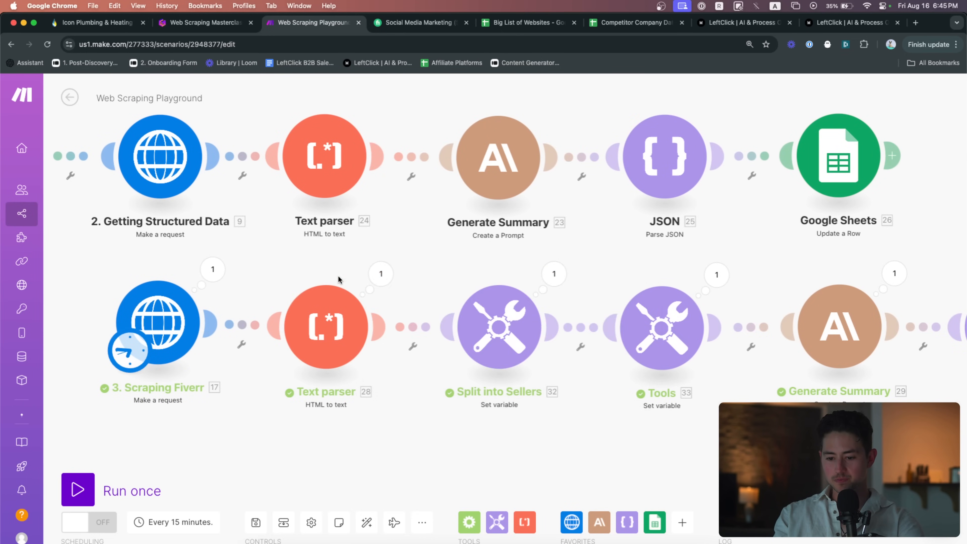
Review the Split into Sellers formula, then move the view toward the later modules
{"action": "left_click_drag", "start_coordinate": [451, 259], "coordinate": [329, 259]}
{"action": "left_click", "coordinate": [384, 341]}
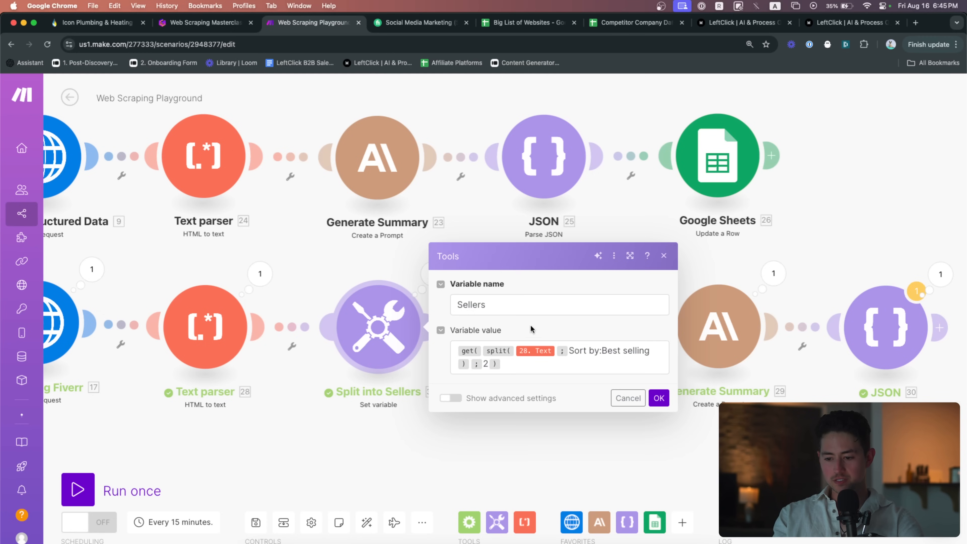
{"action": "left_click_drag", "start_coordinate": [532, 366], "coordinate": [440, 376]}
{"action": "left_click", "coordinate": [567, 433]}
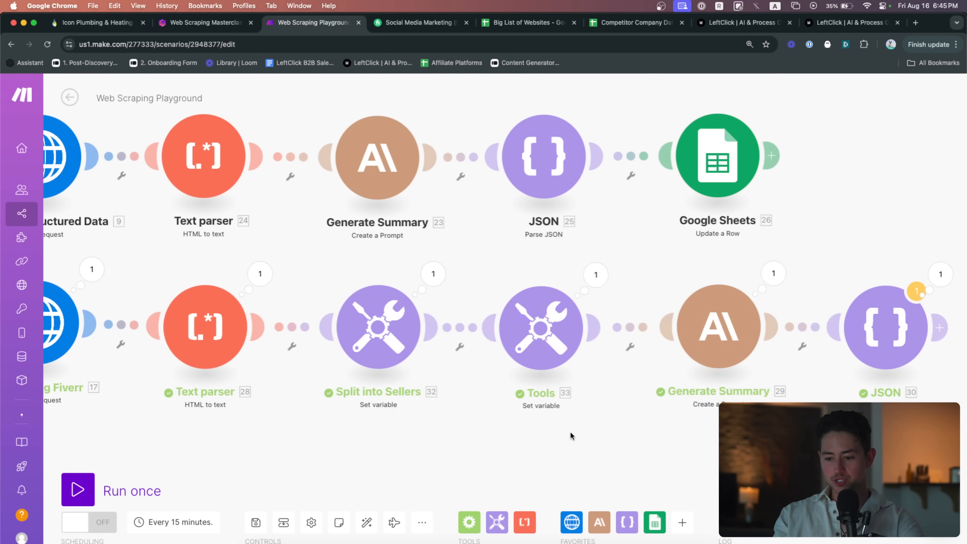
{"action": "left_click_drag", "start_coordinate": [571, 433], "coordinate": [399, 412]}
{"action": "scroll", "coordinate": [424, 393], "scroll_direction": "up", "scroll_amount": 1}
{"action": "left_click", "coordinate": [364, 313]}
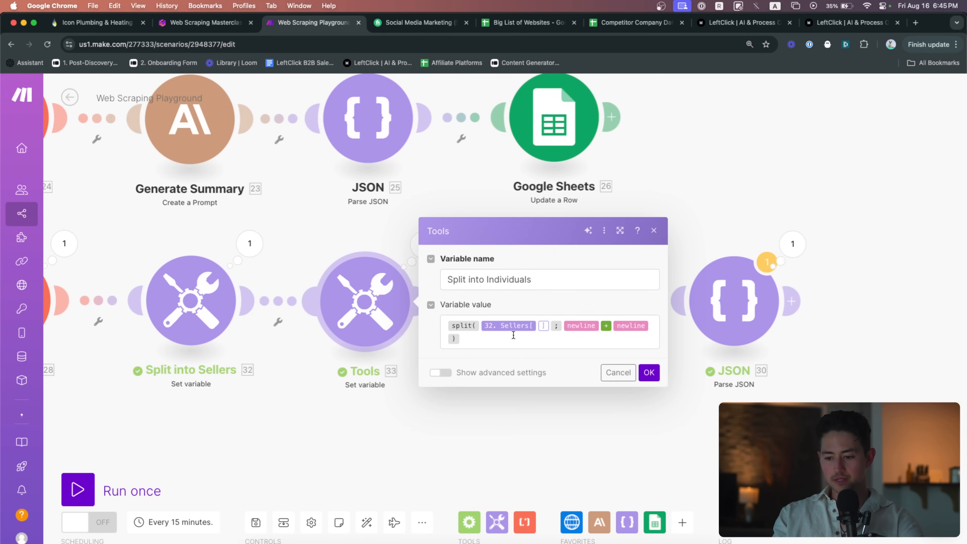
{"action": "left_click_drag", "start_coordinate": [512, 335], "coordinate": [448, 317]}
{"action": "left_click", "coordinate": [595, 336]}
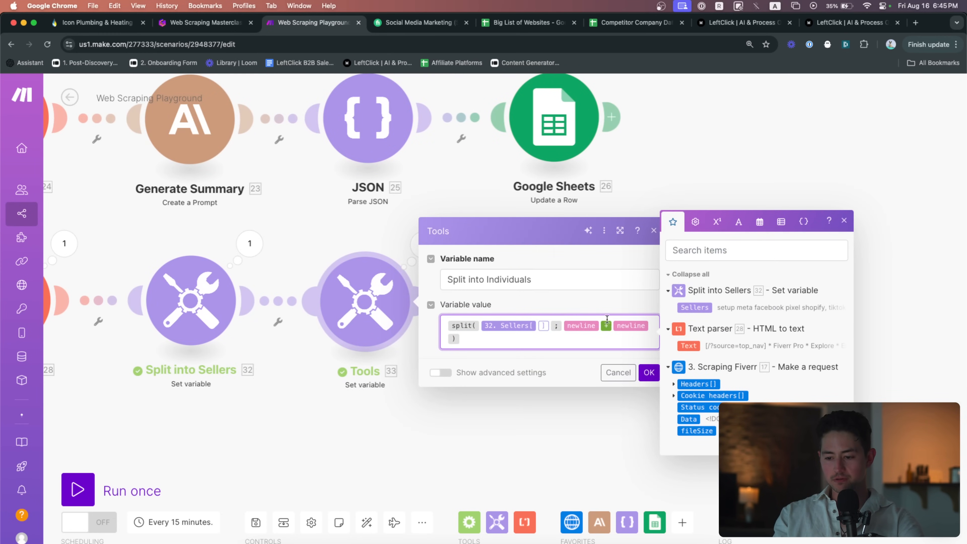
{"action": "left_click_drag", "start_coordinate": [648, 326], "coordinate": [573, 325]}
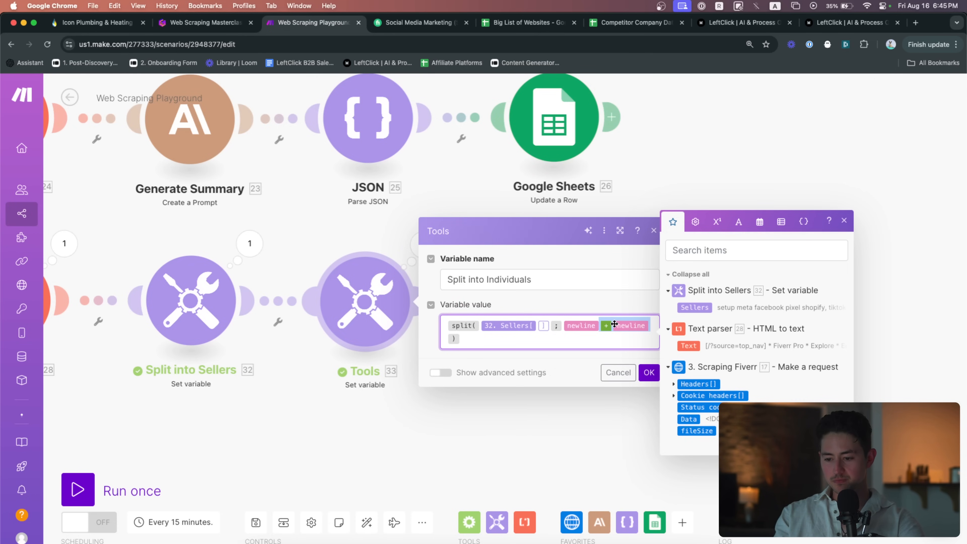
{"action": "left_click", "coordinate": [618, 372]}
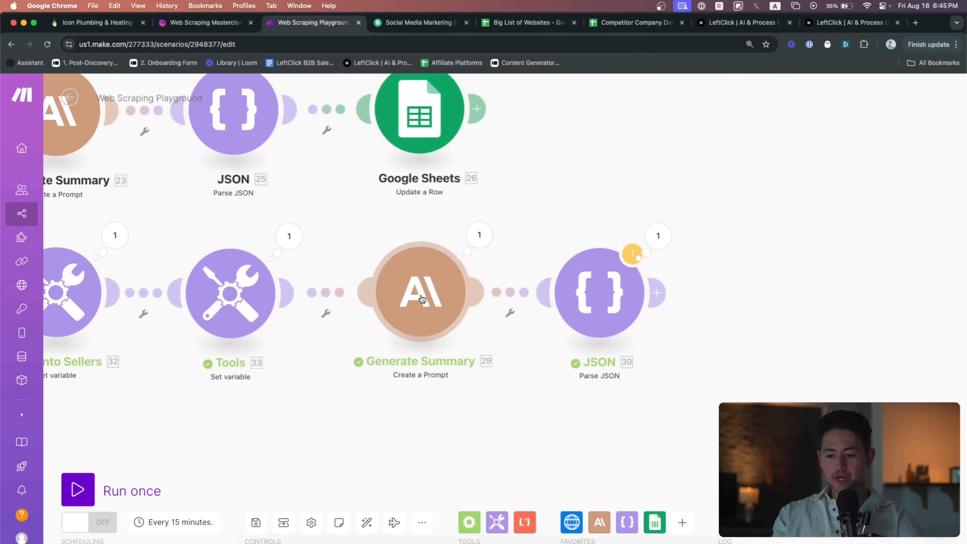
{"action": "left_click", "coordinate": [418, 297]}
{"action": "scroll", "coordinate": [532, 299], "scroll_direction": "down", "scroll_amount": 8}
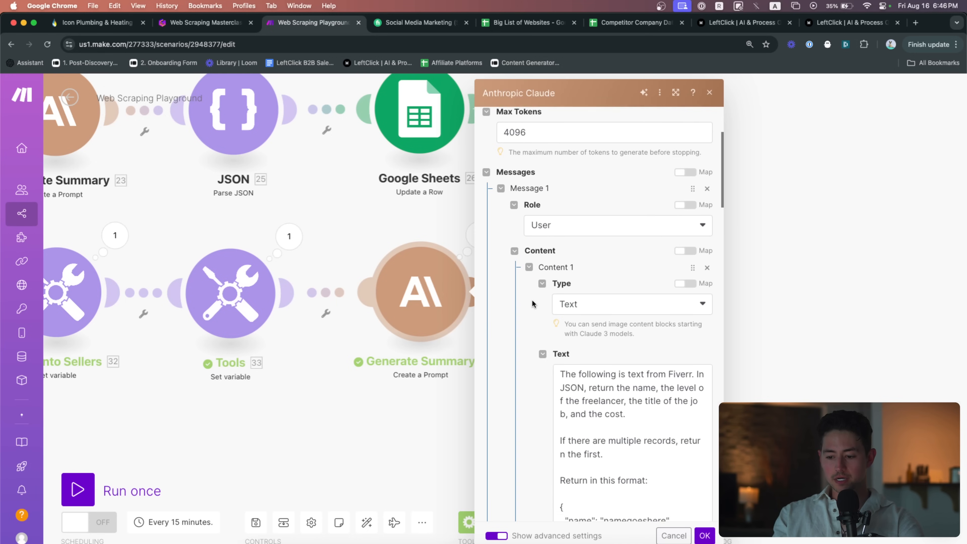
{"action": "left_click", "coordinate": [685, 445]}
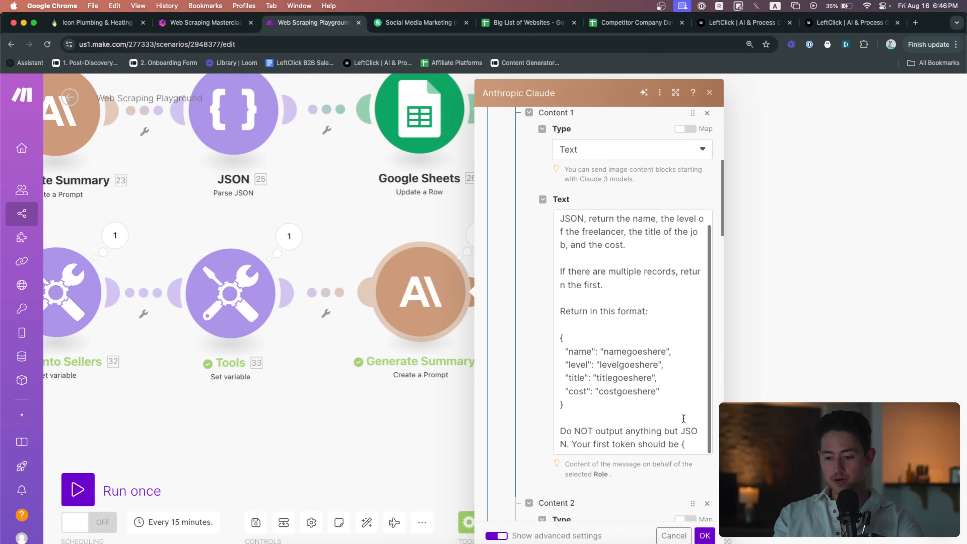
{"action": "left_click_drag", "start_coordinate": [685, 444], "coordinate": [561, 434]}
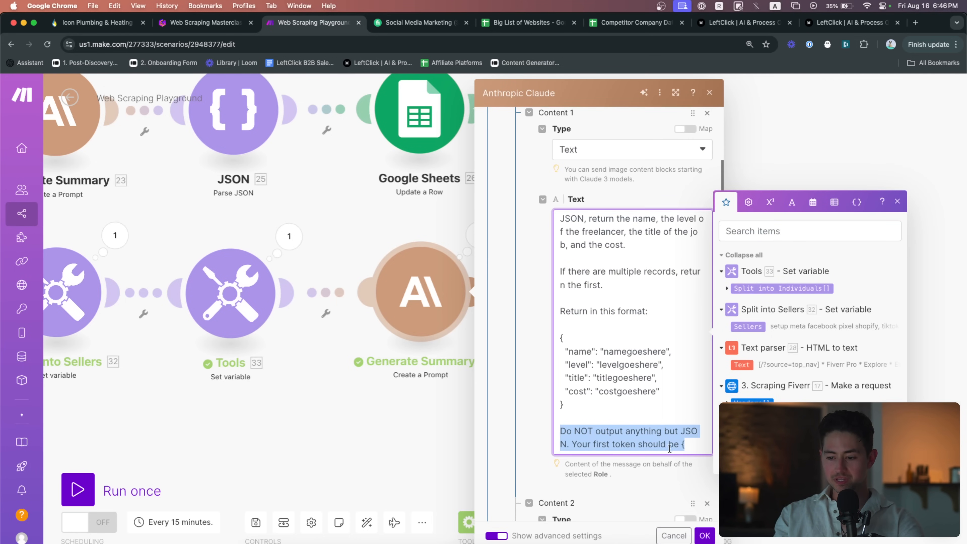
{"action": "scroll", "coordinate": [514, 310], "scroll_direction": "down", "scroll_amount": 5}
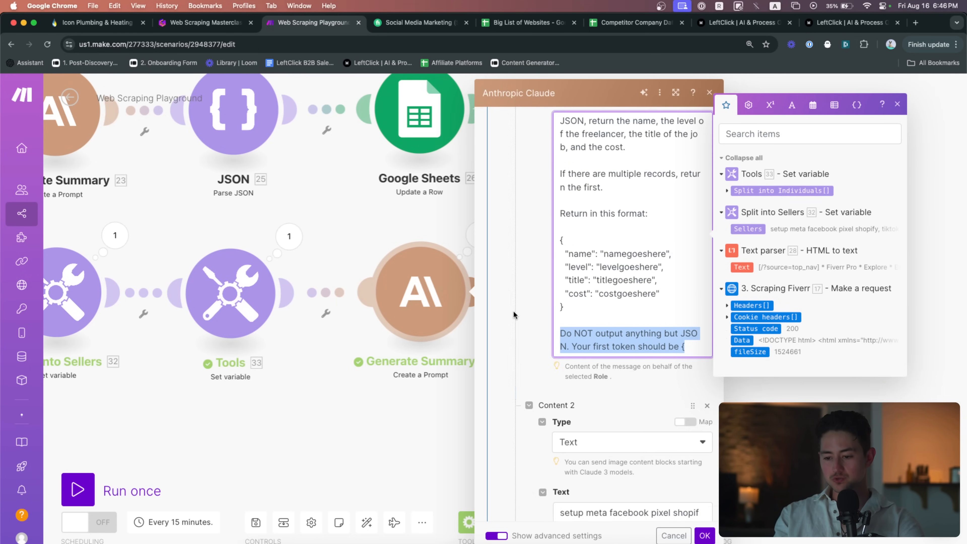
{"action": "scroll", "coordinate": [513, 310], "scroll_direction": "up", "scroll_amount": 1}
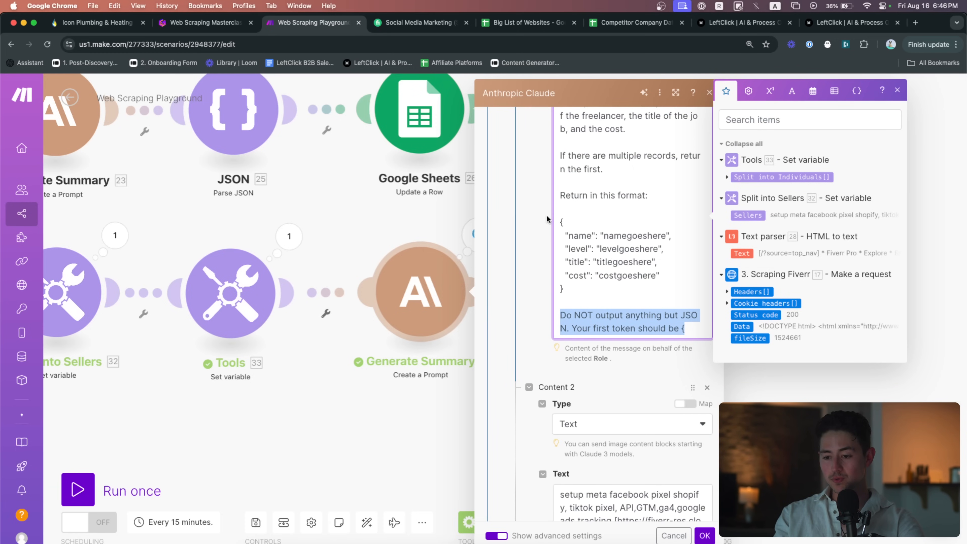
{"action": "scroll", "coordinate": [547, 278], "scroll_direction": "down", "scroll_amount": 8}
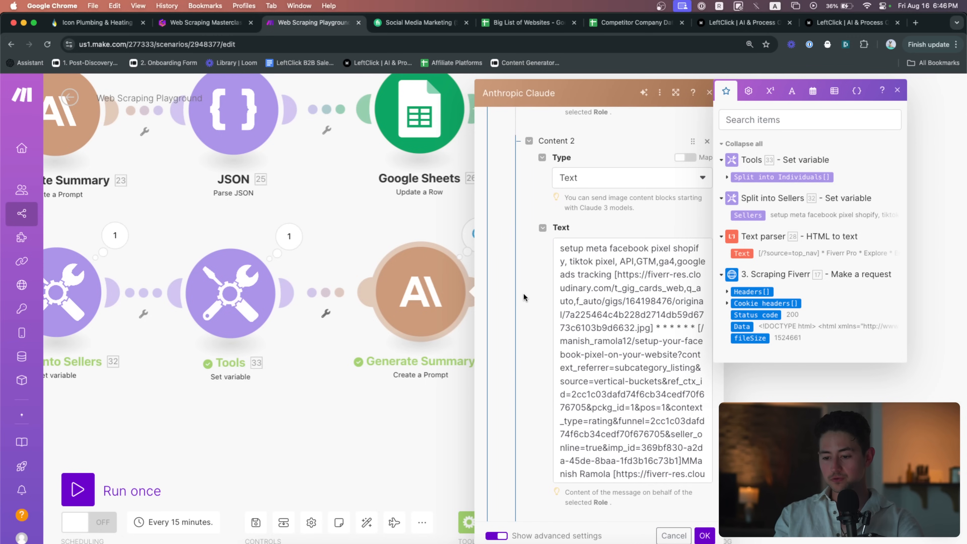
{"action": "scroll", "coordinate": [537, 310], "scroll_direction": "down", "scroll_amount": 5}
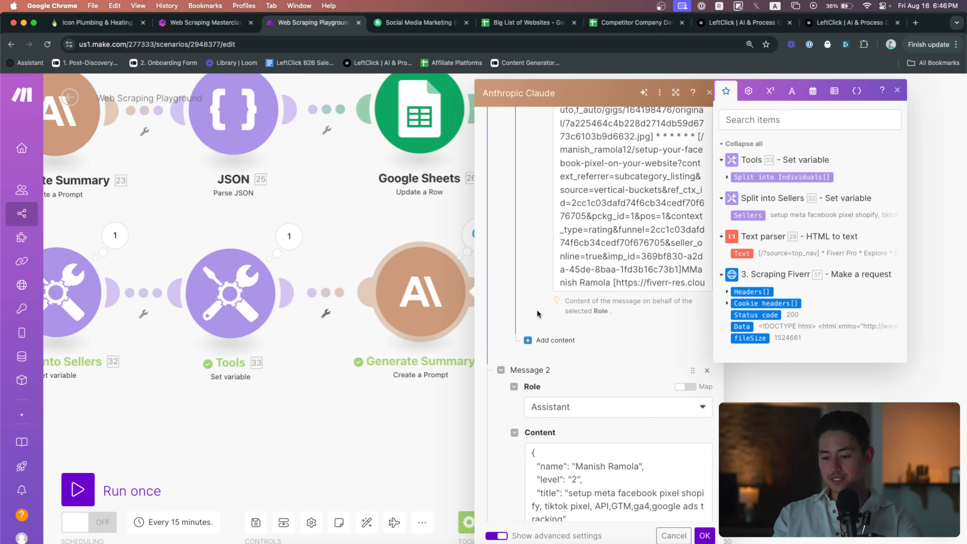
{"action": "scroll", "coordinate": [530, 325], "scroll_direction": "down", "scroll_amount": 1}
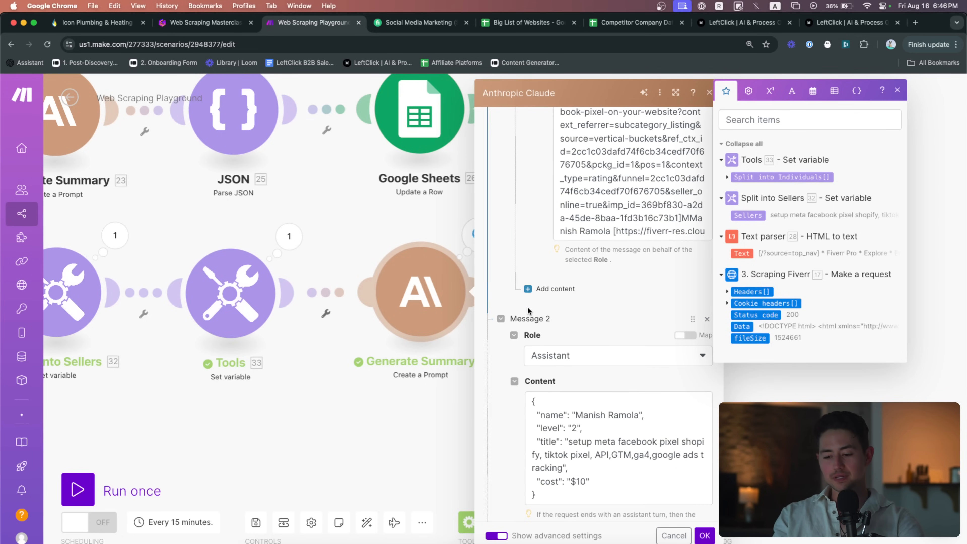
{"action": "scroll", "coordinate": [527, 306], "scroll_direction": "down", "scroll_amount": 3}
{"action": "scroll", "coordinate": [527, 307], "scroll_direction": "down", "scroll_amount": 10}
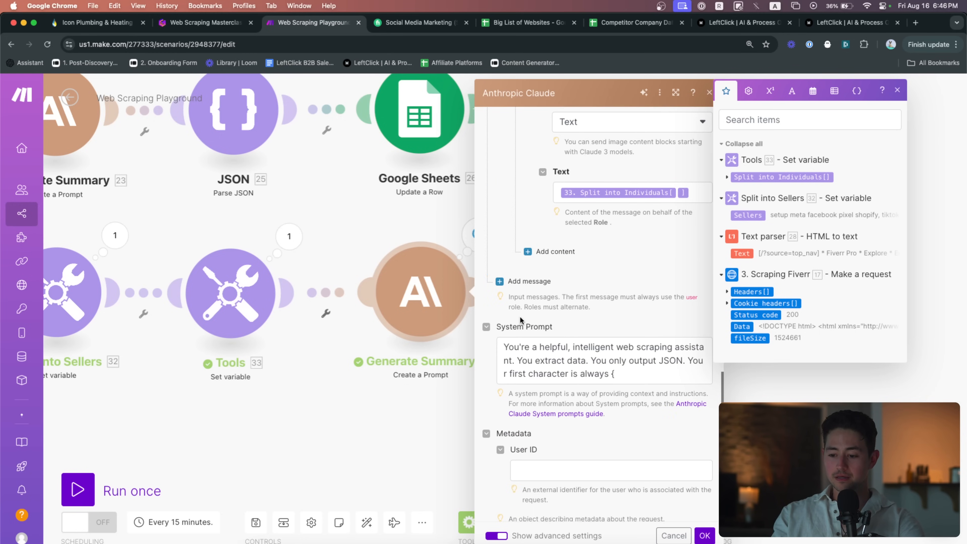
{"action": "scroll", "coordinate": [593, 195], "scroll_direction": "up", "scroll_amount": 3}
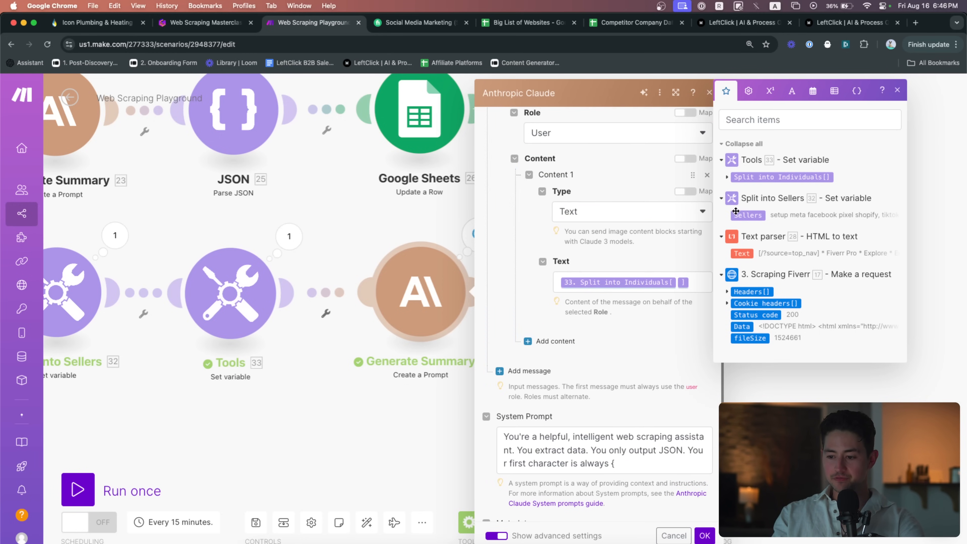
{"action": "scroll", "coordinate": [639, 316], "scroll_direction": "down", "scroll_amount": 3}
{"action": "left_click_drag", "start_coordinate": [615, 322], "coordinate": [591, 313]}
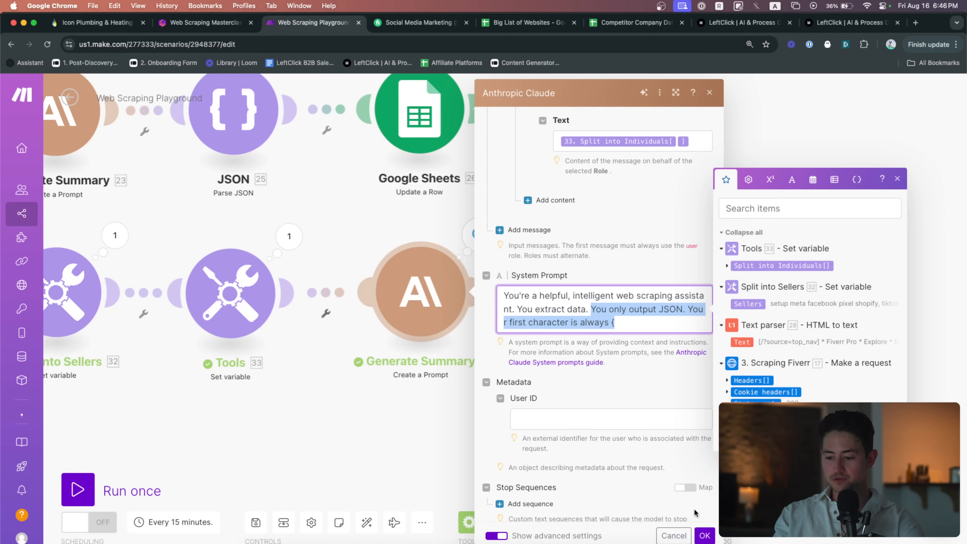
{"action": "left_click", "coordinate": [704, 536]}
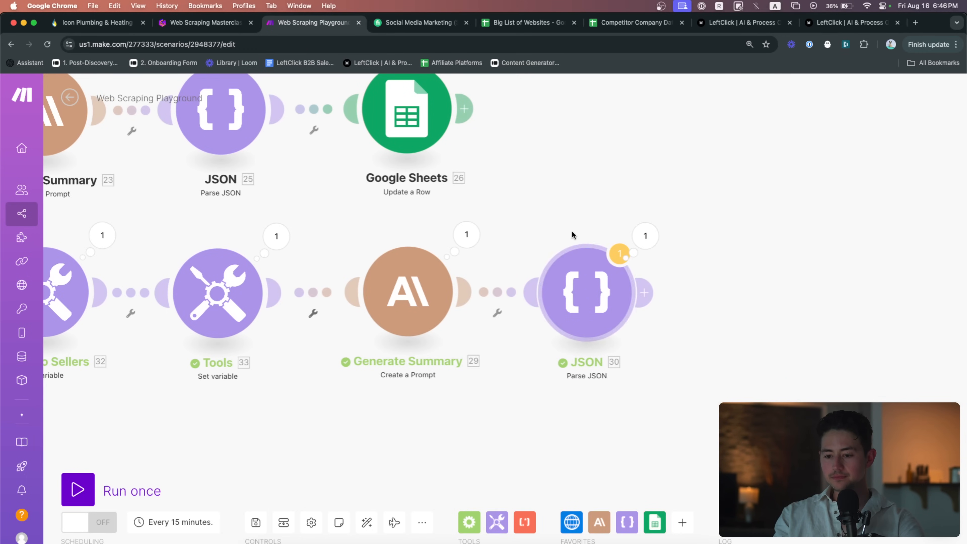
{"action": "left_click", "coordinate": [466, 234]}
{"action": "scroll", "coordinate": [659, 353], "scroll_direction": "up", "scroll_amount": 5}
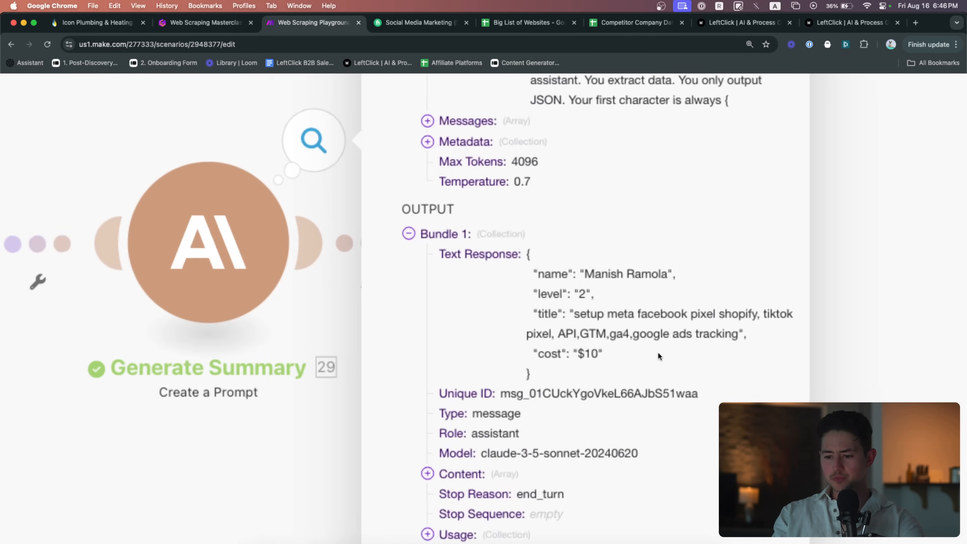
{"action": "scroll", "coordinate": [658, 353], "scroll_direction": "up", "scroll_amount": 2}
{"action": "scroll", "coordinate": [609, 297], "scroll_direction": "down", "scroll_amount": 1}
{"action": "scroll", "coordinate": [609, 297], "scroll_direction": "down", "scroll_amount": 3}
{"action": "left_click", "coordinate": [491, 413]}
{"action": "scroll", "coordinate": [529, 437], "scroll_direction": "down", "scroll_amount": 1}
{"action": "left_click", "coordinate": [509, 416]}
{"action": "scroll", "coordinate": [547, 442], "scroll_direction": "down", "scroll_amount": 2}
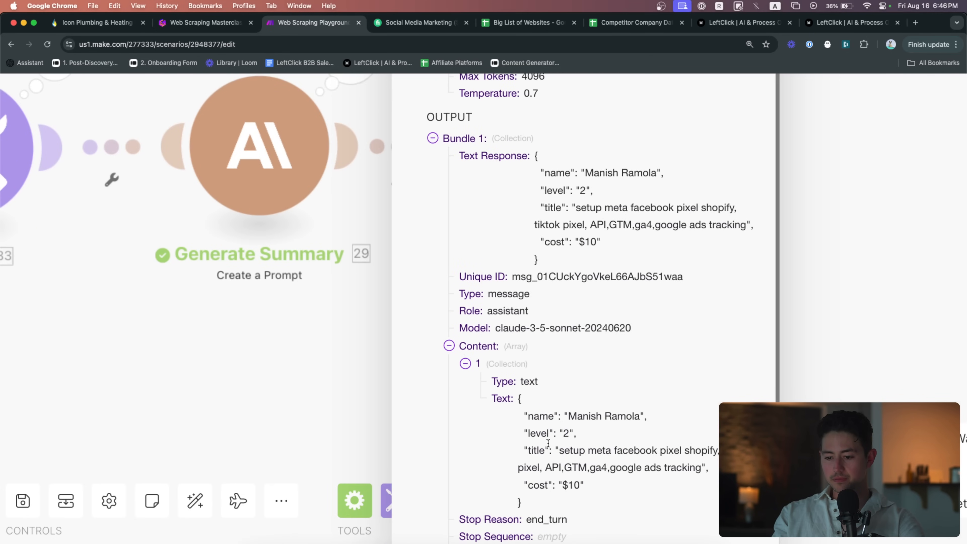
{"action": "left_click_drag", "start_coordinate": [579, 500], "coordinate": [518, 398]}
{"action": "scroll", "coordinate": [559, 399], "scroll_direction": "up", "scroll_amount": 3}
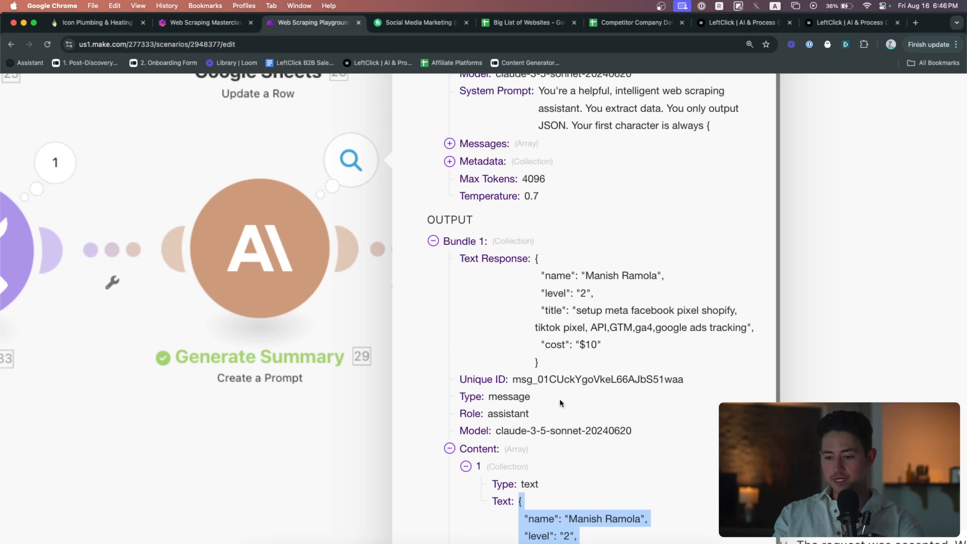
{"action": "scroll", "coordinate": [576, 324], "scroll_direction": "down", "scroll_amount": 2}
{"action": "left_click", "coordinate": [794, 337]}
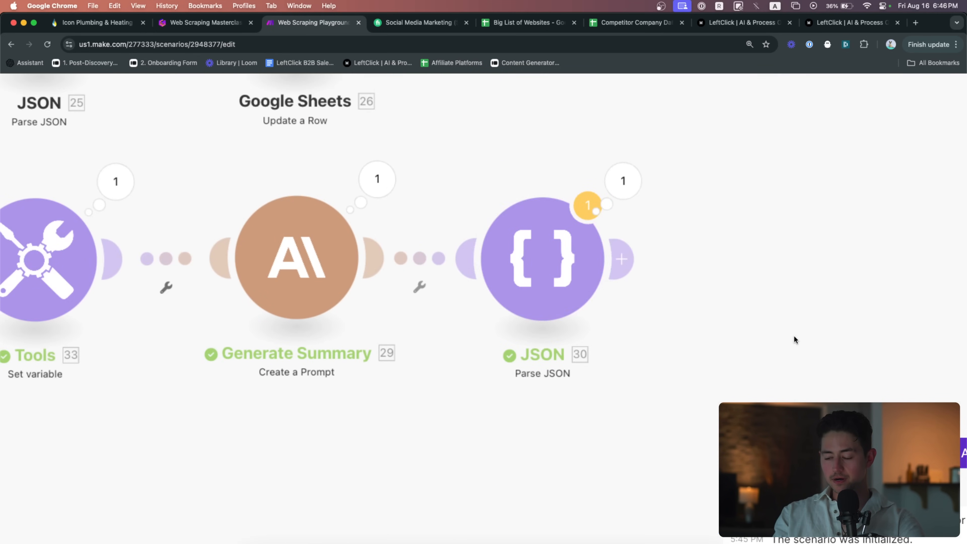
{"action": "left_click", "coordinate": [560, 259]}
{"action": "left_click", "coordinate": [750, 337]}
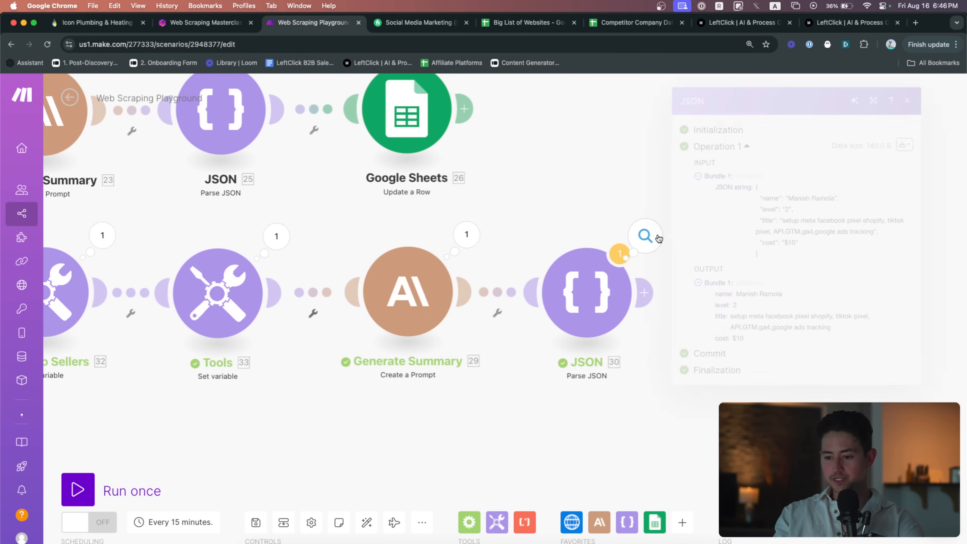
{"action": "left_click", "coordinate": [645, 236]}
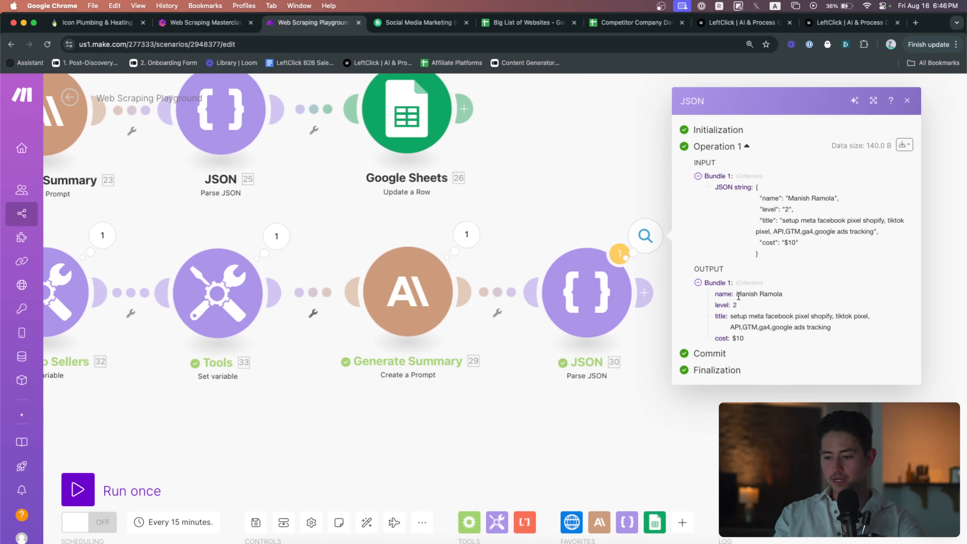
{"action": "left_click_drag", "start_coordinate": [749, 344], "coordinate": [715, 293]}
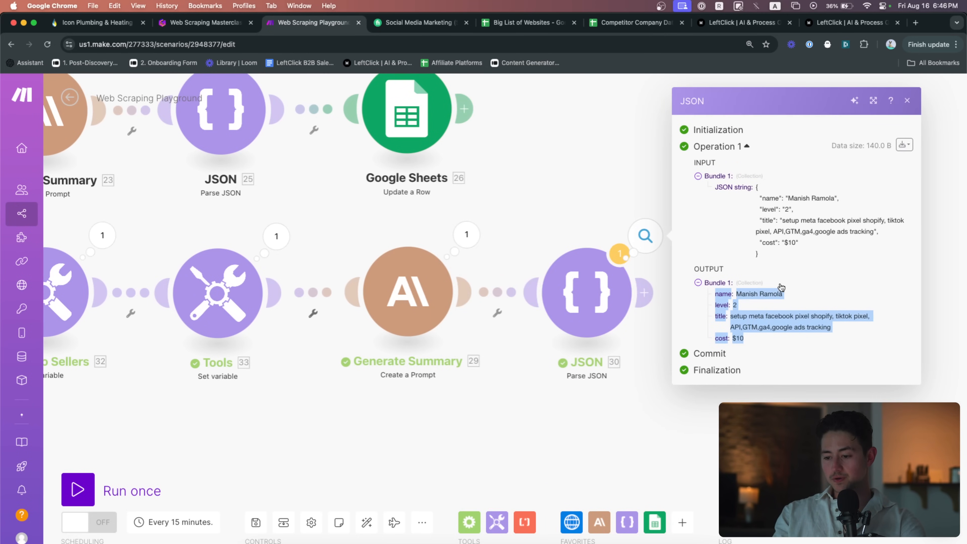
{"action": "left_click", "coordinate": [538, 195]}
{"action": "left_click_drag", "start_coordinate": [440, 195], "coordinate": [579, 286]}
{"action": "scroll", "coordinate": [646, 194], "scroll_direction": "down", "scroll_amount": 2}
{"action": "left_click_drag", "start_coordinate": [635, 201], "coordinate": [714, 173]}
{"action": "left_click_drag", "start_coordinate": [746, 248], "coordinate": [772, 270]}
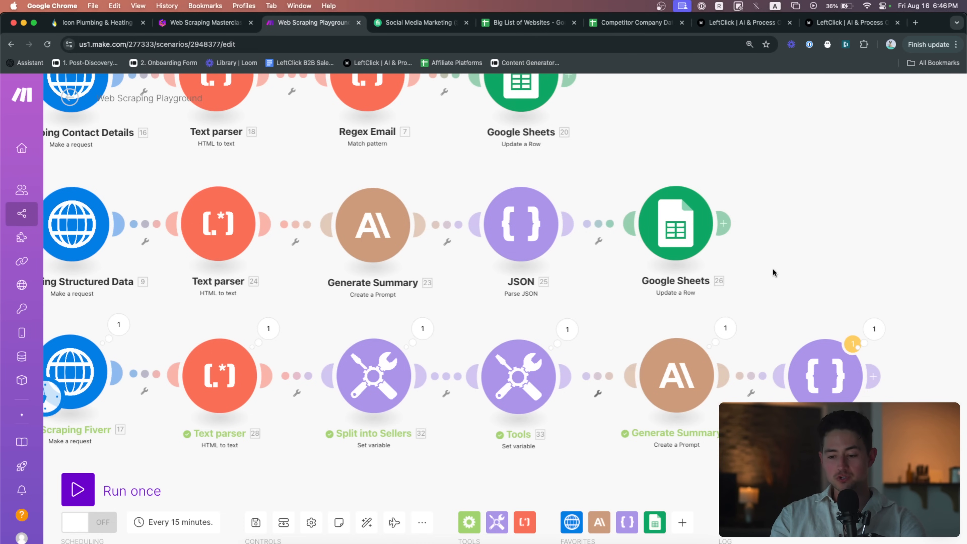
{"action": "scroll", "coordinate": [772, 268], "scroll_direction": "left", "scroll_amount": 3}
{"action": "left_click_drag", "start_coordinate": [607, 291], "coordinate": [670, 278]}
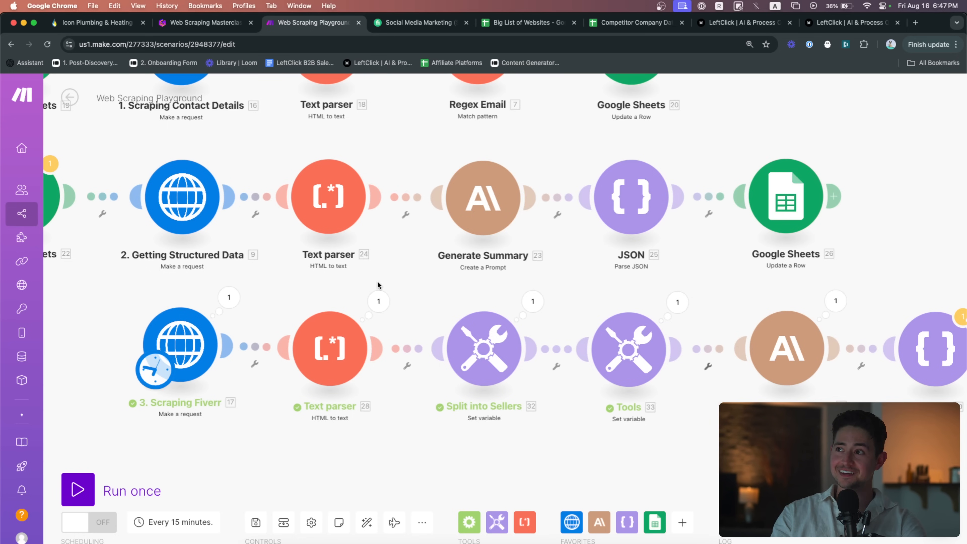
{"action": "scroll", "coordinate": [309, 300], "scroll_direction": "left", "scroll_amount": 3}
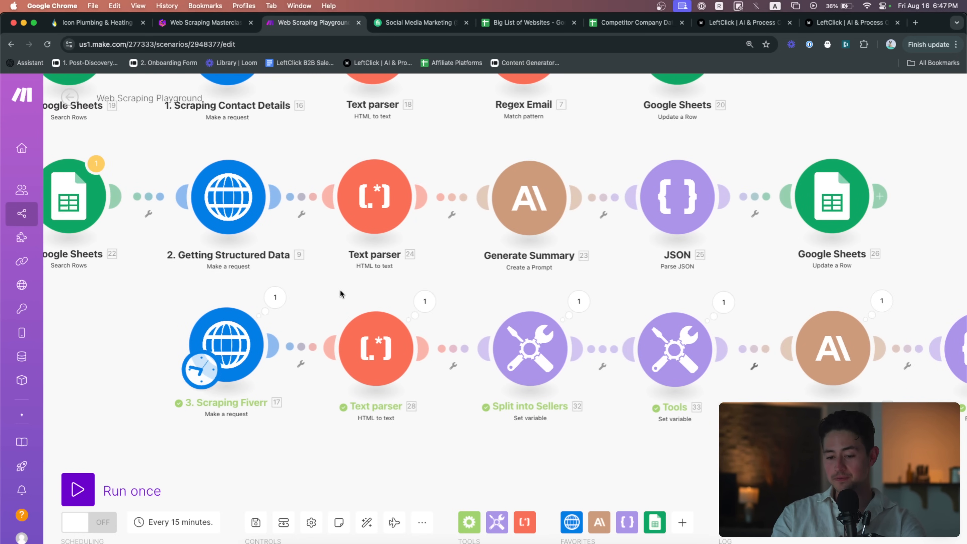
{"action": "scroll", "coordinate": [345, 282], "scroll_direction": "down", "scroll_amount": 2}
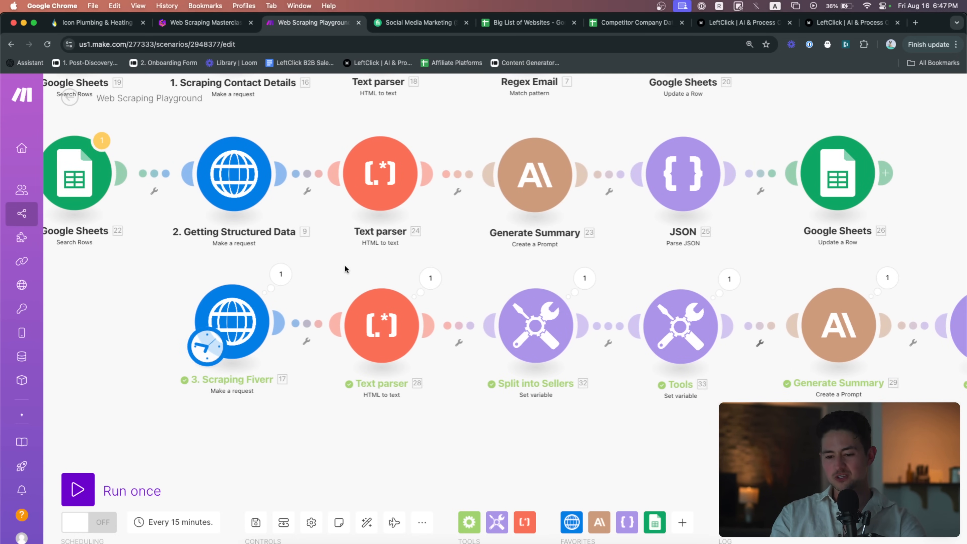
{"action": "scroll", "coordinate": [327, 256], "scroll_direction": "down", "scroll_amount": 5}
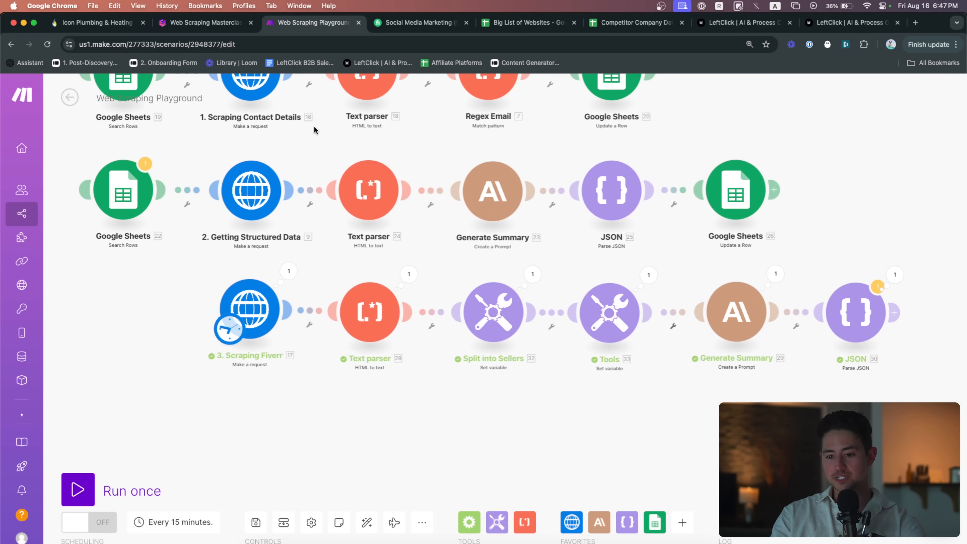
{"action": "scroll", "coordinate": [300, 129], "scroll_direction": "up", "scroll_amount": 1}
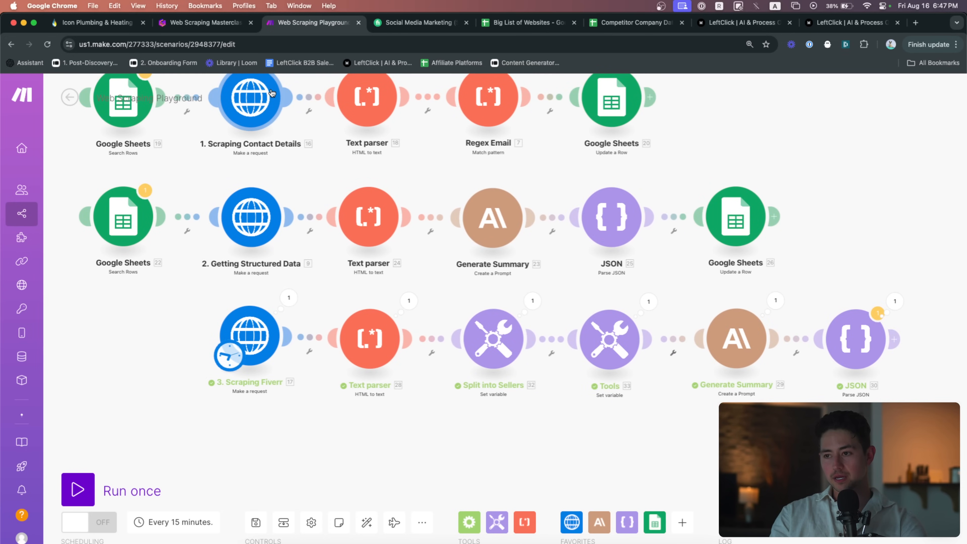
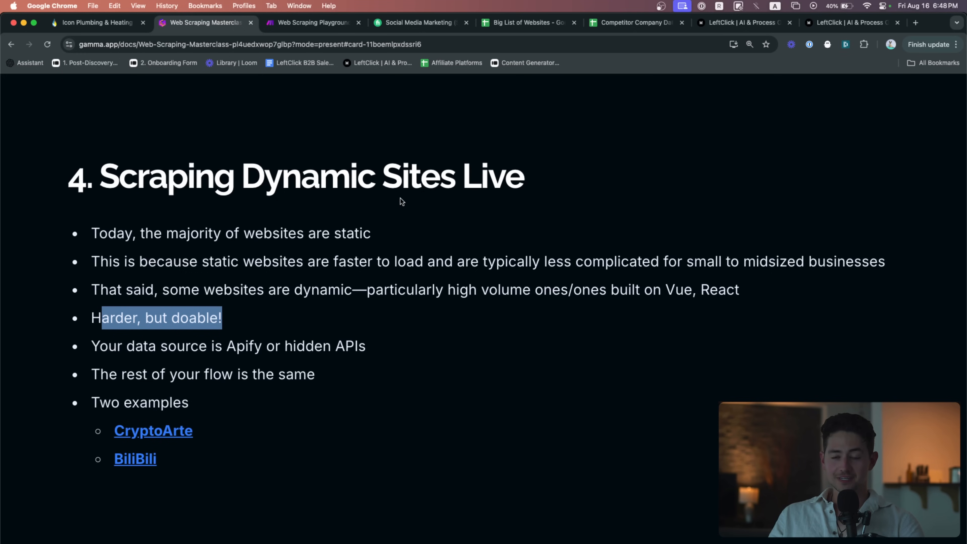
Review the presentation slides, stepping back one slide and forward again
{"action": "left_click", "coordinate": [445, 323]}
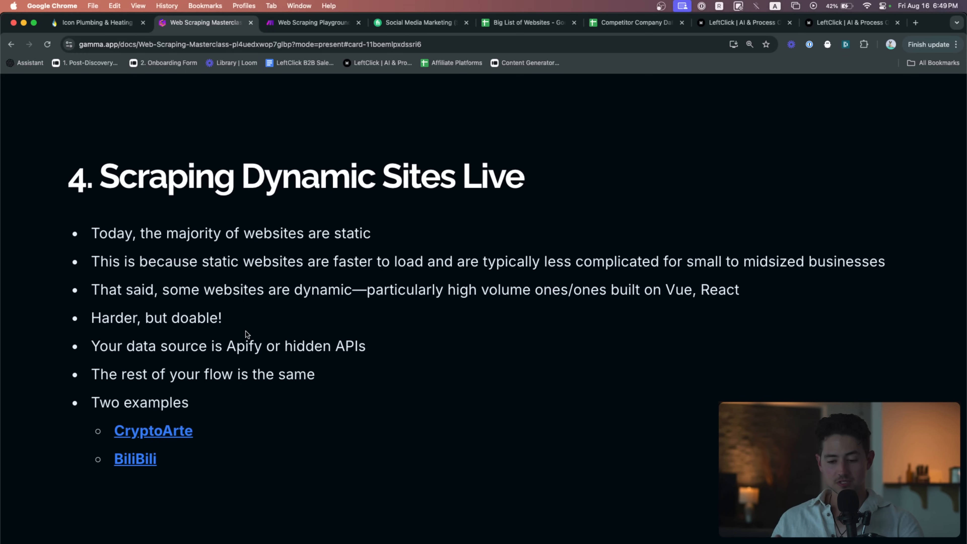
{"action": "scroll", "coordinate": [247, 333], "scroll_direction": "down", "scroll_amount": 5}
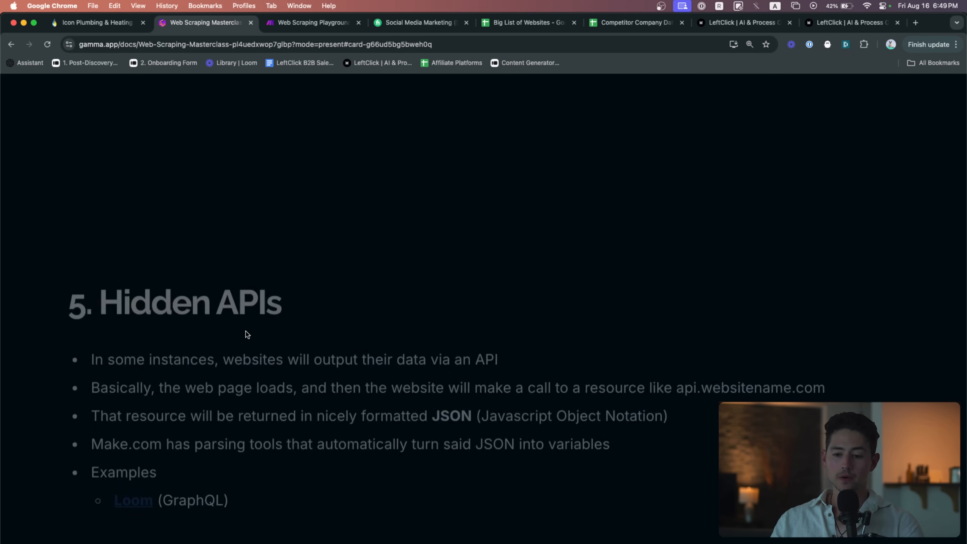
{"action": "scroll", "coordinate": [245, 332], "scroll_direction": "up", "scroll_amount": 5}
{"action": "scroll", "coordinate": [245, 332], "scroll_direction": "down", "scroll_amount": 5}
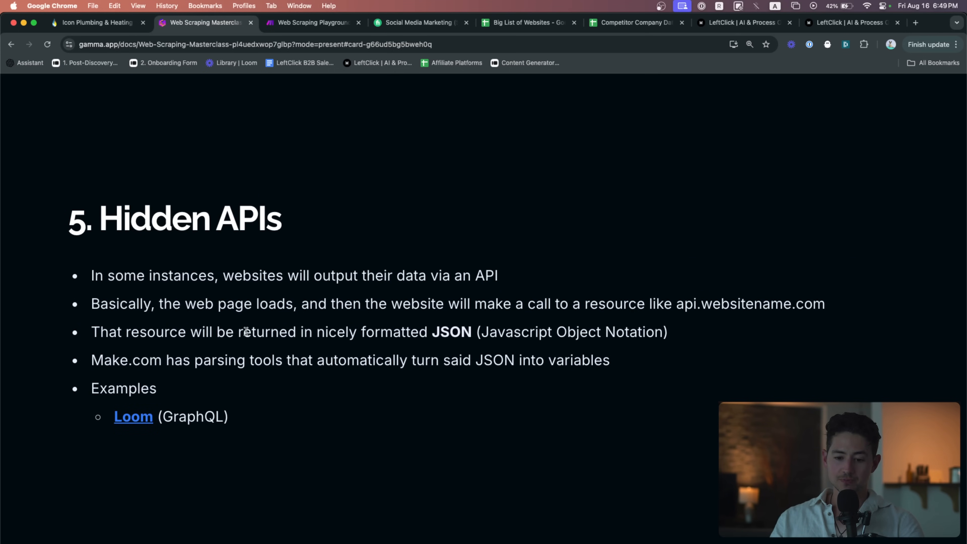
{"action": "scroll", "coordinate": [246, 331], "scroll_direction": "up", "scroll_amount": 5}
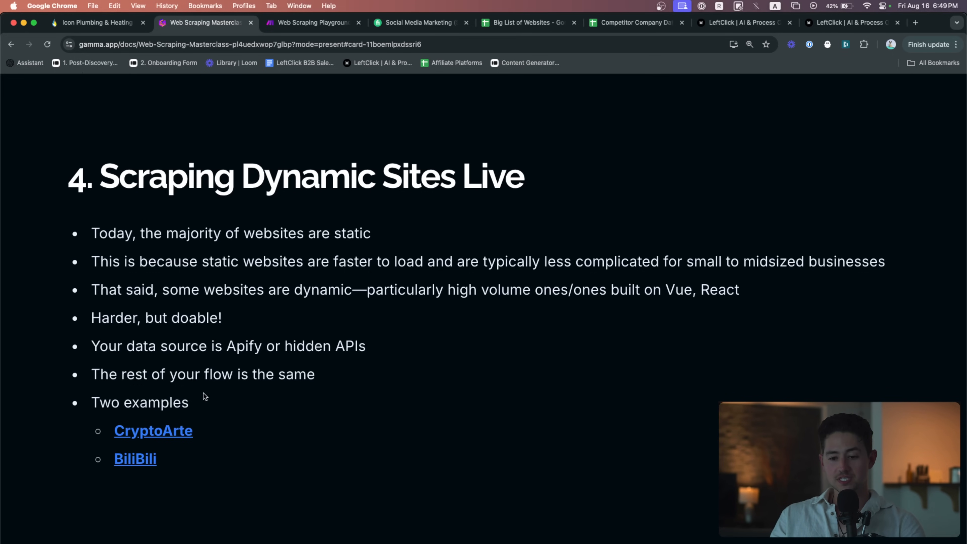
{"action": "key", "text": "Left"}
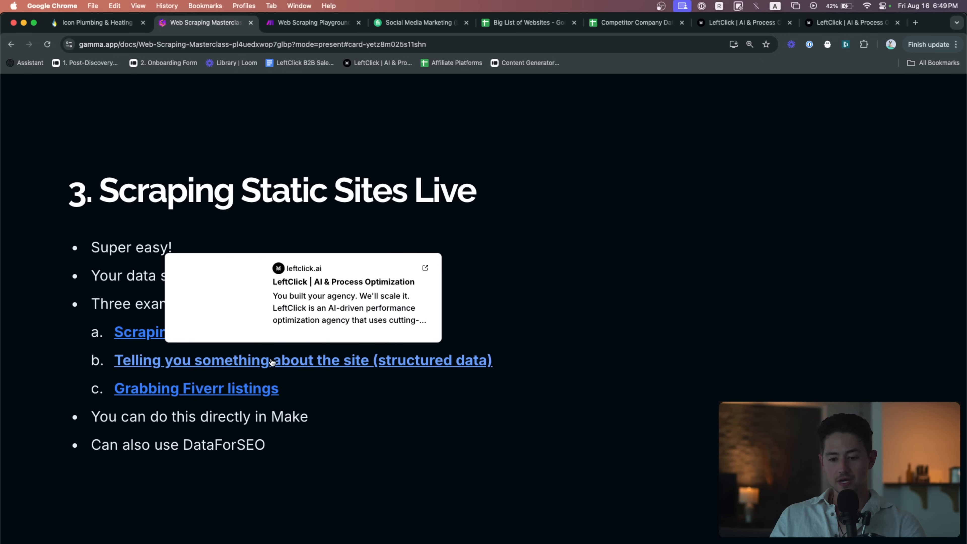
{"action": "key", "text": "Right"}
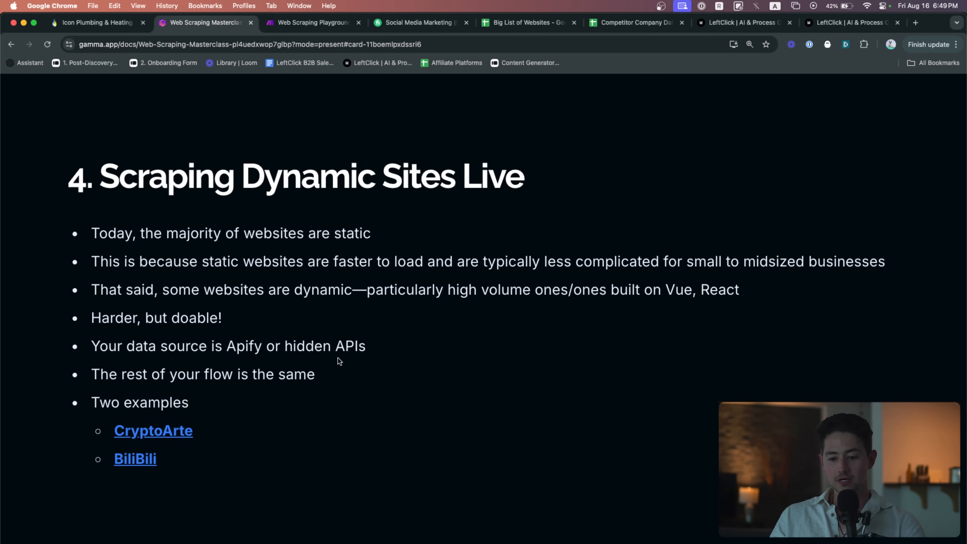
Open the CryptoArte example site and browse its gallery and the Painting #9893 page
{"action": "mouse_move", "coordinate": [164, 434]}
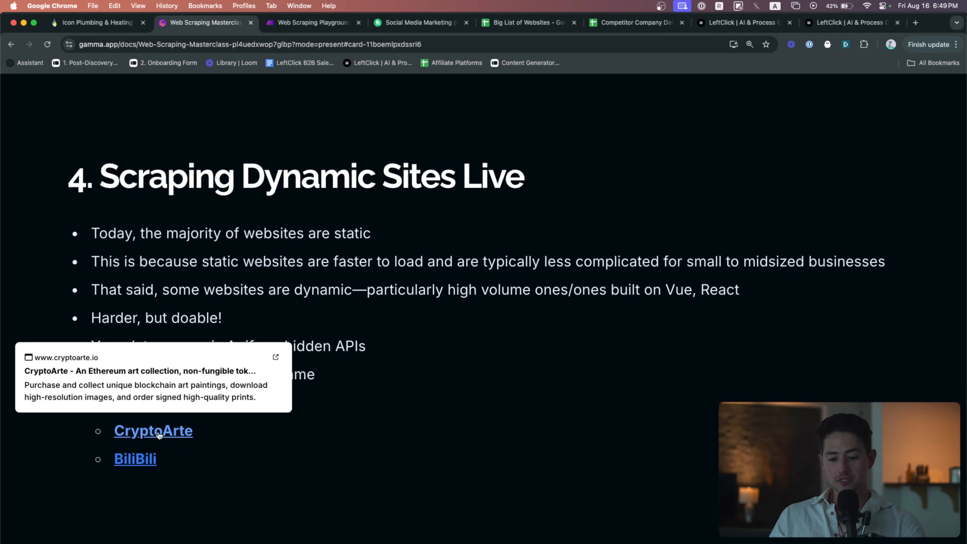
{"action": "left_click", "coordinate": [177, 434]}
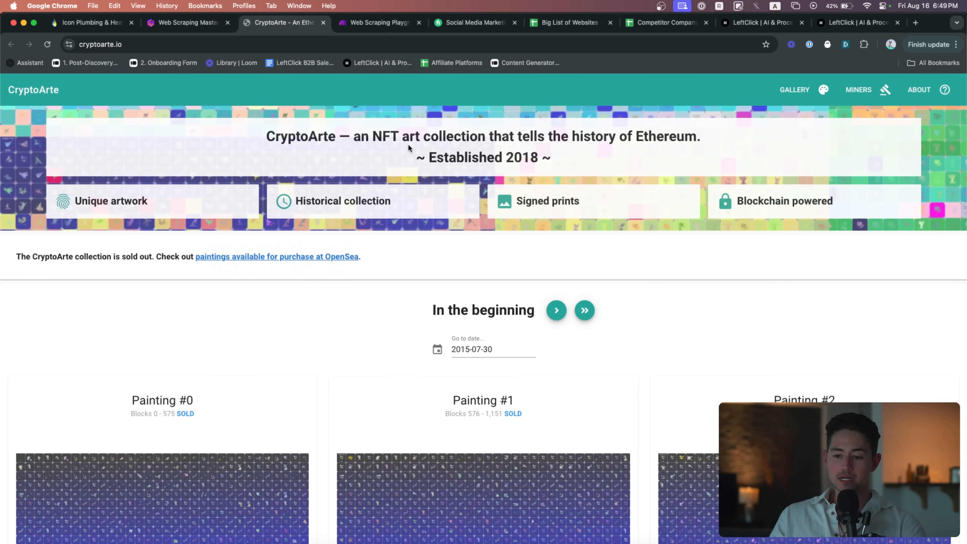
{"action": "scroll", "coordinate": [497, 325], "scroll_direction": "down", "scroll_amount": 15}
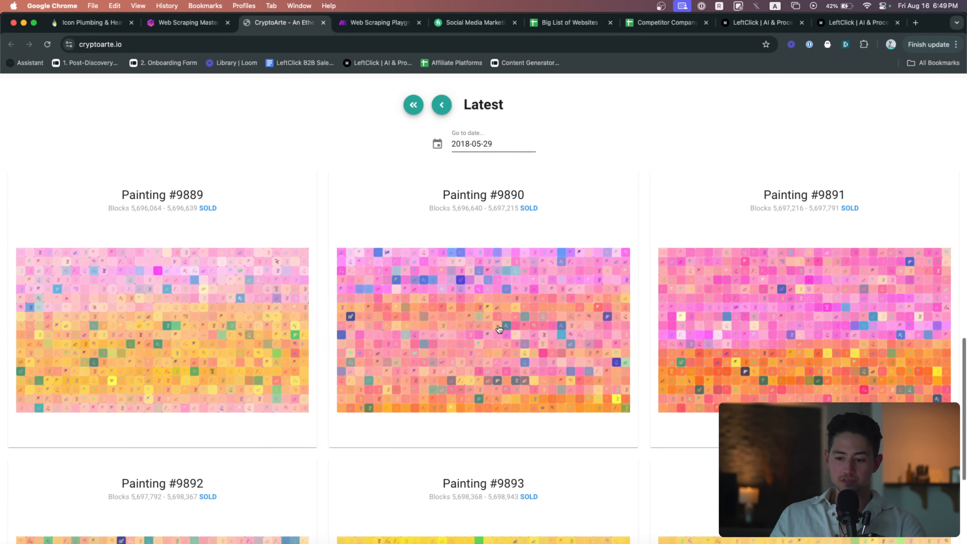
{"action": "scroll", "coordinate": [499, 329], "scroll_direction": "down", "scroll_amount": 3}
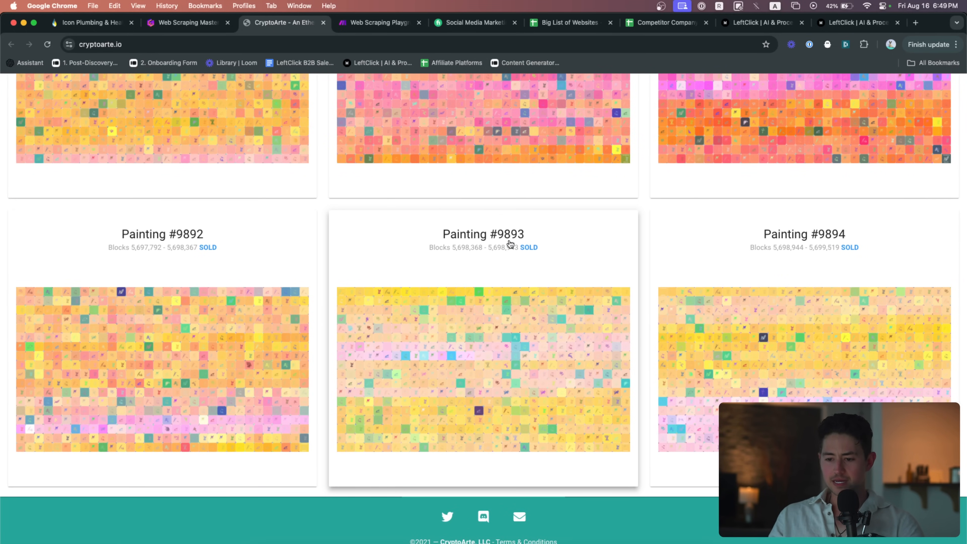
{"action": "left_click", "coordinate": [487, 290]}
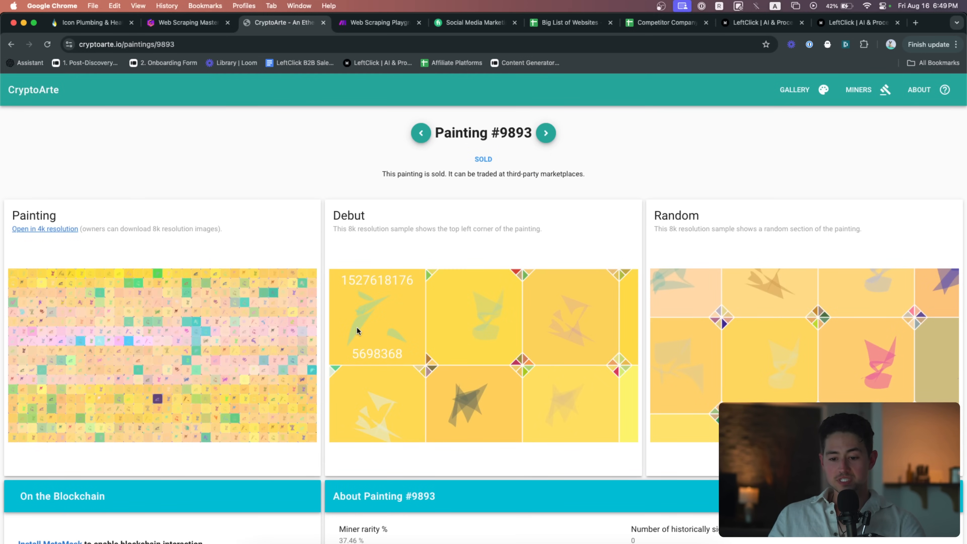
{"action": "scroll", "coordinate": [356, 326], "scroll_direction": "up", "scroll_amount": 5}
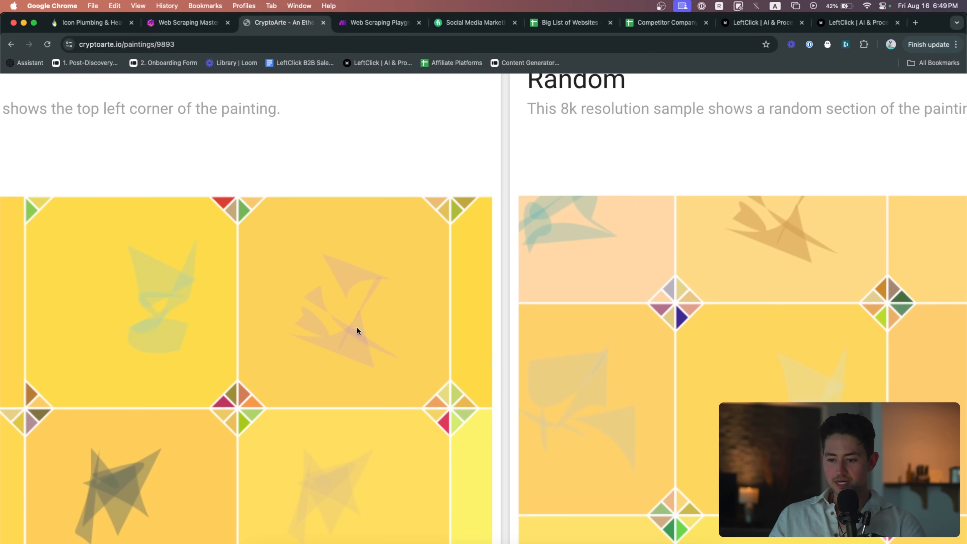
{"action": "scroll", "coordinate": [356, 326], "scroll_direction": "down", "scroll_amount": 5}
{"action": "scroll", "coordinate": [354, 327], "scroll_direction": "down", "scroll_amount": 7}
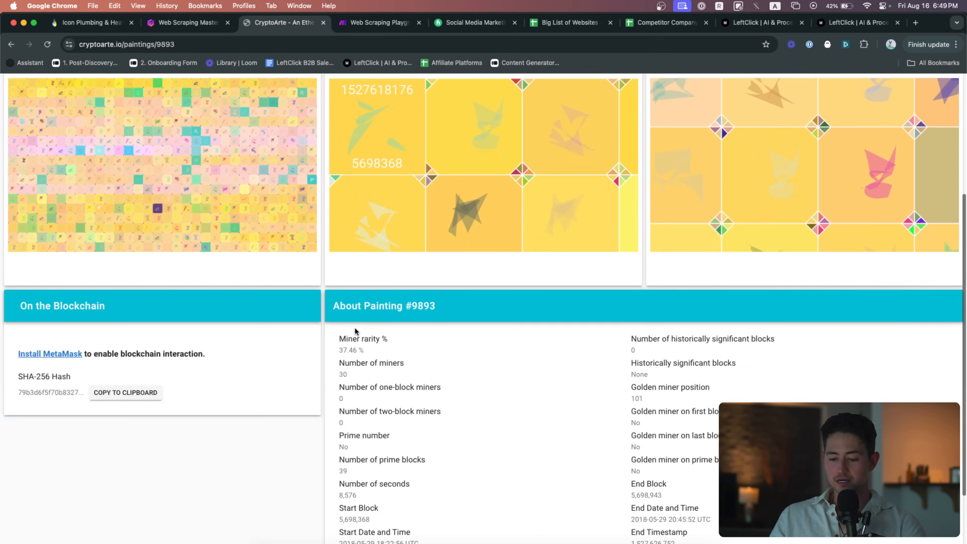
{"action": "left_click", "coordinate": [11, 44]}
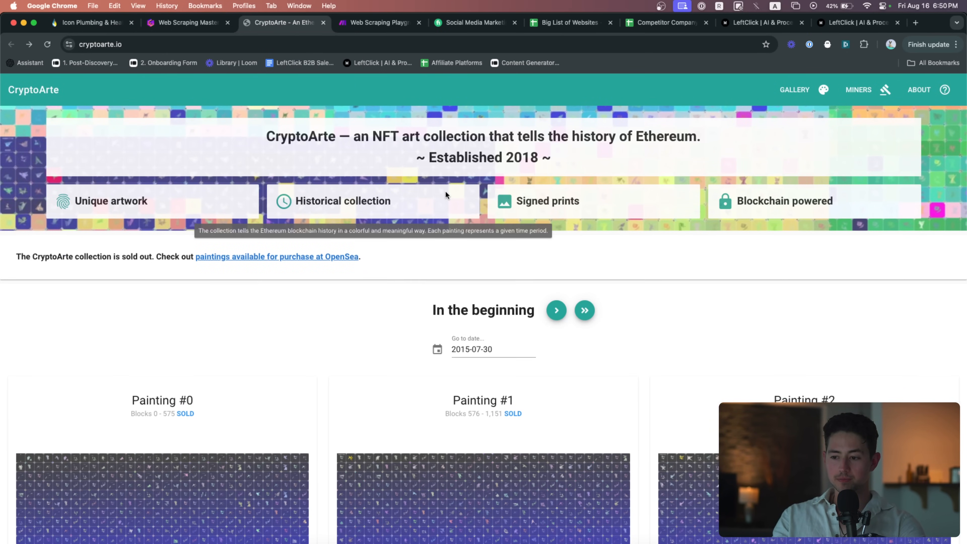
Compare the CryptoArte site with the presentation, then bring up the Web Scraping Playground scenario
{"action": "key", "text": "ctrl+shift+Tab"}
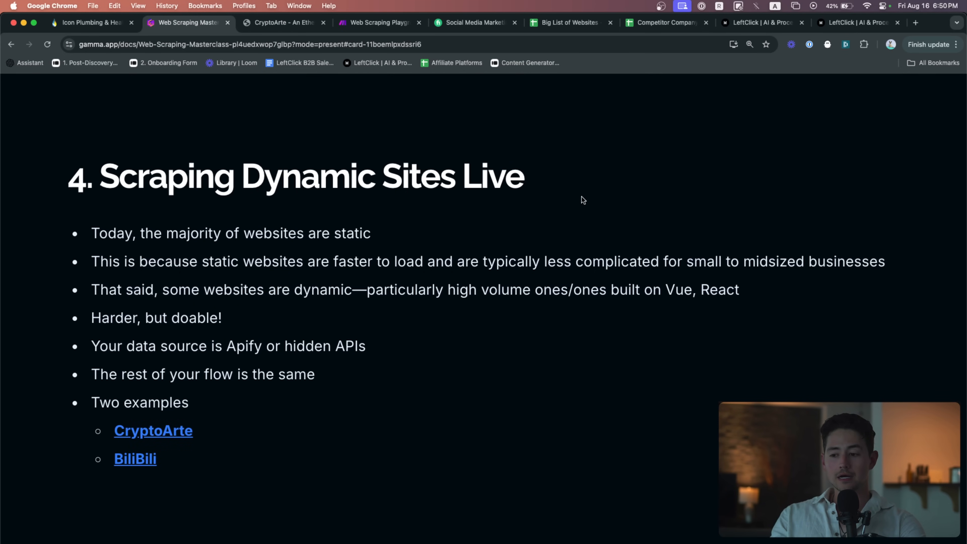
{"action": "key", "text": "ctrl+Tab"}
{"action": "scroll", "coordinate": [399, 225], "scroll_direction": "down", "scroll_amount": 7}
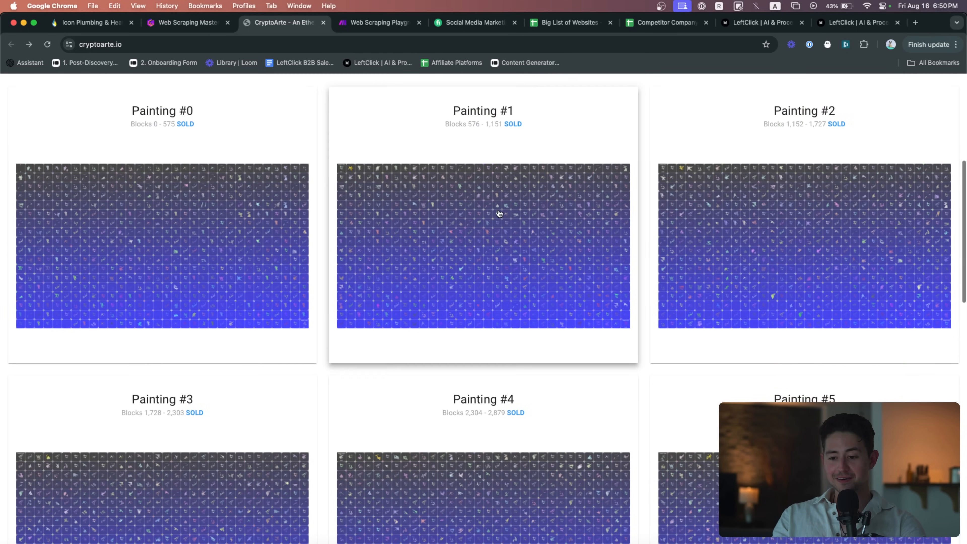
{"action": "scroll", "coordinate": [498, 212], "scroll_direction": "up", "scroll_amount": 5}
{"action": "scroll", "coordinate": [498, 212], "scroll_direction": "down", "scroll_amount": 5}
{"action": "key", "text": "ctrl+shift+Tab"}
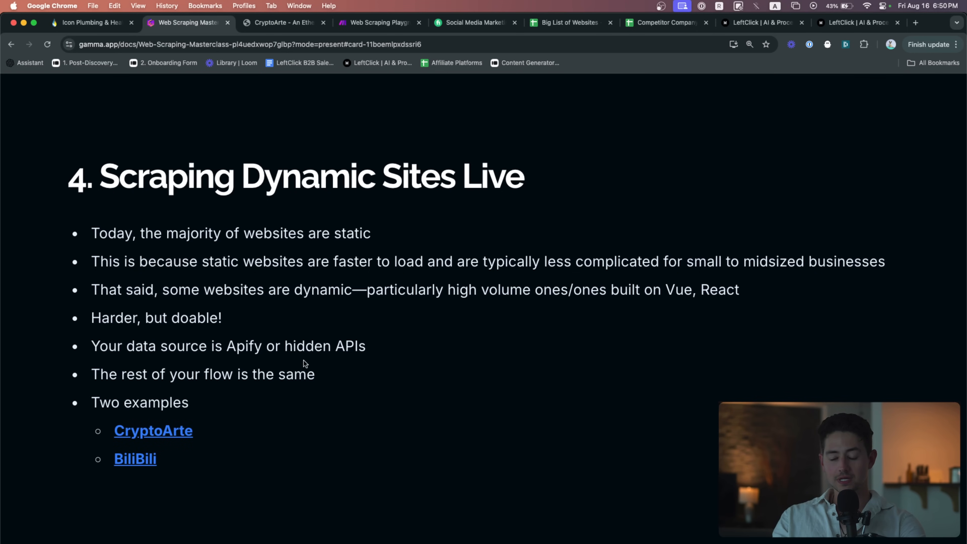
{"action": "key", "text": "ctrl+Tab"}
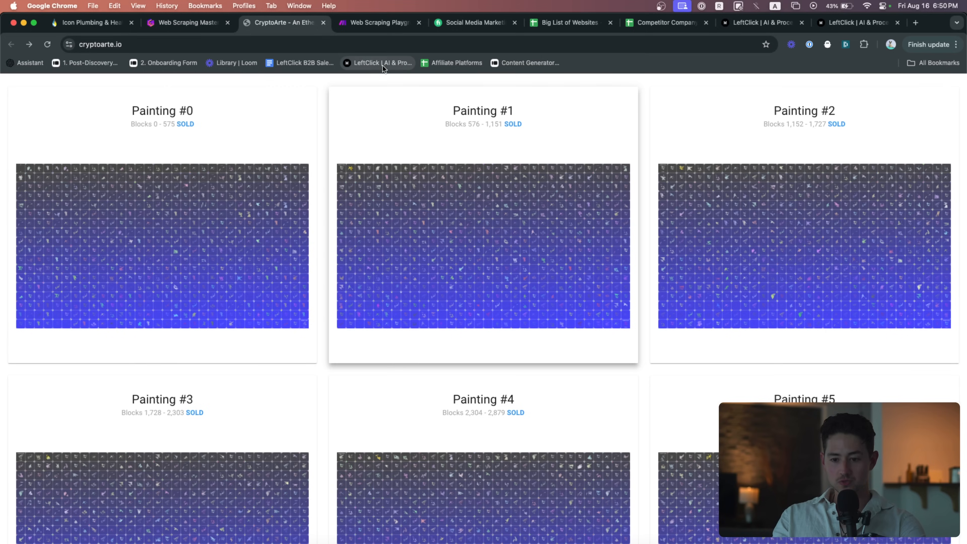
{"action": "left_click", "coordinate": [339, 44]}
{"action": "left_click", "coordinate": [368, 23]}
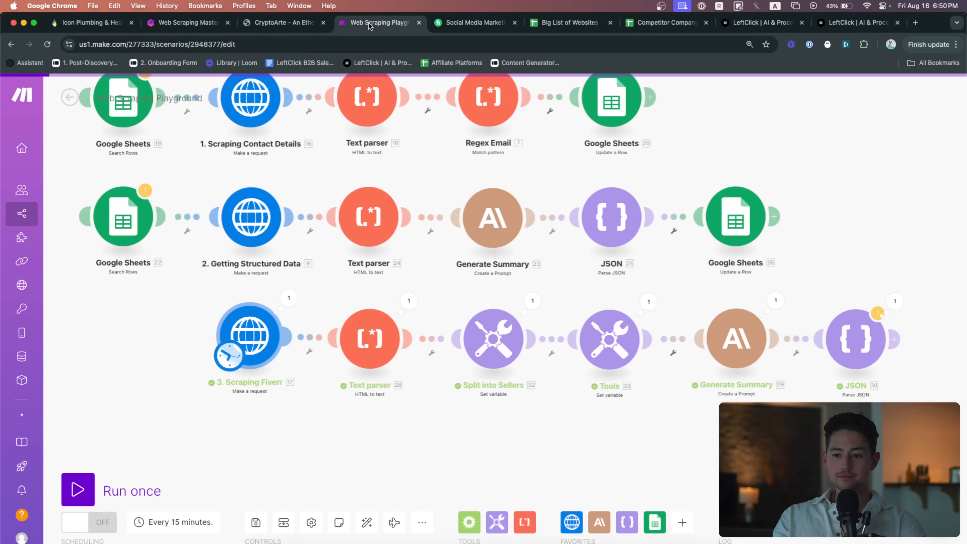
Duplicate the Scraping Fiverr and Text parser modules and position the copies below
{"action": "scroll", "coordinate": [353, 290], "scroll_direction": "down", "scroll_amount": 3}
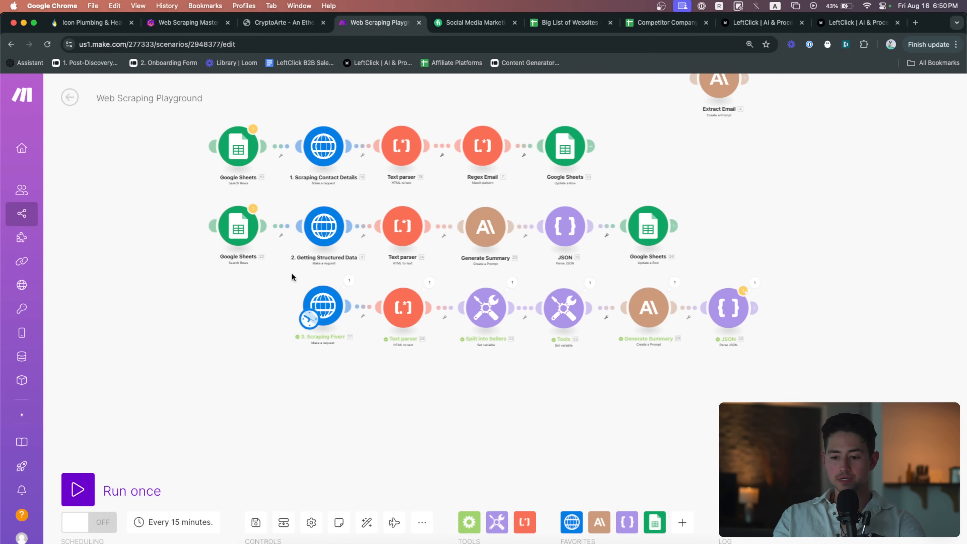
{"action": "left_click_drag", "start_coordinate": [292, 275], "coordinate": [401, 331]}
{"action": "key", "text": "super+c"}
{"action": "key", "text": "super+v"}
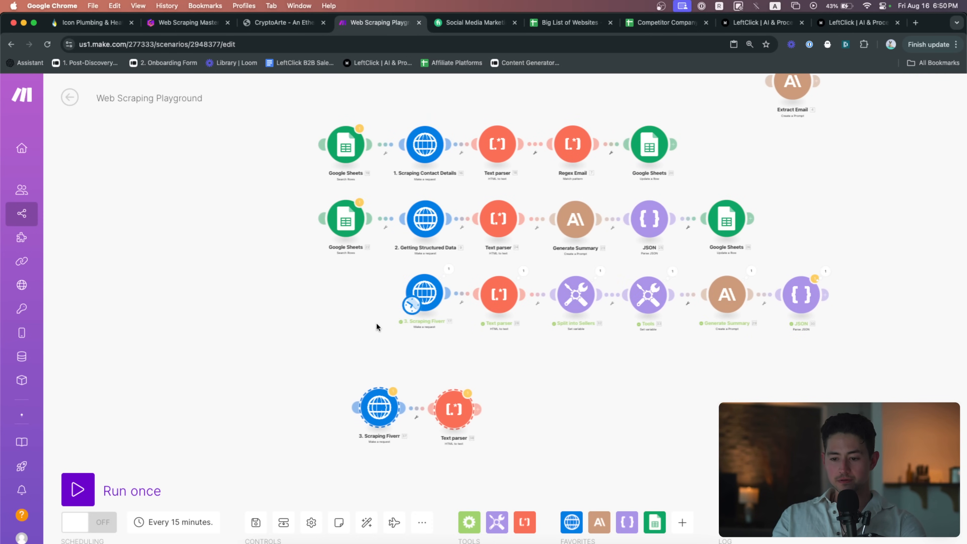
{"action": "scroll", "coordinate": [389, 352], "scroll_direction": "up", "scroll_amount": 3}
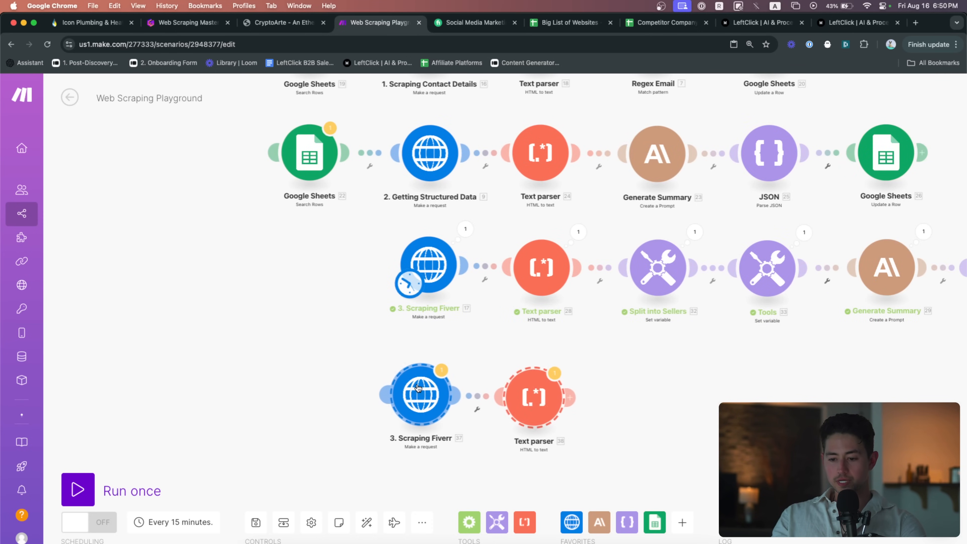
{"action": "left_click_drag", "start_coordinate": [418, 388], "coordinate": [407, 330]}
{"action": "left_click", "coordinate": [417, 376]}
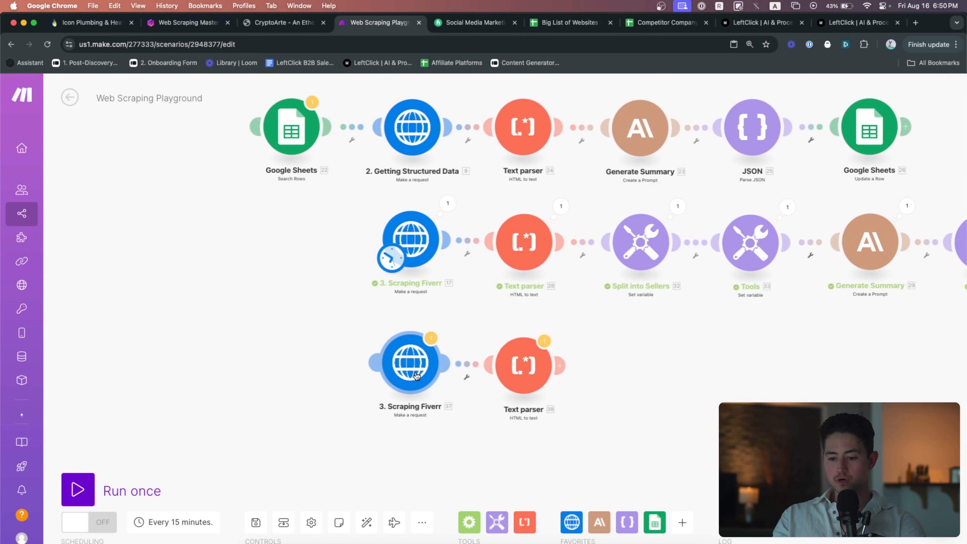
Rename the copied request module '4. Scraping CryptoArte' and connect the schedule trigger to it
{"action": "right_click", "coordinate": [417, 376]}
{"action": "left_click", "coordinate": [459, 436]}
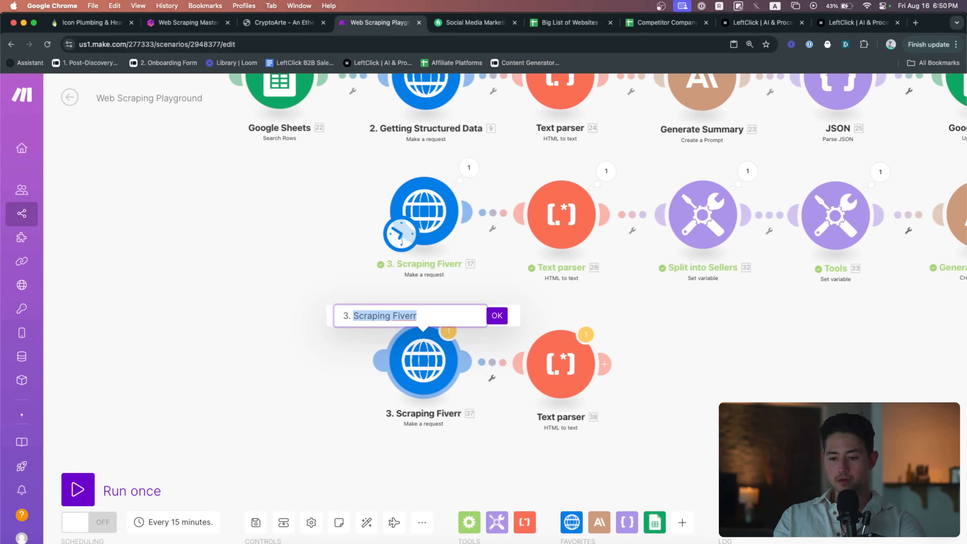
{"action": "key", "text": "super+a"}
{"action": "type", "text": "4. Scraping Crypto"}
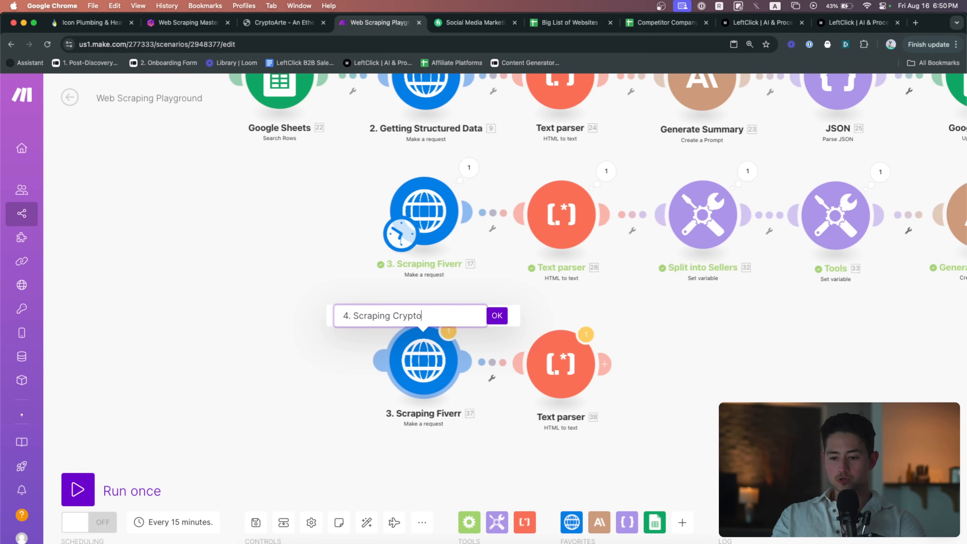
{"action": "type", "text": "Arte"}
{"action": "key", "text": "Return"}
{"action": "scroll", "coordinate": [425, 361], "scroll_direction": "right", "scroll_amount": 3}
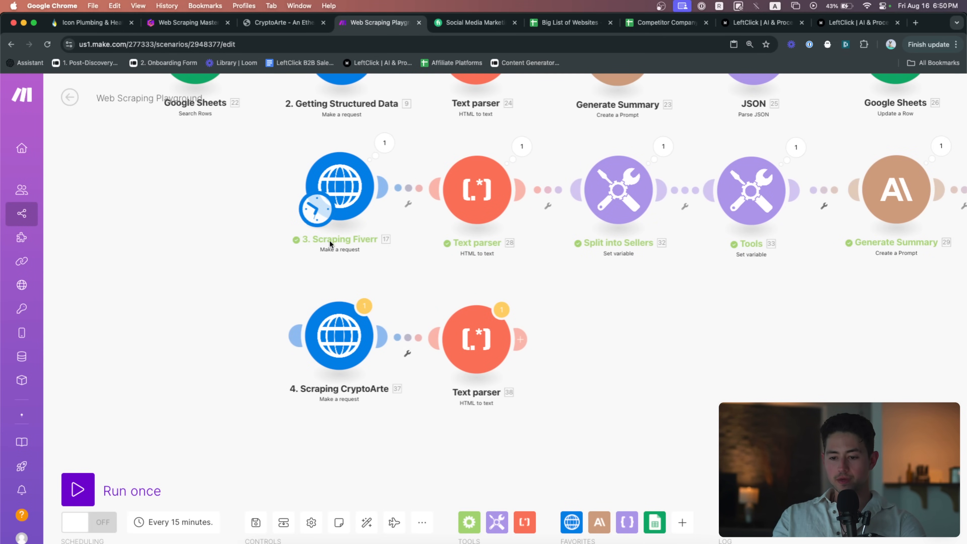
{"action": "left_click_drag", "start_coordinate": [315, 216], "coordinate": [318, 354]}
{"action": "left_click_drag", "start_coordinate": [379, 287], "coordinate": [376, 270]}
{"action": "left_click", "coordinate": [339, 315]}
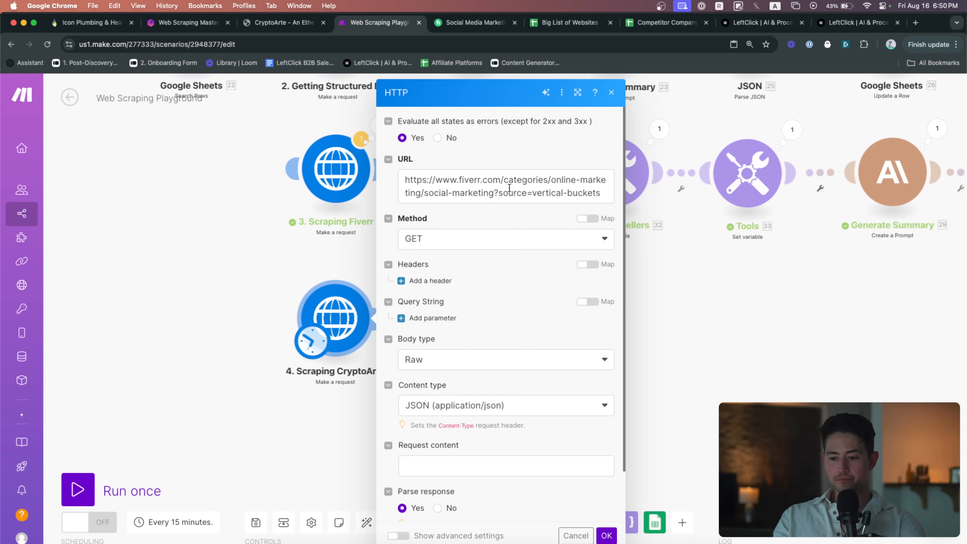
{"action": "left_click", "coordinate": [509, 188]}
{"action": "key", "text": "super+a"}
{"action": "key", "text": "super+v"}
{"action": "key", "text": "super+a"}
{"action": "key", "text": "BackSpace"}
{"action": "key", "text": "ctrl+shift+Tab"}
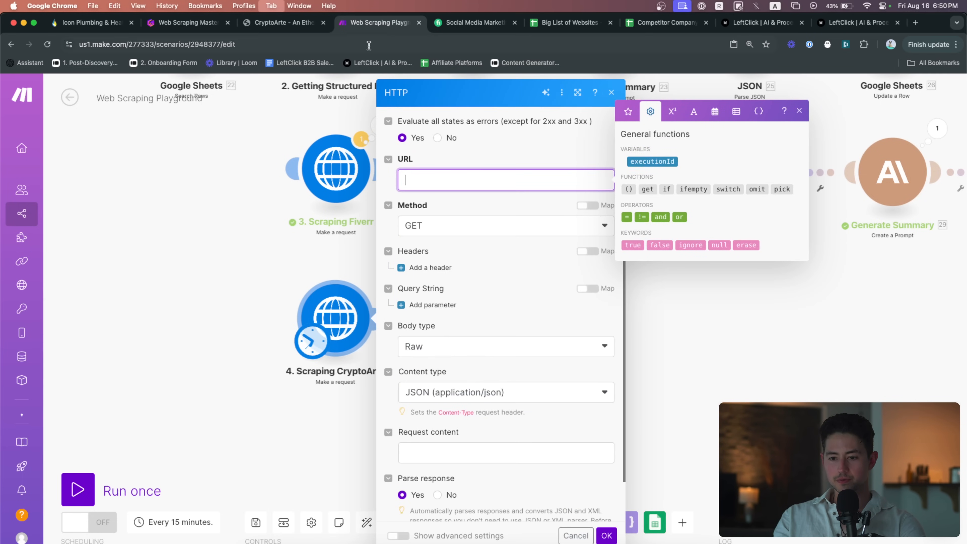
{"action": "left_click", "coordinate": [350, 44]}
{"action": "key", "text": "super+c"}
{"action": "key", "text": "ctrl+Tab"}
{"action": "key", "text": "super+v"}
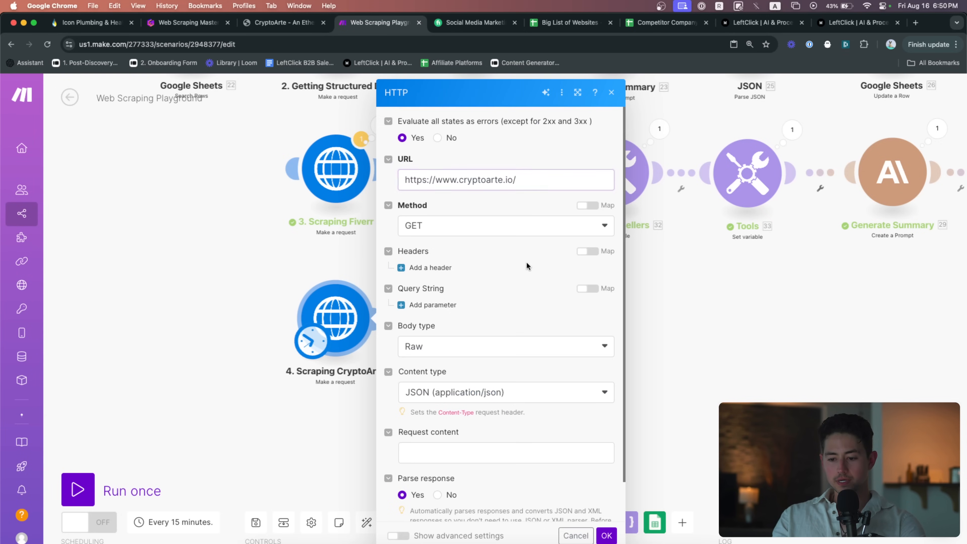
{"action": "left_click", "coordinate": [606, 534]}
Run the Scraping CryptoArte module alone and expand its HTML data output
{"action": "right_click", "coordinate": [354, 322]}
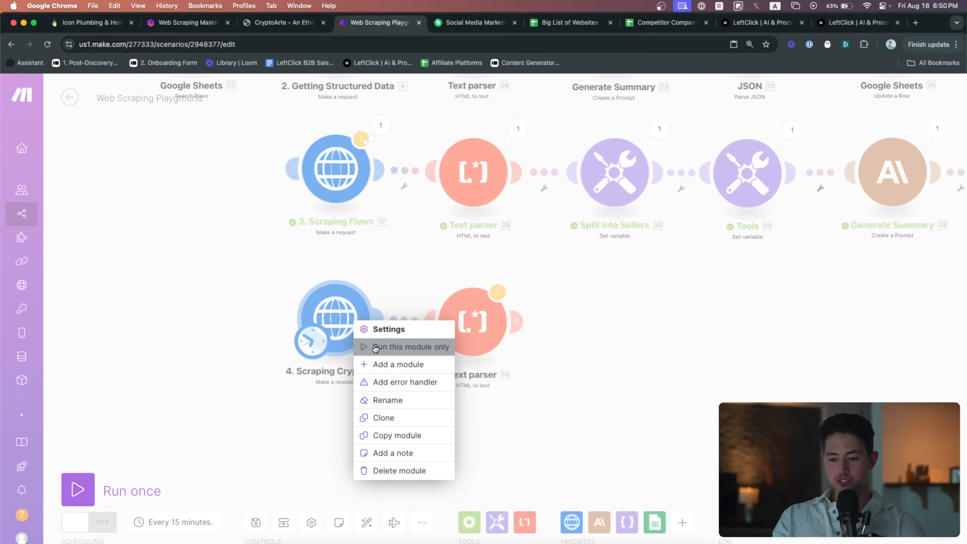
{"action": "left_click", "coordinate": [375, 347]}
{"action": "left_click", "coordinate": [445, 497]}
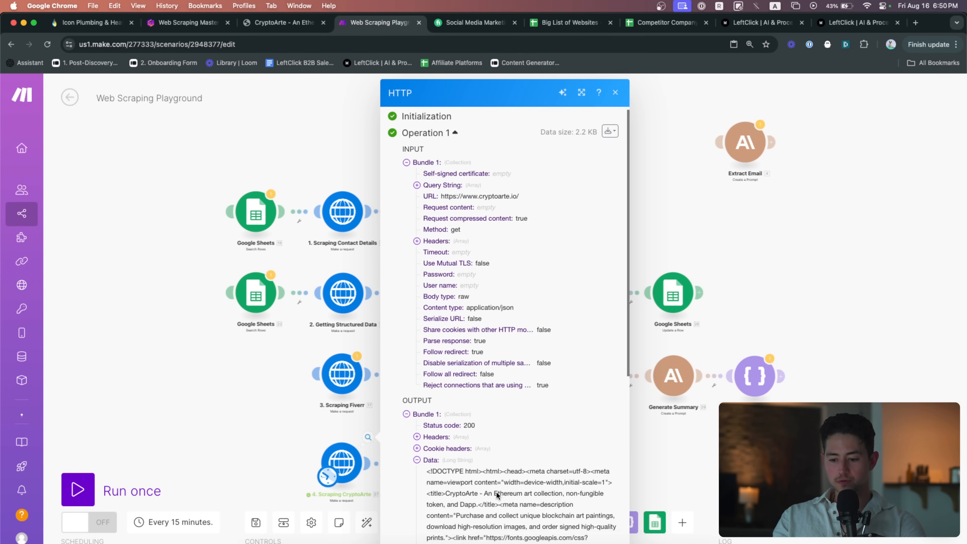
{"action": "scroll", "coordinate": [570, 465], "scroll_direction": "down", "scroll_amount": 3}
{"action": "scroll", "coordinate": [570, 466], "scroll_direction": "up", "scroll_amount": 5}
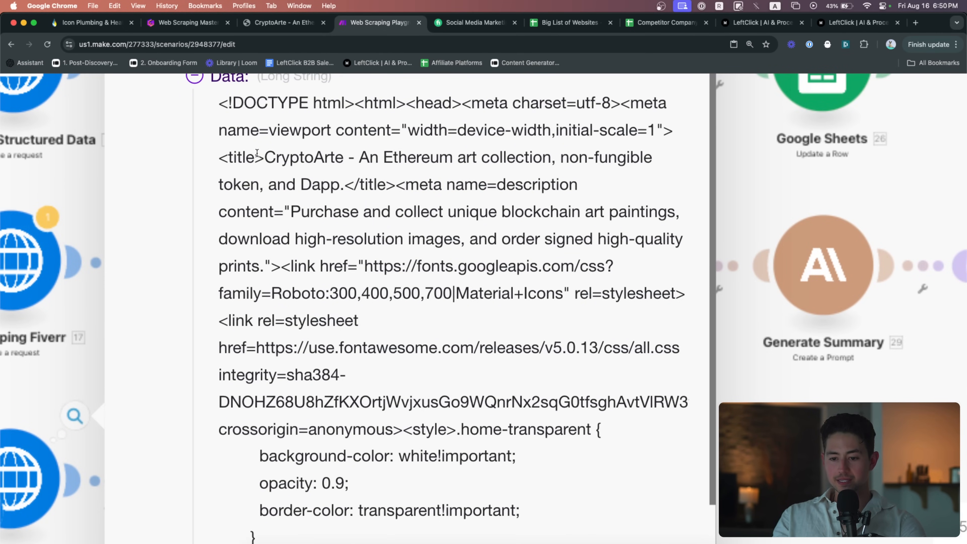
{"action": "left_click_drag", "start_coordinate": [257, 153], "coordinate": [348, 185]}
{"action": "scroll", "coordinate": [373, 198], "scroll_direction": "down", "scroll_amount": 2}
{"action": "left_click_drag", "start_coordinate": [291, 176], "coordinate": [381, 213]}
{"action": "scroll", "coordinate": [382, 214], "scroll_direction": "down", "scroll_amount": 3}
{"action": "scroll", "coordinate": [382, 215], "scroll_direction": "down", "scroll_amount": 2}
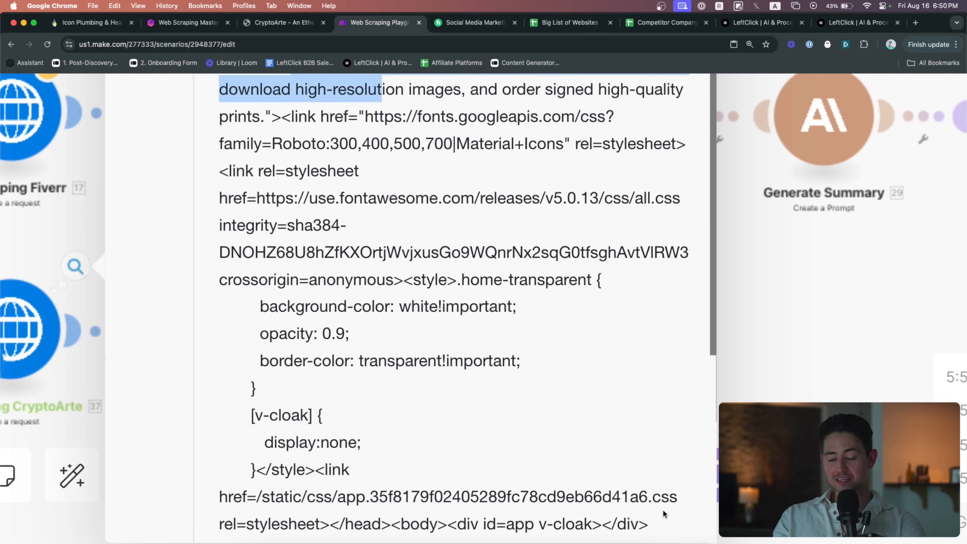
{"action": "scroll", "coordinate": [663, 514], "scroll_direction": "up", "scroll_amount": 3}
{"action": "scroll", "coordinate": [385, 418], "scroll_direction": "down", "scroll_amount": 3}
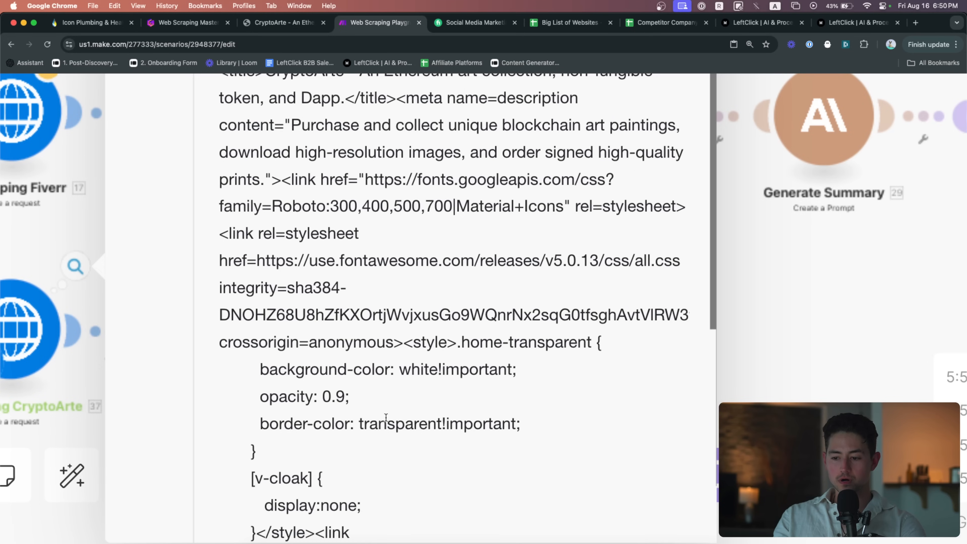
{"action": "scroll", "coordinate": [460, 358], "scroll_direction": "down", "scroll_amount": 5}
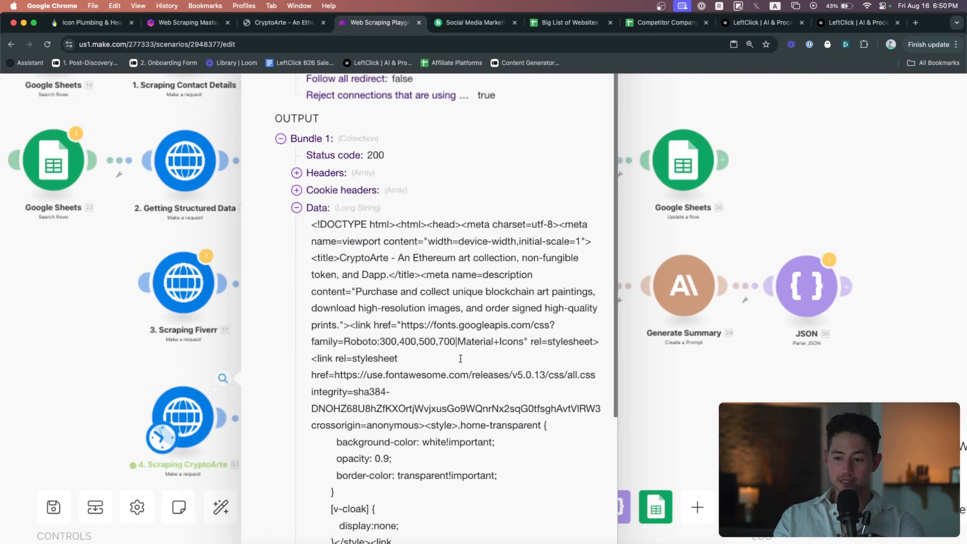
{"action": "scroll", "coordinate": [460, 358], "scroll_direction": "down", "scroll_amount": 3}
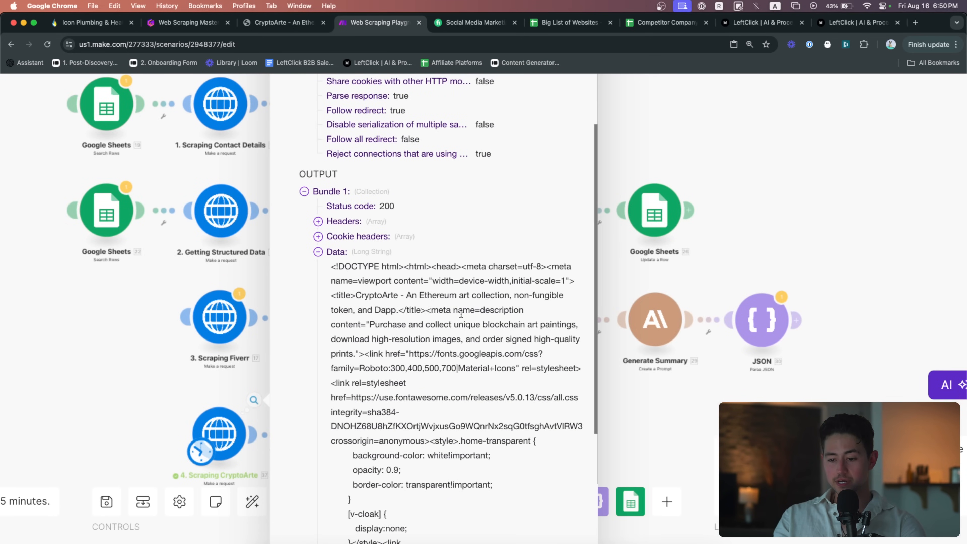
{"action": "triple_click", "coordinate": [441, 310]}
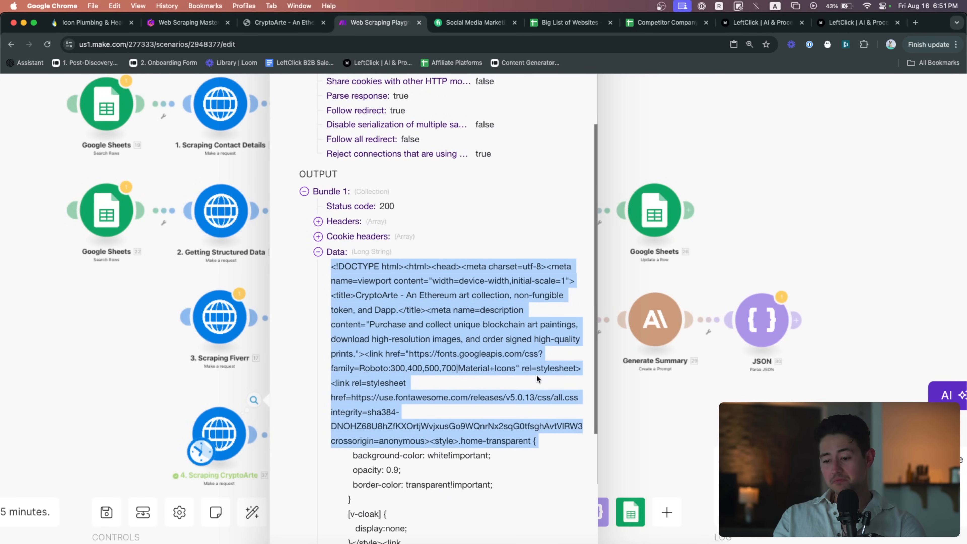
{"action": "scroll", "coordinate": [537, 378], "scroll_direction": "down", "scroll_amount": 3}
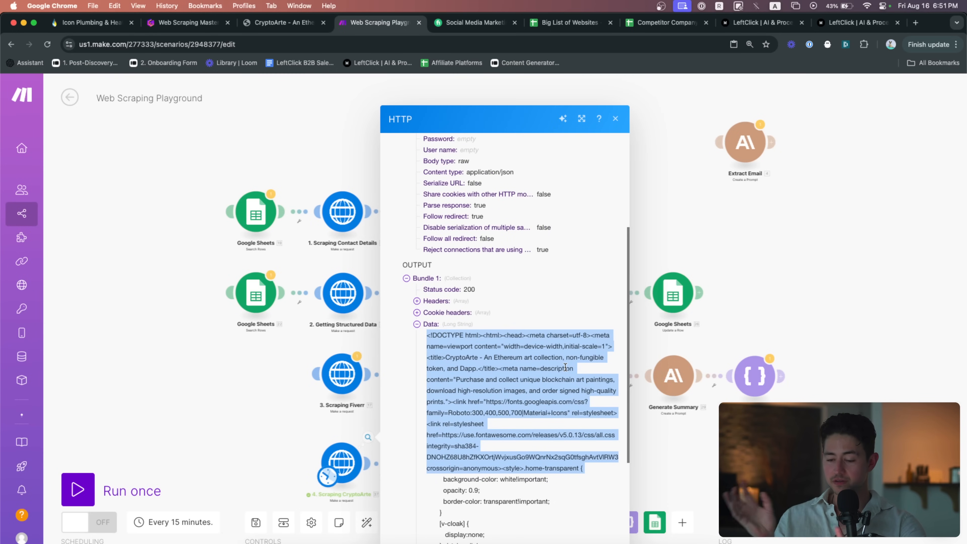
{"action": "scroll", "coordinate": [567, 372], "scroll_direction": "down", "scroll_amount": 4}
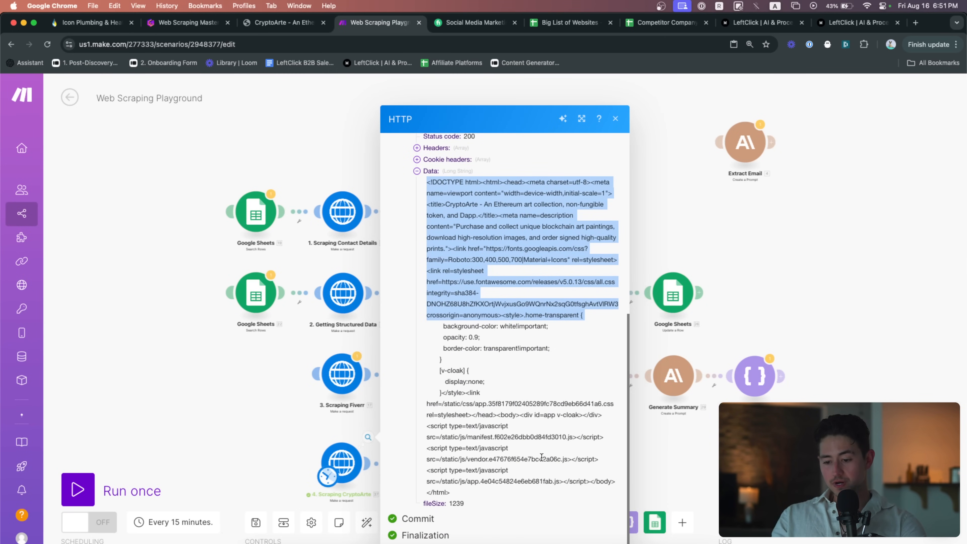
{"action": "scroll", "coordinate": [541, 456], "scroll_direction": "up", "scroll_amount": 5}
{"action": "scroll", "coordinate": [541, 457], "scroll_direction": "down", "scroll_amount": 5}
{"action": "key", "text": "ctrl+shift+Tab"}
{"action": "scroll", "coordinate": [458, 376], "scroll_direction": "down", "scroll_amount": 3}
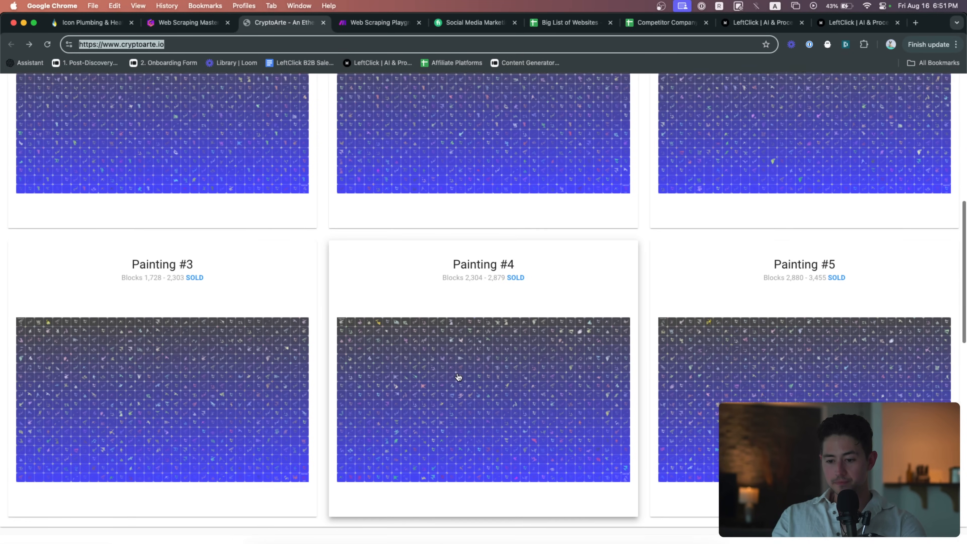
{"action": "key", "text": "ctrl+Tab"}
{"action": "key", "text": "ctrl+f"}
{"action": "type", "text": "#4"}
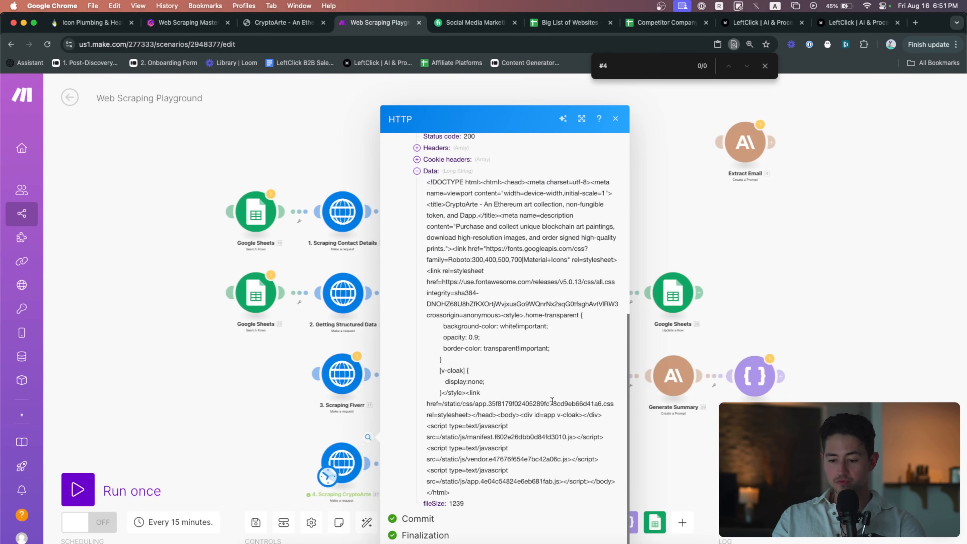
{"action": "scroll", "coordinate": [552, 401], "scroll_direction": "up", "scroll_amount": 5}
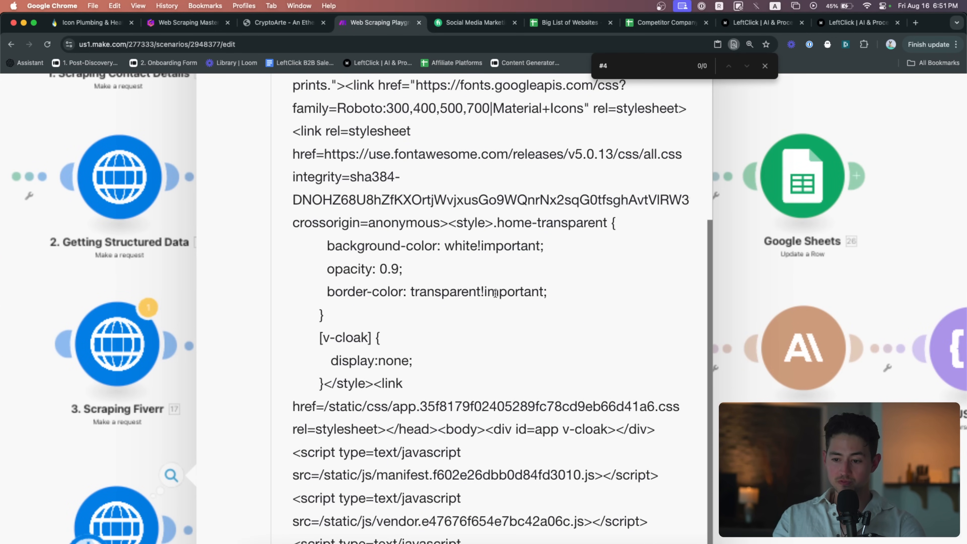
{"action": "scroll", "coordinate": [541, 333], "scroll_direction": "up", "scroll_amount": 3}
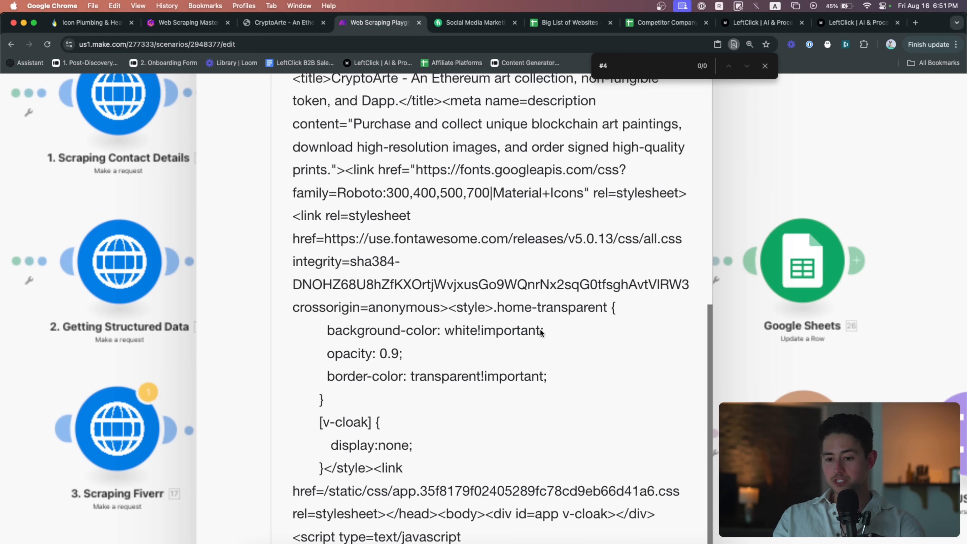
{"action": "scroll", "coordinate": [542, 332], "scroll_direction": "up", "scroll_amount": 1}
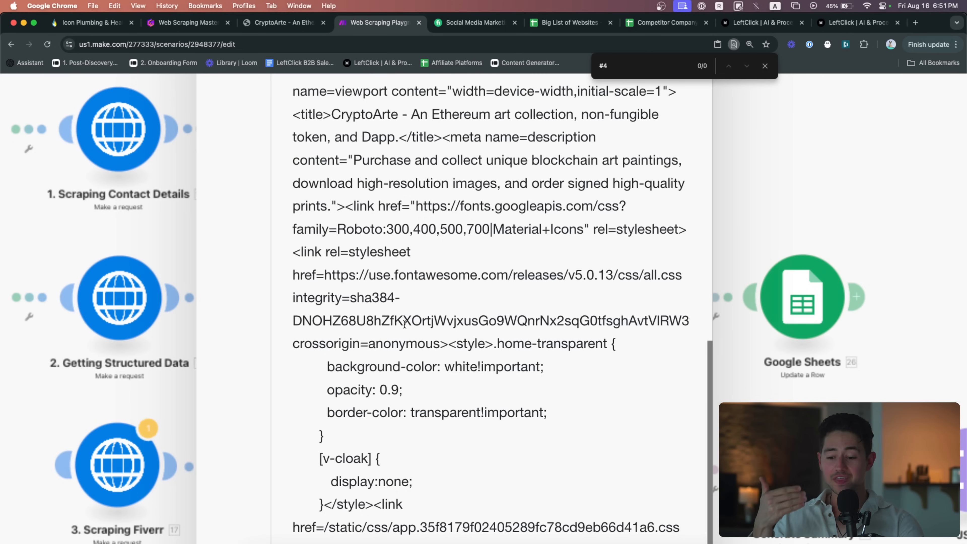
{"action": "scroll", "coordinate": [403, 318], "scroll_direction": "down", "scroll_amount": 1}
{"action": "scroll", "coordinate": [526, 317], "scroll_direction": "down", "scroll_amount": 3}
{"action": "scroll", "coordinate": [518, 378], "scroll_direction": "down", "scroll_amount": 5}
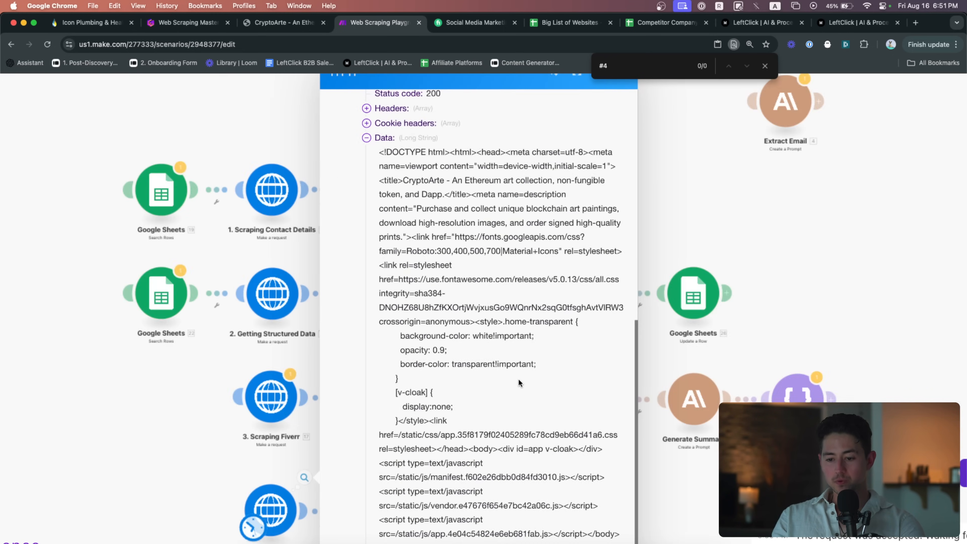
Close the HTTP output and load the Apify Store in a new fourth-position browser tab
{"action": "left_click", "coordinate": [323, 450]}
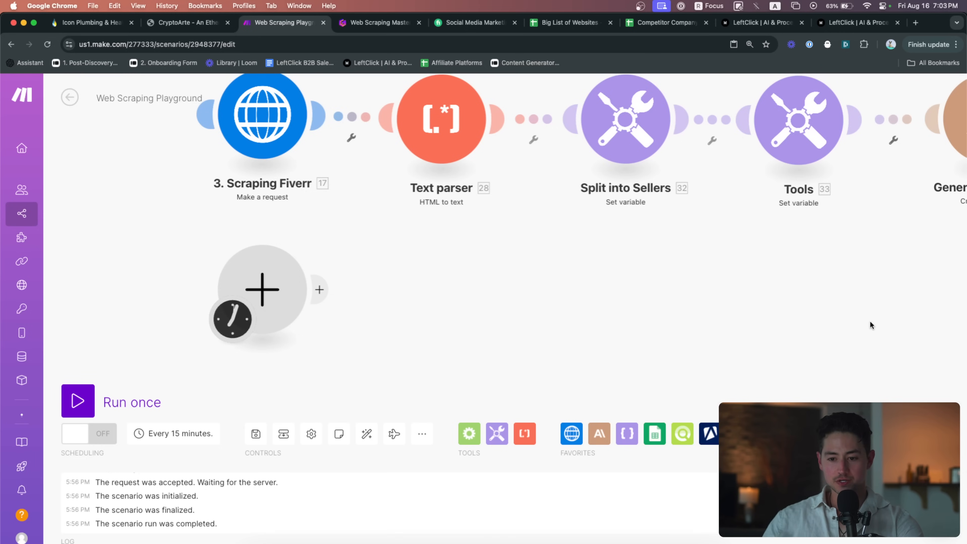
{"action": "scroll", "coordinate": [606, 262], "scroll_direction": "up", "scroll_amount": 1}
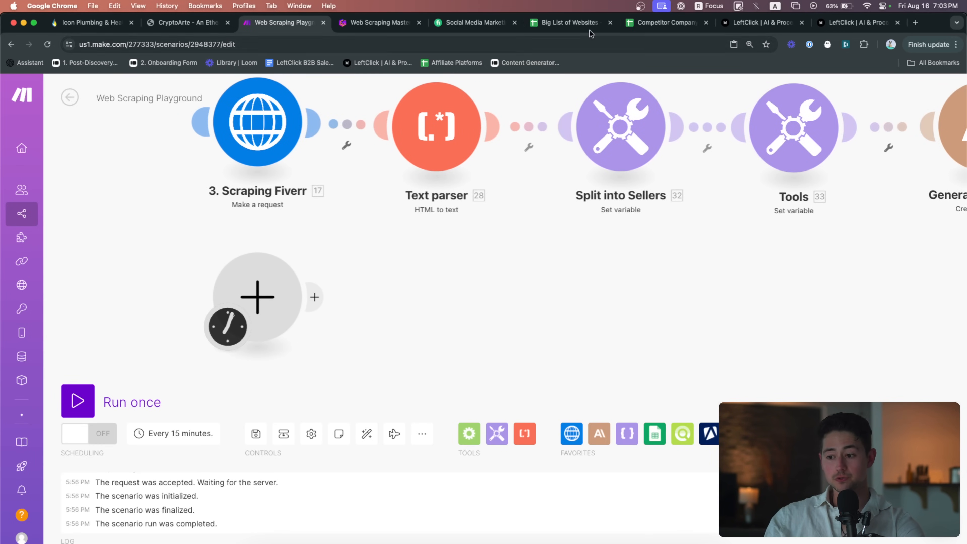
{"action": "key", "text": "super+t"}
{"action": "type", "text": "apify"}
{"action": "key", "text": "Return"}
{"action": "left_click_drag", "start_coordinate": [855, 33], "coordinate": [353, 34]}
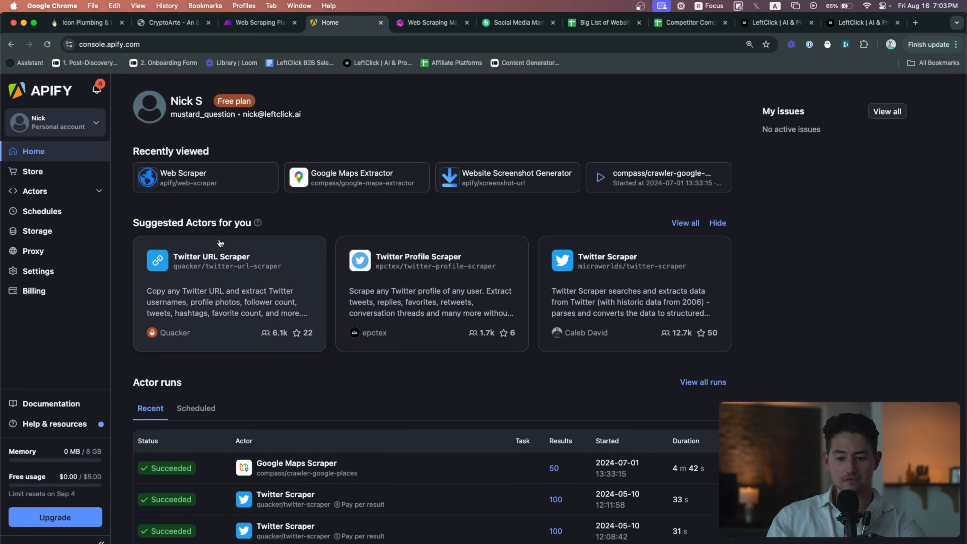
{"action": "left_click", "coordinate": [64, 177]}
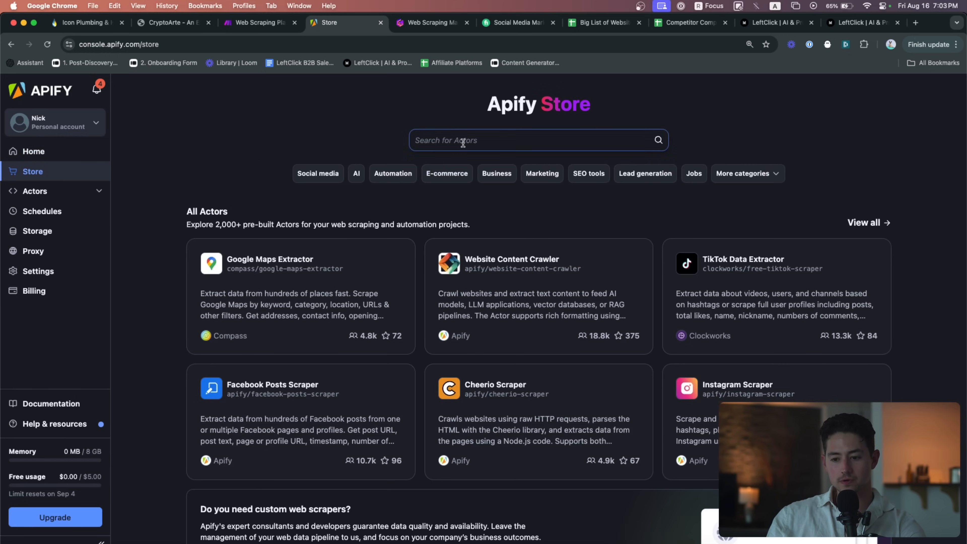
{"action": "left_click", "coordinate": [464, 141]}
{"action": "type", "text": "web scraper"}
{"action": "key", "text": "Return"}
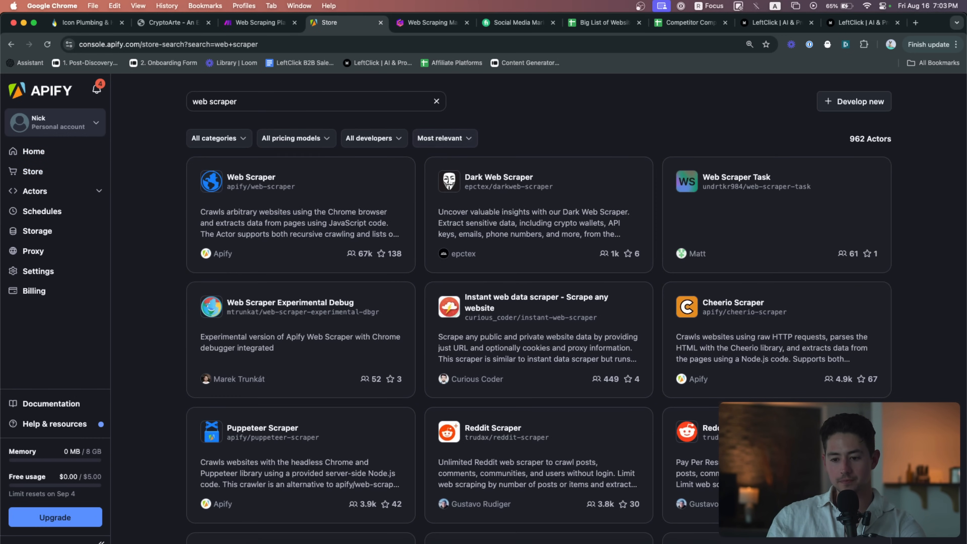
{"action": "left_click", "coordinate": [304, 215]}
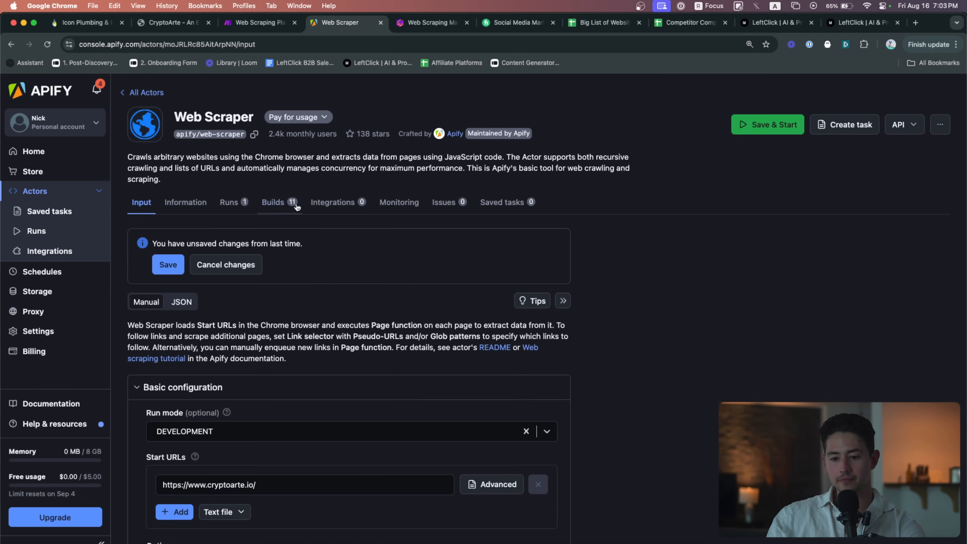
{"action": "scroll", "coordinate": [333, 267], "scroll_direction": "down", "scroll_amount": 5}
{"action": "left_click_drag", "start_coordinate": [289, 288], "coordinate": [159, 291]}
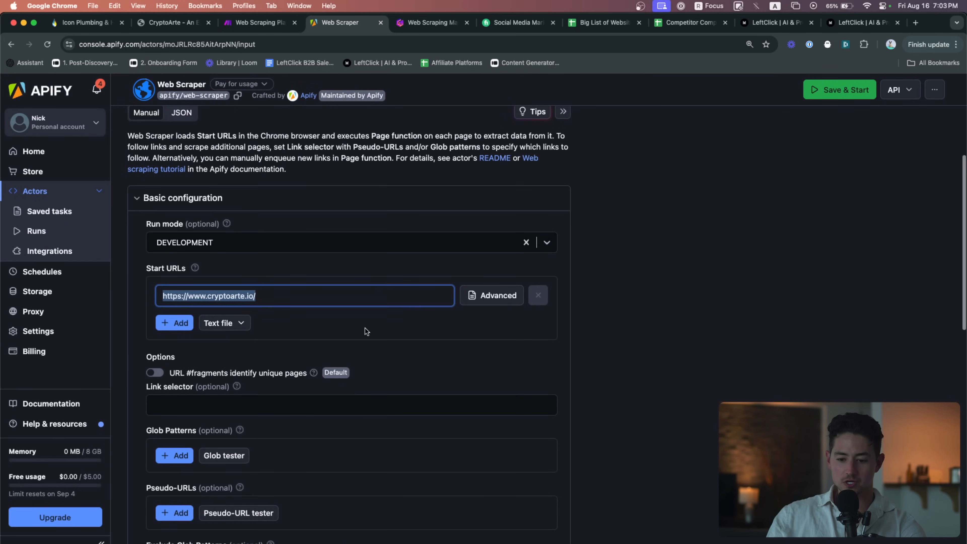
{"action": "left_click", "coordinate": [644, 317]}
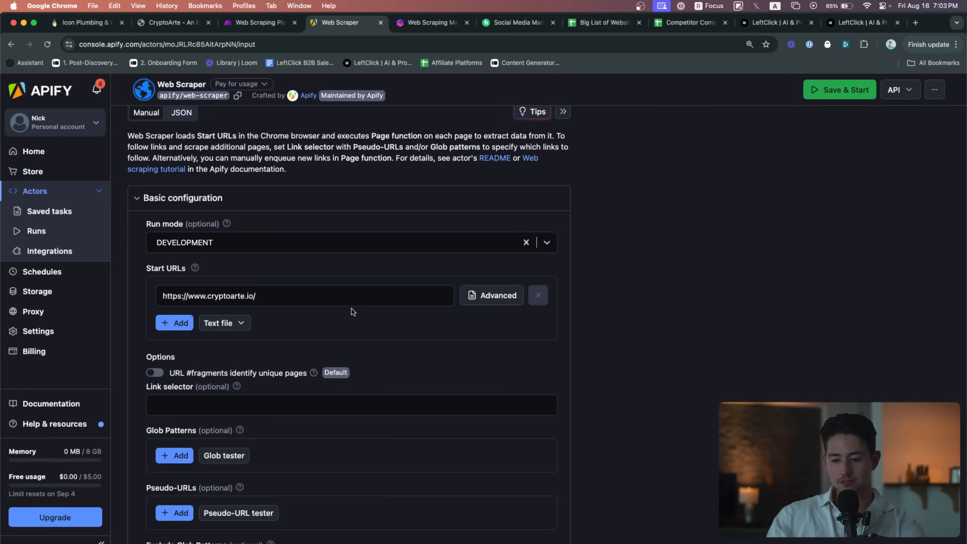
{"action": "scroll", "coordinate": [352, 308], "scroll_direction": "down", "scroll_amount": 10}
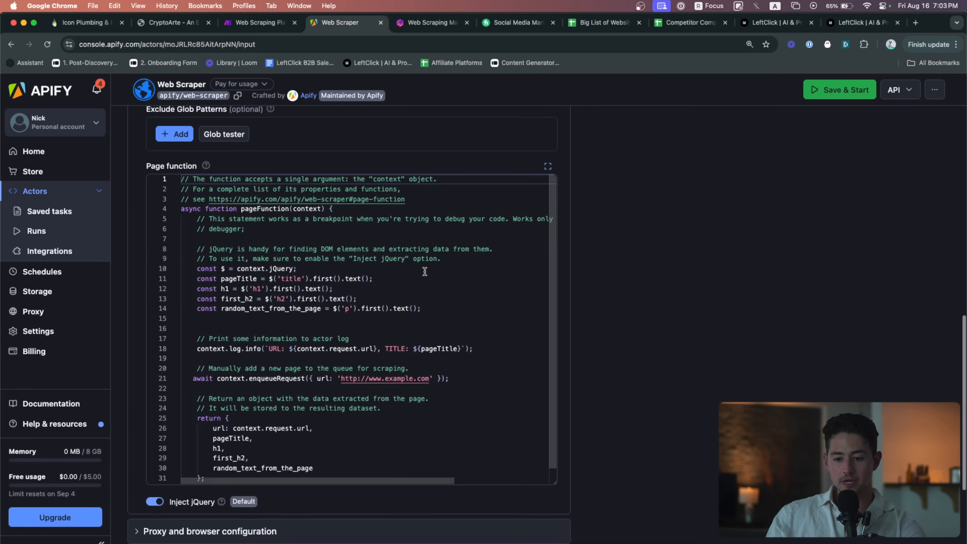
Add the line 'const pageHtml = document.documentElement.outerHTML;' to the page function
{"action": "left_click", "coordinate": [267, 319]}
{"action": "key", "text": "BackSpace"}
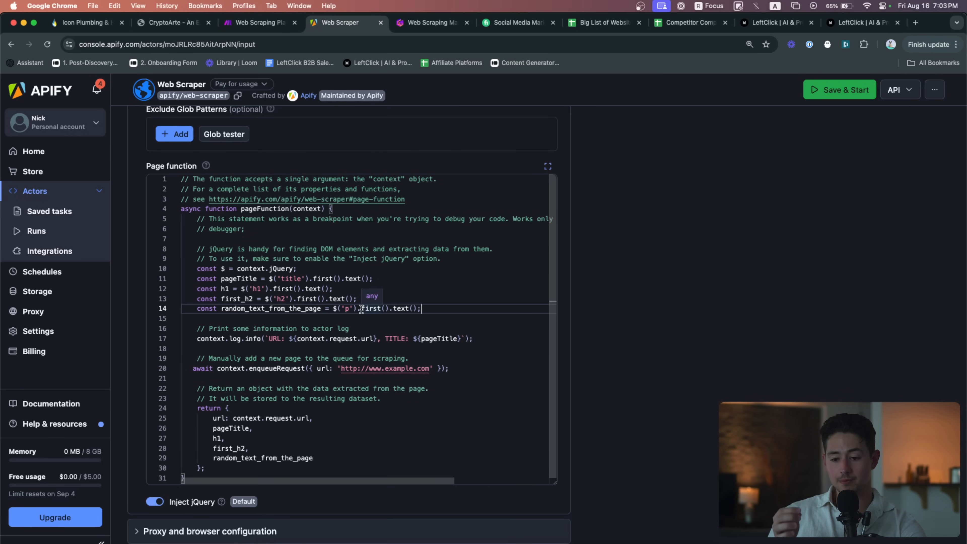
{"action": "key", "text": "Return"}
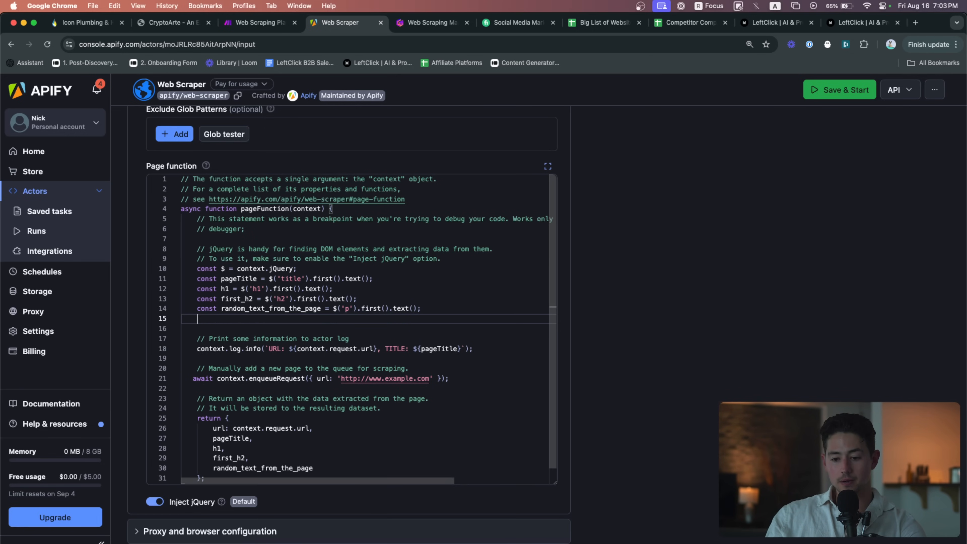
{"action": "left_click", "coordinate": [458, 44]}
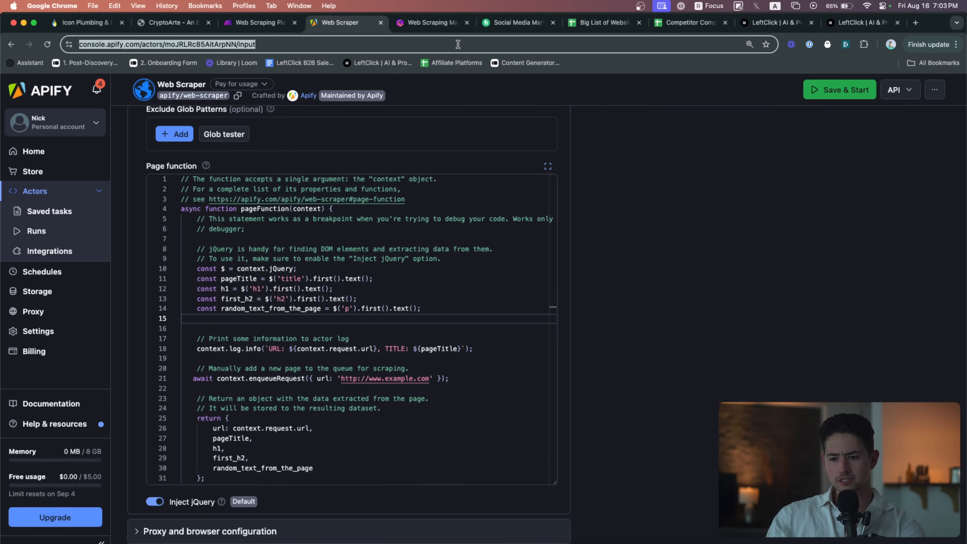
{"action": "type", "text": "const txt = document.documentElement.outerHTML;"}
{"action": "left_click", "coordinate": [443, 318]}
{"action": "type", "text": "const txt = document.documentElement.outerHTML;"}
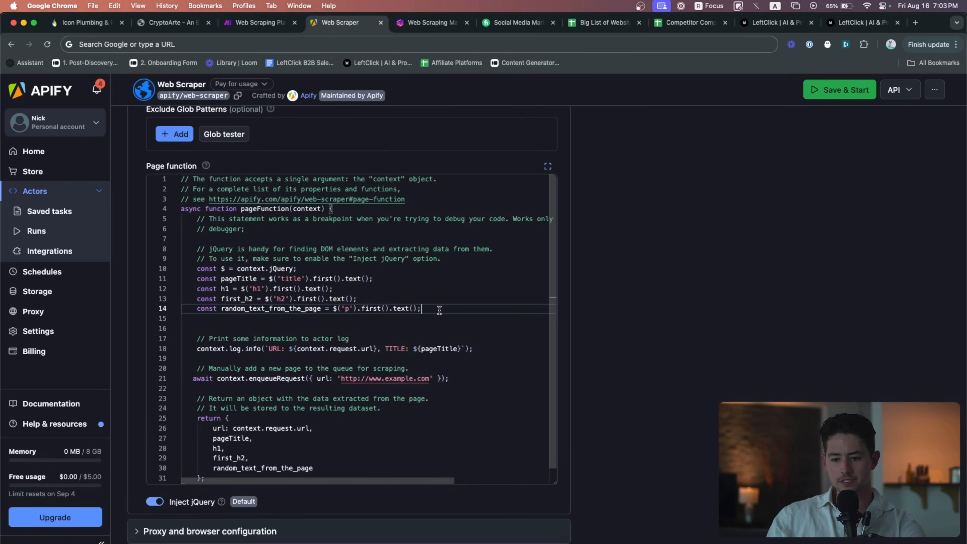
{"action": "key", "text": "Delete"}
{"action": "double_click", "coordinate": [226, 318]}
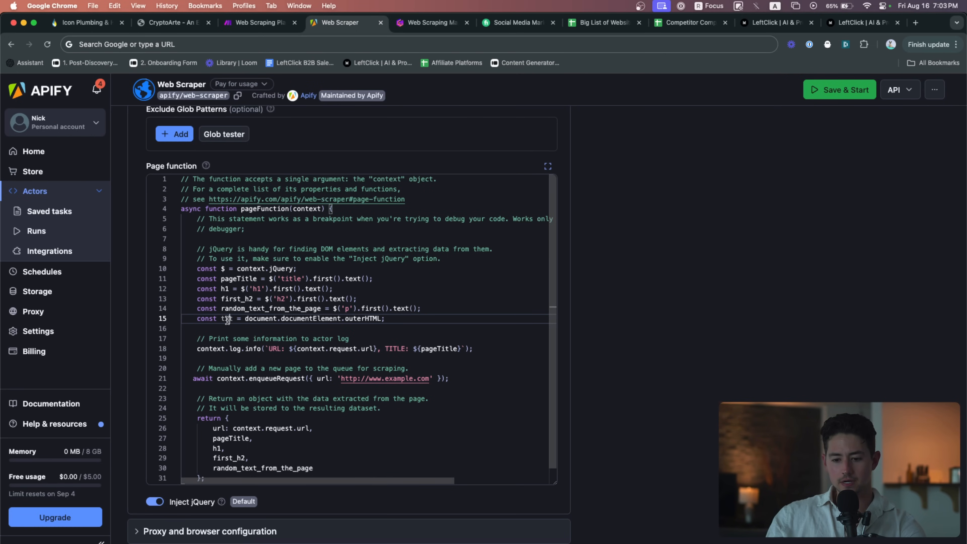
{"action": "type", "text": "pageHtml"}
Enlarge the code and explain document, documentElement and outerHTML in the new line
{"action": "scroll", "coordinate": [354, 397], "scroll_direction": "down", "scroll_amount": 1}
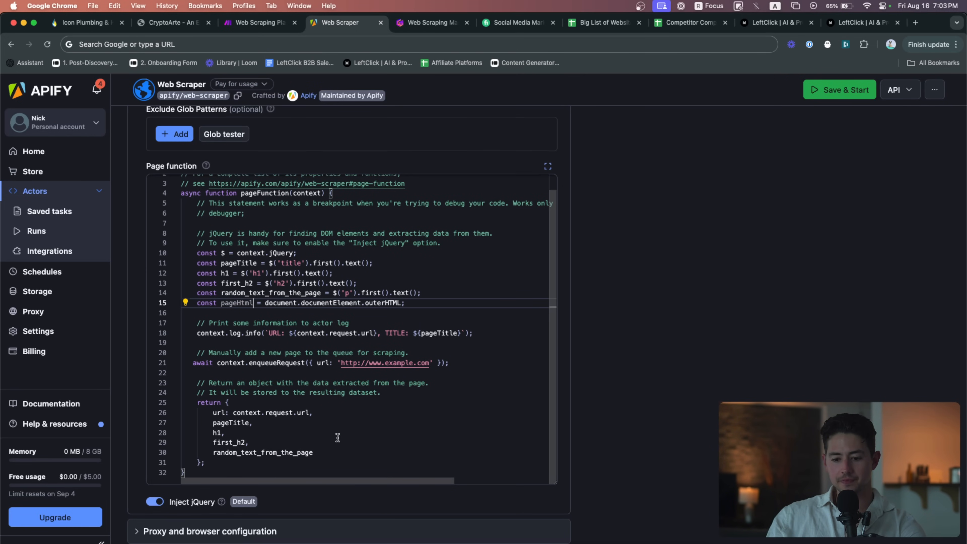
{"action": "scroll", "coordinate": [280, 313], "scroll_direction": "up", "scroll_amount": 1}
{"action": "key", "text": "super+equal"}
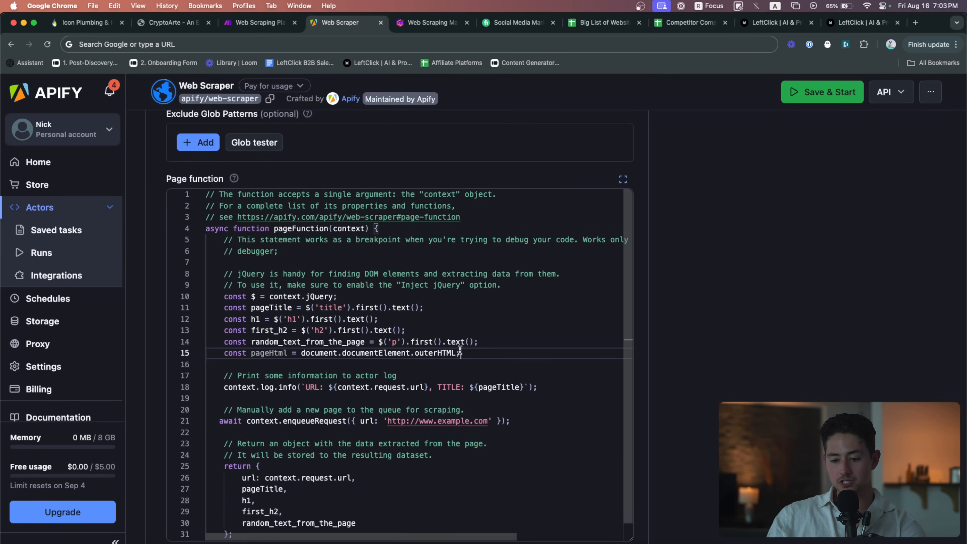
{"action": "double_click", "coordinate": [324, 353]}
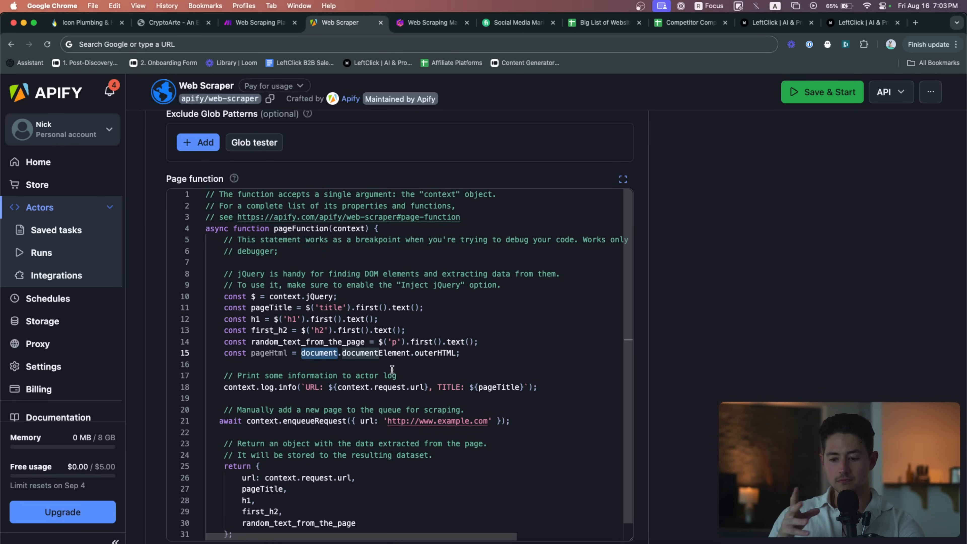
{"action": "double_click", "coordinate": [390, 353]}
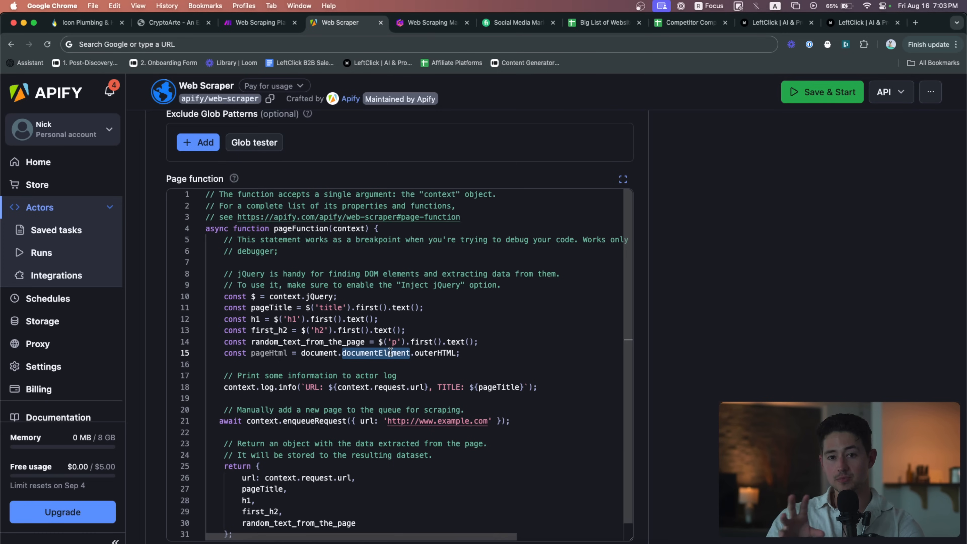
{"action": "double_click", "coordinate": [430, 348]}
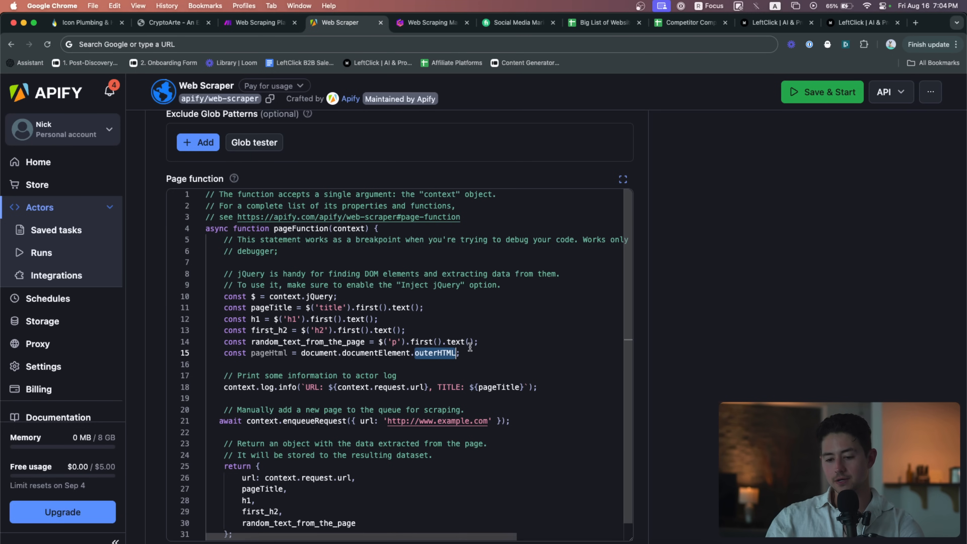
{"action": "scroll", "coordinate": [431, 343], "scroll_direction": "down", "scroll_amount": 1}
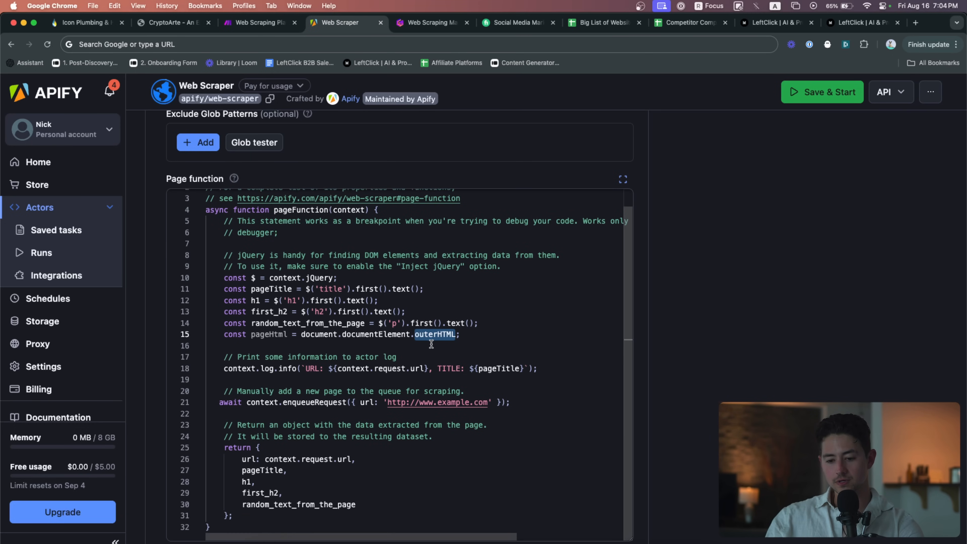
Add pageHtml to the returned object after random_text_from_the_page and save the input
{"action": "left_click", "coordinate": [370, 503]}
{"action": "key", "text": "Return"}
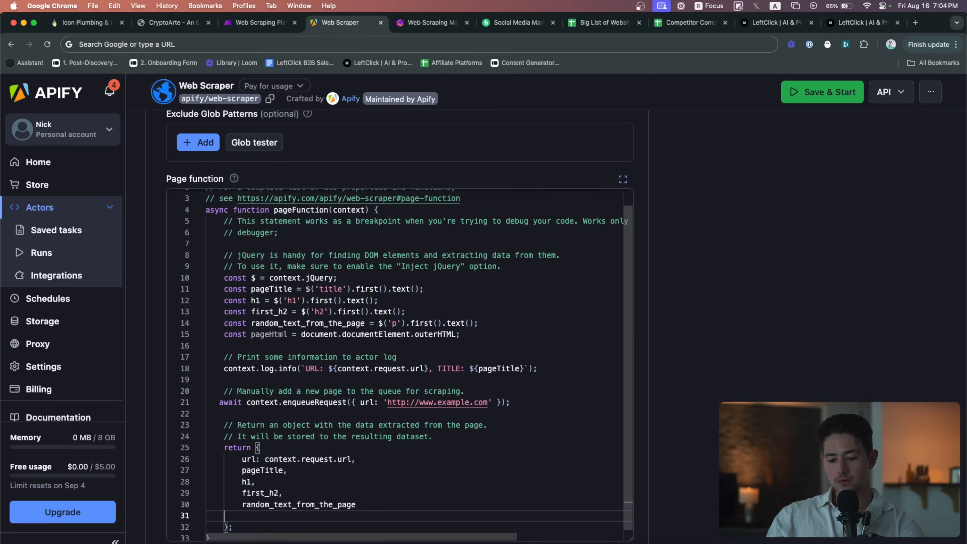
{"action": "key", "text": "BackSpace"}
{"action": "type", "text": ","}
{"action": "key", "text": "Return"}
{"action": "type", "text": "pageHtml"}
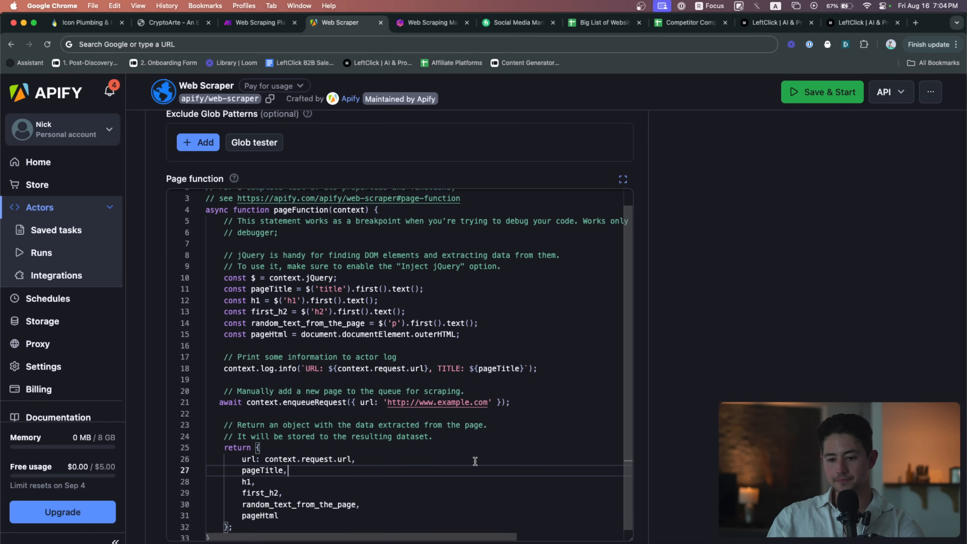
{"action": "scroll", "coordinate": [474, 460], "scroll_direction": "down", "scroll_amount": 2}
{"action": "scroll", "coordinate": [378, 322], "scroll_direction": "down", "scroll_amount": 3}
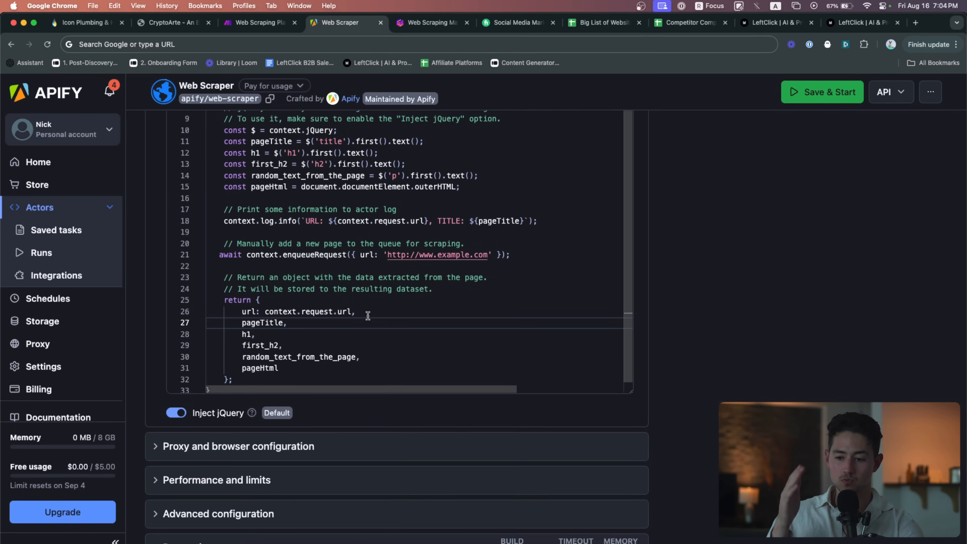
{"action": "scroll", "coordinate": [623, 323], "scroll_direction": "down", "scroll_amount": 4}
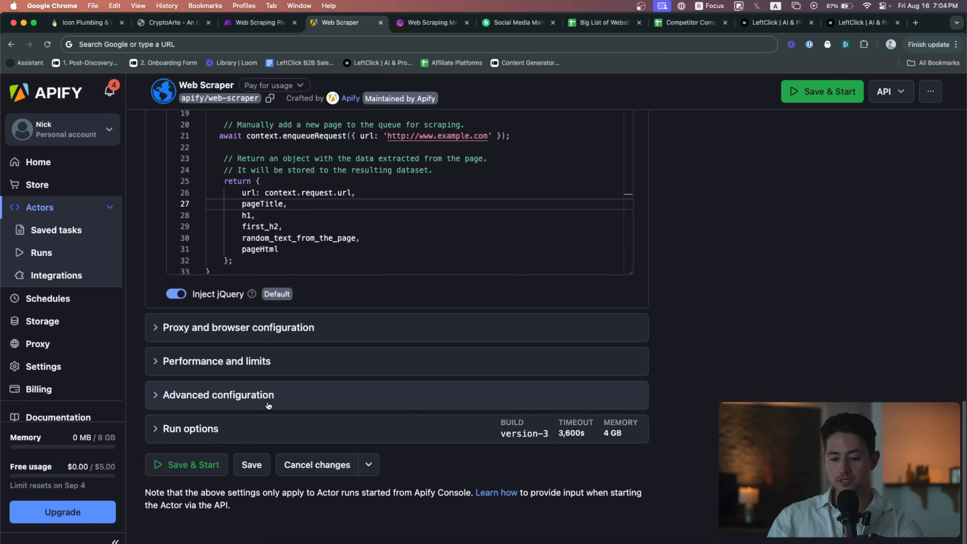
{"action": "left_click", "coordinate": [254, 465]}
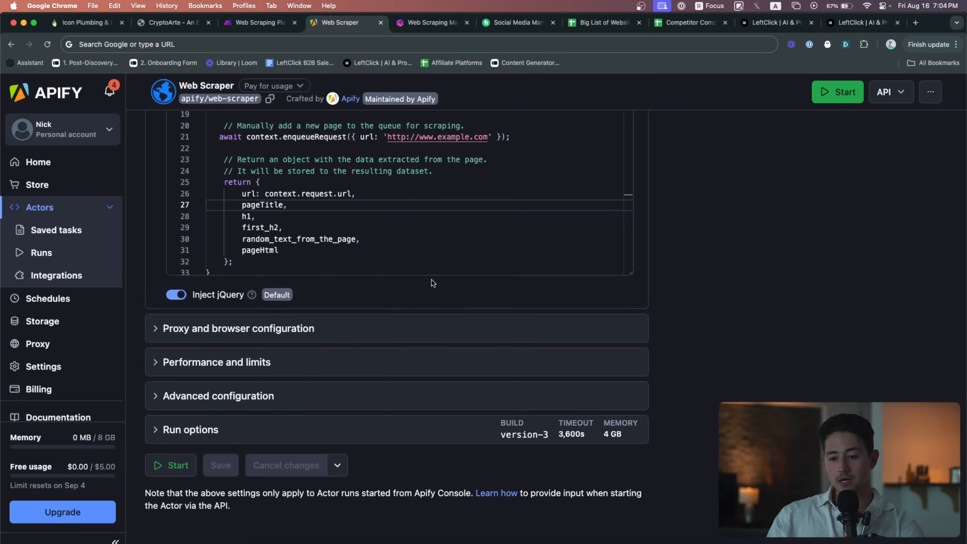
Start the Web Scraper run, follow its log until 'Web Scraper finished', then show the results
{"action": "left_click", "coordinate": [182, 464]}
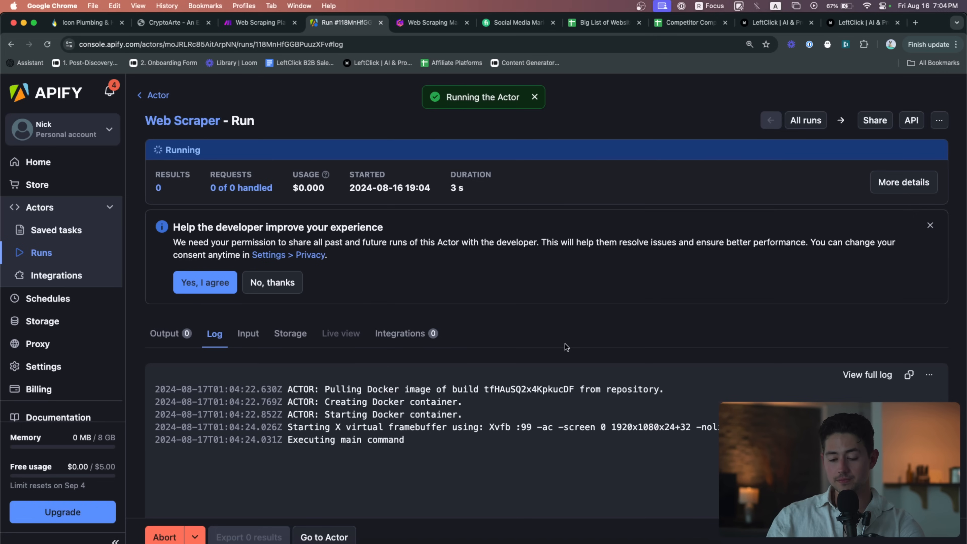
{"action": "scroll", "coordinate": [566, 346], "scroll_direction": "down", "scroll_amount": 3}
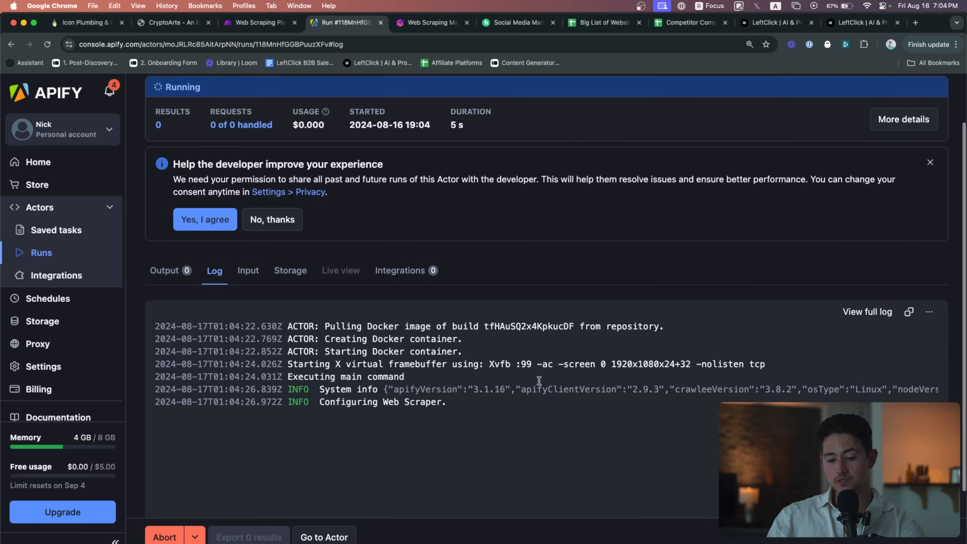
{"action": "scroll", "coordinate": [539, 380], "scroll_direction": "down", "scroll_amount": 3}
{"action": "scroll", "coordinate": [274, 385], "scroll_direction": "down", "scroll_amount": 1}
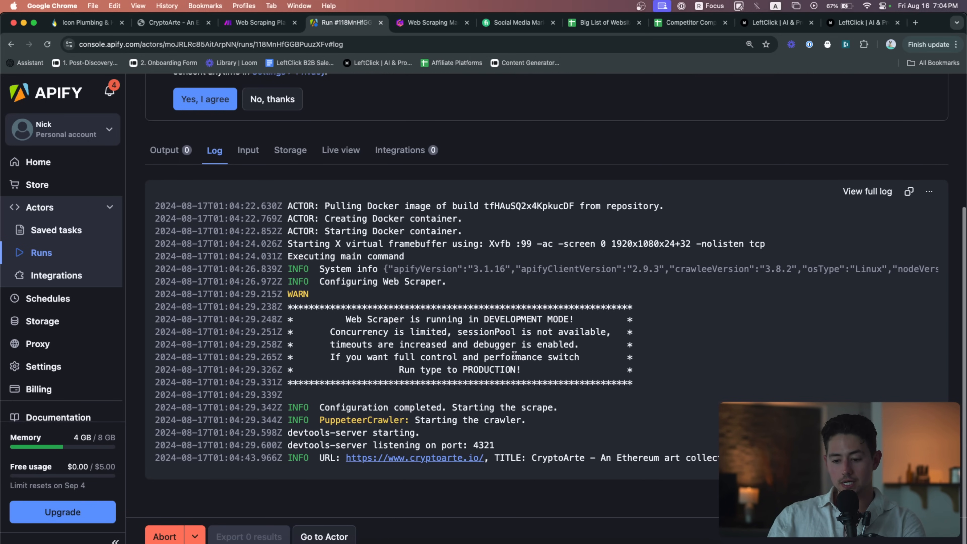
{"action": "scroll", "coordinate": [600, 408], "scroll_direction": "down", "scroll_amount": 1}
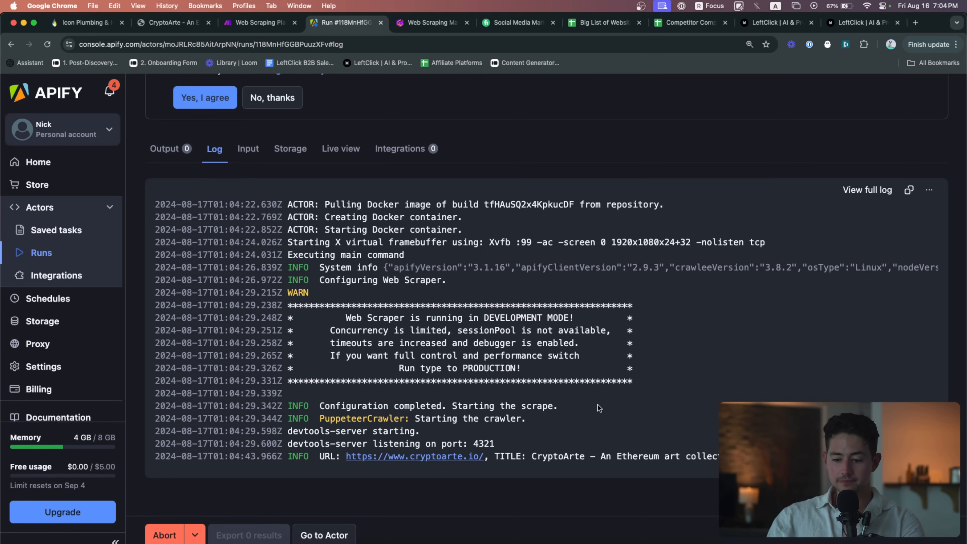
{"action": "scroll", "coordinate": [597, 405], "scroll_direction": "up", "scroll_amount": 1}
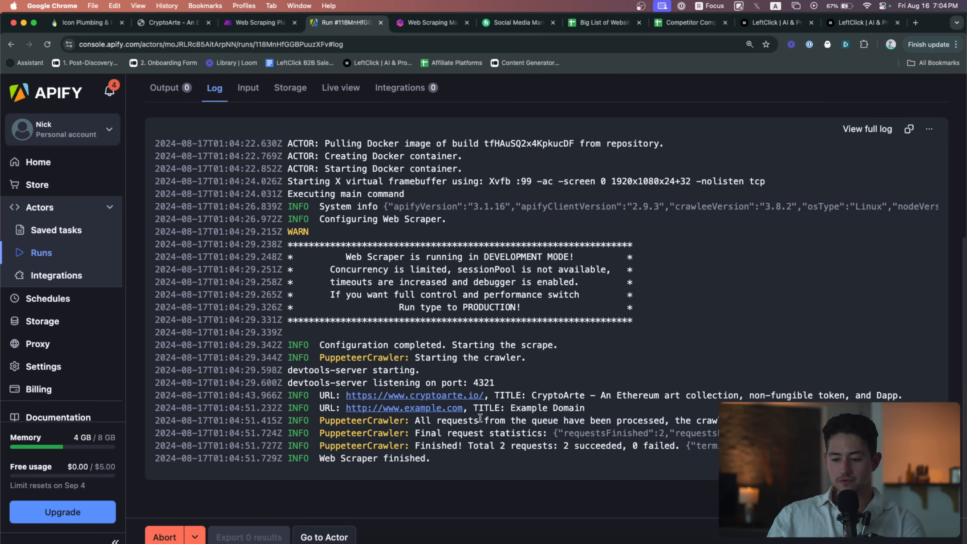
{"action": "scroll", "coordinate": [337, 340], "scroll_direction": "up", "scroll_amount": 1}
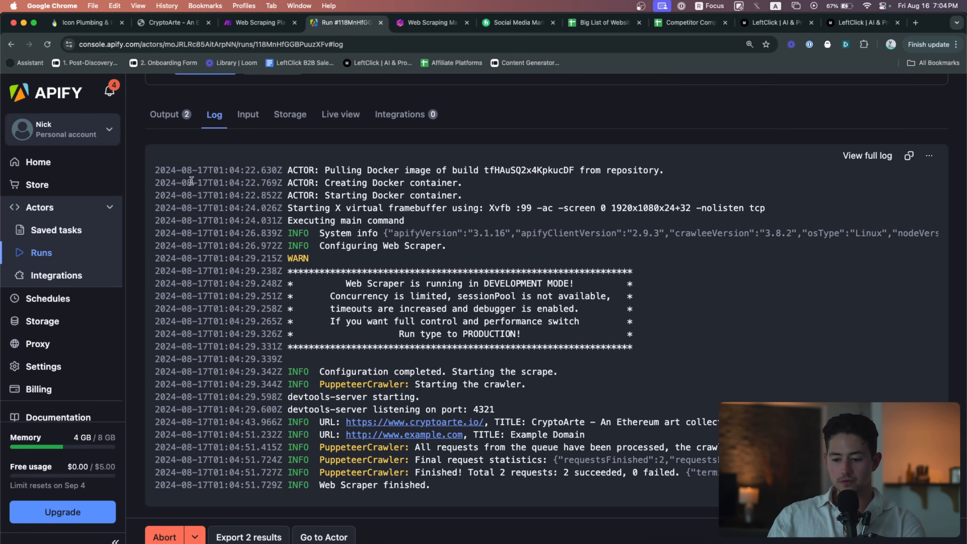
{"action": "left_click", "coordinate": [163, 115]}
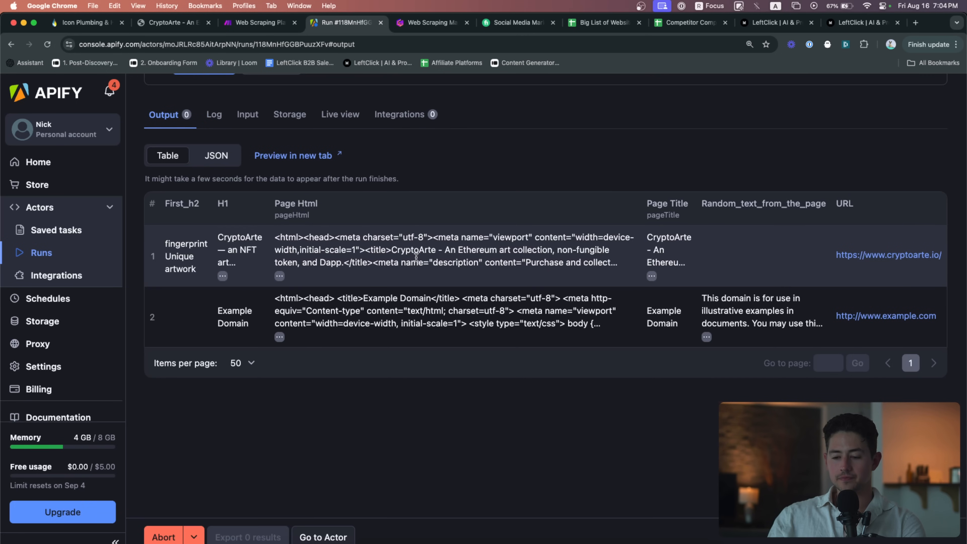
Inspect both records' url, pageTitle, h1, first_h2 and pageHtml in JSON view, then open Export 2 results
{"action": "left_click", "coordinate": [230, 158]}
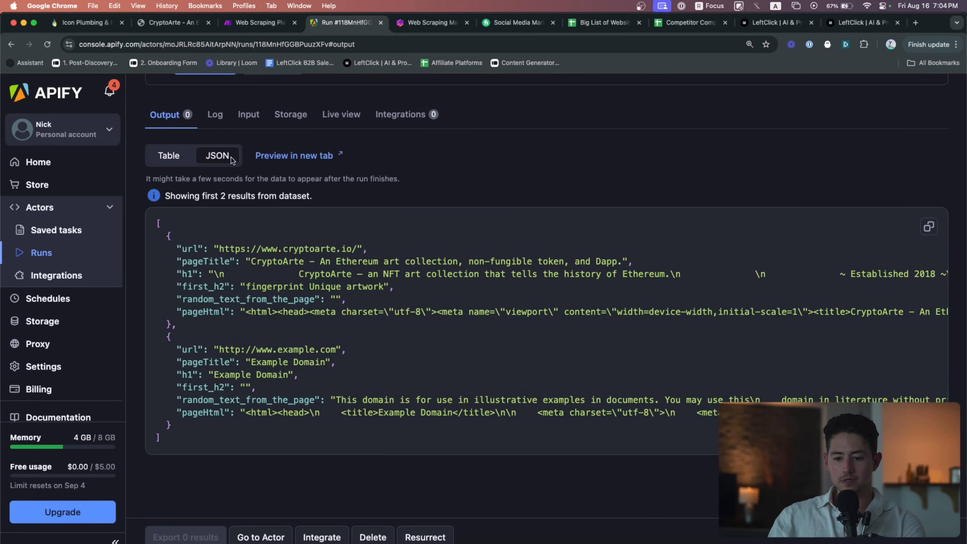
{"action": "scroll", "coordinate": [367, 290], "scroll_direction": "right", "scroll_amount": 5}
{"action": "scroll", "coordinate": [368, 290], "scroll_direction": "left", "scroll_amount": 5}
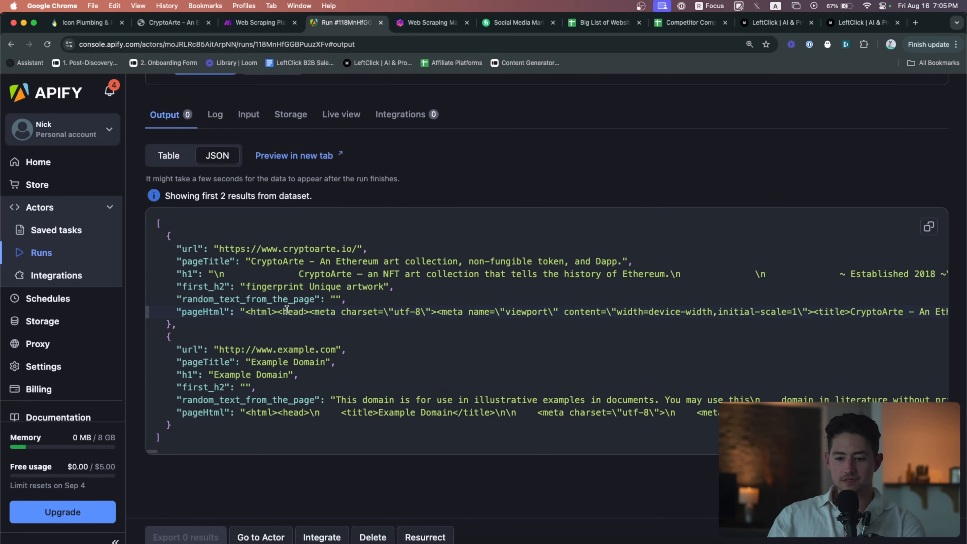
{"action": "scroll", "coordinate": [244, 312], "scroll_direction": "right", "scroll_amount": 5}
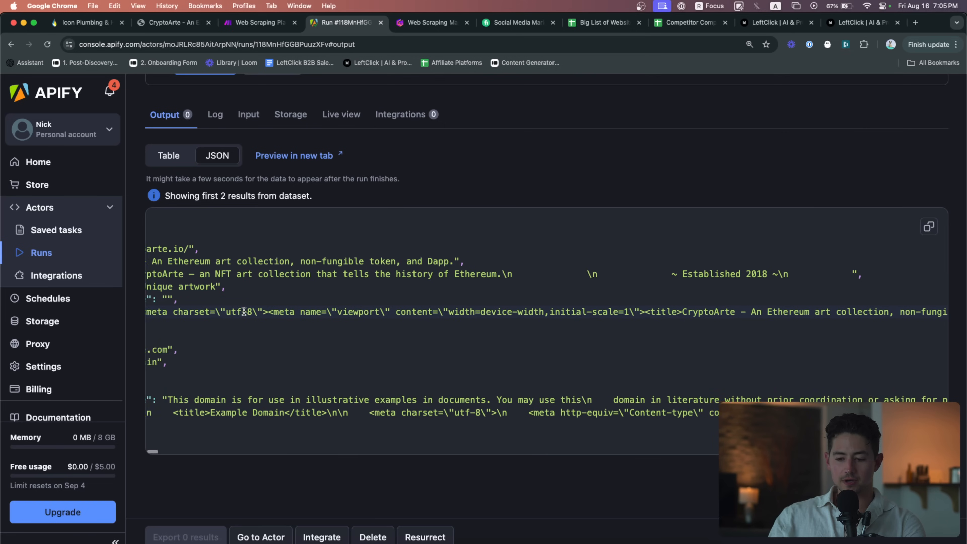
{"action": "scroll", "coordinate": [243, 311], "scroll_direction": "left", "scroll_amount": 5}
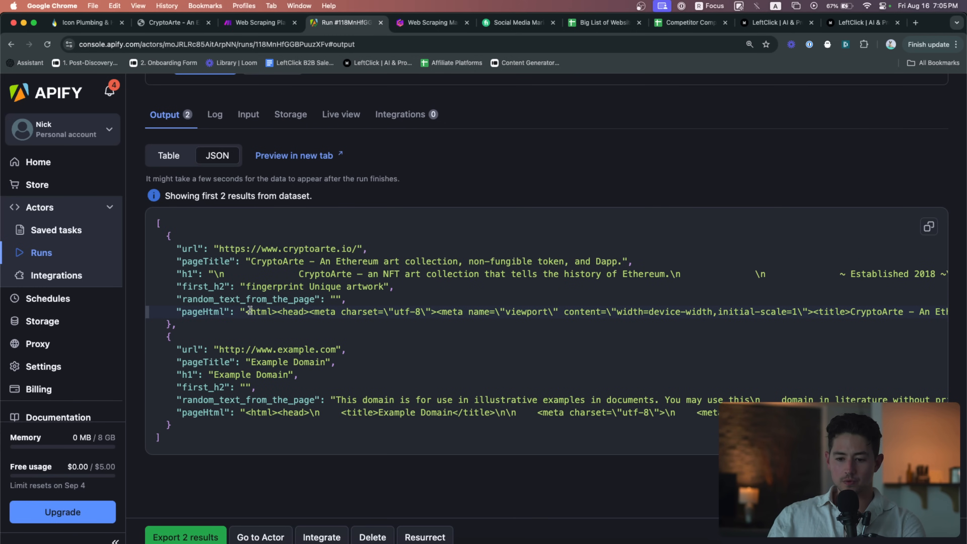
{"action": "left_click", "coordinate": [201, 536]}
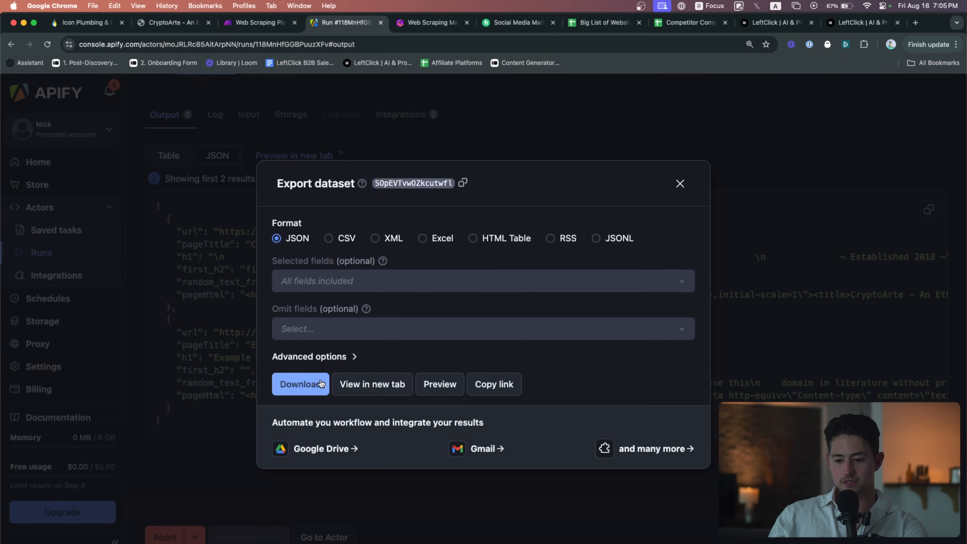
Download the dataset as a 35.5 KB JSON file and preview the raw JSON items in a new tab
{"action": "left_click", "coordinate": [320, 383]}
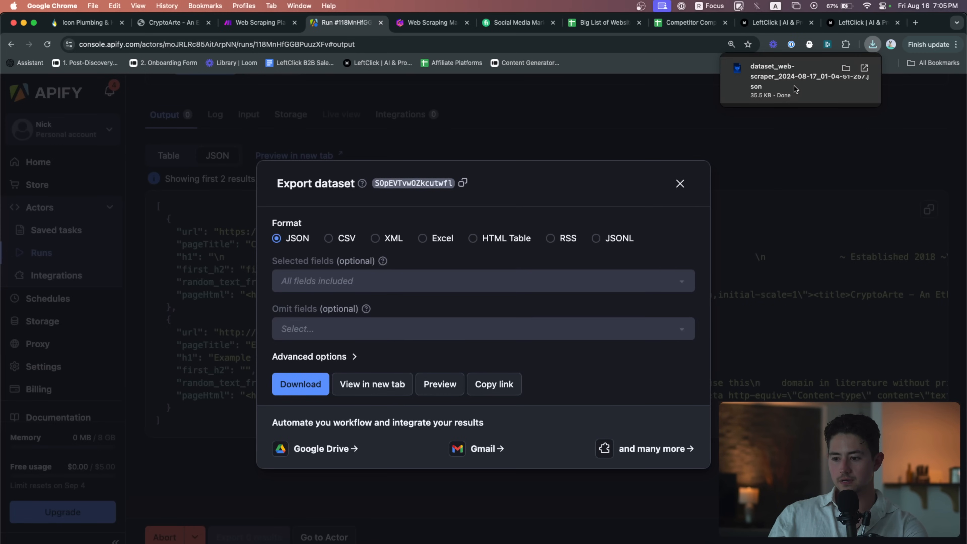
{"action": "key", "text": "super+Tab"}
{"action": "left_click_drag", "start_coordinate": [794, 85], "coordinate": [730, 148]}
{"action": "key", "text": "super+Tab"}
{"action": "key", "text": "super+Tab"}
{"action": "key", "text": "super+Tab"}
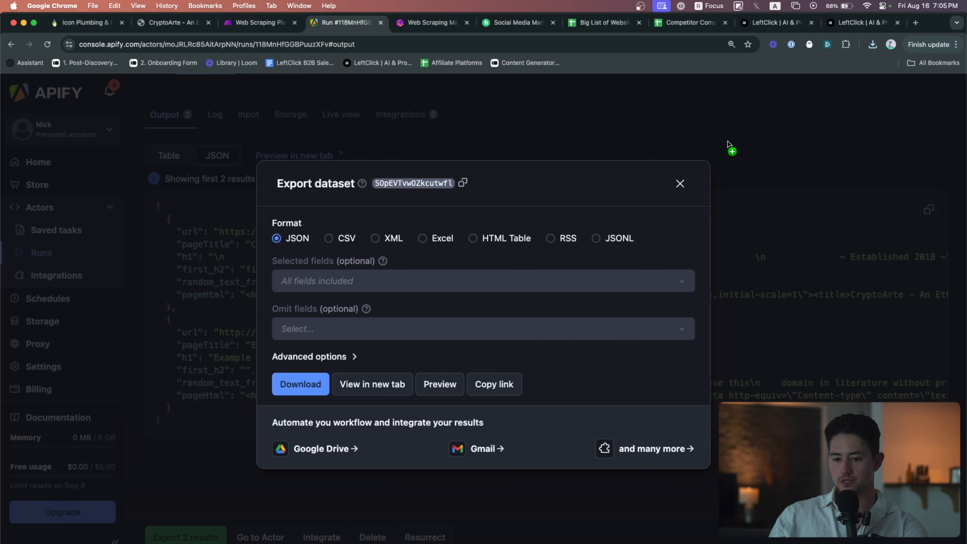
{"action": "left_click", "coordinate": [730, 148]}
{"action": "left_click", "coordinate": [312, 161]}
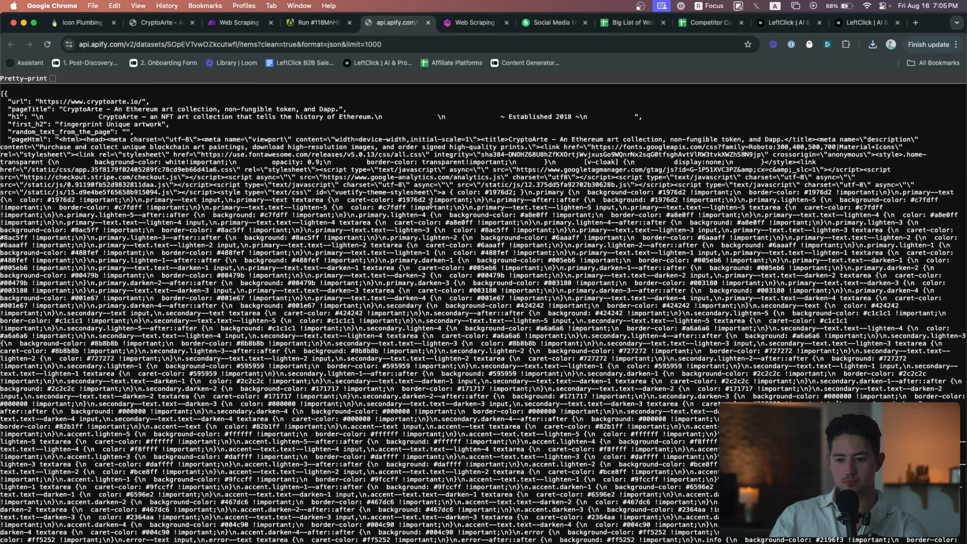
Find 'Painting #4' in the raw JSON and highlight its rendered card text
{"action": "scroll", "coordinate": [197, 161], "scroll_direction": "down", "scroll_amount": 10}
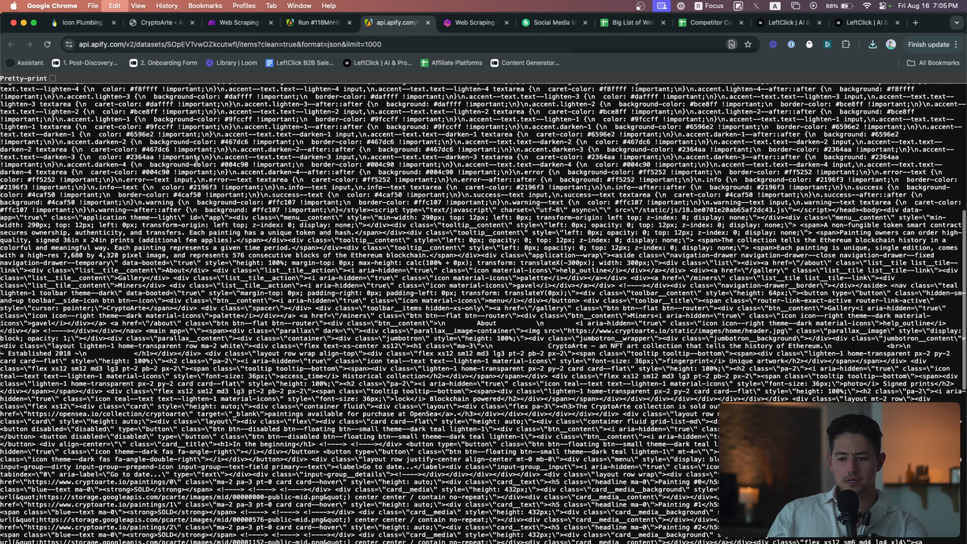
{"action": "key", "text": "super+f"}
{"action": "type", "text": "#4"}
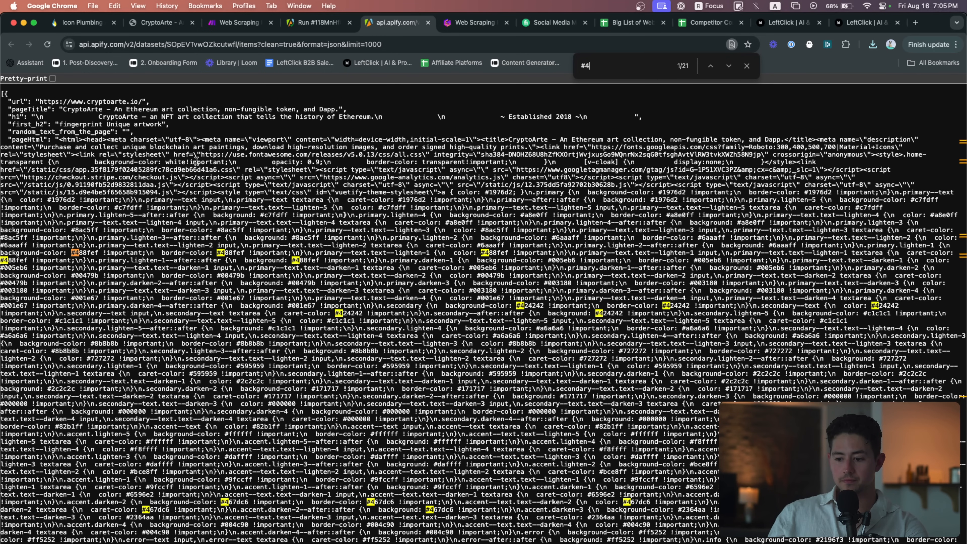
{"action": "key", "text": "BackSpace"}
{"action": "type", "text": "Painting #4"}
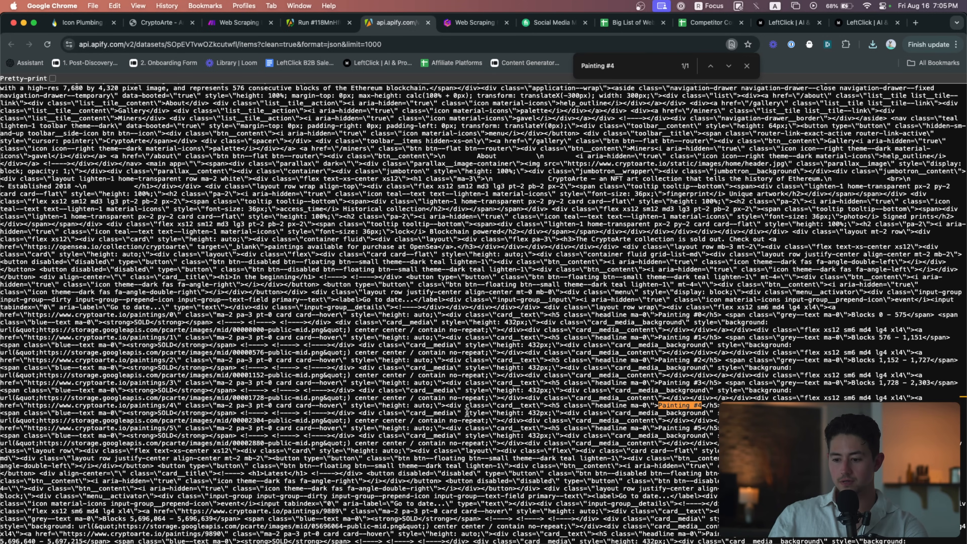
{"action": "scroll", "coordinate": [747, 365], "scroll_direction": "down", "scroll_amount": 3}
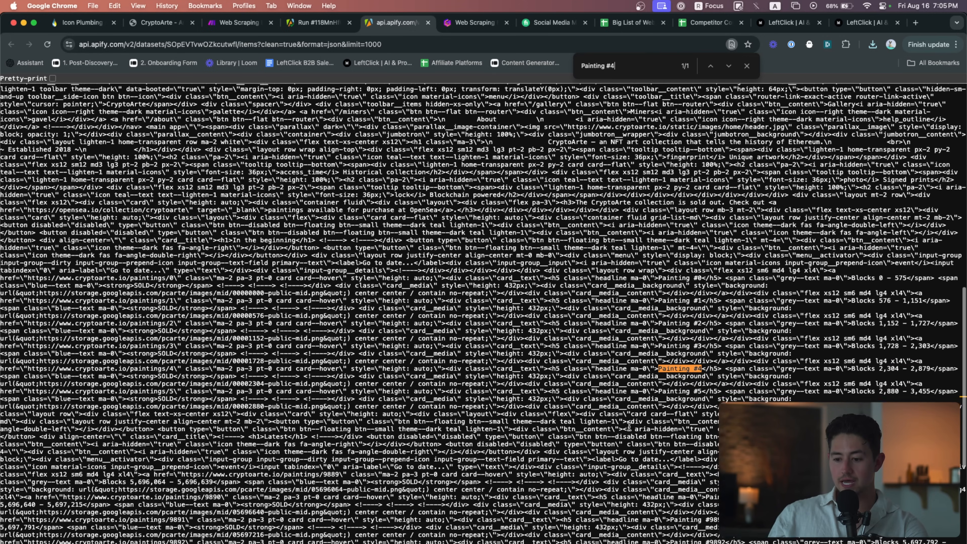
{"action": "scroll", "coordinate": [746, 365], "scroll_direction": "up", "scroll_amount": 5}
{"action": "left_click_drag", "start_coordinate": [607, 305], "coordinate": [480, 304]}
Scroll back to the top and return to the Make Web Scraping Playground scenario
{"action": "scroll", "coordinate": [585, 330], "scroll_direction": "down", "scroll_amount": 5}
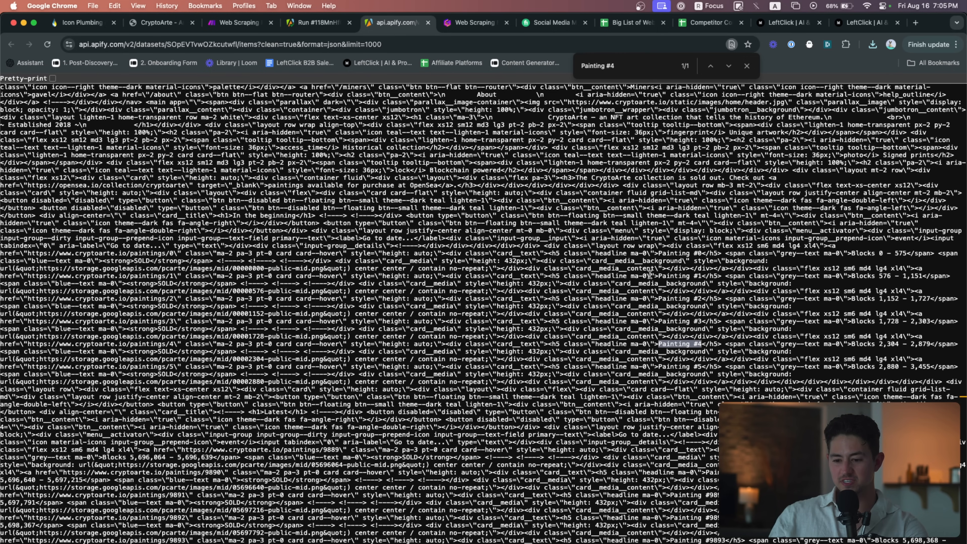
{"action": "scroll", "coordinate": [662, 295], "scroll_direction": "down", "scroll_amount": 5}
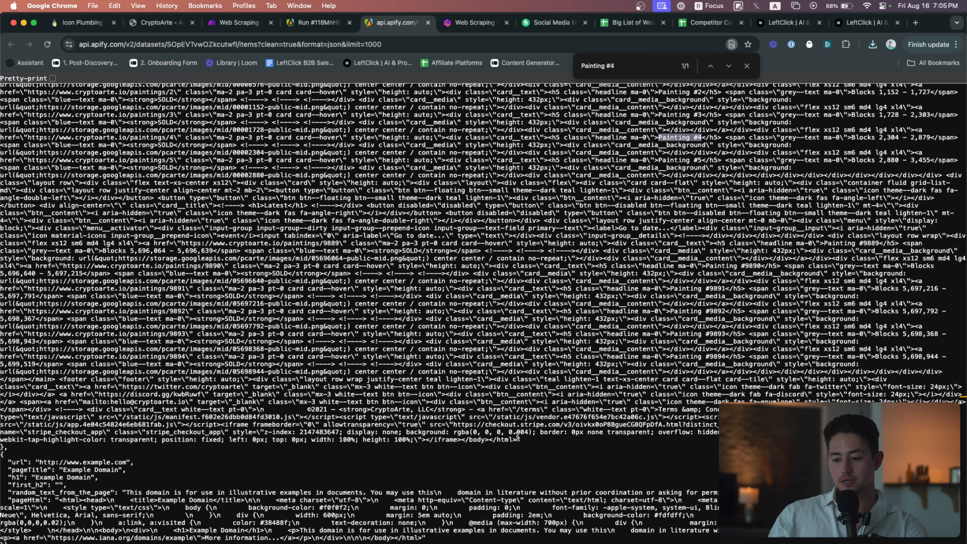
{"action": "scroll", "coordinate": [482, 324], "scroll_direction": "up", "scroll_amount": 15}
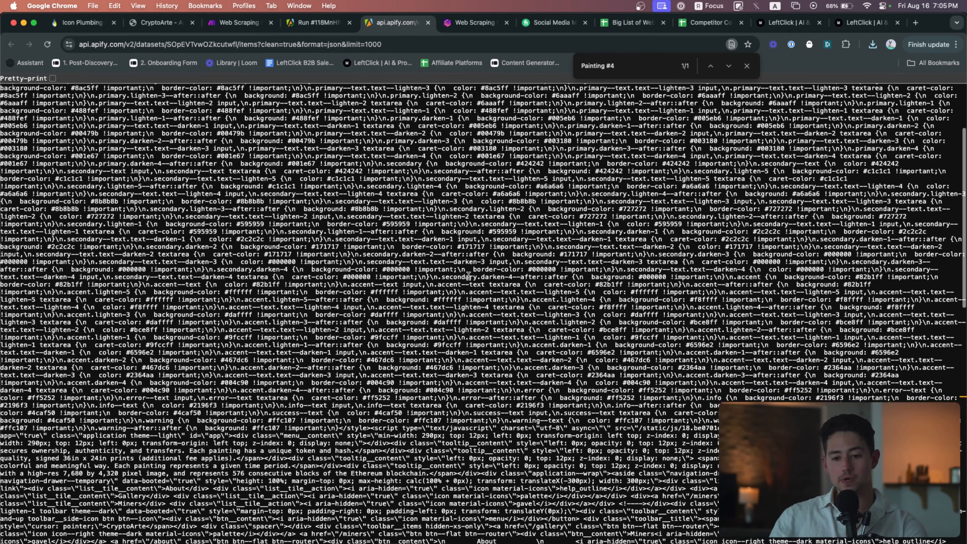
{"action": "scroll", "coordinate": [468, 275], "scroll_direction": "up", "scroll_amount": 15}
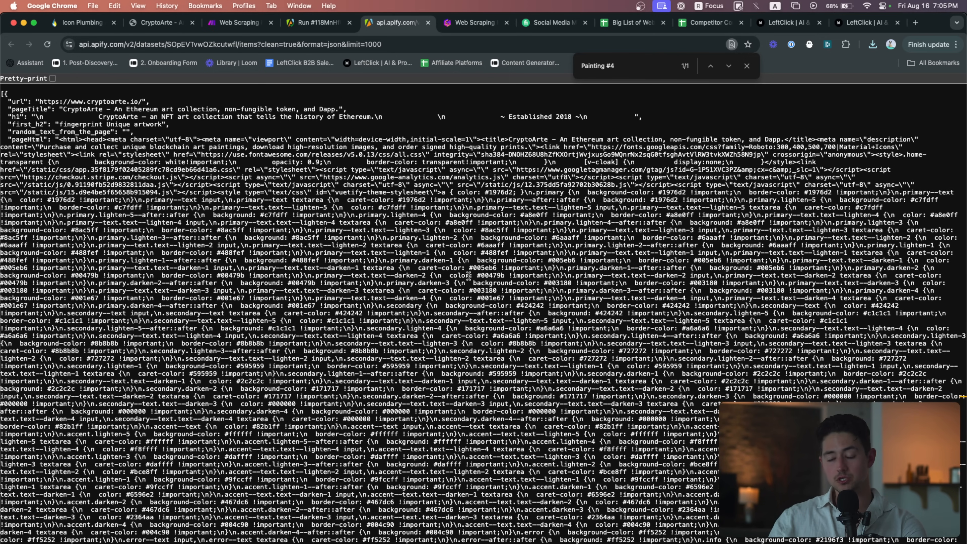
{"action": "left_click", "coordinate": [230, 25]}
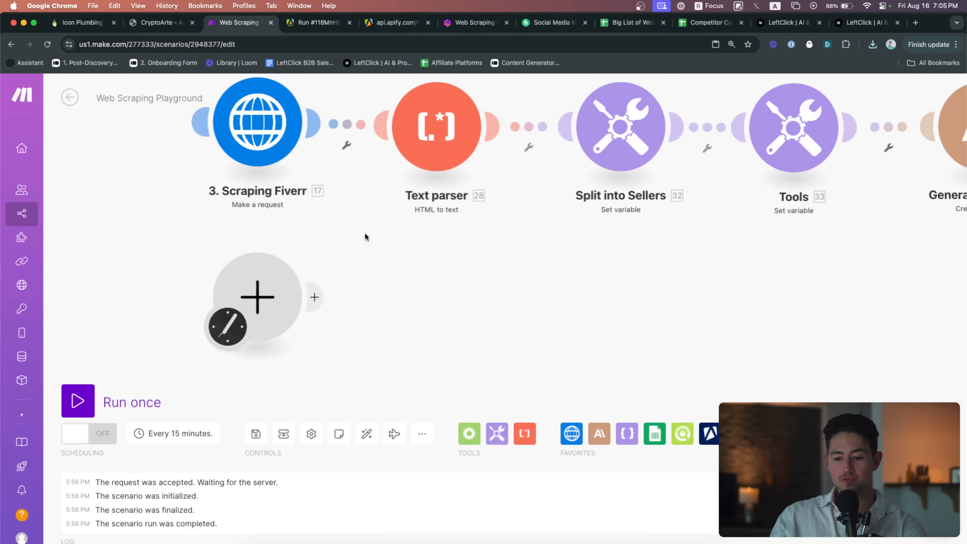
Add an Apify Watch Actor Runs trigger using the My Finished Actor Run webhook
{"action": "left_click_drag", "start_coordinate": [369, 237], "coordinate": [406, 238]}
{"action": "left_click", "coordinate": [286, 306]}
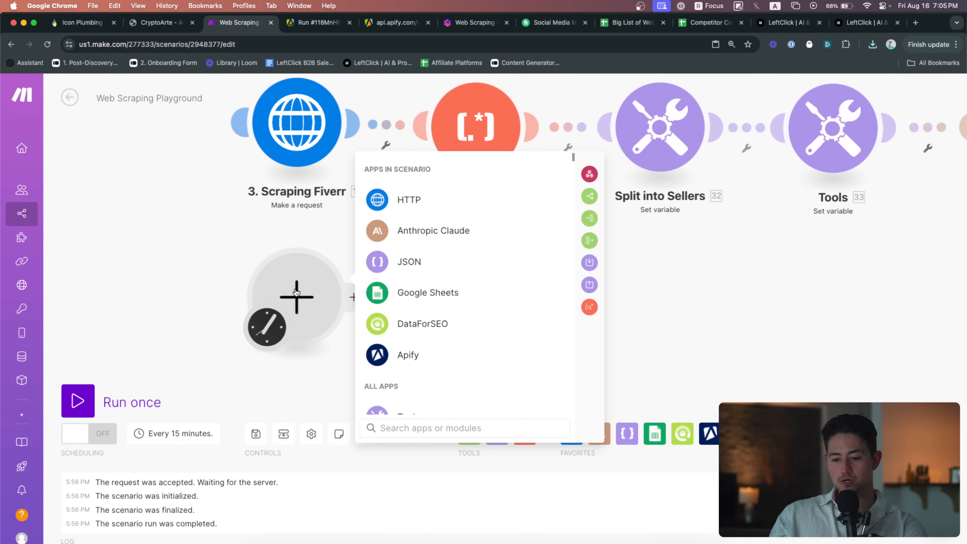
{"action": "left_click", "coordinate": [397, 353]}
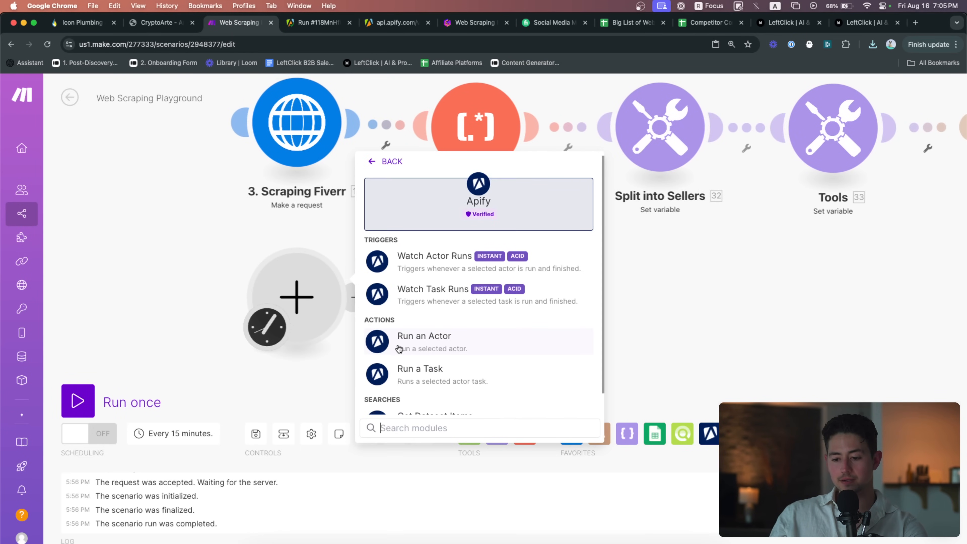
{"action": "scroll", "coordinate": [476, 328], "scroll_direction": "down", "scroll_amount": 1}
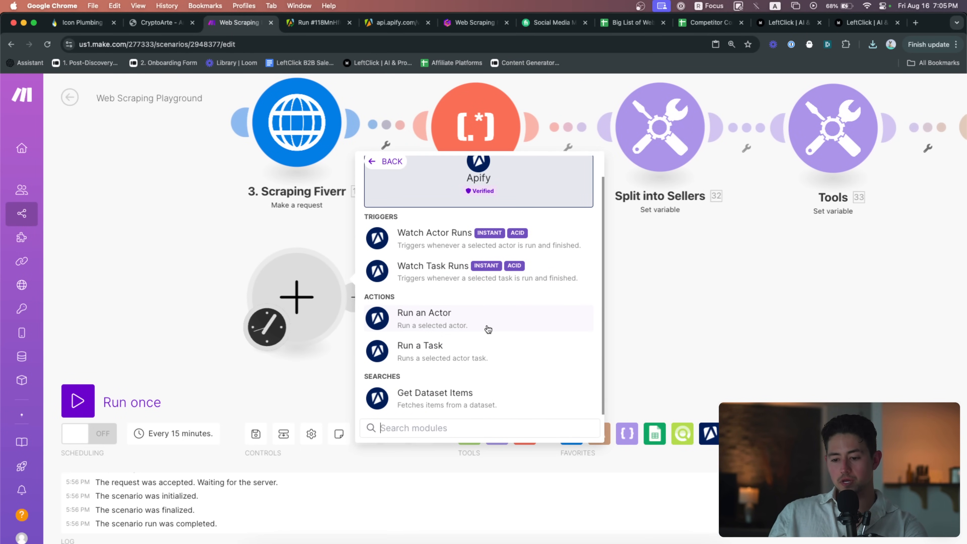
{"action": "left_click", "coordinate": [450, 243]}
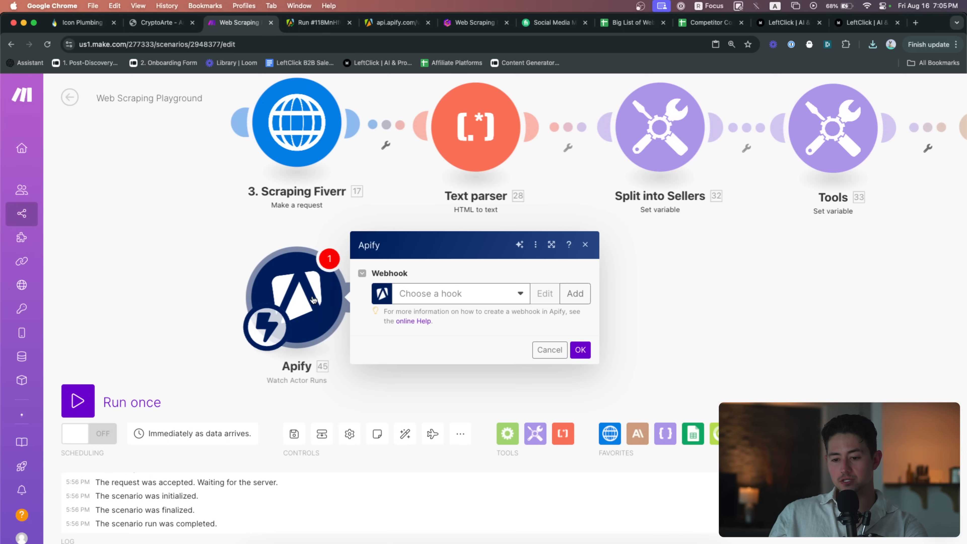
{"action": "left_click", "coordinate": [472, 300]}
{"action": "left_click", "coordinate": [506, 323]}
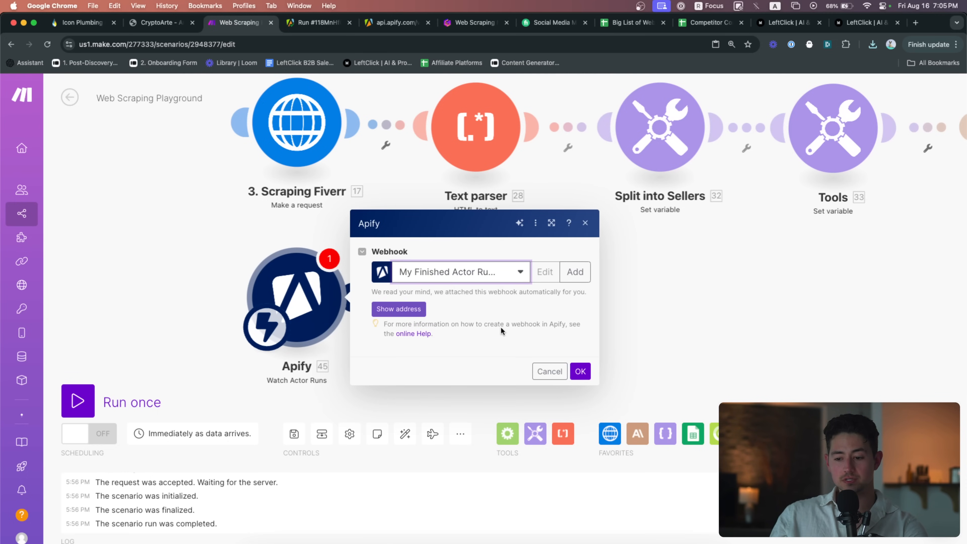
{"action": "left_click", "coordinate": [580, 367]}
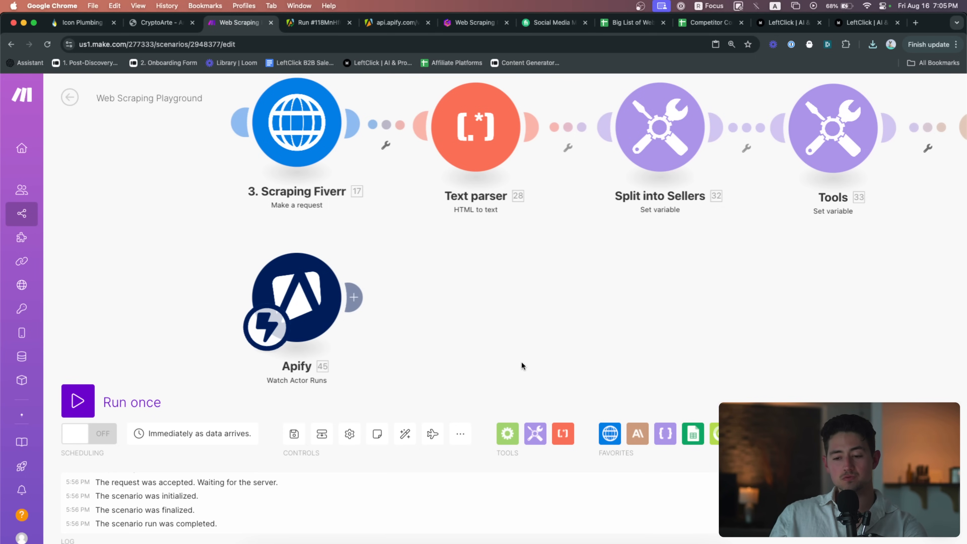
Search the web for the Apify API key, then start a new webhook with a new Apify connection
{"action": "key", "text": "super+t"}
{"action": "type", "text": "apify"}
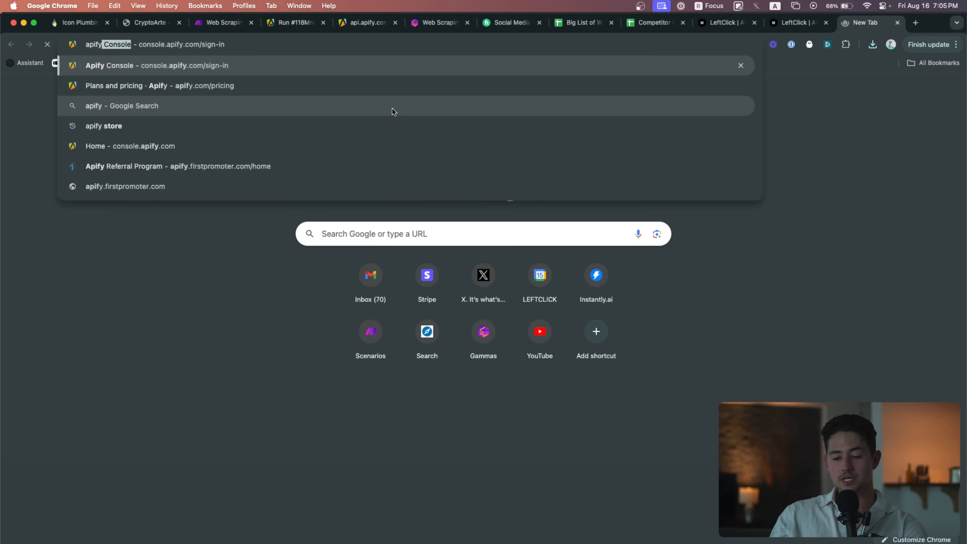
{"action": "type", "text": " api key"}
{"action": "key", "text": "Return"}
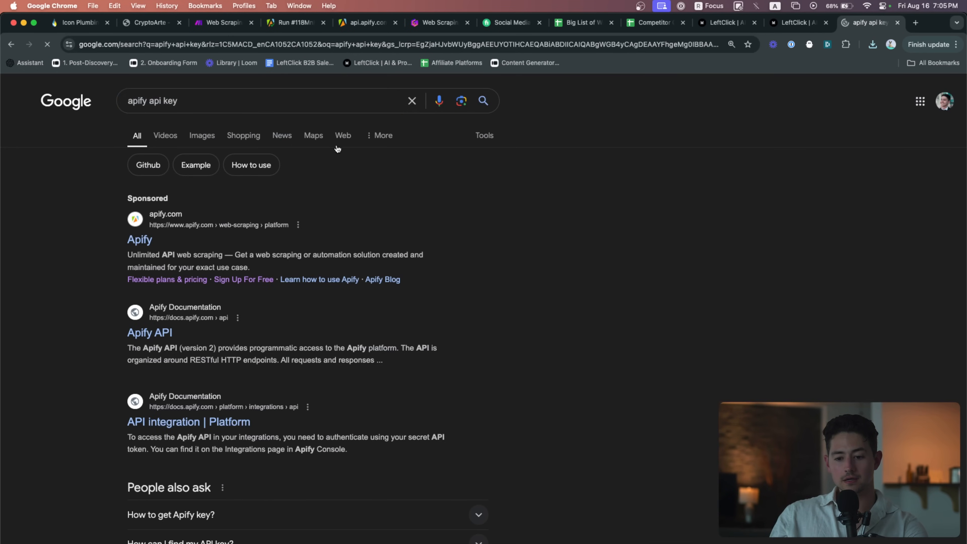
{"action": "key", "text": "super+w"}
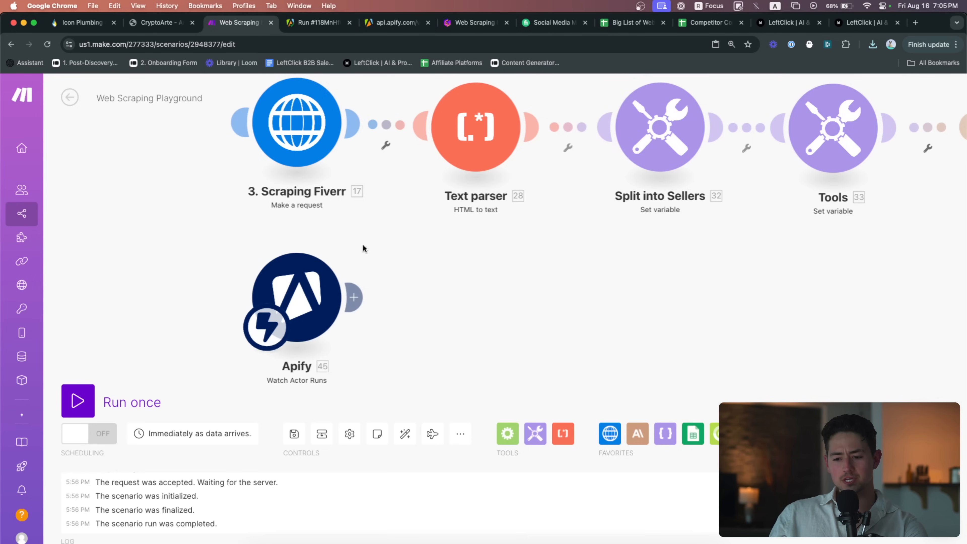
{"action": "left_click", "coordinate": [748, 433]}
{"action": "left_click", "coordinate": [312, 297]}
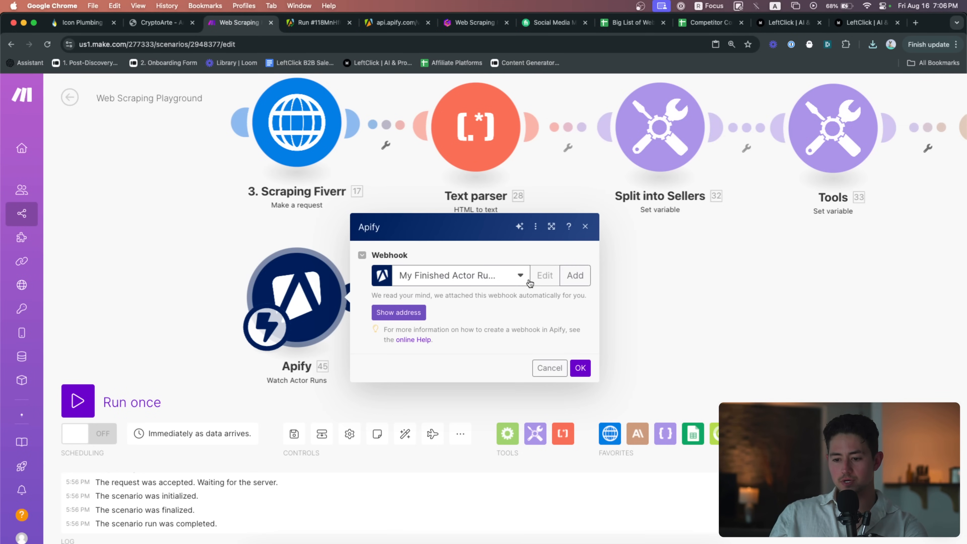
{"action": "left_click", "coordinate": [570, 276]}
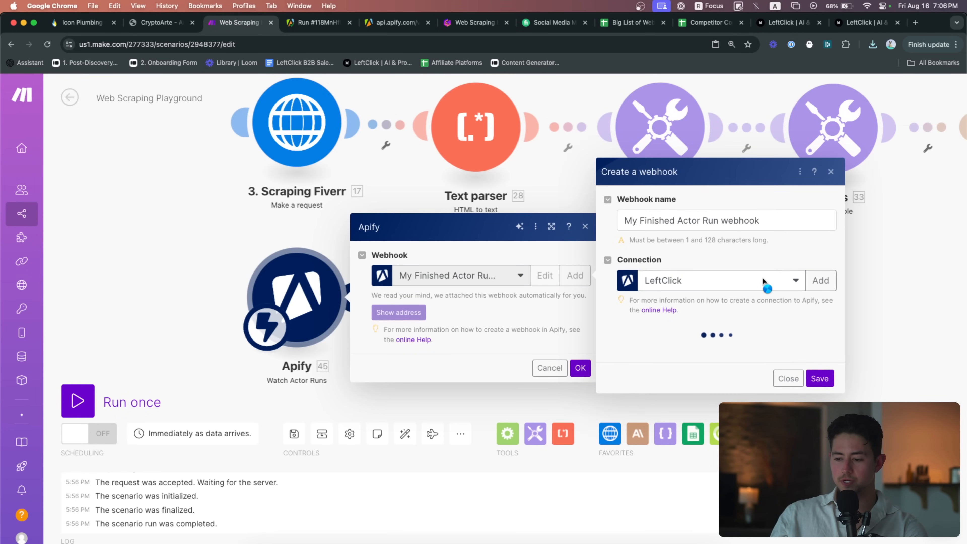
{"action": "left_click", "coordinate": [811, 275]}
Copy the API token help address and load Apify's integrations page in a new tab
{"action": "left_click", "coordinate": [635, 285]}
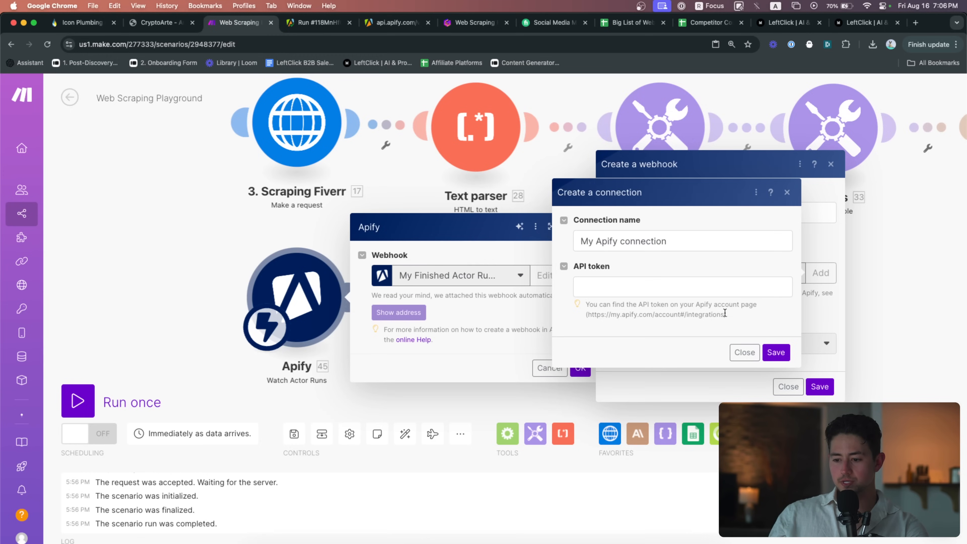
{"action": "left_click_drag", "start_coordinate": [724, 314], "coordinate": [588, 313]}
{"action": "key", "text": "super+c"}
{"action": "key", "text": "super+t"}
{"action": "key", "text": "super+v"}
{"action": "key", "text": "Return"}
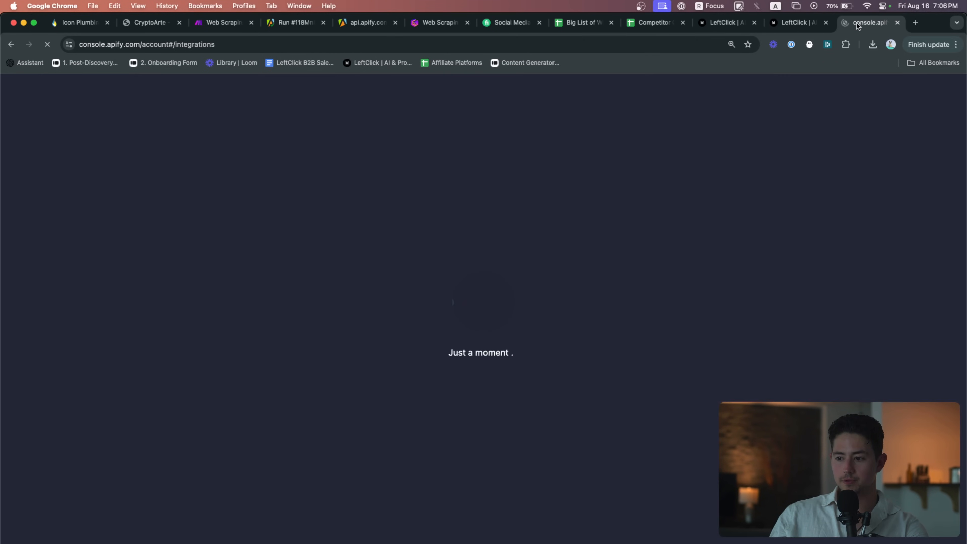
Get back from the not-found page to Apify's integrations settings page
{"action": "left_click_drag", "start_coordinate": [887, 22], "coordinate": [282, 38]}
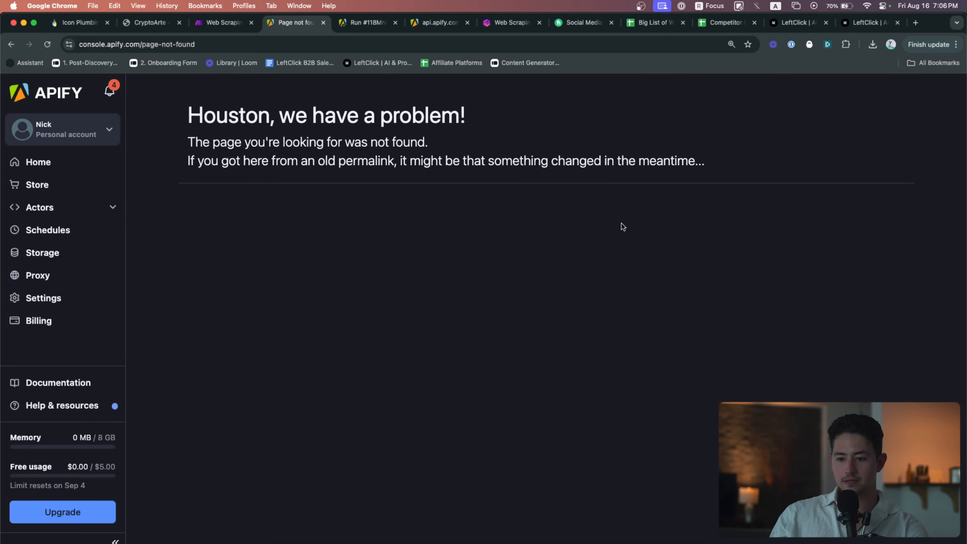
{"action": "key", "text": "super+["}
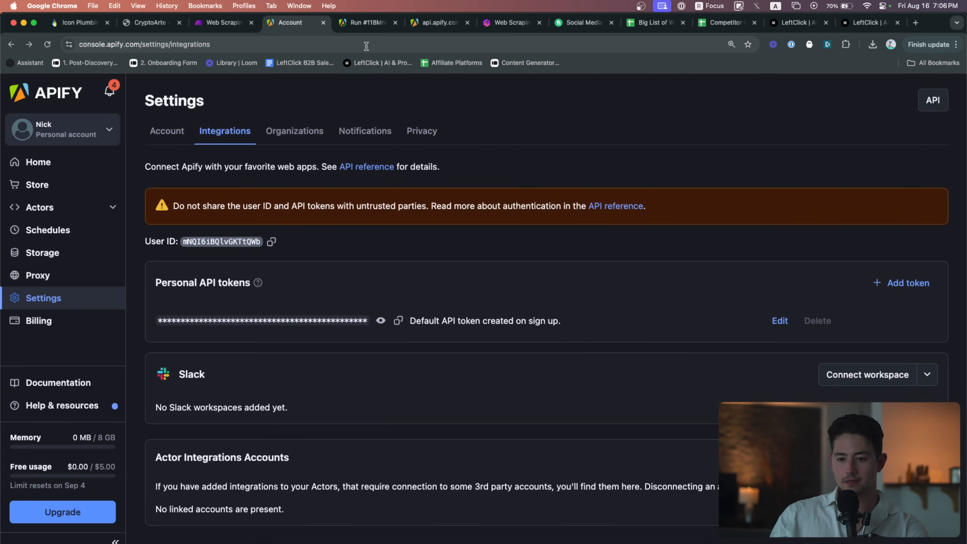
{"action": "left_click", "coordinate": [366, 45]}
{"action": "key", "text": "Return"}
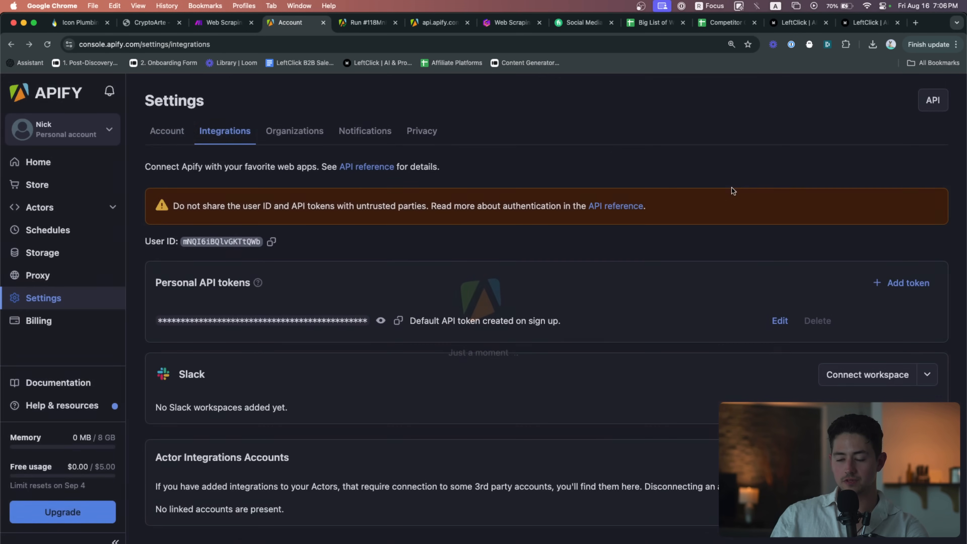
Create an Apify API token described as 'YouTube example', then return to Make's API token field
{"action": "left_click", "coordinate": [901, 283]}
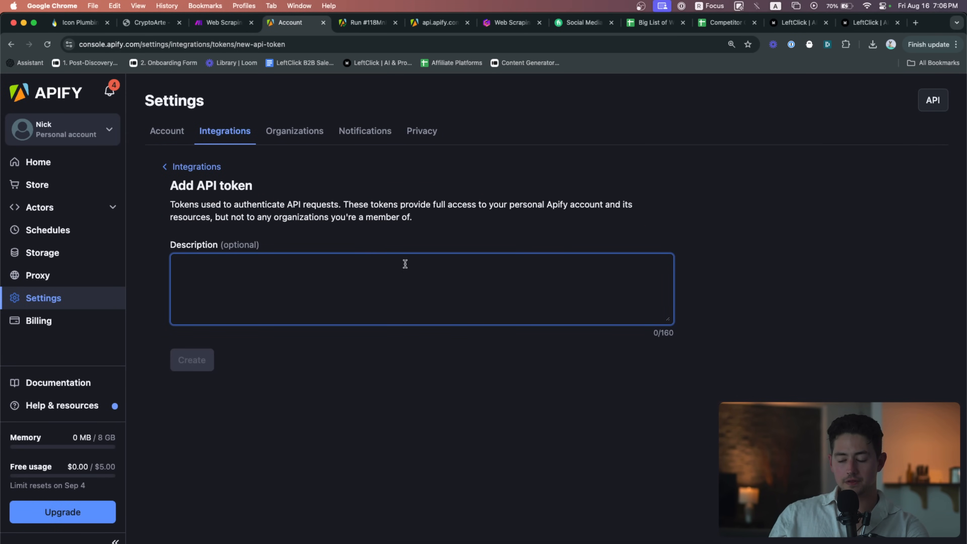
{"action": "type", "text": "YouTube example"}
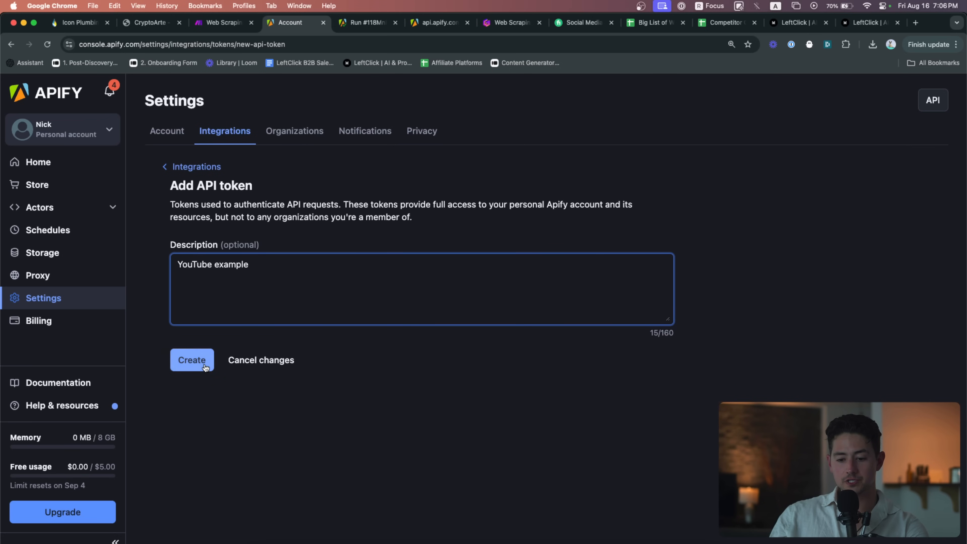
{"action": "left_click", "coordinate": [192, 360]}
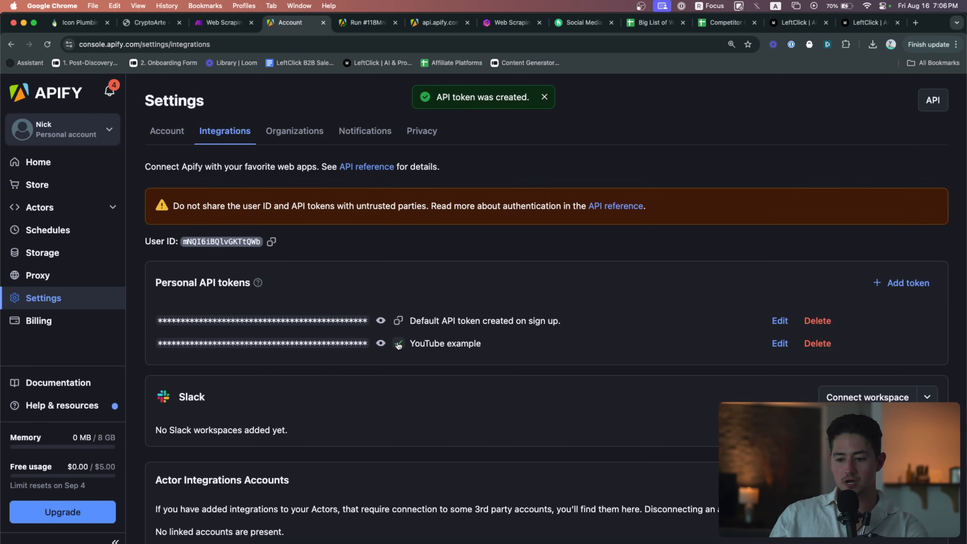
{"action": "left_click", "coordinate": [232, 25]}
{"action": "left_click", "coordinate": [658, 286]}
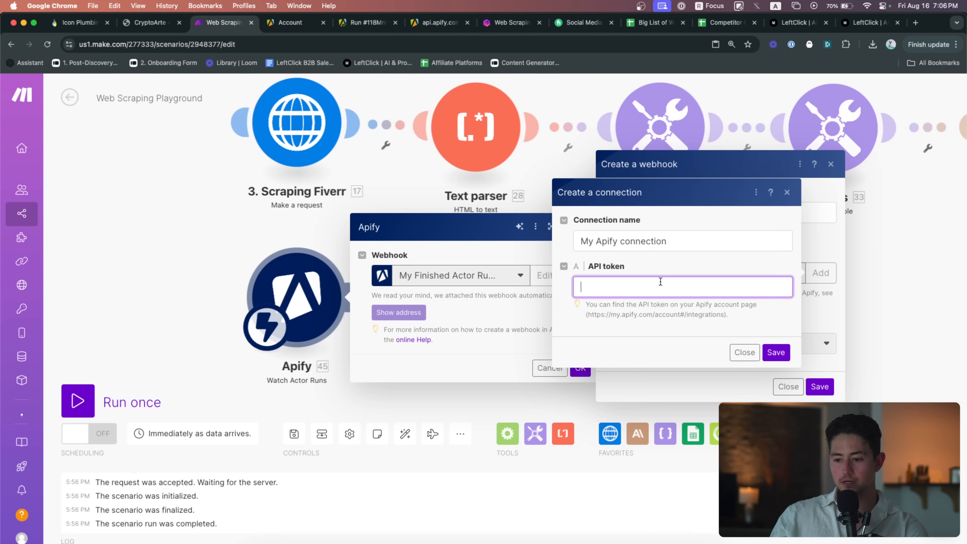
Paste the new API token, rename the connection after the account e-mail, and save it
{"action": "key", "text": "super+v"}
{"action": "triple_click", "coordinate": [709, 236]}
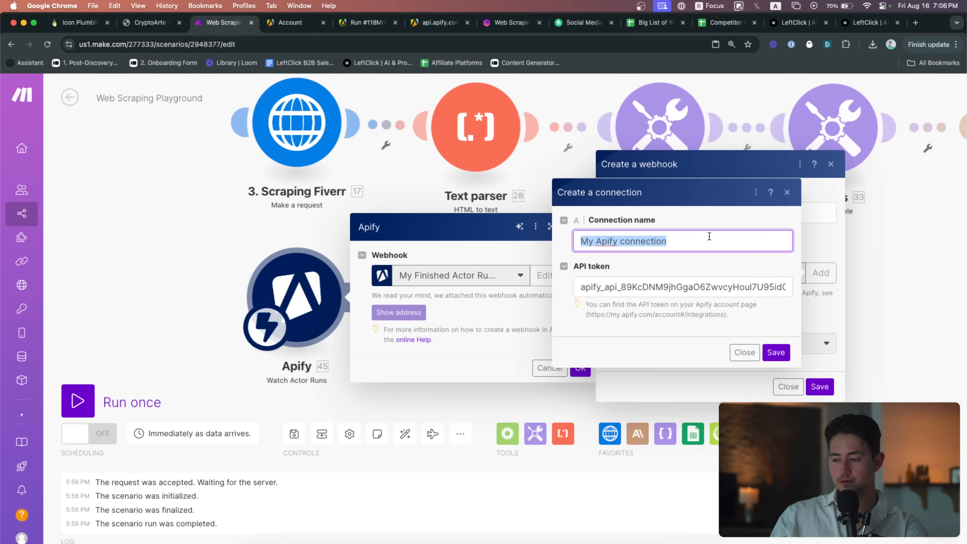
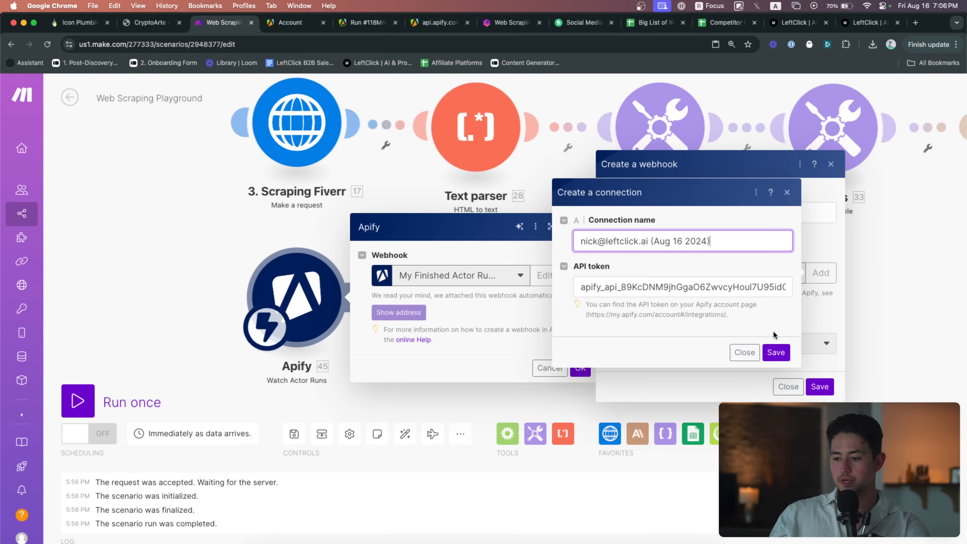
{"action": "left_click", "coordinate": [775, 352]}
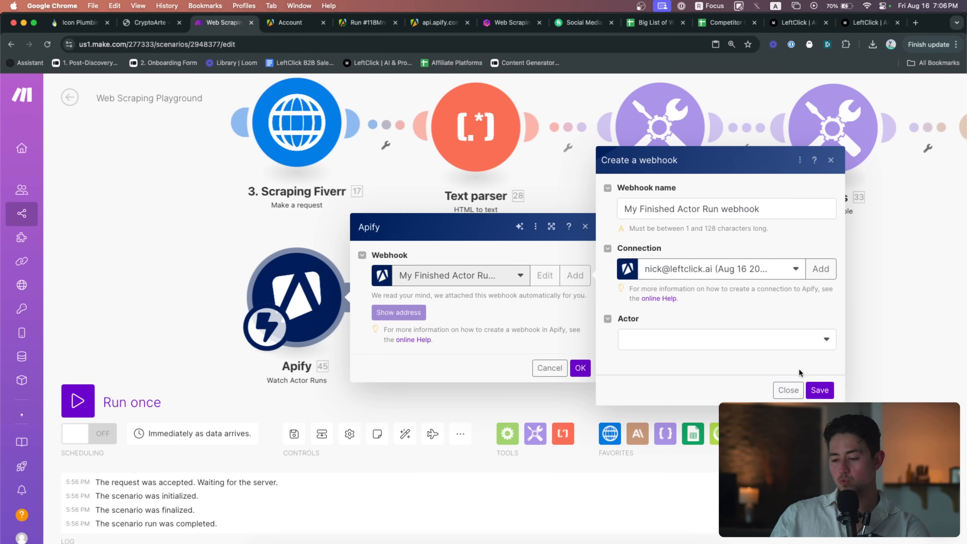
Save a webhook watching apify/web-scraper, confirm the trigger, and add a second Apify module
{"action": "left_click", "coordinate": [807, 348]}
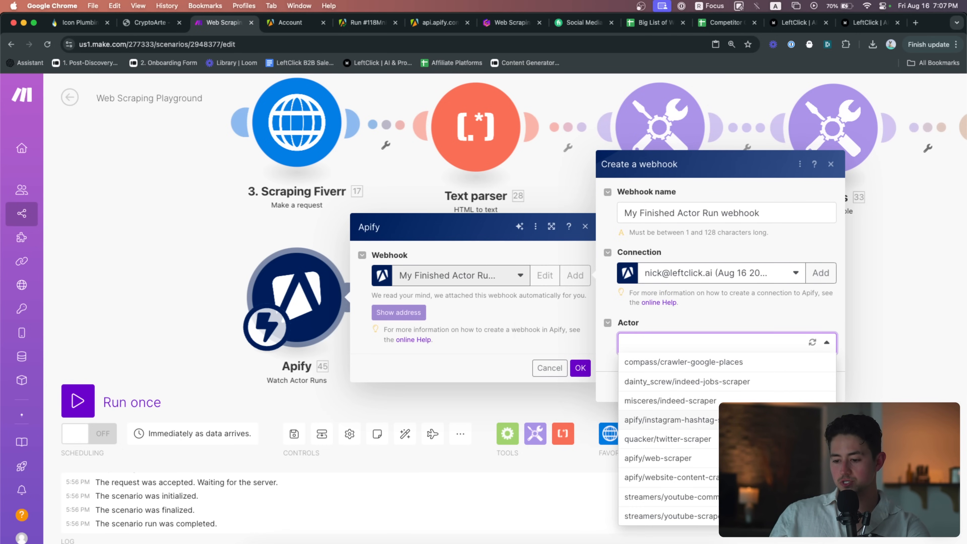
{"action": "left_click", "coordinate": [659, 459]}
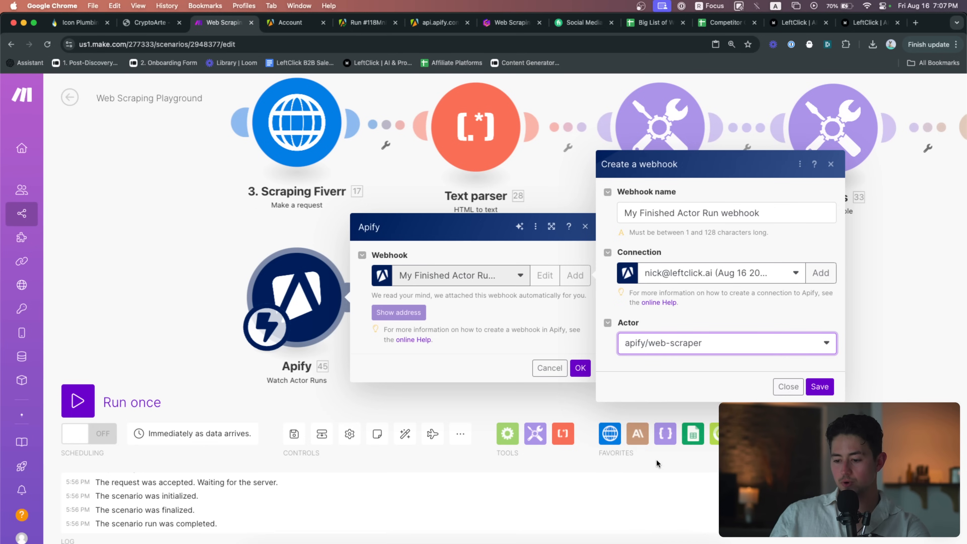
{"action": "left_click", "coordinate": [819, 387]}
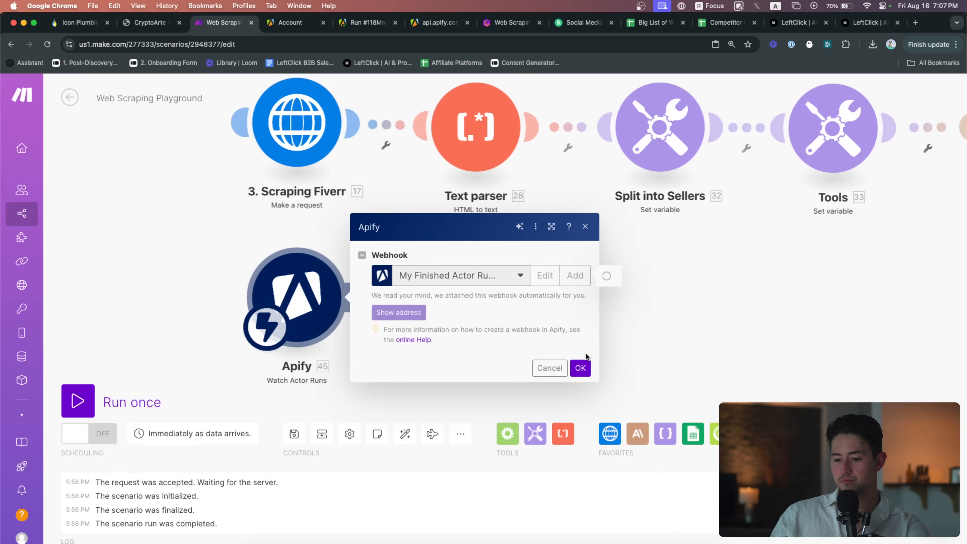
{"action": "left_click", "coordinate": [581, 365]}
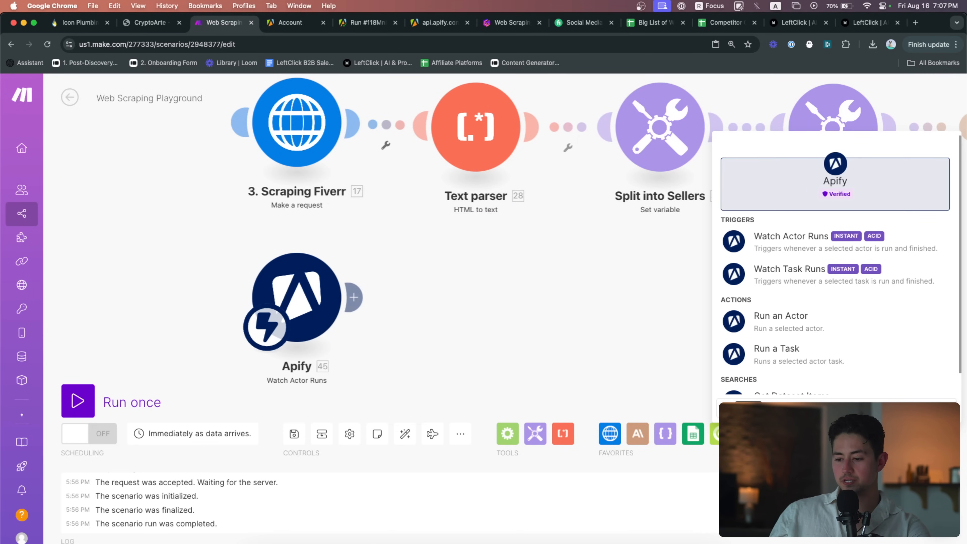
{"action": "left_click", "coordinate": [839, 342]}
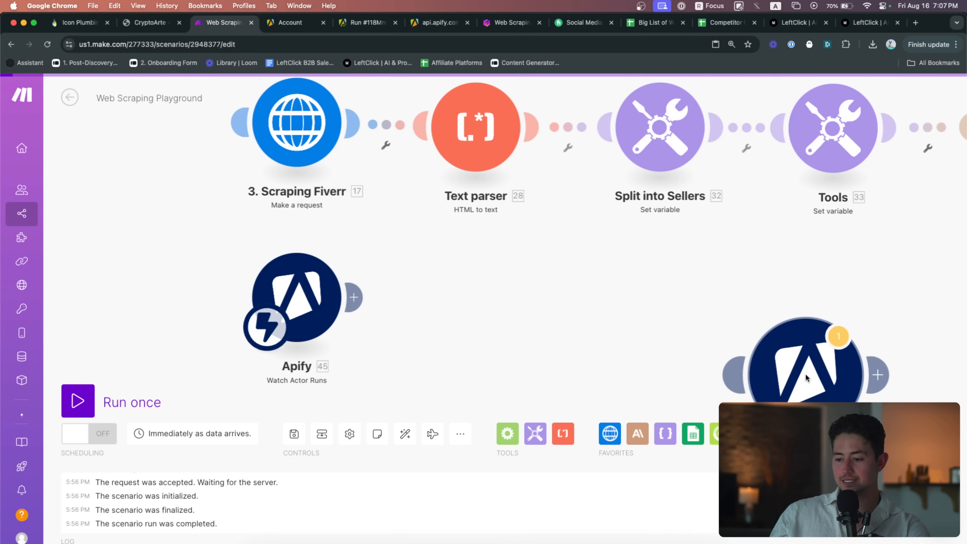
Attach the new Apify module after Watch Actor Runs and give it the new Apify connection
{"action": "left_click_drag", "start_coordinate": [804, 377], "coordinate": [474, 301]}
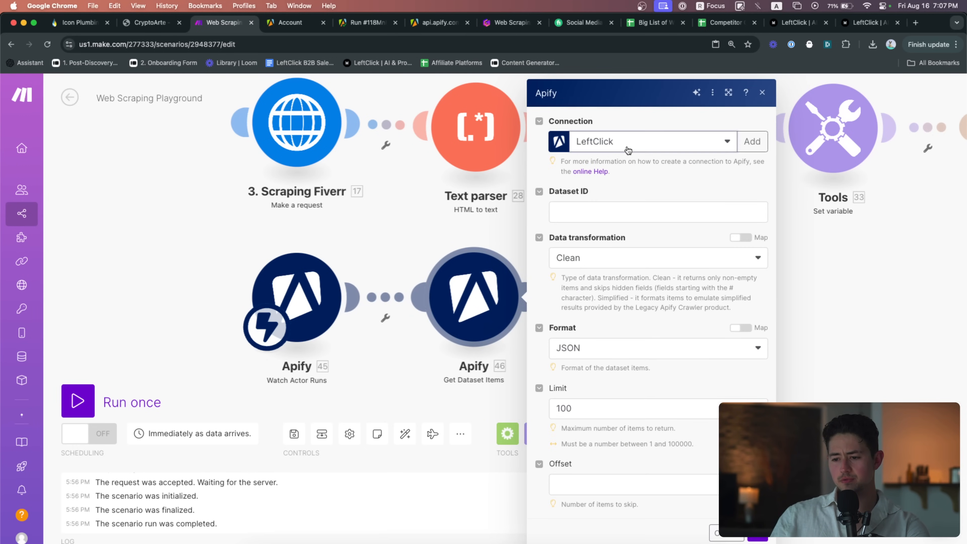
{"action": "left_click", "coordinate": [628, 150]}
{"action": "left_click", "coordinate": [643, 177]}
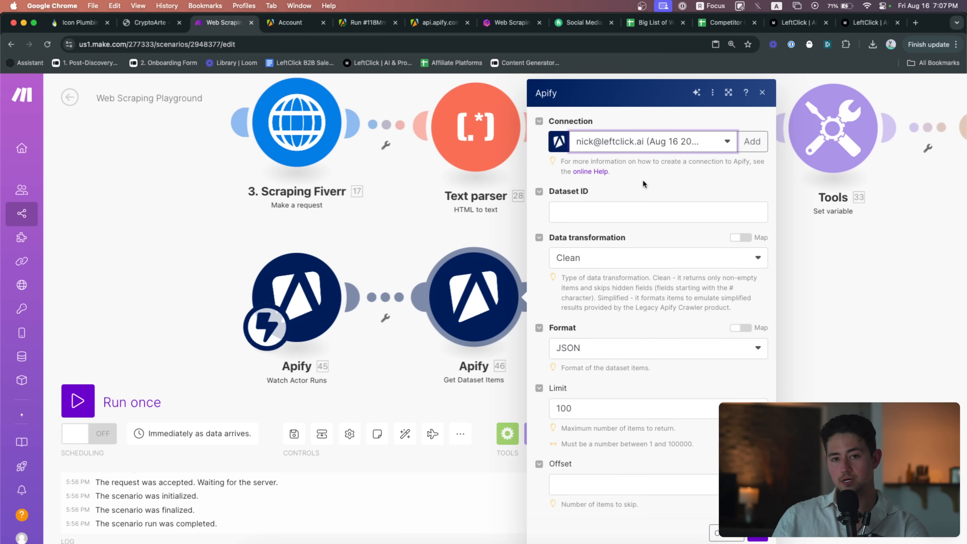
{"action": "left_click", "coordinate": [646, 212]}
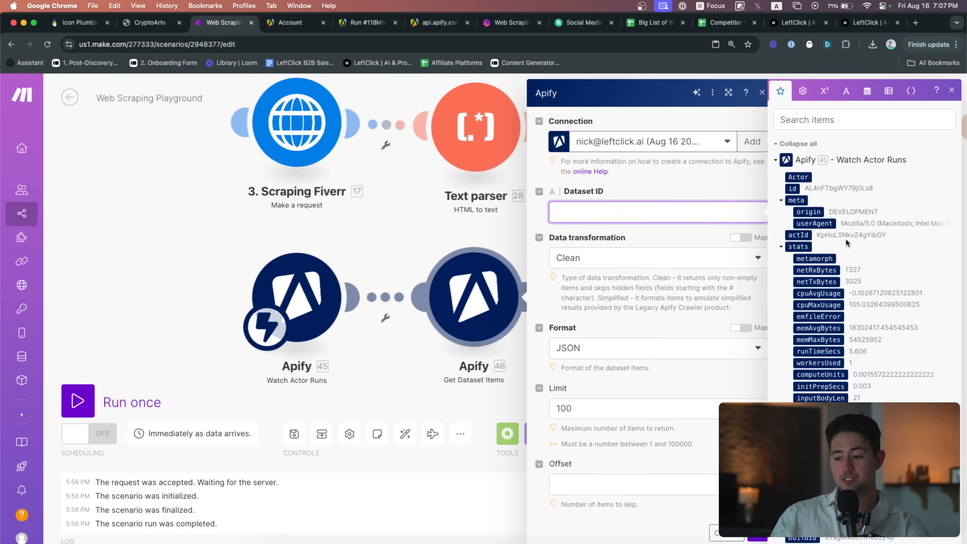
{"action": "scroll", "coordinate": [869, 272], "scroll_direction": "down", "scroll_amount": 5}
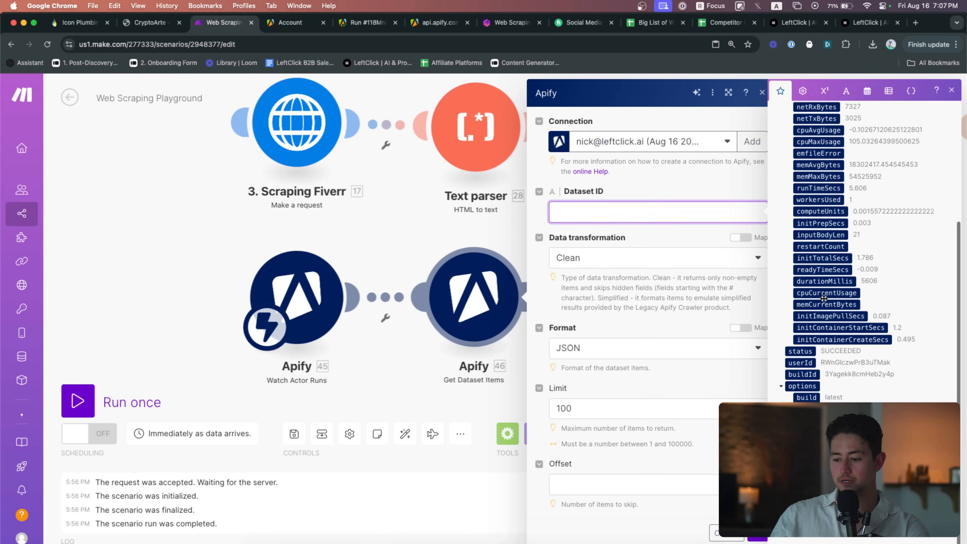
{"action": "type", "text": "d"}
{"action": "key", "text": "BackSpace"}
Map the trigger's defaultDatasetId into Dataset ID and confirm the Get Dataset Items settings
{"action": "left_click", "coordinate": [841, 119]}
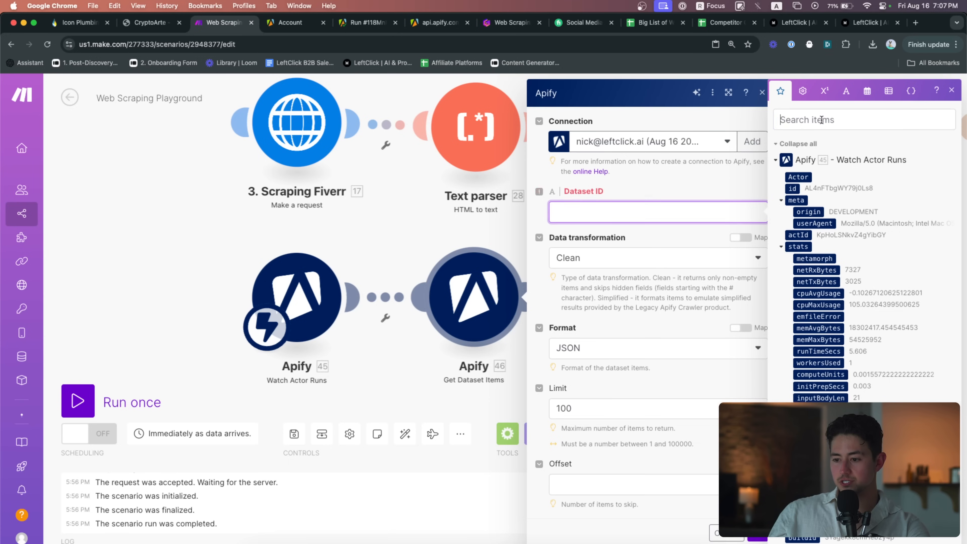
{"action": "type", "text": "data"}
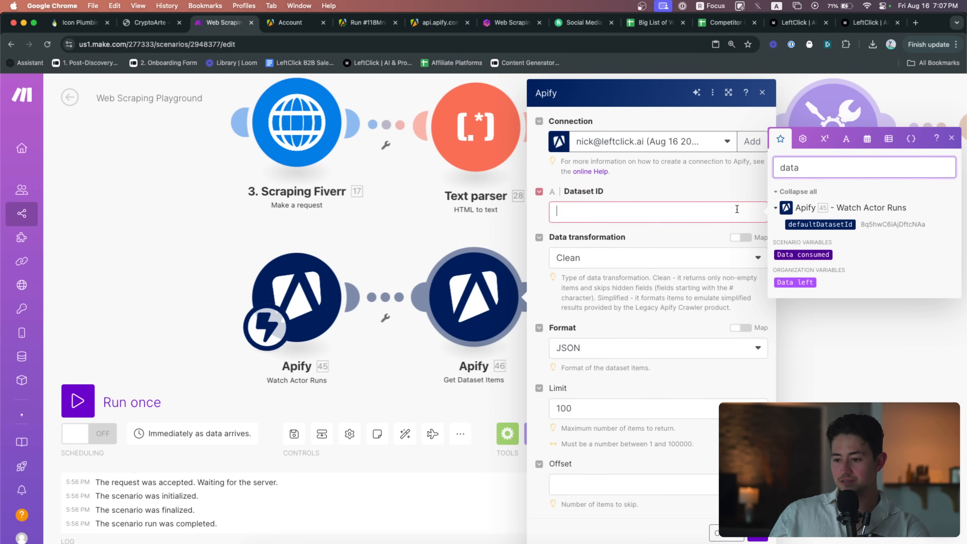
{"action": "left_click", "coordinate": [799, 223]}
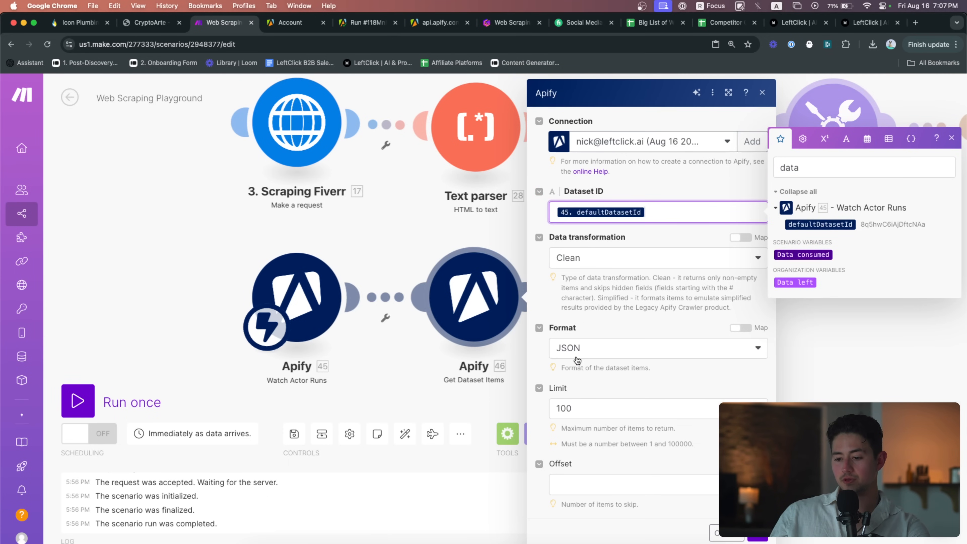
{"action": "left_click", "coordinate": [627, 385]}
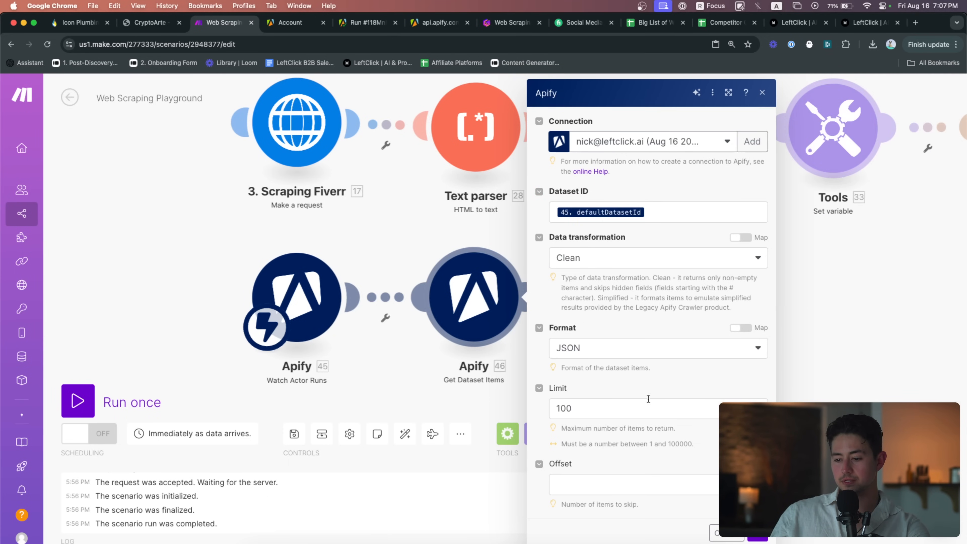
{"action": "left_click", "coordinate": [758, 536]}
{"action": "left_click_drag", "start_coordinate": [669, 355], "coordinate": [634, 327]}
{"action": "scroll", "coordinate": [617, 340], "scroll_direction": "down", "scroll_amount": 3}
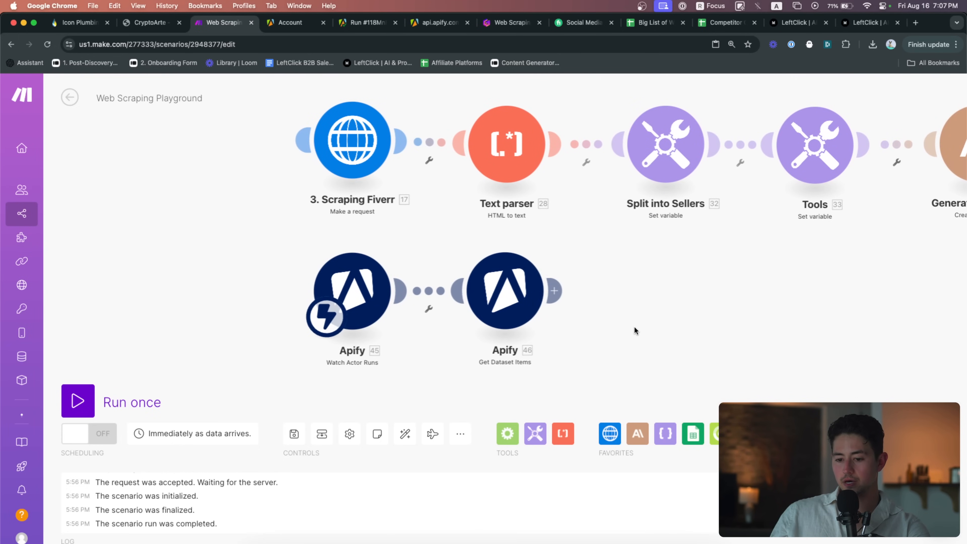
{"action": "left_click", "coordinate": [367, 285]}
Close the trigger settings and open the Web Scraper actor's input page in Apify
{"action": "left_click", "coordinate": [289, 246]}
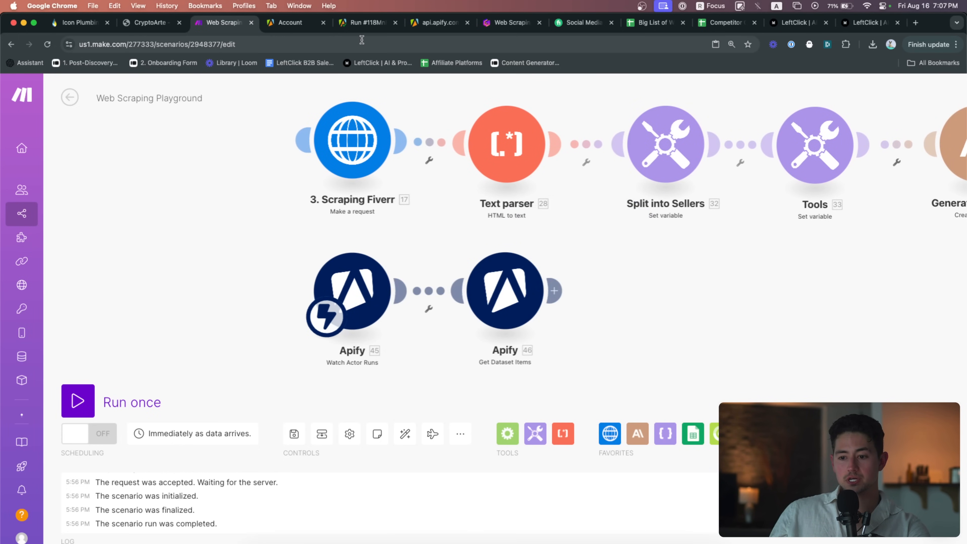
{"action": "left_click", "coordinate": [362, 23]}
{"action": "left_click", "coordinate": [288, 23]}
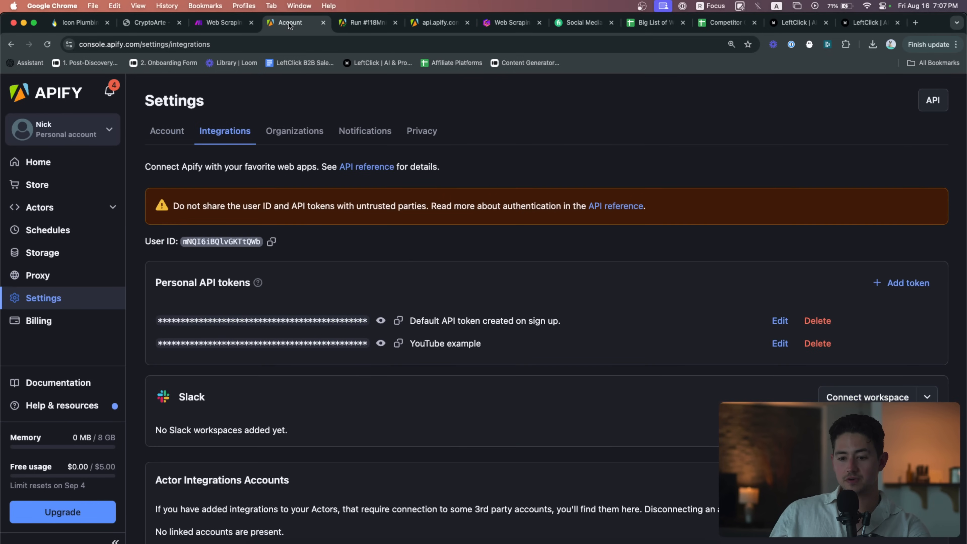
{"action": "left_click", "coordinate": [343, 30]}
{"action": "scroll", "coordinate": [209, 188], "scroll_direction": "up", "scroll_amount": 5}
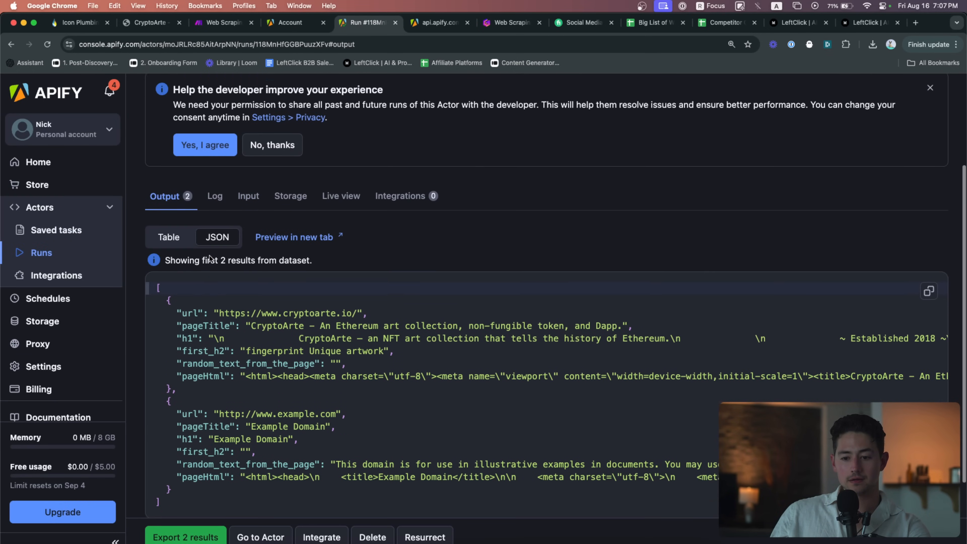
{"action": "left_click", "coordinate": [171, 122]}
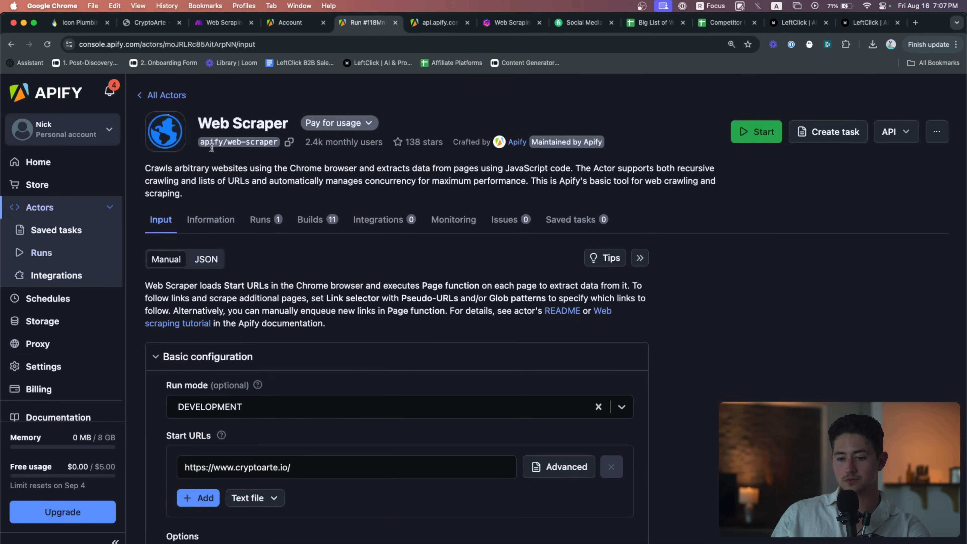
Remove the example.com enqueueRequest line and its queueing comment from the page function
{"action": "scroll", "coordinate": [342, 253], "scroll_direction": "down", "scroll_amount": 10}
{"action": "scroll", "coordinate": [341, 253], "scroll_direction": "down", "scroll_amount": 4}
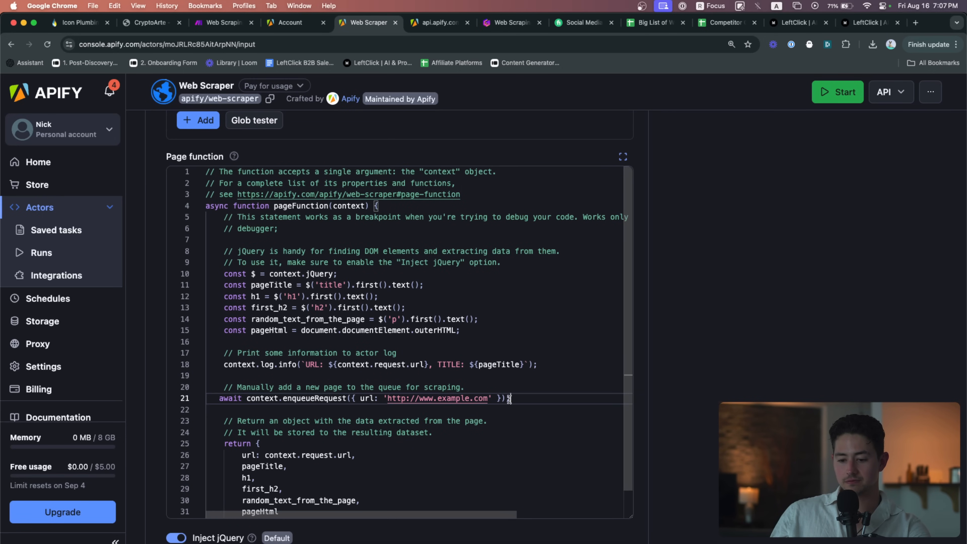
{"action": "triple_click", "coordinate": [499, 399]}
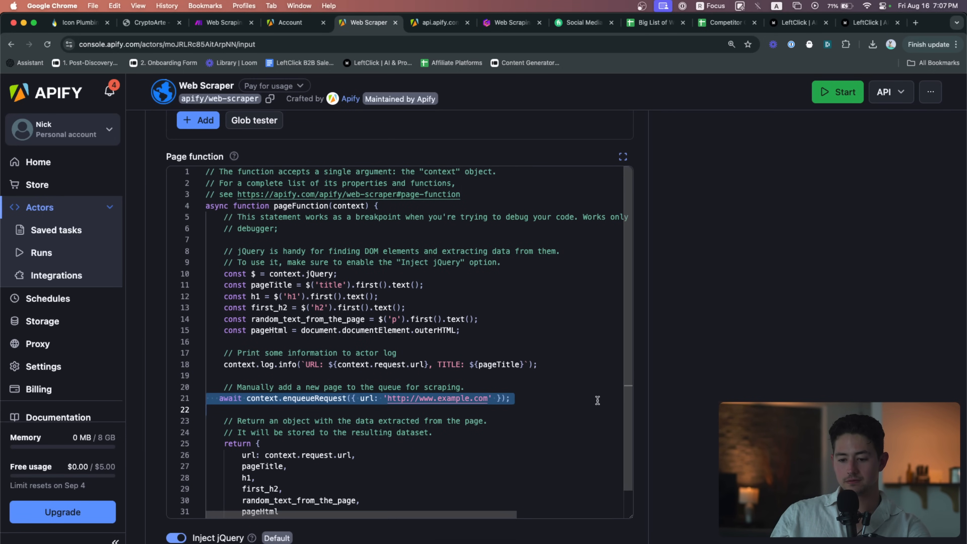
{"action": "key", "text": "BackSpace"}
{"action": "scroll", "coordinate": [597, 399], "scroll_direction": "down", "scroll_amount": 1}
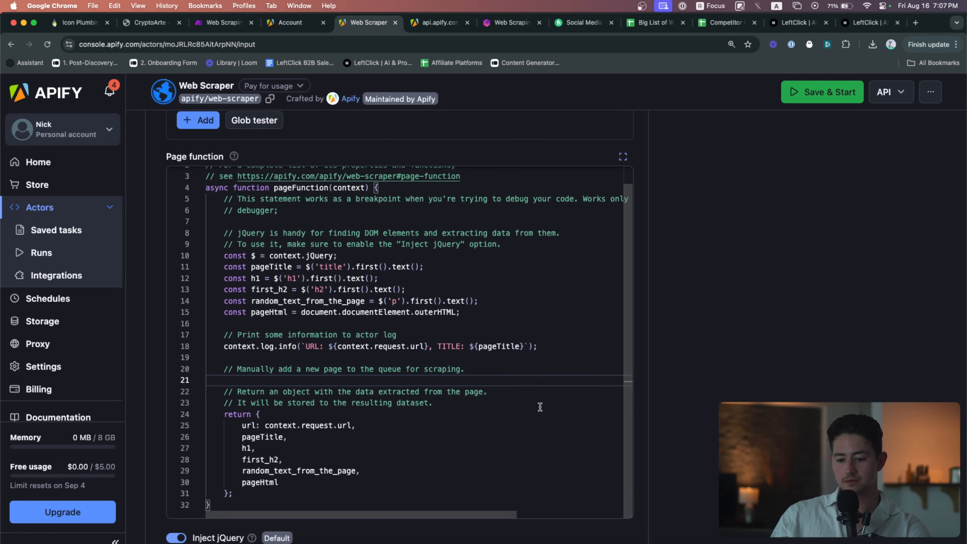
{"action": "key", "text": "super+f"}
{"action": "type", "text": "context"}
{"action": "left_click", "coordinate": [566, 427]}
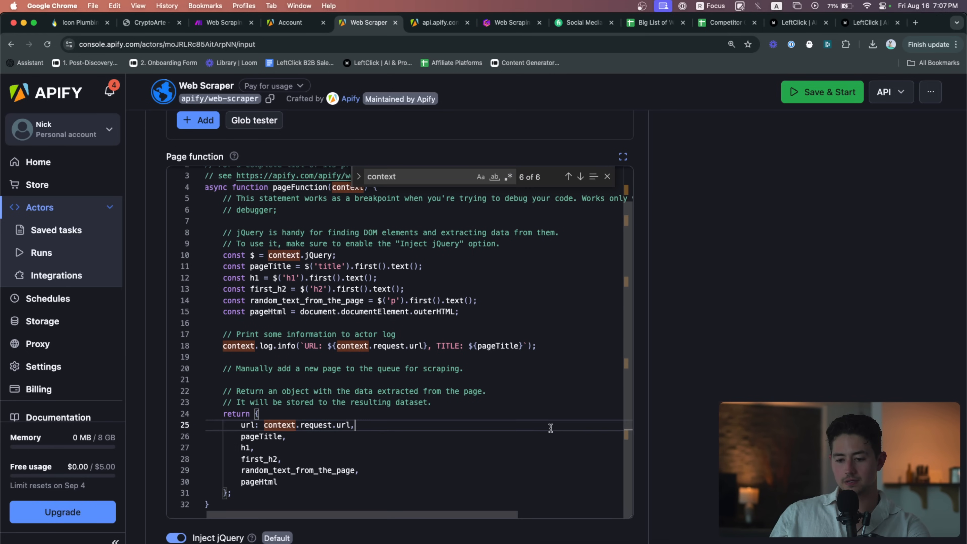
{"action": "key", "text": "super+z"}
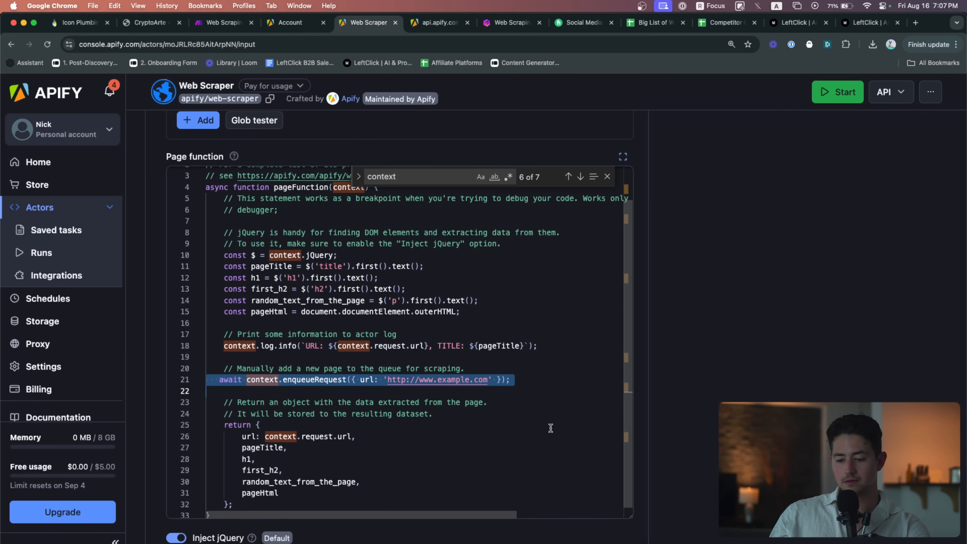
{"action": "key", "text": "BackSpace"}
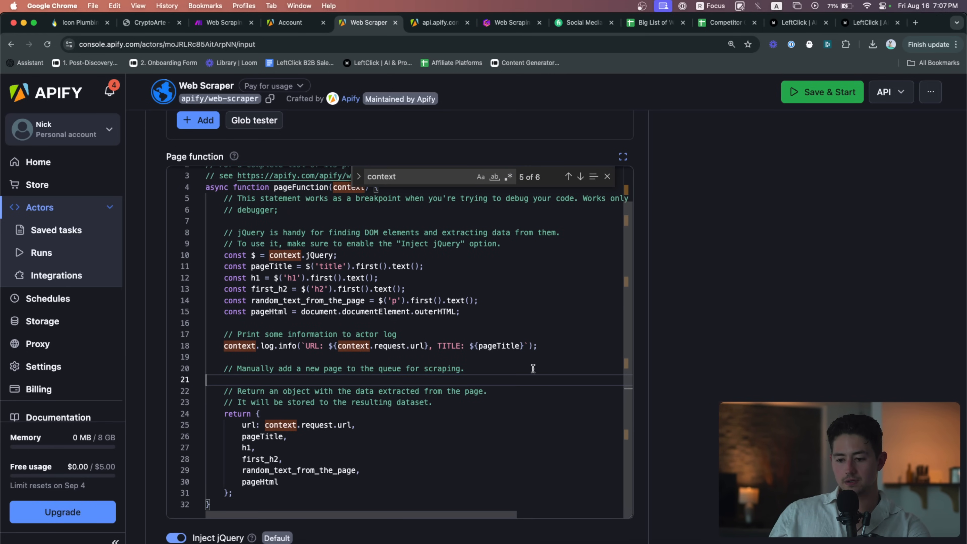
{"action": "left_click_drag", "start_coordinate": [533, 378], "coordinate": [532, 357]}
{"action": "key", "text": "BackSpace"}
{"action": "scroll", "coordinate": [720, 365], "scroll_direction": "up", "scroll_amount": 15}
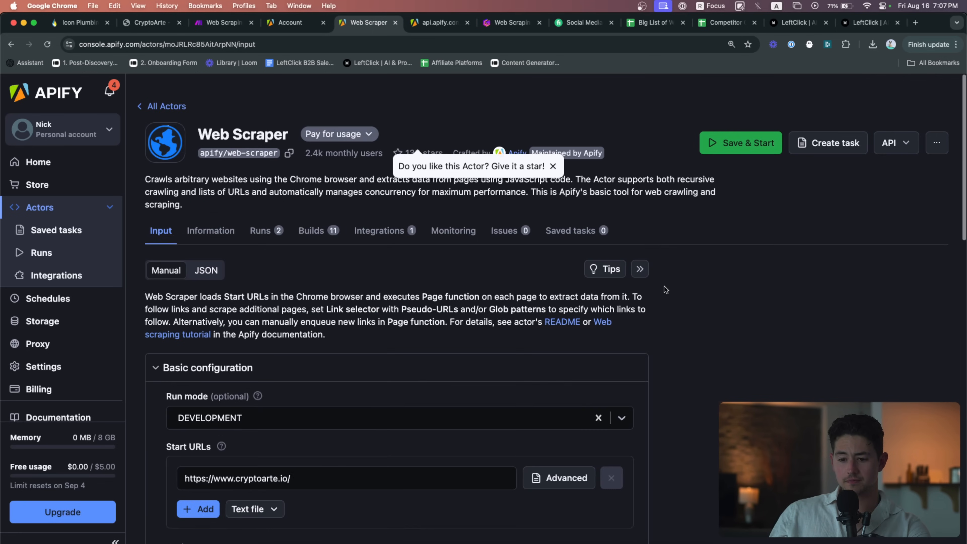
{"action": "scroll", "coordinate": [663, 287], "scroll_direction": "down", "scroll_amount": 2}
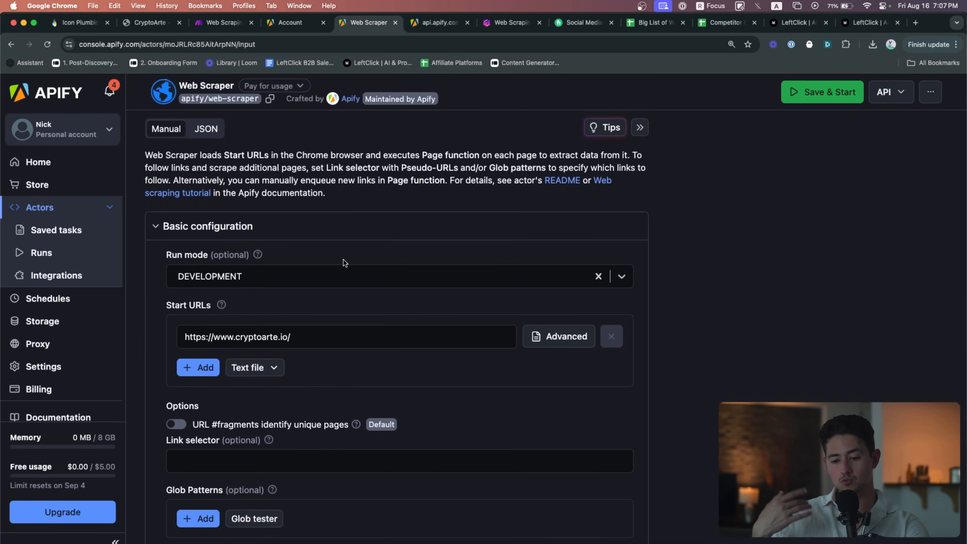
Check the start URL field, then switch the scraper input to its JSON view
{"action": "left_click", "coordinate": [322, 336]}
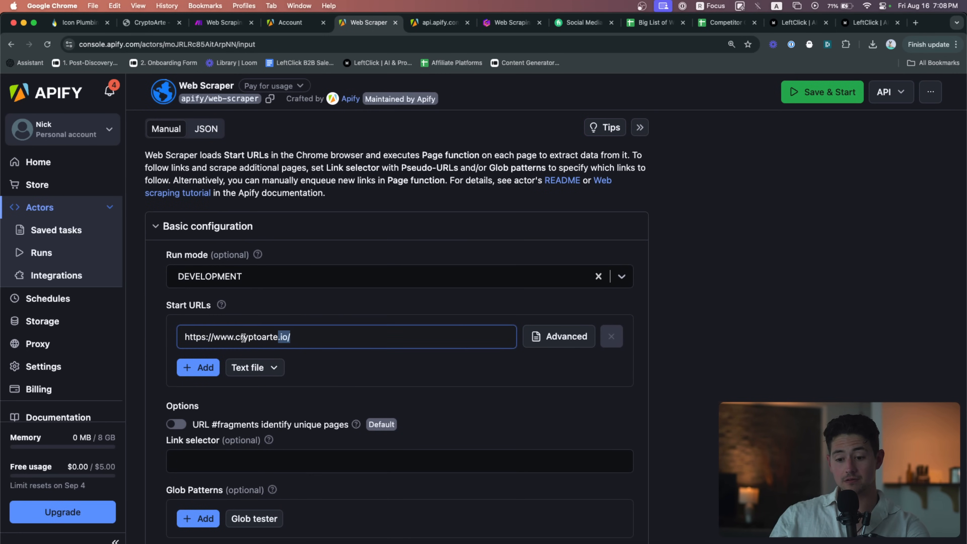
{"action": "left_click_drag", "start_coordinate": [244, 338], "coordinate": [189, 335]}
{"action": "left_click", "coordinate": [292, 320]}
{"action": "scroll", "coordinate": [261, 250], "scroll_direction": "up", "scroll_amount": 2}
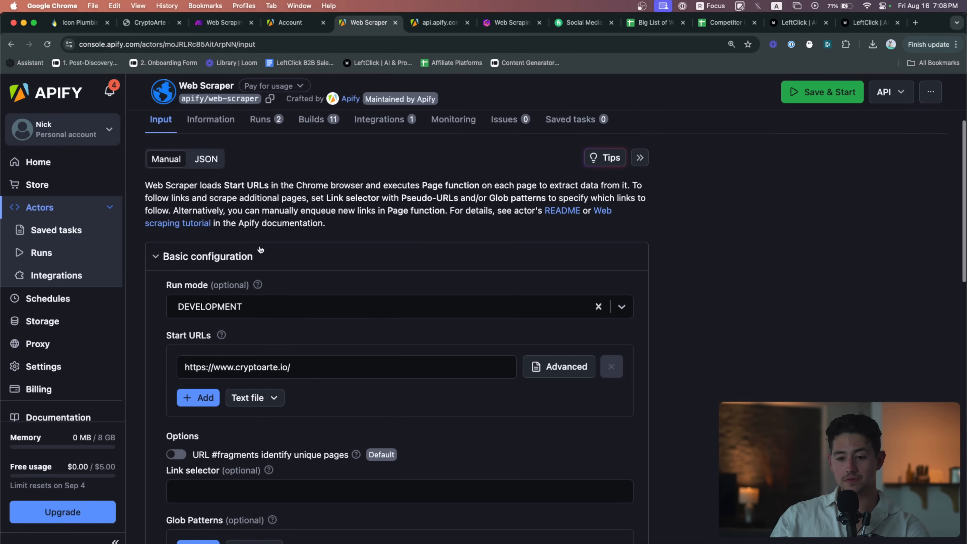
{"action": "left_click", "coordinate": [206, 159]}
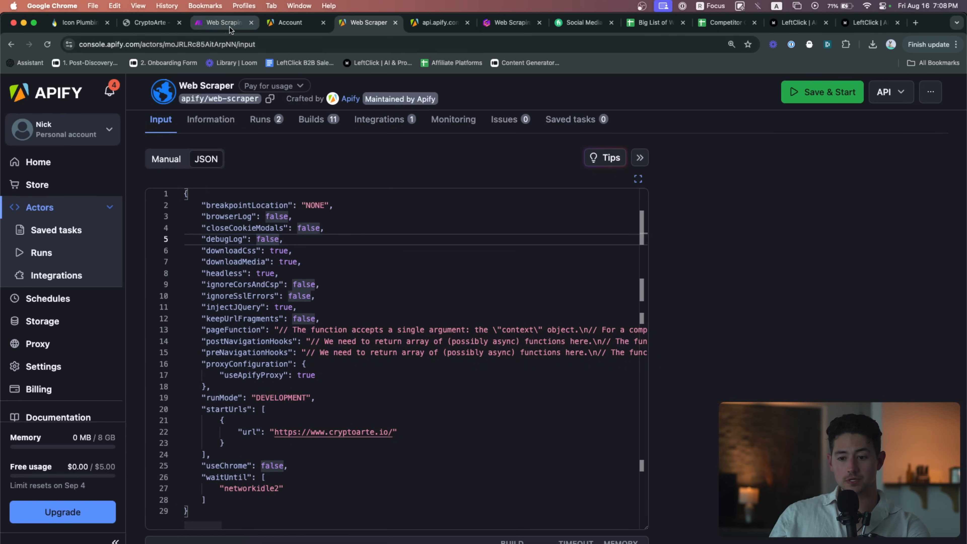
{"action": "left_click", "coordinate": [222, 22]}
Place an Apify Run an Actor module as the scenario's starting point
{"action": "left_click", "coordinate": [748, 433]}
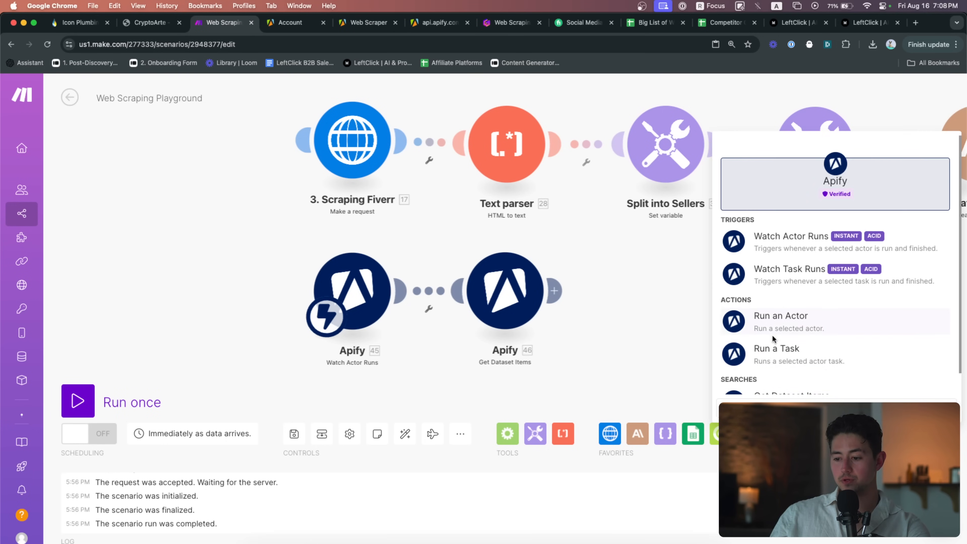
{"action": "left_click", "coordinate": [786, 323]}
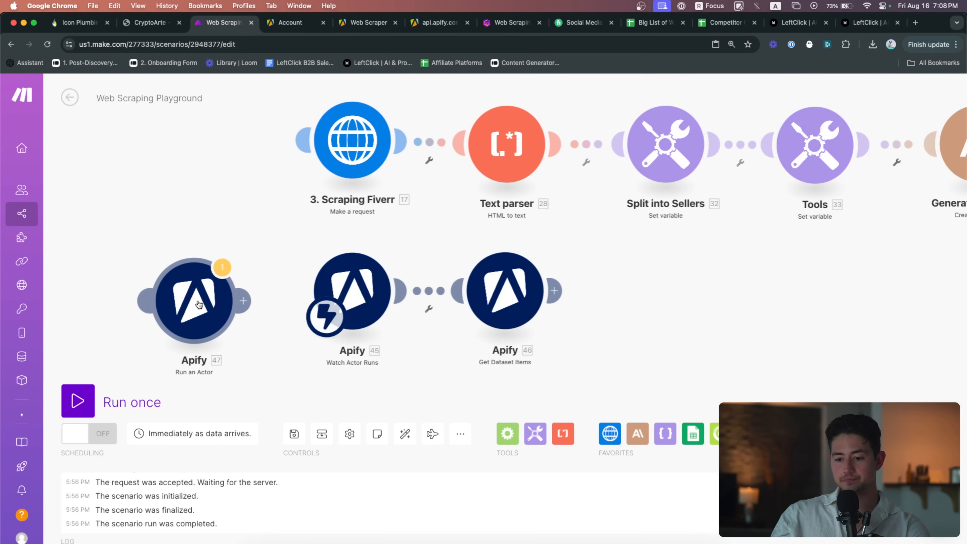
{"action": "left_click", "coordinate": [199, 304]}
{"action": "left_click_drag", "start_coordinate": [326, 318], "coordinate": [208, 327]}
{"action": "left_click_drag", "start_coordinate": [232, 248], "coordinate": [278, 245]}
{"action": "left_click_drag", "start_coordinate": [239, 297], "coordinate": [237, 289]}
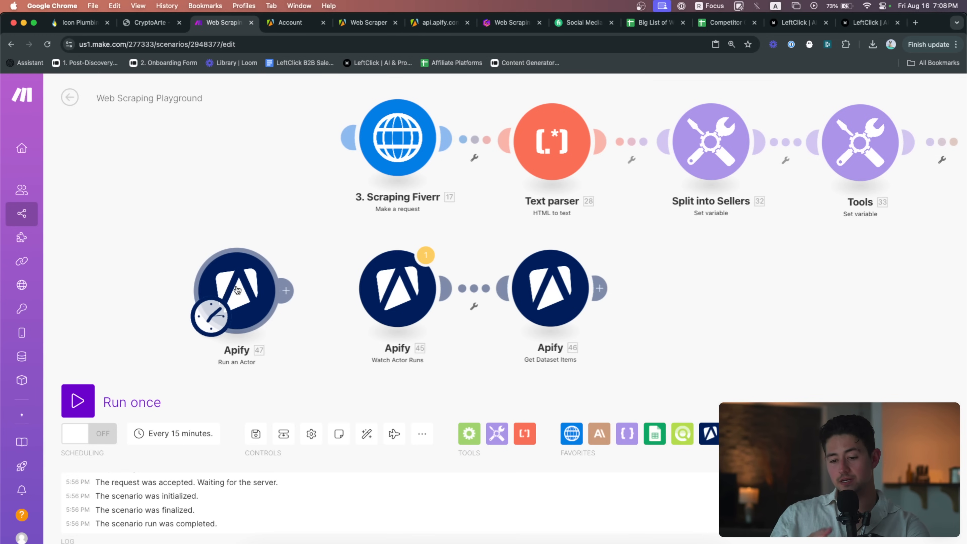
{"action": "left_click", "coordinate": [238, 285]}
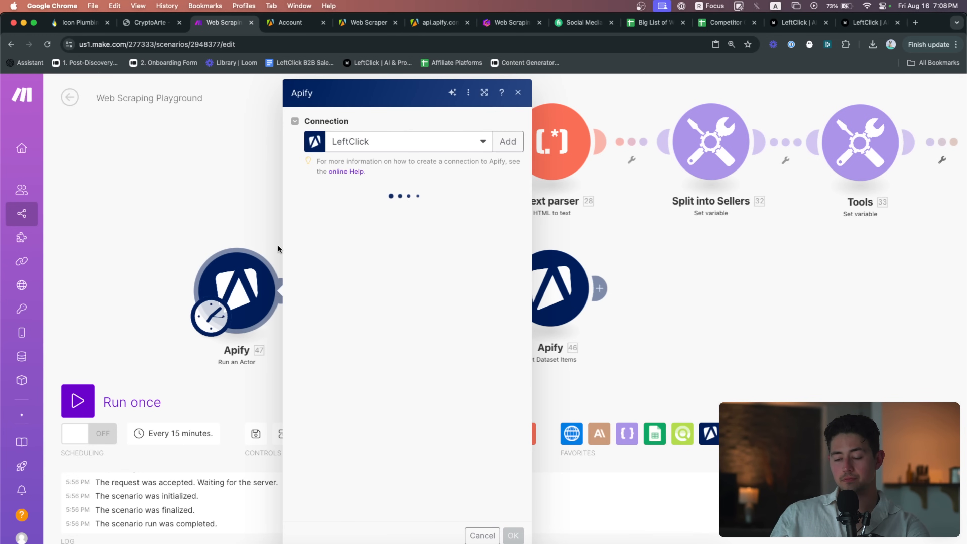
Set Run an Actor to the Apify account connection and the apify/web-scraper actor
{"action": "left_click", "coordinate": [453, 143]}
{"action": "left_click", "coordinate": [431, 180]}
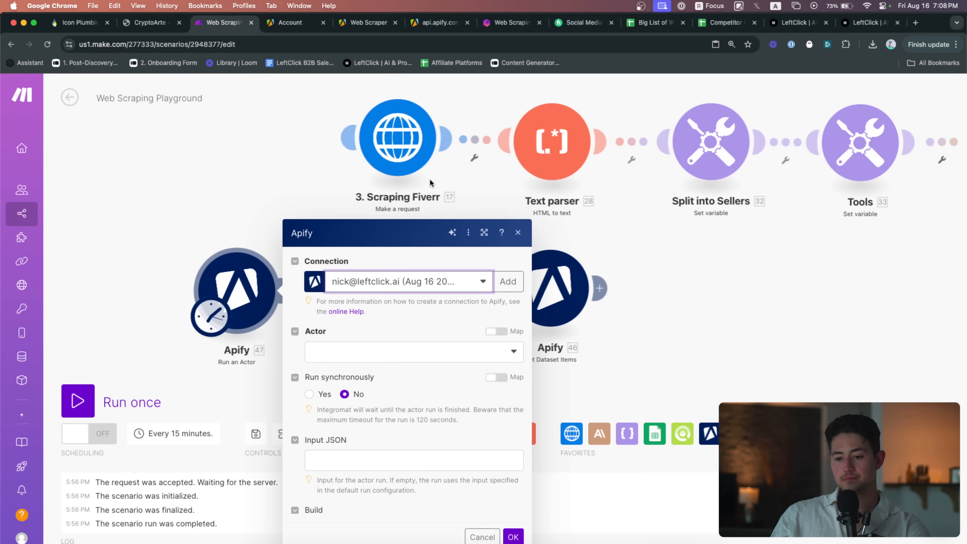
{"action": "left_click", "coordinate": [440, 212]}
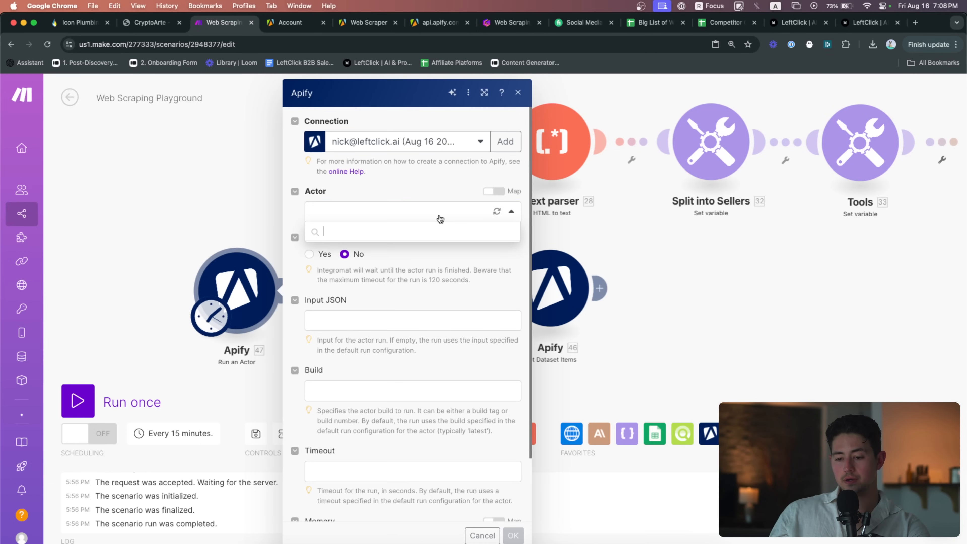
{"action": "left_click", "coordinate": [407, 329]}
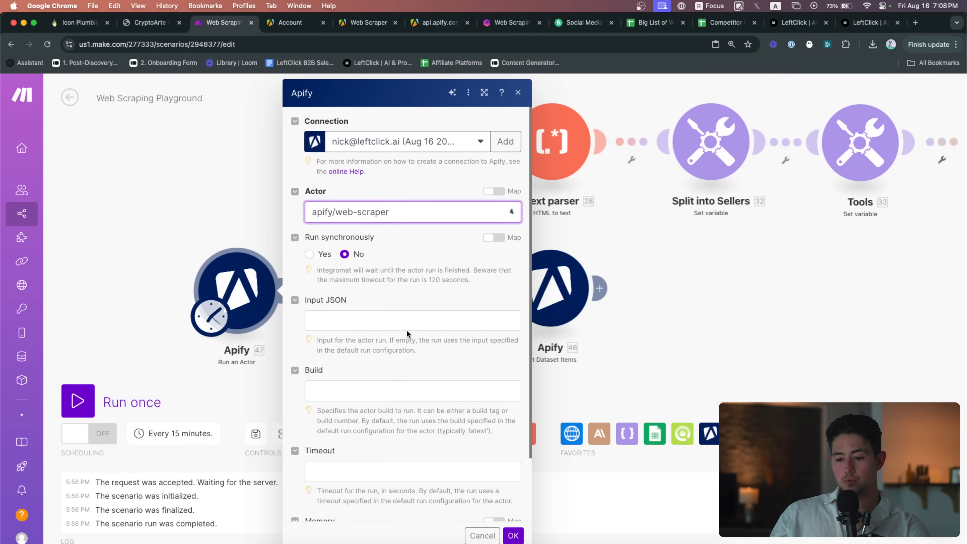
{"action": "scroll", "coordinate": [413, 301], "scroll_direction": "down", "scroll_amount": 2}
{"action": "left_click", "coordinate": [379, 263]}
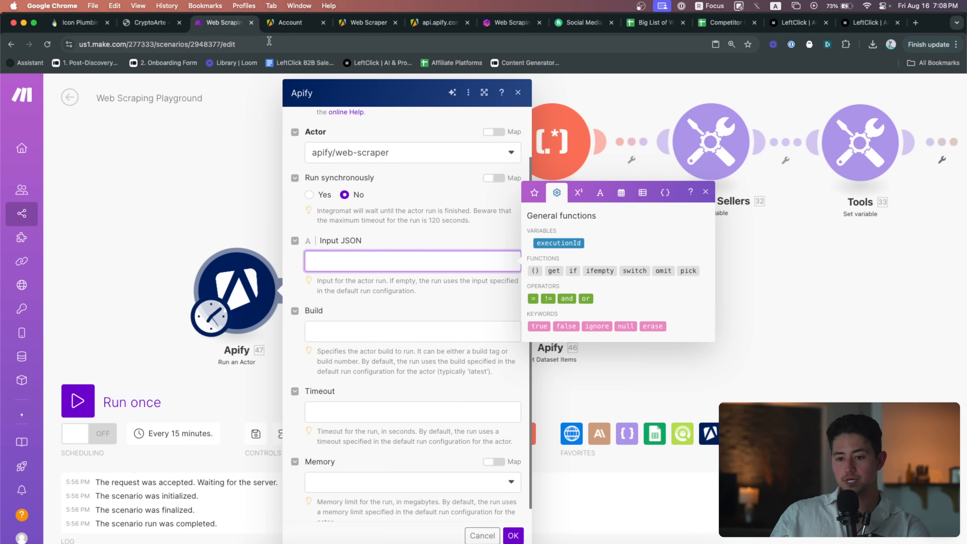
Copy the Web Scraper's JSON configuration from Apify into the module's Input JSON field
{"action": "left_click", "coordinate": [307, 26]}
{"action": "key", "text": "ctrl+Tab"}
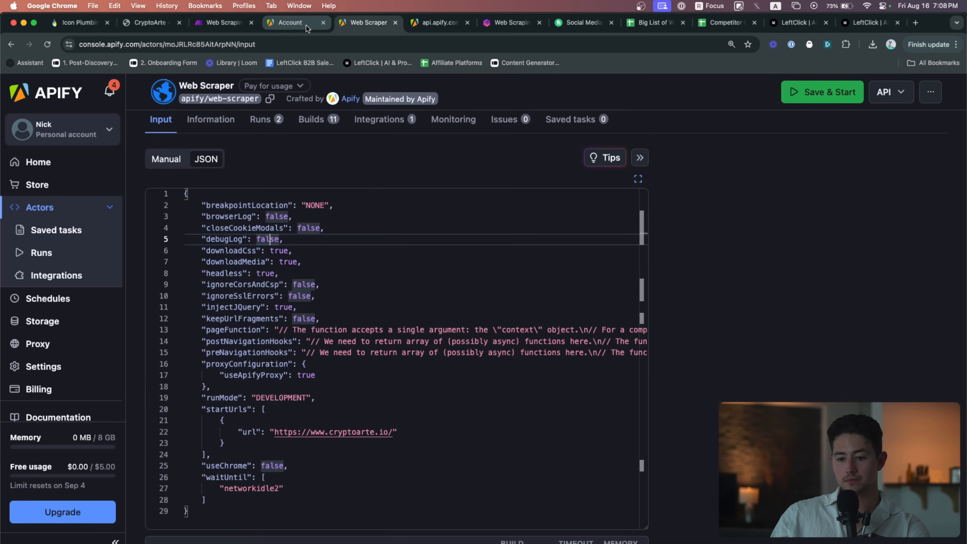
{"action": "left_click", "coordinate": [441, 23]}
{"action": "left_click", "coordinate": [358, 25]}
{"action": "left_click_drag", "start_coordinate": [358, 25], "coordinate": [287, 24]}
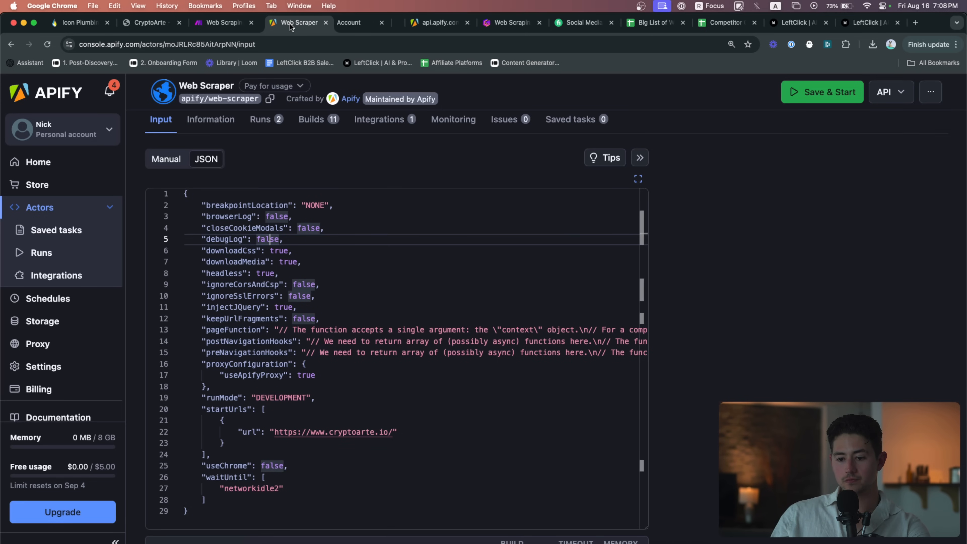
{"action": "left_click", "coordinate": [365, 241]}
{"action": "key", "text": "super+a"}
{"action": "key", "text": "super+c"}
{"action": "key", "text": "ctrl+shift+Tab"}
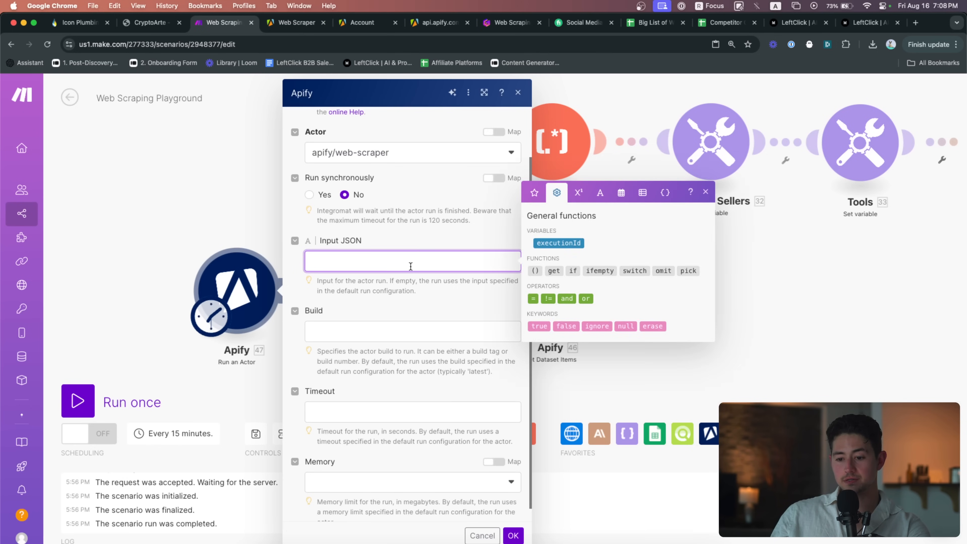
{"action": "key", "text": "super+v"}
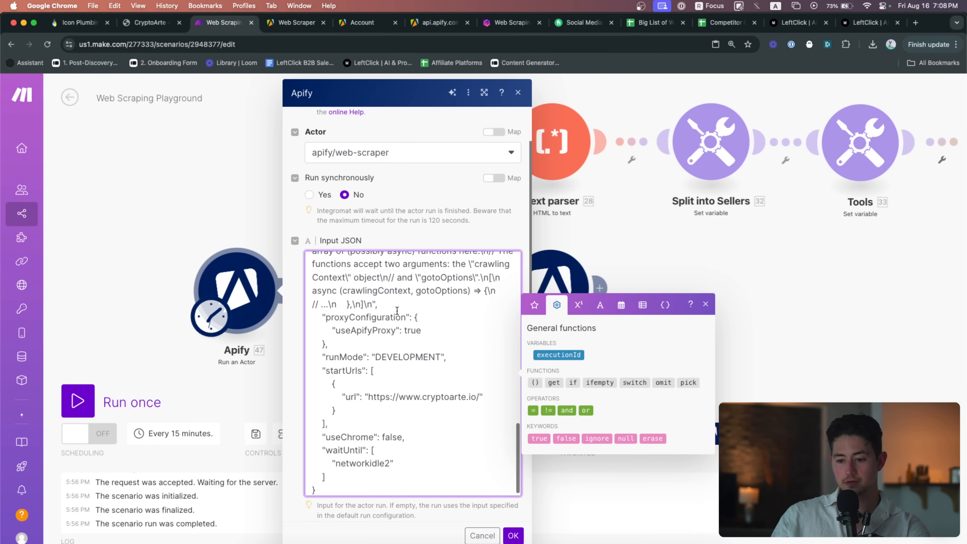
{"action": "scroll", "coordinate": [397, 310], "scroll_direction": "up", "scroll_amount": 15}
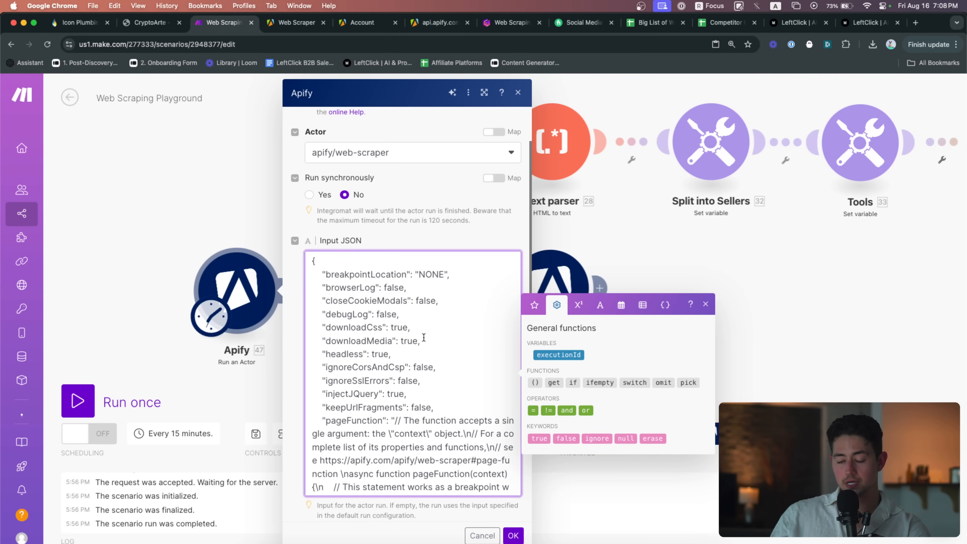
{"action": "scroll", "coordinate": [390, 308], "scroll_direction": "down", "scroll_amount": 10}
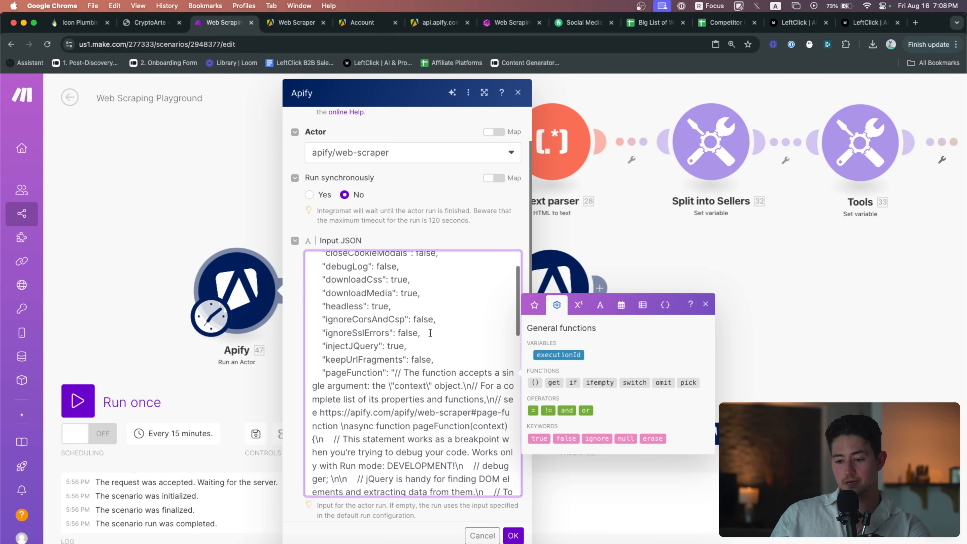
{"action": "scroll", "coordinate": [430, 332], "scroll_direction": "down", "scroll_amount": 4}
{"action": "scroll", "coordinate": [426, 343], "scroll_direction": "up", "scroll_amount": 12}
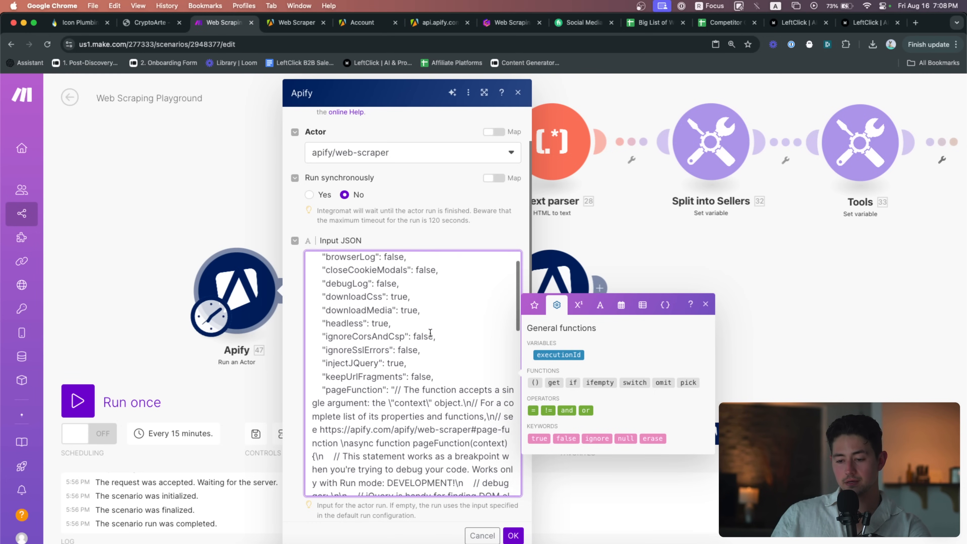
{"action": "key", "text": "super+t"}
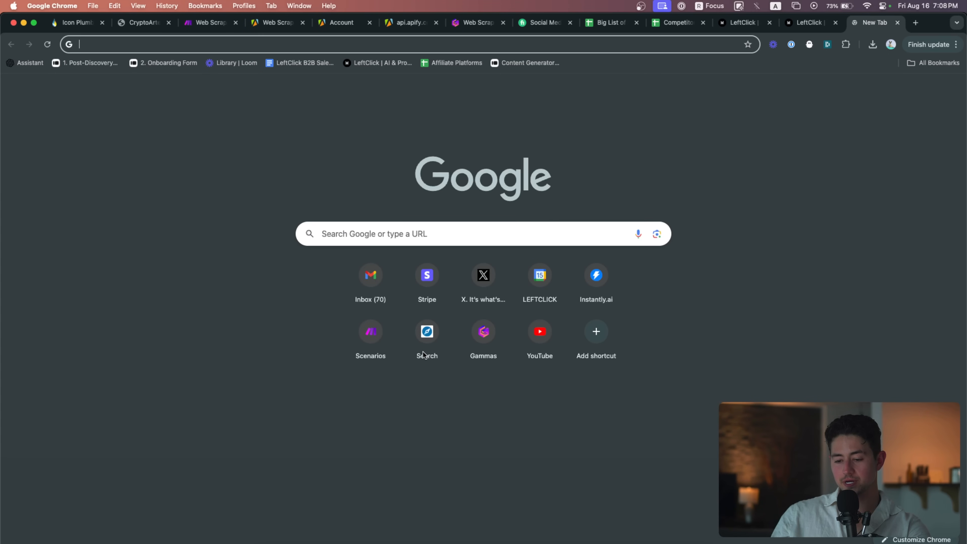
Paste the scraper config into the JSON formatter site, beautify it, and inspect the pageFunction line
{"action": "type", "text": "jsonf"}
{"action": "key", "text": "Return"}
{"action": "key", "text": "super+a"}
{"action": "key", "text": "super+v"}
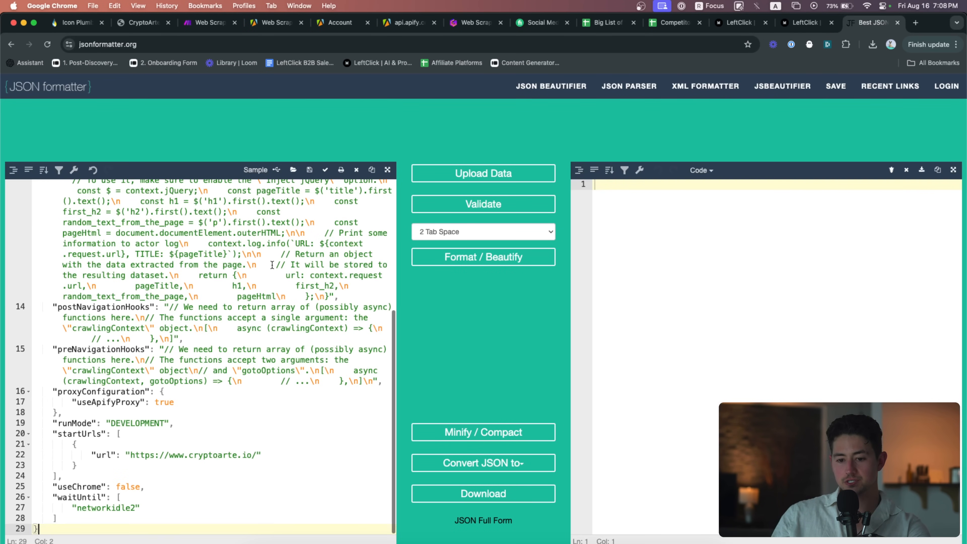
{"action": "left_click", "coordinate": [477, 254]}
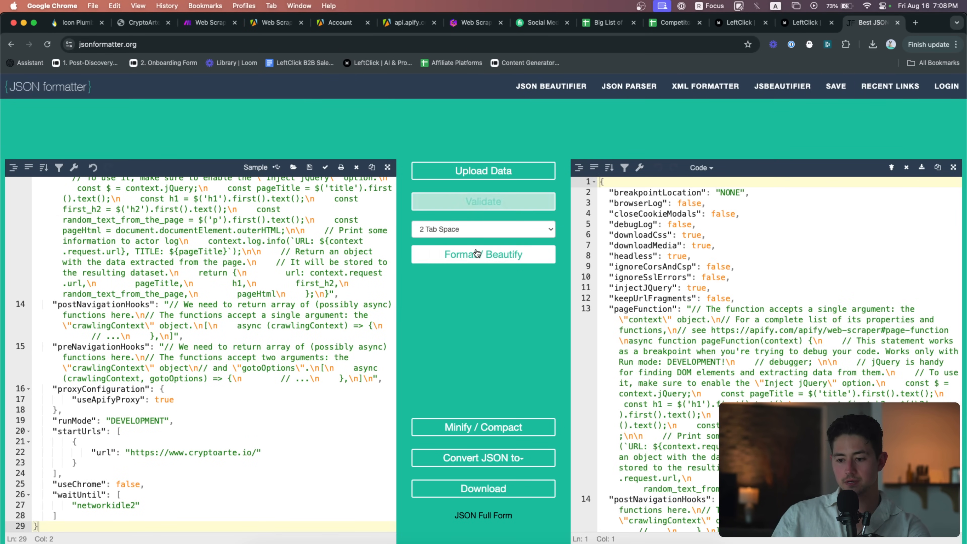
{"action": "left_click", "coordinate": [697, 309]}
{"action": "scroll", "coordinate": [731, 331], "scroll_direction": "down", "scroll_amount": 3}
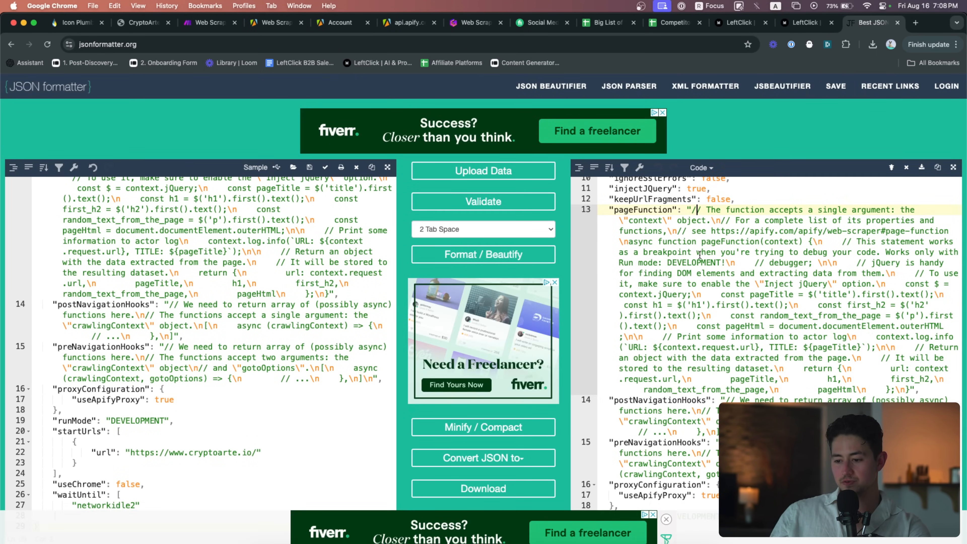
{"action": "left_click", "coordinate": [205, 25]}
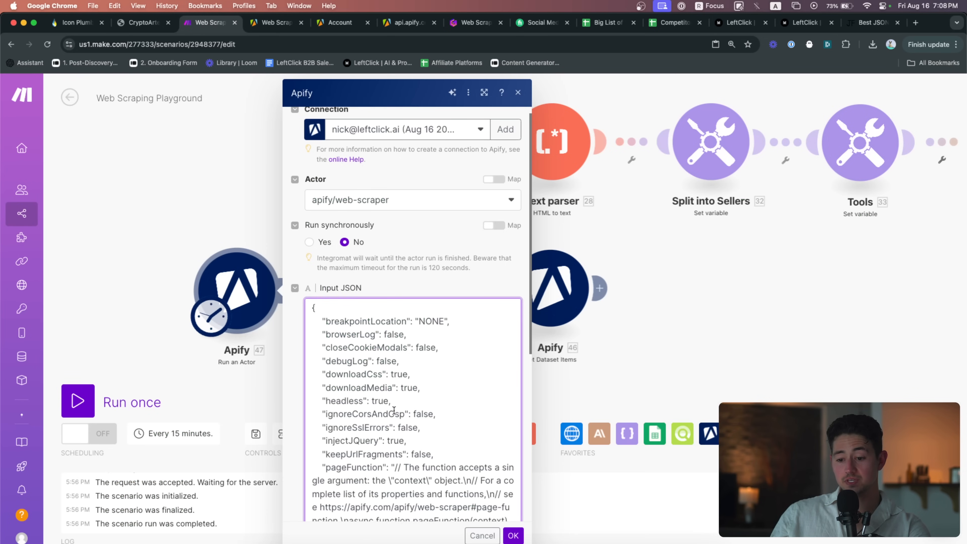
{"action": "scroll", "coordinate": [419, 380], "scroll_direction": "down", "scroll_amount": 5}
{"action": "scroll", "coordinate": [419, 381], "scroll_direction": "up", "scroll_amount": 5}
{"action": "left_click", "coordinate": [433, 373]}
{"action": "key", "text": "super+f"}
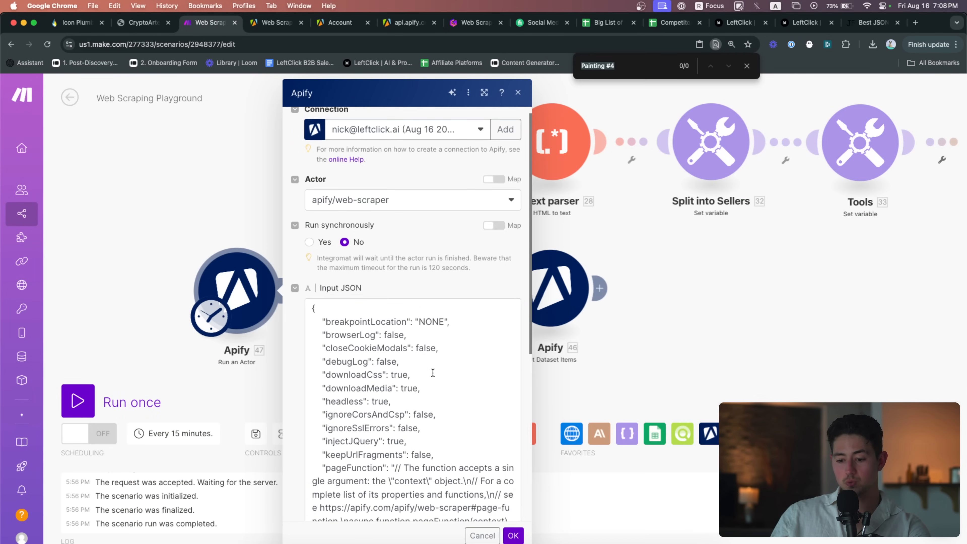
{"action": "type", "text": "https://"}
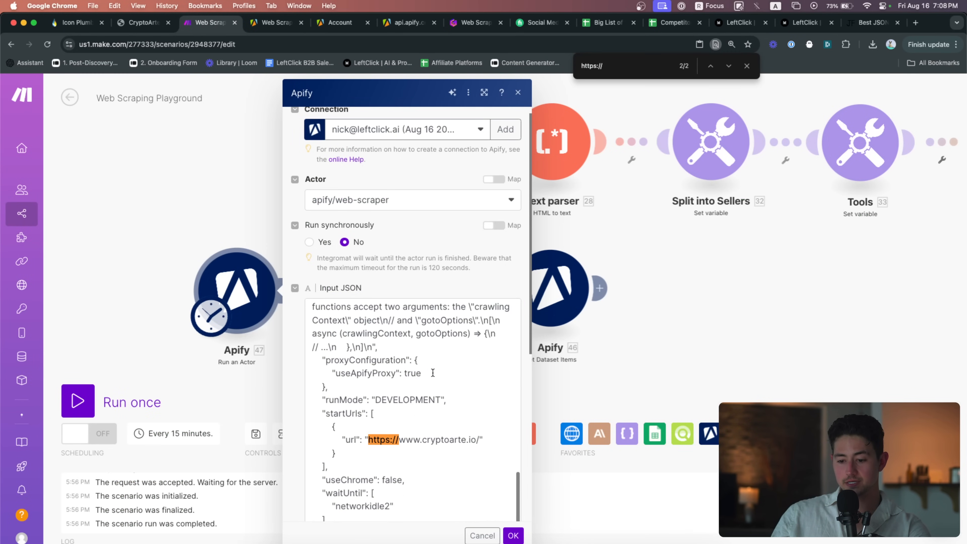
{"action": "left_click", "coordinate": [478, 442]}
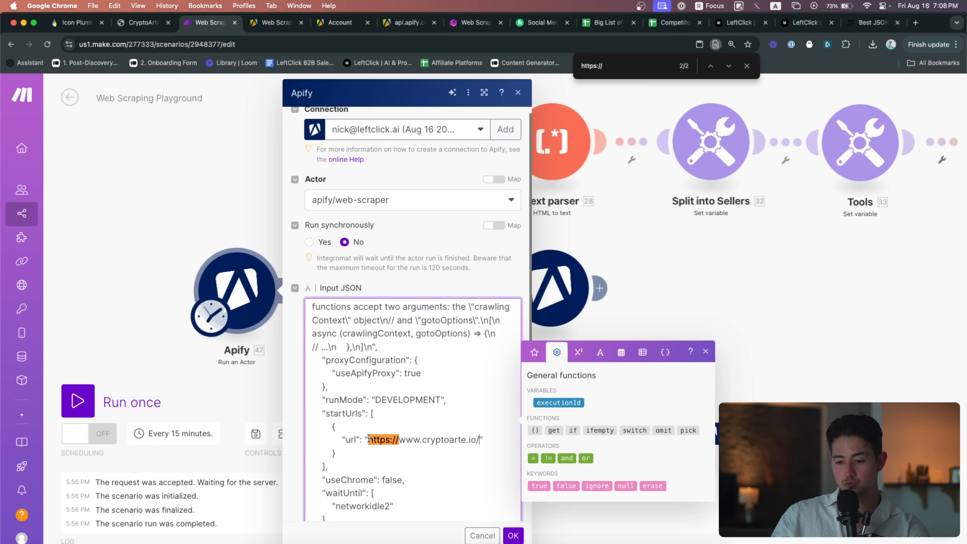
{"action": "left_click_drag", "start_coordinate": [368, 439], "coordinate": [473, 438]}
{"action": "scroll", "coordinate": [371, 400], "scroll_direction": "down", "scroll_amount": 2}
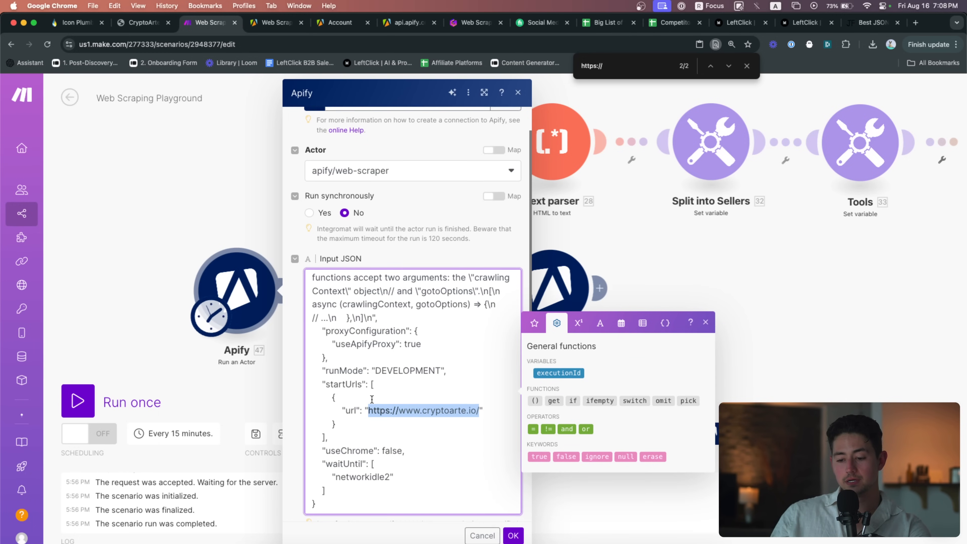
{"action": "left_click", "coordinate": [370, 385]}
{"action": "left_click", "coordinate": [325, 435], "text": "shift"}
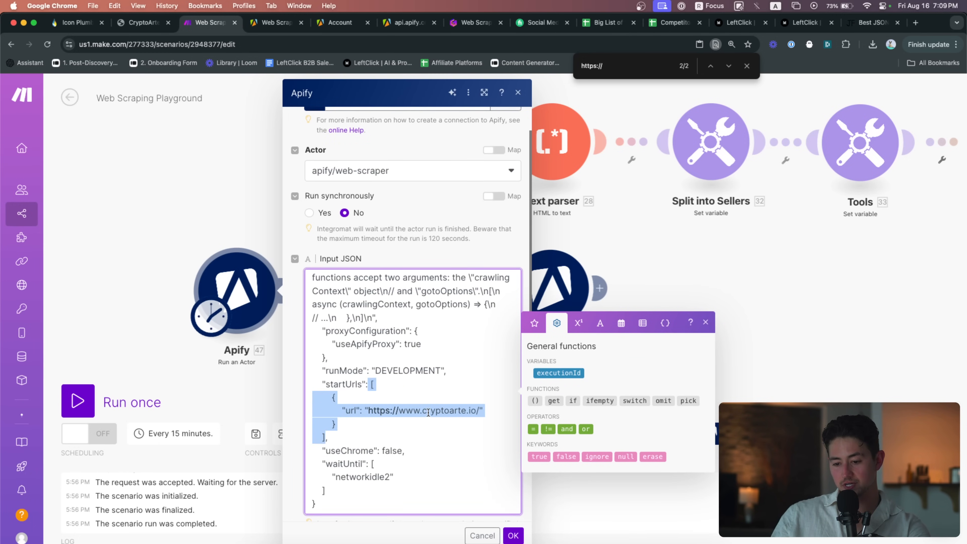
{"action": "left_click", "coordinate": [517, 93]}
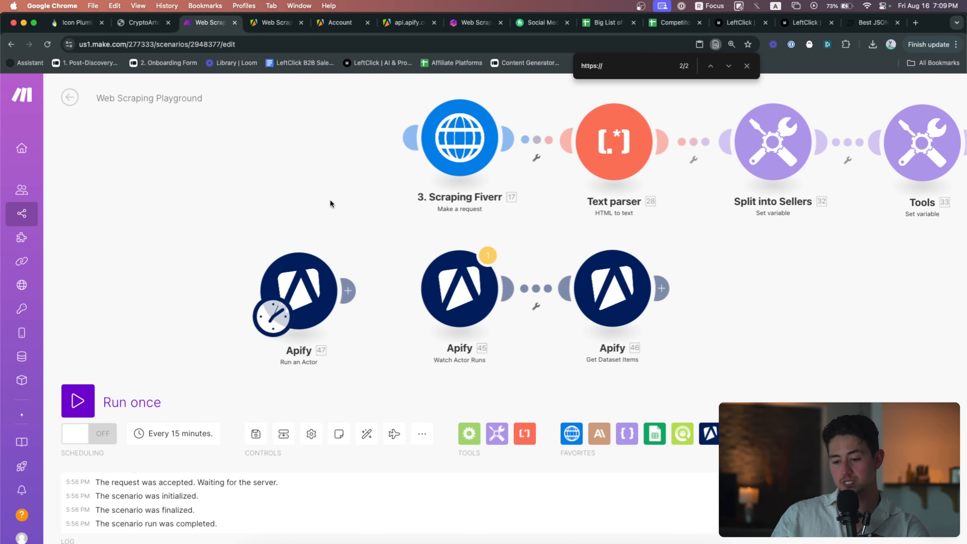
Delete Apify 47 and the empty module, run the scenario once, and go to the Web Scraper input
{"action": "left_click_drag", "start_coordinate": [228, 234], "coordinate": [316, 325]}
{"action": "key", "text": "Delete"}
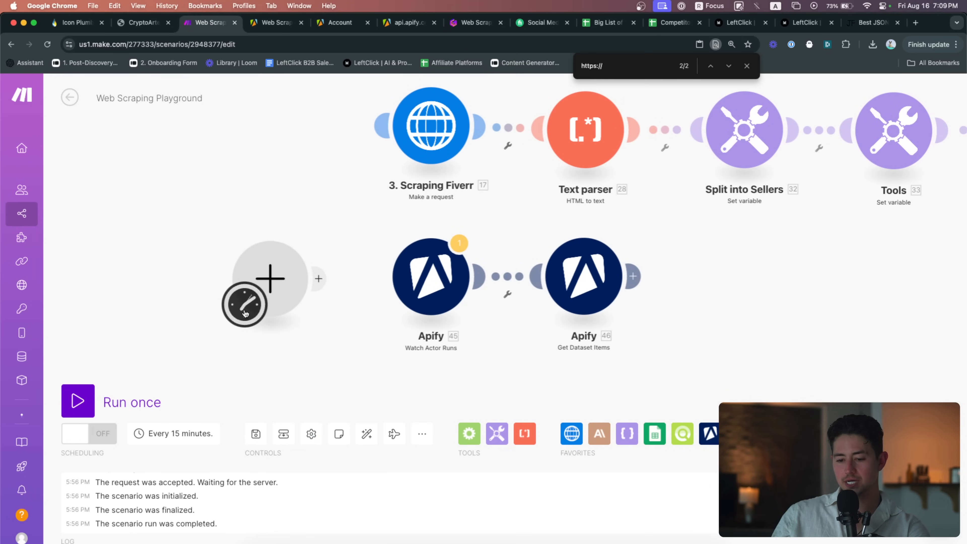
{"action": "left_click_drag", "start_coordinate": [246, 305], "coordinate": [424, 280]}
{"action": "left_click_drag", "start_coordinate": [229, 228], "coordinate": [343, 343]}
{"action": "key", "text": "Delete"}
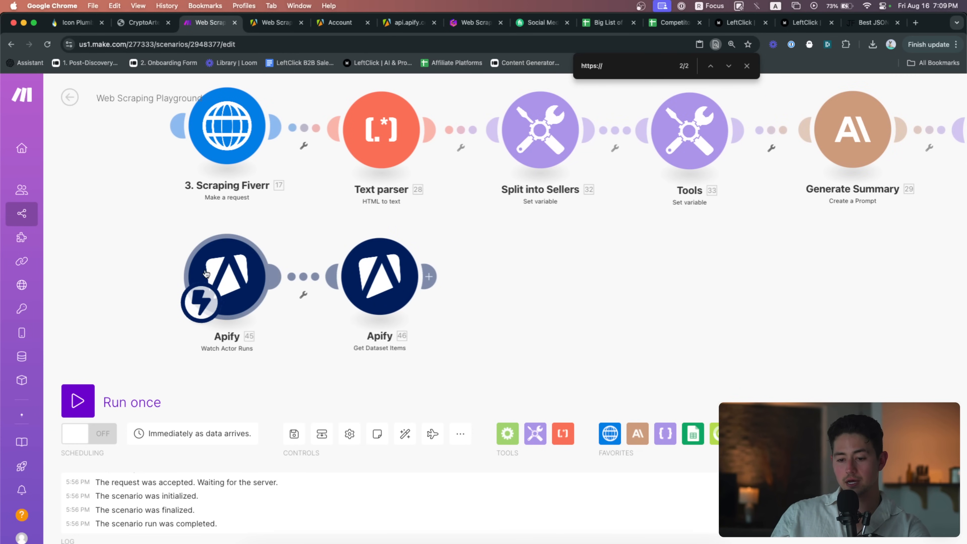
{"action": "left_click", "coordinate": [86, 402]}
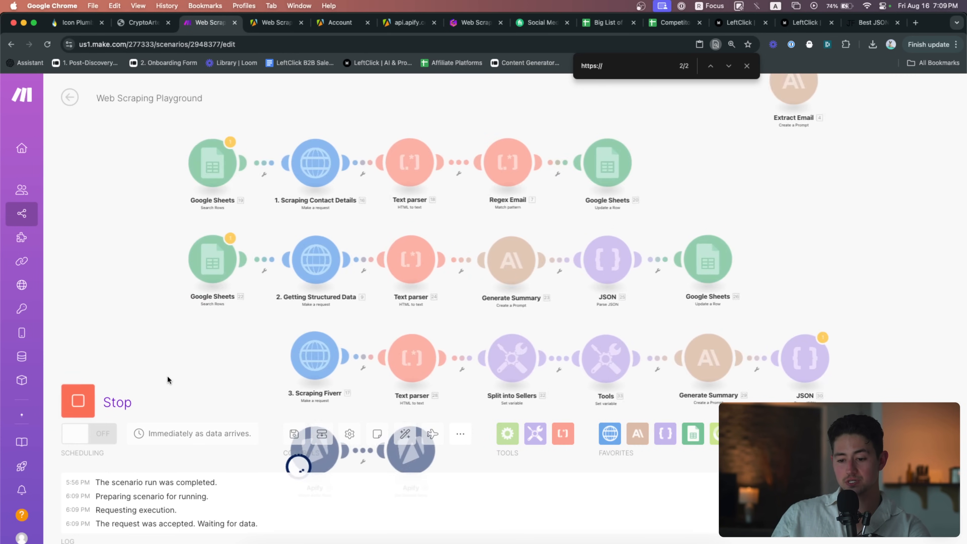
{"action": "key", "text": "ctrl+Tab"}
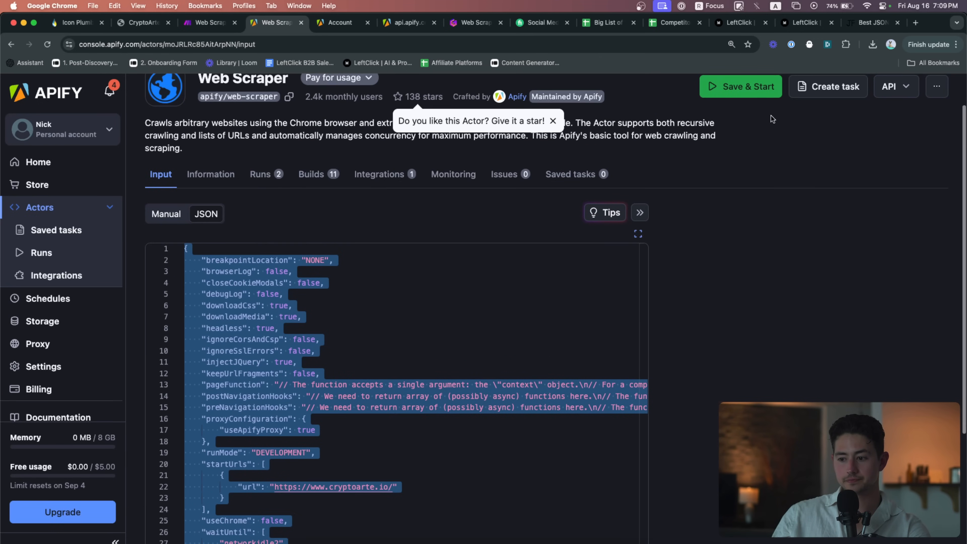
Save and start the Web Scraper run, check its CryptoArte output, and return to Make
{"action": "left_click", "coordinate": [761, 91]}
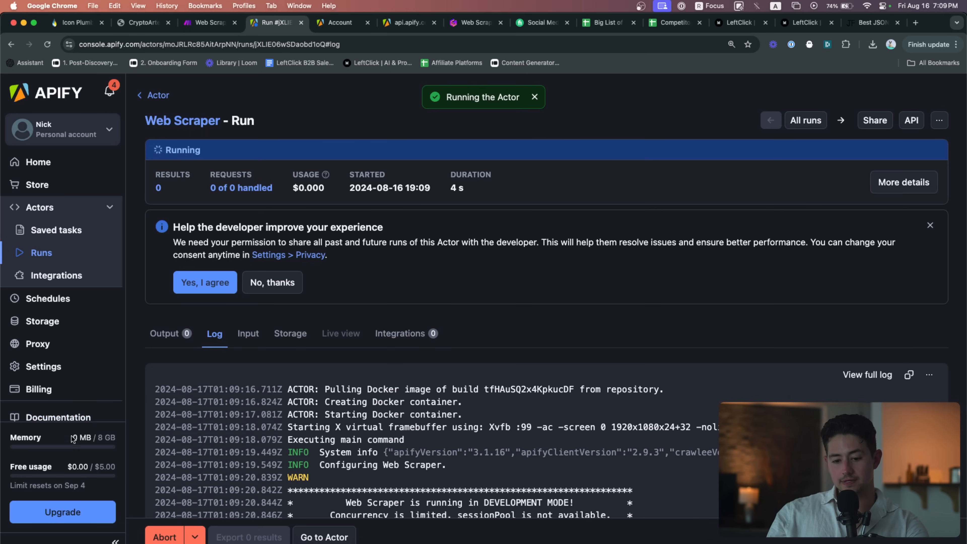
{"action": "scroll", "coordinate": [208, 352], "scroll_direction": "down", "scroll_amount": 5}
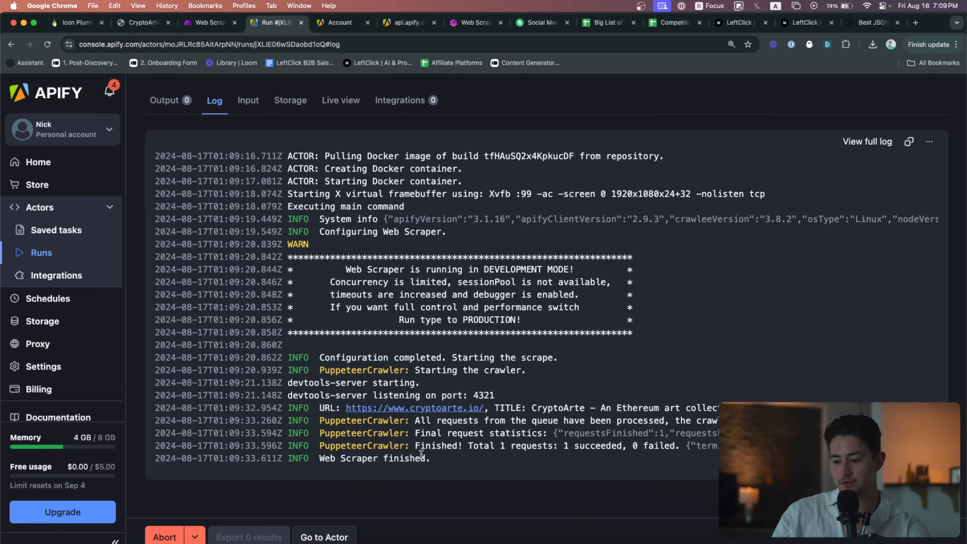
{"action": "left_click", "coordinate": [182, 101]}
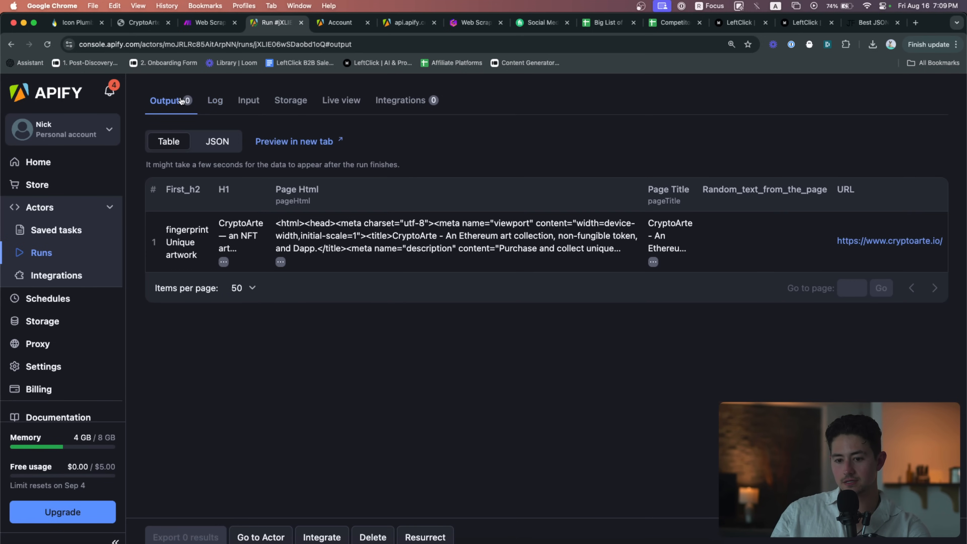
{"action": "key", "text": "ctrl+shift+Tab"}
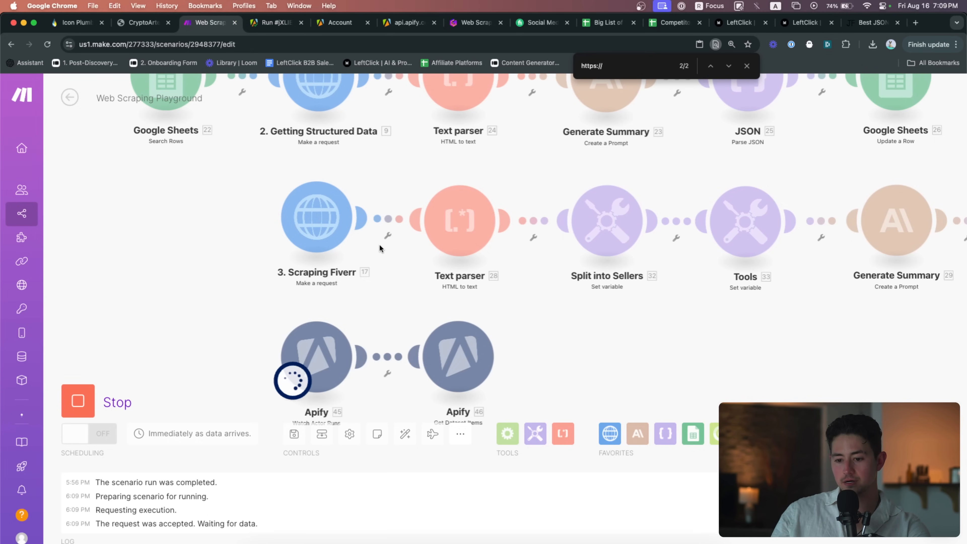
Check the Watch Actor Runs output after centering the canvas on the Apify modules
{"action": "scroll", "coordinate": [398, 225], "scroll_direction": "down", "scroll_amount": 3}
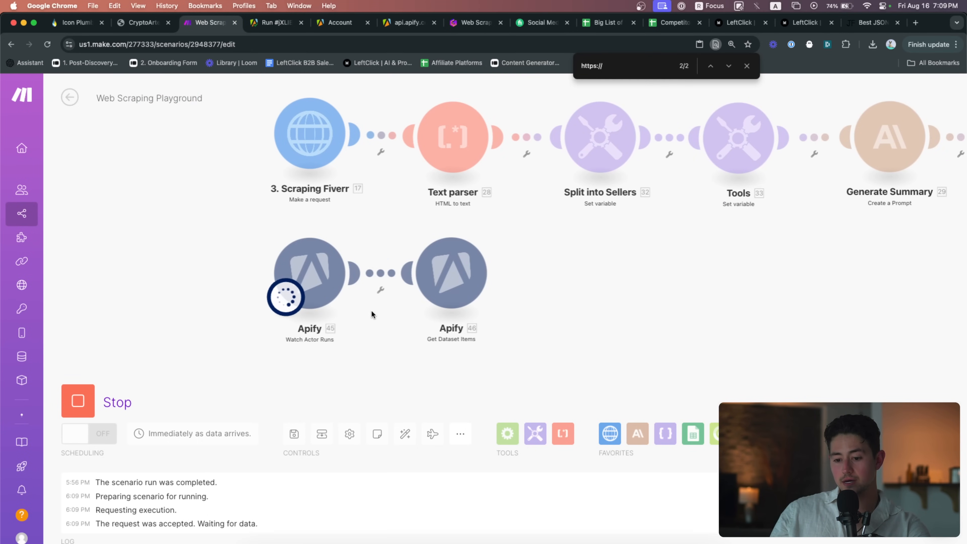
{"action": "scroll", "coordinate": [371, 313], "scroll_direction": "up", "scroll_amount": 3}
{"action": "scroll", "coordinate": [371, 310], "scroll_direction": "right", "scroll_amount": 2}
{"action": "left_click_drag", "start_coordinate": [283, 321], "coordinate": [307, 324]}
{"action": "left_click", "coordinate": [249, 197]}
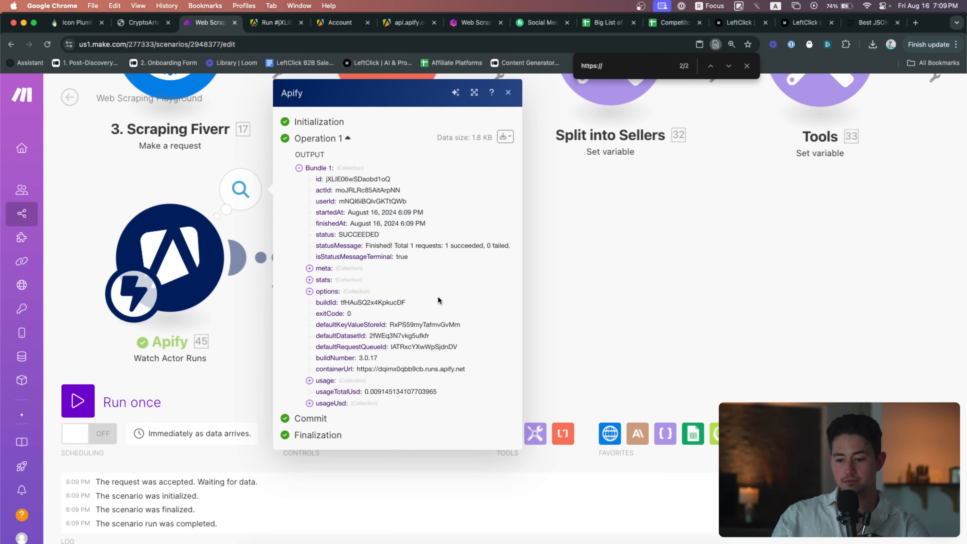
{"action": "key", "text": "Escape"}
Inspect the Get Dataset Items output and expand its CryptoArte pageHtml value
{"action": "left_click", "coordinate": [452, 190]}
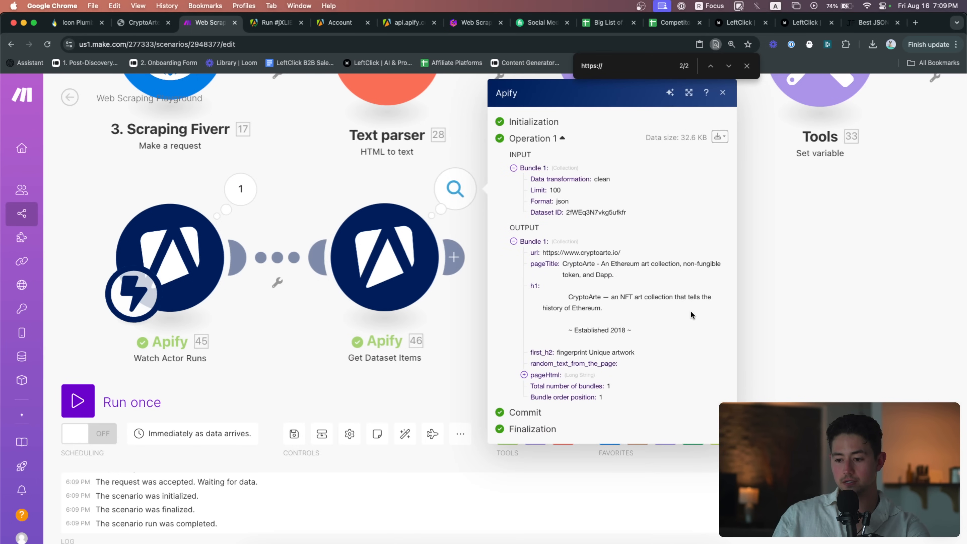
{"action": "scroll", "coordinate": [690, 310], "scroll_direction": "up", "scroll_amount": 5}
{"action": "left_click", "coordinate": [419, 427]}
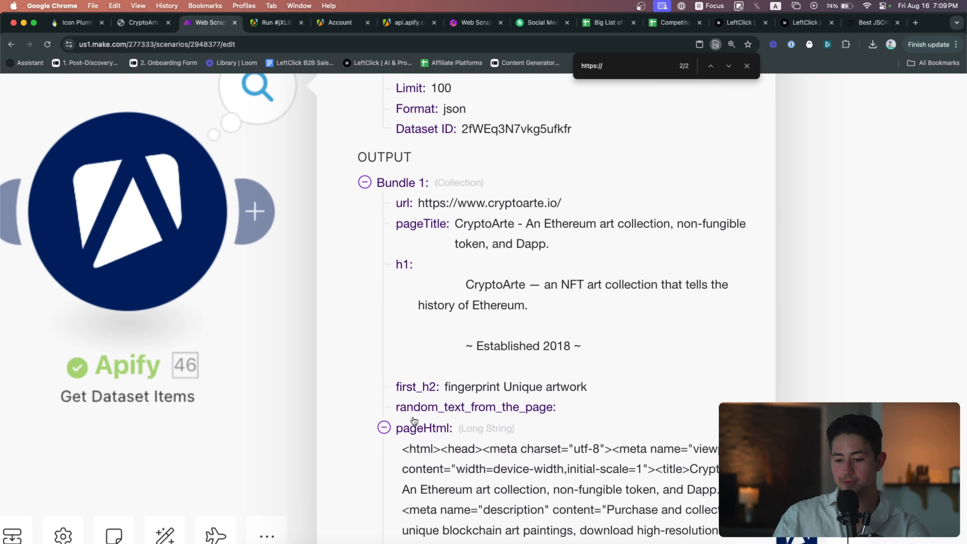
{"action": "scroll", "coordinate": [457, 423], "scroll_direction": "down", "scroll_amount": 5}
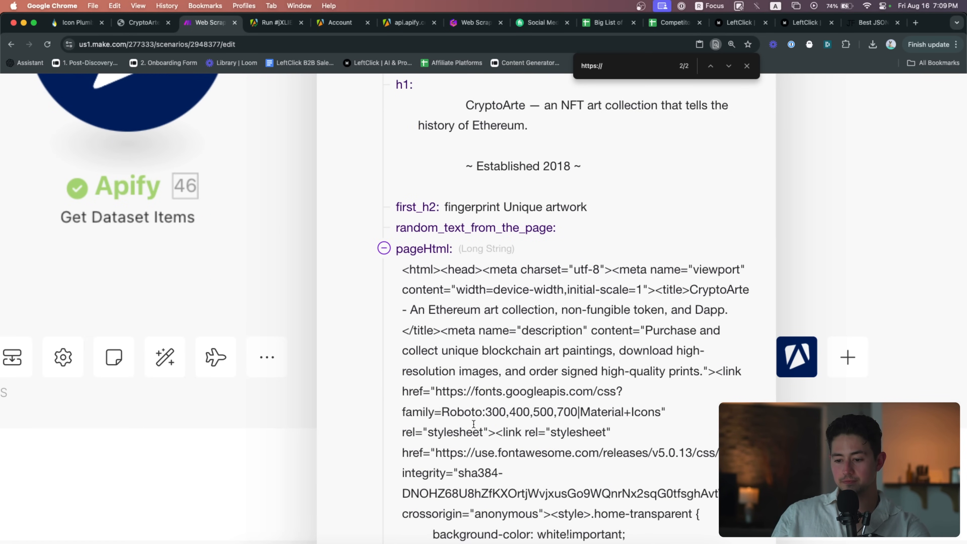
{"action": "scroll", "coordinate": [591, 414], "scroll_direction": "down", "scroll_amount": 5}
{"action": "left_click", "coordinate": [439, 366]}
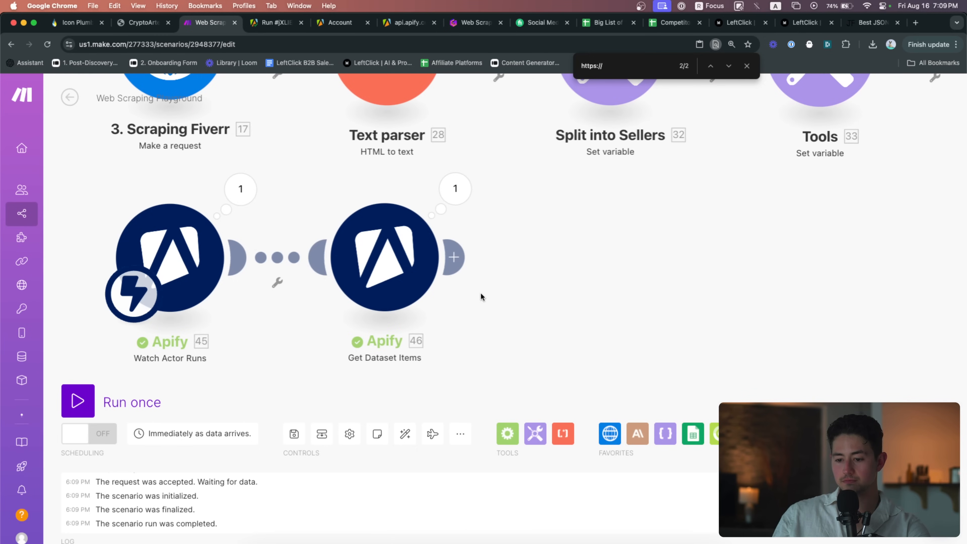
Pan the canvas to bring the bottom Apify row into view
{"action": "scroll", "coordinate": [469, 363], "scroll_direction": "up", "scroll_amount": 5}
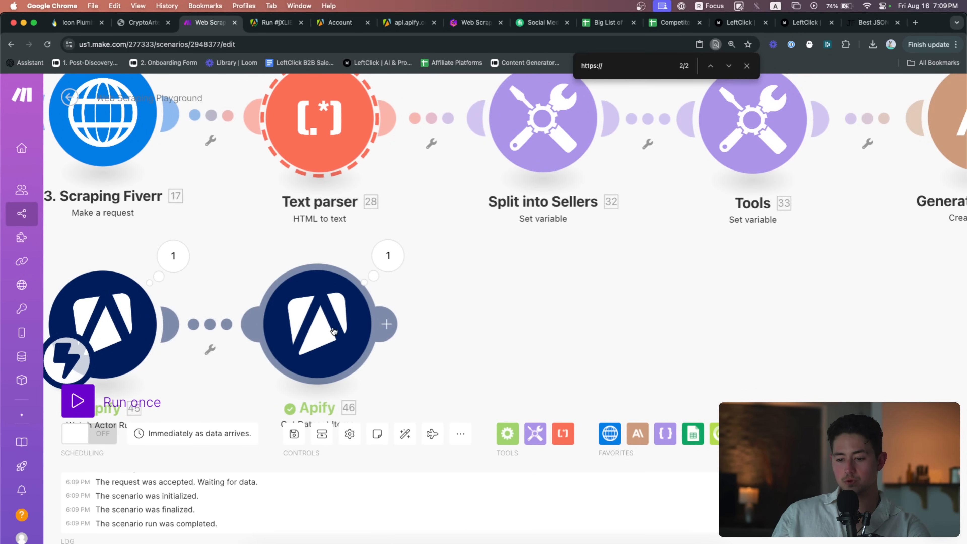
{"action": "scroll", "coordinate": [479, 337], "scroll_direction": "down", "scroll_amount": 5}
{"action": "scroll", "coordinate": [480, 337], "scroll_direction": "down", "scroll_amount": 3}
{"action": "scroll", "coordinate": [471, 346], "scroll_direction": "up", "scroll_amount": 5}
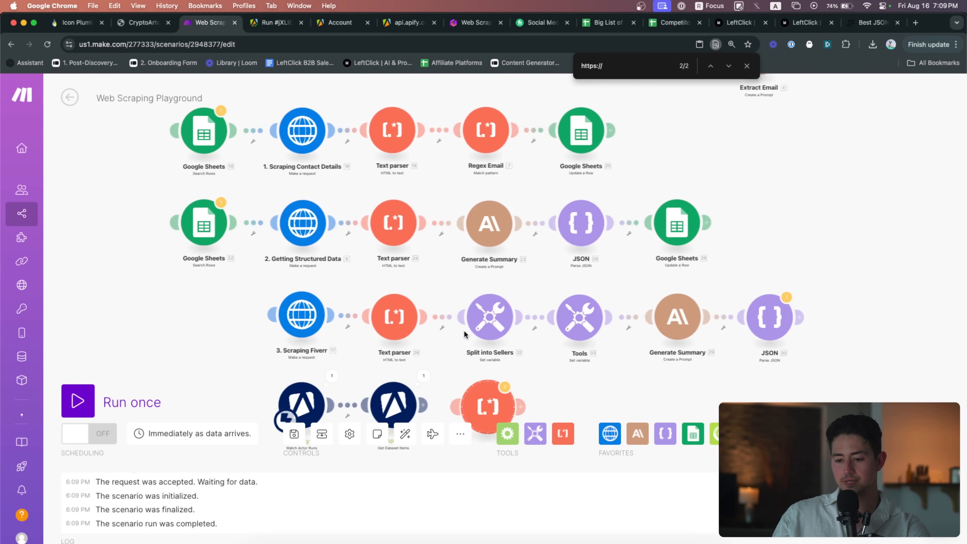
{"action": "left_click_drag", "start_coordinate": [476, 404], "coordinate": [474, 316]}
{"action": "scroll", "coordinate": [475, 320], "scroll_direction": "up", "scroll_amount": 5}
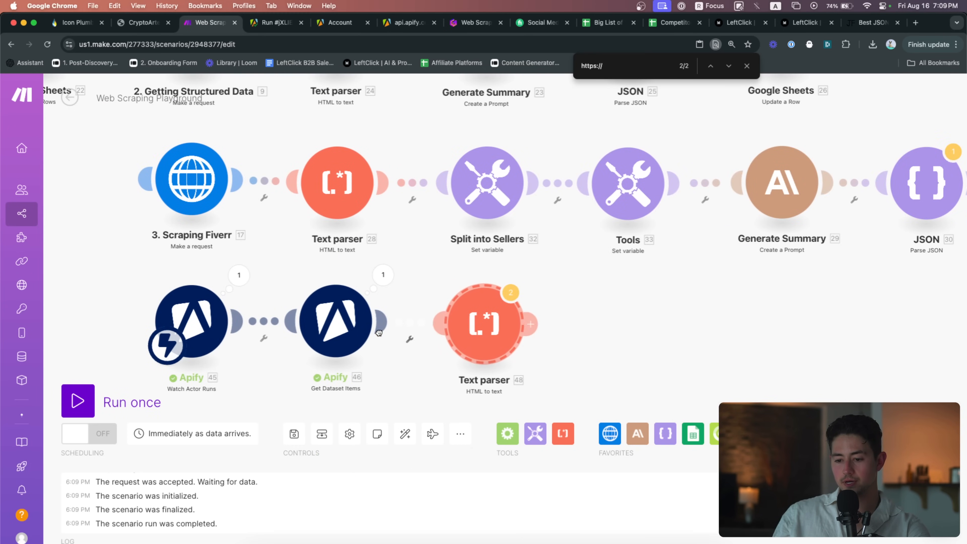
Map pageHtml into the Text parser's HTML field and copy the raw pageHtml text from the output
{"action": "left_click", "coordinate": [467, 334]}
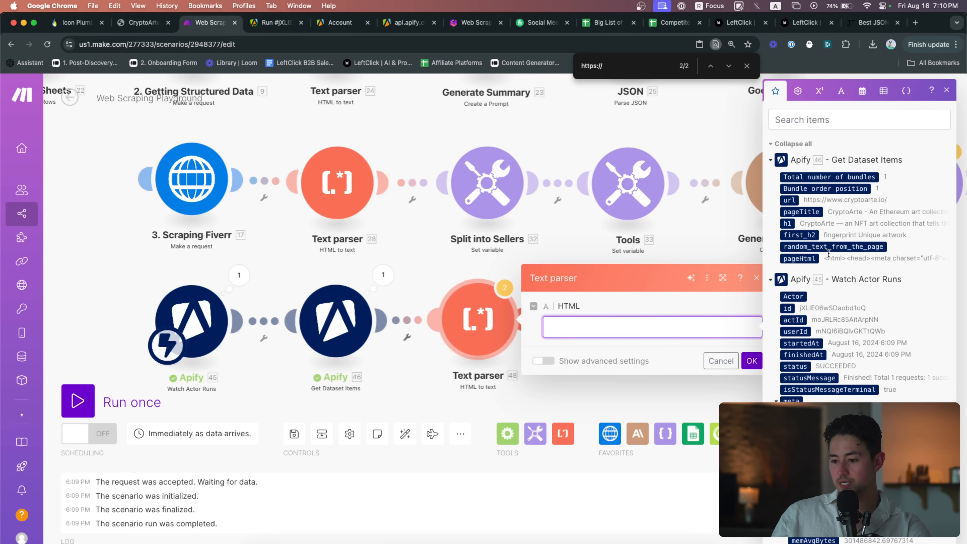
{"action": "left_click", "coordinate": [812, 259]}
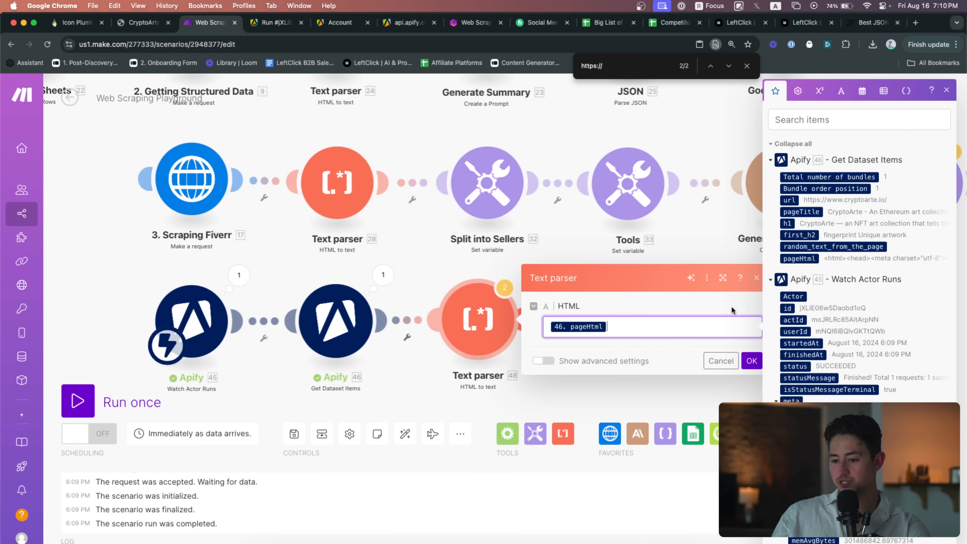
{"action": "left_click", "coordinate": [391, 276]}
{"action": "left_click", "coordinate": [460, 392]}
{"action": "scroll", "coordinate": [485, 352], "scroll_direction": "down", "scroll_amount": 10}
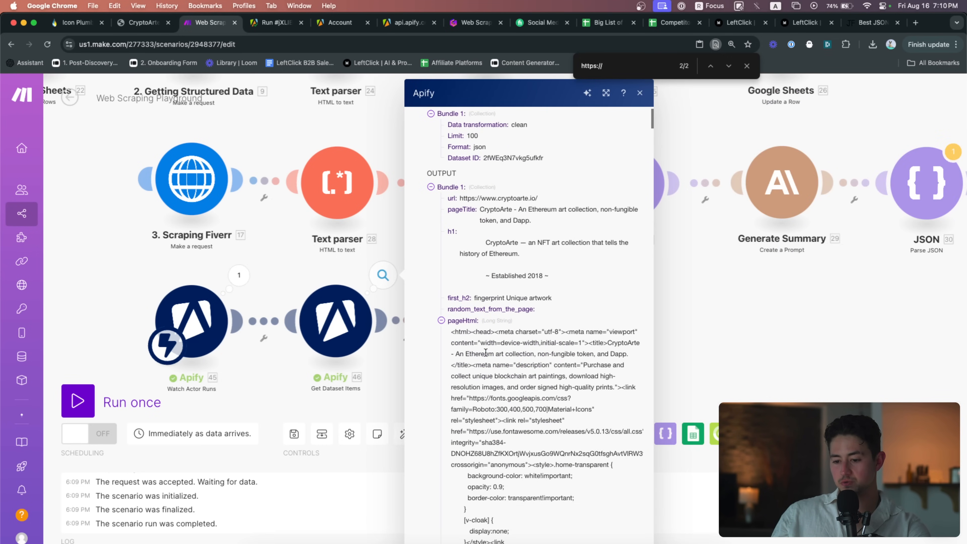
{"action": "scroll", "coordinate": [486, 353], "scroll_direction": "down", "scroll_amount": 5}
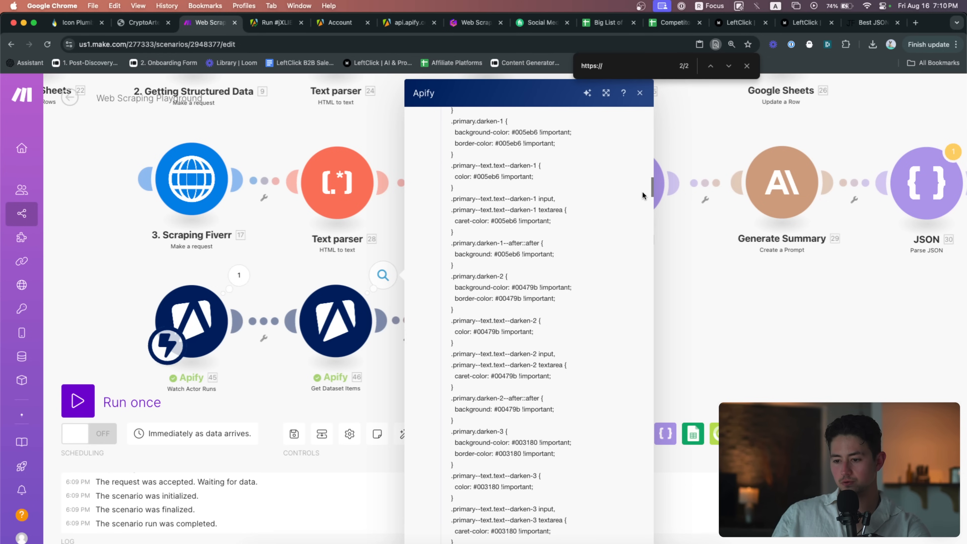
{"action": "scroll", "coordinate": [642, 193], "scroll_direction": "down", "scroll_amount": 20}
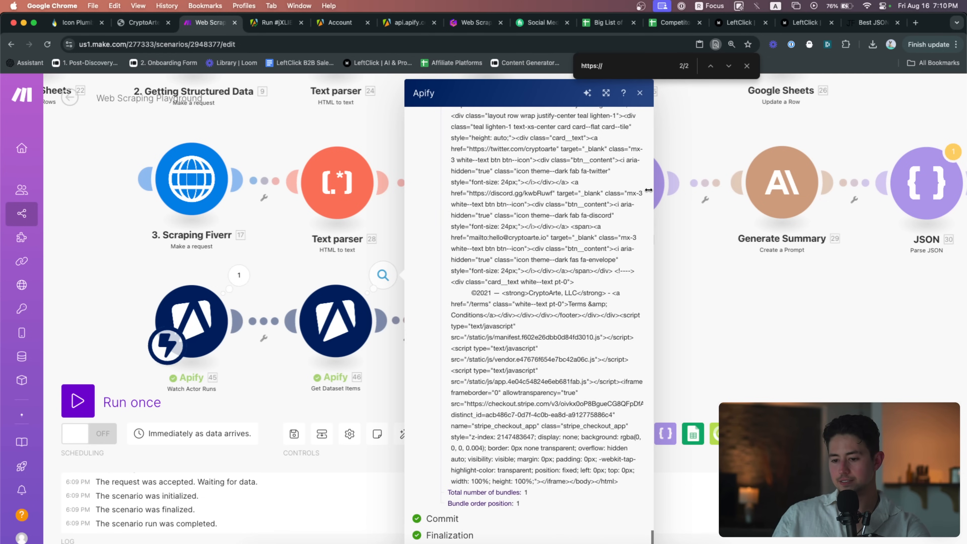
{"action": "left_click_drag", "start_coordinate": [617, 481], "coordinate": [447, 424]}
{"action": "key", "text": "super+c"}
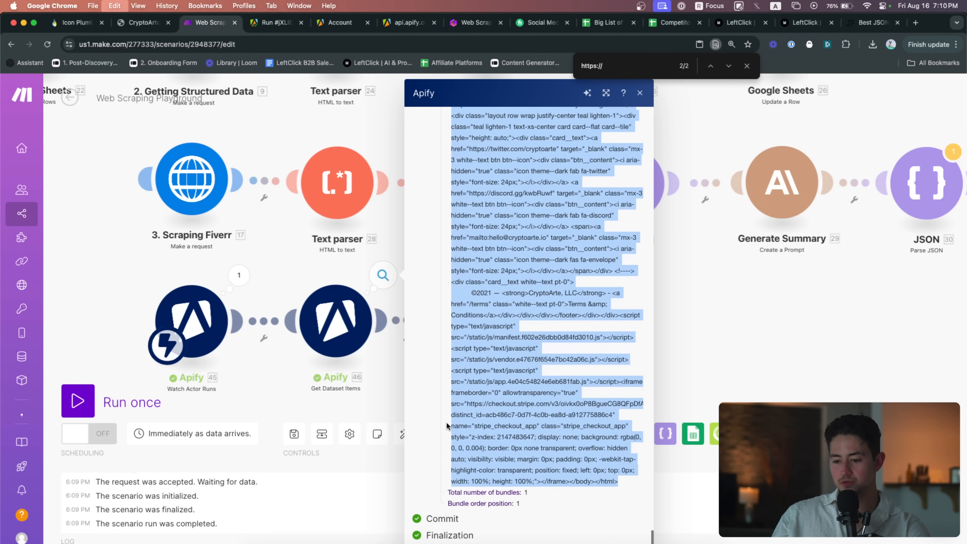
{"action": "left_click", "coordinate": [339, 395]}
{"action": "scroll", "coordinate": [339, 395], "scroll_direction": "down", "scroll_amount": 1}
Try the raw HTML in the Text parser, then restore the pageHtml mapping and save
{"action": "left_click", "coordinate": [442, 301]}
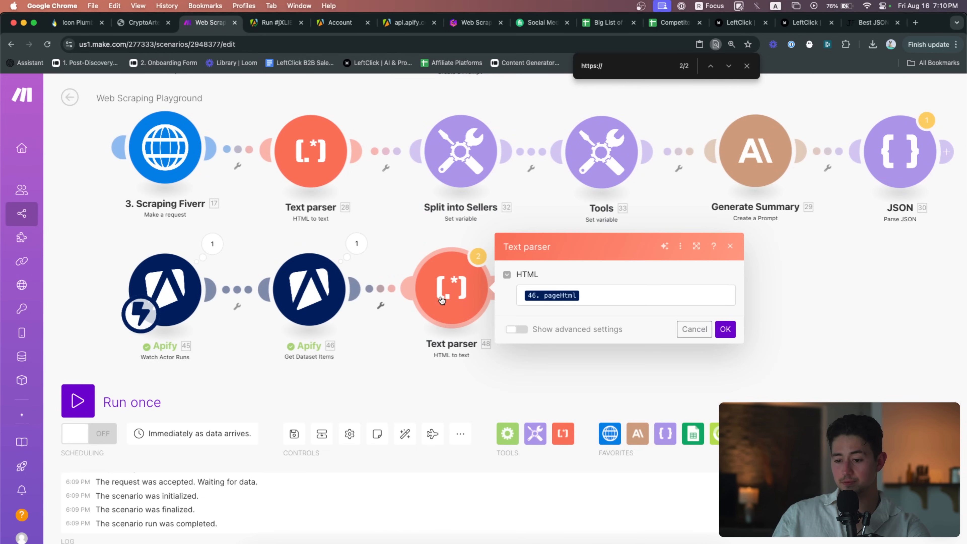
{"action": "left_click", "coordinate": [609, 295]}
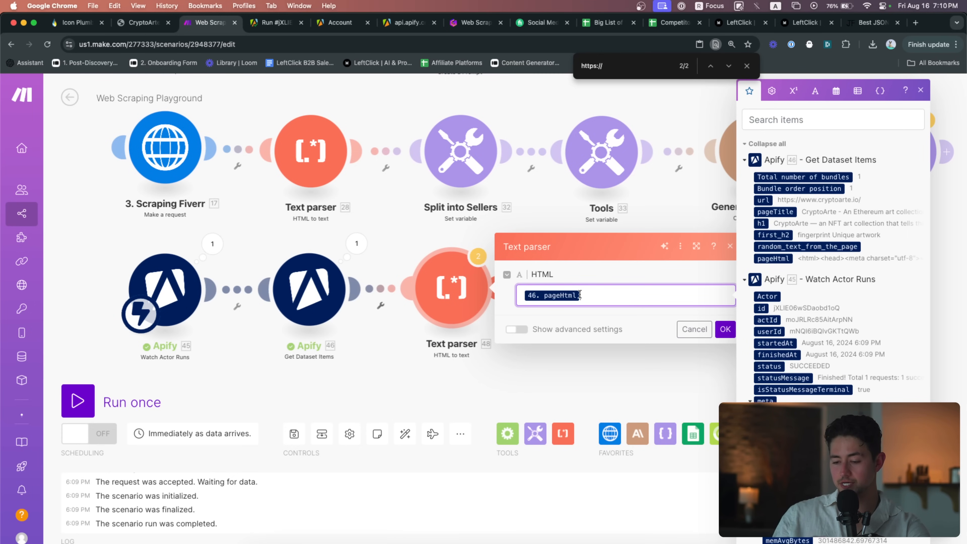
{"action": "key", "text": "BackSpace"}
{"action": "key", "text": "super+v"}
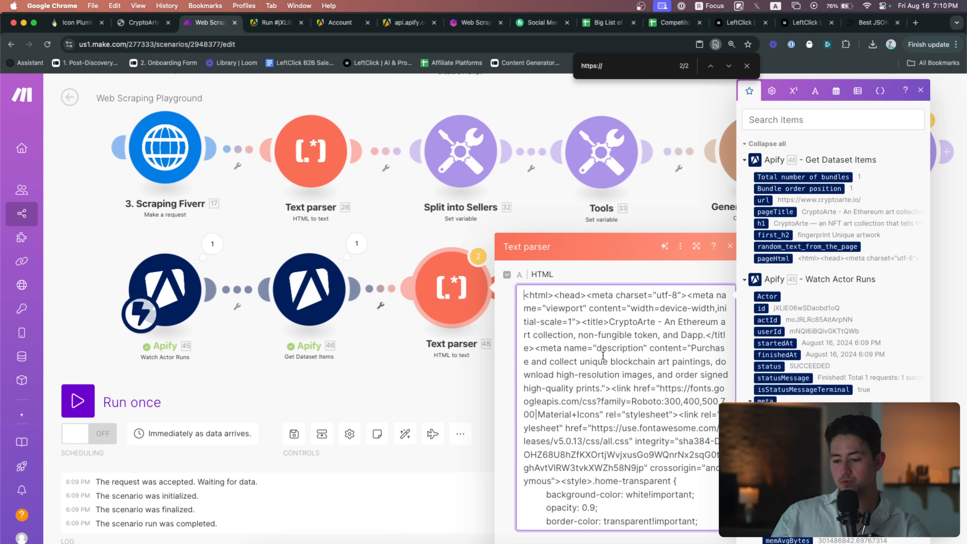
{"action": "key", "text": "super+z"}
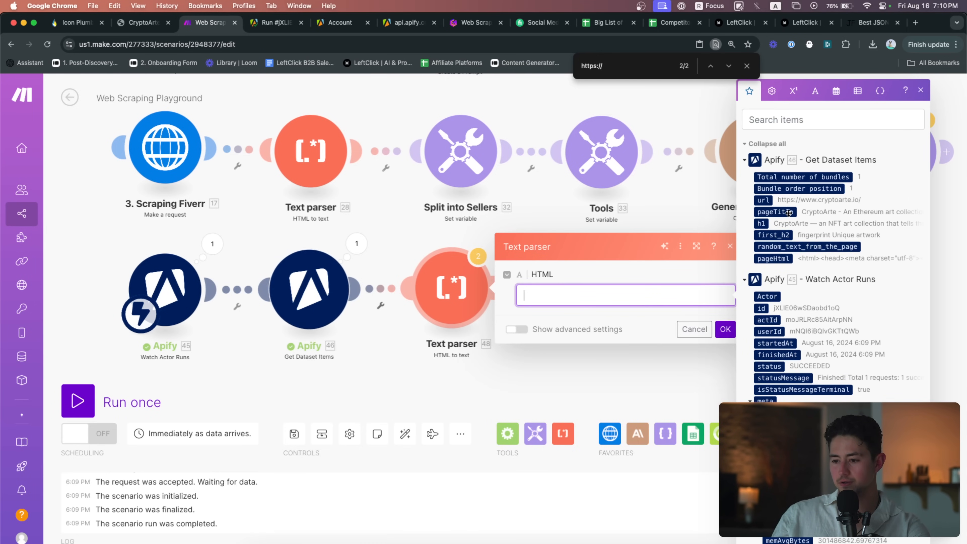
{"action": "left_click", "coordinate": [772, 258]}
{"action": "left_click", "coordinate": [724, 328]}
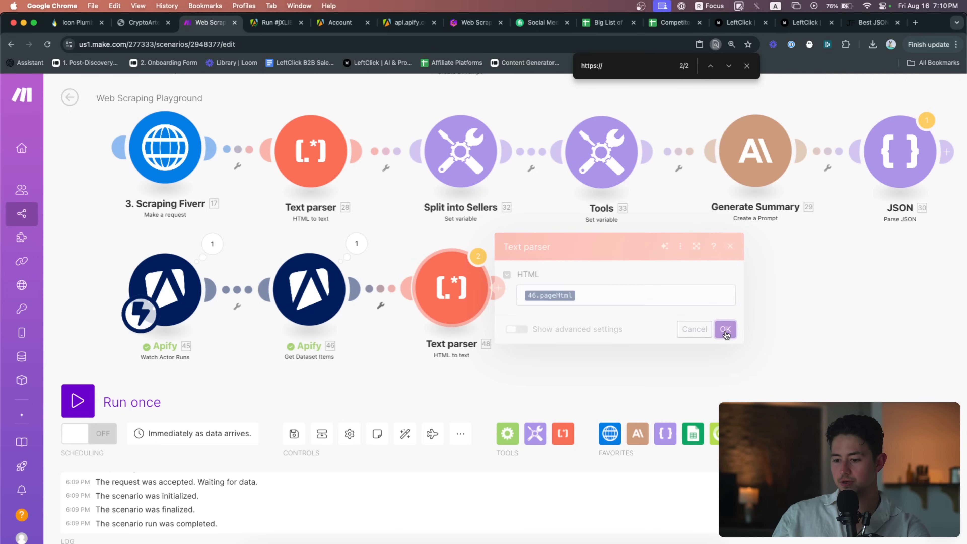
Replace Get Dataset Items' mapped Dataset ID with a fixed pasted dataset ID
{"action": "left_click", "coordinate": [472, 243]}
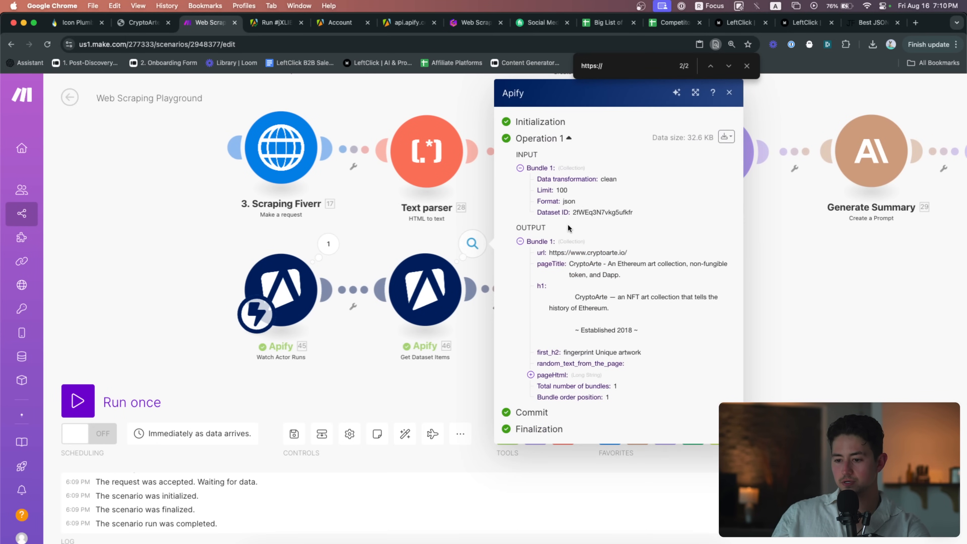
{"action": "left_click", "coordinate": [433, 237]}
{"action": "left_click", "coordinate": [424, 290]}
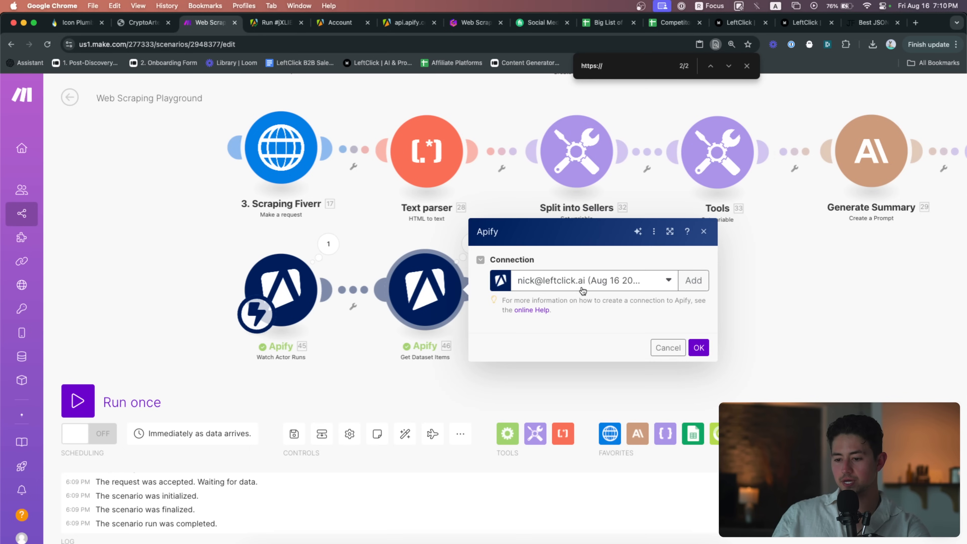
{"action": "left_click", "coordinate": [600, 214]}
{"action": "key", "text": "BackSpace"}
{"action": "key", "text": "super+v"}
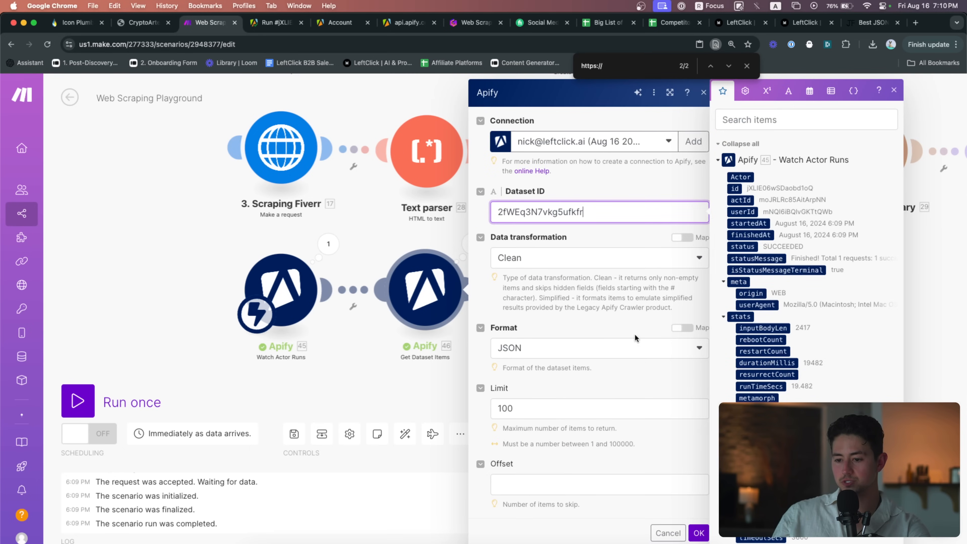
{"action": "left_click", "coordinate": [704, 524]}
Unlink Watch Actor Runs from Get Dataset Items and run the scenario once
{"action": "right_click", "coordinate": [352, 305]}
{"action": "left_click", "coordinate": [395, 322]}
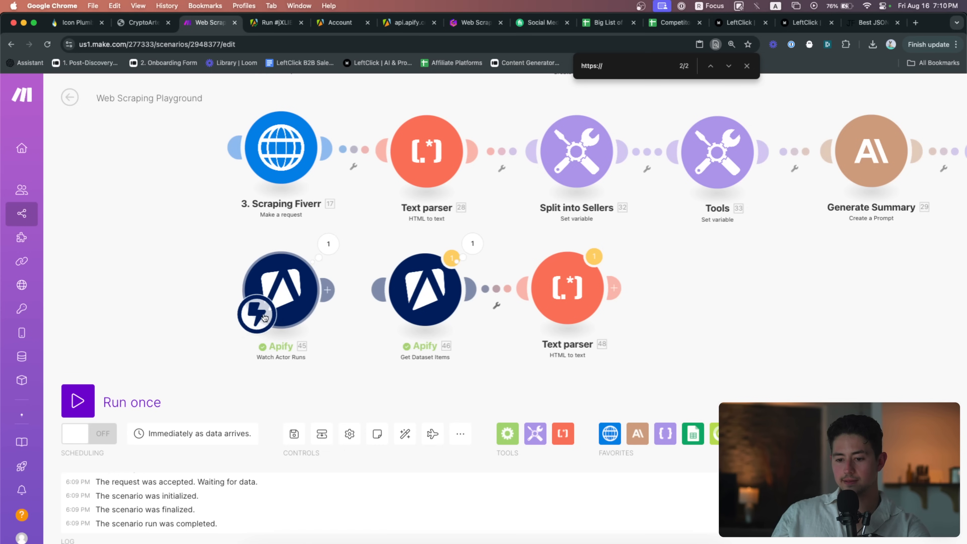
{"action": "left_click", "coordinate": [91, 402]}
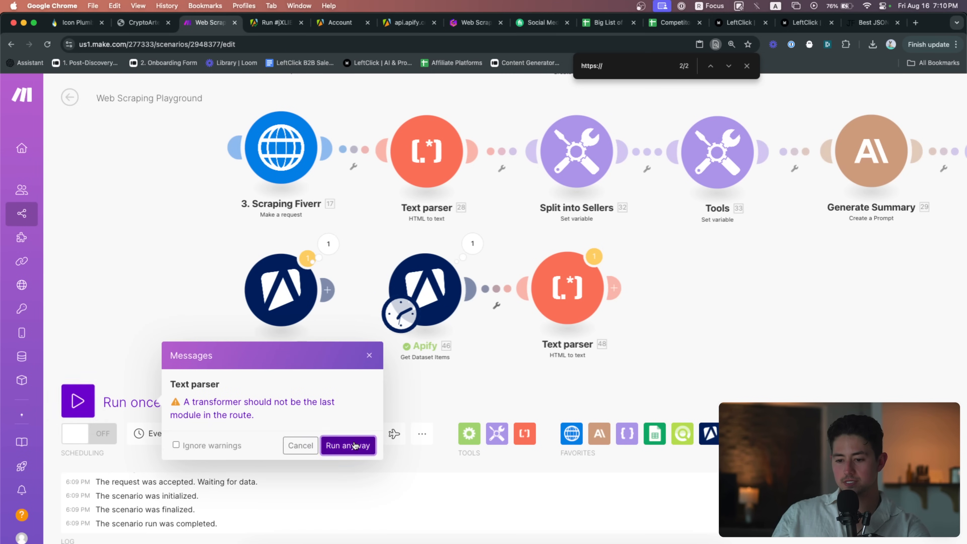
Run the scenario despite the last-module warning
{"action": "left_click", "coordinate": [355, 445]}
{"action": "scroll", "coordinate": [418, 404], "scroll_direction": "down", "scroll_amount": 5}
{"action": "left_click_drag", "start_coordinate": [449, 400], "coordinate": [373, 279]}
{"action": "scroll", "coordinate": [476, 345], "scroll_direction": "up", "scroll_amount": 3}
Expand and read through the Text parser's plain-text CryptoArte output, then close it
{"action": "left_click", "coordinate": [445, 304]}
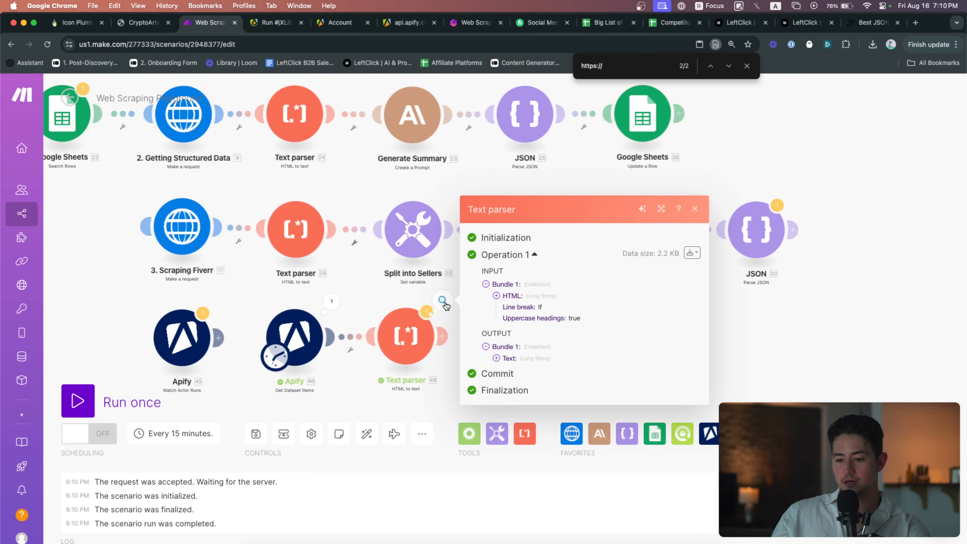
{"action": "left_click", "coordinate": [539, 358]}
{"action": "scroll", "coordinate": [586, 361], "scroll_direction": "down", "scroll_amount": 10}
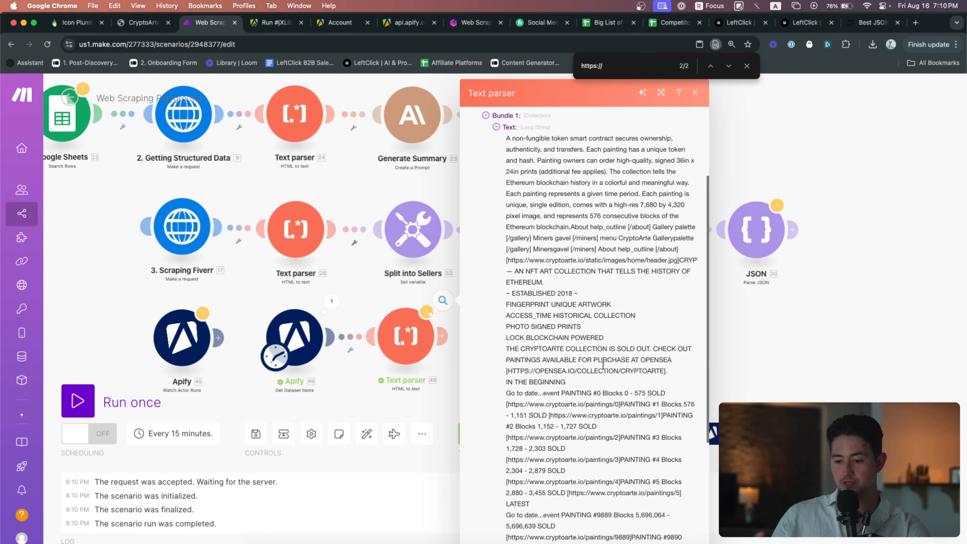
{"action": "scroll", "coordinate": [602, 366], "scroll_direction": "down", "scroll_amount": 1}
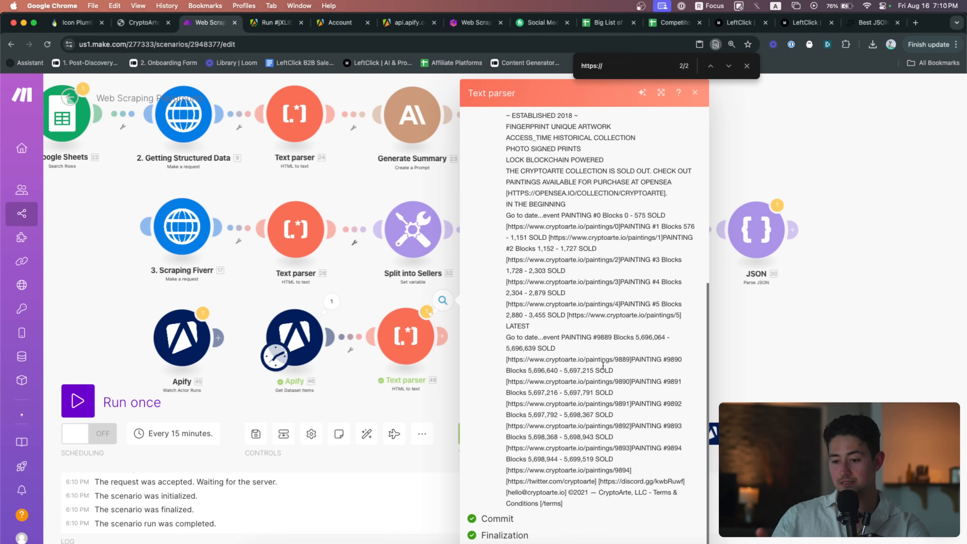
{"action": "scroll", "coordinate": [609, 279], "scroll_direction": "up", "scroll_amount": 4}
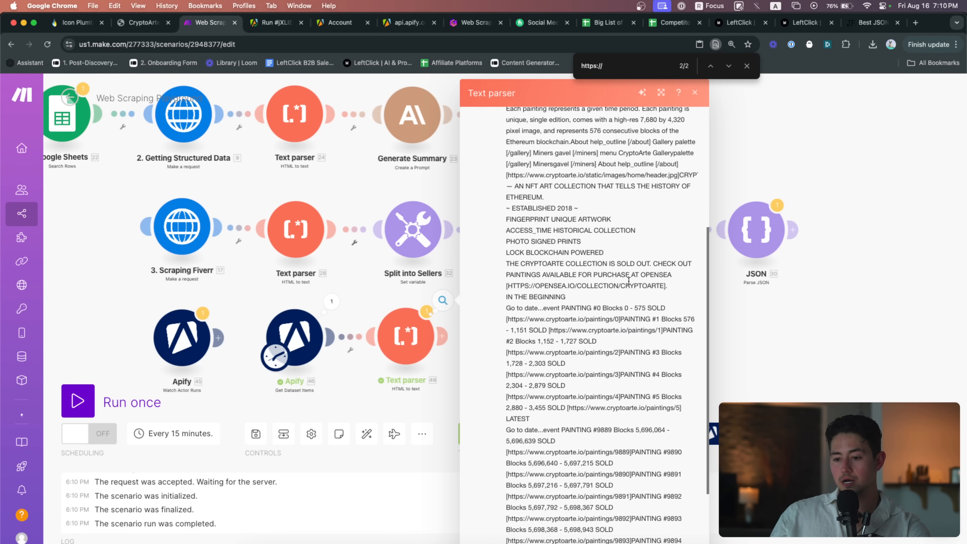
{"action": "scroll", "coordinate": [628, 281], "scroll_direction": "up", "scroll_amount": 2}
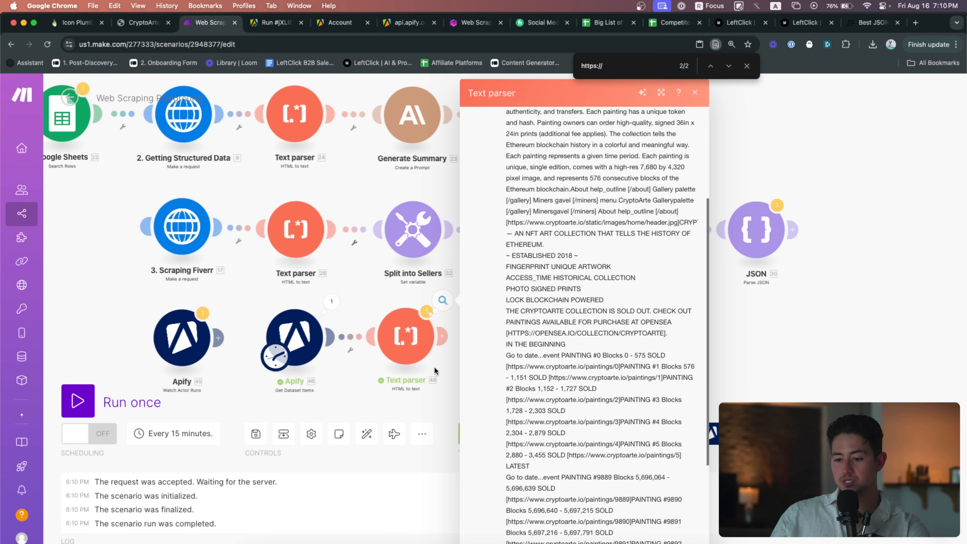
{"action": "left_click_drag", "start_coordinate": [449, 374], "coordinate": [401, 357]}
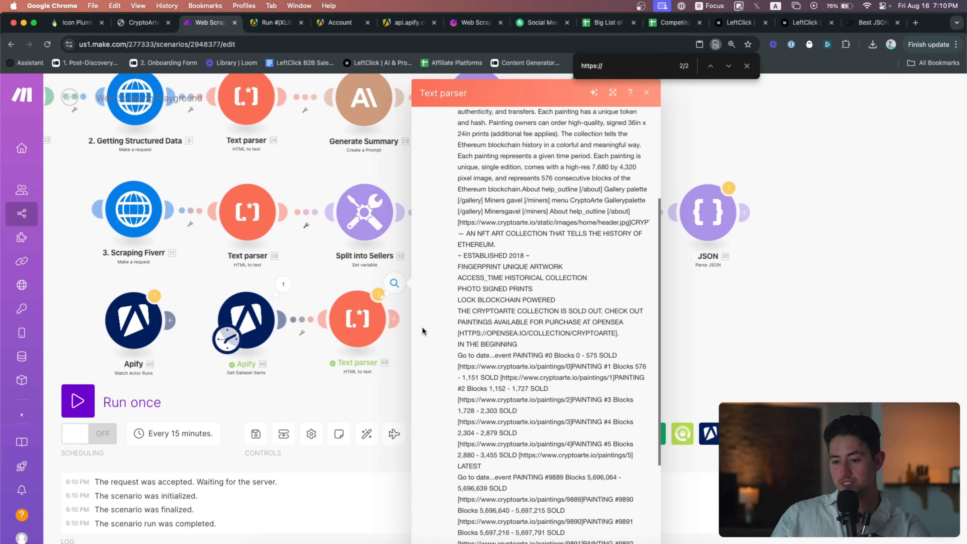
{"action": "scroll", "coordinate": [453, 351], "scroll_direction": "up", "scroll_amount": 10}
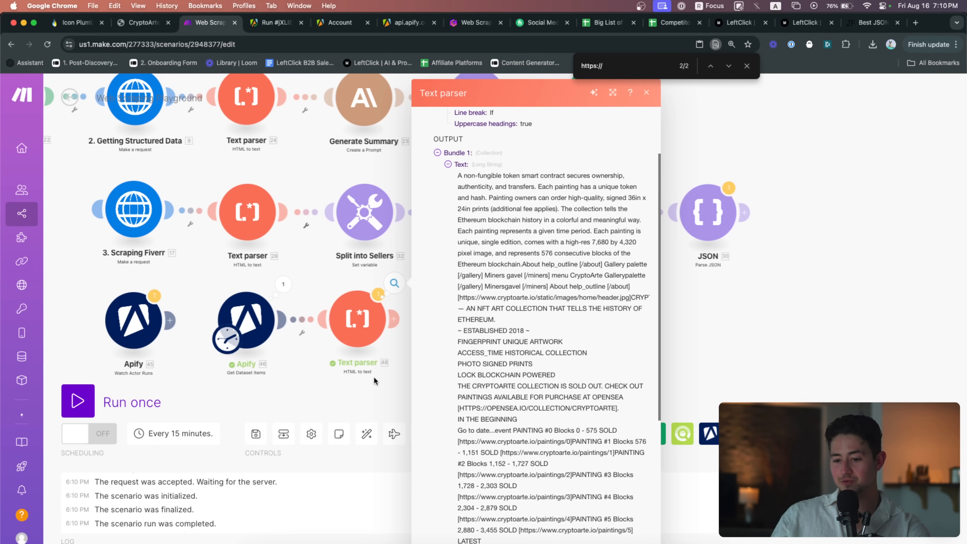
{"action": "left_click", "coordinate": [374, 376]}
{"action": "scroll", "coordinate": [407, 248], "scroll_direction": "up", "scroll_amount": 3}
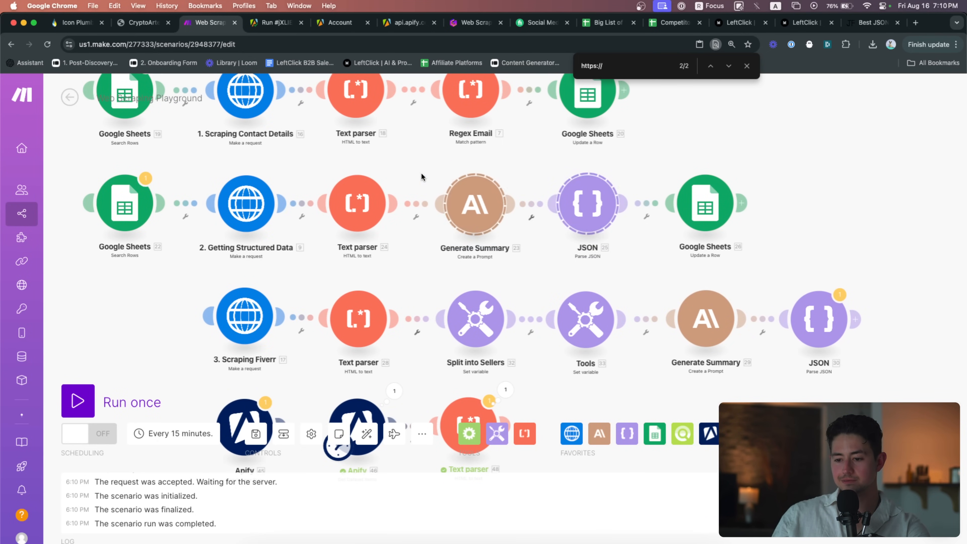
Attach the Generate Summary and JSON modules after Text parser 48
{"action": "scroll", "coordinate": [528, 205], "scroll_direction": "down", "scroll_amount": 5}
{"action": "left_click_drag", "start_coordinate": [557, 406], "coordinate": [507, 274]}
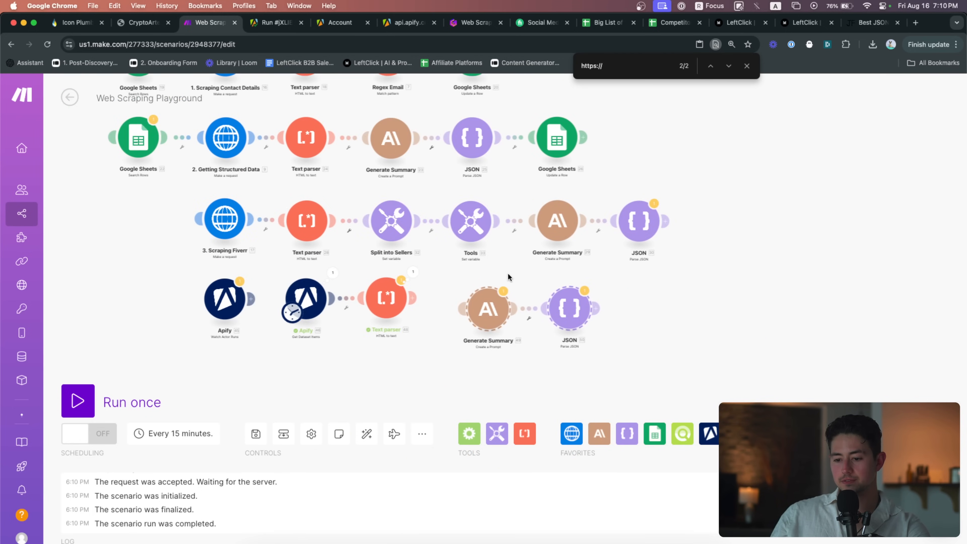
{"action": "scroll", "coordinate": [495, 277], "scroll_direction": "up", "scroll_amount": 5}
{"action": "left_click_drag", "start_coordinate": [502, 338], "coordinate": [467, 319]}
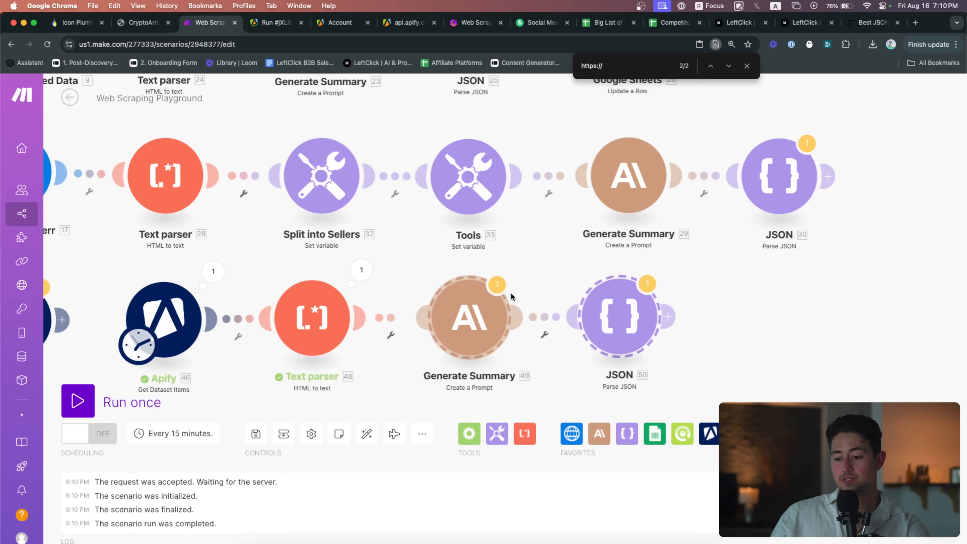
In Generate Summary, replace the second content's 24.text mapping with 48.Text
{"action": "left_click", "coordinate": [466, 319]}
{"action": "scroll", "coordinate": [566, 283], "scroll_direction": "down", "scroll_amount": 10}
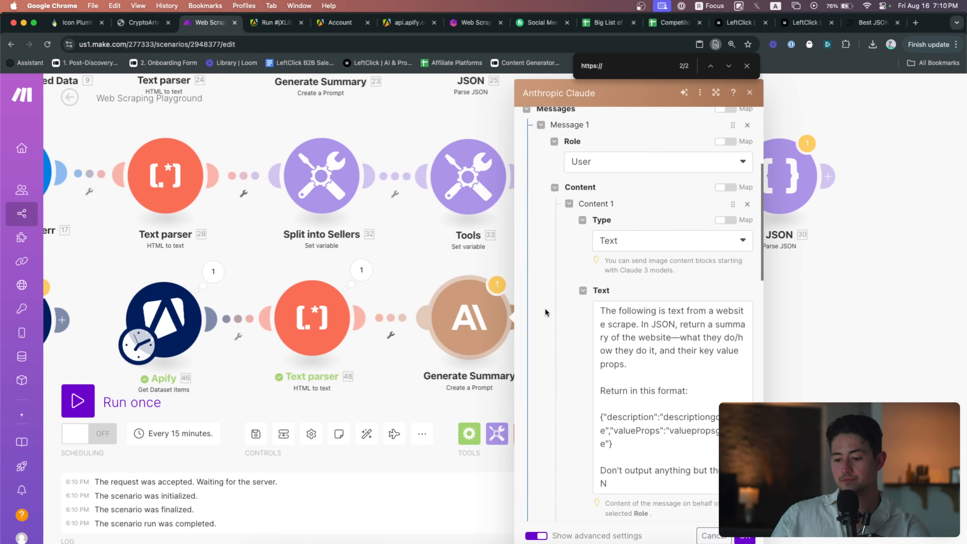
{"action": "scroll", "coordinate": [545, 312], "scroll_direction": "down", "scroll_amount": 1}
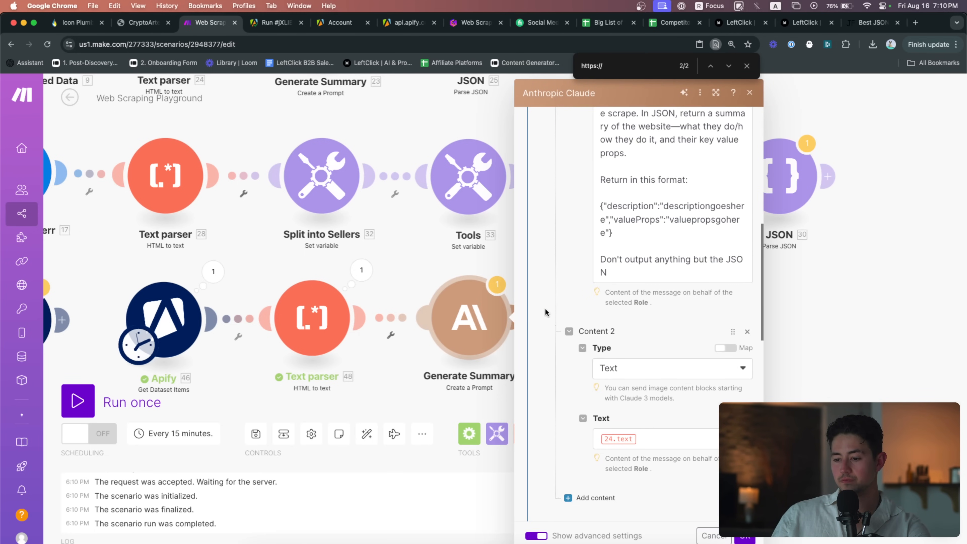
{"action": "scroll", "coordinate": [603, 275], "scroll_direction": "down", "scroll_amount": 10}
{"action": "left_click", "coordinate": [639, 350]}
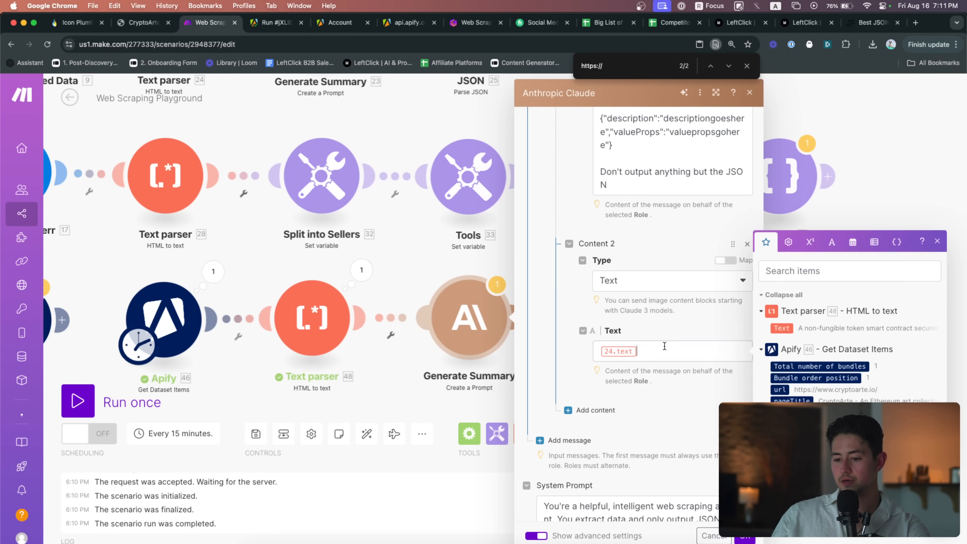
{"action": "key", "text": "BackSpace"}
{"action": "left_click", "coordinate": [779, 326]}
{"action": "scroll", "coordinate": [598, 340], "scroll_direction": "down", "scroll_amount": 15}
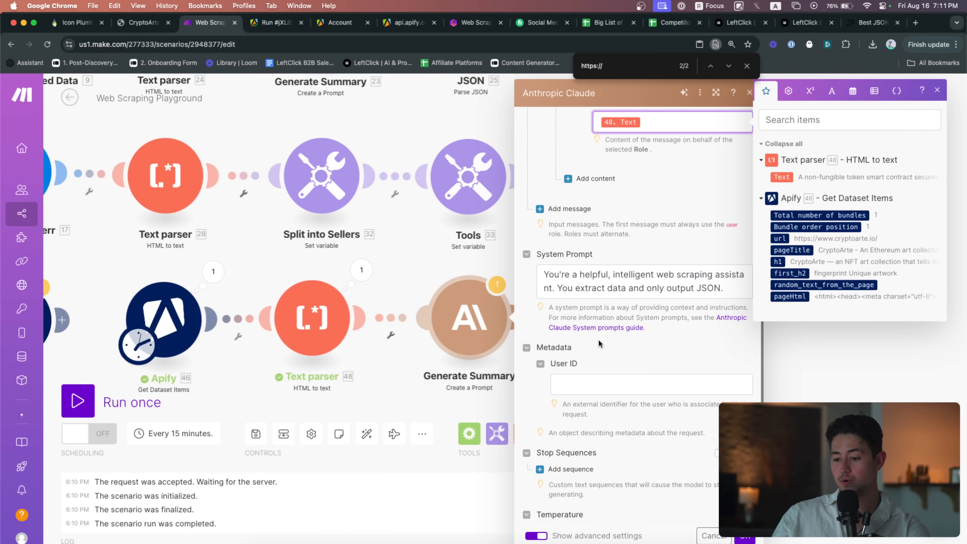
{"action": "scroll", "coordinate": [706, 453], "scroll_direction": "up", "scroll_amount": 12}
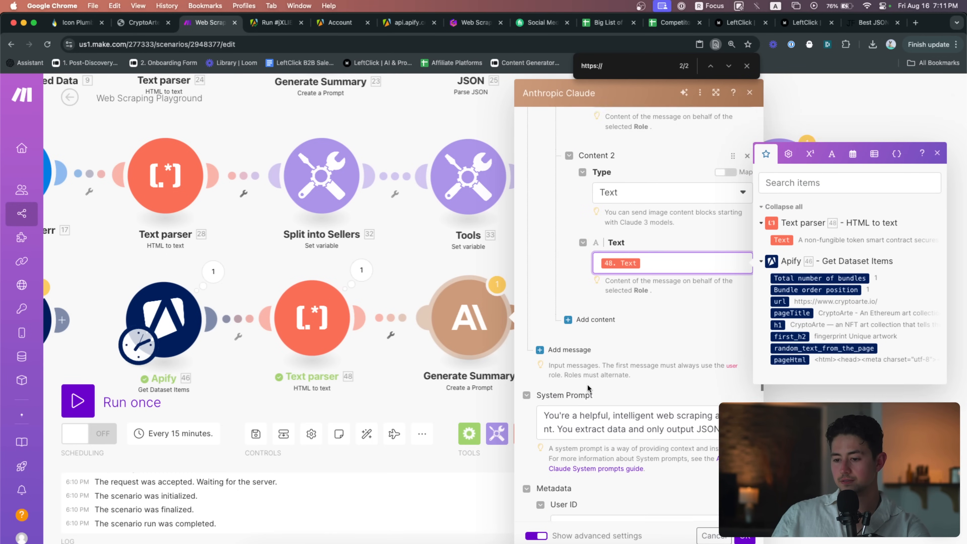
{"action": "left_click", "coordinate": [745, 536]}
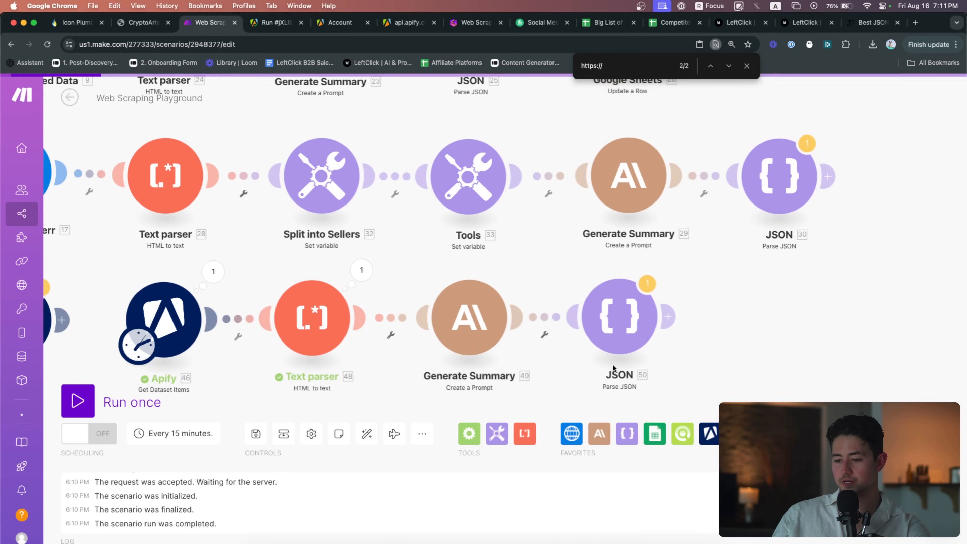
Confirm the JSON module settings and run the scenario once
{"action": "left_click_drag", "start_coordinate": [586, 375], "coordinate": [676, 360]}
{"action": "scroll", "coordinate": [676, 360], "scroll_direction": "down", "scroll_amount": 2}
{"action": "left_click", "coordinate": [706, 324]}
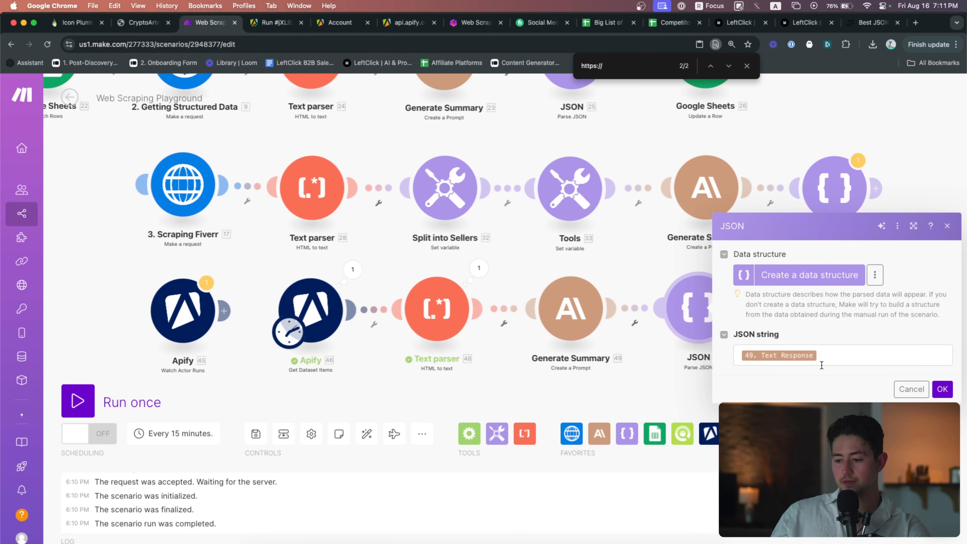
{"action": "left_click", "coordinate": [622, 353]}
{"action": "left_click", "coordinate": [143, 394]}
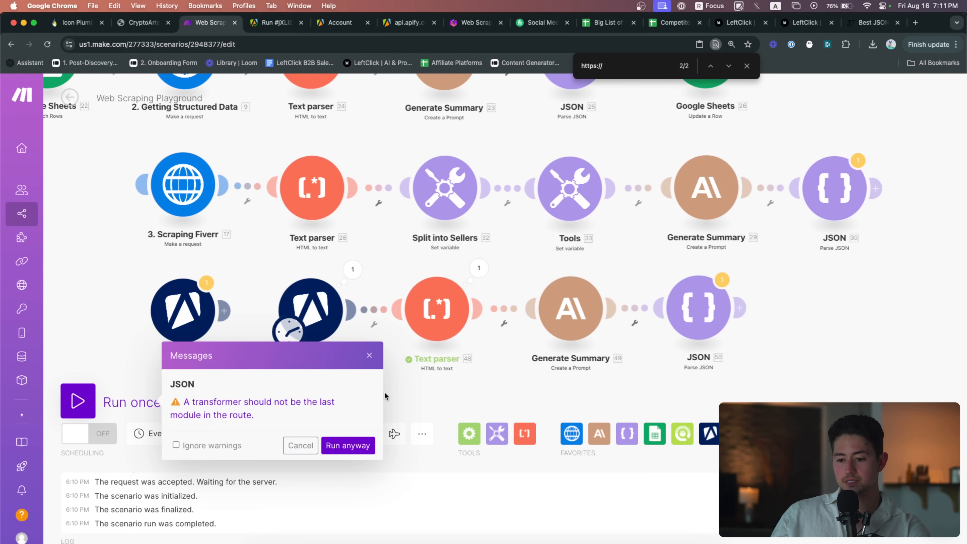
Run despite the warning and review JSON 50's parsed description and valueProps
{"action": "left_click", "coordinate": [348, 445]}
{"action": "scroll", "coordinate": [565, 361], "scroll_direction": "up", "scroll_amount": 5}
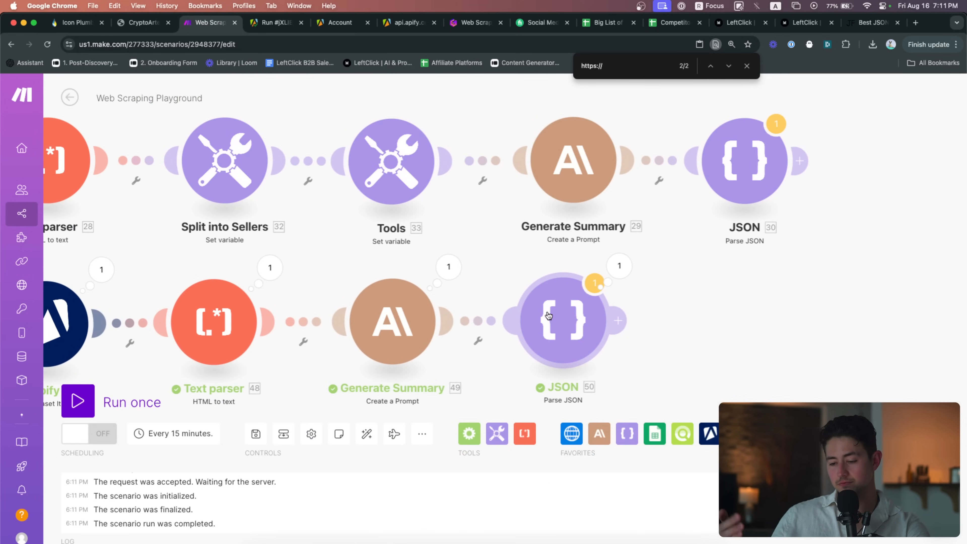
{"action": "left_click", "coordinate": [618, 266]}
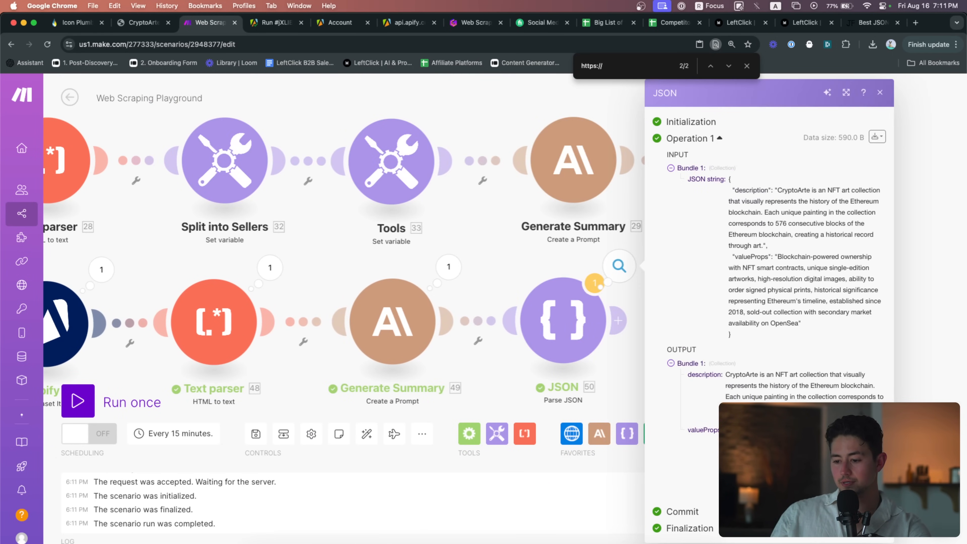
{"action": "scroll", "coordinate": [866, 451], "scroll_direction": "up", "scroll_amount": 5}
{"action": "scroll", "coordinate": [865, 451], "scroll_direction": "down", "scroll_amount": 2}
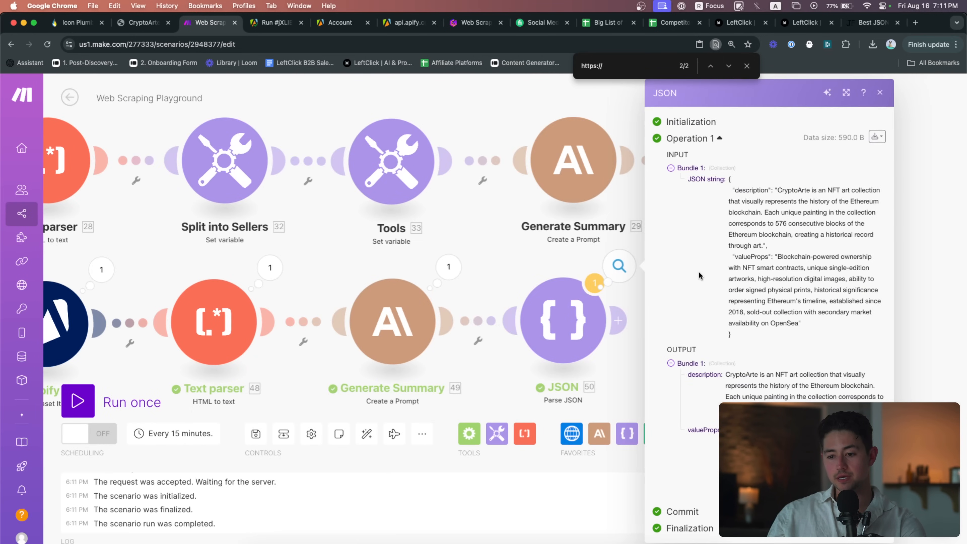
{"action": "scroll", "coordinate": [528, 238], "scroll_direction": "down", "scroll_amount": 6}
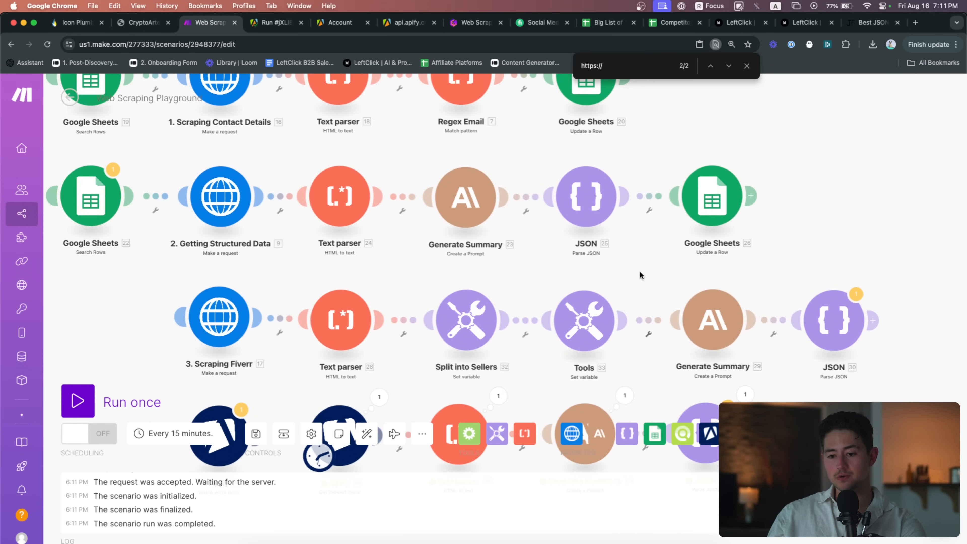
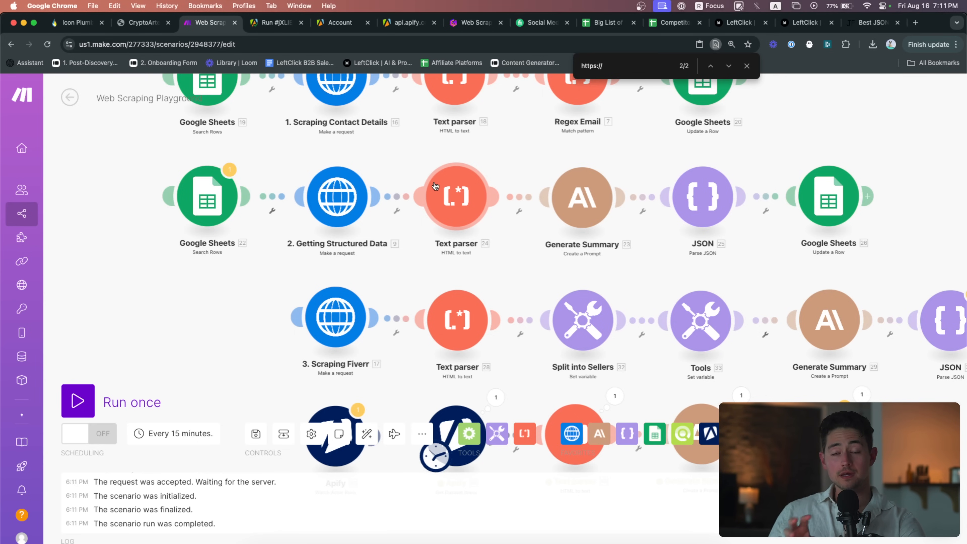
Pan to the lower Apify modules row and briefly check the CryptoArte site tab
{"action": "scroll", "coordinate": [398, 197], "scroll_direction": "down", "scroll_amount": 5}
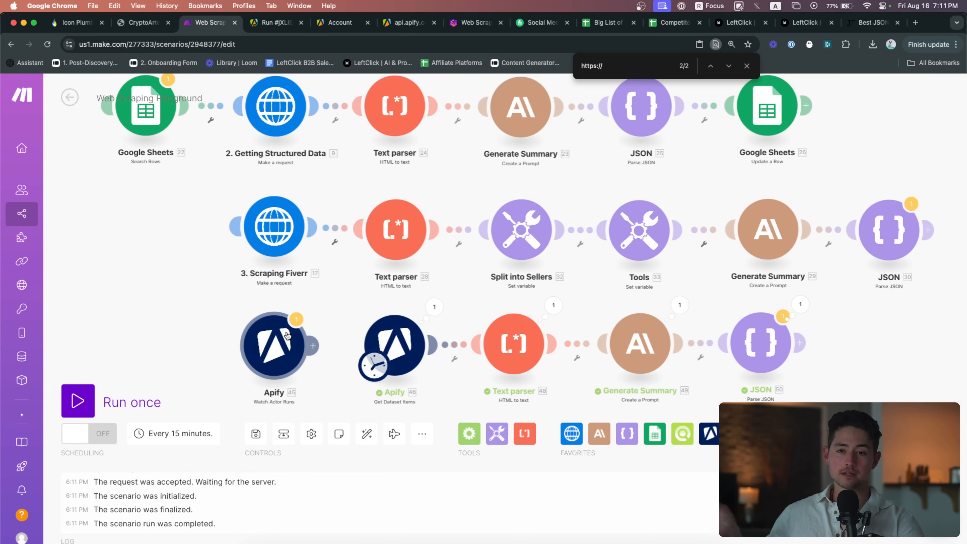
{"action": "scroll", "coordinate": [405, 261], "scroll_direction": "right", "scroll_amount": 3}
{"action": "scroll", "coordinate": [405, 261], "scroll_direction": "down", "scroll_amount": 1}
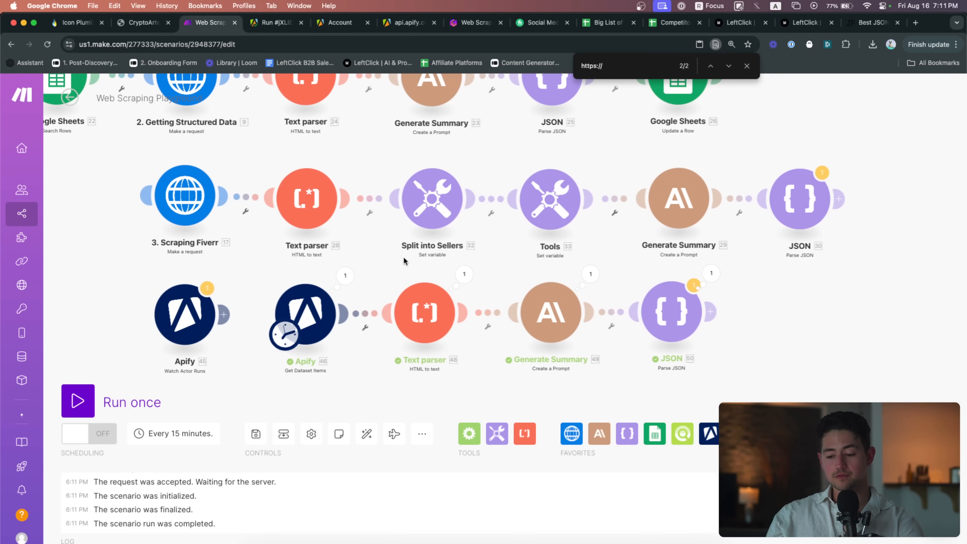
{"action": "left_click_drag", "start_coordinate": [725, 362], "coordinate": [614, 361]}
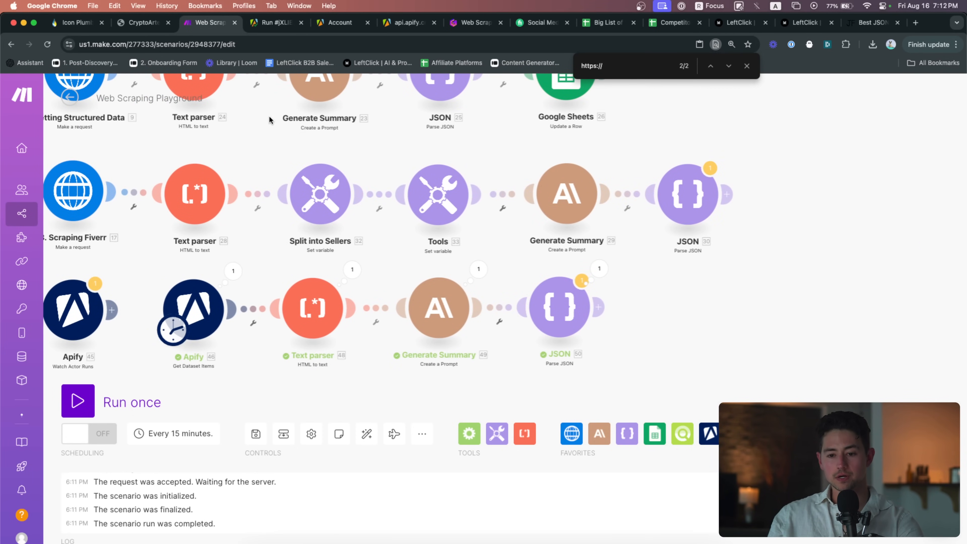
{"action": "left_click", "coordinate": [142, 24]}
{"action": "left_click", "coordinate": [166, 24]}
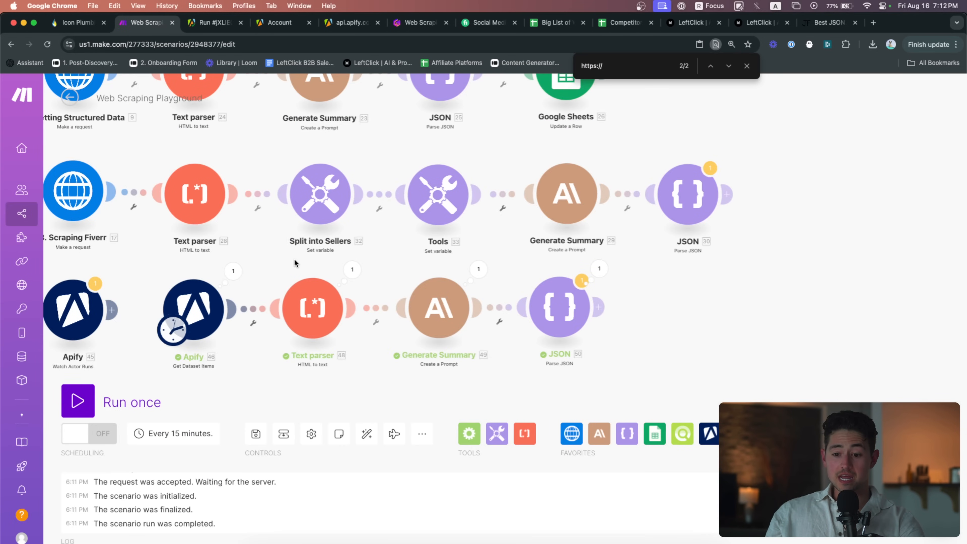
Bring the Apify flow back into view and open the DataForSEO actions list showing Backlinks options
{"action": "left_click_drag", "start_coordinate": [294, 258], "coordinate": [362, 229]}
{"action": "scroll", "coordinate": [362, 230], "scroll_direction": "left", "scroll_amount": 5}
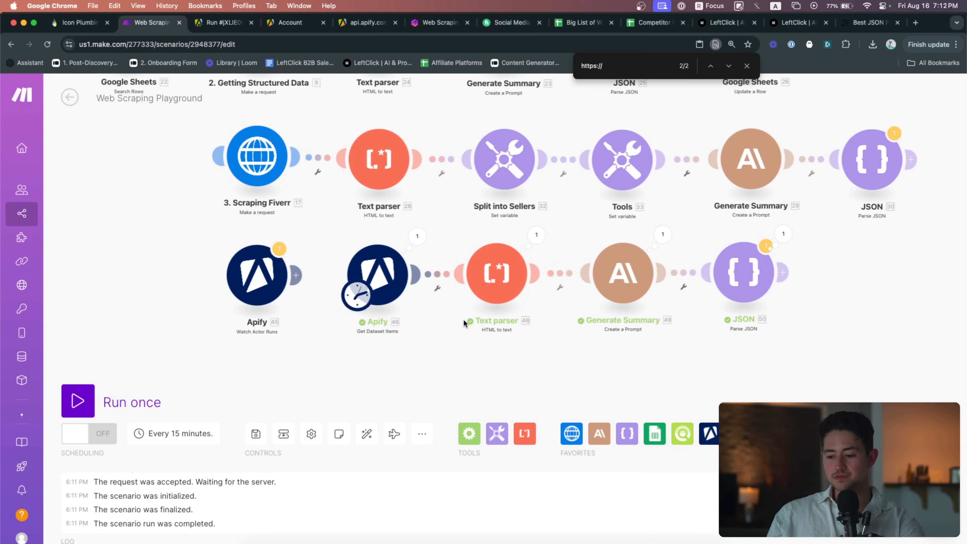
{"action": "scroll", "coordinate": [463, 318], "scroll_direction": "down", "scroll_amount": 2}
{"action": "scroll", "coordinate": [453, 326], "scroll_direction": "up", "scroll_amount": 2}
{"action": "left_click", "coordinate": [682, 433]}
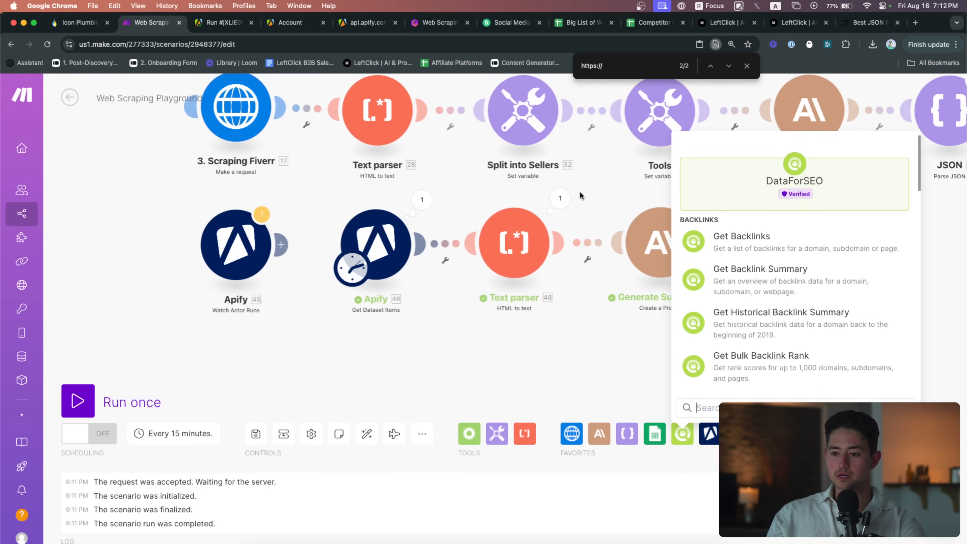
{"action": "key", "text": "super+t"}
Load the dataforseo.com homepage, reopening its tab after closing it
{"action": "type", "text": "dataforseo"}
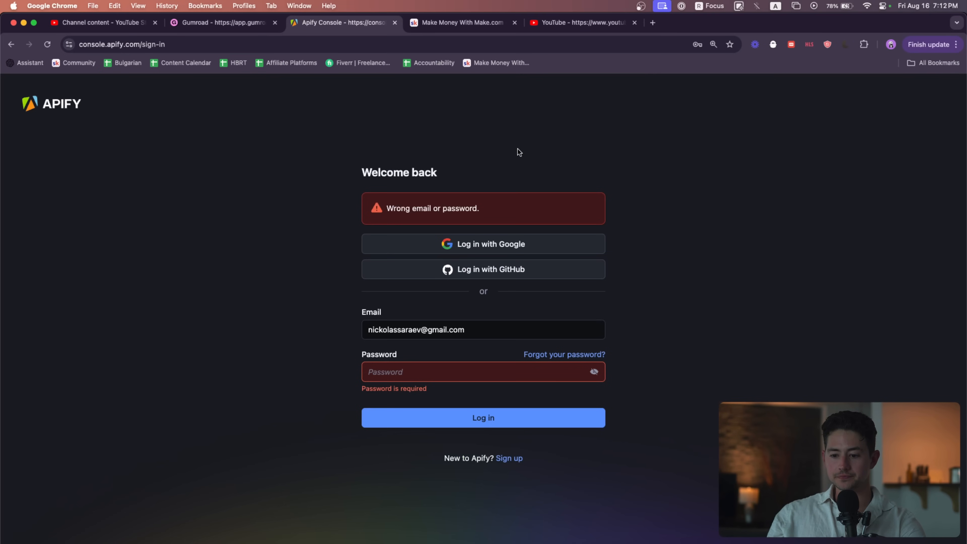
{"action": "key", "text": "super+w"}
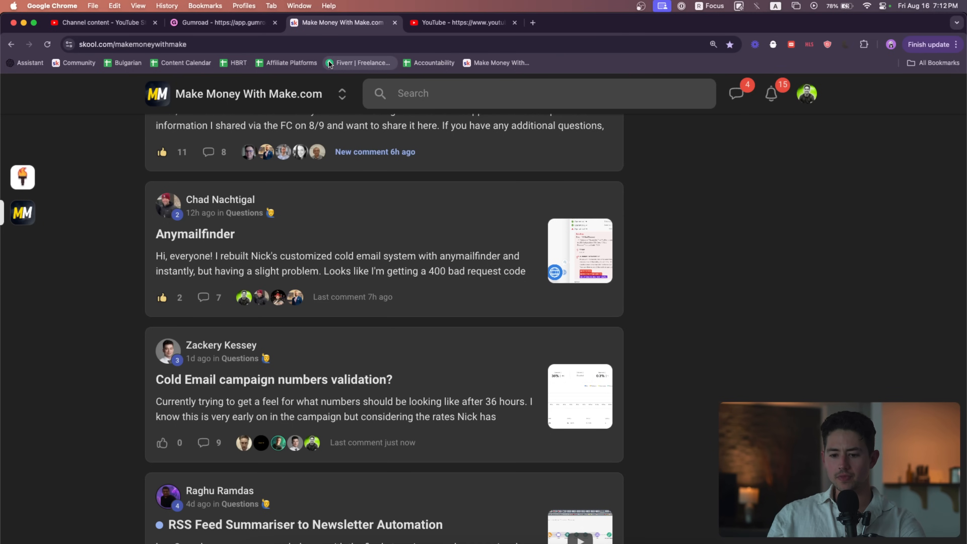
{"action": "scroll", "coordinate": [356, 227], "scroll_direction": "up", "scroll_amount": 20}
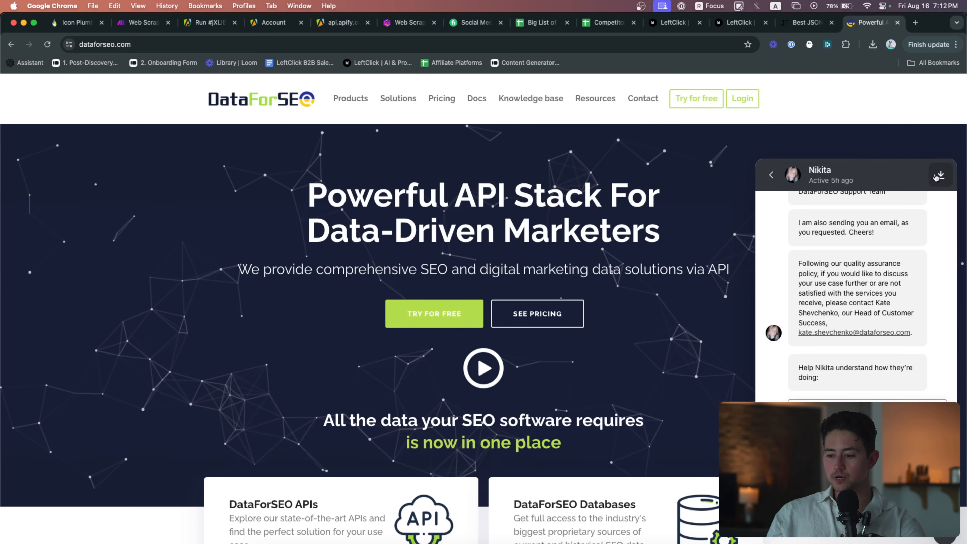
{"action": "left_click", "coordinate": [938, 175]}
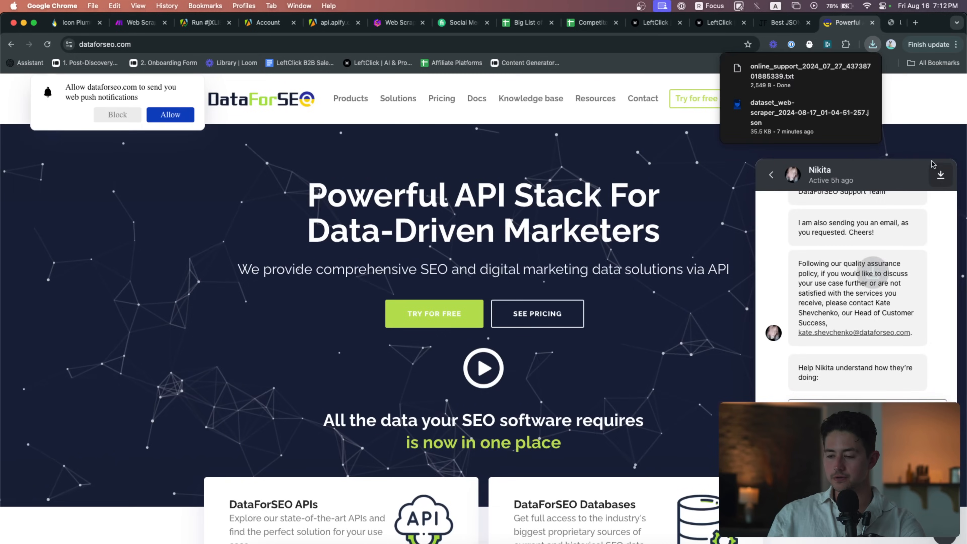
{"action": "key", "text": "super+w"}
{"action": "key", "text": "super+shift+t"}
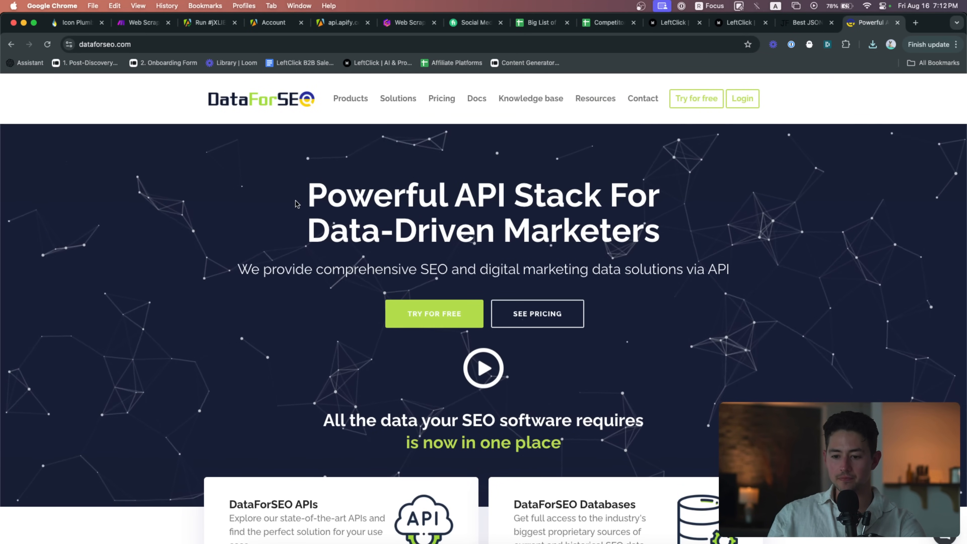
Highlight the 'Powerful API Stack For Data-Driven Marketers' headline, return to Make, then start a 'dataf' tab
{"action": "left_click_drag", "start_coordinate": [296, 204], "coordinate": [654, 229]}
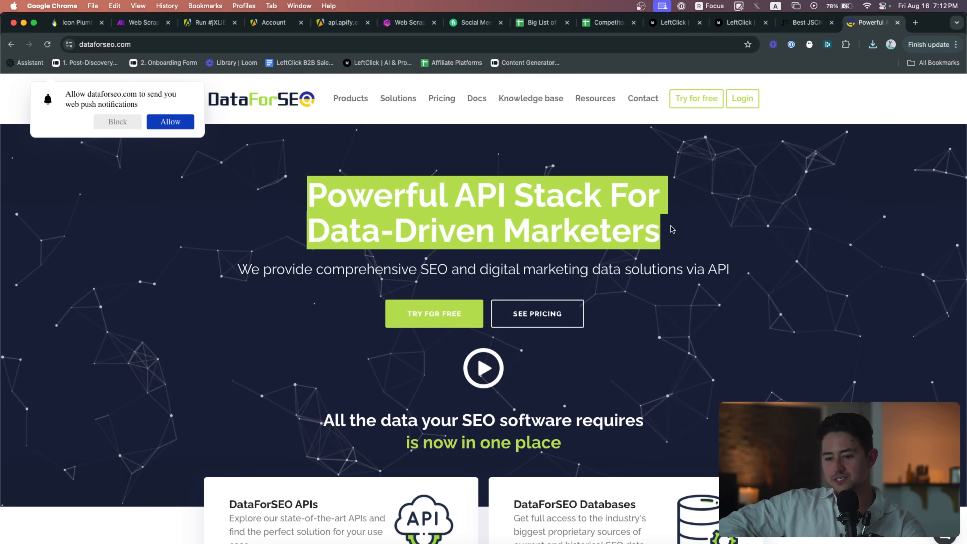
{"action": "left_click", "coordinate": [696, 220]}
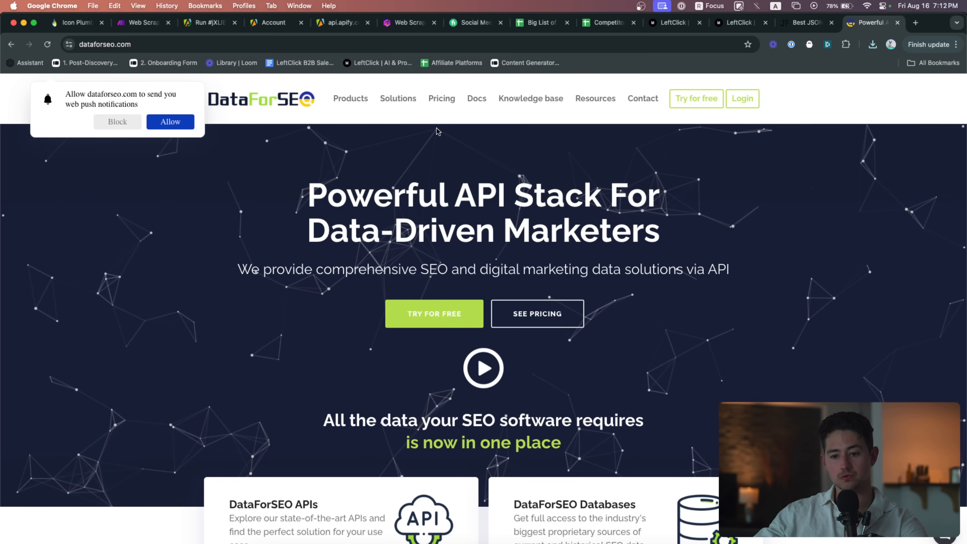
{"action": "left_click", "coordinate": [142, 22]}
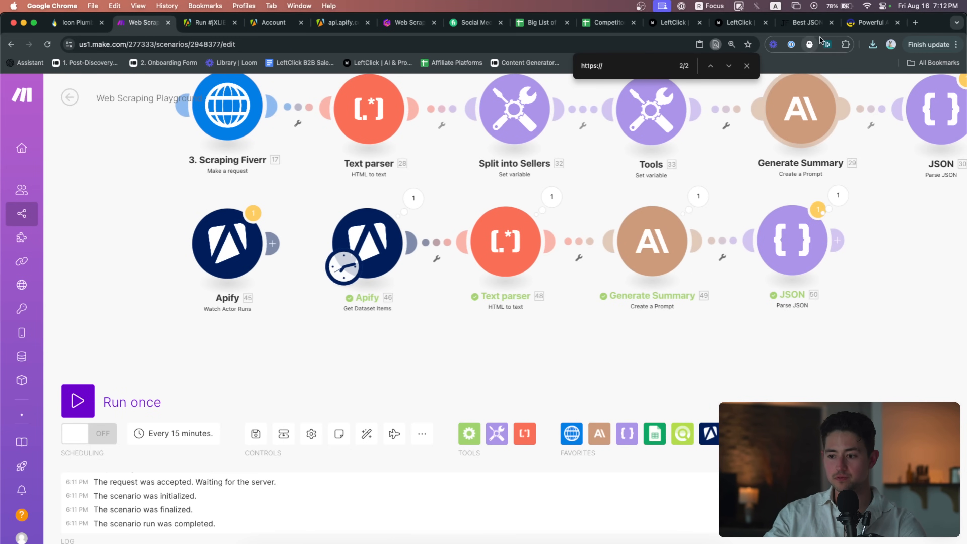
{"action": "key", "text": "super+t"}
{"action": "type", "text": "dataf"}
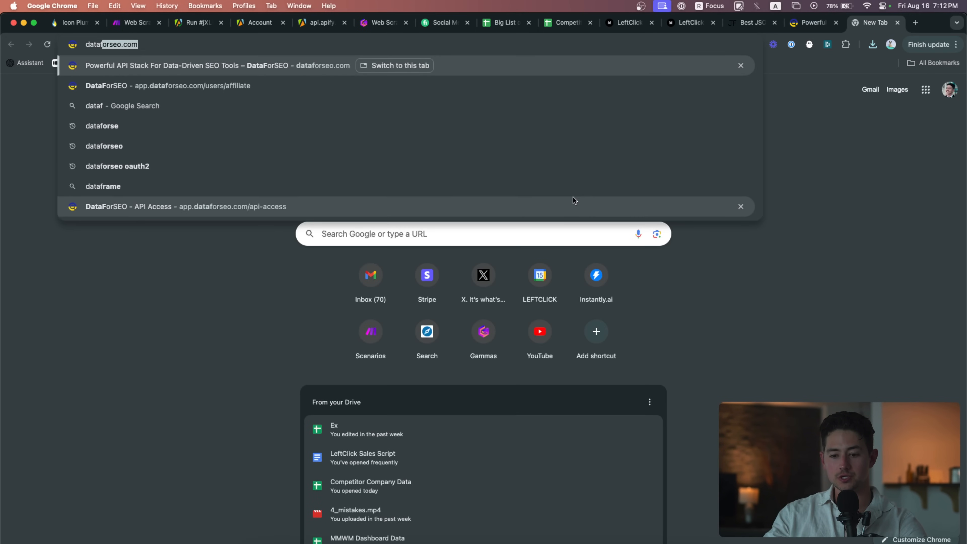
Open the DataForSEO API Access dashboard, note the $0.97225 balance and ~1515 estimated days
{"action": "left_click", "coordinate": [571, 206]}
{"action": "left_click", "coordinate": [272, 49]}
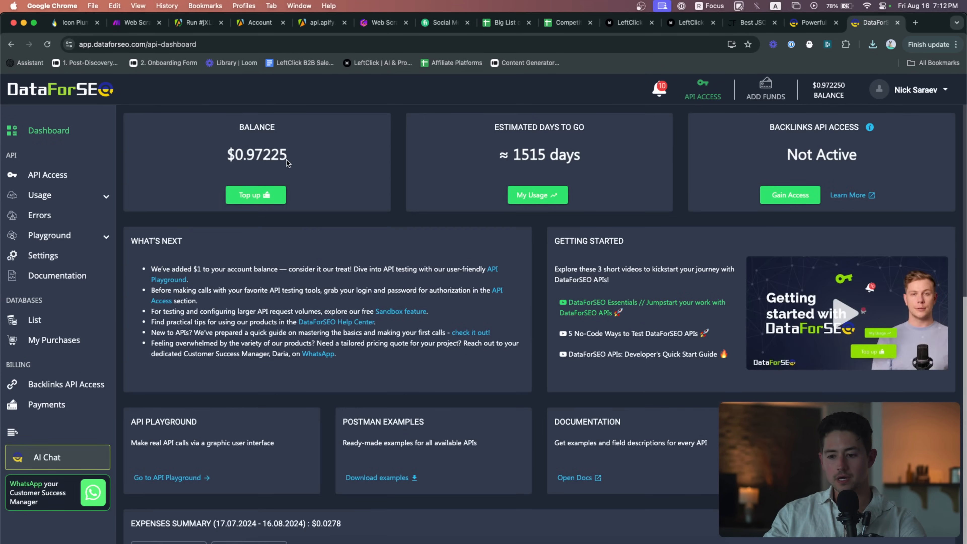
{"action": "scroll", "coordinate": [237, 145], "scroll_direction": "up", "scroll_amount": 5}
{"action": "scroll", "coordinate": [271, 157], "scroll_direction": "down", "scroll_amount": 5}
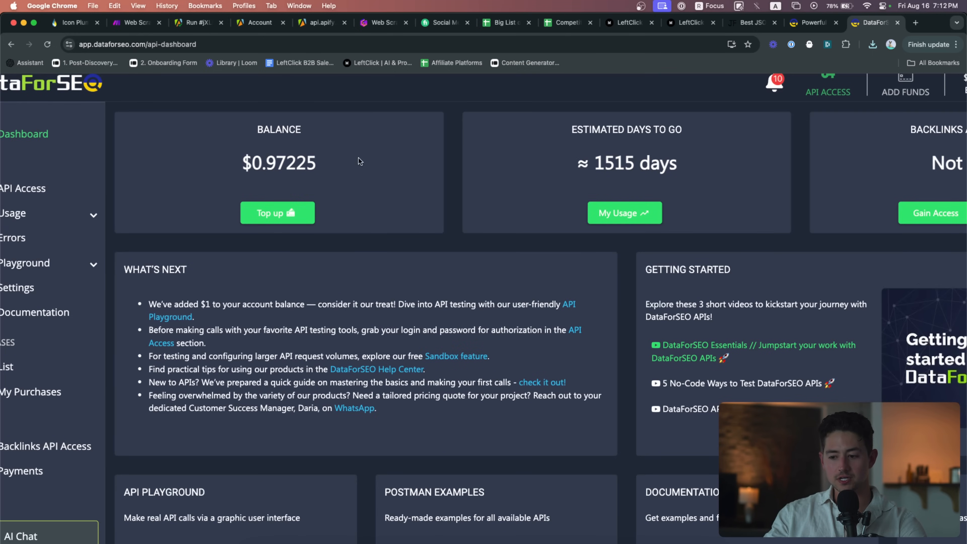
{"action": "scroll", "coordinate": [359, 158], "scroll_direction": "up", "scroll_amount": 1}
{"action": "scroll", "coordinate": [490, 177], "scroll_direction": "left", "scroll_amount": 1}
{"action": "double_click", "coordinate": [437, 168]}
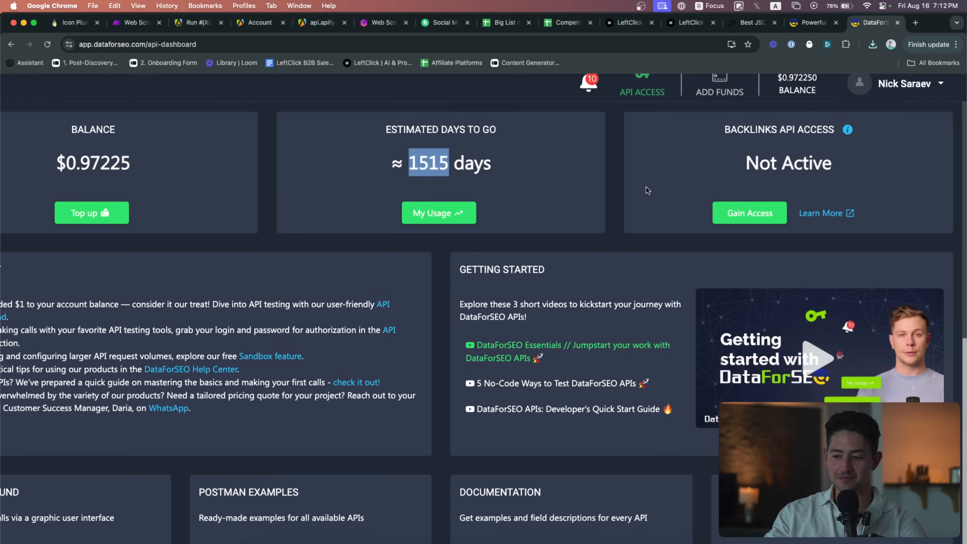
{"action": "scroll", "coordinate": [681, 211], "scroll_direction": "down", "scroll_amount": 5}
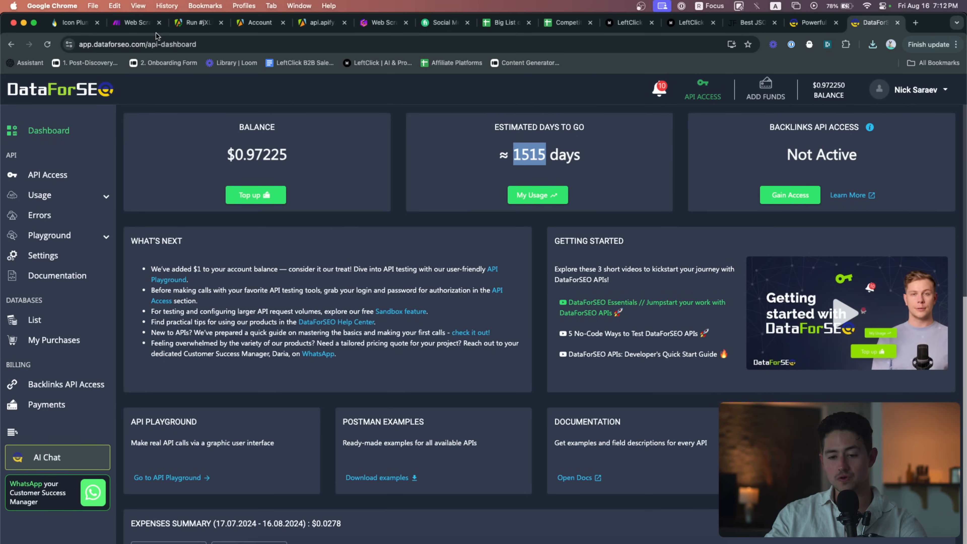
{"action": "left_click", "coordinate": [139, 22]}
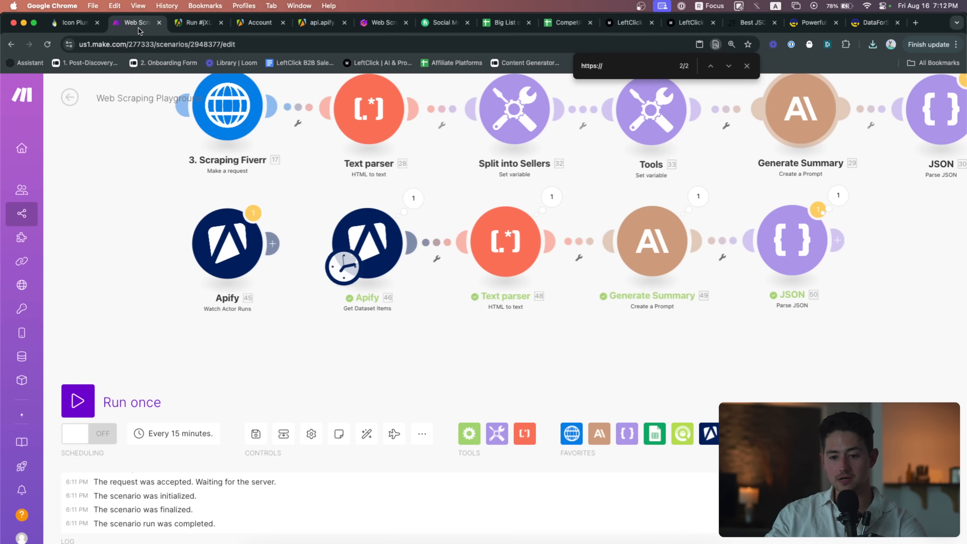
Add a DataForSEO Parse Page Content module beneath Get Dataset Items, unlinked from Watch Actor Runs
{"action": "left_click", "coordinate": [681, 434]}
{"action": "scroll", "coordinate": [717, 335], "scroll_direction": "down", "scroll_amount": 1}
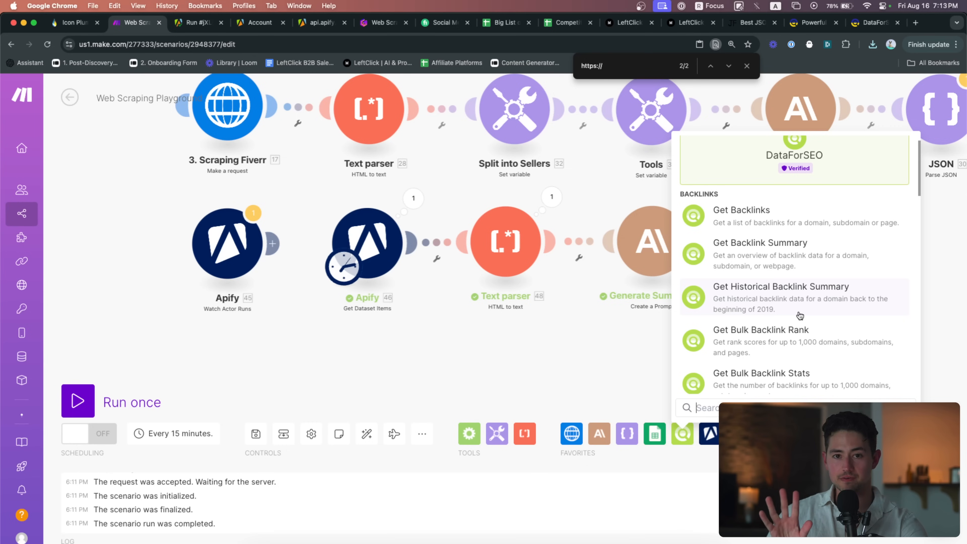
{"action": "type", "text": "p"}
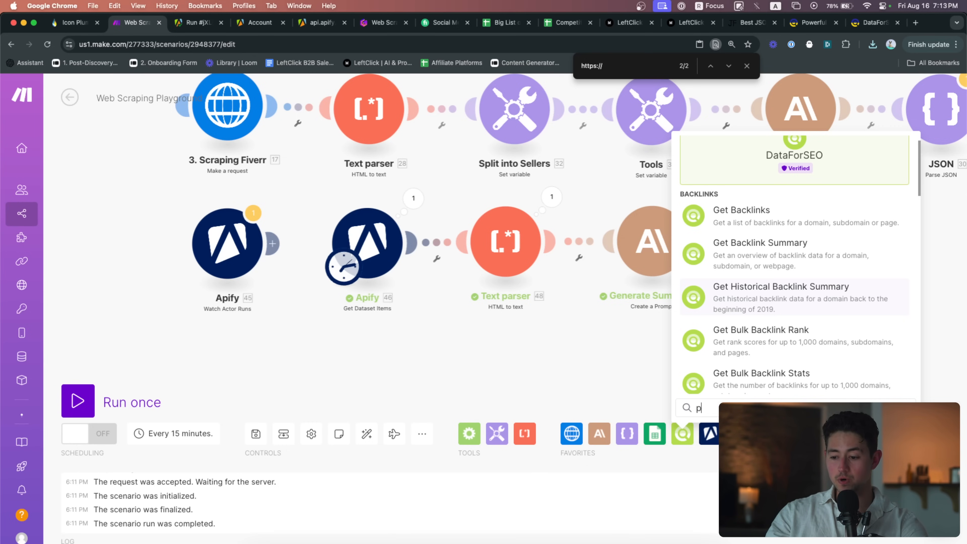
{"action": "type", "text": "arse"}
{"action": "left_click", "coordinate": [748, 343]}
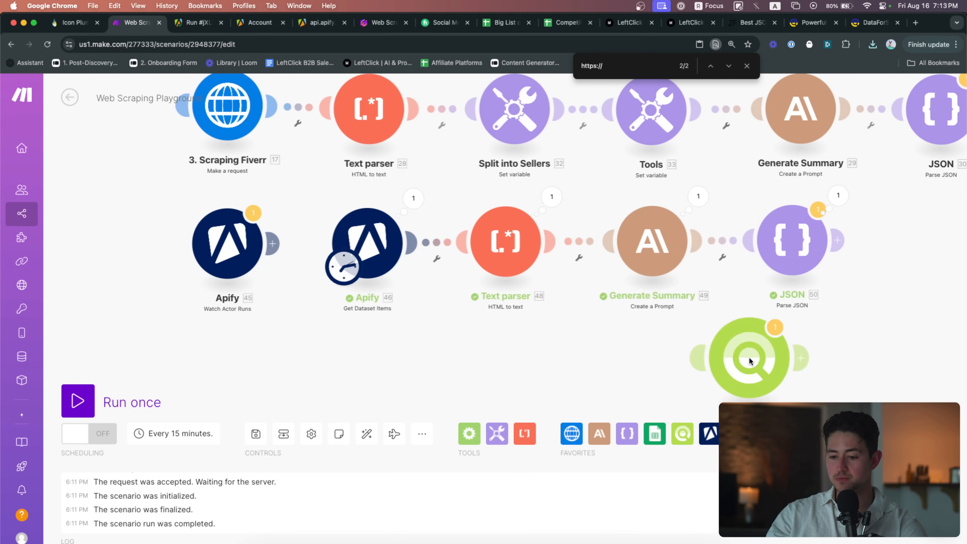
{"action": "left_click_drag", "start_coordinate": [748, 358], "coordinate": [369, 349]}
{"action": "right_click", "coordinate": [290, 292]}
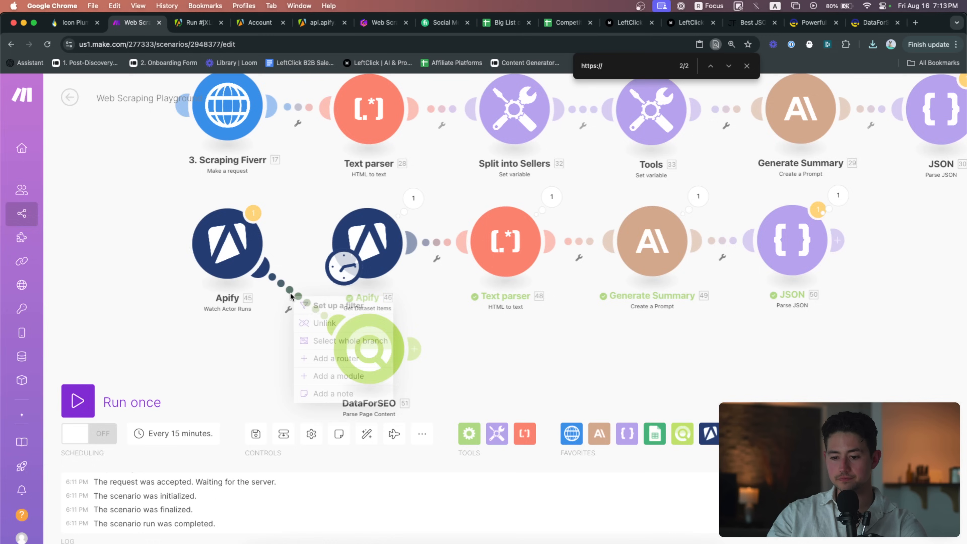
{"action": "left_click", "coordinate": [324, 323]}
{"action": "scroll", "coordinate": [471, 322], "scroll_direction": "down", "scroll_amount": 2}
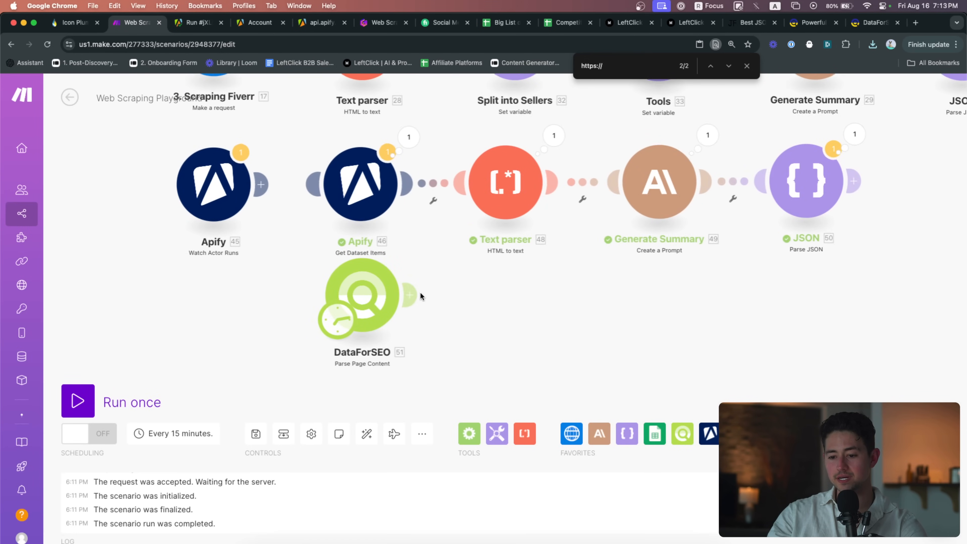
{"action": "left_click", "coordinate": [380, 279]}
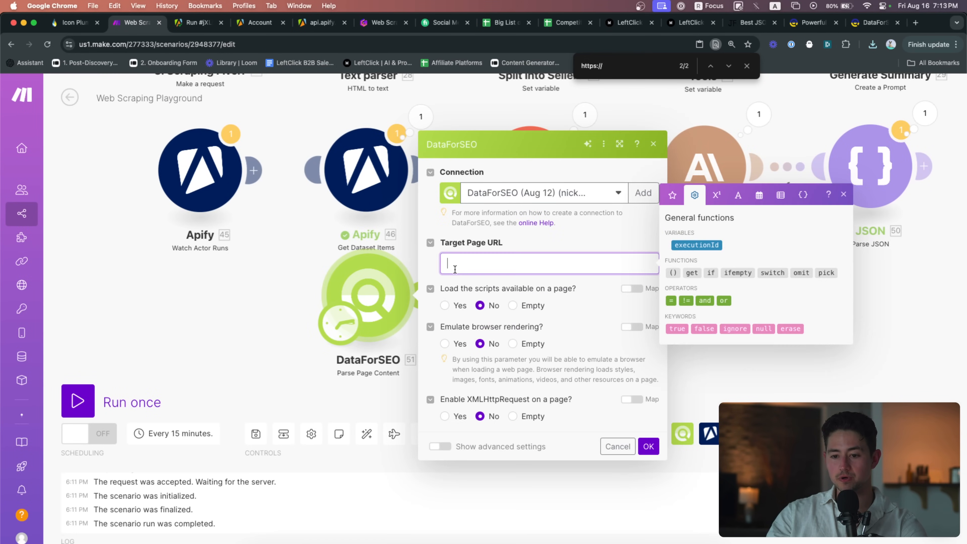
{"action": "key", "text": "super+shift+t"}
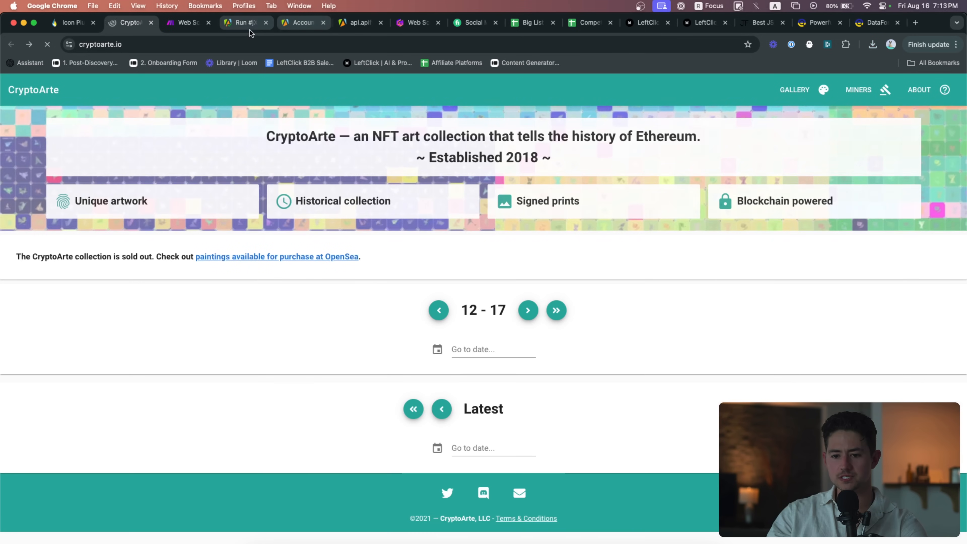
{"action": "left_click", "coordinate": [217, 44]}
{"action": "key", "text": "super+c"}
{"action": "key", "text": "super+w"}
{"action": "left_click", "coordinate": [517, 269]}
{"action": "key", "text": "super+v"}
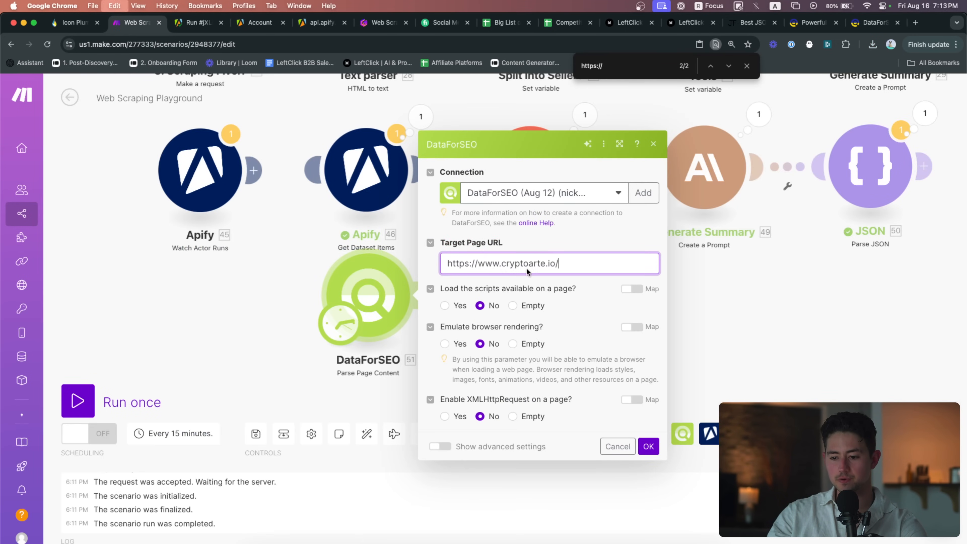
{"action": "left_click", "coordinate": [451, 346]}
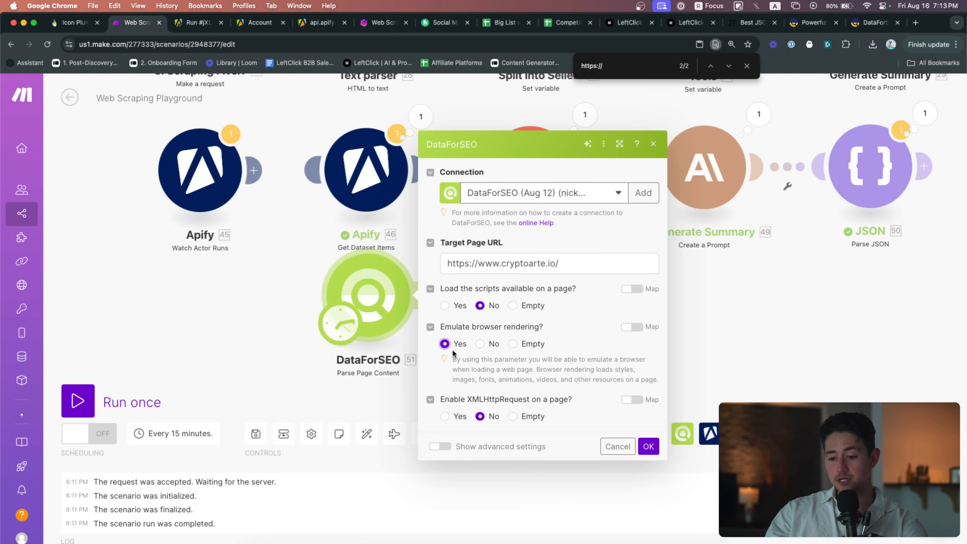
Close the settings and run only the DataForSEO module
{"action": "left_click", "coordinate": [649, 446]}
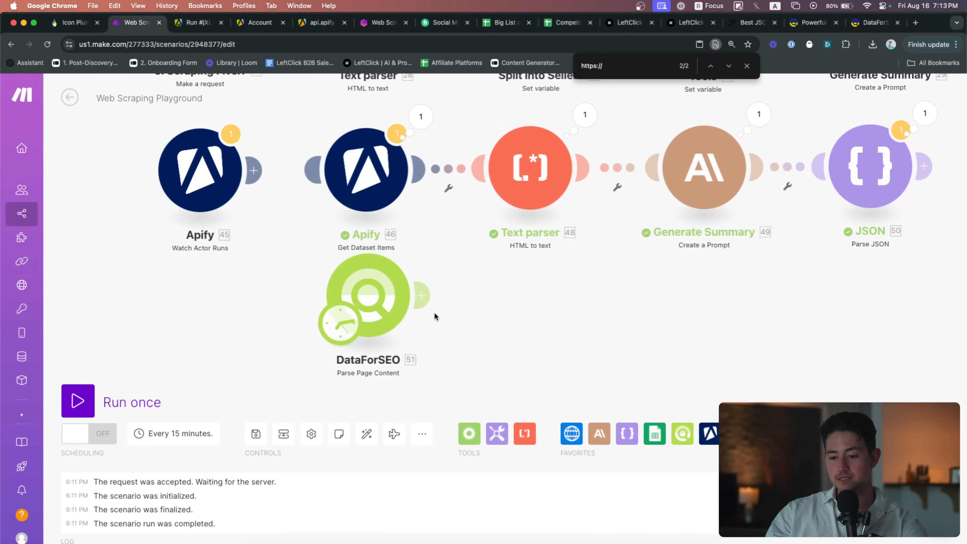
{"action": "right_click", "coordinate": [385, 299]}
{"action": "left_click", "coordinate": [421, 326]}
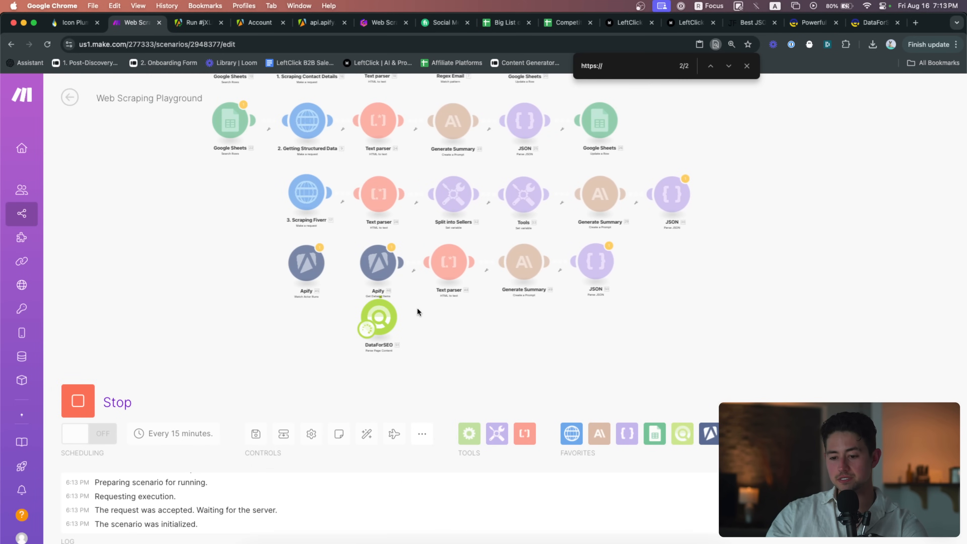
Expand the DataForSEO output's Tasks, first task, path array and data collection
{"action": "scroll", "coordinate": [416, 308], "scroll_direction": "up", "scroll_amount": 5}
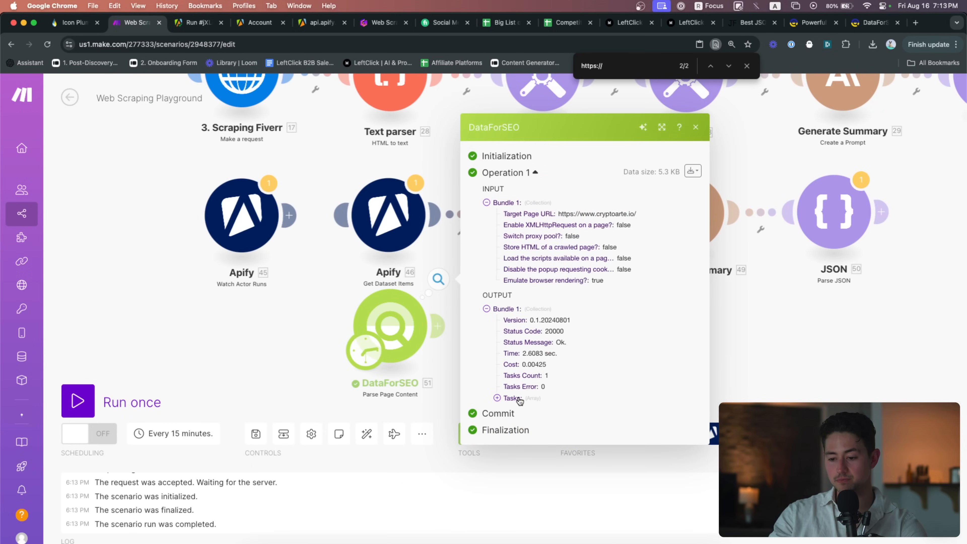
{"action": "left_click", "coordinate": [502, 396]}
{"action": "scroll", "coordinate": [655, 416], "scroll_direction": "up", "scroll_amount": 5}
{"action": "scroll", "coordinate": [438, 399], "scroll_direction": "right", "scroll_amount": 3}
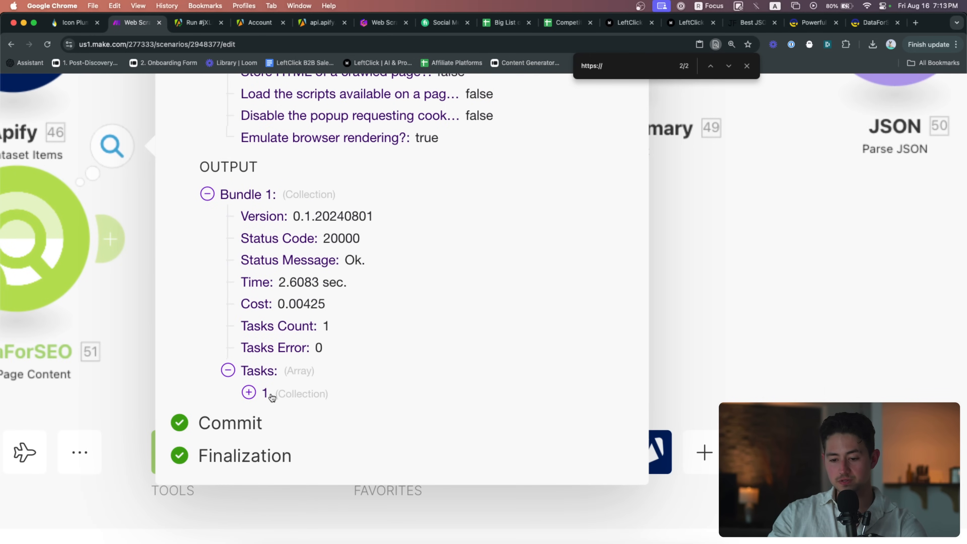
{"action": "left_click", "coordinate": [251, 392]}
{"action": "scroll", "coordinate": [332, 255], "scroll_direction": "down", "scroll_amount": 5}
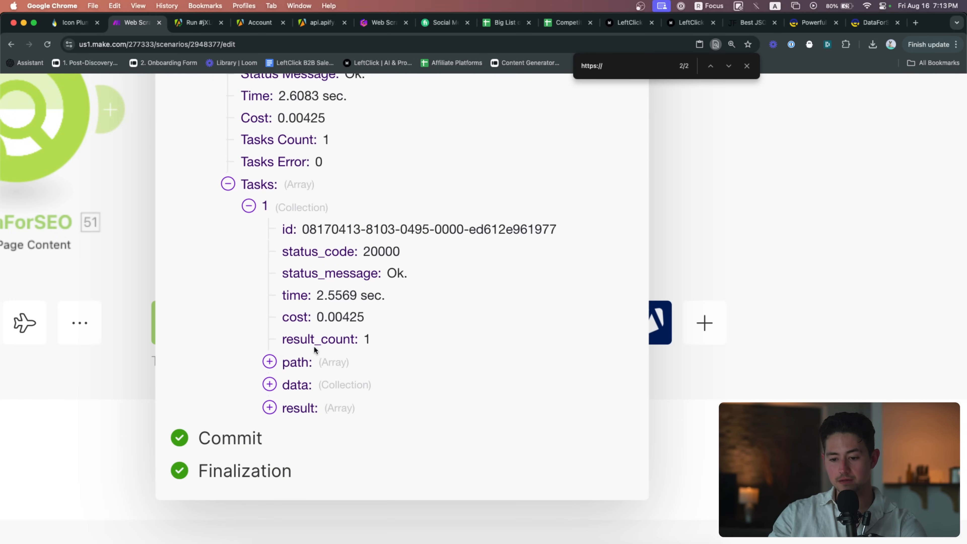
{"action": "left_click", "coordinate": [327, 362]}
{"action": "scroll", "coordinate": [336, 404], "scroll_direction": "down", "scroll_amount": 1}
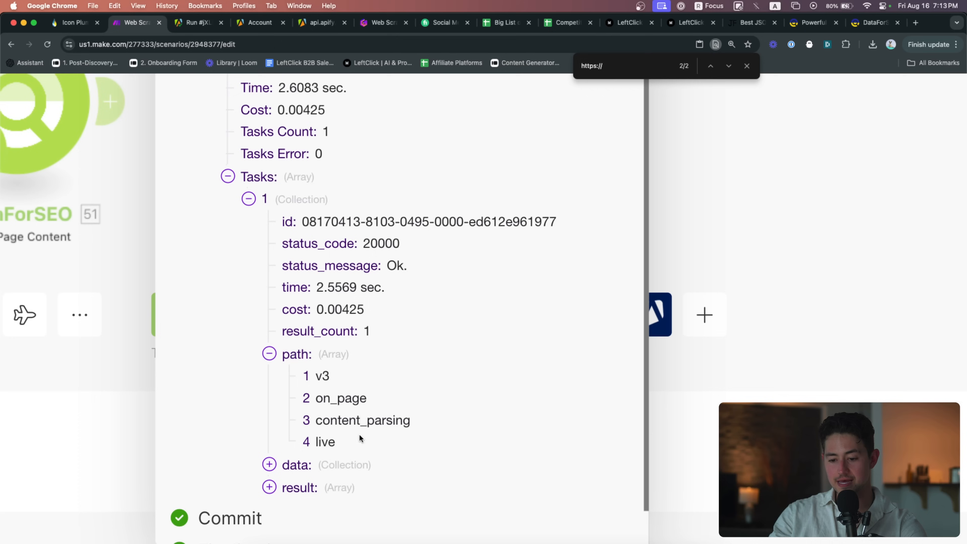
{"action": "left_click", "coordinate": [360, 467]}
{"action": "scroll", "coordinate": [437, 460], "scroll_direction": "down", "scroll_amount": 3}
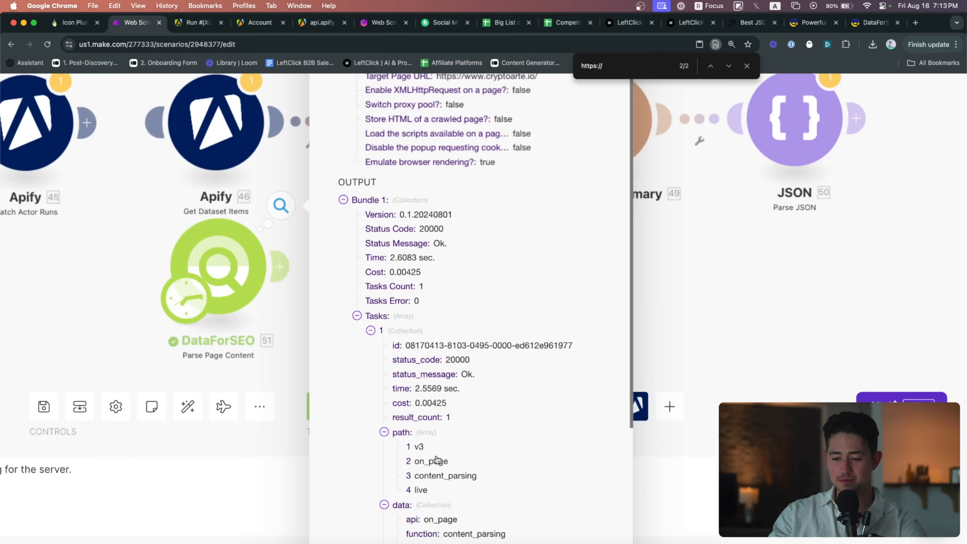
{"action": "scroll", "coordinate": [437, 460], "scroll_direction": "down", "scroll_amount": 3}
Expand result, its first entry, items, page_content and the 20-entry secondary_topic list
{"action": "left_click_drag", "start_coordinate": [728, 459], "coordinate": [619, 457]}
{"action": "scroll", "coordinate": [619, 456], "scroll_direction": "down", "scroll_amount": 3}
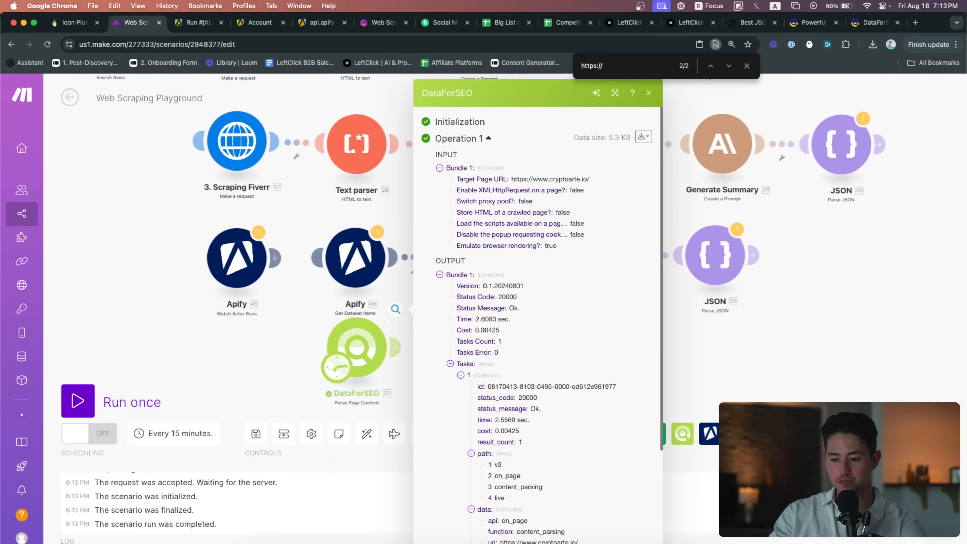
{"action": "scroll", "coordinate": [691, 447], "scroll_direction": "up", "scroll_amount": 4}
{"action": "scroll", "coordinate": [478, 481], "scroll_direction": "down", "scroll_amount": 5}
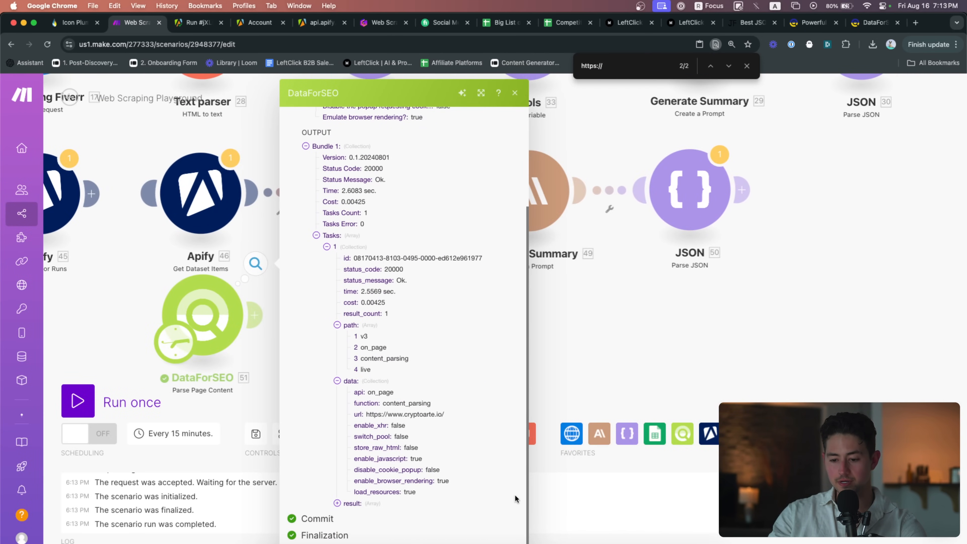
{"action": "scroll", "coordinate": [514, 495], "scroll_direction": "up", "scroll_amount": 4}
{"action": "left_click", "coordinate": [302, 506]}
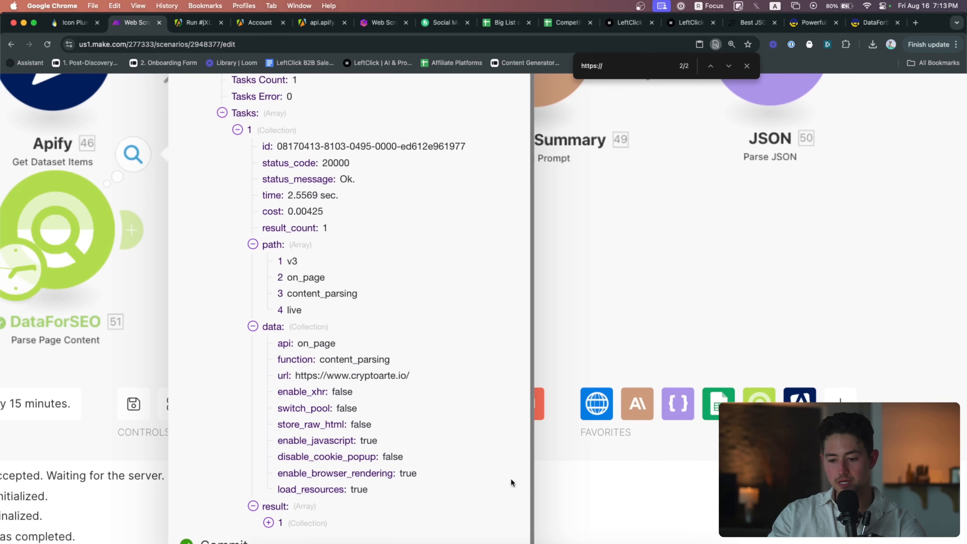
{"action": "left_click", "coordinate": [396, 524]}
{"action": "scroll", "coordinate": [520, 481], "scroll_direction": "down", "scroll_amount": 3}
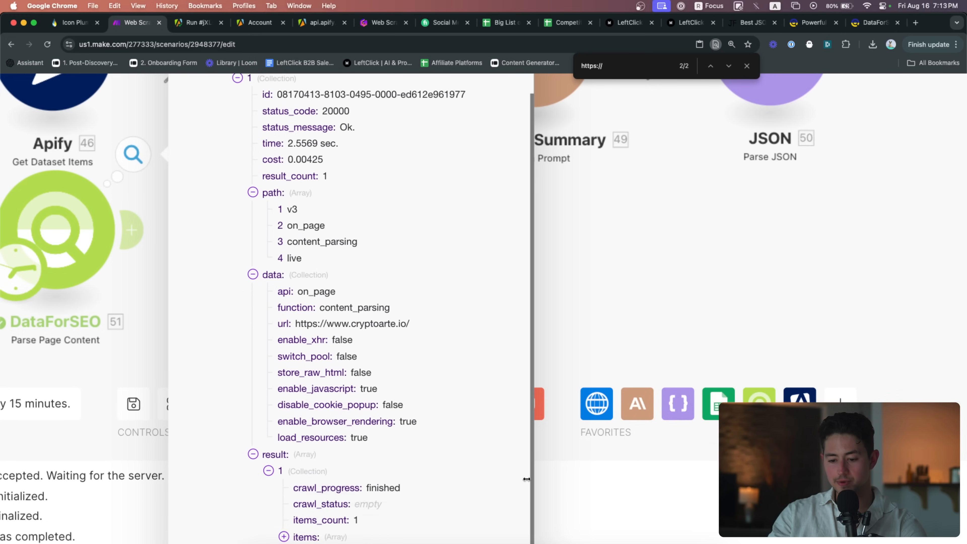
{"action": "left_click", "coordinate": [362, 505]}
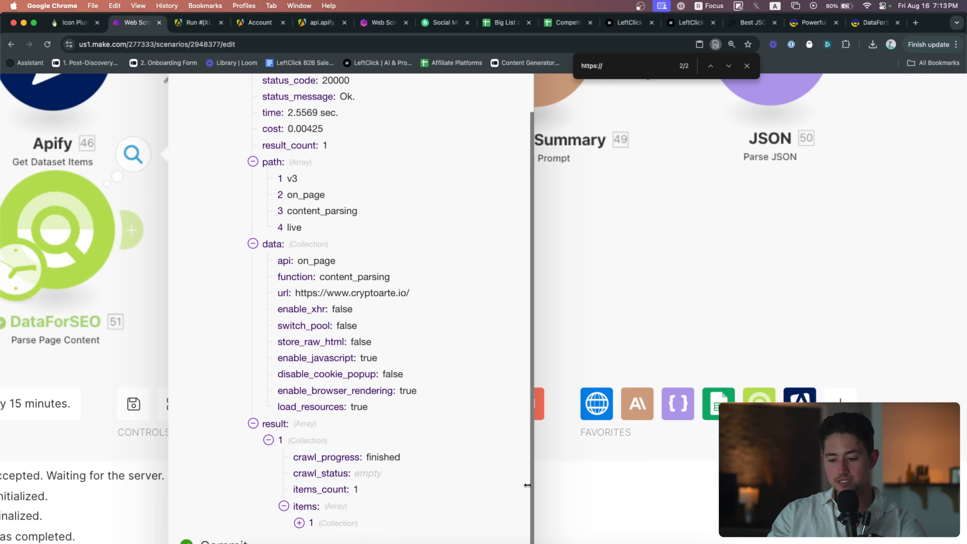
{"action": "scroll", "coordinate": [528, 485], "scroll_direction": "down", "scroll_amount": 1}
{"action": "left_click", "coordinate": [343, 506]}
{"action": "scroll", "coordinate": [524, 495], "scroll_direction": "down", "scroll_amount": 3}
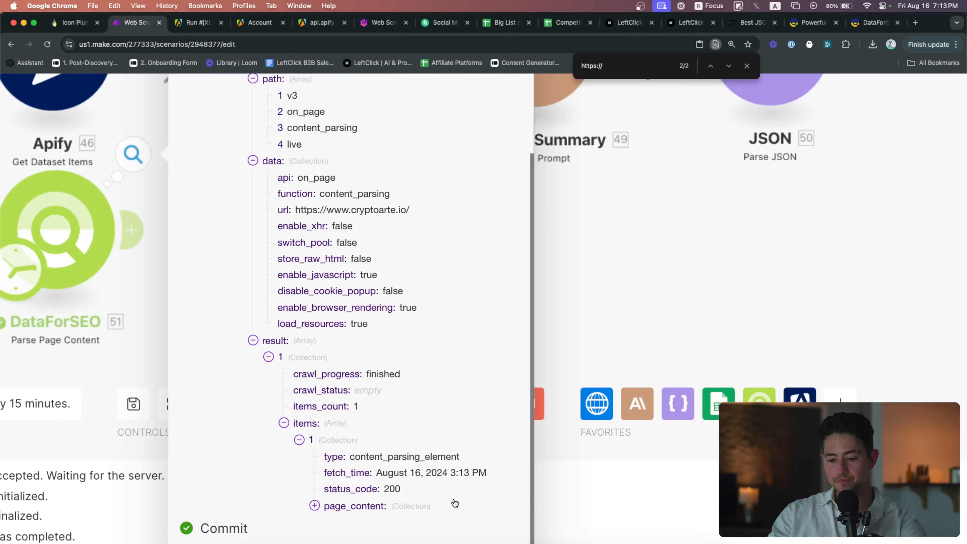
{"action": "left_click", "coordinate": [429, 508]}
{"action": "scroll", "coordinate": [529, 492], "scroll_direction": "down", "scroll_amount": 3}
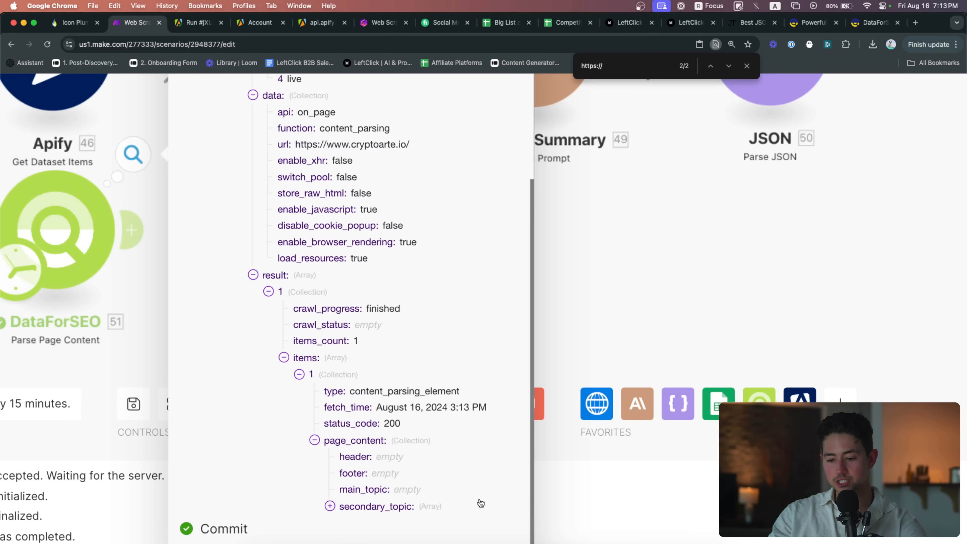
{"action": "left_click", "coordinate": [445, 514]}
{"action": "scroll", "coordinate": [495, 411], "scroll_direction": "down", "scroll_amount": 15}
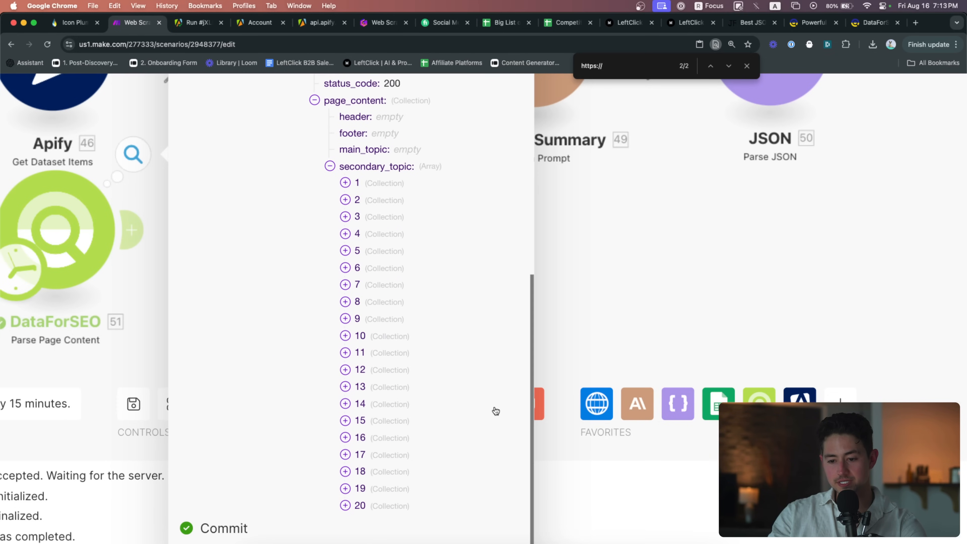
Inspect secondary topics 1, 2, 18, 19 and 20, then reset zoom and close the output
{"action": "left_click", "coordinate": [375, 184]}
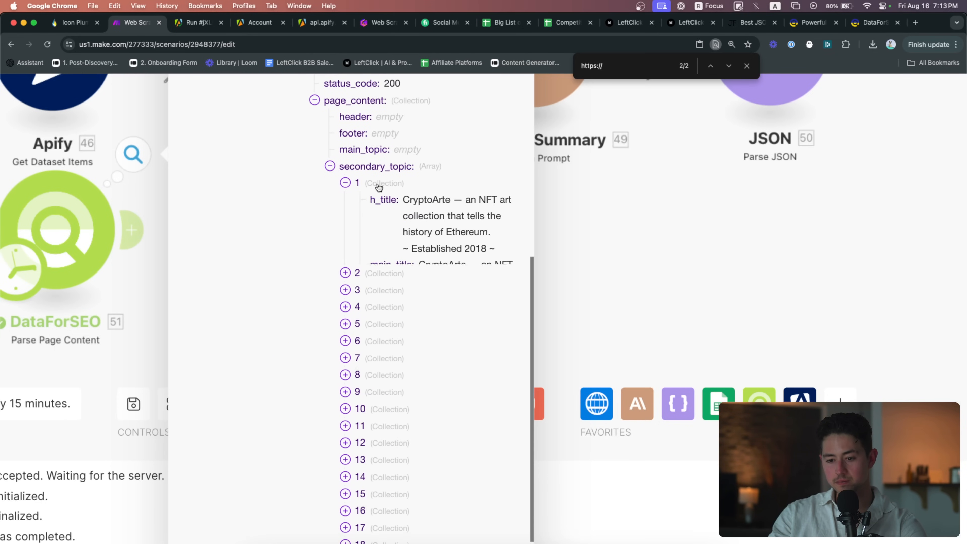
{"action": "scroll", "coordinate": [444, 218], "scroll_direction": "down", "scroll_amount": 4}
{"action": "left_click", "coordinate": [380, 343]}
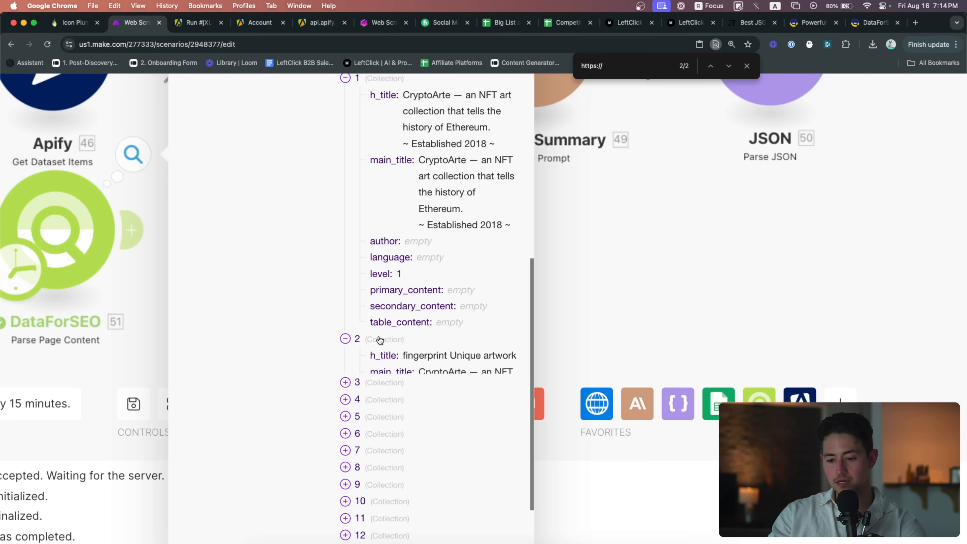
{"action": "scroll", "coordinate": [381, 343], "scroll_direction": "down", "scroll_amount": 2}
{"action": "scroll", "coordinate": [402, 450], "scroll_direction": "down", "scroll_amount": 15}
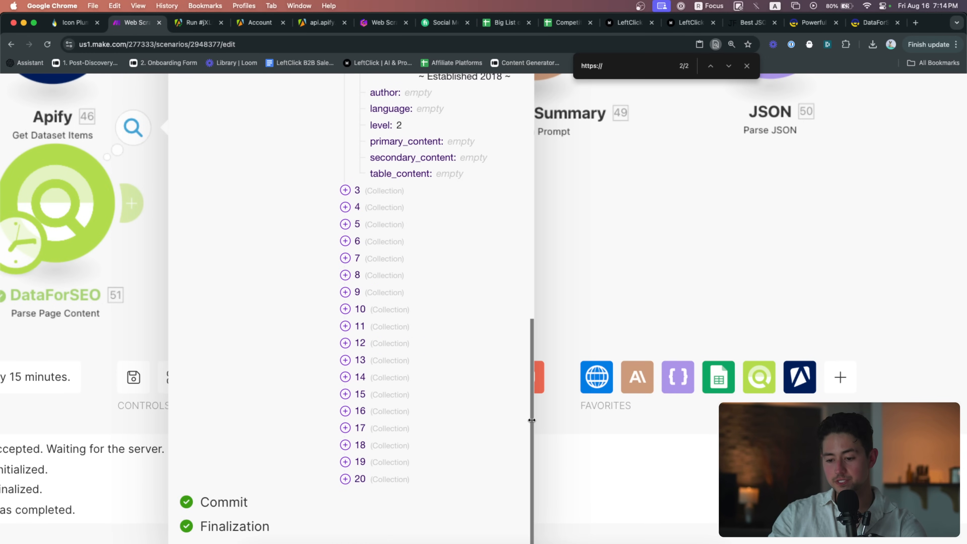
{"action": "left_click", "coordinate": [404, 444]}
{"action": "scroll", "coordinate": [516, 455], "scroll_direction": "down", "scroll_amount": 9}
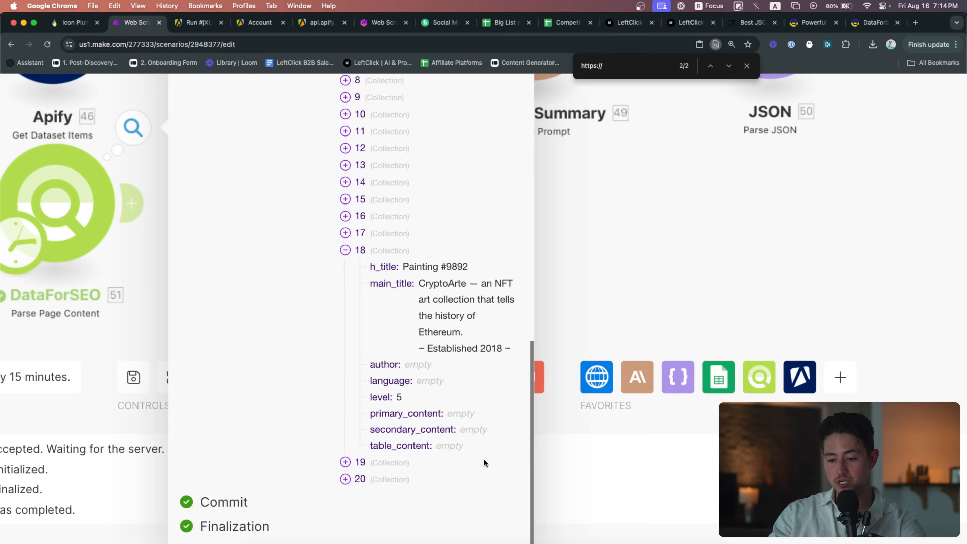
{"action": "left_click", "coordinate": [428, 463]}
{"action": "scroll", "coordinate": [527, 463], "scroll_direction": "down", "scroll_amount": 9}
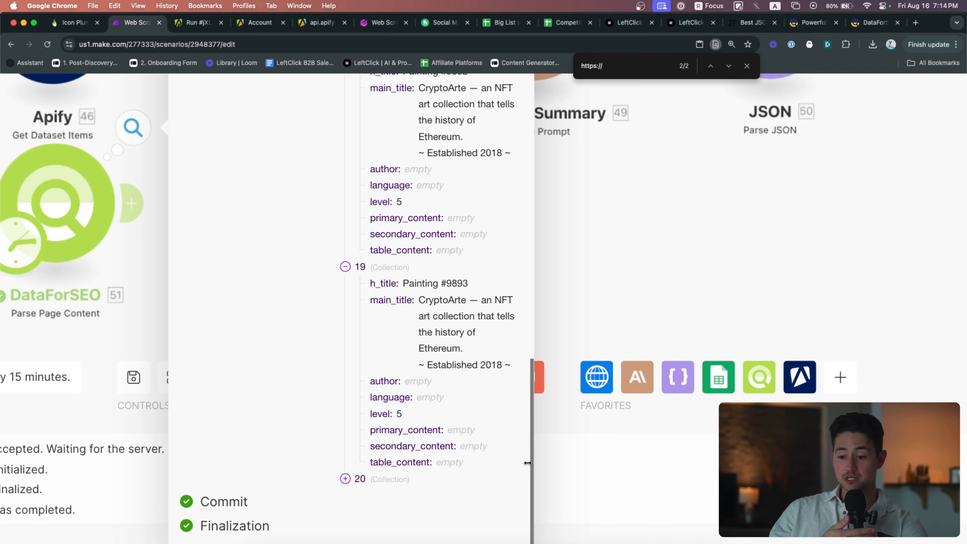
{"action": "left_click", "coordinate": [412, 482]}
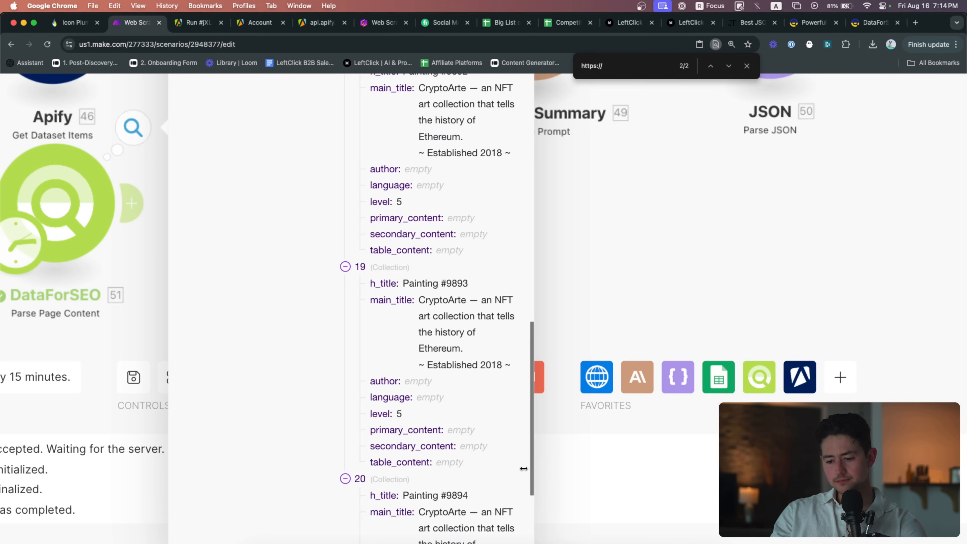
{"action": "scroll", "coordinate": [501, 483], "scroll_direction": "down", "scroll_amount": 5}
{"action": "scroll", "coordinate": [523, 469], "scroll_direction": "up", "scroll_amount": 6}
{"action": "scroll", "coordinate": [523, 468], "scroll_direction": "up", "scroll_amount": 15}
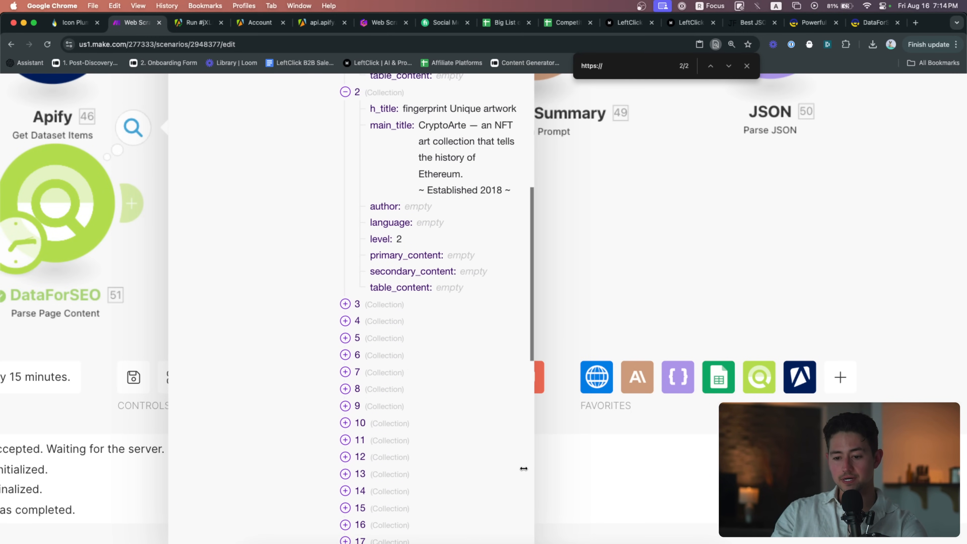
{"action": "scroll", "coordinate": [425, 289], "scroll_direction": "up", "scroll_amount": 4}
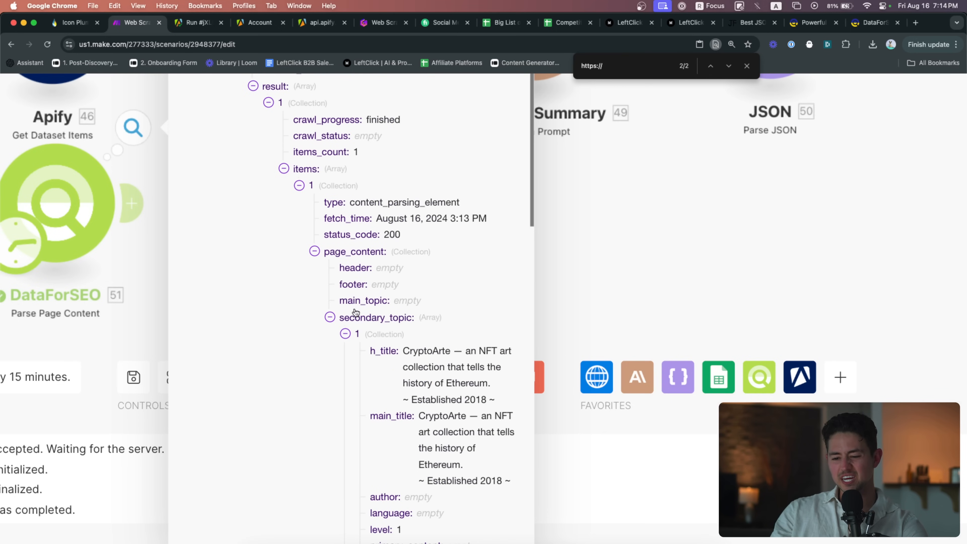
{"action": "key", "text": "super+0"}
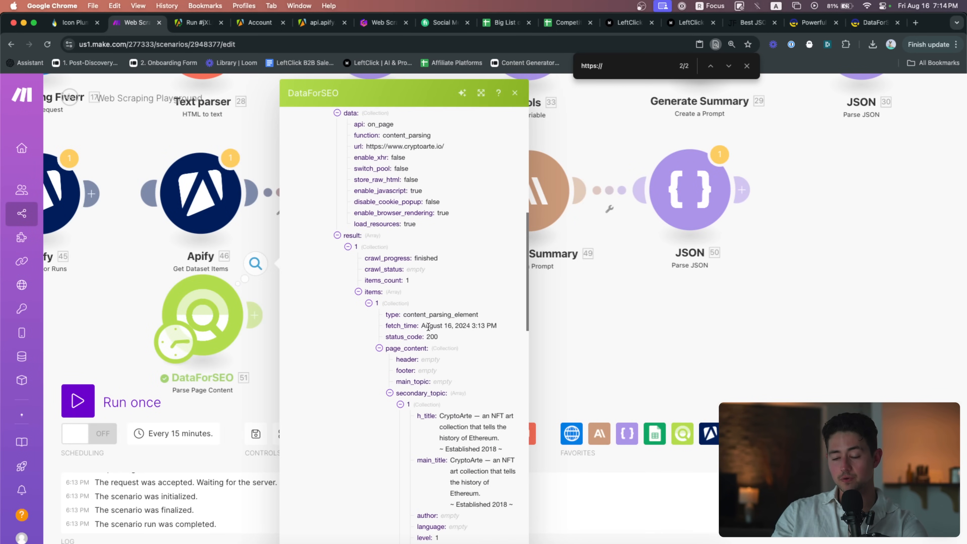
{"action": "mouse_move", "coordinate": [428, 327]}
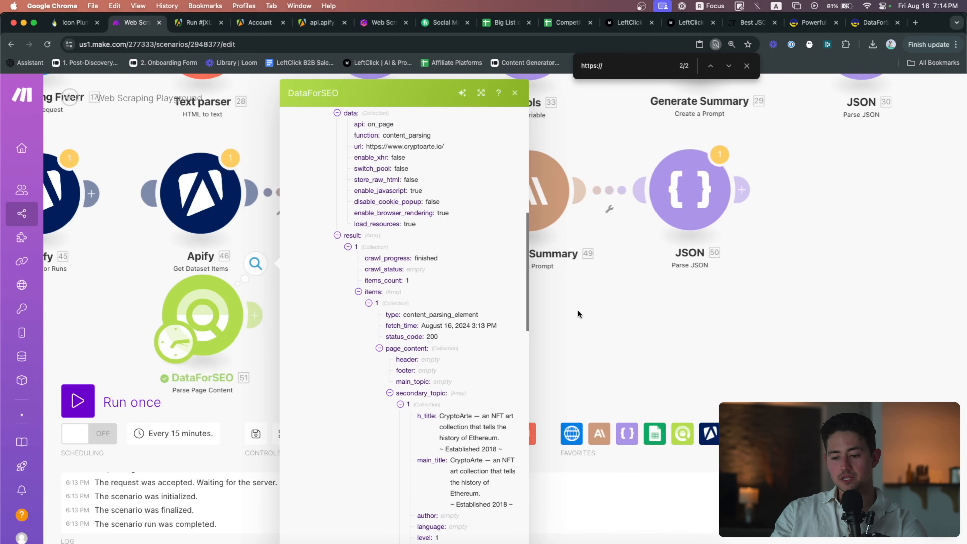
{"action": "left_click", "coordinate": [571, 312]}
Add a JSON Transform to JSON module after DataForSEO, mapping page_content into its Object field
{"action": "left_click", "coordinate": [626, 433]}
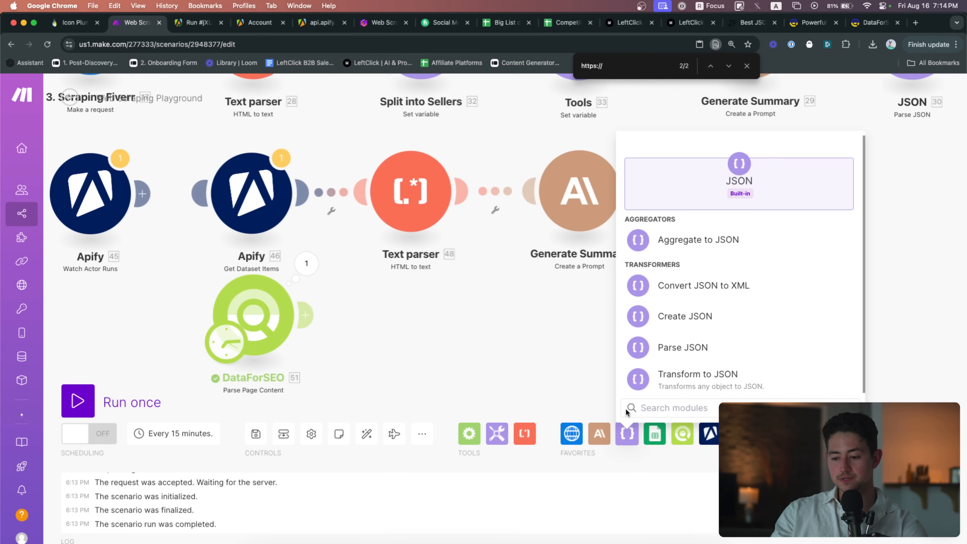
{"action": "left_click", "coordinate": [699, 371]}
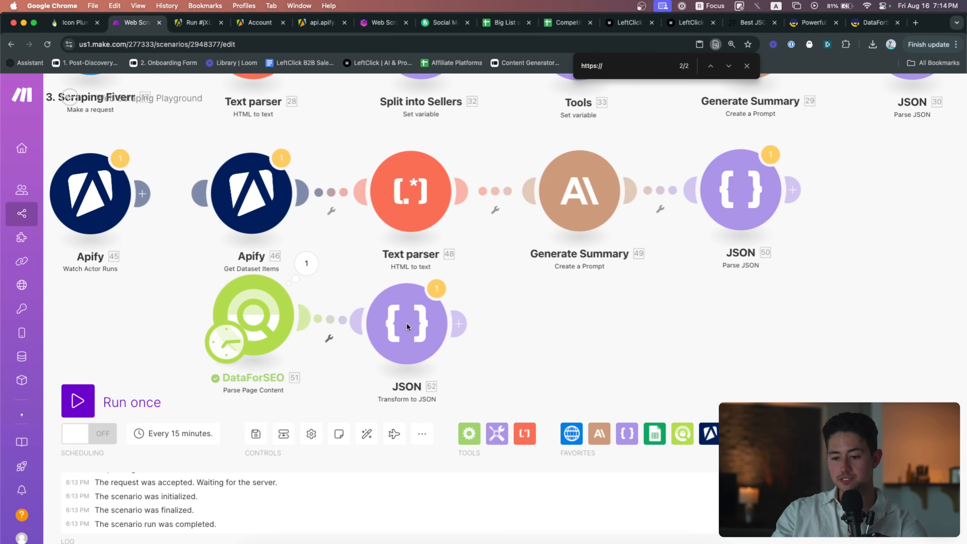
{"action": "left_click", "coordinate": [407, 321]}
{"action": "left_click", "coordinate": [563, 323]}
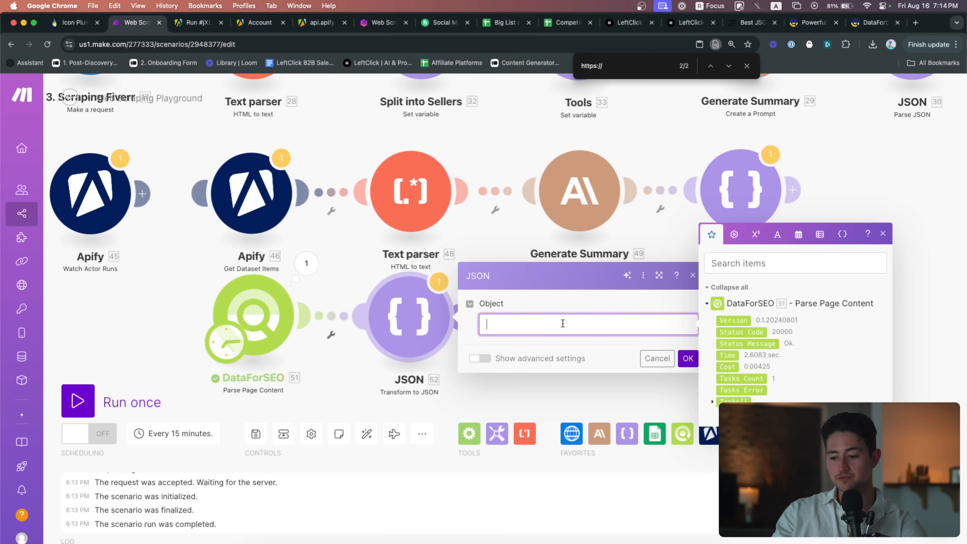
{"action": "left_click", "coordinate": [711, 400]}
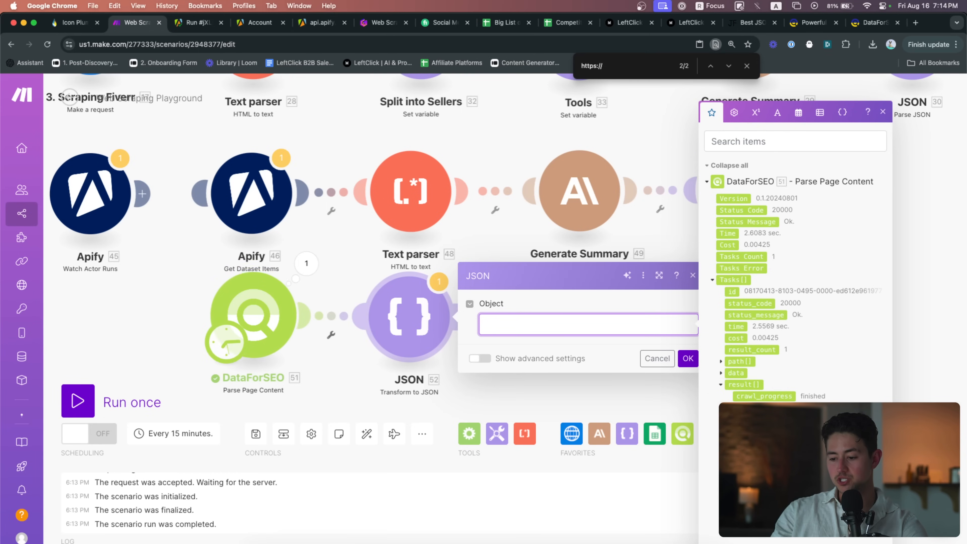
{"action": "type", "text": "51. Tasks[]: result[]: items[]: page_content"}
{"action": "left_click", "coordinate": [687, 371]}
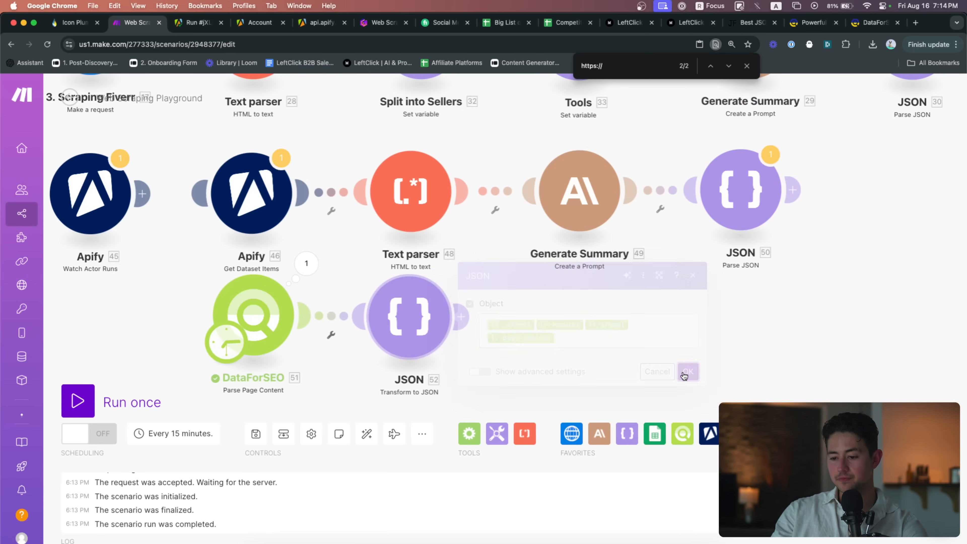
Run the scenario once and center the Apify and JSON modules in view
{"action": "left_click", "coordinate": [171, 409]}
{"action": "left_click", "coordinate": [343, 445]}
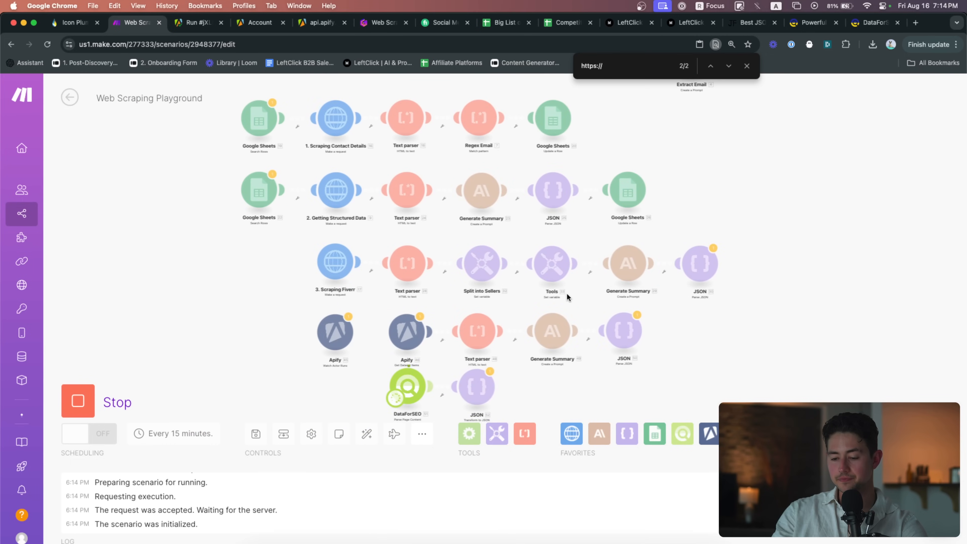
{"action": "left_click_drag", "start_coordinate": [561, 372], "coordinate": [466, 314]}
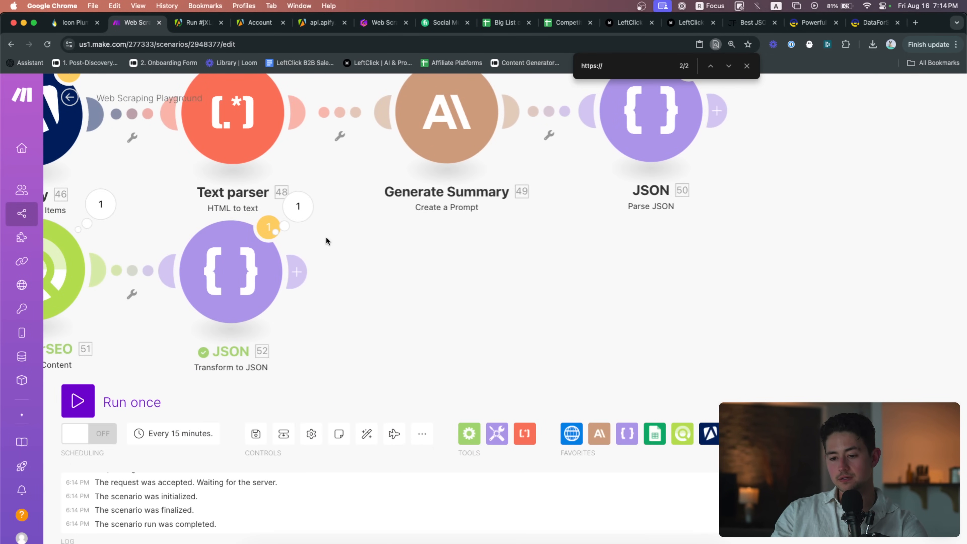
Expand and select the Transform to JSON step's JSON string of CryptoArte content and review it
{"action": "left_click", "coordinate": [298, 215]}
{"action": "left_click", "coordinate": [433, 254]}
{"action": "scroll", "coordinate": [434, 254], "scroll_direction": "up", "scroll_amount": 5}
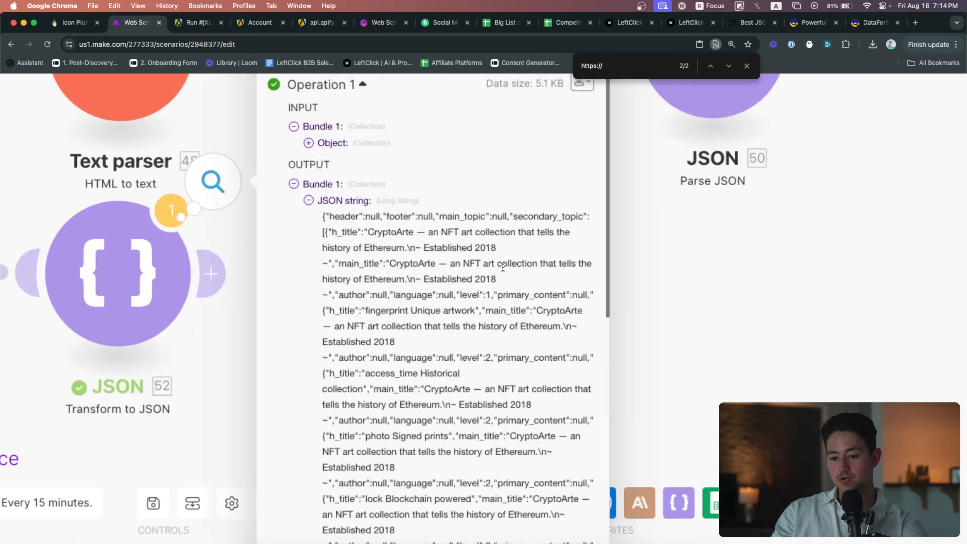
{"action": "scroll", "coordinate": [452, 217], "scroll_direction": "down", "scroll_amount": 4}
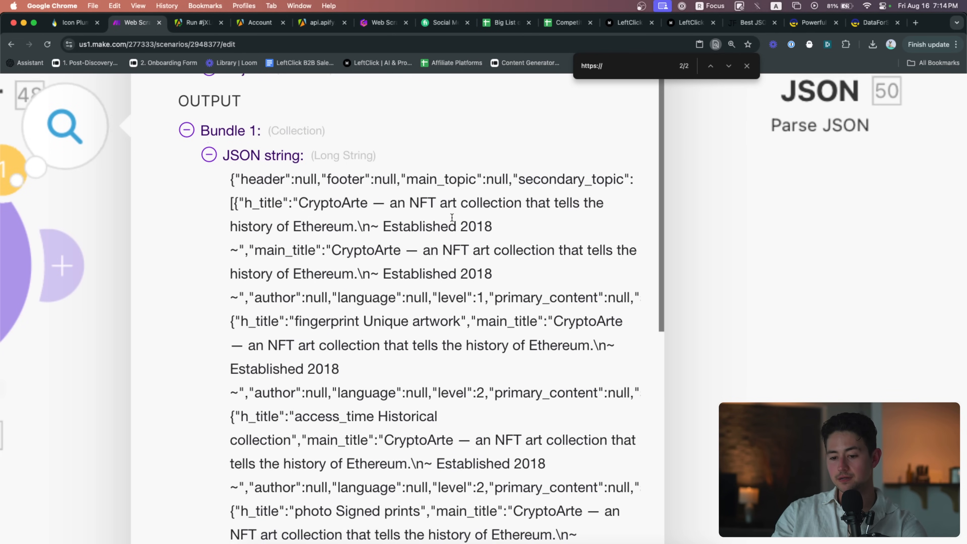
{"action": "triple_click", "coordinate": [443, 168]}
{"action": "scroll", "coordinate": [457, 179], "scroll_direction": "down", "scroll_amount": 5}
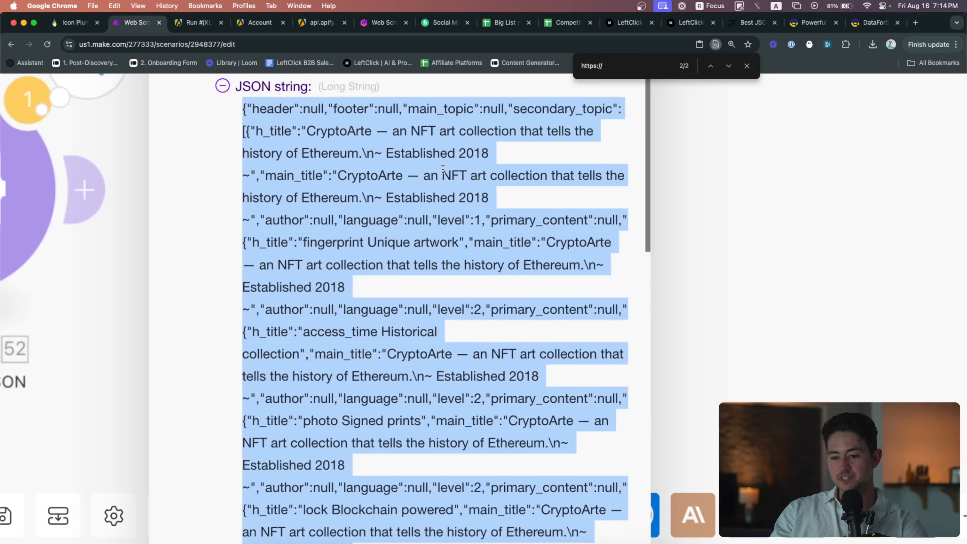
{"action": "scroll", "coordinate": [473, 212], "scroll_direction": "down", "scroll_amount": 15}
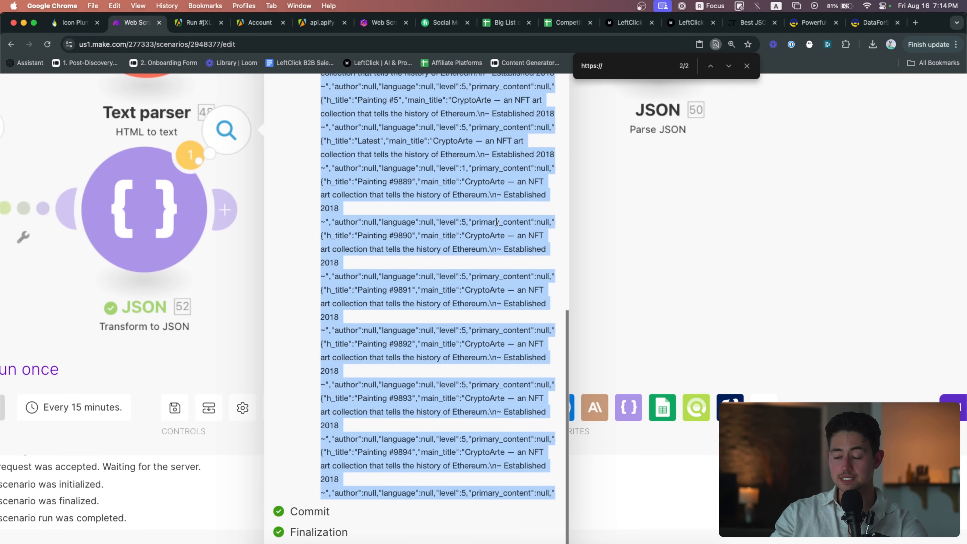
{"action": "scroll", "coordinate": [496, 222], "scroll_direction": "up", "scroll_amount": 15}
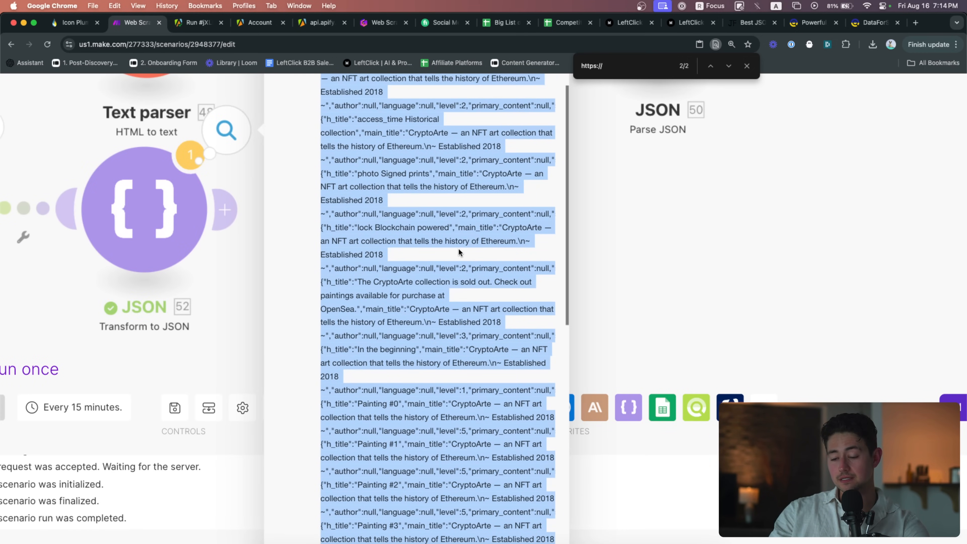
{"action": "scroll", "coordinate": [459, 252], "scroll_direction": "up", "scroll_amount": 5}
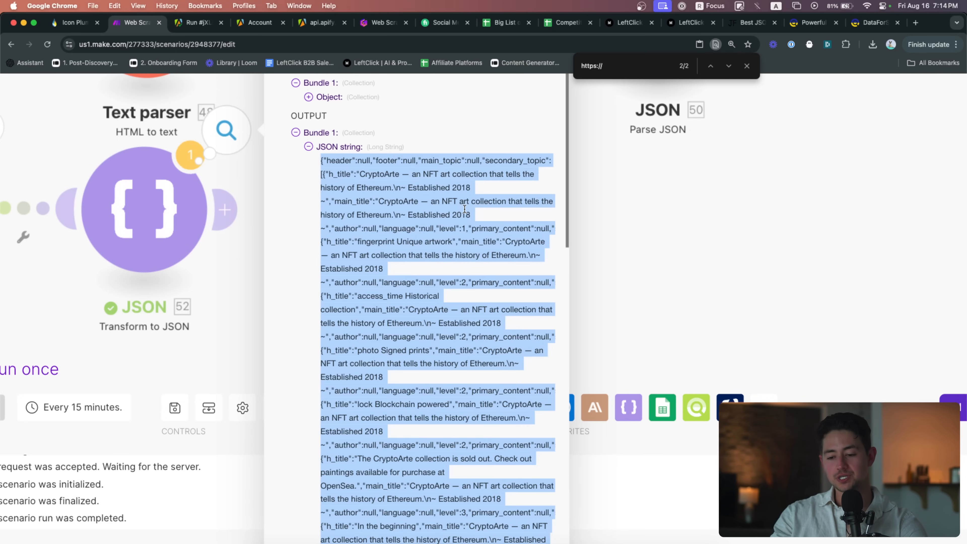
{"action": "scroll", "coordinate": [464, 208], "scroll_direction": "down", "scroll_amount": 3}
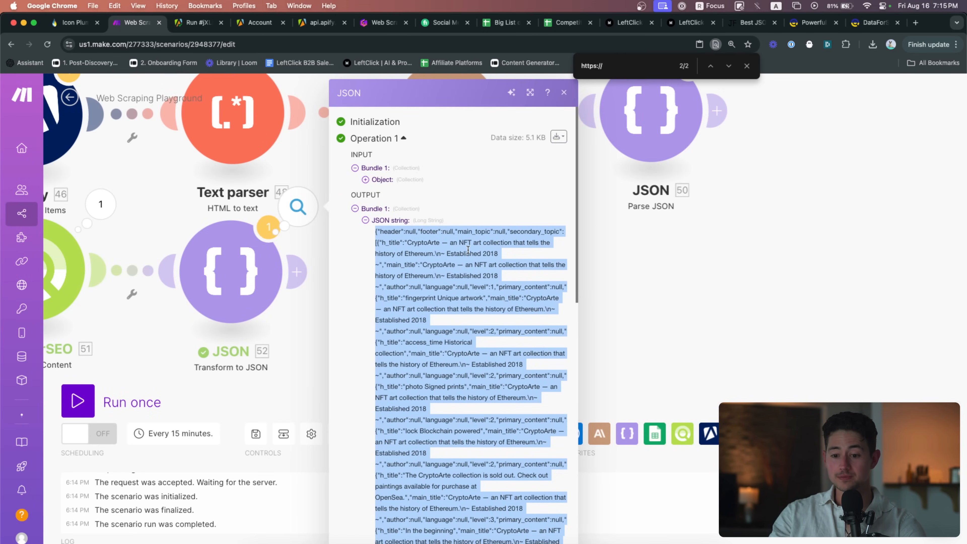
{"action": "scroll", "coordinate": [277, 270], "scroll_direction": "down", "scroll_amount": 10}
{"action": "scroll", "coordinate": [277, 270], "scroll_direction": "up", "scroll_amount": 10}
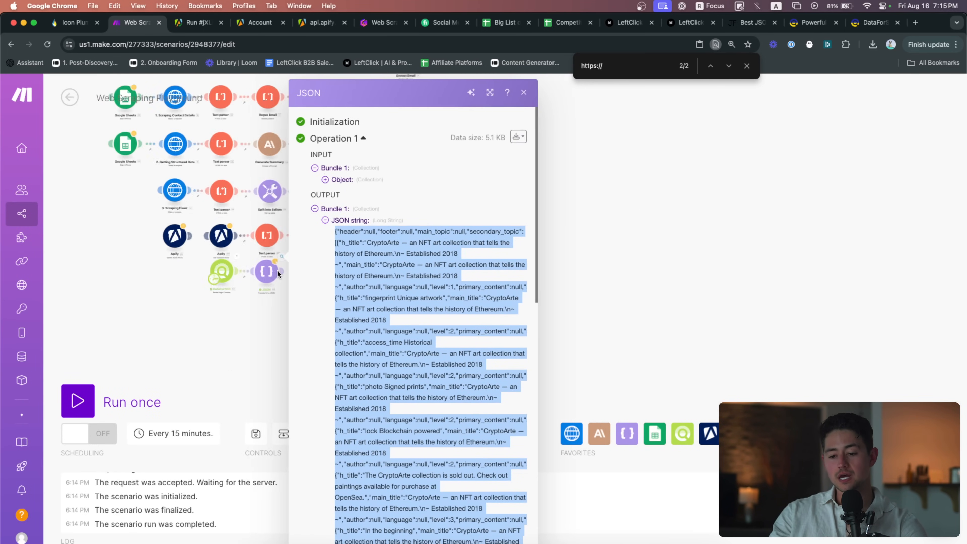
{"action": "scroll", "coordinate": [248, 280], "scroll_direction": "down", "scroll_amount": 8}
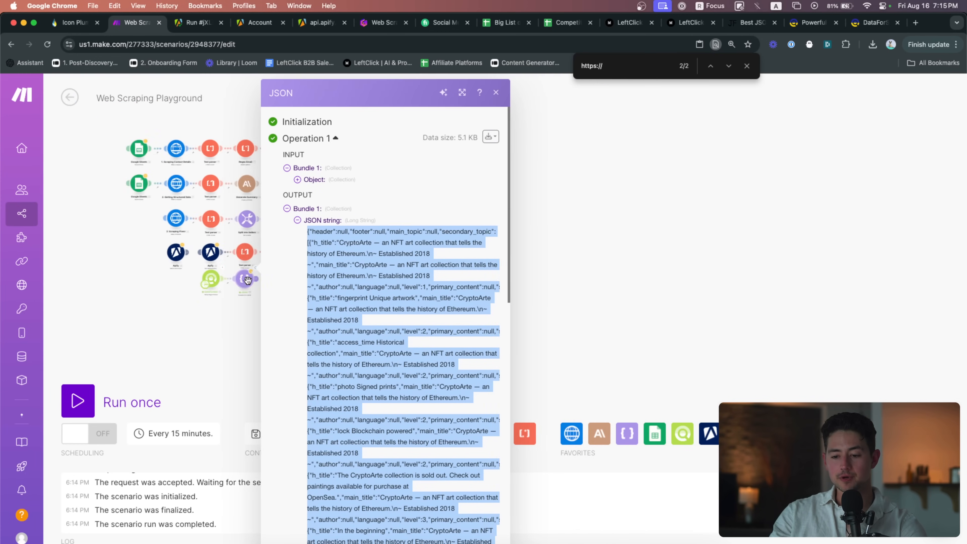
{"action": "scroll", "coordinate": [318, 315], "scroll_direction": "down", "scroll_amount": 5}
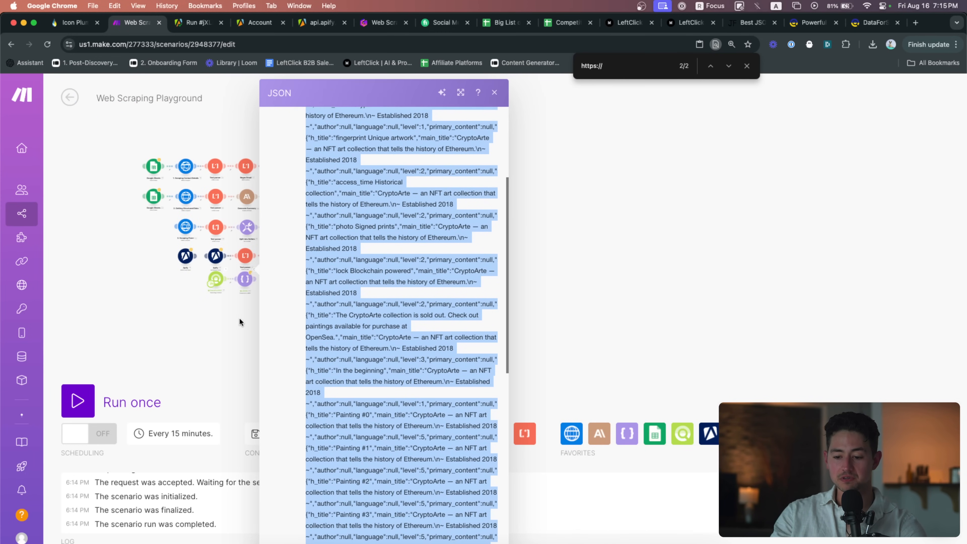
{"action": "scroll", "coordinate": [239, 321], "scroll_direction": "up", "scroll_amount": 5}
{"action": "scroll", "coordinate": [401, 356], "scroll_direction": "down", "scroll_amount": 3}
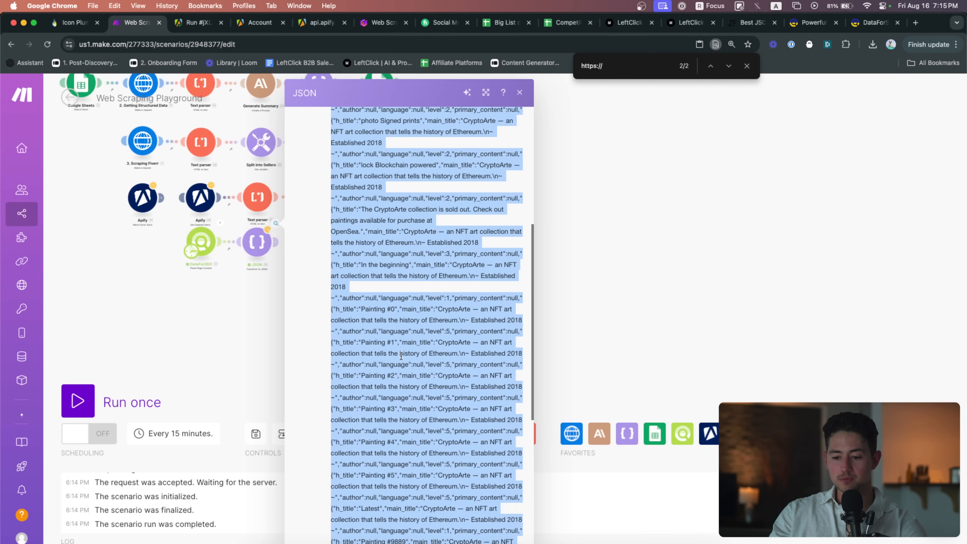
{"action": "scroll", "coordinate": [401, 355], "scroll_direction": "up", "scroll_amount": 5}
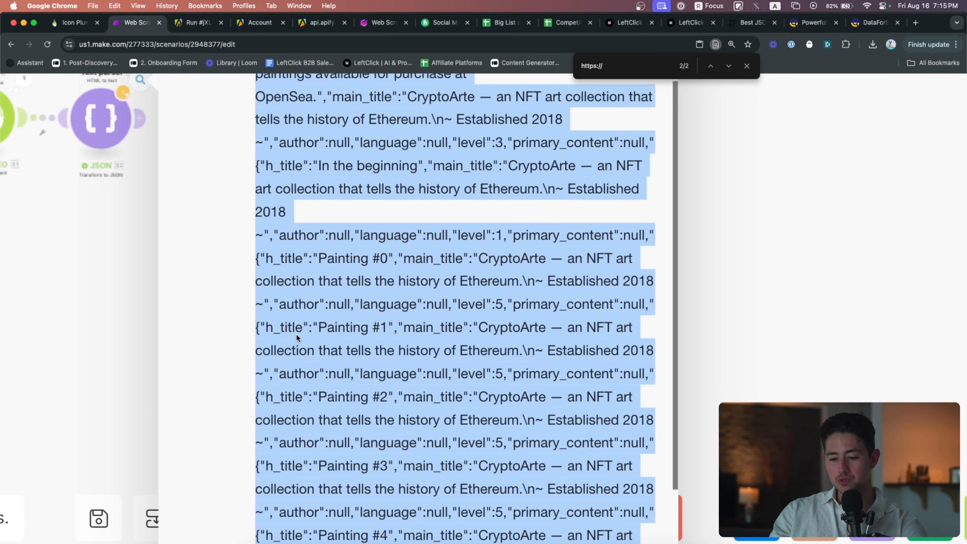
{"action": "scroll", "coordinate": [296, 334], "scroll_direction": "down", "scroll_amount": 5}
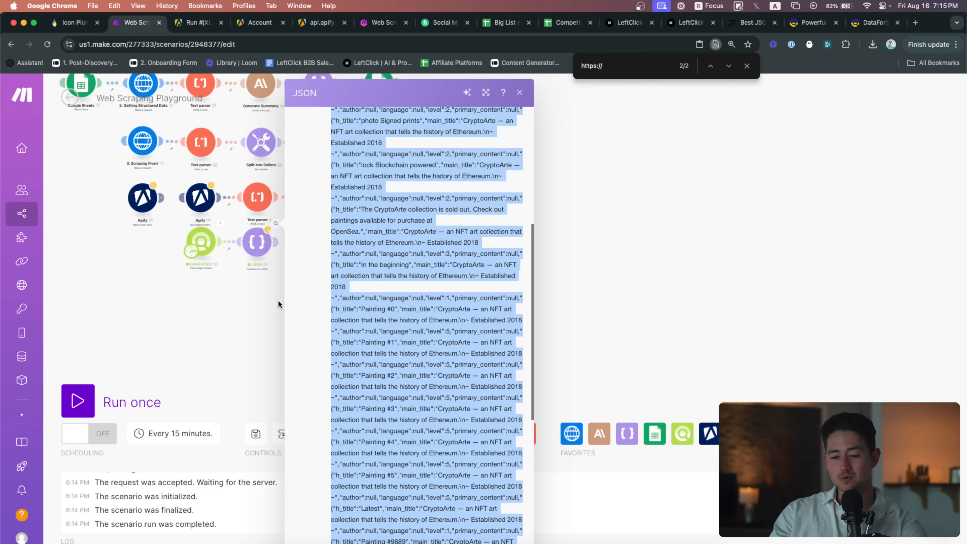
{"action": "scroll", "coordinate": [232, 271], "scroll_direction": "up", "scroll_amount": 5}
{"action": "left_click", "coordinate": [231, 271]}
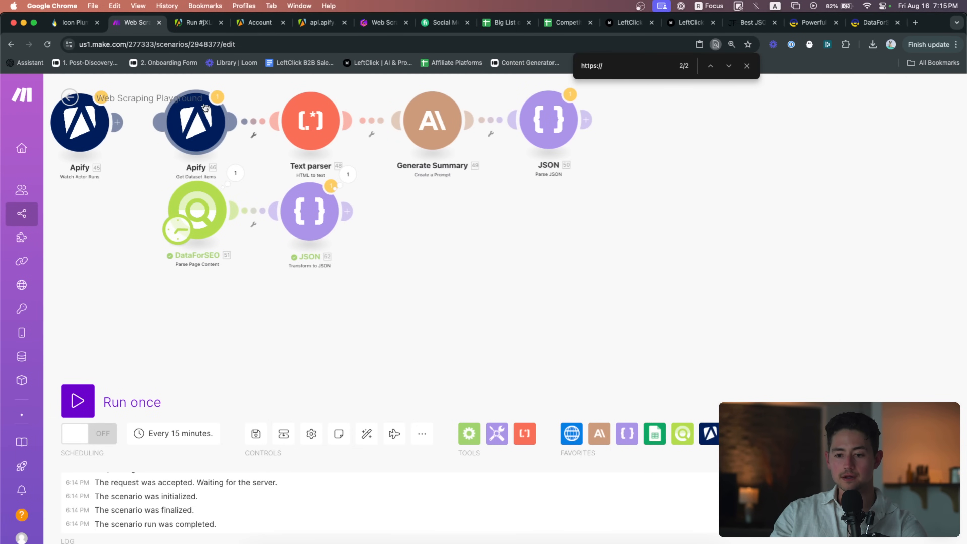
Go to the Web Scraping slides and open the BiliBili example site from them
{"action": "scroll", "coordinate": [381, 232], "scroll_direction": "left", "scroll_amount": 5}
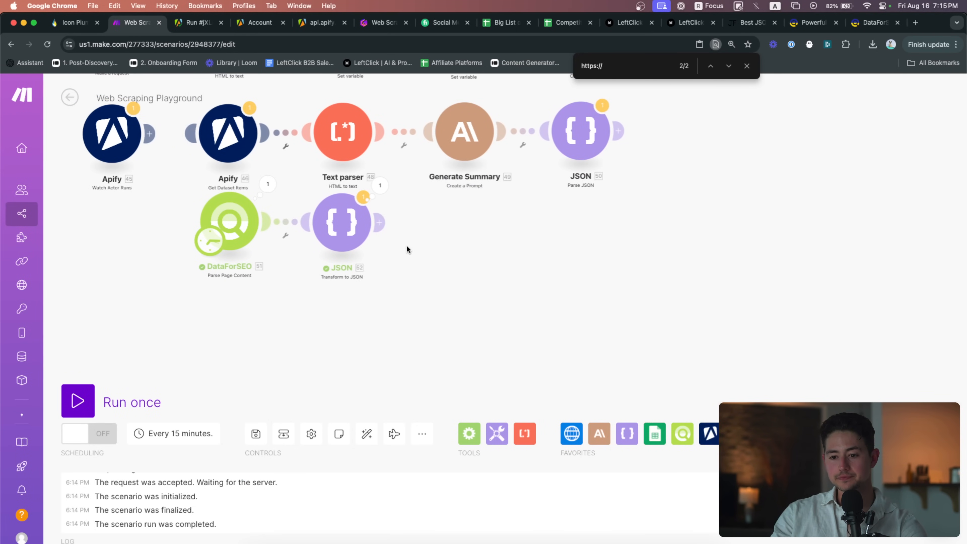
{"action": "left_click_drag", "start_coordinate": [382, 23], "coordinate": [198, 22]}
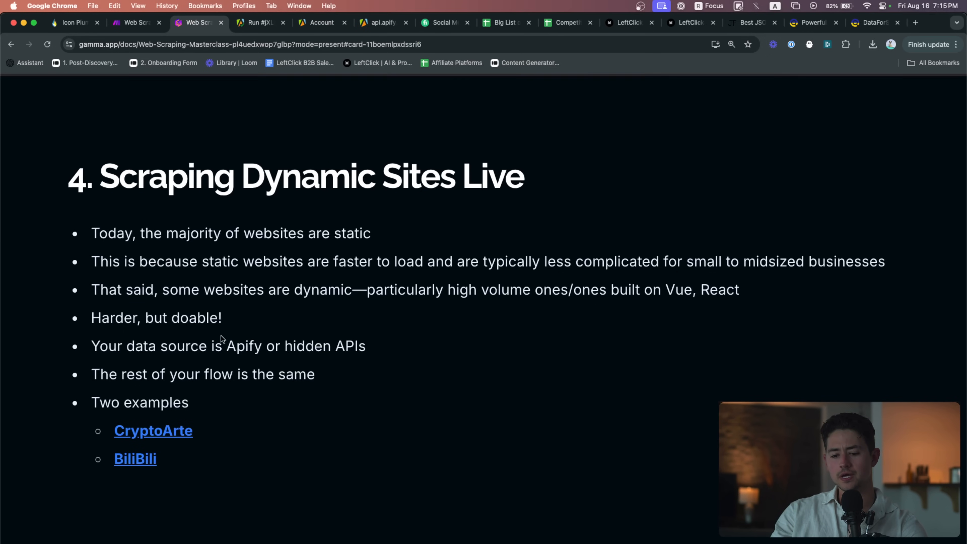
{"action": "left_click", "coordinate": [135, 458]}
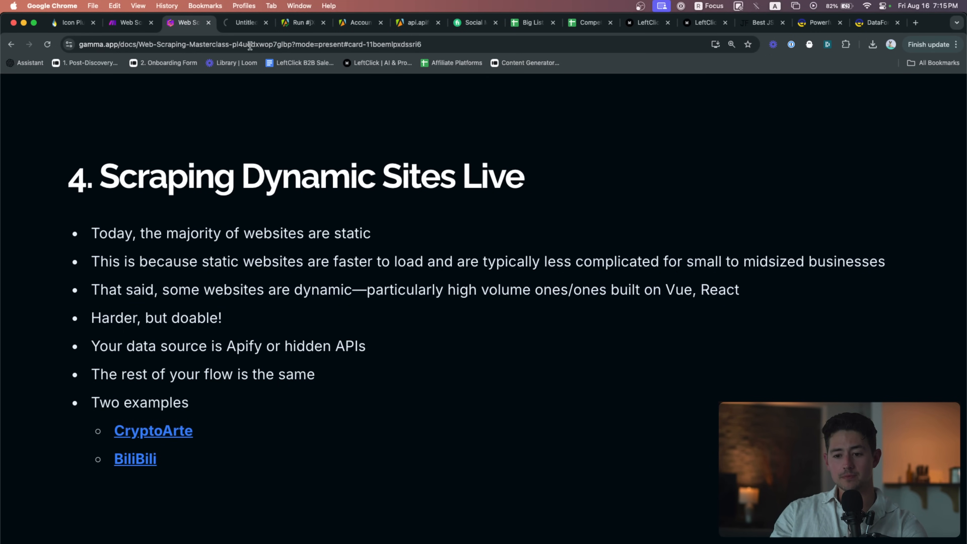
{"action": "left_click", "coordinate": [250, 25]}
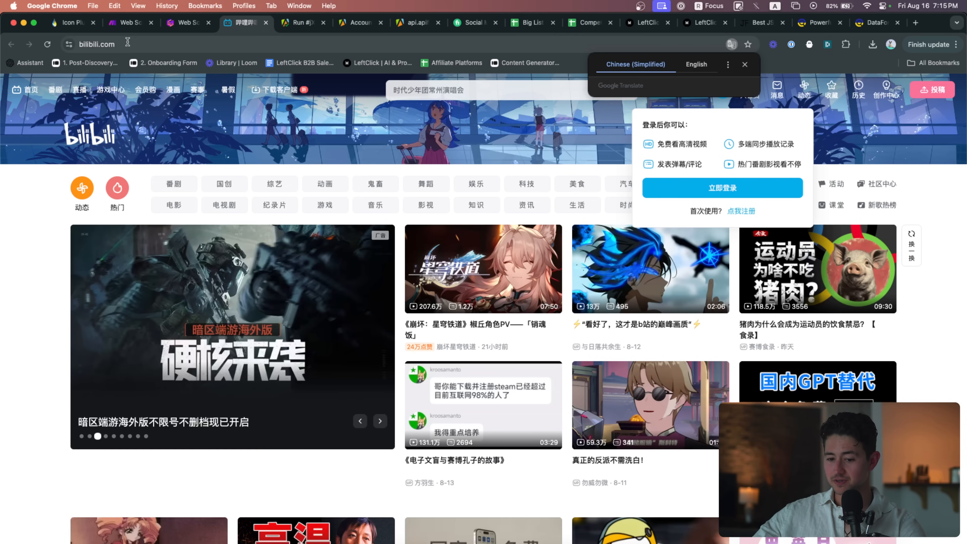
Scroll the bilibili homepage feed so more recommended video cards load
{"action": "scroll", "coordinate": [35, 162], "scroll_direction": "down", "scroll_amount": 10}
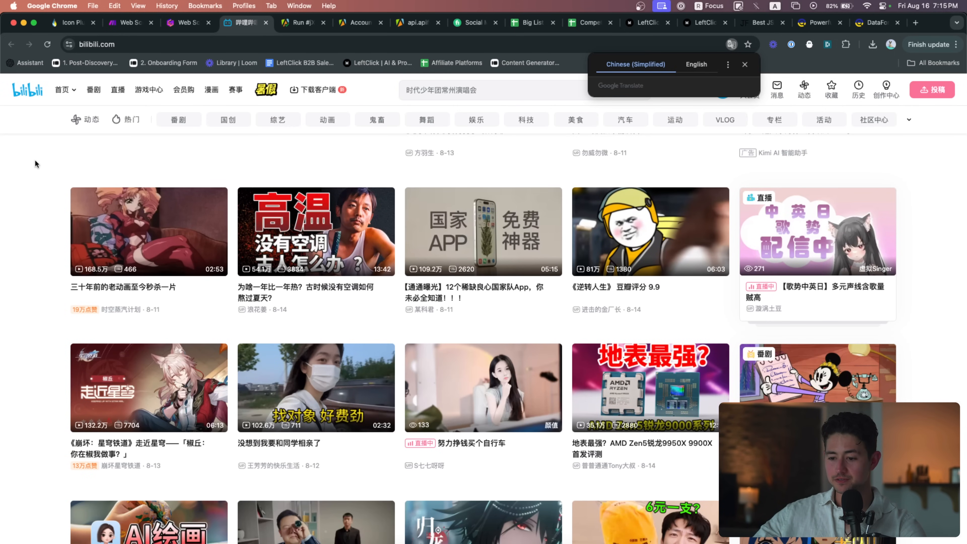
{"action": "scroll", "coordinate": [35, 161], "scroll_direction": "down", "scroll_amount": 4}
{"action": "scroll", "coordinate": [35, 164], "scroll_direction": "down", "scroll_amount": 6}
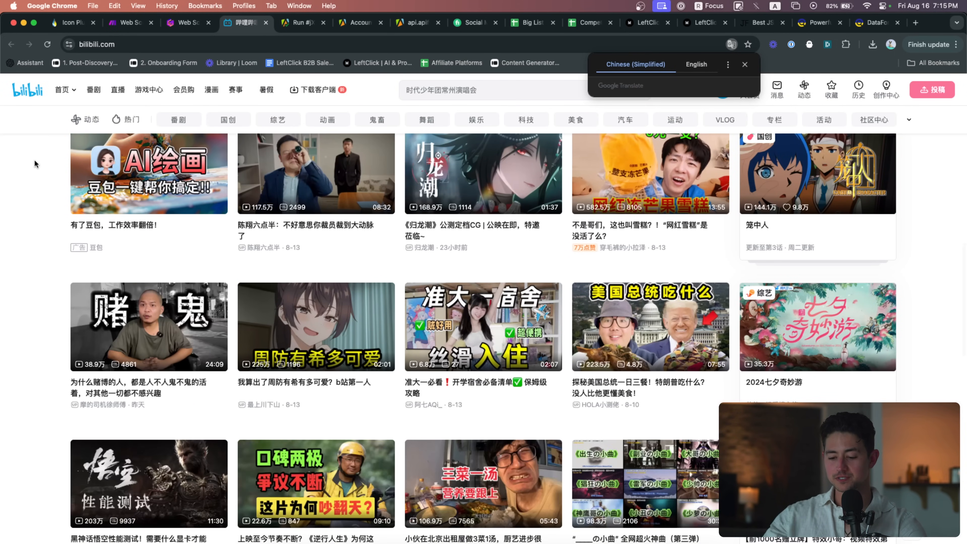
{"action": "key", "text": "super+t"}
Search Google for 'population of korea' (51.63 million, 2022), then close that tab
{"action": "type", "text": "population of korea"}
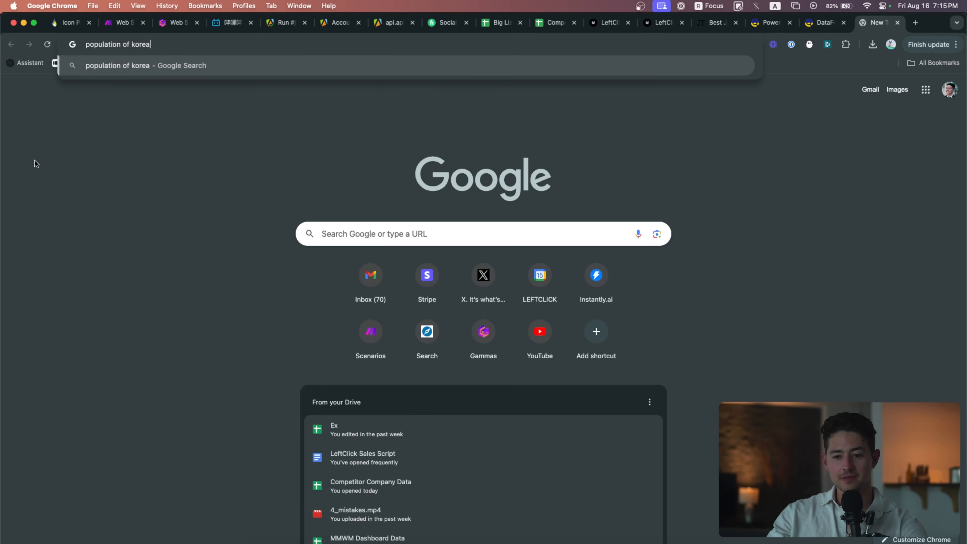
{"action": "key", "text": "Return"}
{"action": "key", "text": "super+equal"}
{"action": "key", "text": "super+equal"}
{"action": "key", "text": "super+equal"}
{"action": "key", "text": "super+equal"}
{"action": "key", "text": "super+equal"}
{"action": "key", "text": "super+equal"}
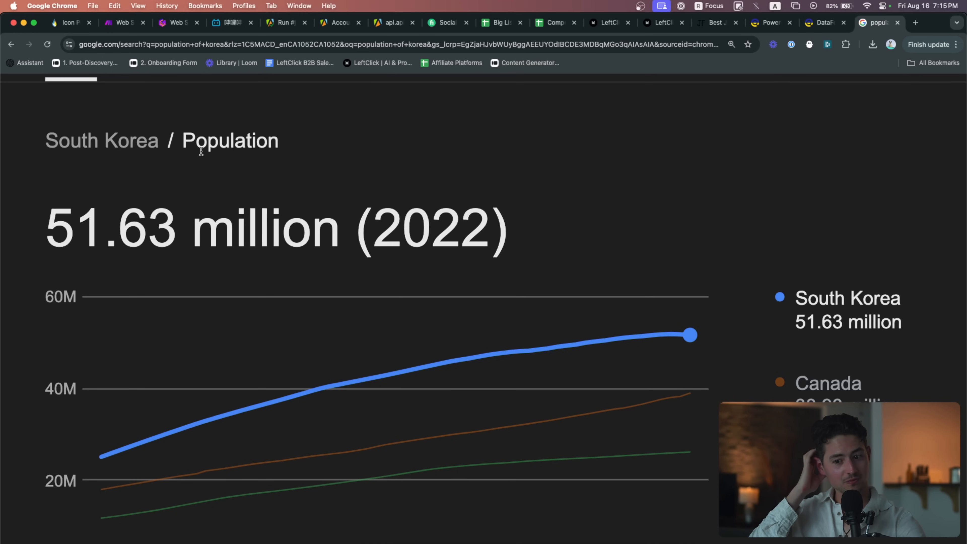
{"action": "key", "text": "super+minus"}
{"action": "key", "text": "super+0"}
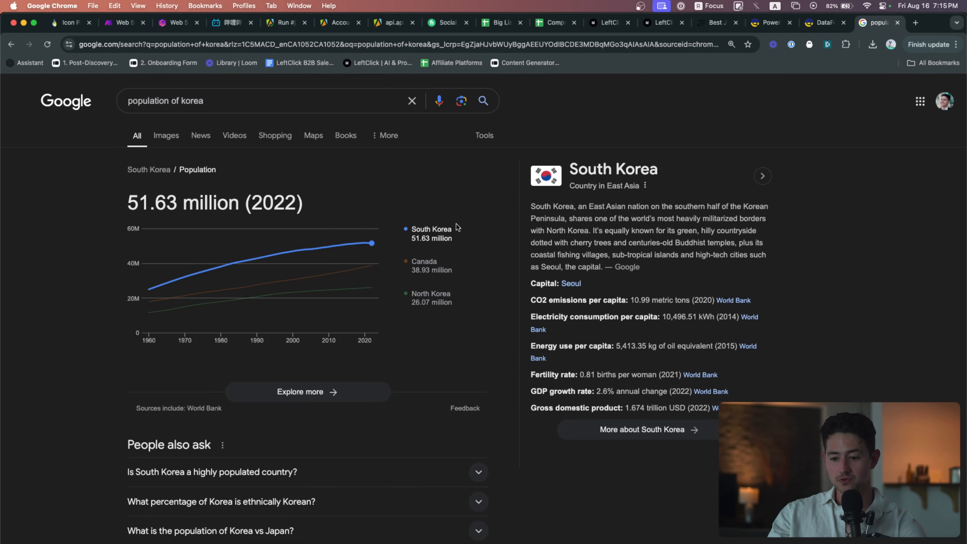
{"action": "key", "text": "super+w"}
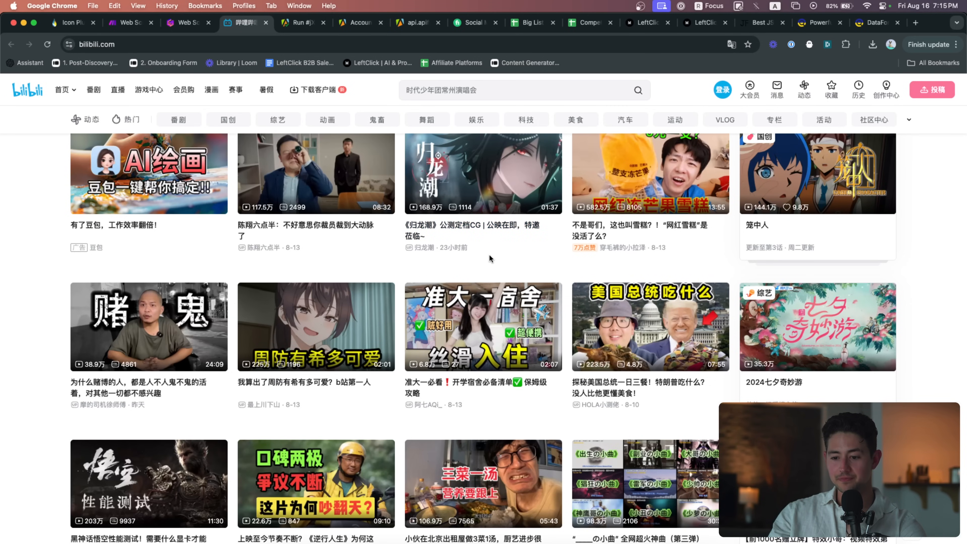
Leave the bilibili homepage and return to Make's Web Scraping Playground scenario
{"action": "scroll", "coordinate": [488, 254], "scroll_direction": "up", "scroll_amount": 8}
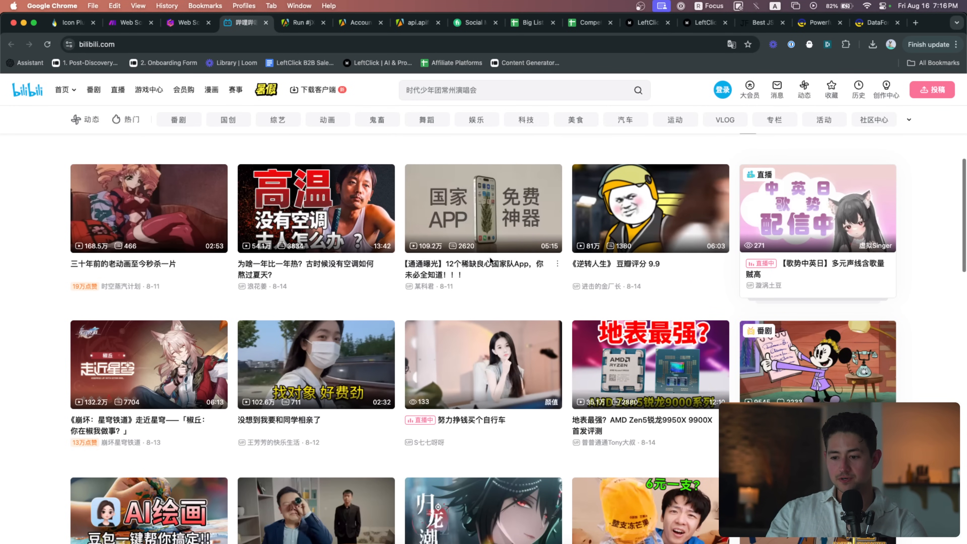
{"action": "scroll", "coordinate": [490, 261], "scroll_direction": "up", "scroll_amount": 10}
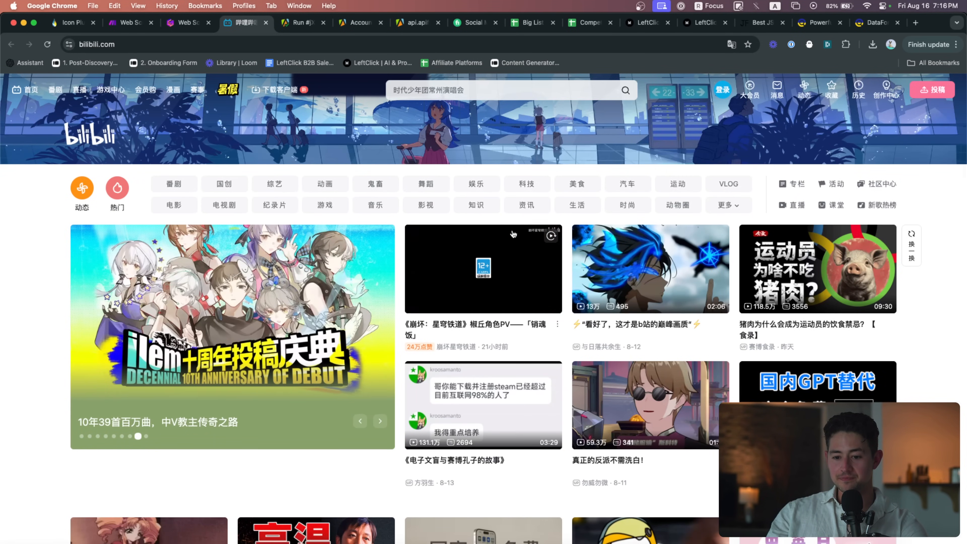
{"action": "left_click", "coordinate": [320, 44]}
{"action": "key", "text": "super+c"}
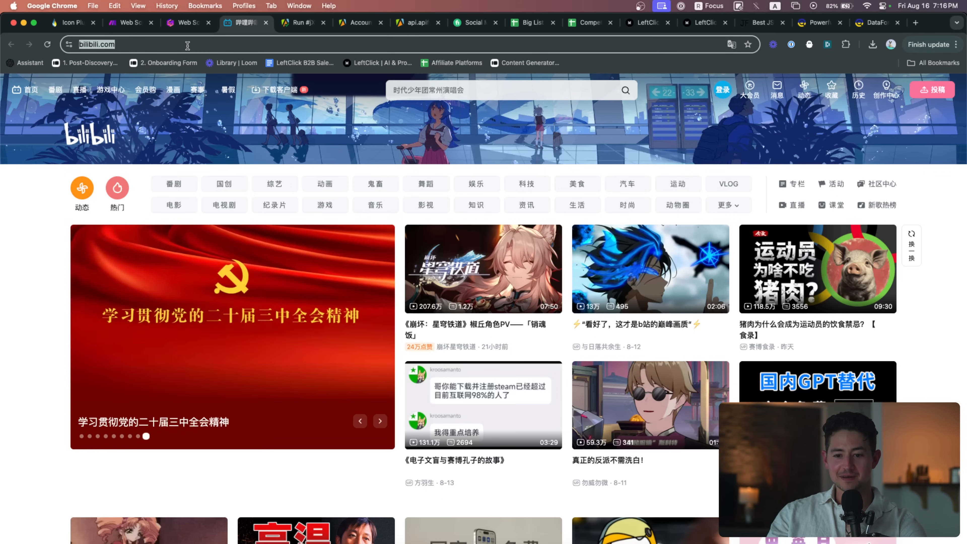
{"action": "left_click", "coordinate": [136, 26]}
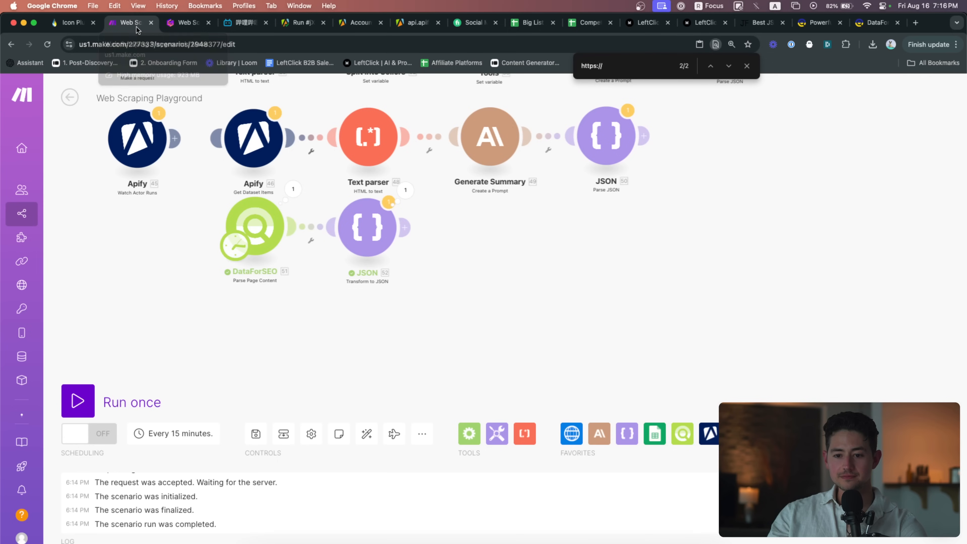
Duplicate the 3. Scraping Fiverr HTTP module and place the copy in empty canvas space
{"action": "left_click_drag", "start_coordinate": [148, 198], "coordinate": [271, 311]}
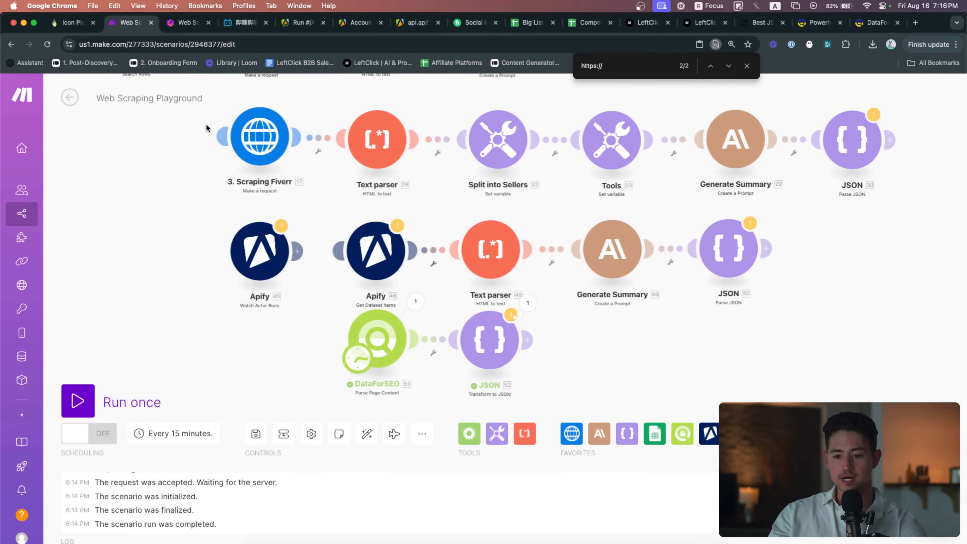
{"action": "left_click_drag", "start_coordinate": [206, 123], "coordinate": [303, 201]}
{"action": "left_click_drag", "start_coordinate": [268, 309], "coordinate": [289, 241]}
{"action": "key", "text": "super+v"}
{"action": "scroll", "coordinate": [293, 275], "scroll_direction": "down", "scroll_amount": 4}
{"action": "left_click_drag", "start_coordinate": [251, 280], "coordinate": [268, 221]}
{"action": "scroll", "coordinate": [363, 357], "scroll_direction": "up", "scroll_amount": 4}
{"action": "left_click_drag", "start_coordinate": [357, 293], "coordinate": [356, 389]}
{"action": "left_click_drag", "start_coordinate": [367, 219], "coordinate": [357, 286]}
{"action": "scroll", "coordinate": [354, 265], "scroll_direction": "up", "scroll_amount": 4}
Rename the Apify watch module to '4. Scraping CryptoArte'
{"action": "right_click", "coordinate": [348, 214]}
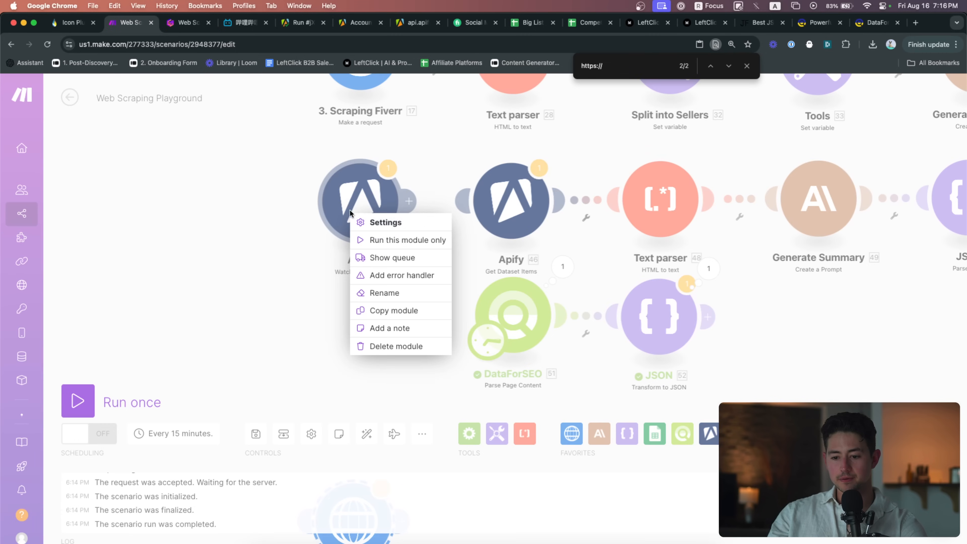
{"action": "left_click", "coordinate": [393, 294]}
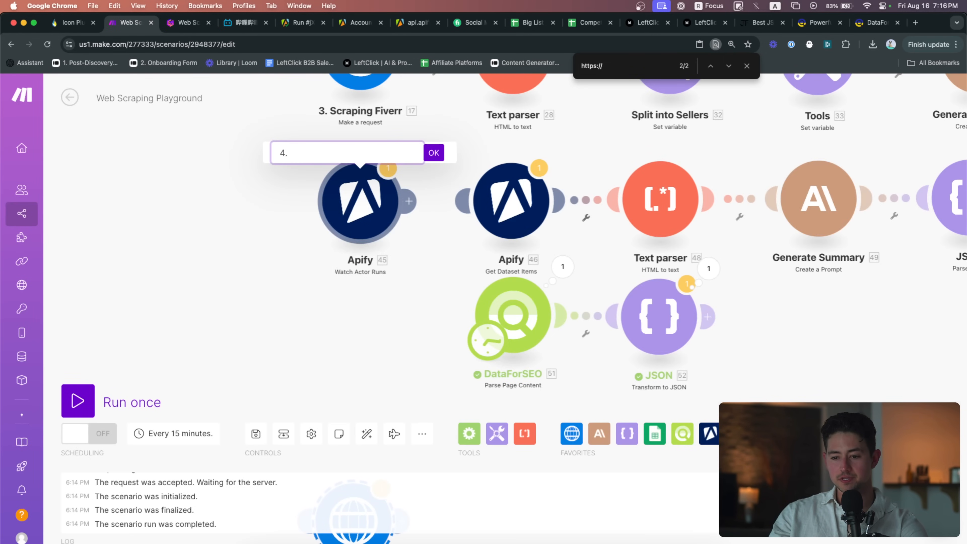
{"action": "type", "text": "4. Scraping CryptoA"}
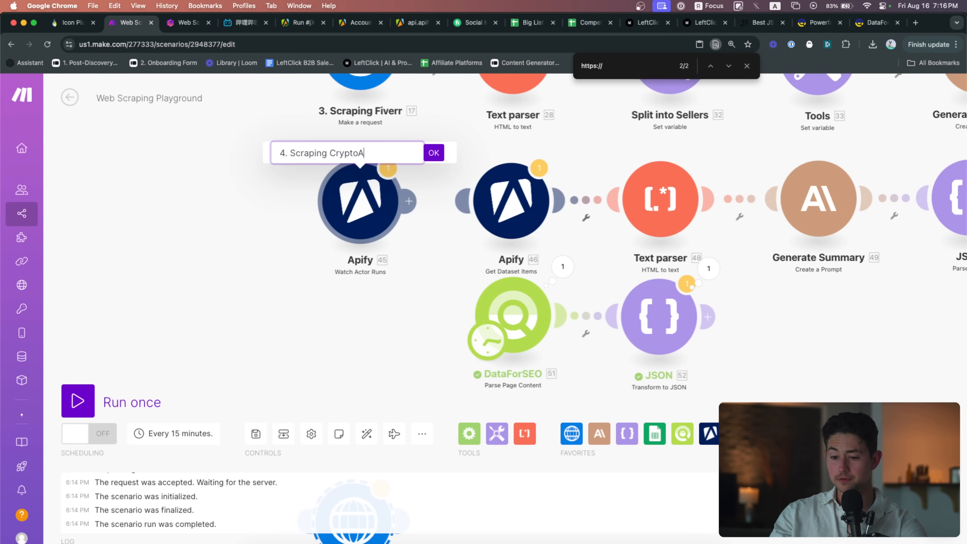
{"action": "type", "text": "rte"}
{"action": "key", "text": "Return"}
Rename the DataForSEO module to '4. Scraping CryptoArte (DataForSEO)'
{"action": "scroll", "coordinate": [411, 313], "scroll_direction": "down", "scroll_amount": 2}
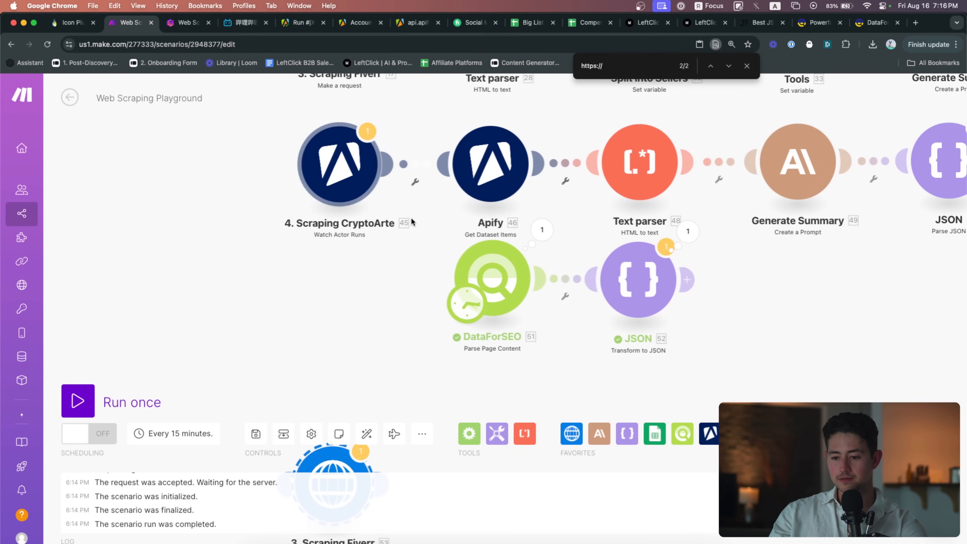
{"action": "right_click", "coordinate": [478, 271]}
{"action": "left_click", "coordinate": [522, 356]}
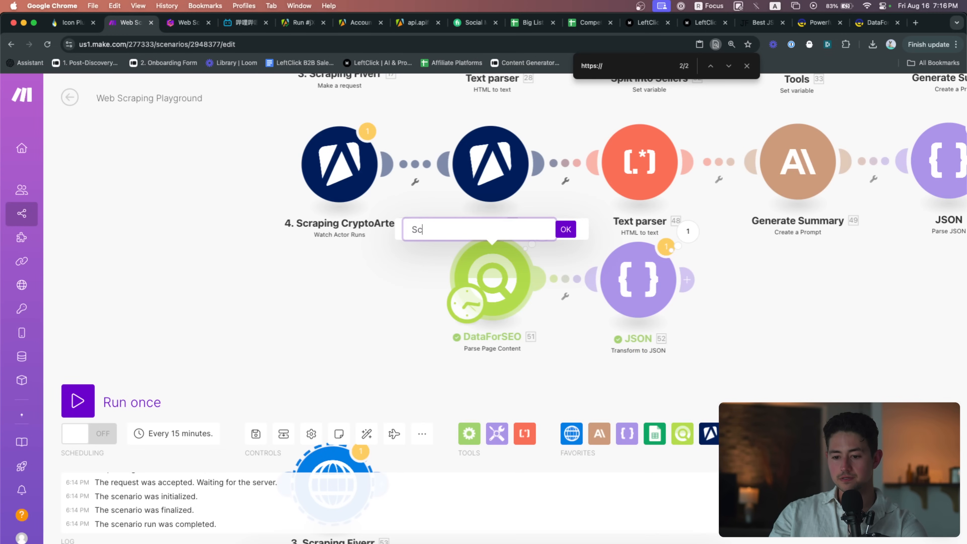
{"action": "type", "text": "Scraping CryptoArte"}
{"action": "key", "text": "super+a"}
{"action": "key", "text": "Left"}
{"action": "type", "text": "4."}
{"action": "key", "text": "super+a"}
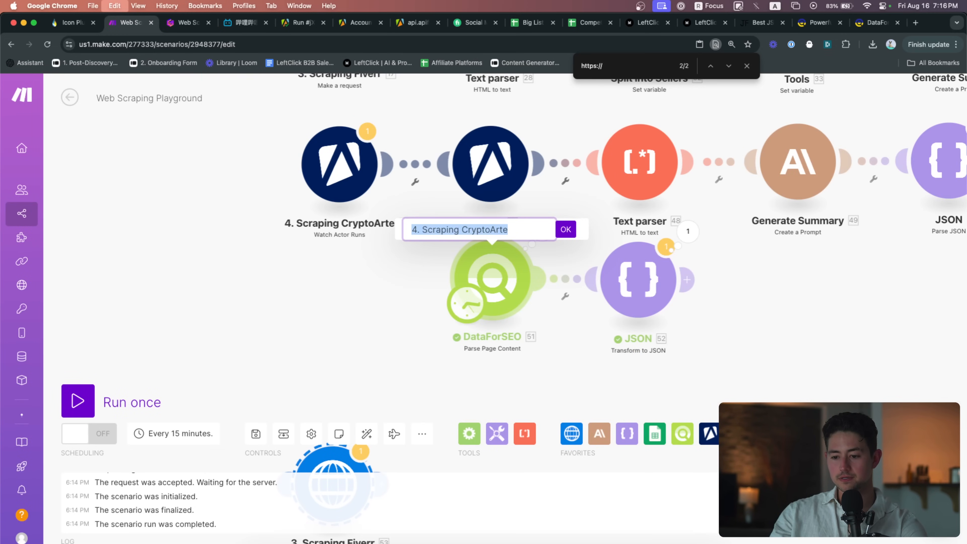
{"action": "key", "text": "Right"}
{"action": "type", "text": "(DataForSEO)"}
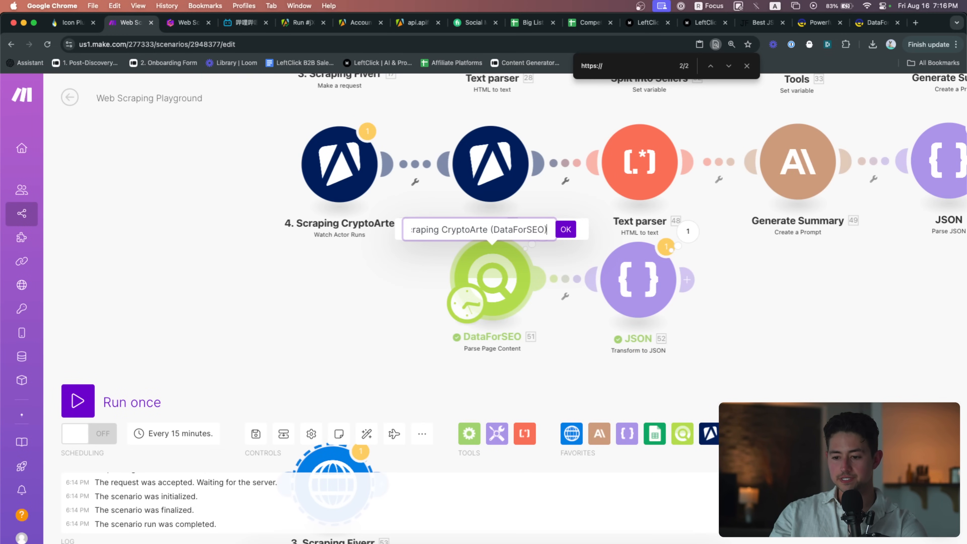
{"action": "key", "text": "Return"}
{"action": "scroll", "coordinate": [348, 261], "scroll_direction": "down", "scroll_amount": 3}
{"action": "scroll", "coordinate": [348, 261], "scroll_direction": "down", "scroll_amount": 3}
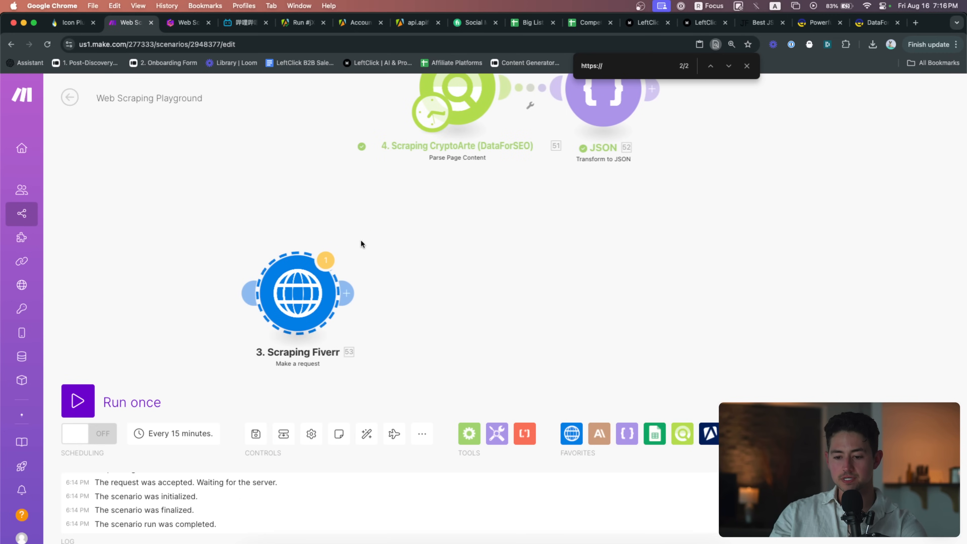
Open the copied Fiverr request's settings and clear its URL field
{"action": "left_click", "coordinate": [316, 297]}
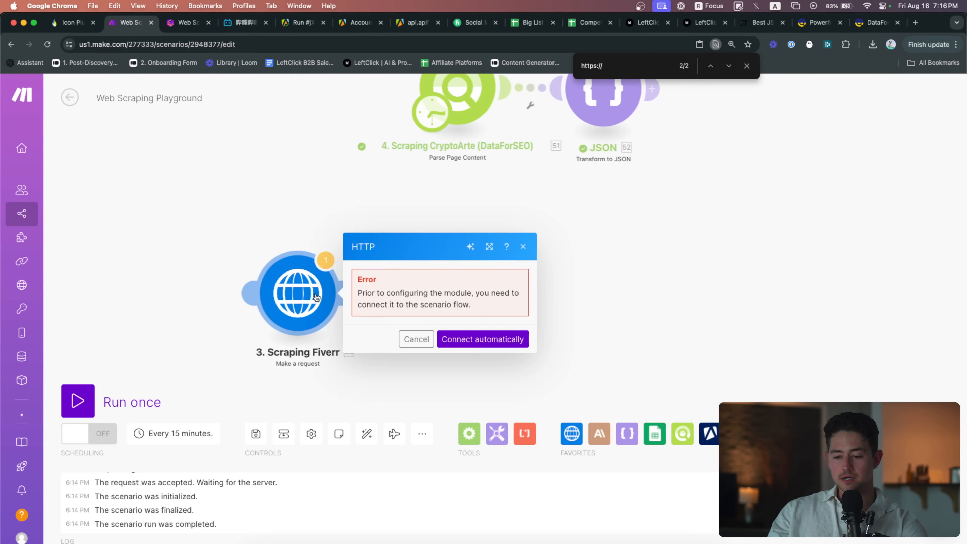
{"action": "left_click", "coordinate": [433, 337]}
{"action": "scroll", "coordinate": [288, 155], "scroll_direction": "up", "scroll_amount": 5}
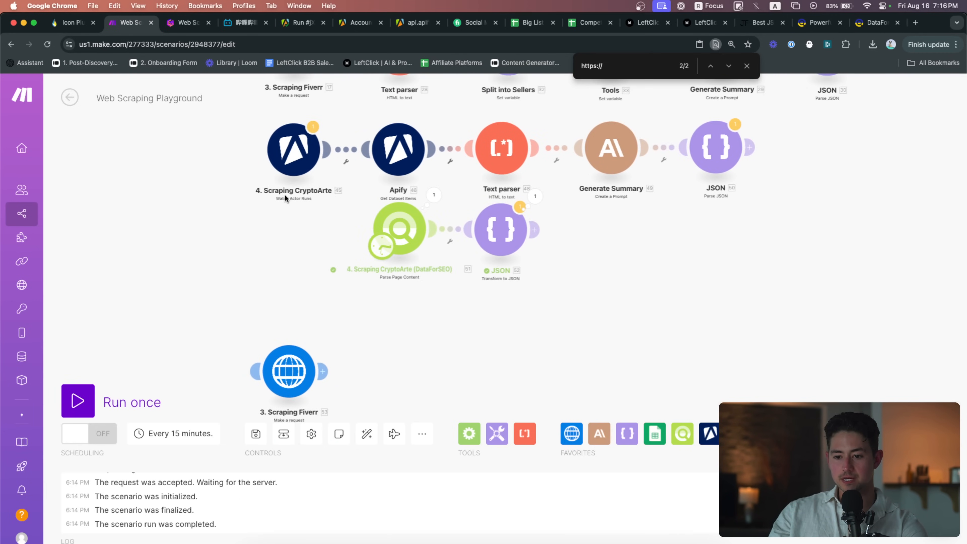
{"action": "scroll", "coordinate": [253, 150], "scroll_direction": "up", "scroll_amount": 2}
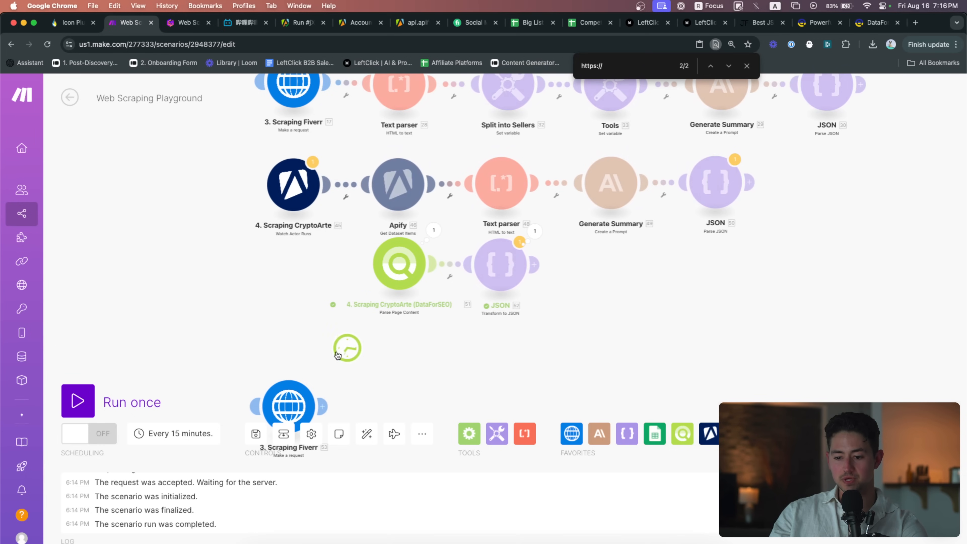
{"action": "scroll", "coordinate": [279, 301], "scroll_direction": "down", "scroll_amount": 5}
{"action": "left_click", "coordinate": [271, 297]}
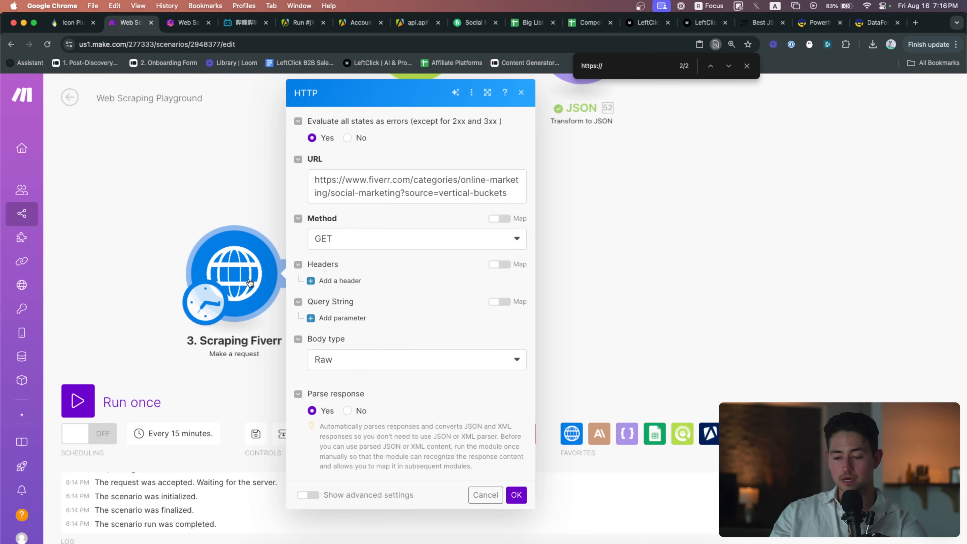
{"action": "left_click", "coordinate": [413, 185]}
{"action": "key", "text": "super+a"}
{"action": "key", "text": "super+v"}
{"action": "key", "text": "super+a"}
{"action": "key", "text": "BackSpace"}
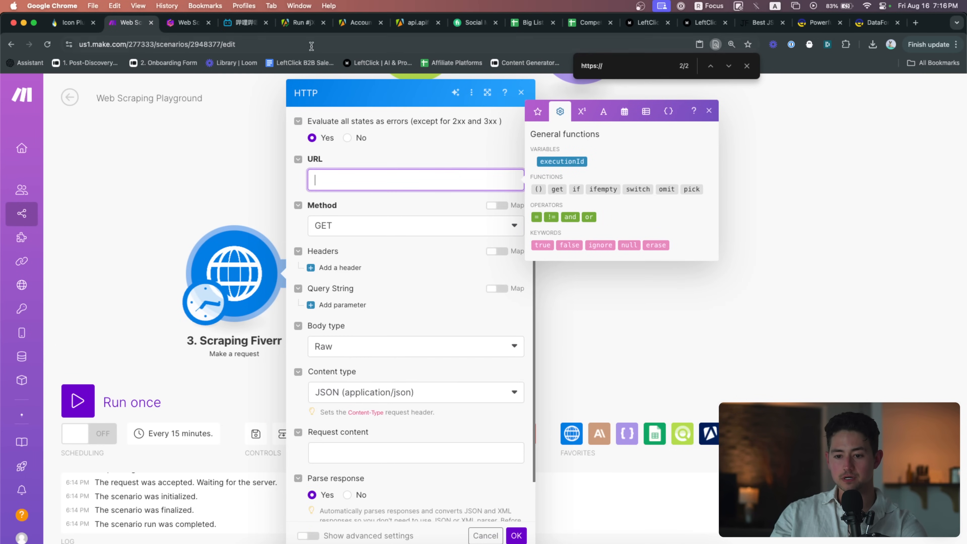
{"action": "left_click", "coordinate": [246, 22]}
{"action": "left_click", "coordinate": [129, 23]}
{"action": "left_click", "coordinate": [337, 179]}
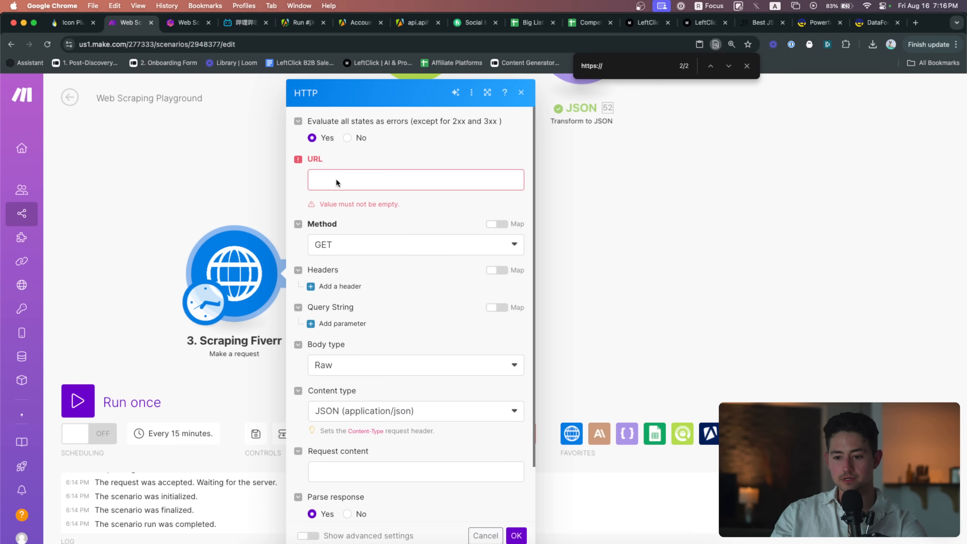
{"action": "key", "text": "super+v"}
{"action": "scroll", "coordinate": [419, 236], "scroll_direction": "down", "scroll_amount": 2}
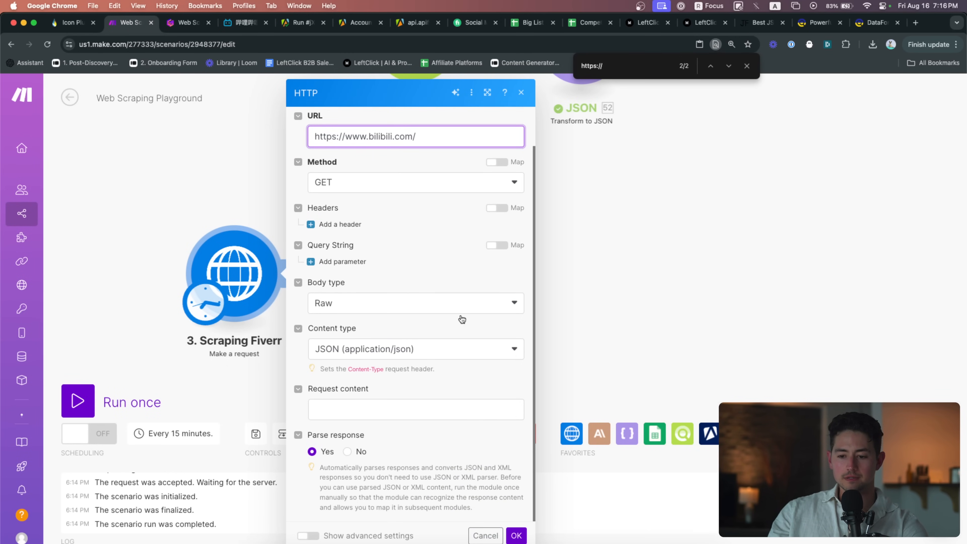
{"action": "left_click", "coordinate": [516, 535]}
{"action": "right_click", "coordinate": [209, 248]}
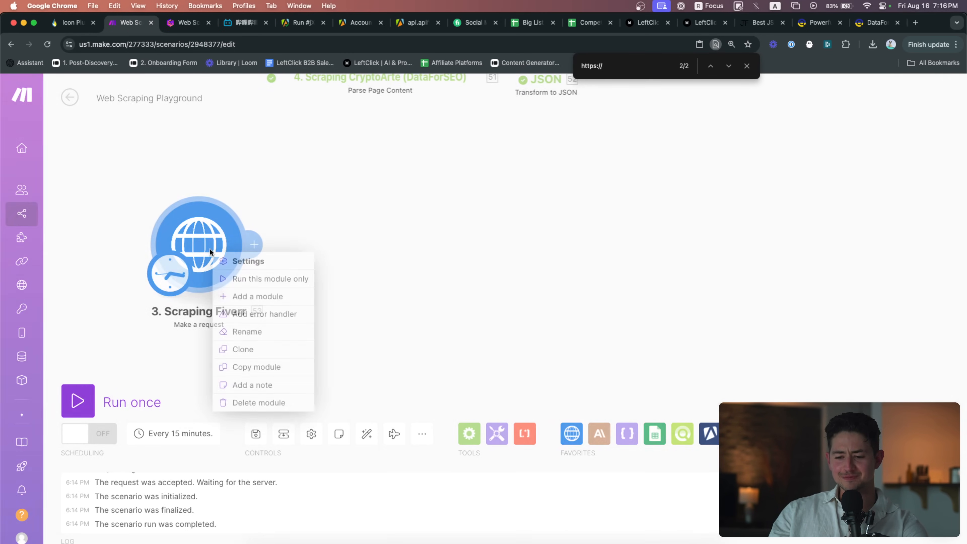
{"action": "left_click", "coordinate": [223, 280]}
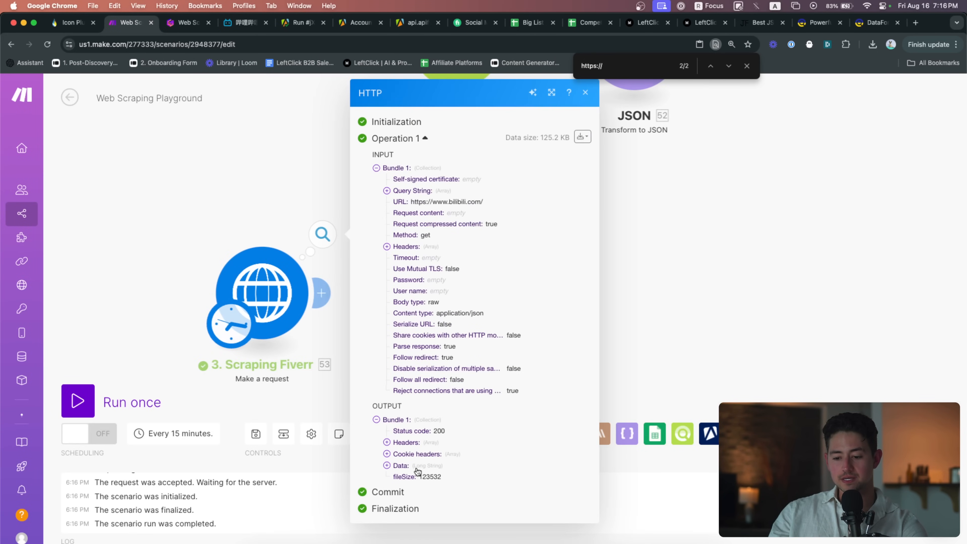
Scroll through the returned bilibili page HTML, then close the HTTP module's output panel
{"action": "left_click", "coordinate": [417, 471]}
{"action": "scroll", "coordinate": [465, 474], "scroll_direction": "down", "scroll_amount": 15}
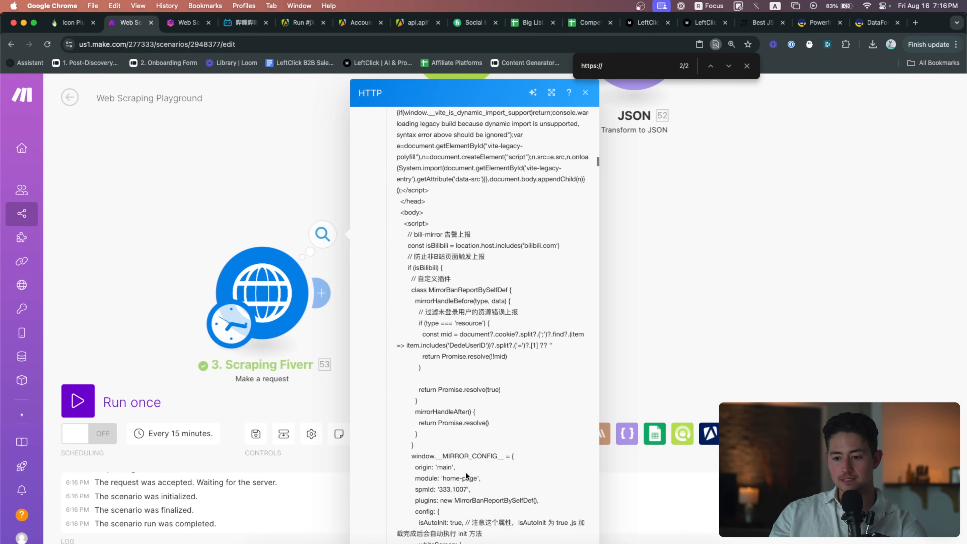
{"action": "scroll", "coordinate": [465, 474], "scroll_direction": "down", "scroll_amount": 20}
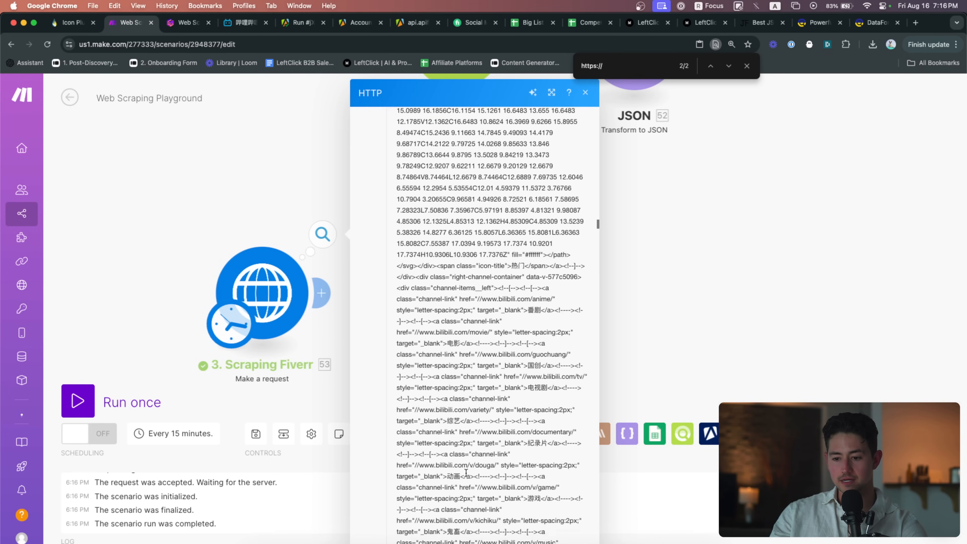
{"action": "scroll", "coordinate": [465, 473], "scroll_direction": "down", "scroll_amount": 15}
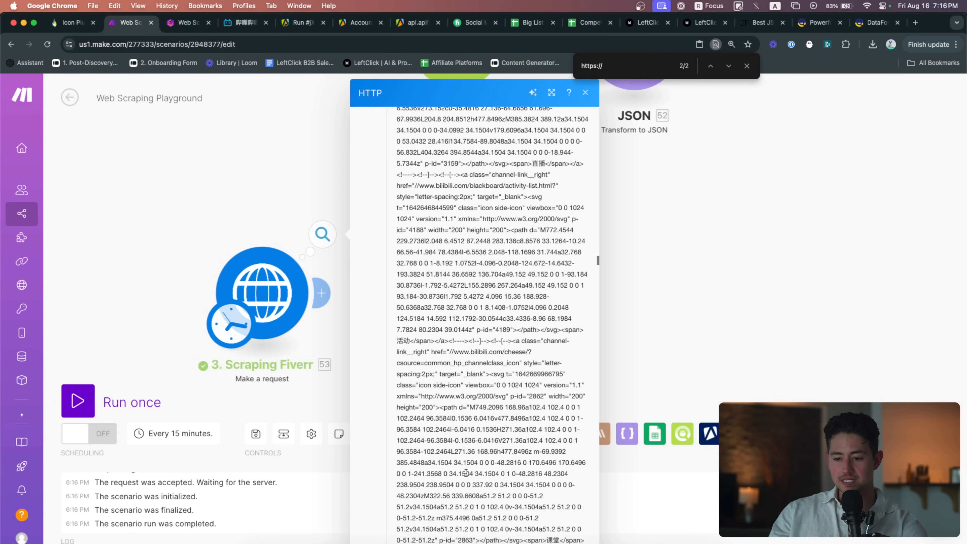
{"action": "scroll", "coordinate": [465, 472], "scroll_direction": "down", "scroll_amount": 20}
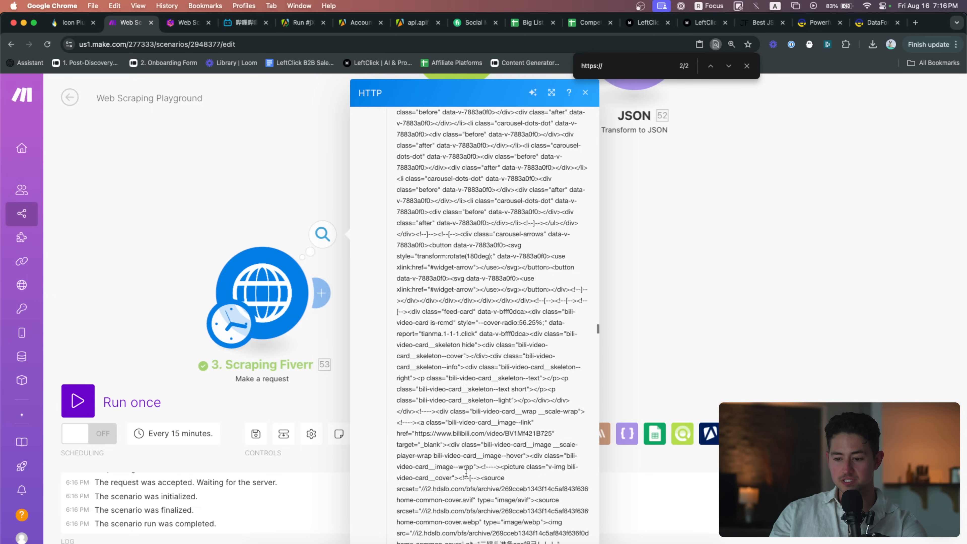
{"action": "scroll", "coordinate": [465, 472], "scroll_direction": "down", "scroll_amount": 15}
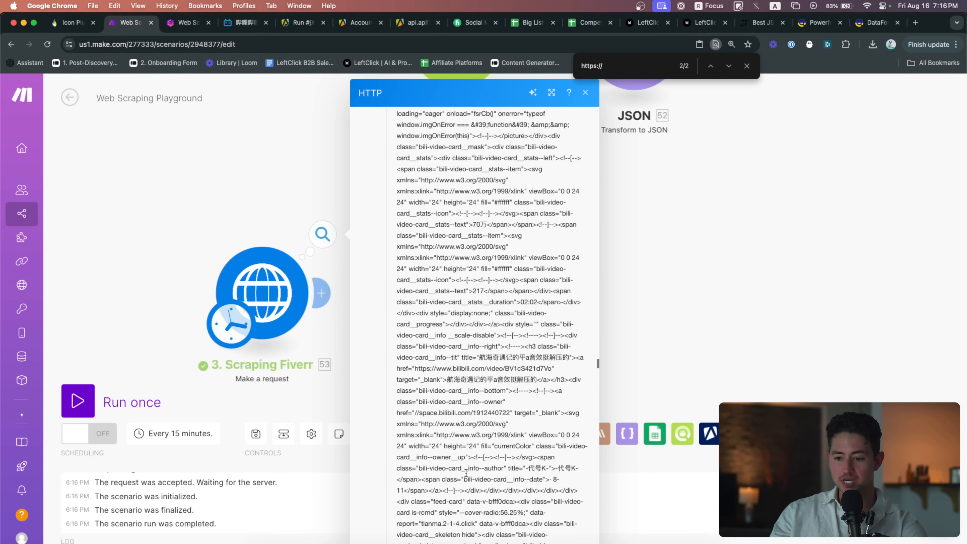
{"action": "scroll", "coordinate": [466, 472], "scroll_direction": "down", "scroll_amount": 10}
{"action": "scroll", "coordinate": [555, 418], "scroll_direction": "up", "scroll_amount": 5}
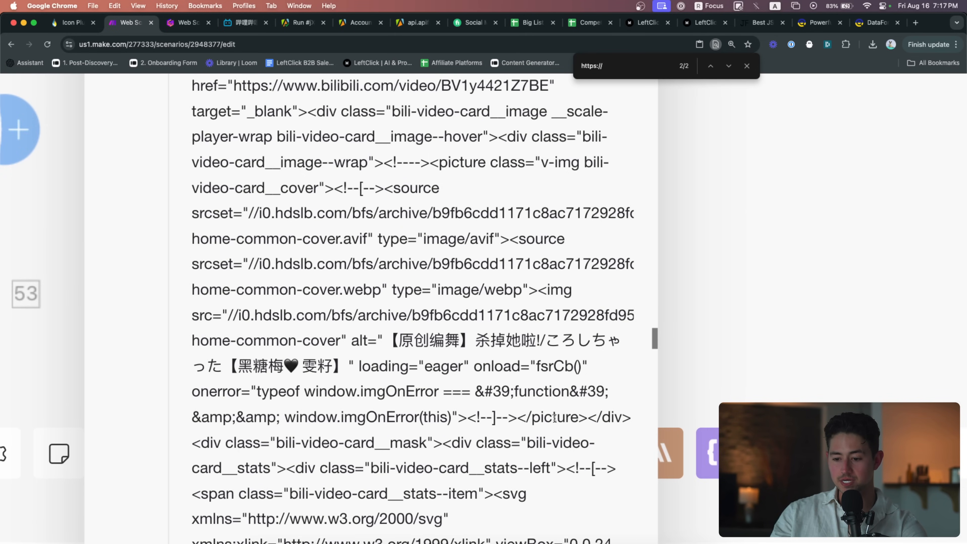
{"action": "scroll", "coordinate": [567, 351], "scroll_direction": "down", "scroll_amount": 10}
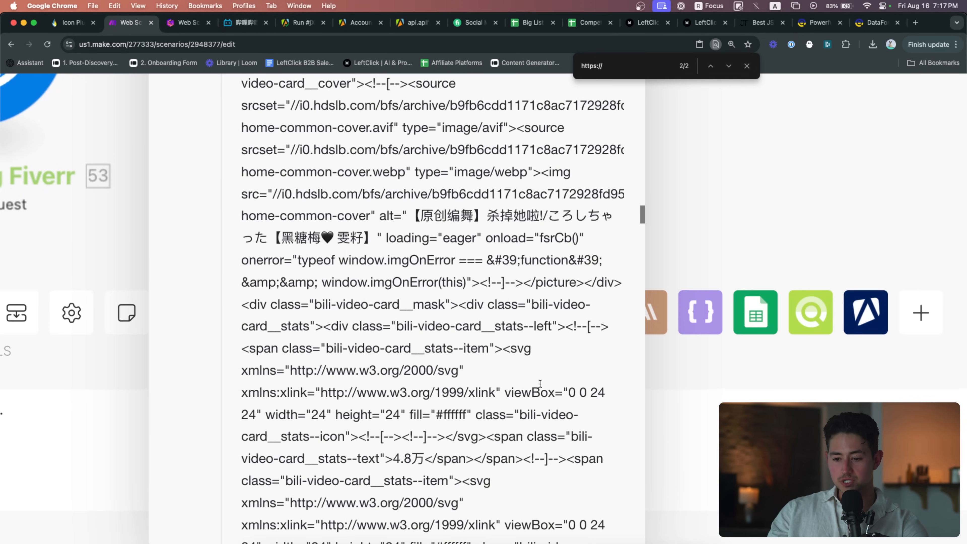
{"action": "scroll", "coordinate": [540, 384], "scroll_direction": "down", "scroll_amount": 3}
{"action": "scroll", "coordinate": [560, 375], "scroll_direction": "up", "scroll_amount": 15}
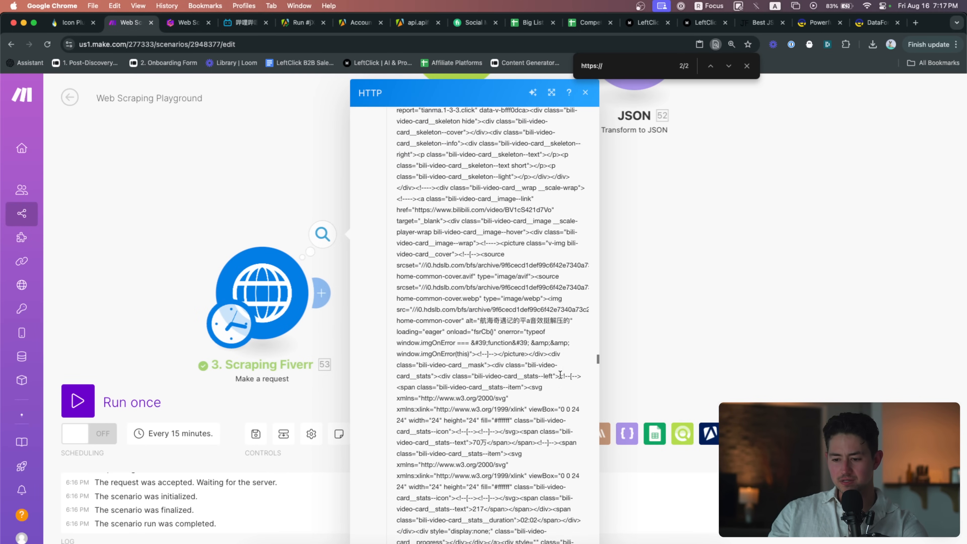
{"action": "left_click_drag", "start_coordinate": [596, 359], "coordinate": [597, 315]}
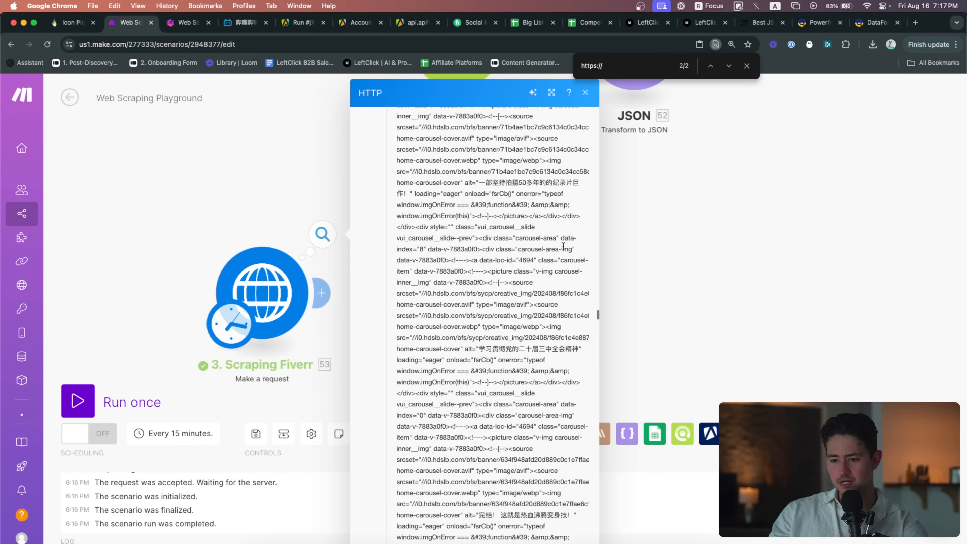
{"action": "scroll", "coordinate": [573, 274], "scroll_direction": "up", "scroll_amount": 15}
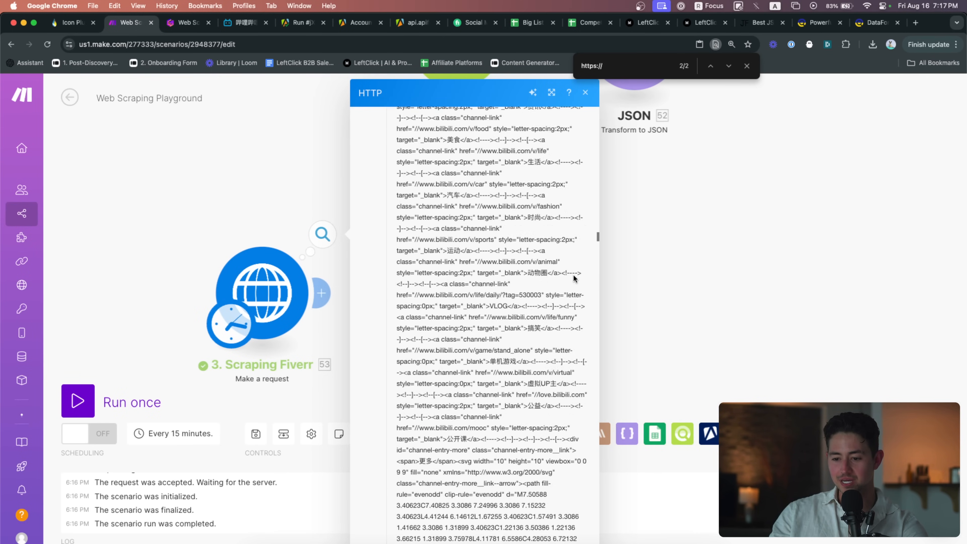
{"action": "scroll", "coordinate": [573, 274], "scroll_direction": "down", "scroll_amount": 20}
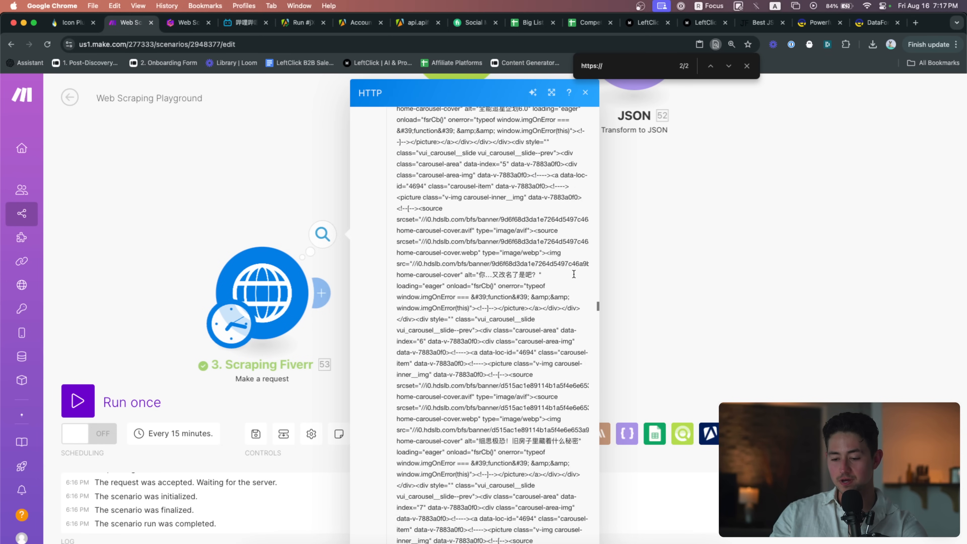
{"action": "scroll", "coordinate": [573, 272], "scroll_direction": "down", "scroll_amount": 18}
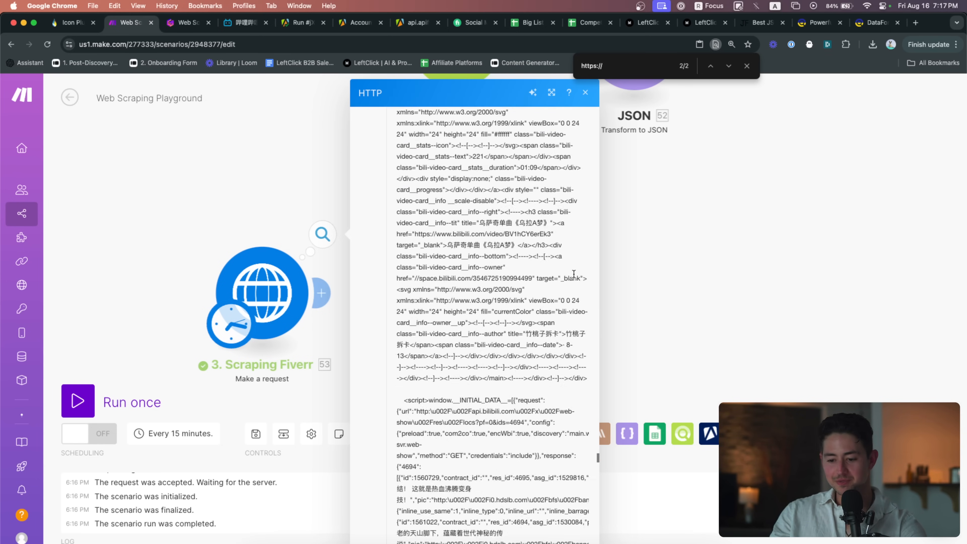
{"action": "scroll", "coordinate": [573, 274], "scroll_direction": "down", "scroll_amount": 5}
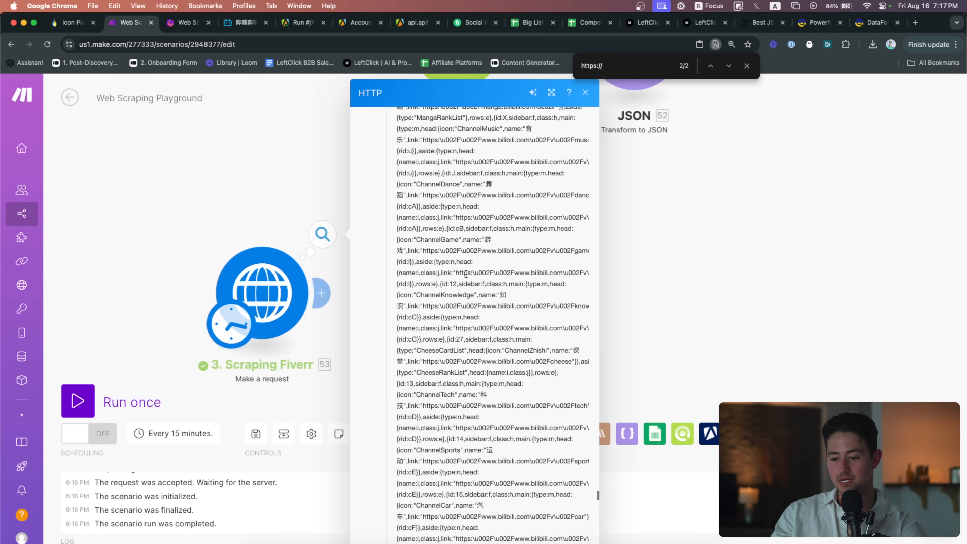
{"action": "left_click", "coordinate": [256, 220]}
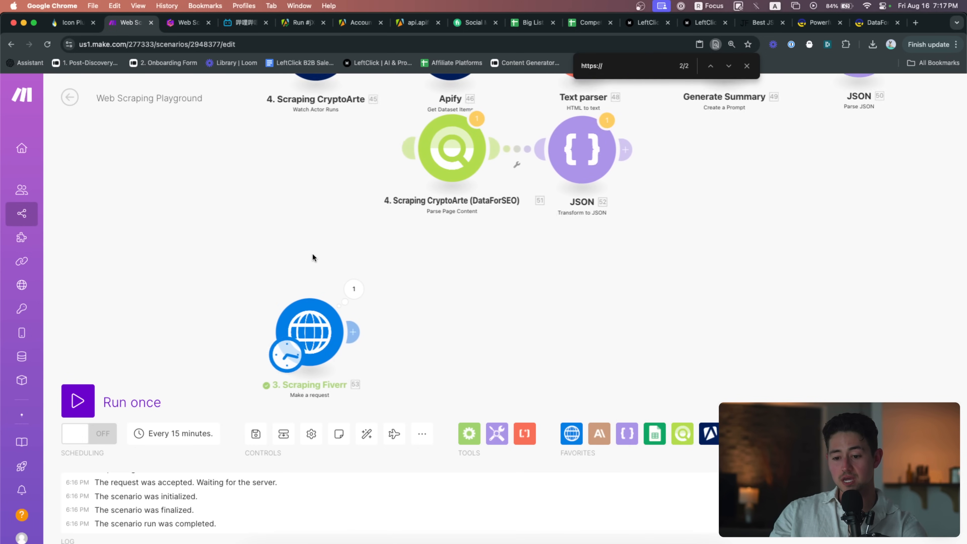
Delete the copied 3. Scraping Fiverr HTTP module and move the empty placeholder aside
{"action": "left_click_drag", "start_coordinate": [312, 253], "coordinate": [319, 279]}
{"action": "left_click_drag", "start_coordinate": [316, 350], "coordinate": [115, 283]}
{"action": "key", "text": "Delete"}
{"action": "left_click_drag", "start_coordinate": [205, 246], "coordinate": [203, 314]}
{"action": "scroll", "coordinate": [203, 313], "scroll_direction": "down", "scroll_amount": 2}
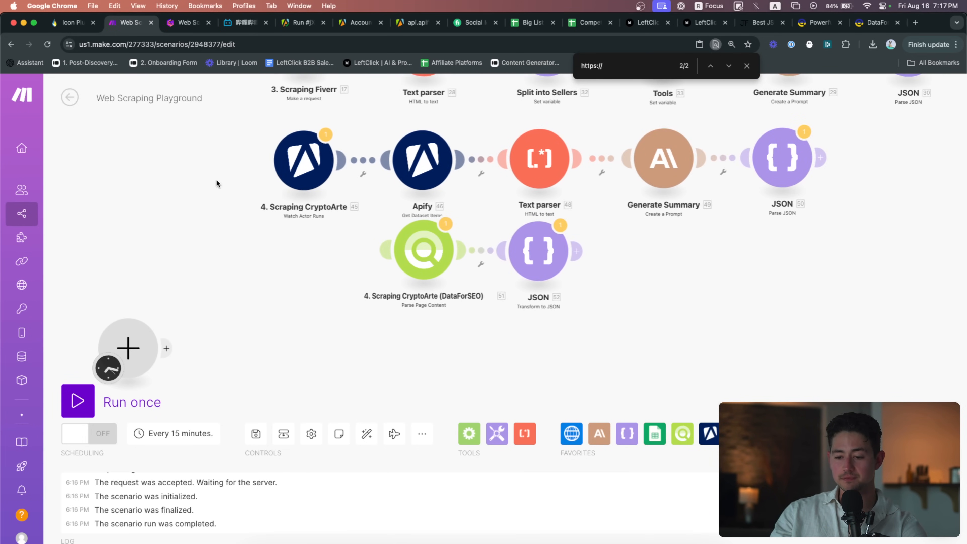
{"action": "left_click_drag", "start_coordinate": [225, 145], "coordinate": [834, 224]}
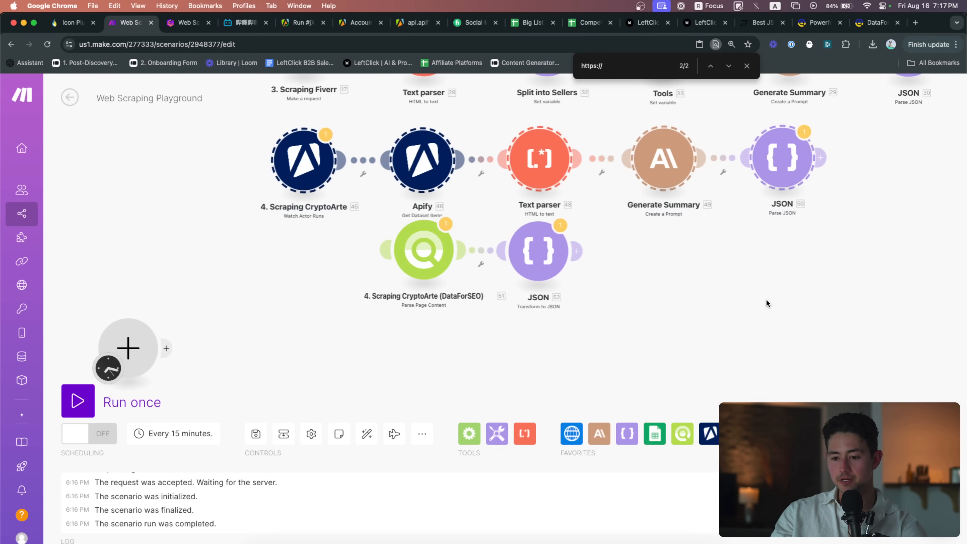
{"action": "scroll", "coordinate": [647, 320], "scroll_direction": "down", "scroll_amount": 3}
{"action": "scroll", "coordinate": [528, 342], "scroll_direction": "down", "scroll_amount": 5}
{"action": "scroll", "coordinate": [382, 247], "scroll_direction": "up", "scroll_amount": 8}
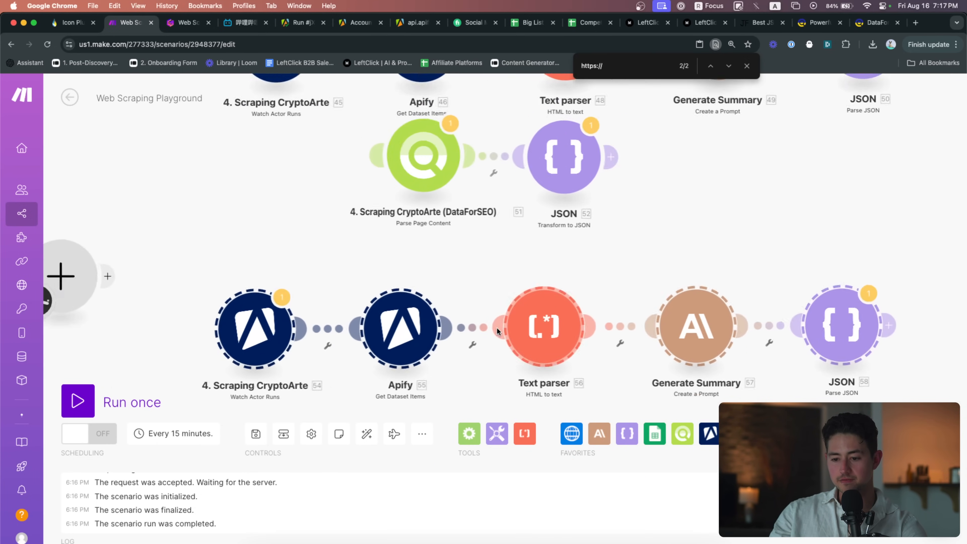
{"action": "left_click", "coordinate": [295, 22]}
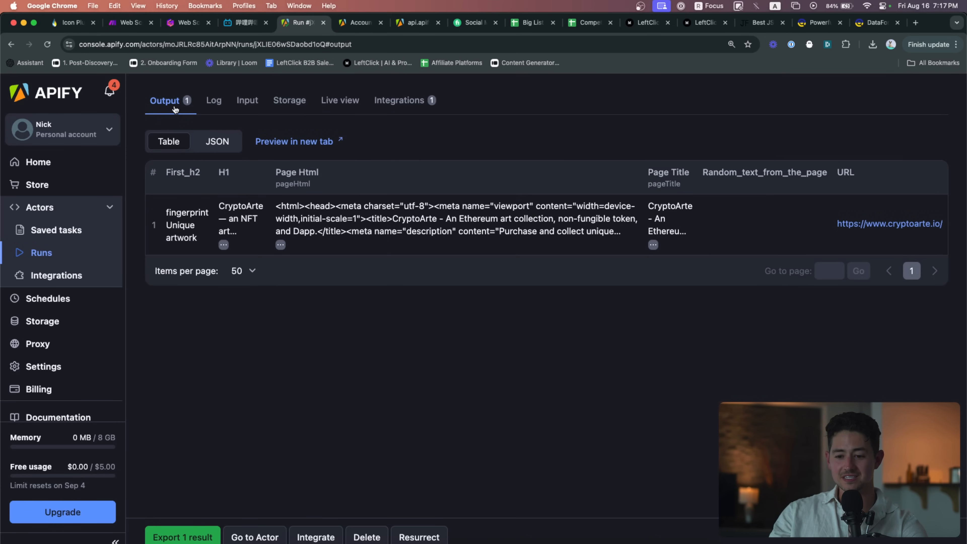
Open the Web Scraper actor's input and copy the bilibili page address
{"action": "scroll", "coordinate": [187, 122], "scroll_direction": "up", "scroll_amount": 5}
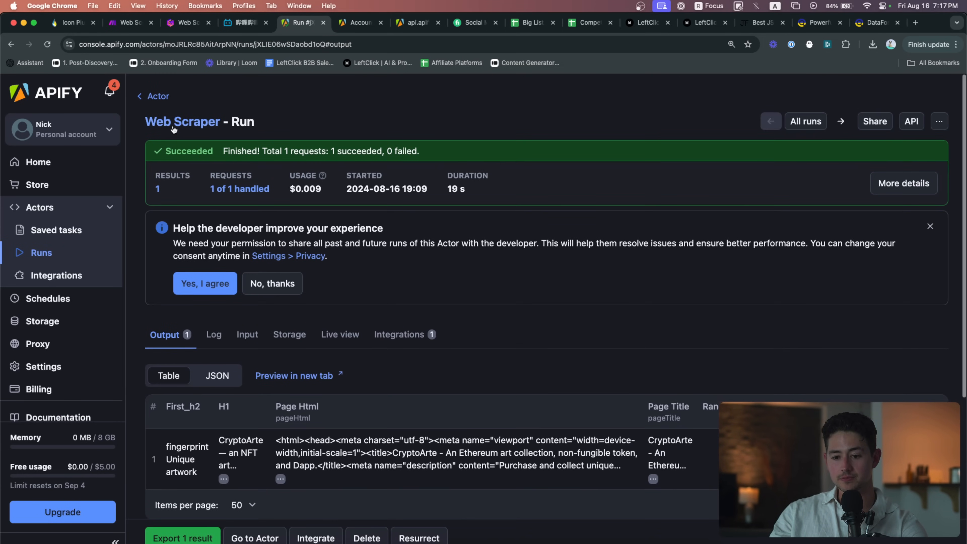
{"action": "left_click", "coordinate": [199, 121]}
{"action": "key", "text": "ctrl+shift+Tab"}
{"action": "left_click", "coordinate": [232, 41]}
{"action": "key", "text": "super+a"}
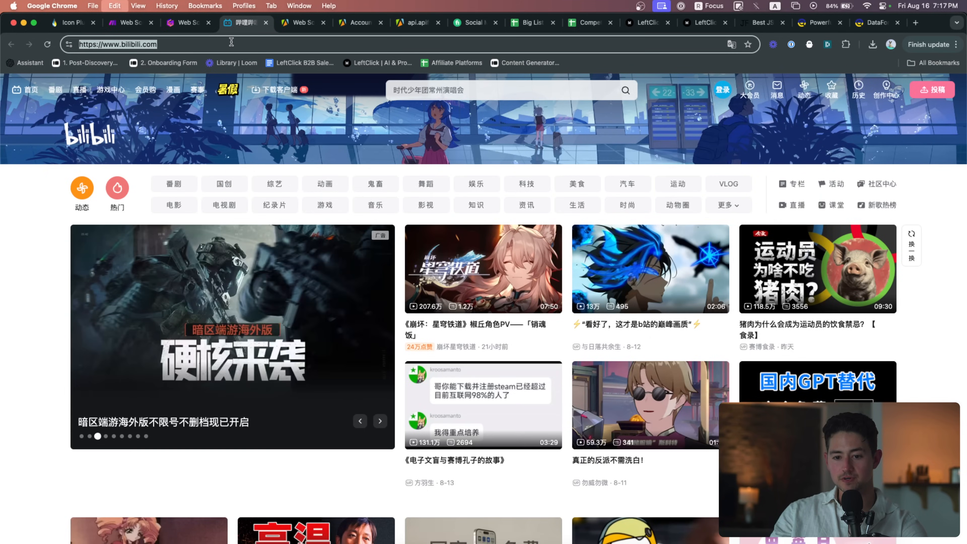
{"action": "key", "text": "super+c"}
{"action": "key", "text": "ctrl+Tab"}
{"action": "scroll", "coordinate": [330, 402], "scroll_direction": "down", "scroll_amount": 2}
{"action": "left_click", "coordinate": [330, 402]}
{"action": "key", "text": "super+a"}
{"action": "key", "text": "super+v"}
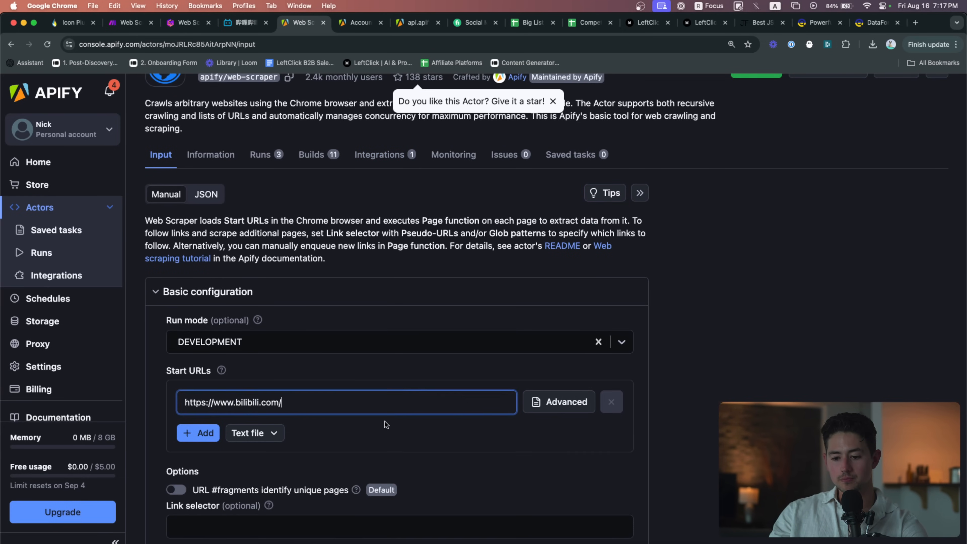
{"action": "scroll", "coordinate": [385, 421], "scroll_direction": "down", "scroll_amount": 10}
{"action": "scroll", "coordinate": [714, 283], "scroll_direction": "down", "scroll_amount": 5}
{"action": "left_click", "coordinate": [800, 98]}
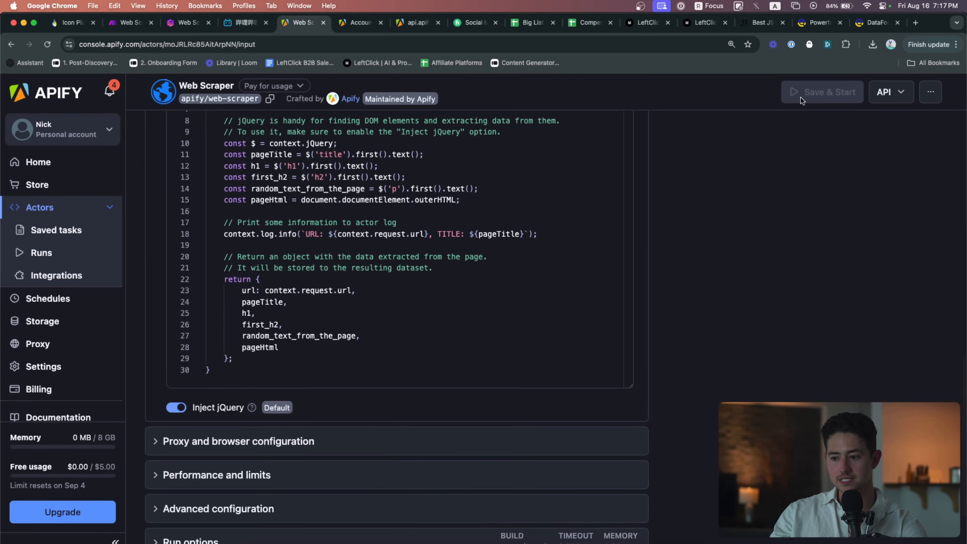
Close the bilibili tab and return to the Make scenario
{"action": "key", "text": "ctrl+shift+Tab"}
{"action": "key", "text": "super+w"}
{"action": "key", "text": "ctrl+shift+Tab"}
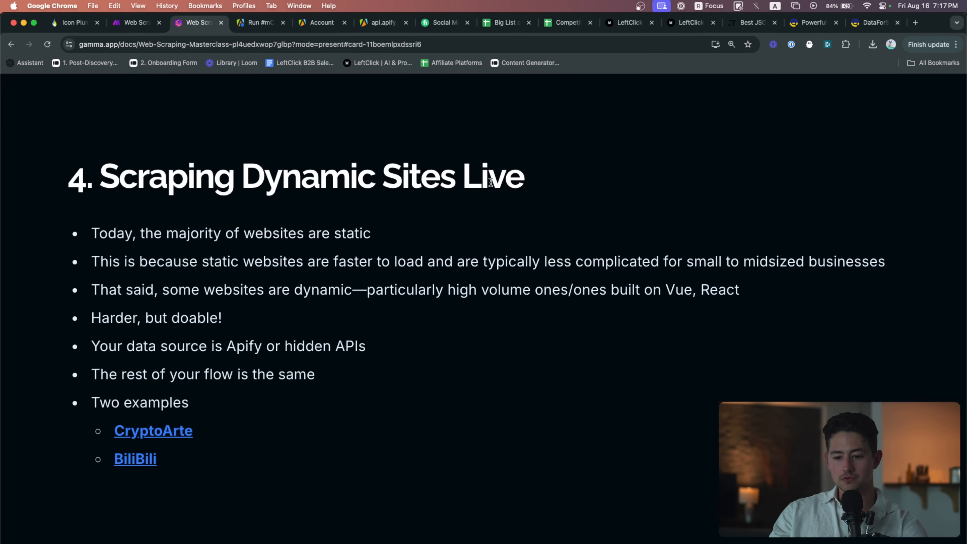
{"action": "key", "text": "ctrl+shift+Tab"}
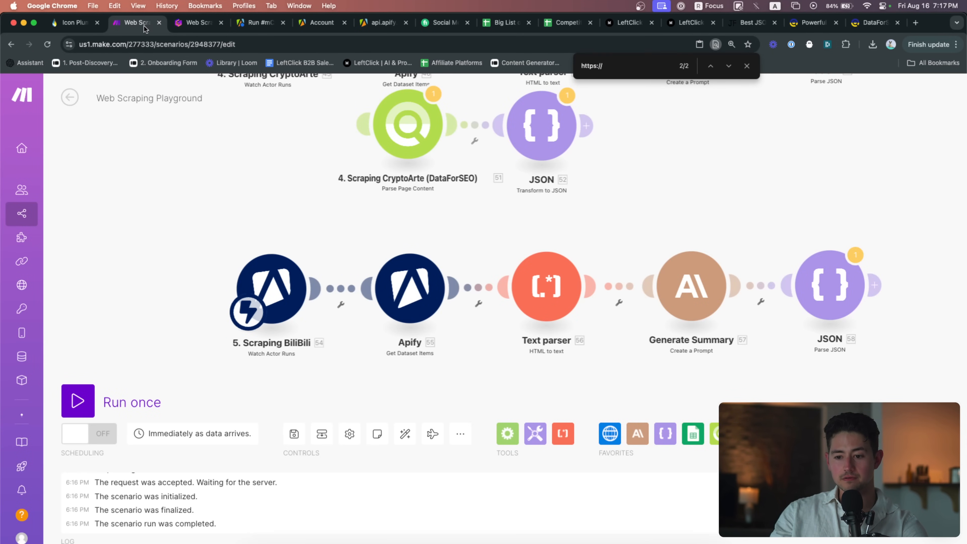
Delete the link between the Apify module and Text parser
{"action": "left_click_drag", "start_coordinate": [147, 24], "coordinate": [194, 25]}
{"action": "left_click_drag", "start_coordinate": [591, 277], "coordinate": [530, 226]}
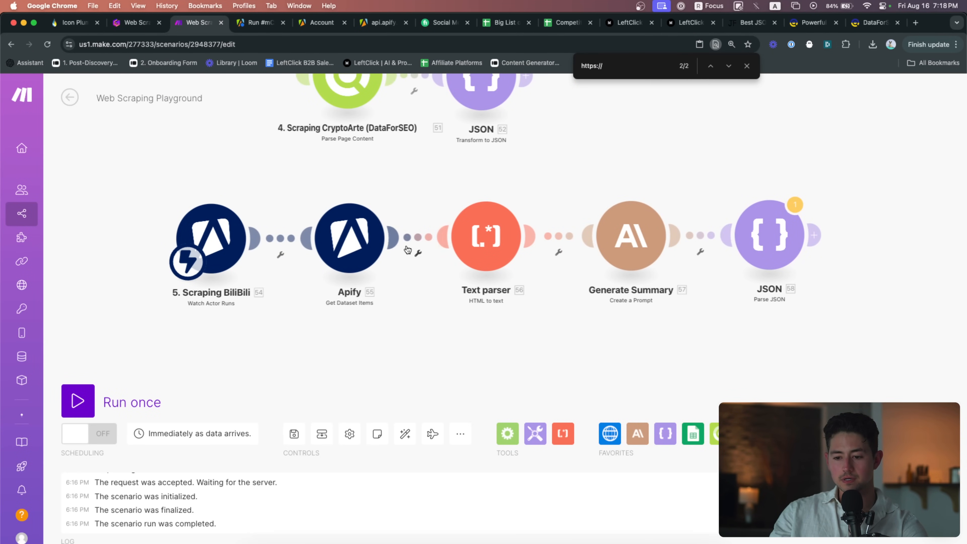
{"action": "right_click", "coordinate": [417, 237]}
{"action": "left_click", "coordinate": [442, 269]}
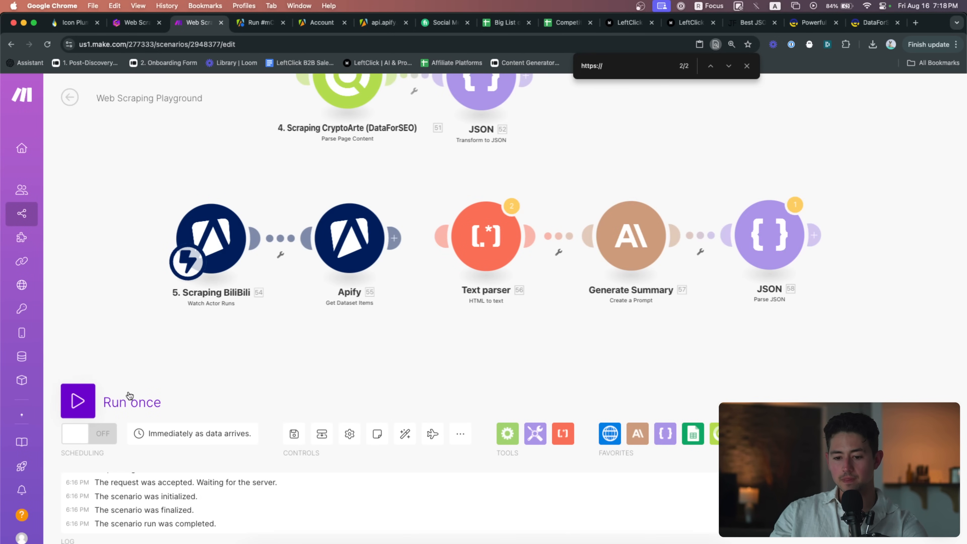
Run the scenario once and check the Apify run's log and scraped output rows
{"action": "left_click", "coordinate": [136, 400]}
{"action": "scroll", "coordinate": [379, 353], "scroll_direction": "up", "scroll_amount": 5}
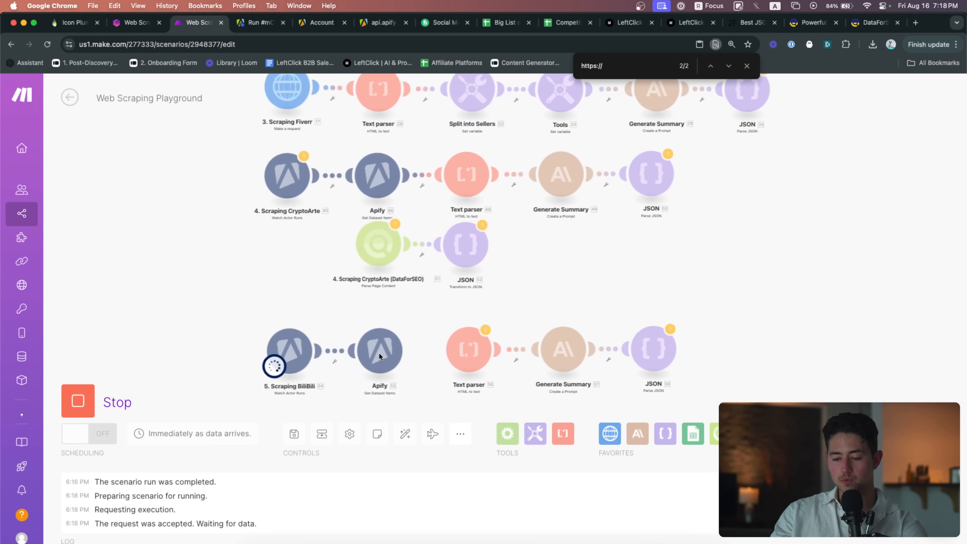
{"action": "scroll", "coordinate": [395, 353], "scroll_direction": "up", "scroll_amount": 3}
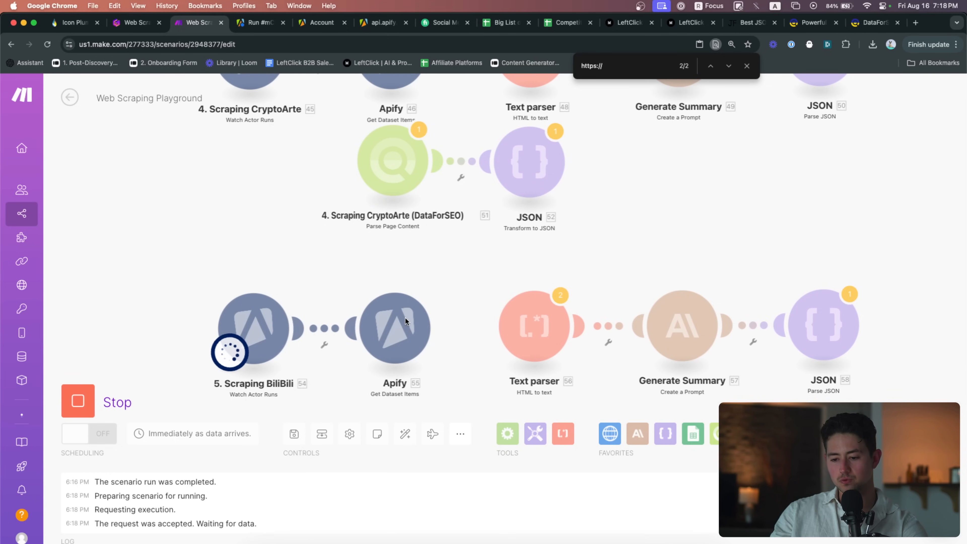
{"action": "scroll", "coordinate": [405, 316], "scroll_direction": "up", "scroll_amount": 3}
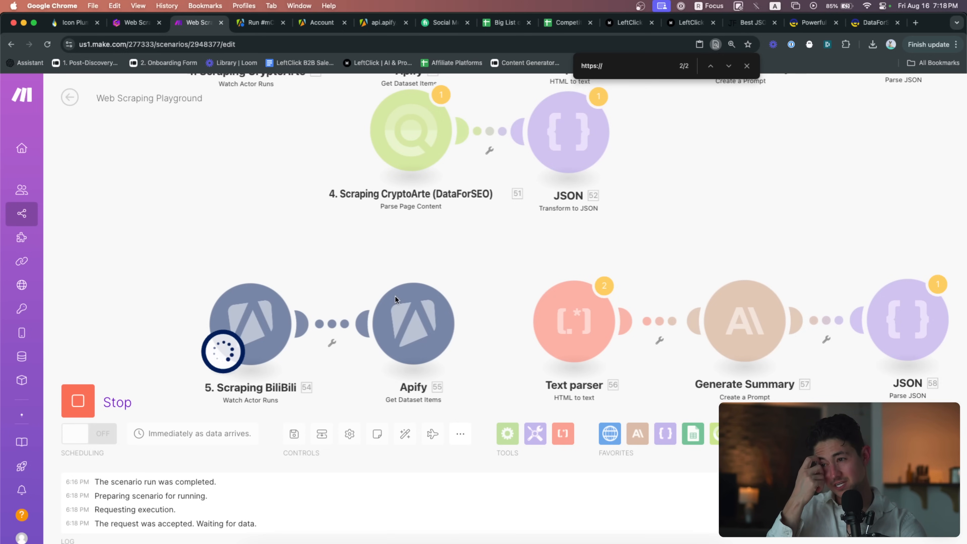
{"action": "left_click", "coordinate": [252, 21]}
{"action": "scroll", "coordinate": [439, 400], "scroll_direction": "down", "scroll_amount": 4}
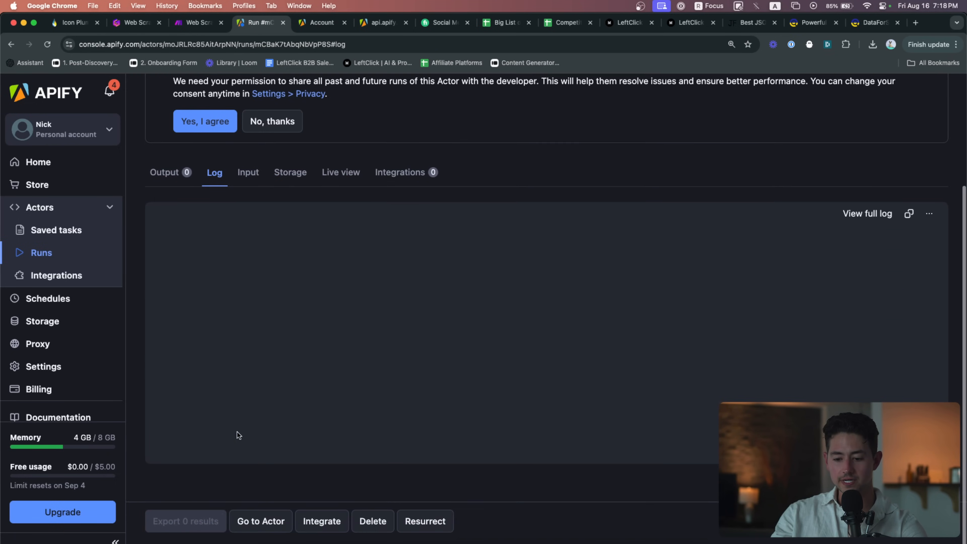
{"action": "scroll", "coordinate": [298, 288], "scroll_direction": "up", "scroll_amount": 1}
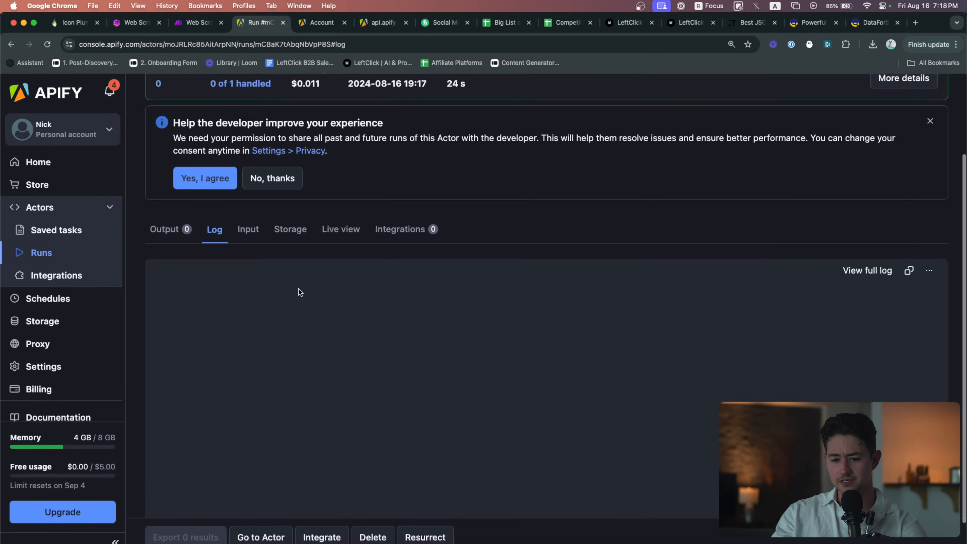
{"action": "scroll", "coordinate": [298, 289], "scroll_direction": "down", "scroll_amount": 1}
{"action": "left_click", "coordinate": [191, 25]}
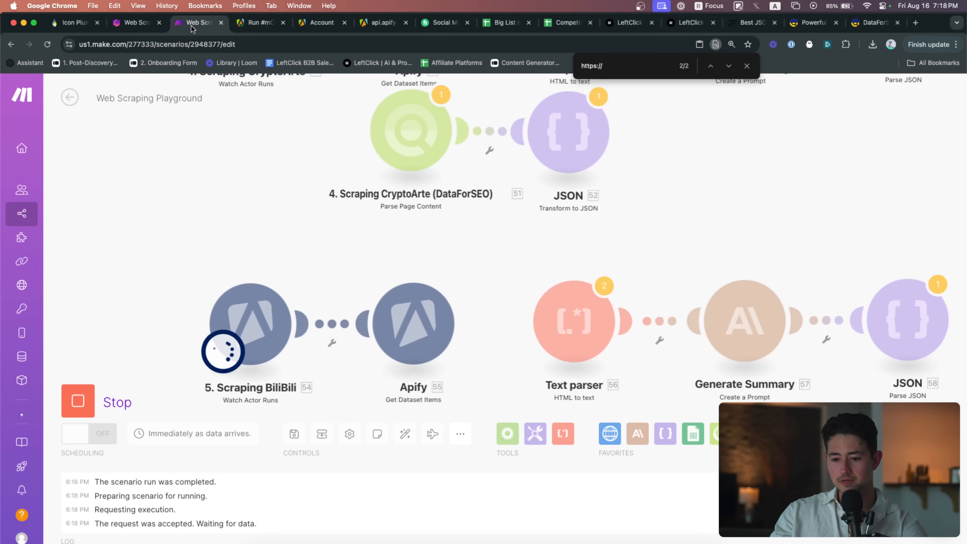
{"action": "left_click", "coordinate": [262, 23]}
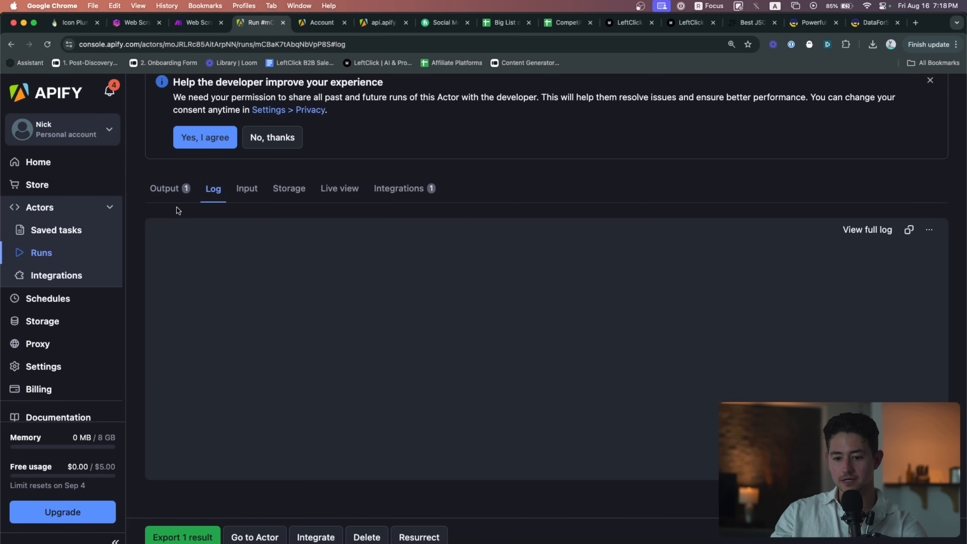
{"action": "left_click", "coordinate": [169, 188]}
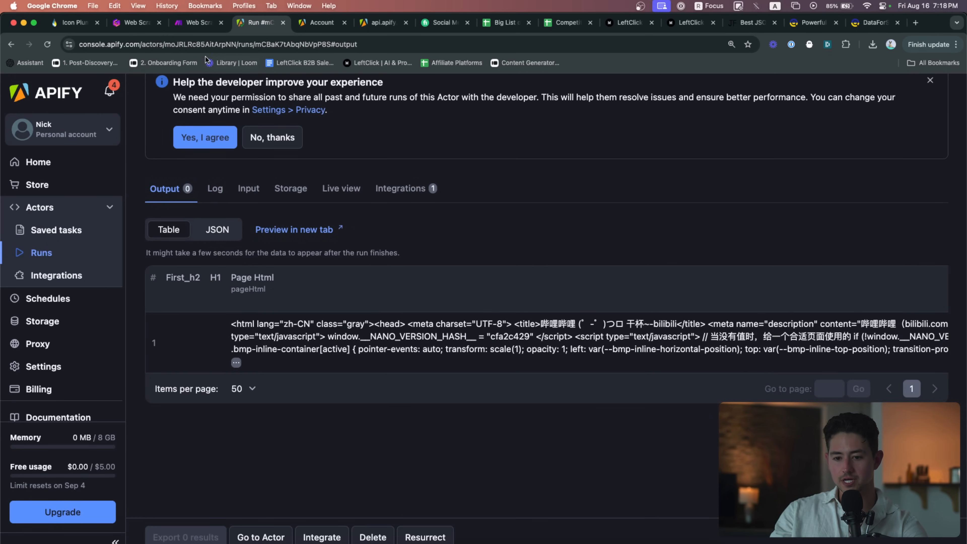
{"action": "left_click", "coordinate": [196, 23]}
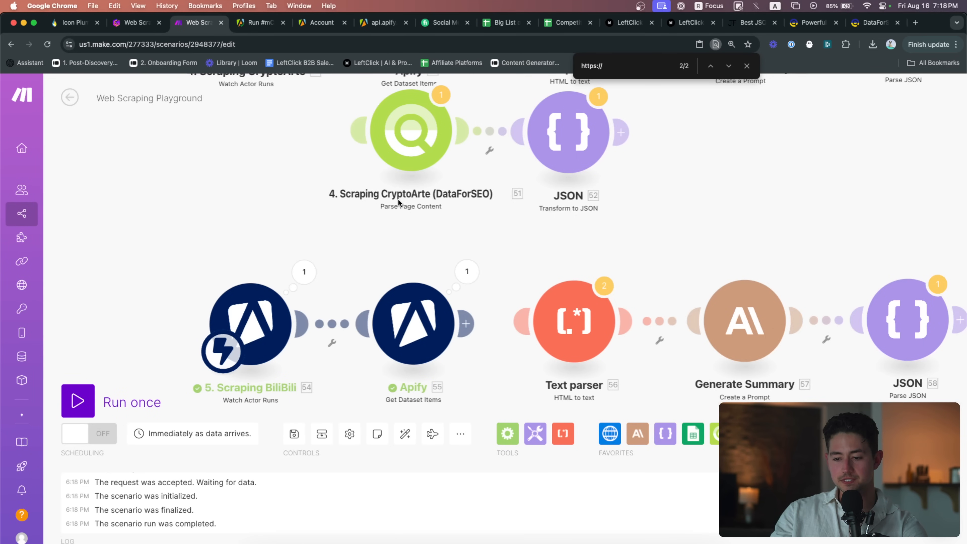
Inspect the BiliBili trigger's output bundle and select its defaultDatasetId value
{"action": "left_click", "coordinate": [303, 276]}
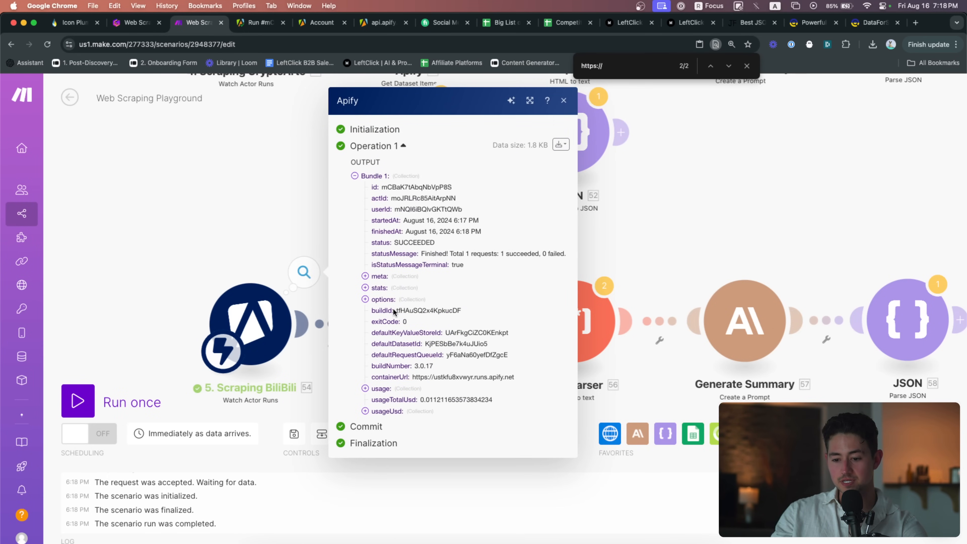
{"action": "double_click", "coordinate": [444, 343]}
{"action": "left_click", "coordinate": [617, 262]}
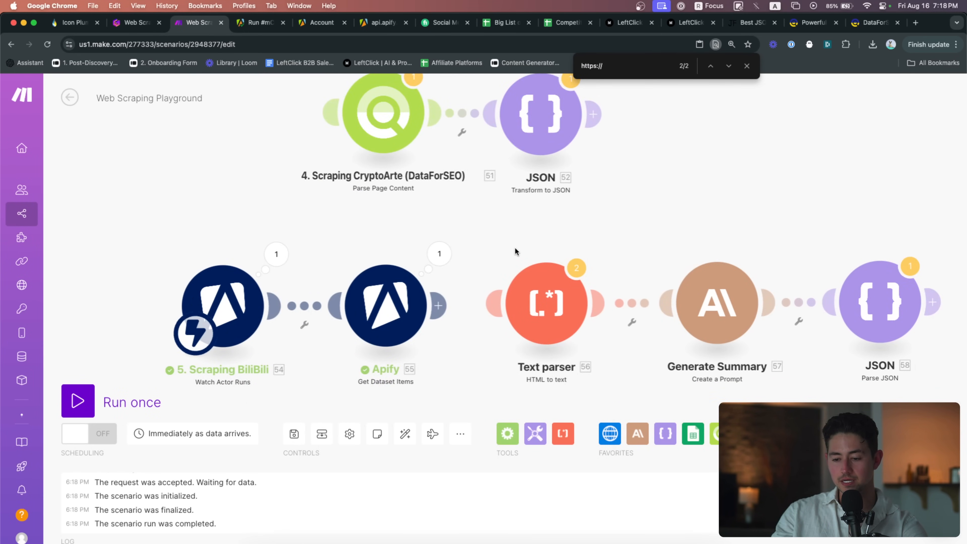
{"action": "left_click", "coordinate": [371, 296]}
Set Get Dataset Items to the new run's dataset ID with Limit 1
{"action": "left_click", "coordinate": [528, 213]}
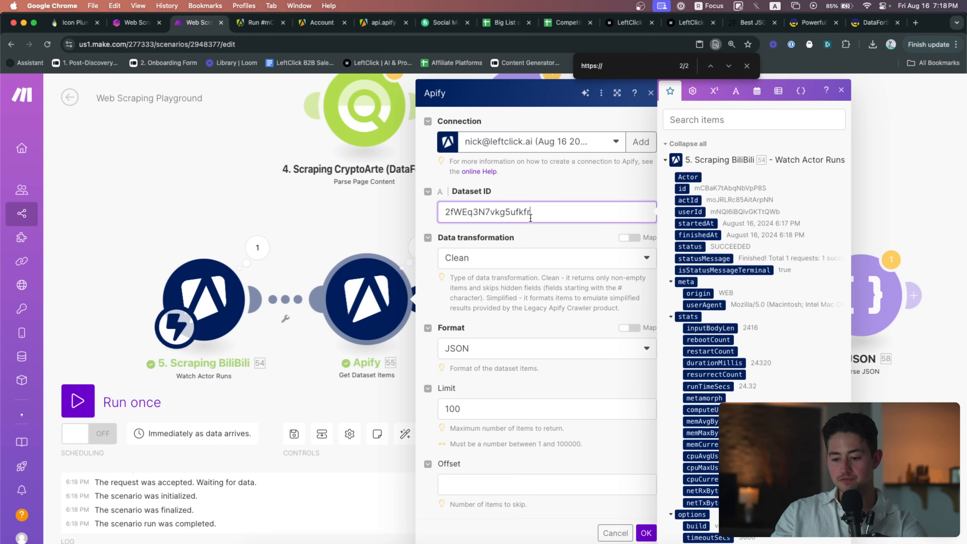
{"action": "key", "text": "super+a"}
{"action": "key", "text": "super+v"}
{"action": "left_click", "coordinate": [541, 407]}
{"action": "key", "text": "super+a"}
{"action": "type", "text": "1"}
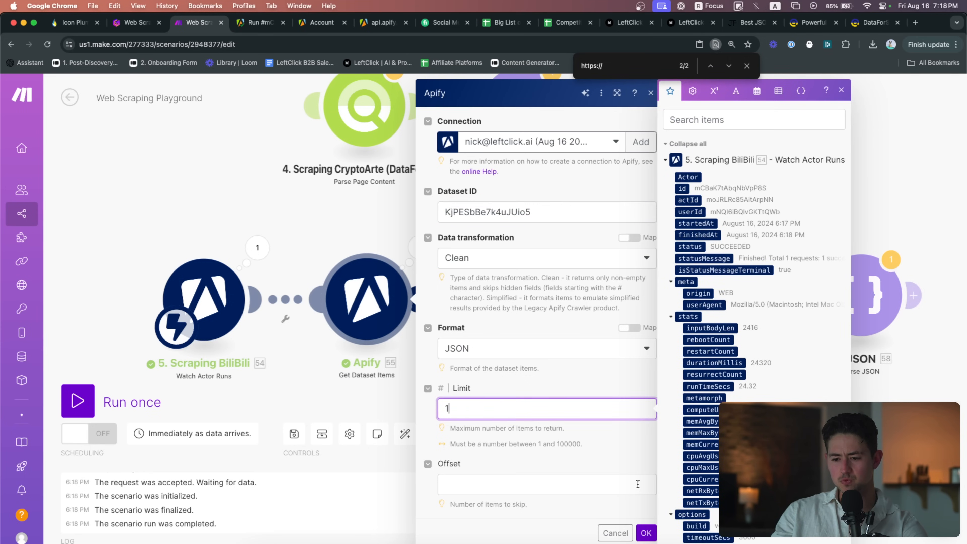
{"action": "left_click", "coordinate": [646, 532]}
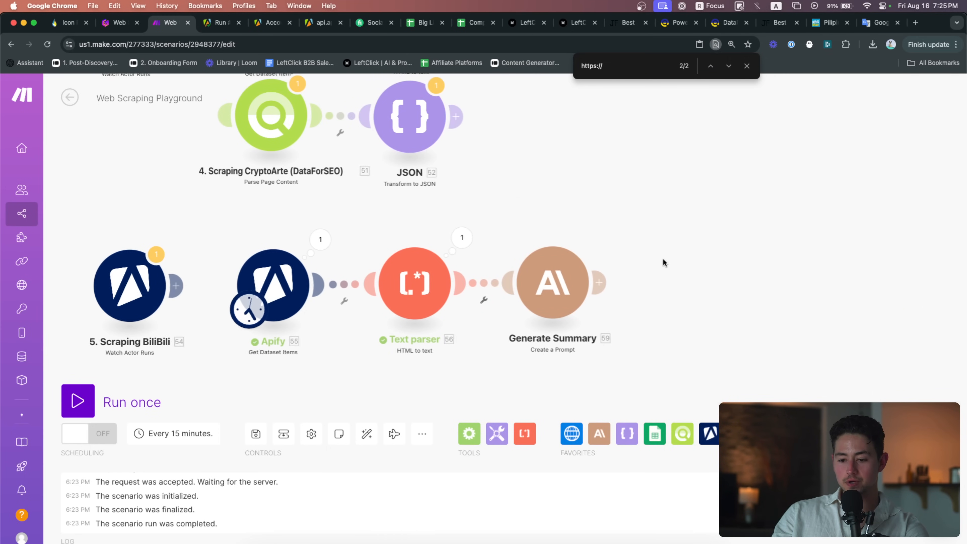
In the Generate Summary prompt, replace the key value props phrase with 'and the language.'
{"action": "scroll", "coordinate": [662, 262], "scroll_direction": "up", "scroll_amount": 3}
{"action": "scroll", "coordinate": [662, 262], "scroll_direction": "left", "scroll_amount": 2}
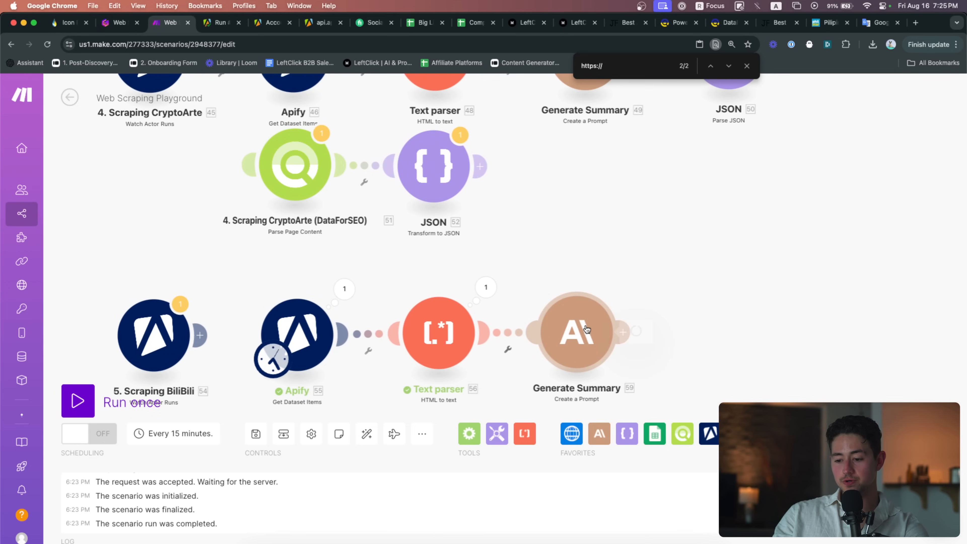
{"action": "left_click", "coordinate": [586, 329]}
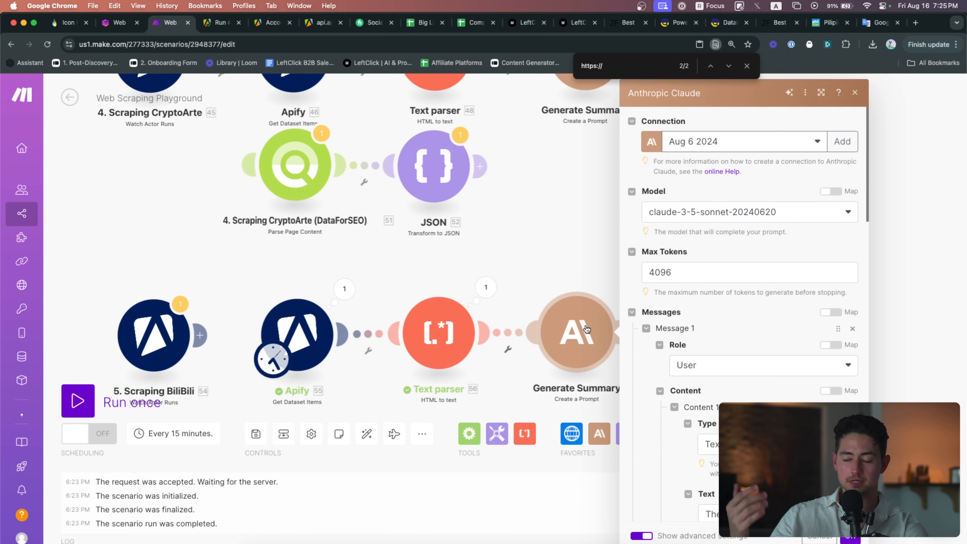
{"action": "scroll", "coordinate": [728, 334], "scroll_direction": "down", "scroll_amount": 2}
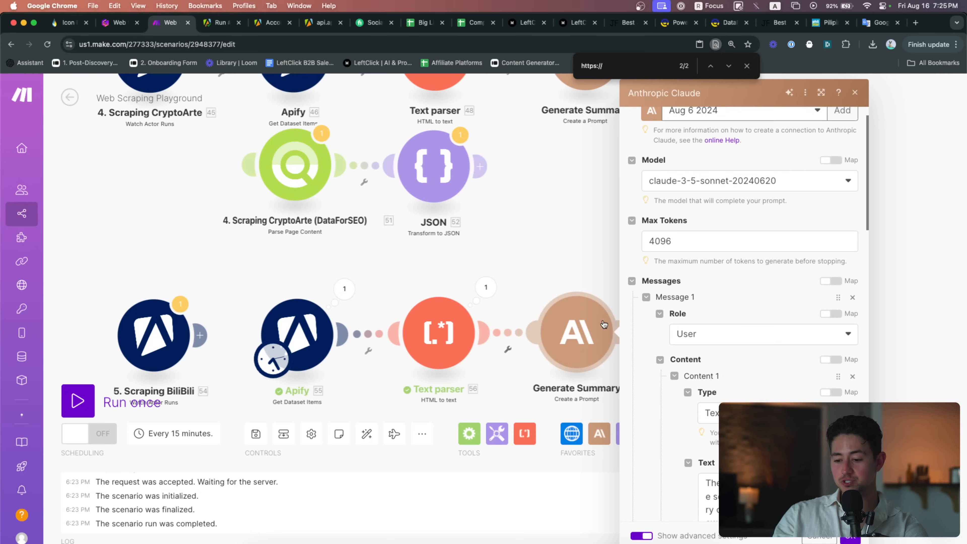
{"action": "scroll", "coordinate": [689, 343], "scroll_direction": "down", "scroll_amount": 7}
{"action": "scroll", "coordinate": [847, 281], "scroll_direction": "up", "scroll_amount": 5}
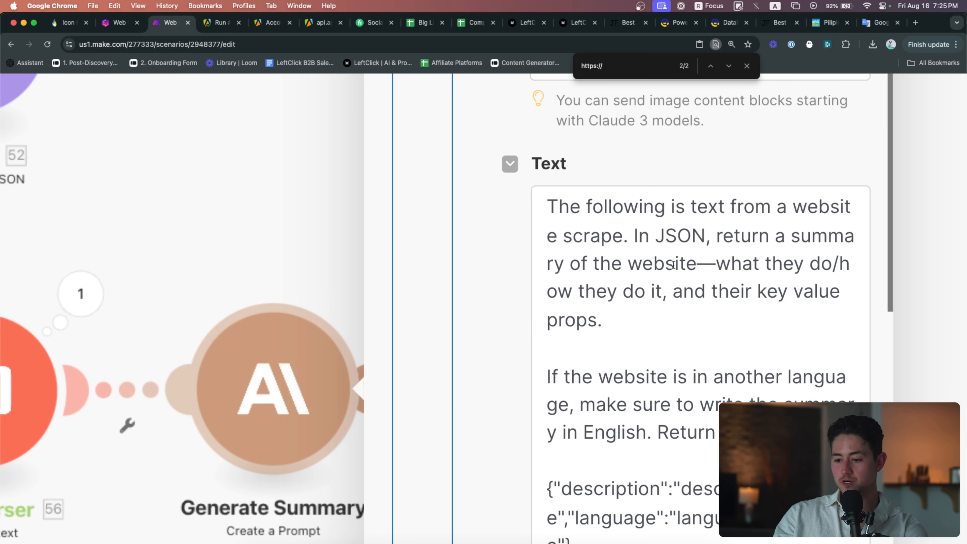
{"action": "left_click_drag", "start_coordinate": [701, 311], "coordinate": [663, 292]}
{"action": "key", "text": "BackSpace"}
{"action": "type", "text": "and the language."}
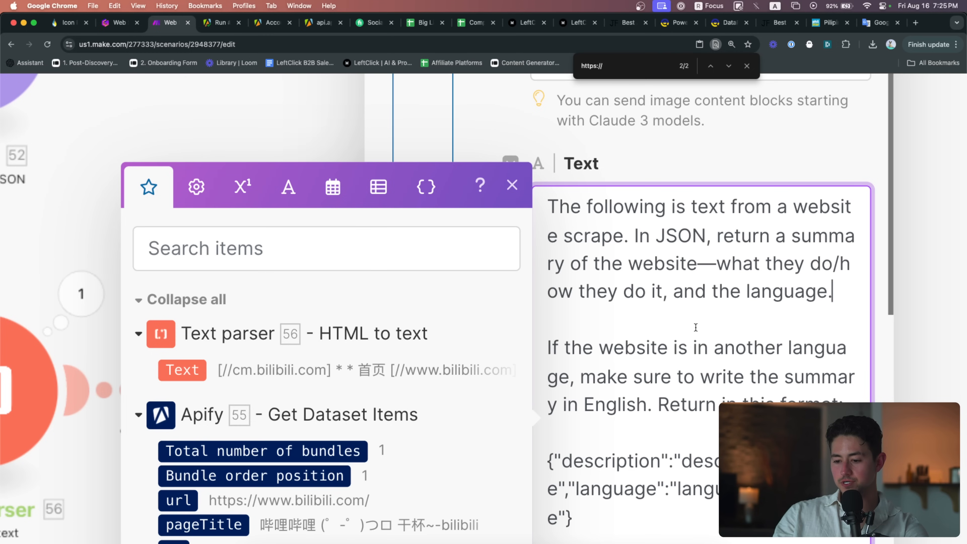
Save the Claude module settings and run the scenario once
{"action": "scroll", "coordinate": [765, 306], "scroll_direction": "down", "scroll_amount": 2}
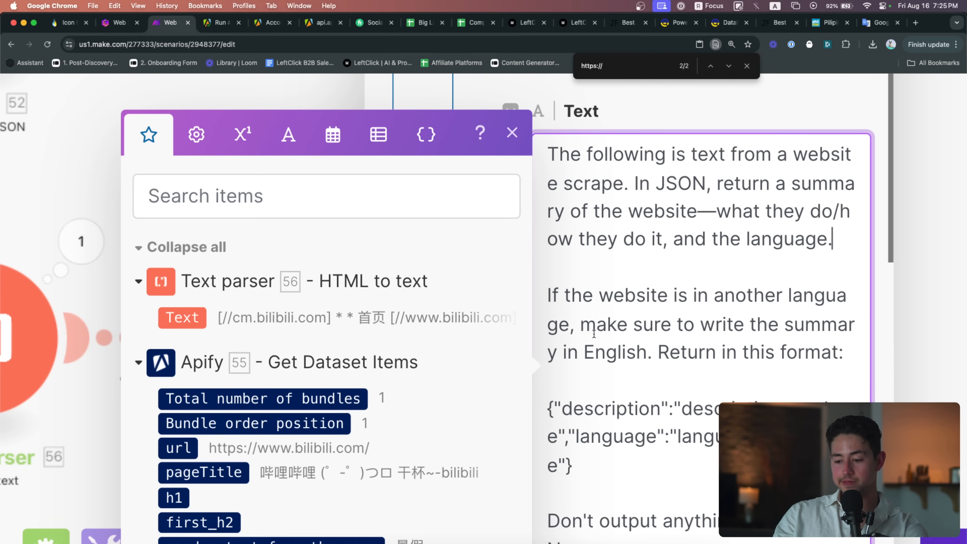
{"action": "scroll", "coordinate": [712, 350], "scroll_direction": "down", "scroll_amount": 3}
{"action": "left_click_drag", "start_coordinate": [704, 377], "coordinate": [548, 316]}
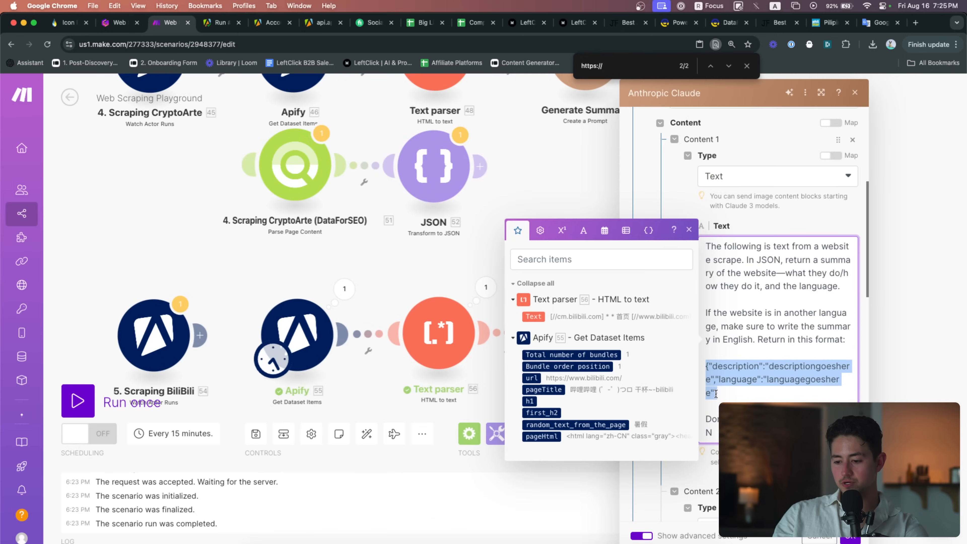
{"action": "scroll", "coordinate": [715, 394], "scroll_direction": "down", "scroll_amount": 5}
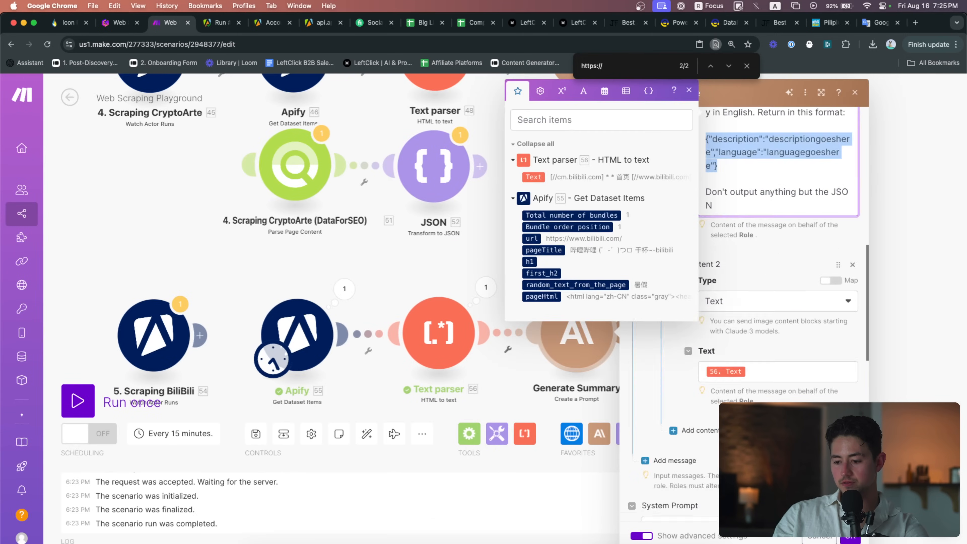
{"action": "left_click", "coordinate": [846, 537]}
{"action": "left_click_drag", "start_coordinate": [397, 259], "coordinate": [395, 243]}
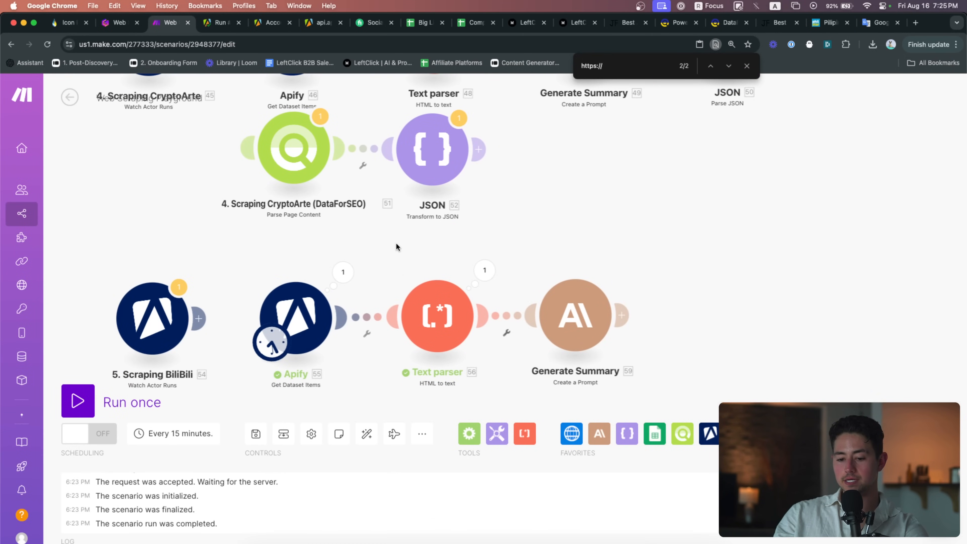
{"action": "left_click", "coordinate": [127, 403]}
{"action": "left_click_drag", "start_coordinate": [570, 376], "coordinate": [522, 248]}
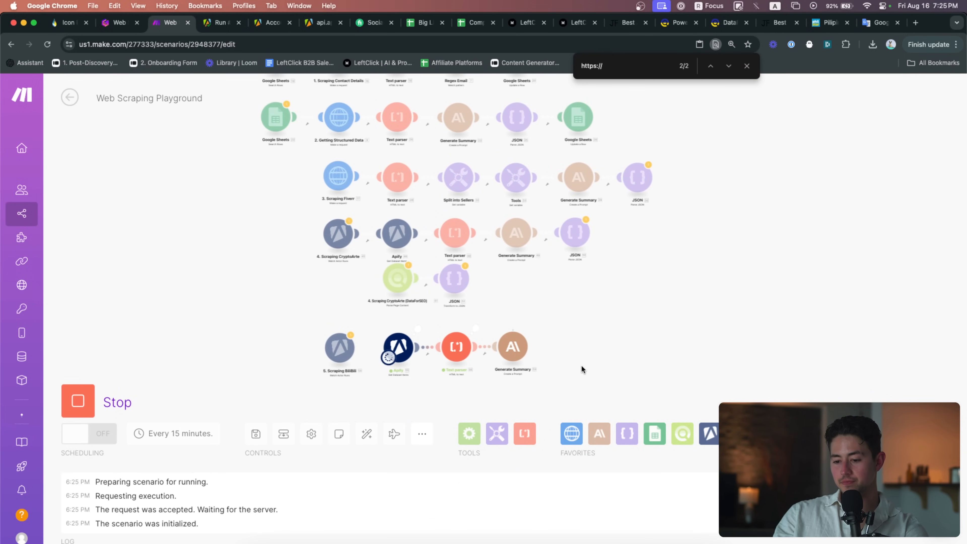
Inspect Generate Summary's output: an English description of Bilibili with detected language 'Chinese'
{"action": "scroll", "coordinate": [580, 365], "scroll_direction": "up", "scroll_amount": 5}
{"action": "left_click_drag", "start_coordinate": [581, 364], "coordinate": [575, 326]}
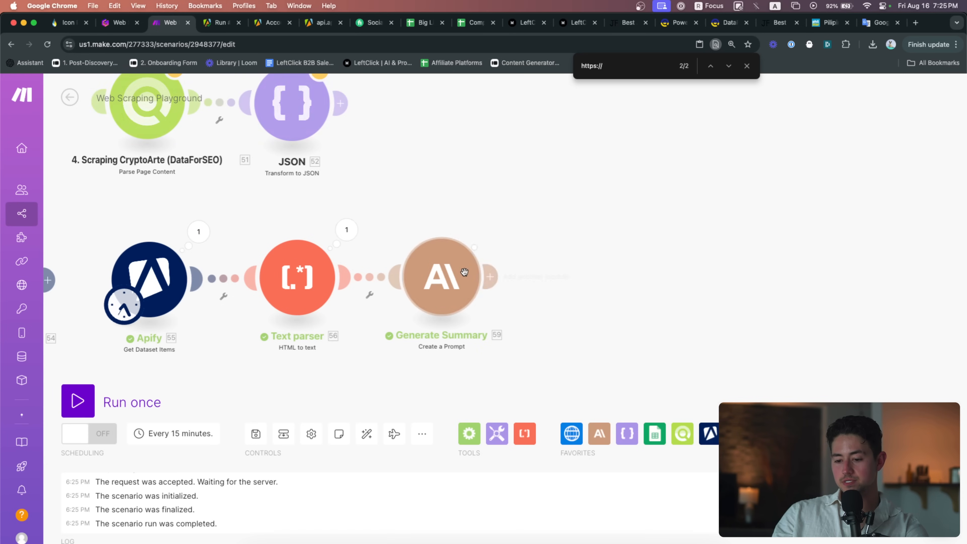
{"action": "left_click", "coordinate": [491, 234]}
{"action": "scroll", "coordinate": [728, 350], "scroll_direction": "up", "scroll_amount": 5}
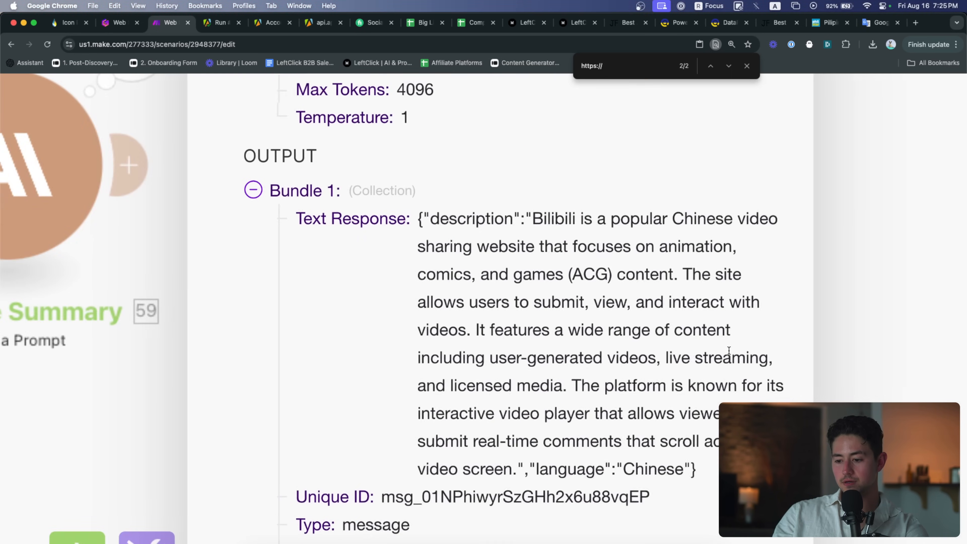
{"action": "left_click_drag", "start_coordinate": [486, 218], "coordinate": [472, 441]}
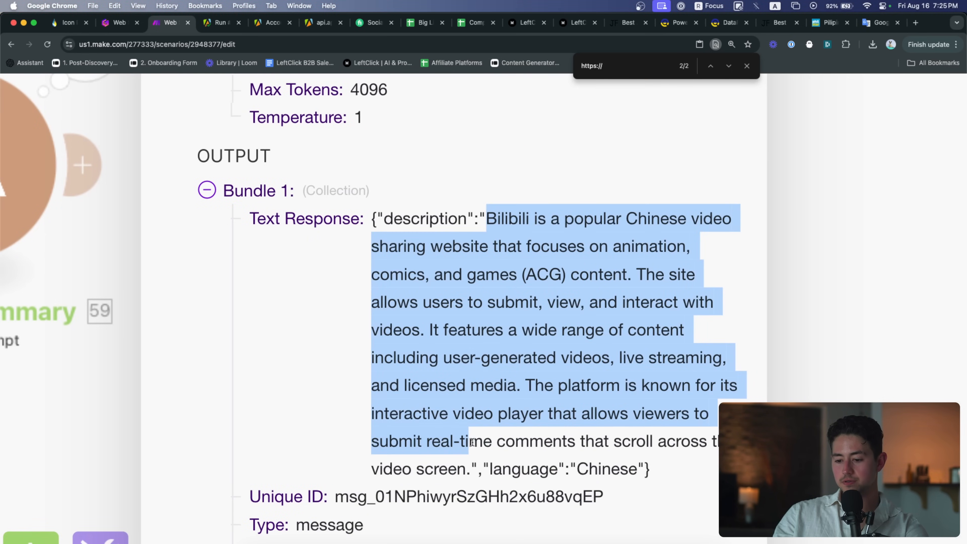
{"action": "double_click", "coordinate": [582, 476]}
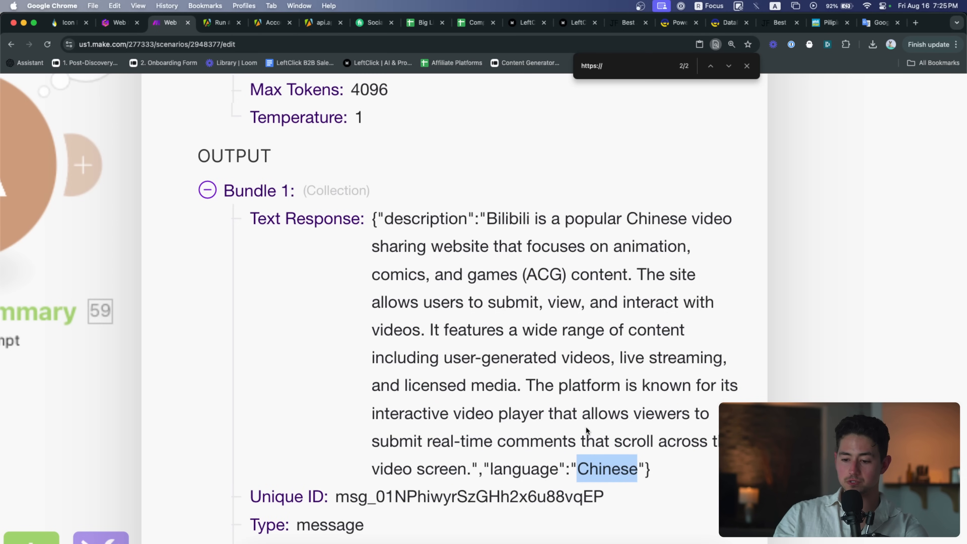
{"action": "scroll", "coordinate": [586, 430], "scroll_direction": "down", "scroll_amount": 5}
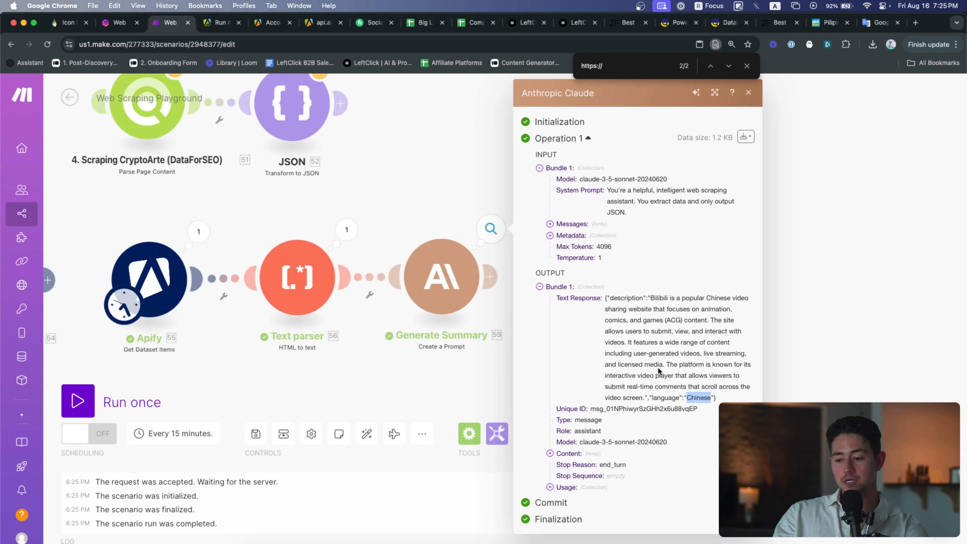
{"action": "left_click", "coordinate": [423, 178]}
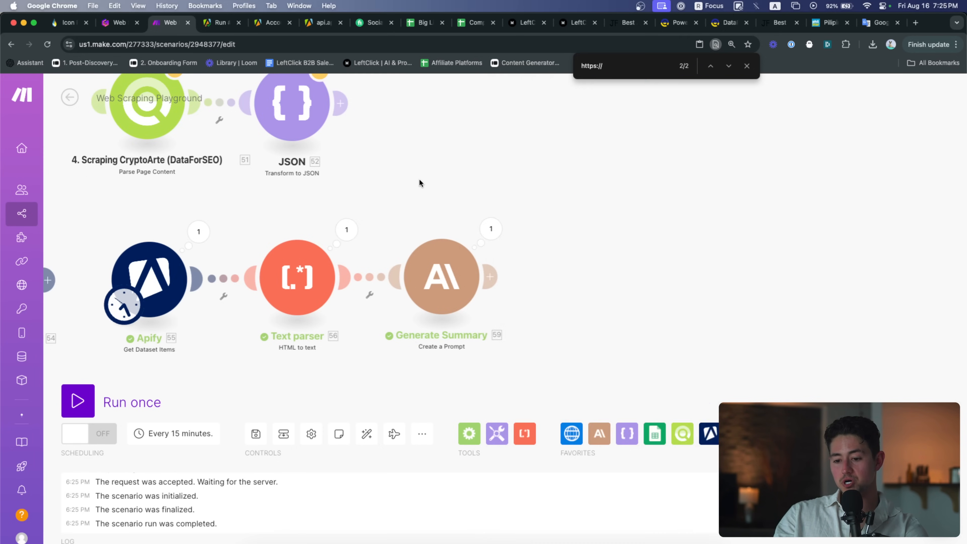
{"action": "scroll", "coordinate": [538, 204], "scroll_direction": "down", "scroll_amount": 4}
{"action": "scroll", "coordinate": [540, 220], "scroll_direction": "up", "scroll_amount": 2}
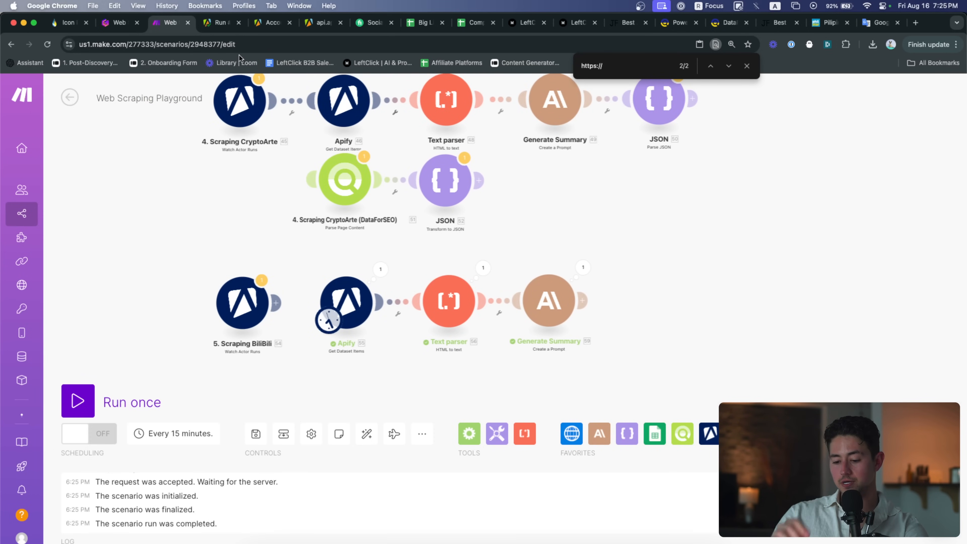
Search Google for 'english speakers number' in a new tab
{"action": "key", "text": "super+t"}
{"action": "type", "text": "english speakers"}
{"action": "key", "text": "Return"}
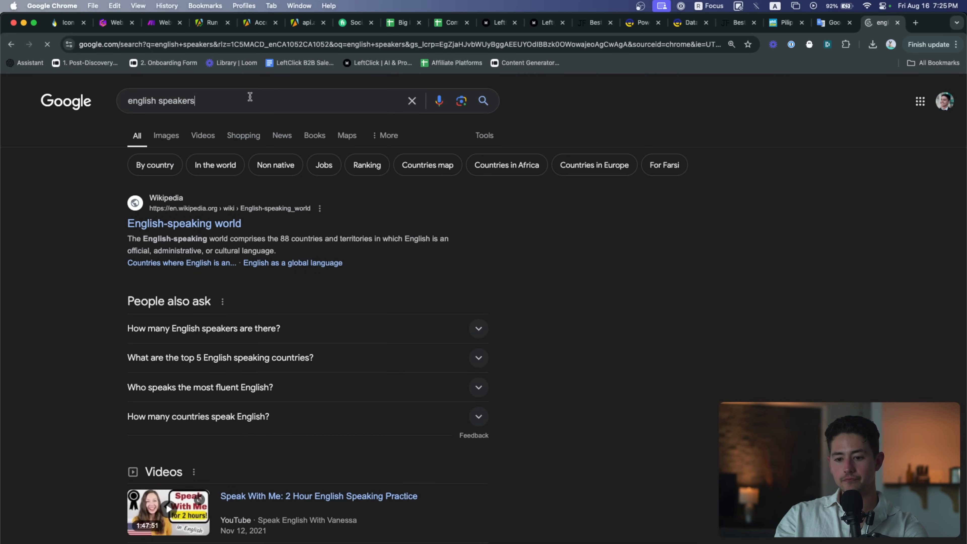
{"action": "left_click", "coordinate": [248, 100]}
{"action": "type", "text": "number"}
{"action": "key", "text": "Return"}
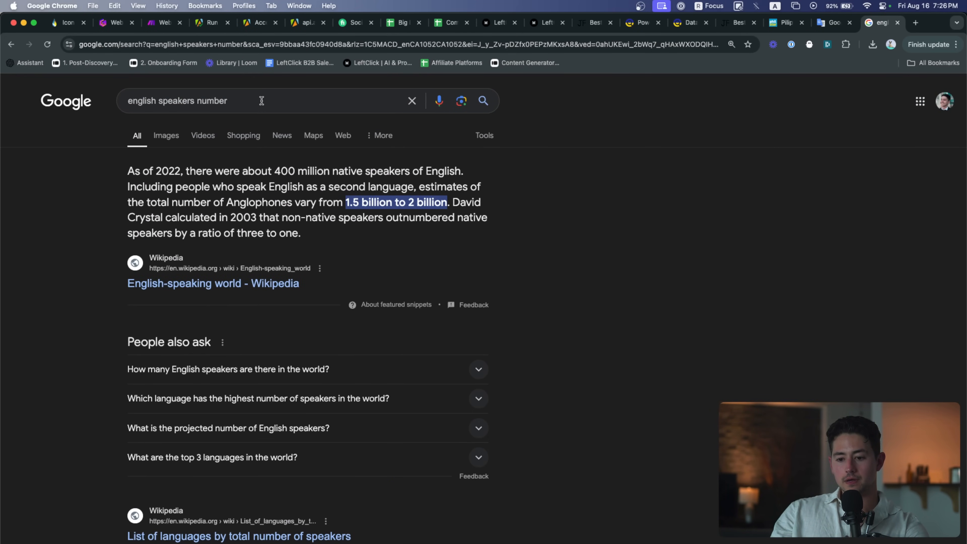
Change the query to 'chinese speakers number' to find the Chinese speaker count
{"action": "left_click", "coordinate": [301, 107]}
{"action": "key", "text": "super+Left"}
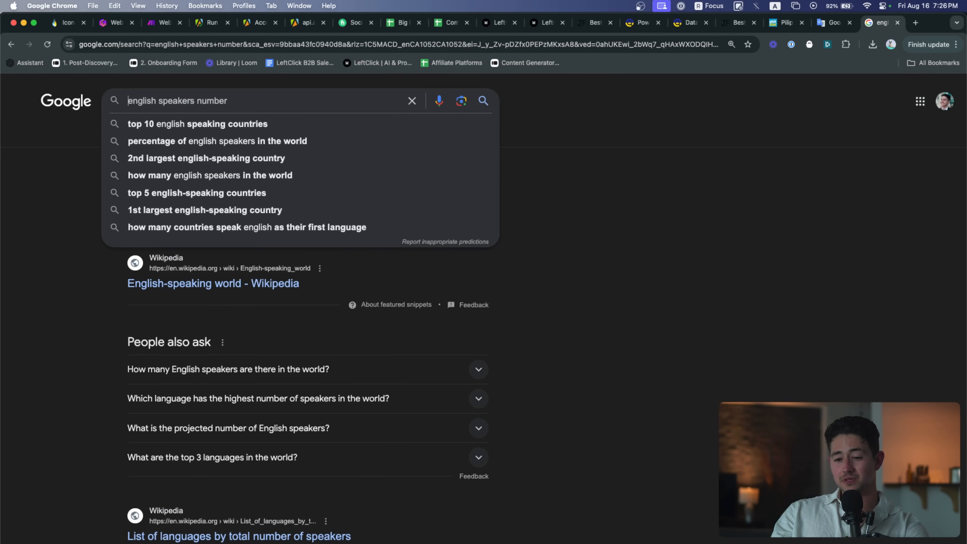
{"action": "key", "text": "alt+shift+Right"}
{"action": "type", "text": "chinese"}
{"action": "key", "text": "Return"}
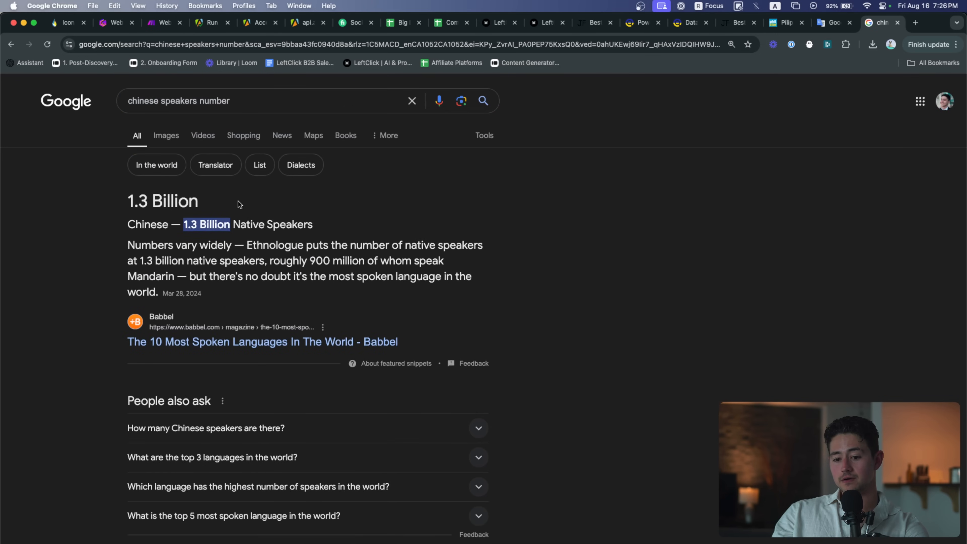
Search 'vietnamese speakers number', note the 86 million figure, and close the tab
{"action": "key", "text": "super+Left"}
{"action": "double_click", "coordinate": [150, 101]}
{"action": "type", "text": "viet"}
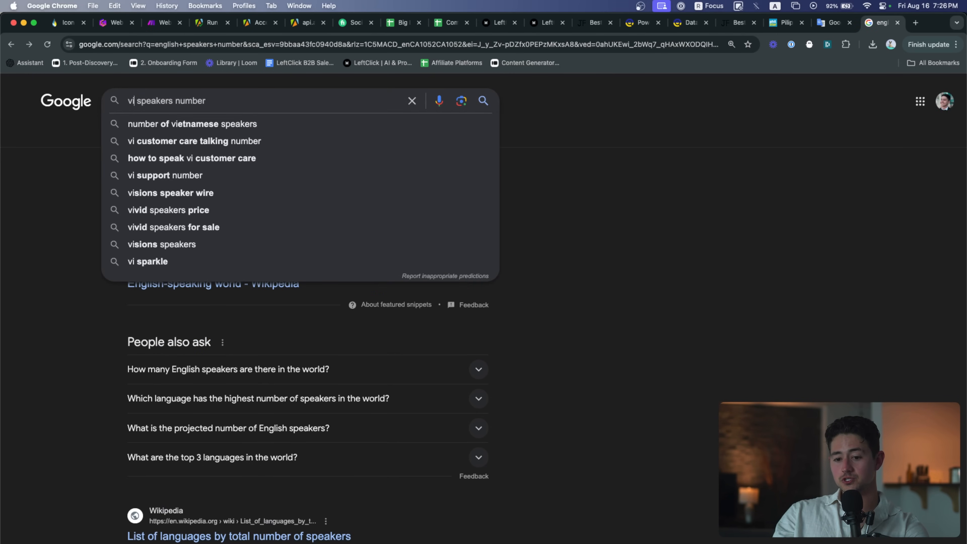
{"action": "type", "text": "namese"}
{"action": "key", "text": "Return"}
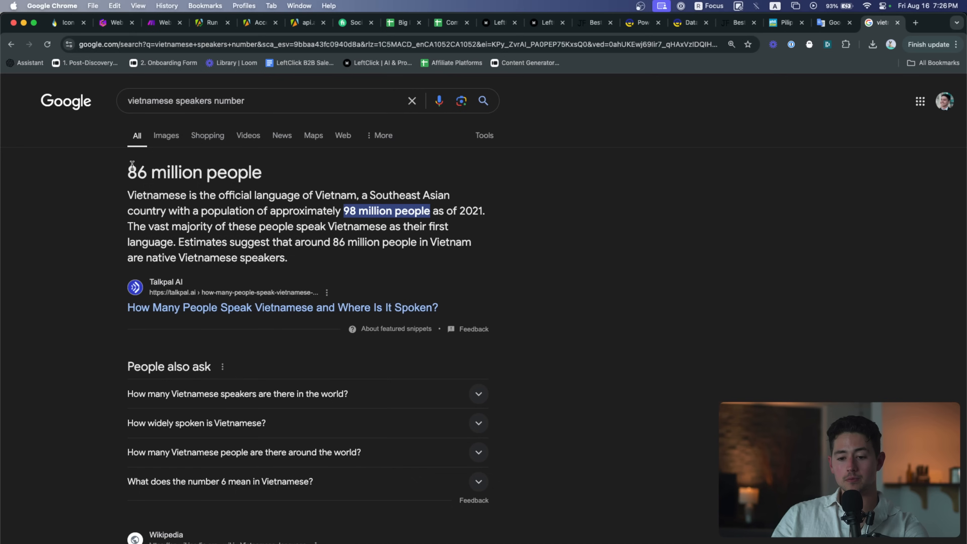
{"action": "left_click_drag", "start_coordinate": [128, 172], "coordinate": [200, 173]}
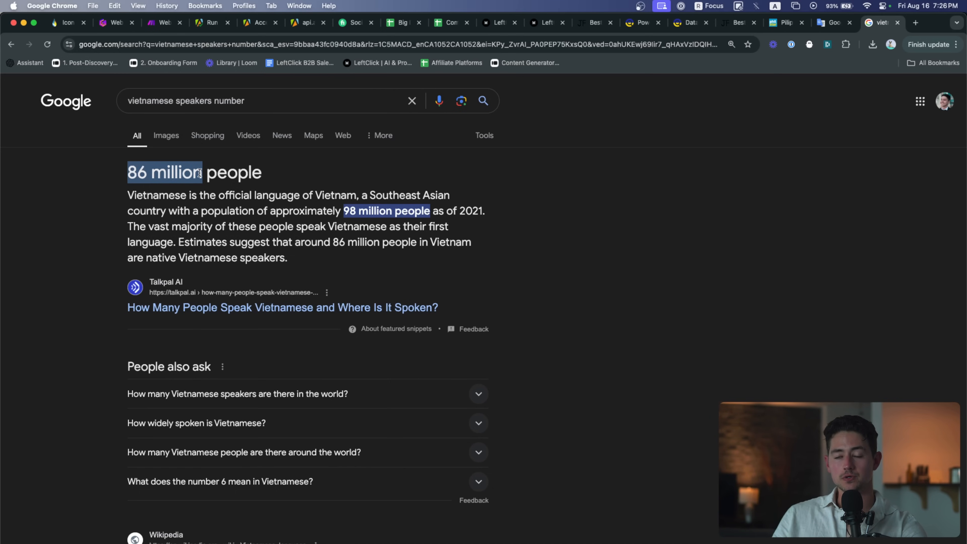
{"action": "key", "text": "super+w"}
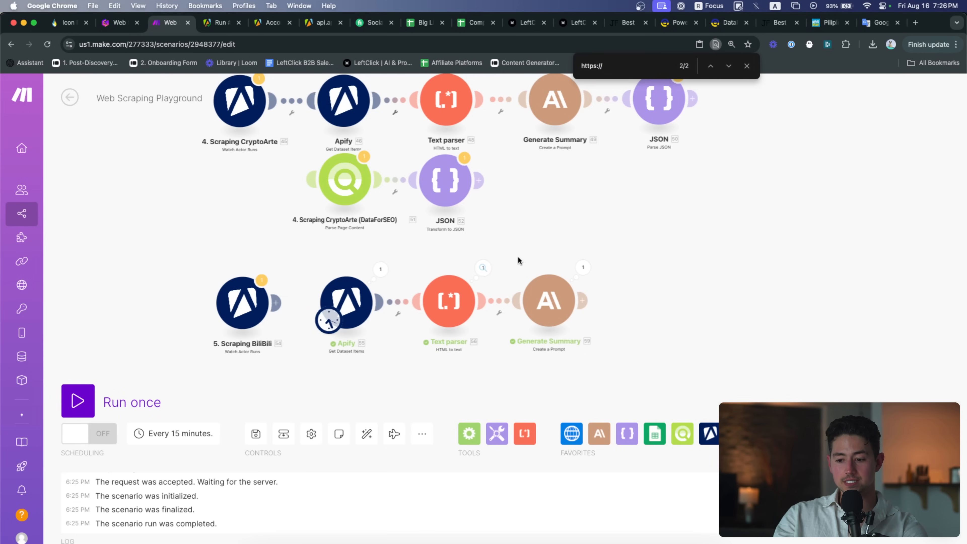
Review Generate Summary's Claude output for the BiliBili flow again
{"action": "scroll", "coordinate": [623, 310], "scroll_direction": "up", "scroll_amount": 5}
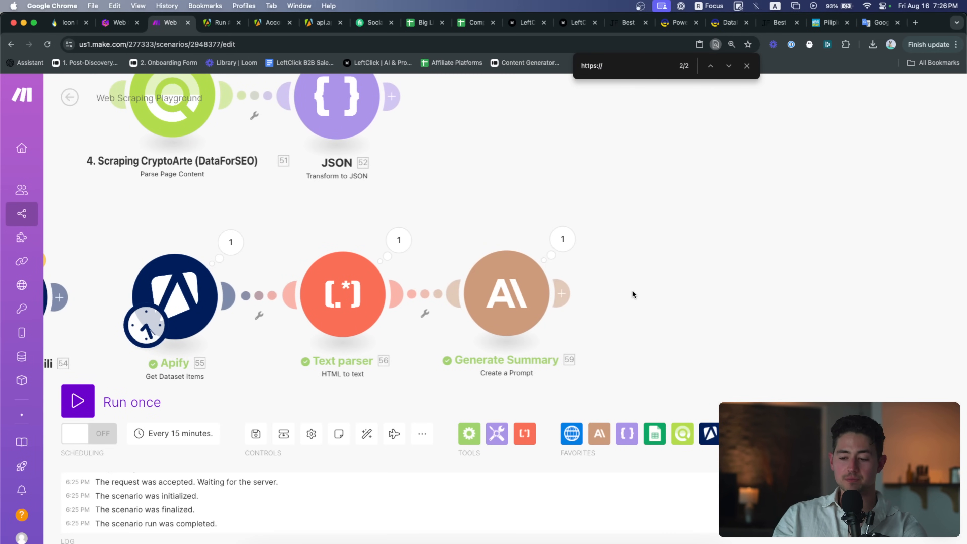
{"action": "left_click_drag", "start_coordinate": [632, 293], "coordinate": [583, 292]}
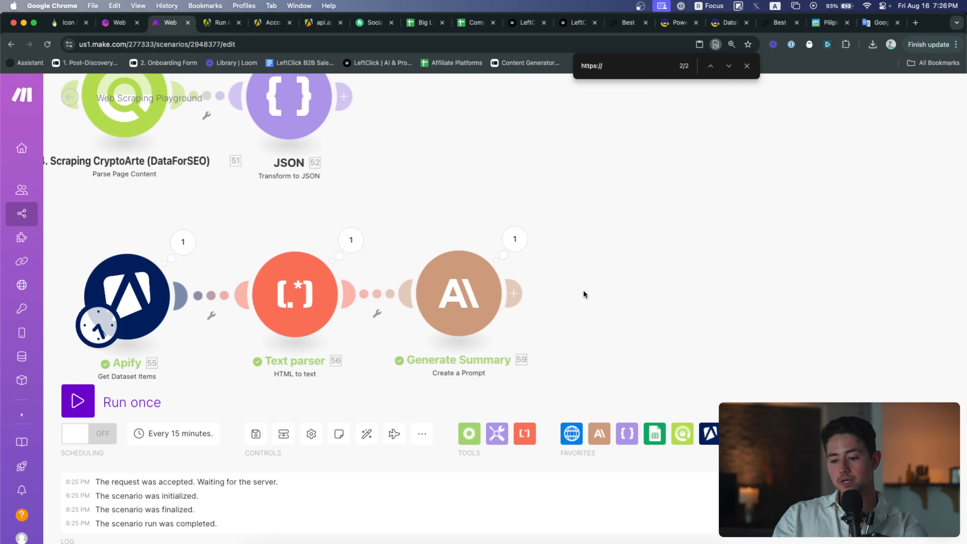
{"action": "left_click", "coordinate": [530, 248]}
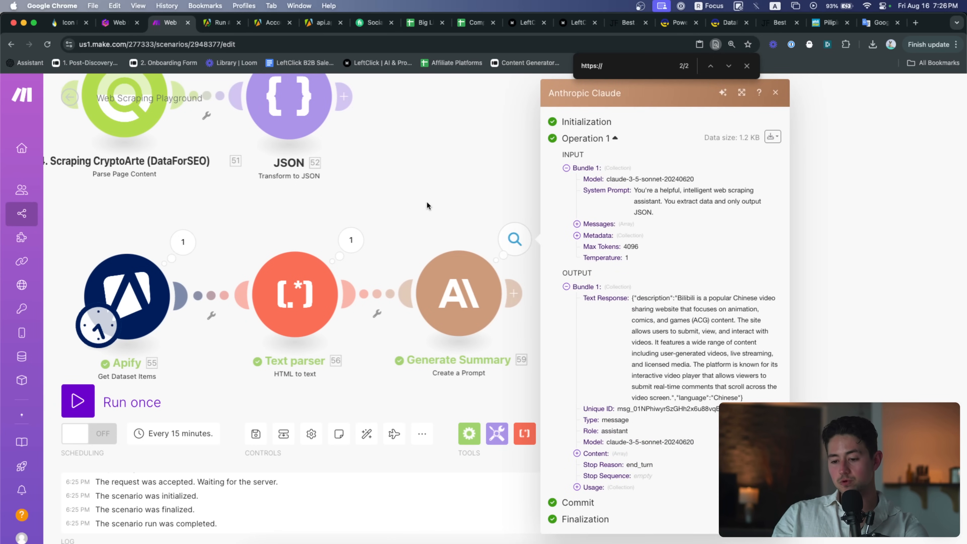
{"action": "left_click", "coordinate": [411, 219]}
{"action": "scroll", "coordinate": [412, 219], "scroll_direction": "down", "scroll_amount": 3}
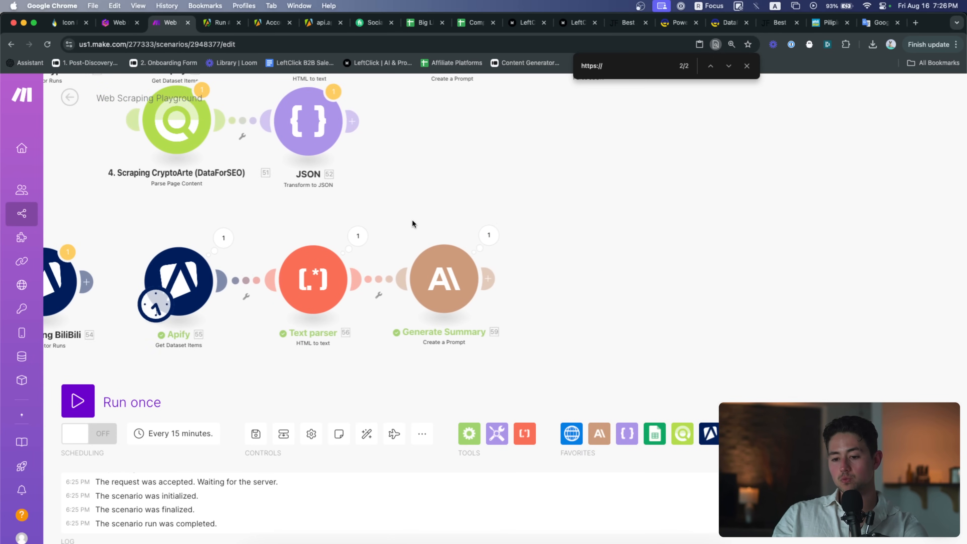
Select the whole BiliBili module row and bring up the '4. Scraping Dynamic Sites Live' slide
{"action": "left_click_drag", "start_coordinate": [432, 204], "coordinate": [582, 247]}
{"action": "scroll", "coordinate": [582, 247], "scroll_direction": "down", "scroll_amount": 2}
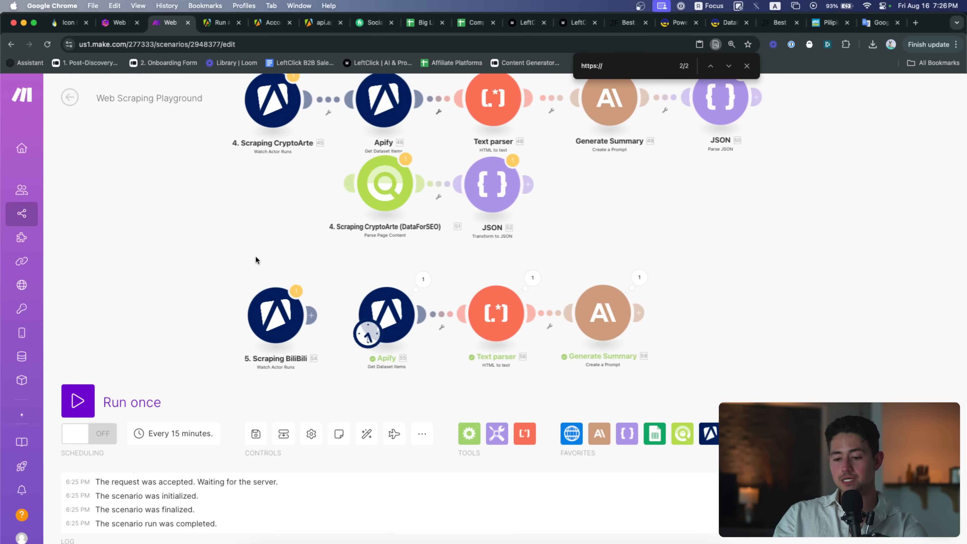
{"action": "left_click_drag", "start_coordinate": [257, 257], "coordinate": [623, 344]}
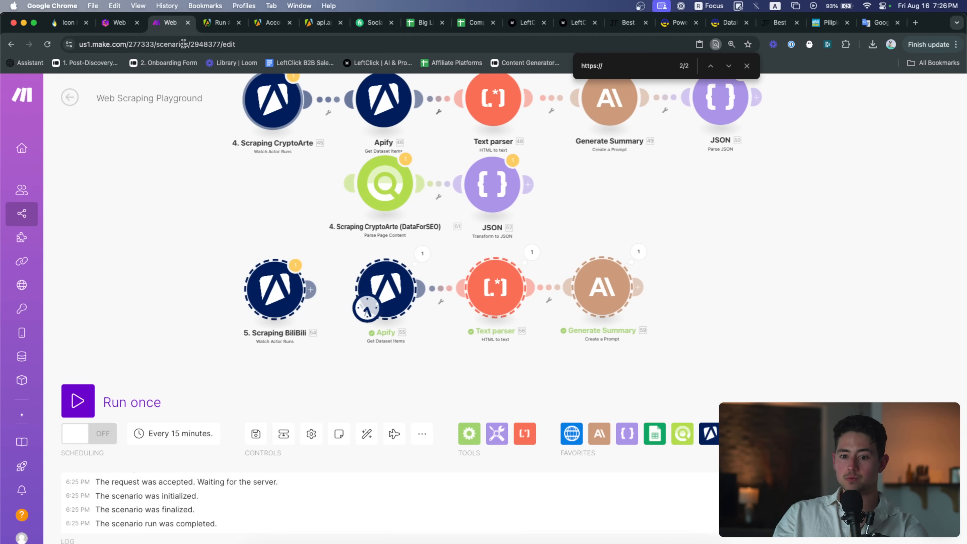
{"action": "left_click", "coordinate": [120, 23]}
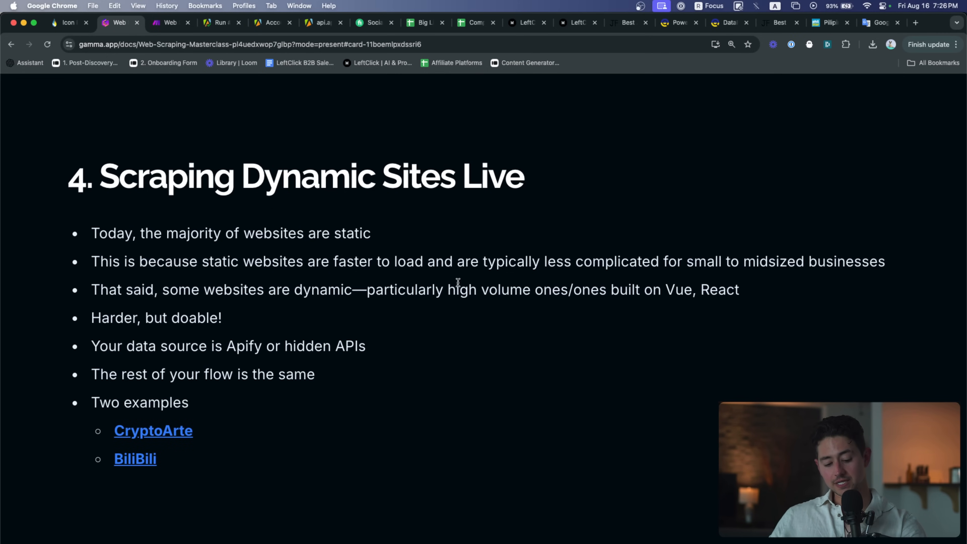
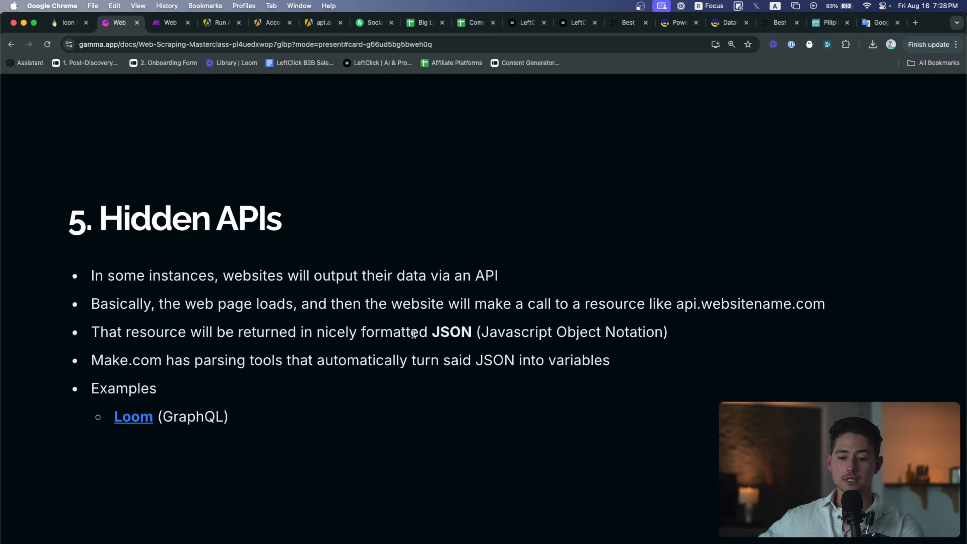
Open the Loom 'Website Design Roast' share page from the slide and scroll its summary and chapters
{"action": "left_click", "coordinate": [119, 417]}
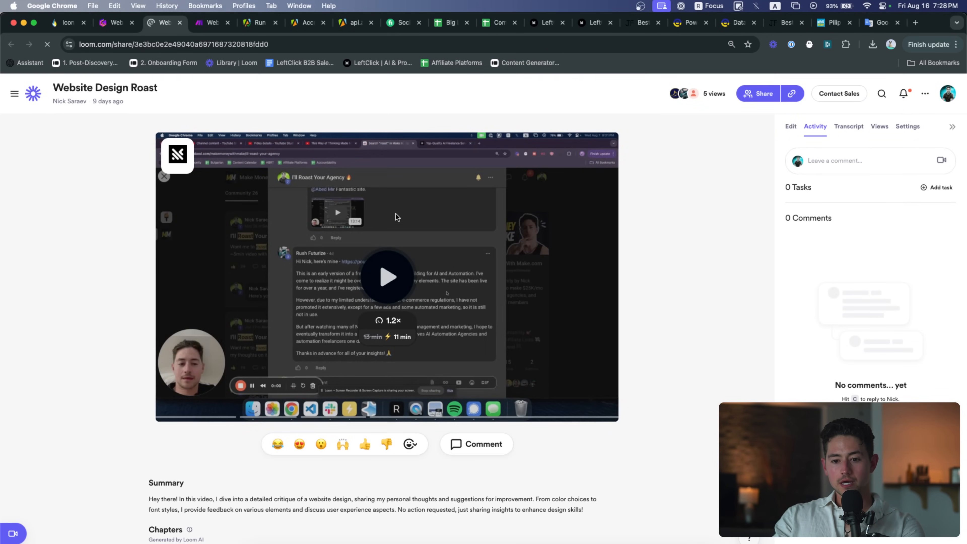
{"action": "scroll", "coordinate": [259, 277], "scroll_direction": "up", "scroll_amount": 5}
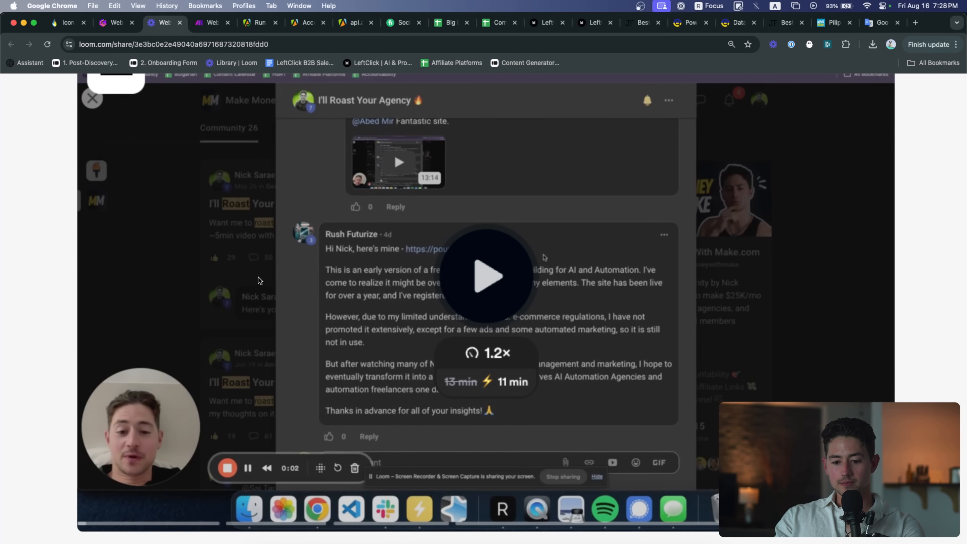
{"action": "scroll", "coordinate": [259, 278], "scroll_direction": "down", "scroll_amount": 2}
{"action": "scroll", "coordinate": [75, 437], "scroll_direction": "up", "scroll_amount": 5}
{"action": "scroll", "coordinate": [74, 436], "scroll_direction": "down", "scroll_amount": 10}
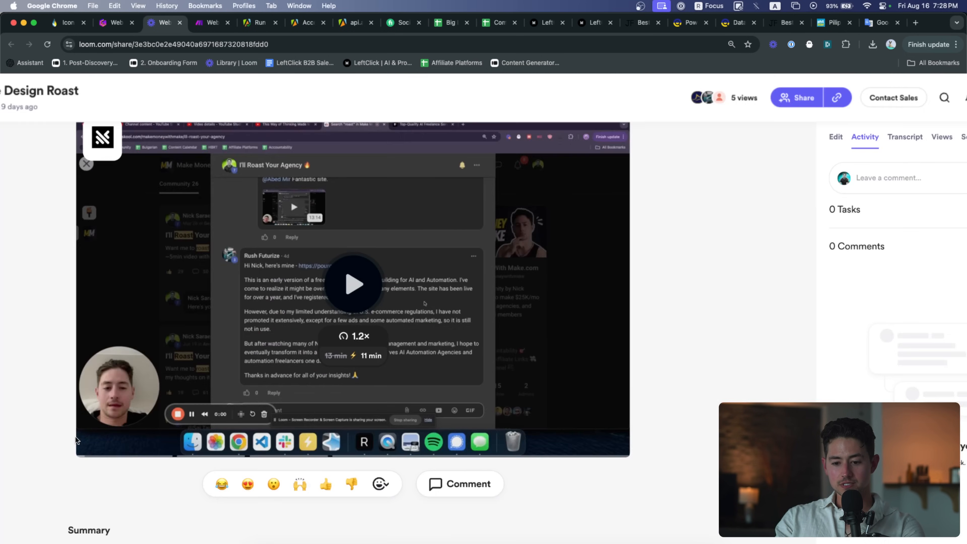
{"action": "scroll", "coordinate": [182, 321], "scroll_direction": "up", "scroll_amount": 8}
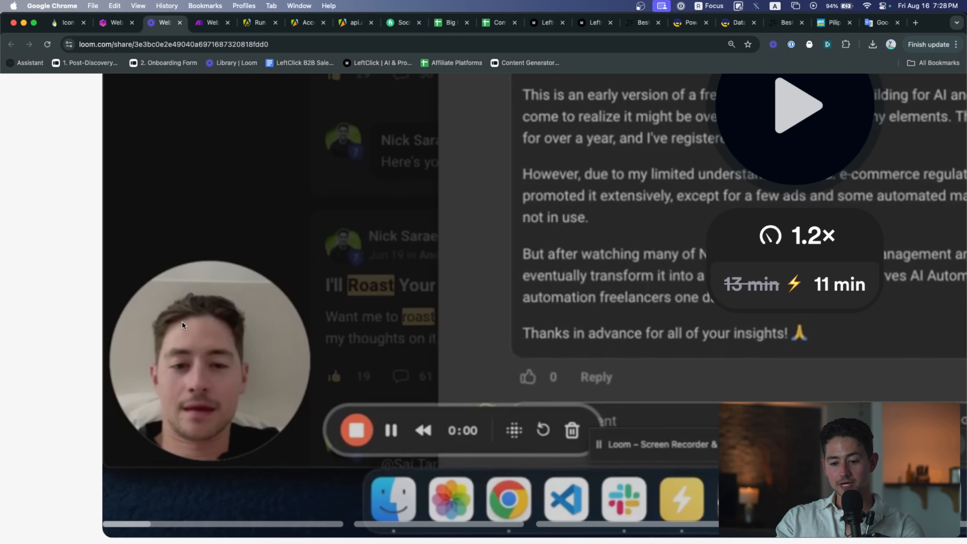
{"action": "scroll", "coordinate": [182, 321], "scroll_direction": "down", "scroll_amount": 8}
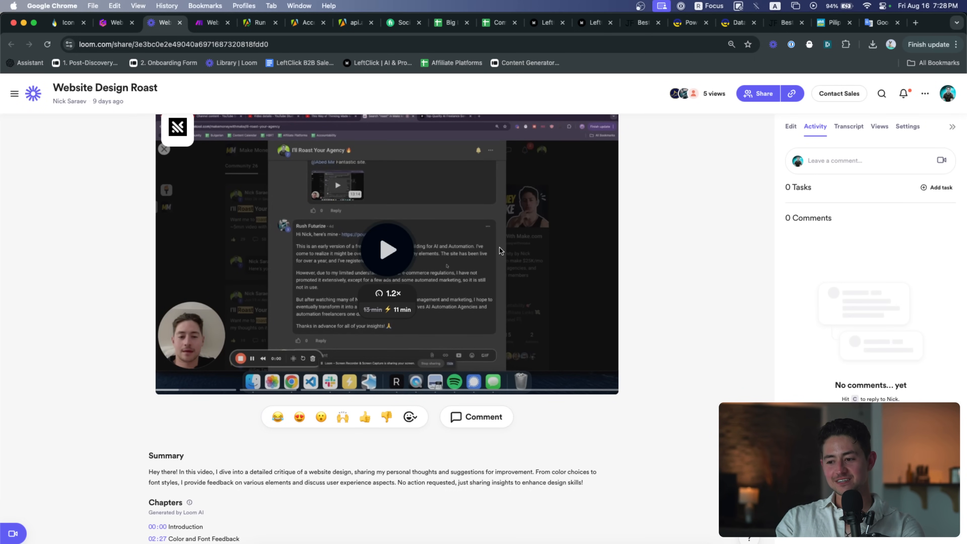
Glance at the Loom page's HTML source, close it, then open Chrome DevTools via Inspect
{"action": "right_click", "coordinate": [663, 253]}
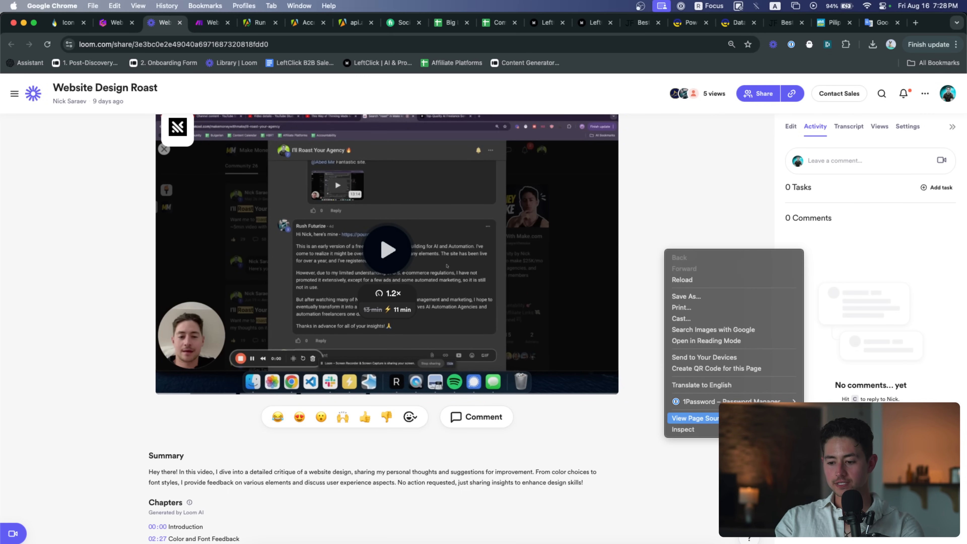
{"action": "left_click", "coordinate": [692, 417]}
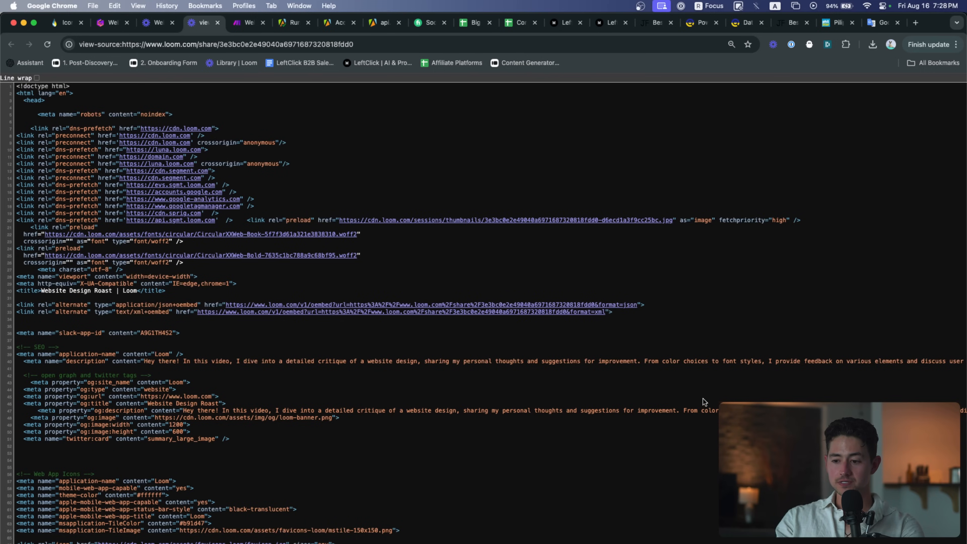
{"action": "key", "text": "super+w"}
{"action": "right_click", "coordinate": [685, 281]}
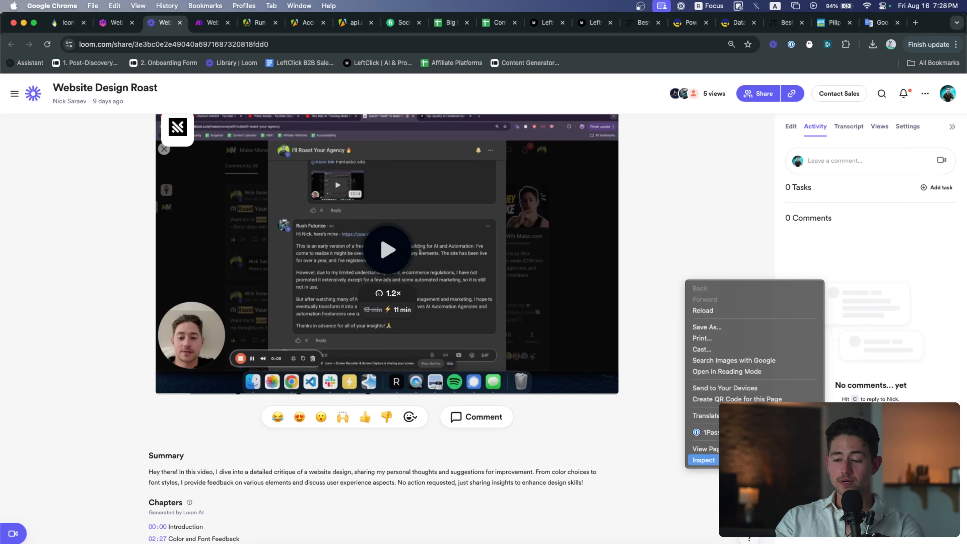
{"action": "left_click", "coordinate": [700, 460]}
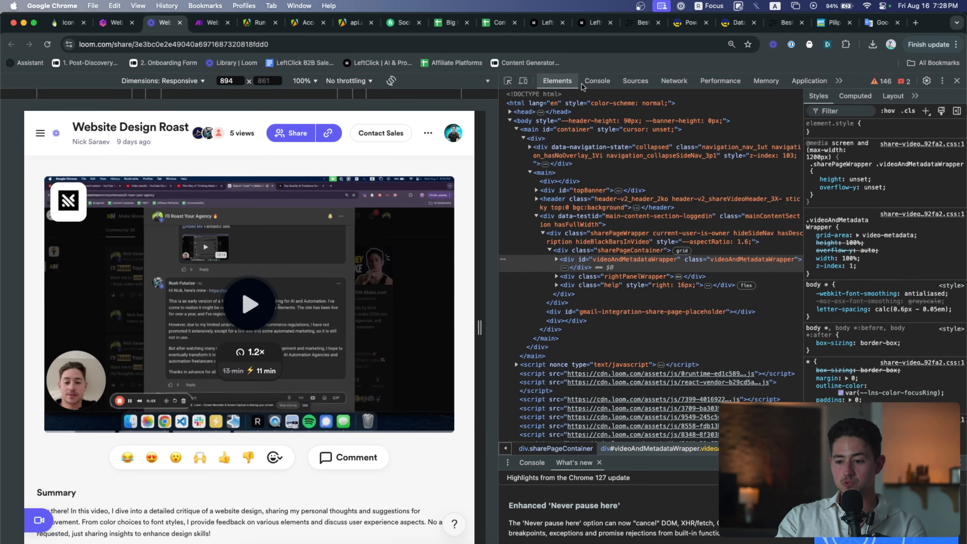
Reload the Loom page with the Network panel recording and open the first request's details
{"action": "left_click", "coordinate": [667, 86]}
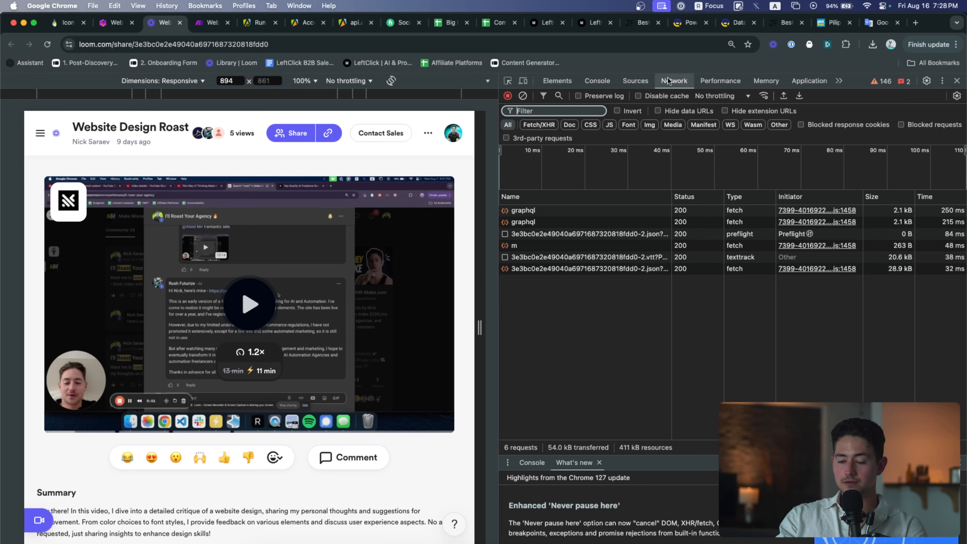
{"action": "left_click", "coordinate": [561, 45]}
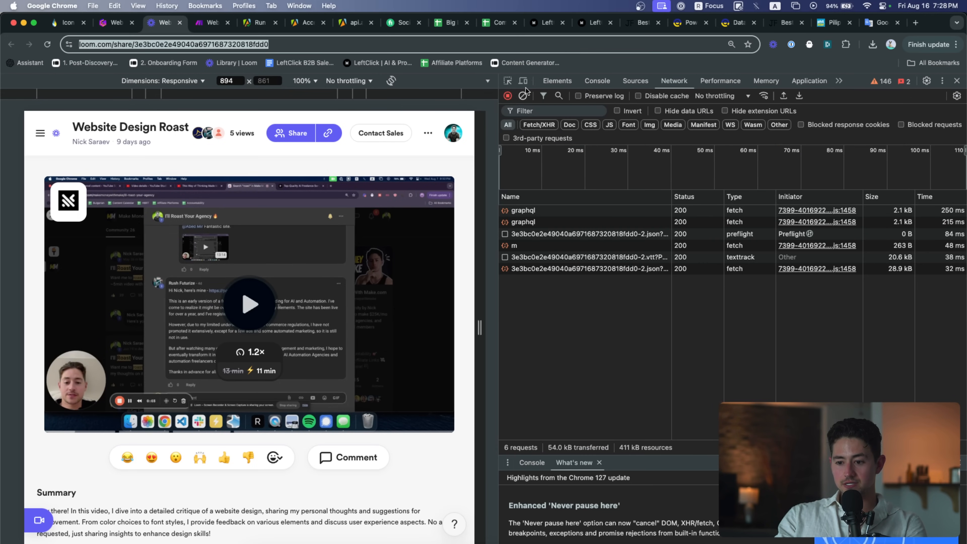
{"action": "key", "text": "Return"}
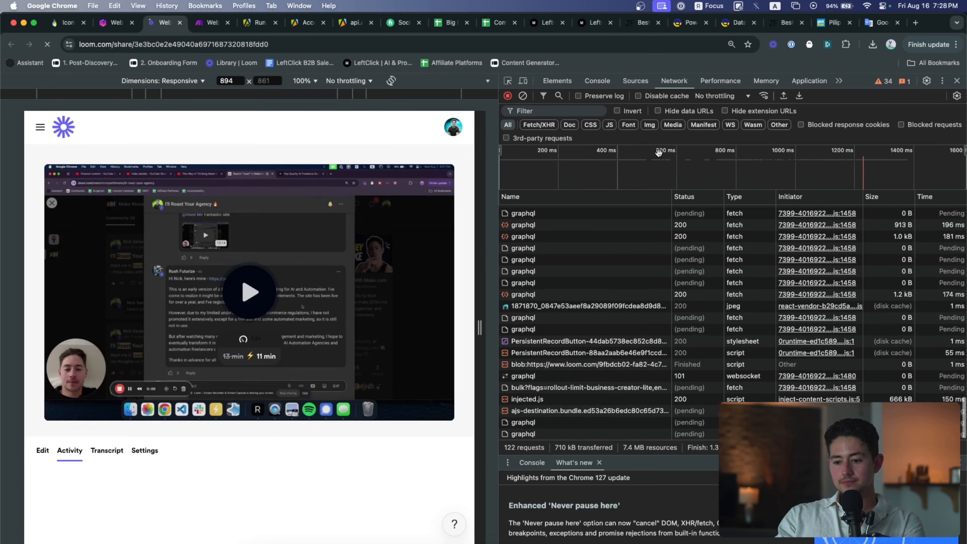
{"action": "scroll", "coordinate": [690, 287], "scroll_direction": "up", "scroll_amount": 20}
{"action": "scroll", "coordinate": [690, 287], "scroll_direction": "up", "scroll_amount": 6}
{"action": "scroll", "coordinate": [602, 272], "scroll_direction": "down", "scroll_amount": 11}
{"action": "scroll", "coordinate": [601, 275], "scroll_direction": "up", "scroll_amount": 12}
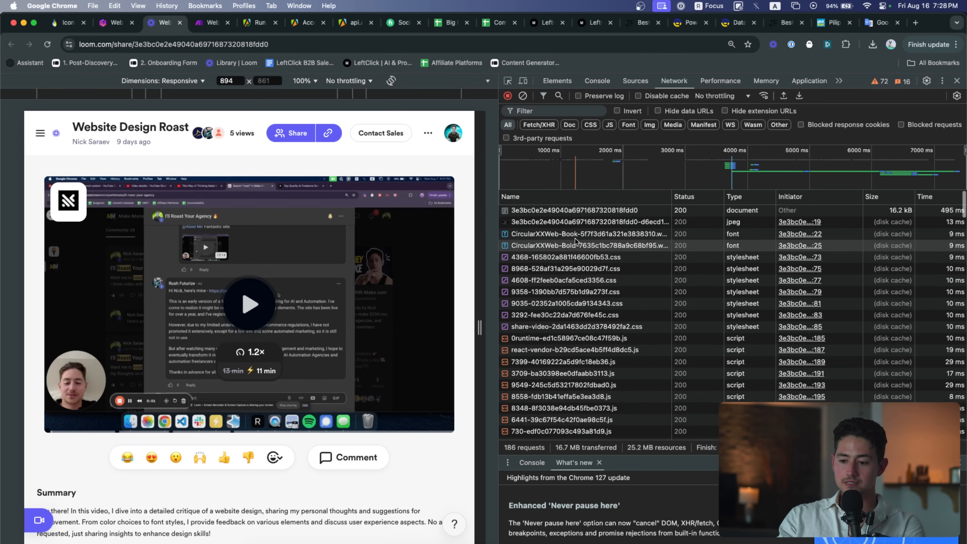
{"action": "left_click", "coordinate": [555, 210]}
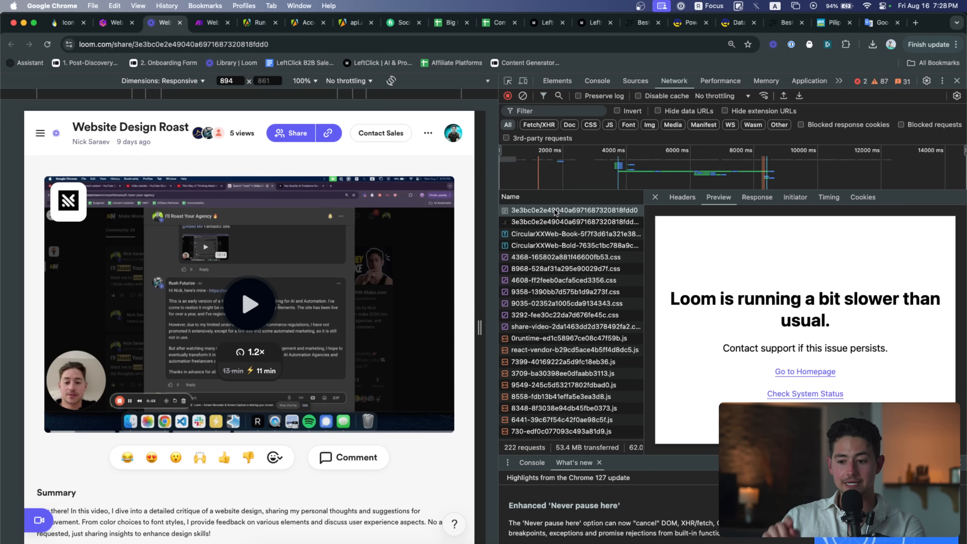
Step through the CSS and JavaScript request previews, then scroll the list toward the graphql calls
{"action": "key", "text": "Down"}
{"action": "key", "text": "Down"}
{"action": "key", "text": "Down"}
{"action": "key", "text": "Down"}
{"action": "key", "text": "Down"}
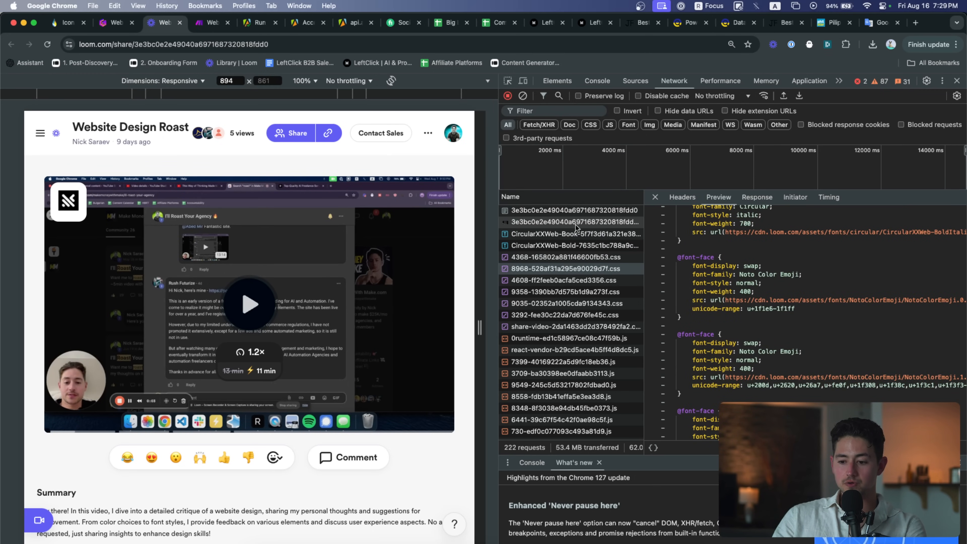
{"action": "key", "text": "Down"}
{"action": "key", "text": "Down"}
{"action": "key", "text": "Down"}
{"action": "key", "text": "Down"}
{"action": "key", "text": "Down"}
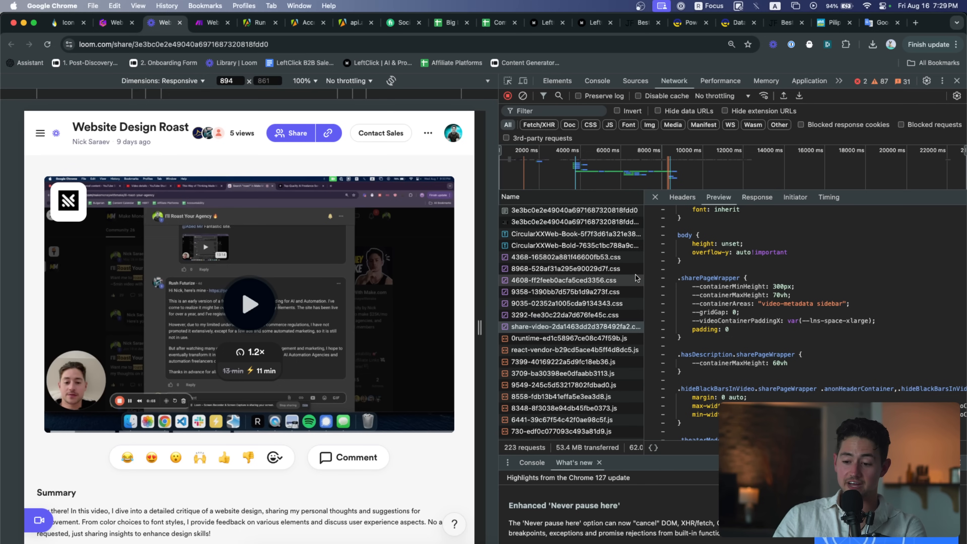
{"action": "key", "text": "Down"}
{"action": "key", "text": "Down"}
{"action": "key", "text": "Down"}
{"action": "key", "text": "Down"}
{"action": "key", "text": "Down"}
{"action": "key", "text": "Down"}
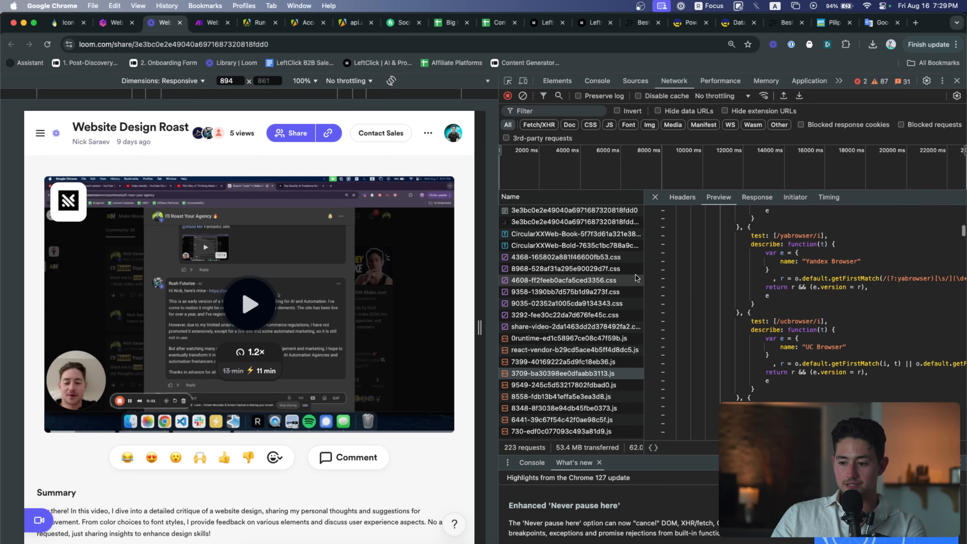
{"action": "key", "text": "Down"}
{"action": "key", "text": "Down"}
{"action": "key", "text": "Down"}
{"action": "key", "text": "Down"}
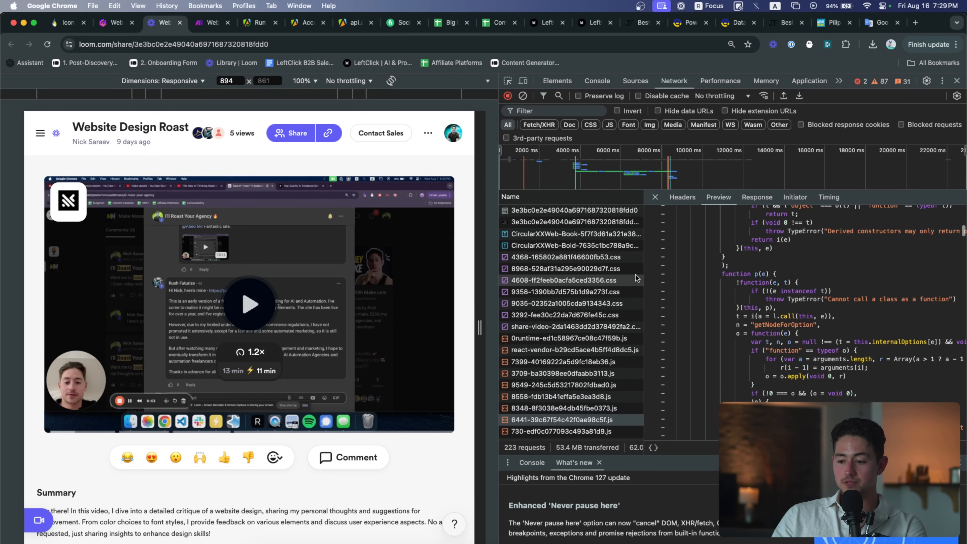
{"action": "key", "text": "Down"}
{"action": "key", "text": "Down"}
{"action": "key", "text": "Down"}
{"action": "key", "text": "Down"}
{"action": "key", "text": "Down"}
{"action": "key", "text": "Down"}
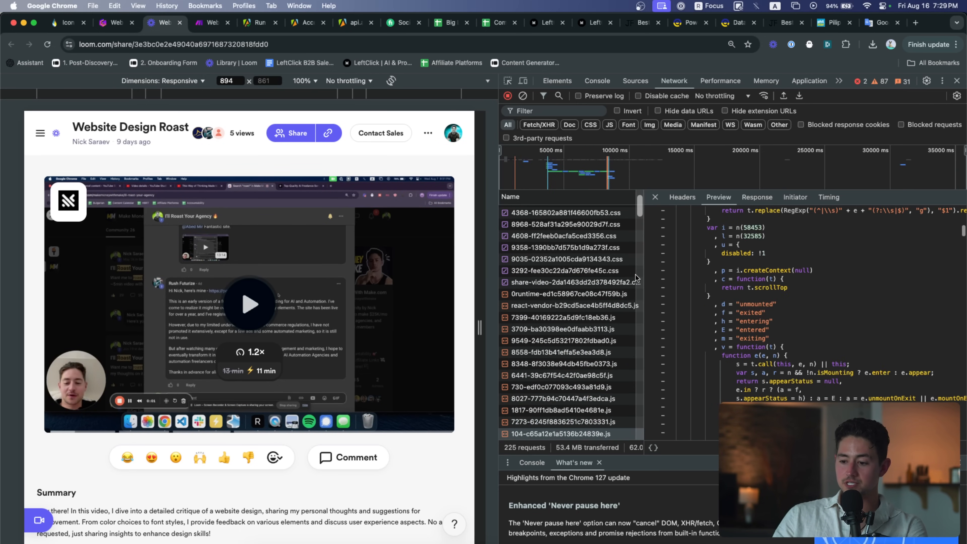
{"action": "key", "text": "Down"}
{"action": "key", "text": "Down"}
{"action": "key", "text": "Down"}
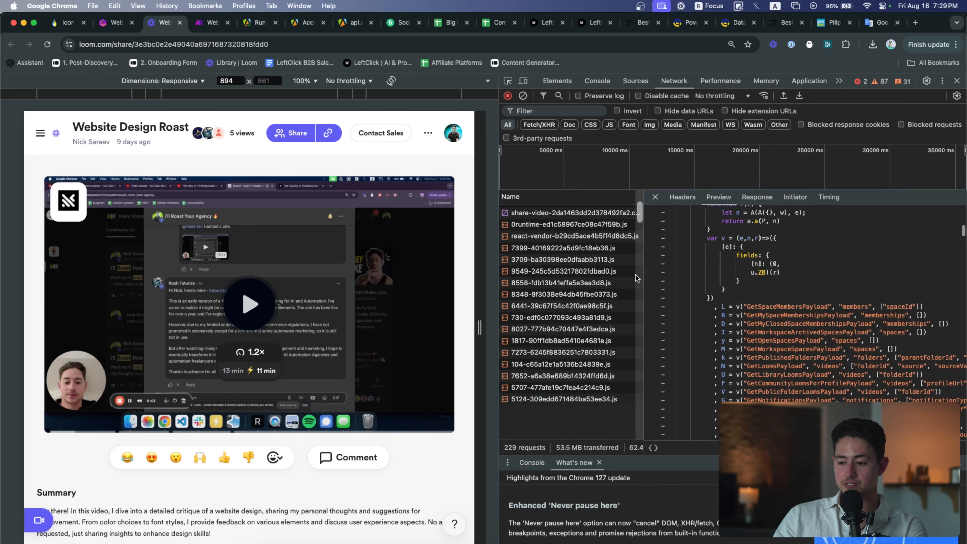
{"action": "key", "text": "Down"}
{"action": "key", "text": "Down"}
{"action": "key", "text": "Down"}
{"action": "key", "text": "Down"}
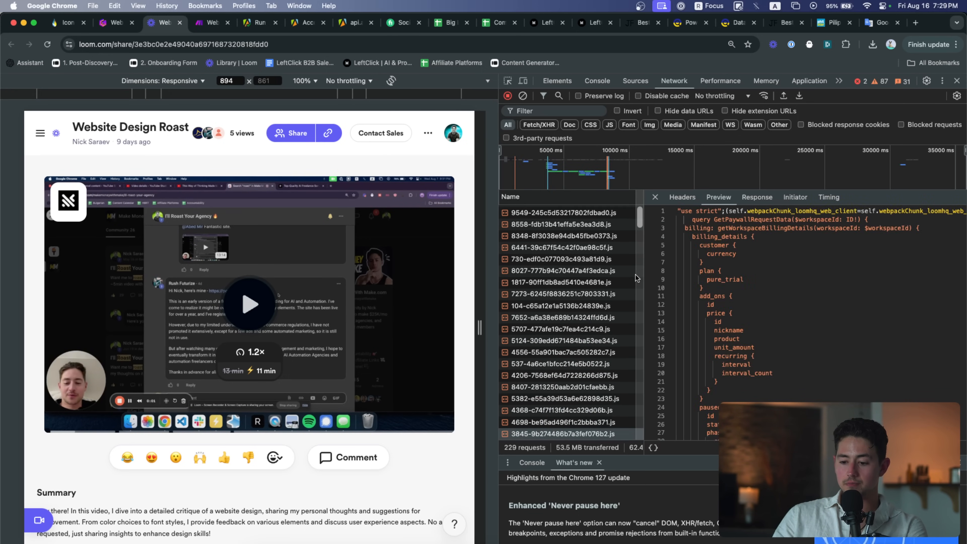
{"action": "scroll", "coordinate": [609, 290], "scroll_direction": "down", "scroll_amount": 5}
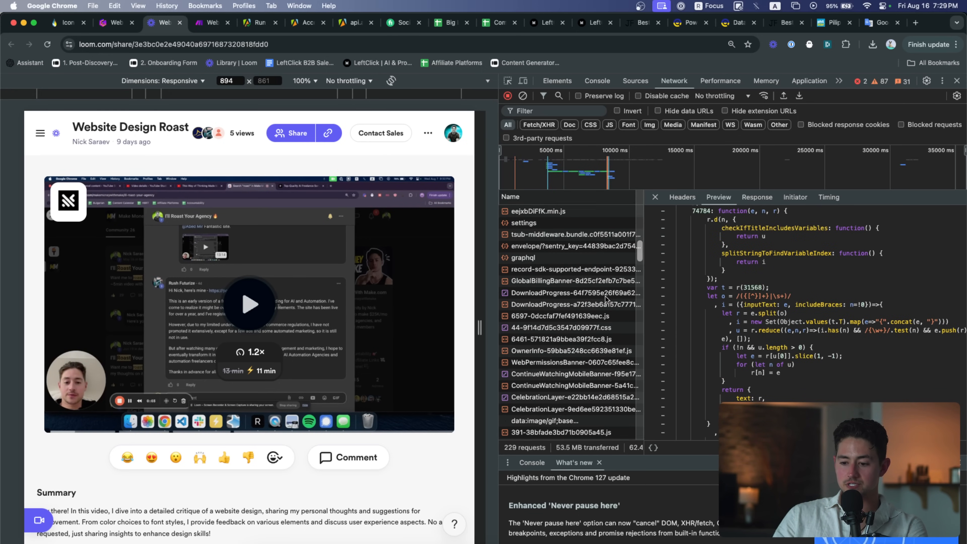
{"action": "scroll", "coordinate": [606, 298], "scroll_direction": "down", "scroll_amount": 2}
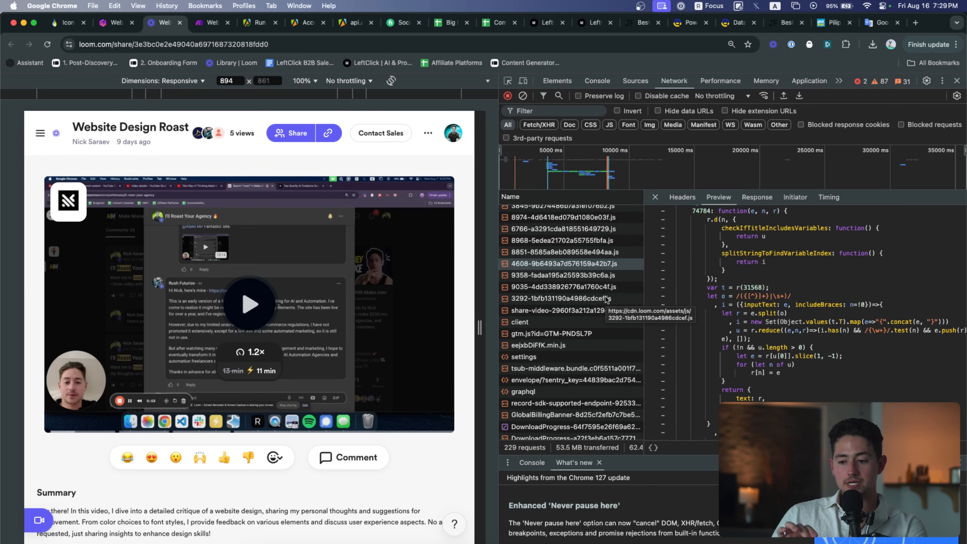
{"action": "scroll", "coordinate": [607, 298], "scroll_direction": "down", "scroll_amount": 1}
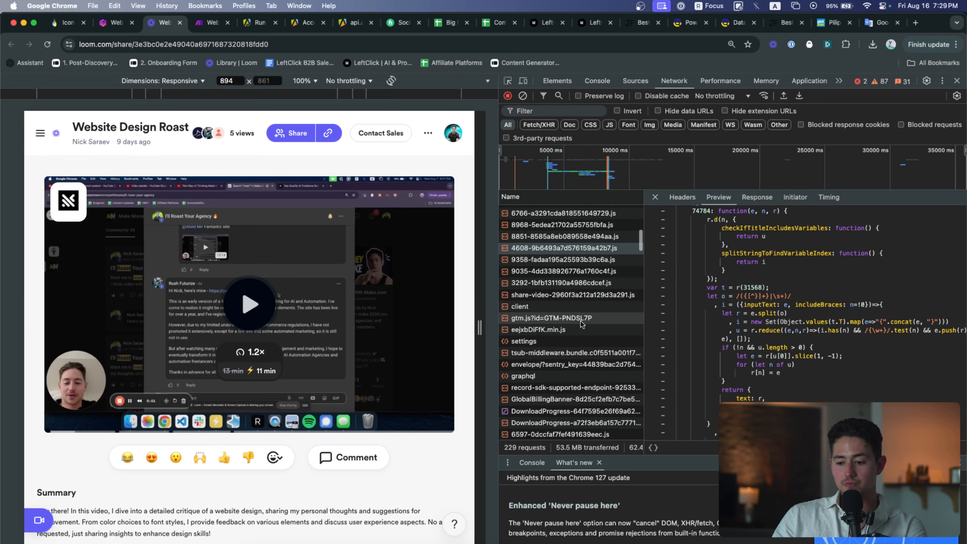
{"action": "scroll", "coordinate": [557, 335], "scroll_direction": "down", "scroll_amount": 3}
Expand a graphql response's getCustomBranding organization data in the Preview
{"action": "left_click", "coordinate": [558, 335]}
{"action": "left_click", "coordinate": [652, 212]}
{"action": "left_click", "coordinate": [658, 221]}
{"action": "left_click", "coordinate": [665, 229]}
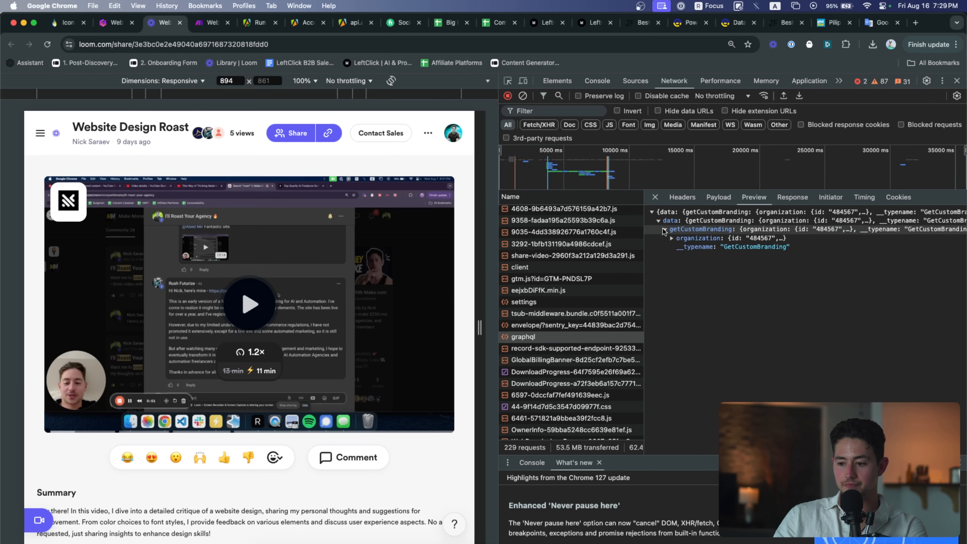
{"action": "left_click", "coordinate": [698, 238]}
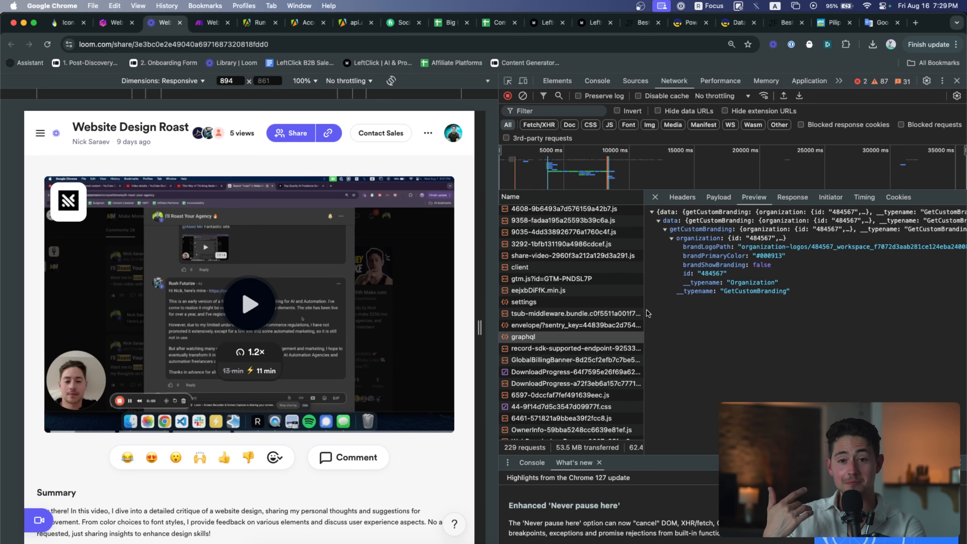
{"action": "scroll", "coordinate": [593, 335], "scroll_direction": "down", "scroll_amount": 4}
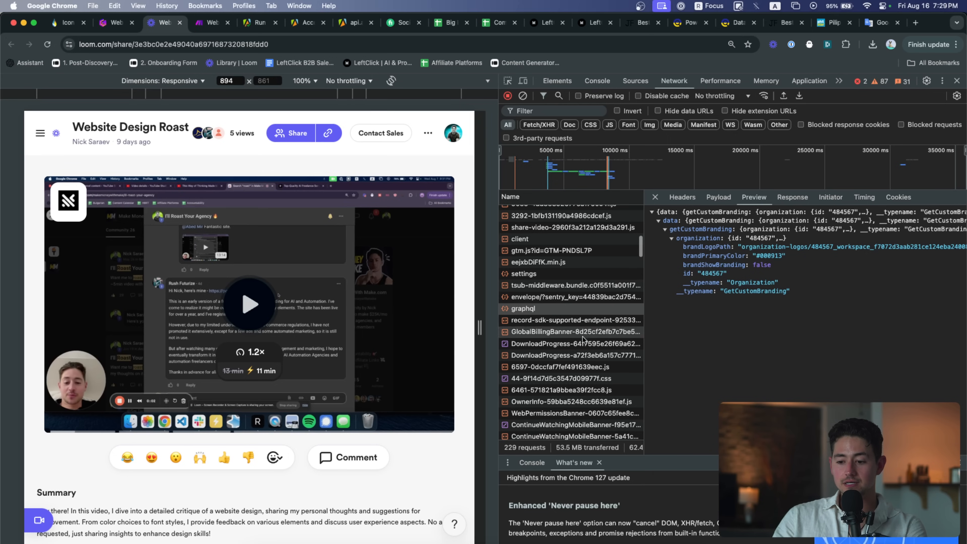
{"action": "scroll", "coordinate": [588, 345], "scroll_direction": "down", "scroll_amount": 10}
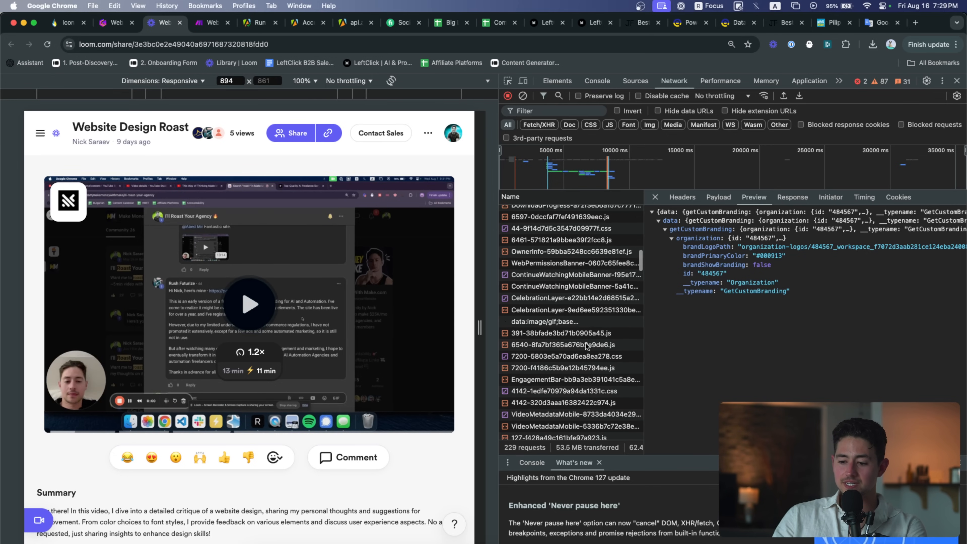
Check the next graphql response, expanding userWorkspaceMemberships down to its organization details
{"action": "left_click", "coordinate": [572, 356]}
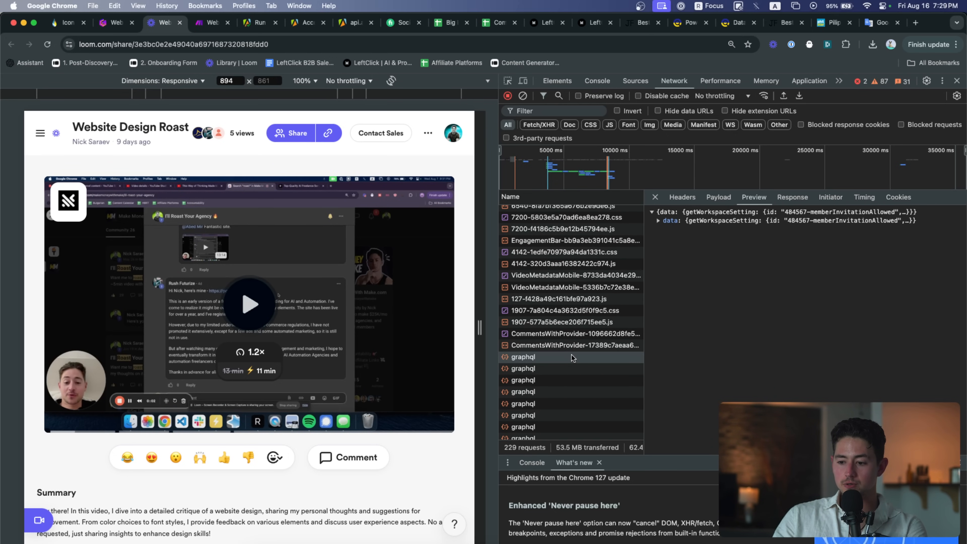
{"action": "key", "text": "Down"}
{"action": "key", "text": "Down"}
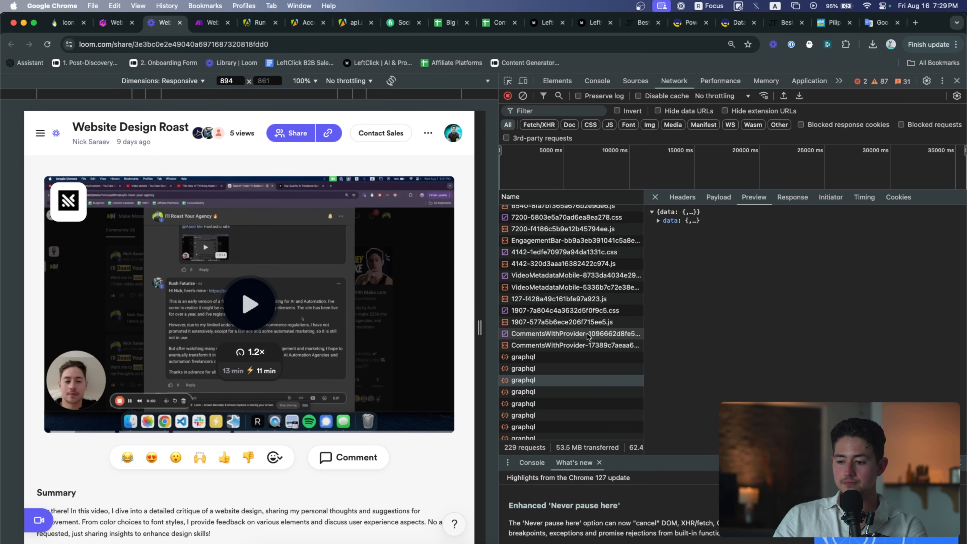
{"action": "scroll", "coordinate": [575, 358], "scroll_direction": "down", "scroll_amount": 2}
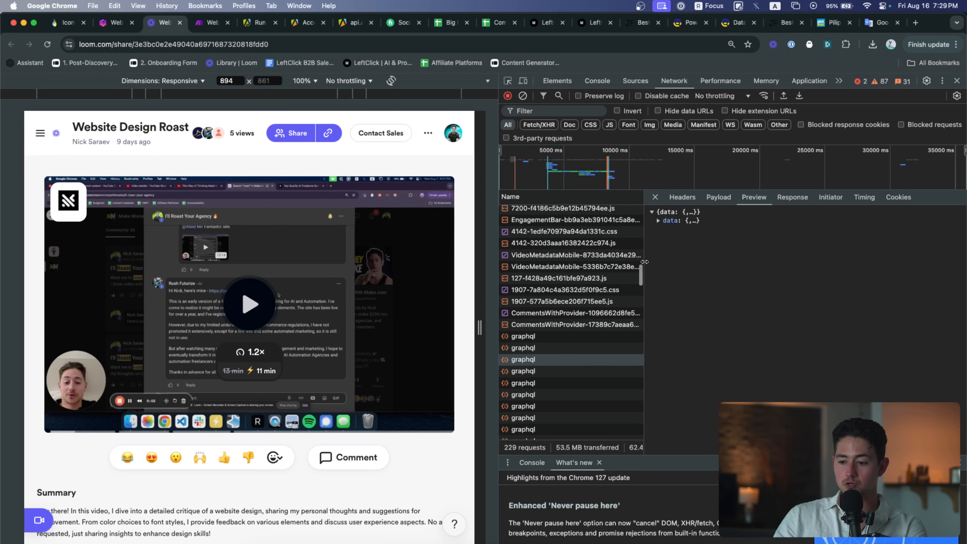
{"action": "left_click", "coordinate": [660, 221]}
{"action": "left_click", "coordinate": [664, 229]}
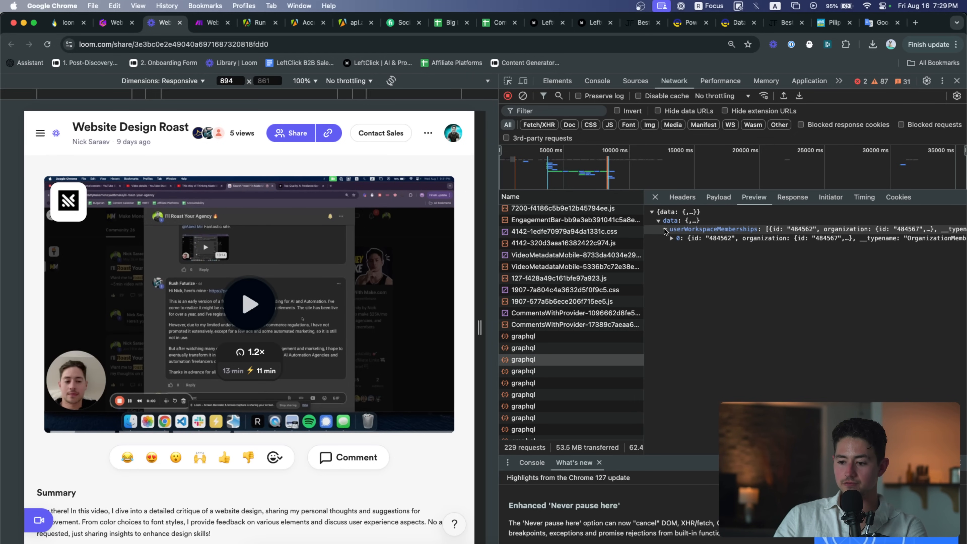
{"action": "left_click", "coordinate": [669, 238]}
{"action": "left_click", "coordinate": [678, 256]}
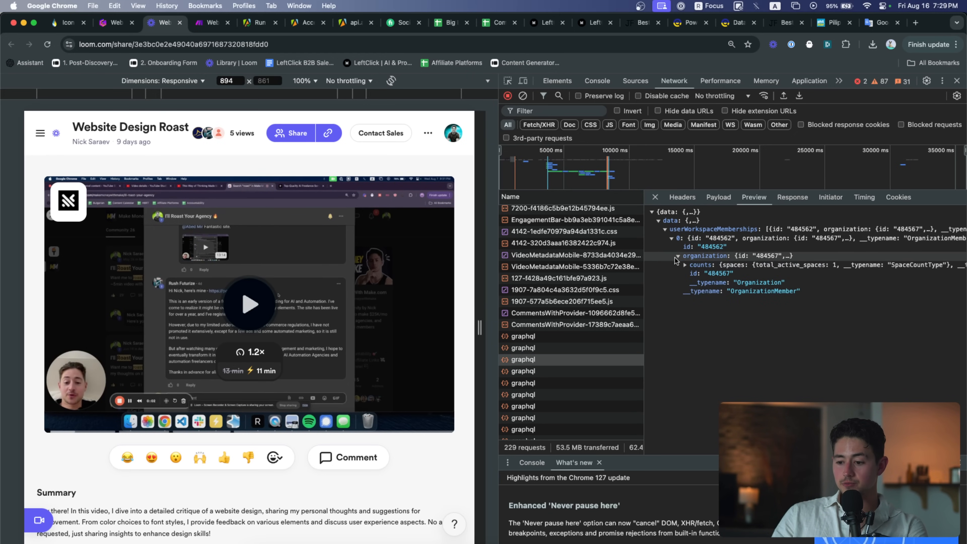
Step through further graphql requests and expand another response's data
{"action": "left_click", "coordinate": [544, 371]}
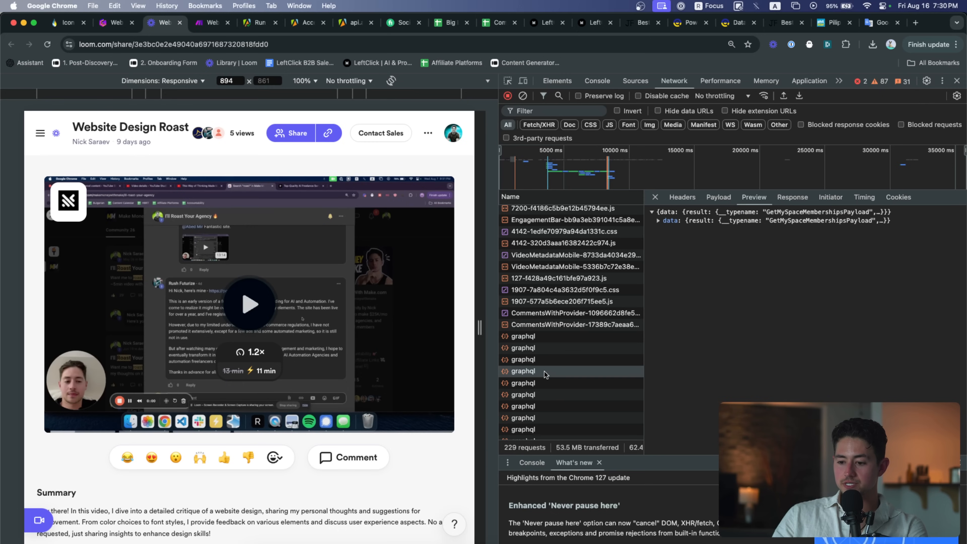
{"action": "key", "text": "Down"}
{"action": "key", "text": "Down"}
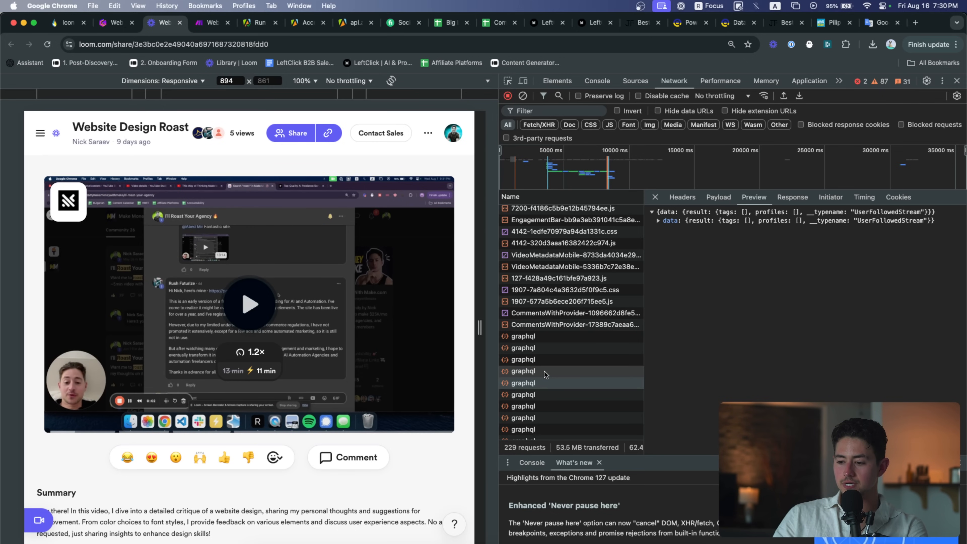
{"action": "key", "text": "Down"}
{"action": "key", "text": "Down"}
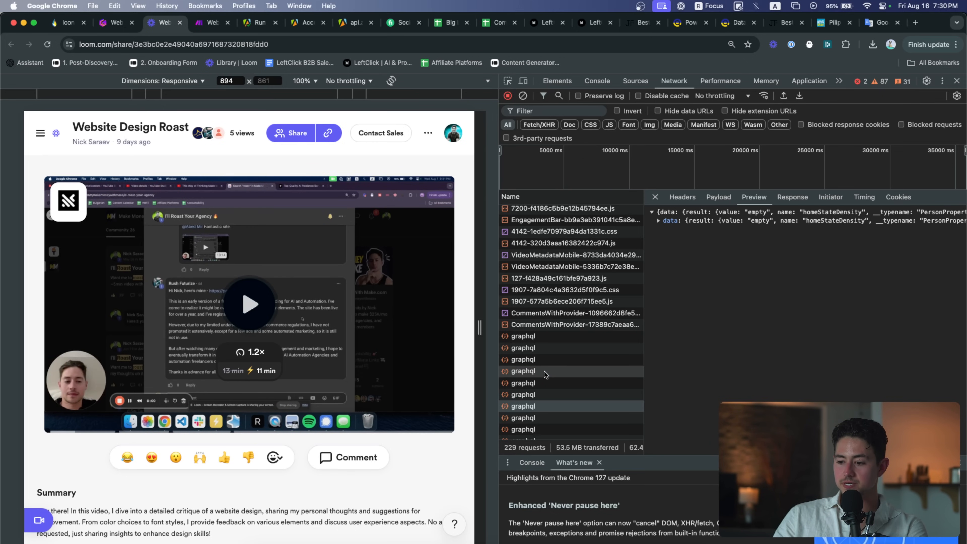
{"action": "key", "text": "Down"}
{"action": "scroll", "coordinate": [544, 371], "scroll_direction": "down", "scroll_amount": 3}
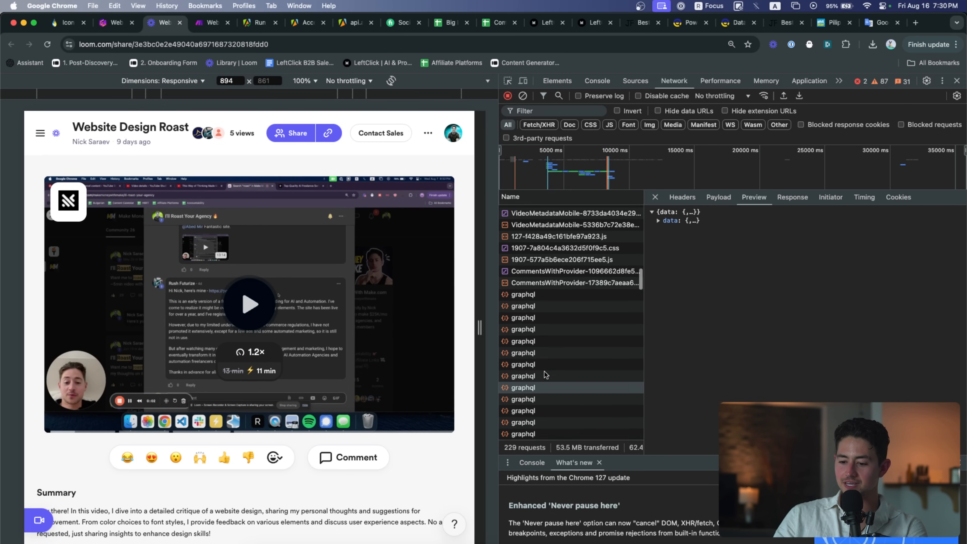
{"action": "left_click", "coordinate": [658, 220]}
{"action": "scroll", "coordinate": [562, 346], "scroll_direction": "down", "scroll_amount": 5}
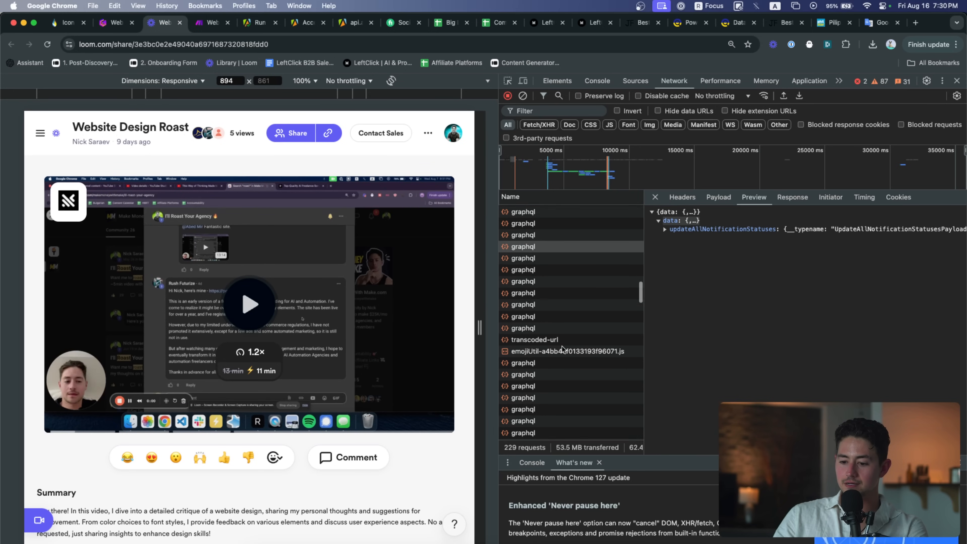
{"action": "scroll", "coordinate": [556, 324], "scroll_direction": "up", "scroll_amount": 5}
Inspect the graphql request returning video details, the transcoded-url request, and the one above it
{"action": "left_click", "coordinate": [544, 311]}
{"action": "key", "text": "Down"}
{"action": "key", "text": "Down"}
{"action": "key", "text": "Down"}
{"action": "key", "text": "Down"}
{"action": "key", "text": "Down"}
{"action": "key", "text": "Down"}
{"action": "key", "text": "Up"}
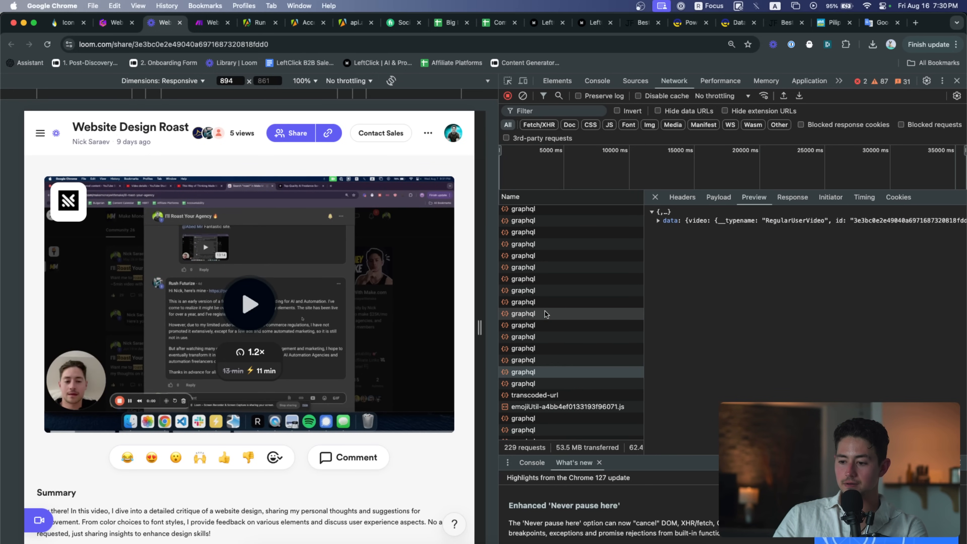
{"action": "left_click", "coordinate": [658, 220]}
{"action": "left_click", "coordinate": [664, 229]}
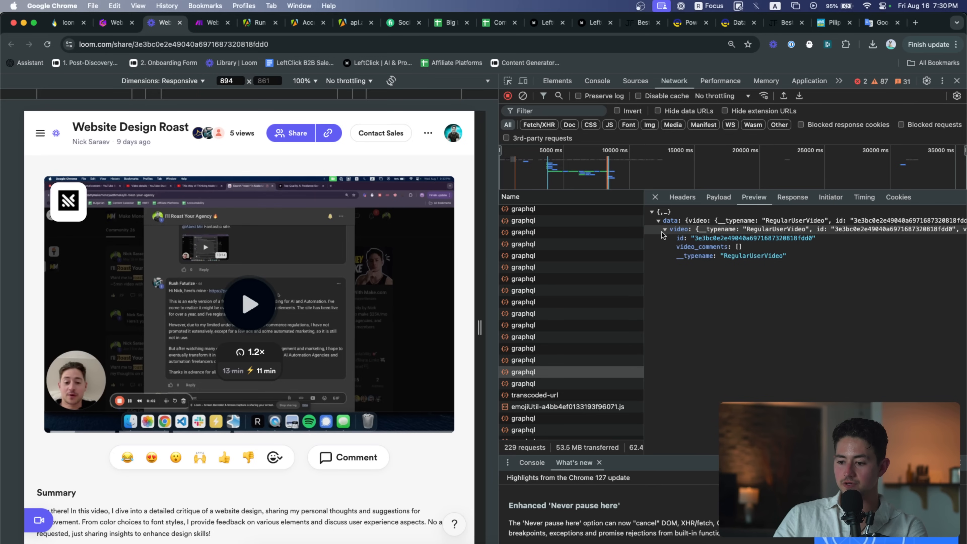
{"action": "scroll", "coordinate": [588, 299], "scroll_direction": "down", "scroll_amount": 3}
{"action": "left_click", "coordinate": [572, 300]}
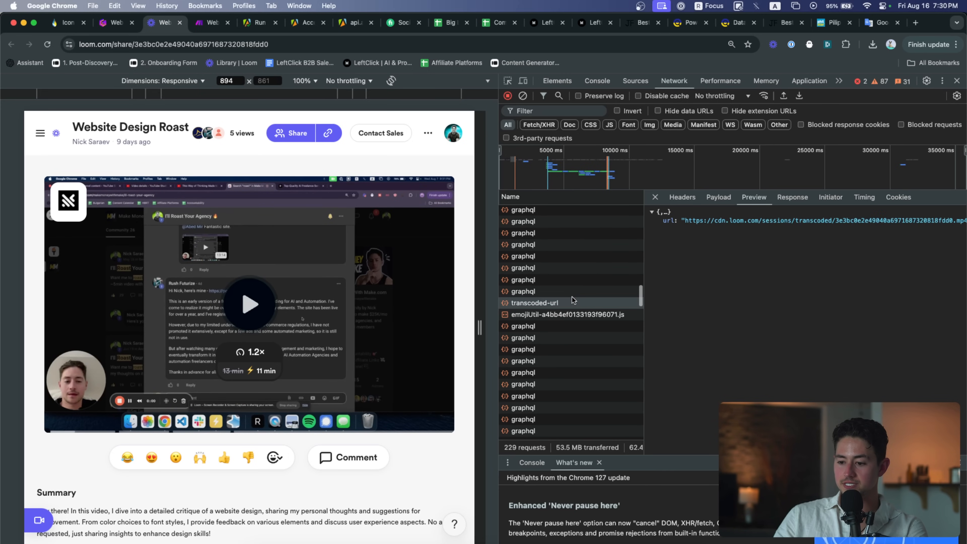
{"action": "key", "text": "Up"}
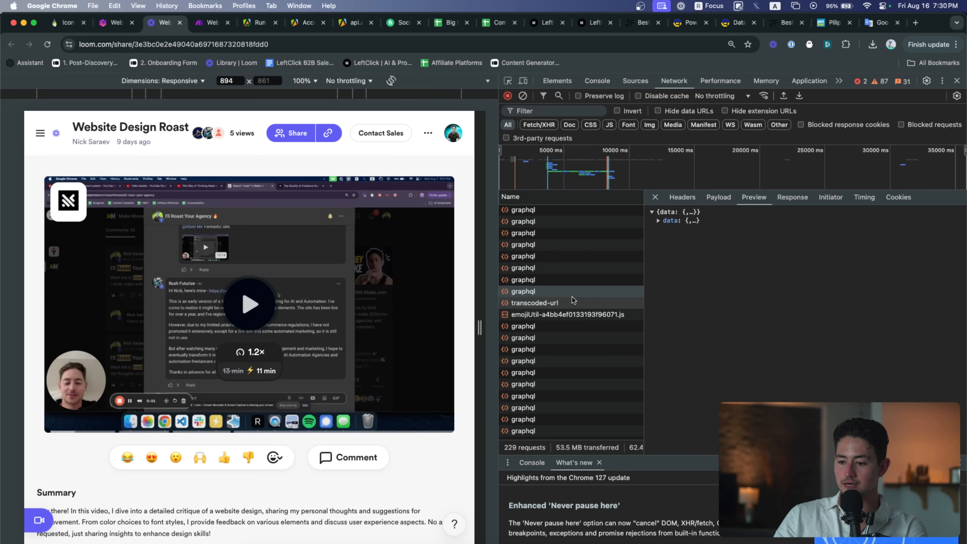
{"action": "left_click", "coordinate": [658, 221]}
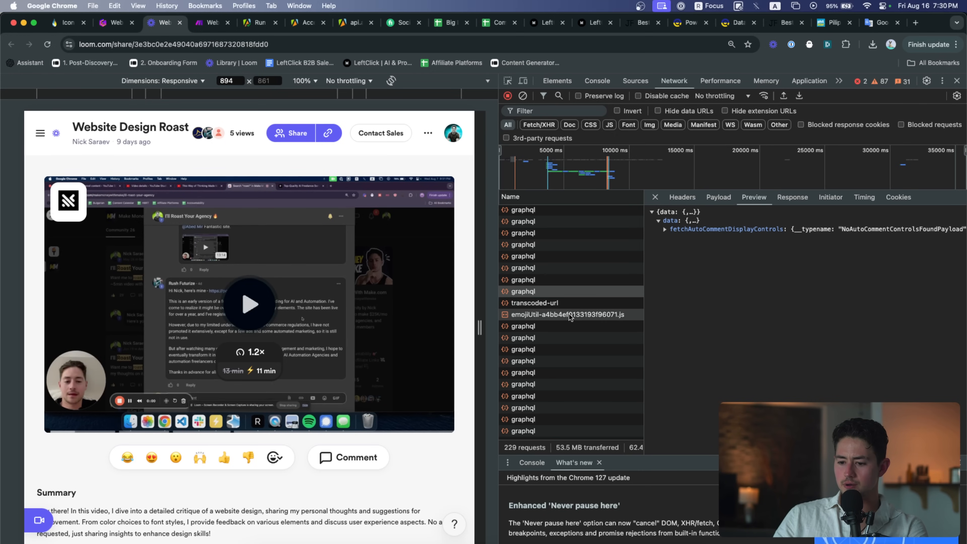
Expand the fetchVideoTranscript response to reveal its captions_source_url
{"action": "left_click", "coordinate": [562, 327]}
{"action": "left_click", "coordinate": [658, 220]}
{"action": "left_click", "coordinate": [665, 229]}
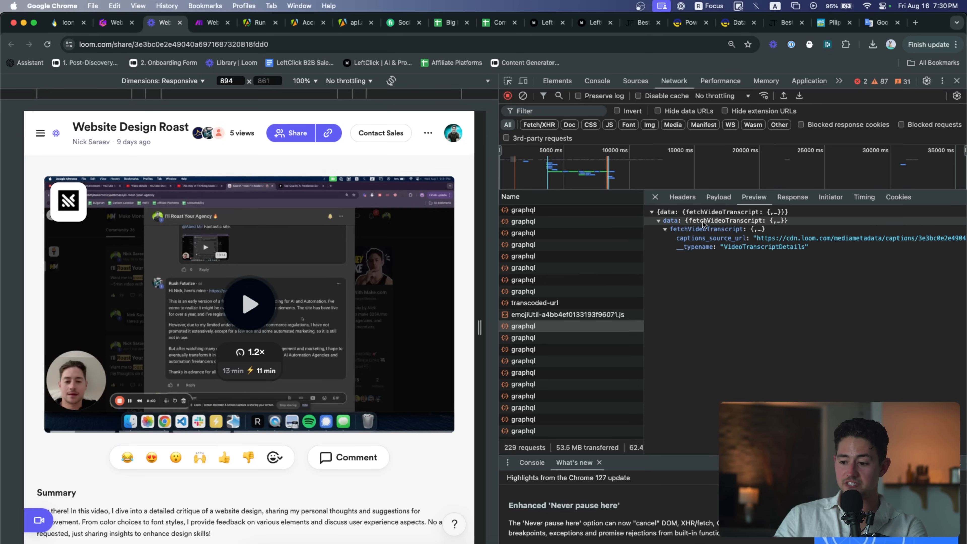
{"action": "scroll", "coordinate": [703, 225], "scroll_direction": "right", "scroll_amount": 5}
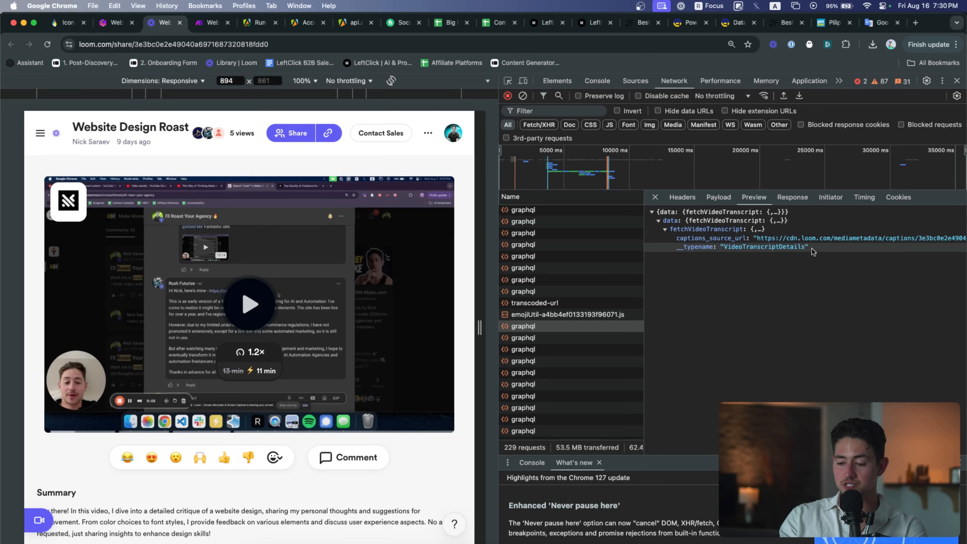
{"action": "scroll", "coordinate": [811, 248], "scroll_direction": "right", "scroll_amount": 2}
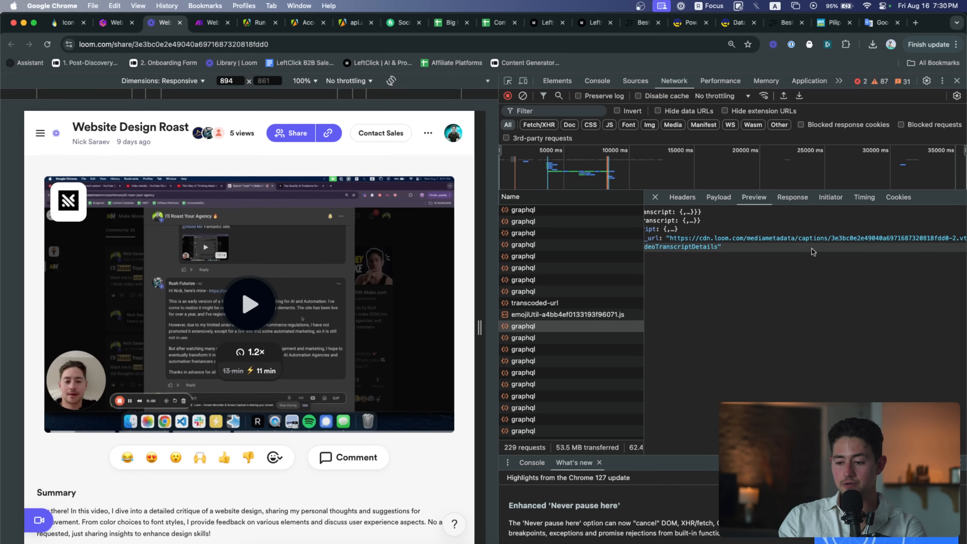
Copy the captions_source_url and load it in a new tab with the leading quote removed
{"action": "triple_click", "coordinate": [775, 235]}
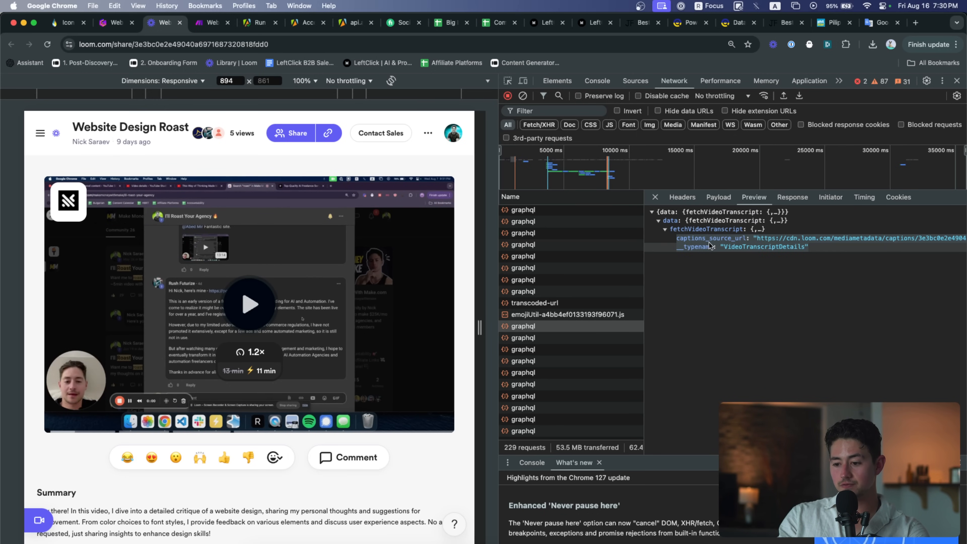
{"action": "left_click", "coordinate": [777, 241]}
{"action": "triple_click", "coordinate": [790, 239]}
{"action": "key", "text": "super+c"}
{"action": "key", "text": "super+t"}
{"action": "key", "text": "super+v"}
{"action": "key", "text": "super+Left"}
{"action": "key", "text": "Delete"}
{"action": "key", "text": "Return"}
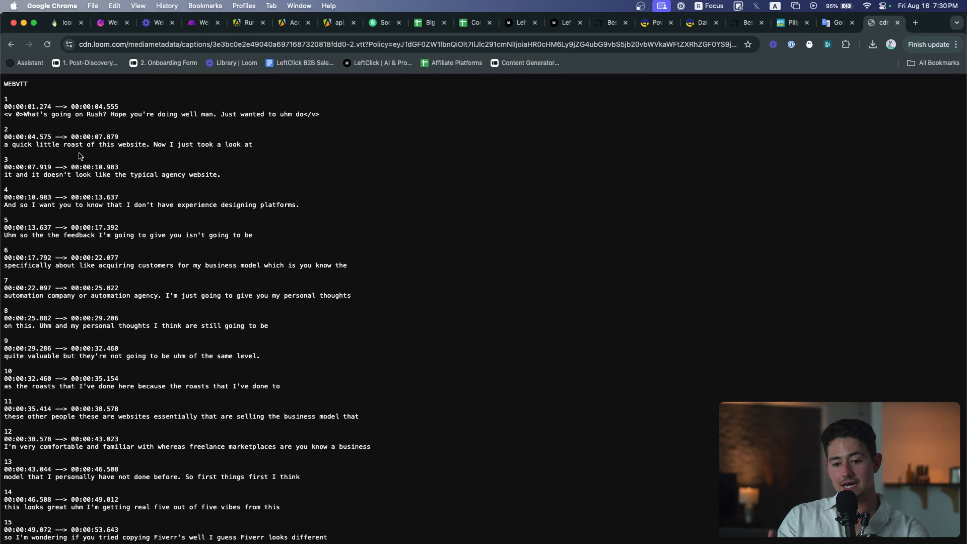
Scroll the WEBVTT transcript, copy the .vtt file's URL, and close the captions tab
{"action": "scroll", "coordinate": [79, 153], "scroll_direction": "down", "scroll_amount": 20}
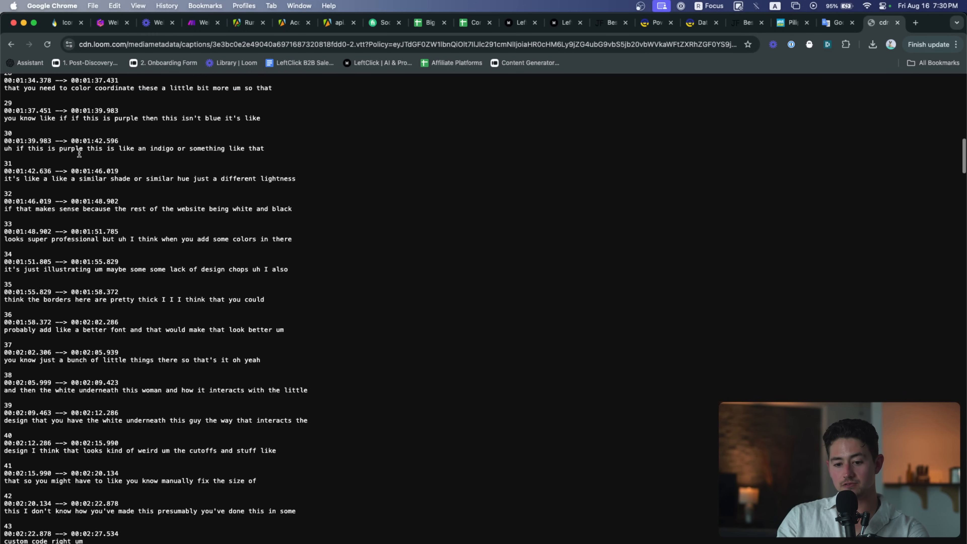
{"action": "scroll", "coordinate": [78, 153], "scroll_direction": "down", "scroll_amount": 20}
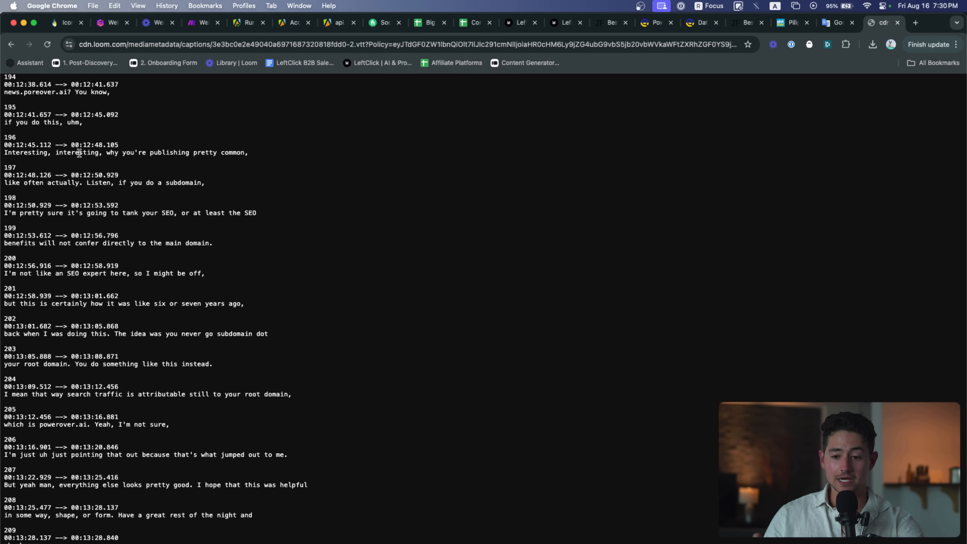
{"action": "left_click", "coordinate": [145, 45]}
{"action": "key", "text": "super+c"}
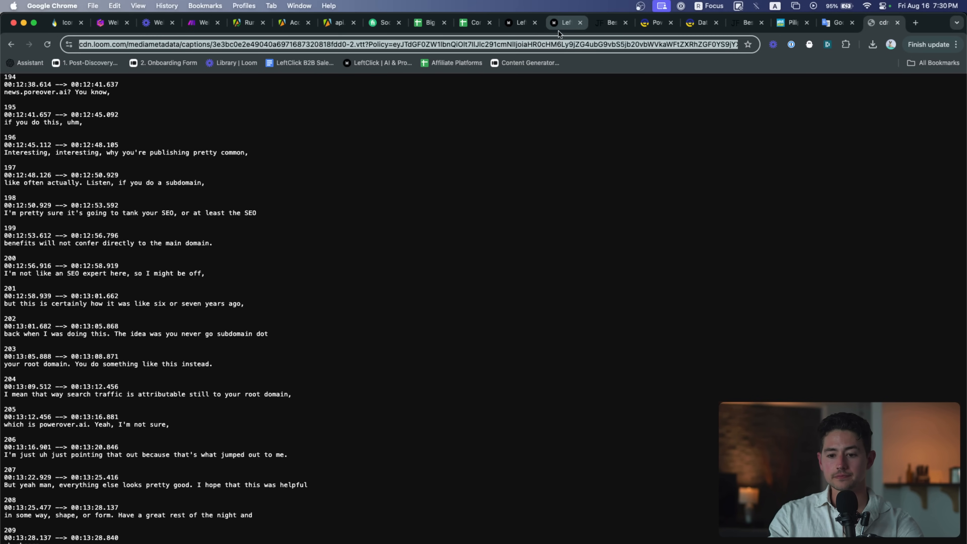
{"action": "key", "text": "super+w"}
Add an HTTP 'Make a request' module as the scenario's starting module
{"action": "left_click", "coordinate": [209, 24]}
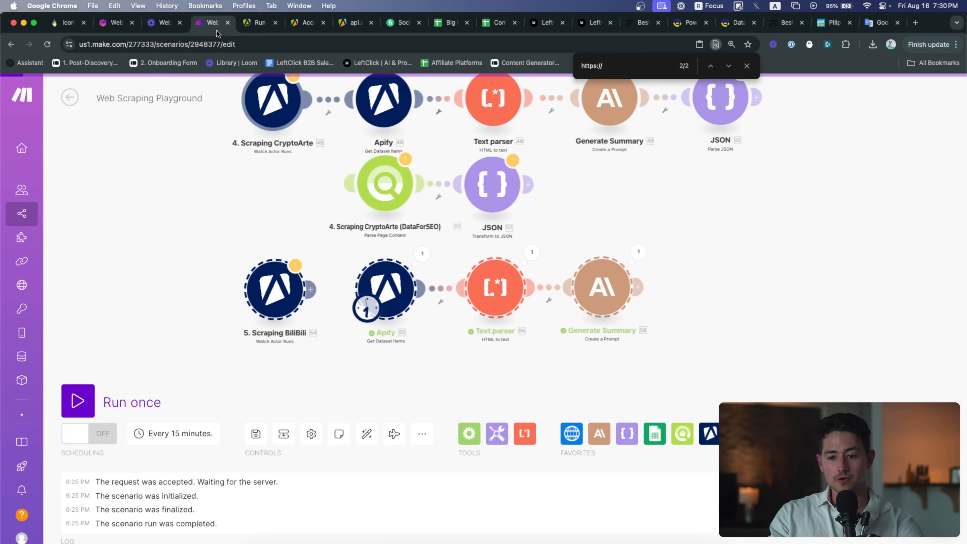
{"action": "left_click", "coordinate": [583, 429]}
{"action": "left_click", "coordinate": [543, 315]}
{"action": "left_click", "coordinate": [573, 432]}
{"action": "scroll", "coordinate": [613, 352], "scroll_direction": "down", "scroll_amount": 4}
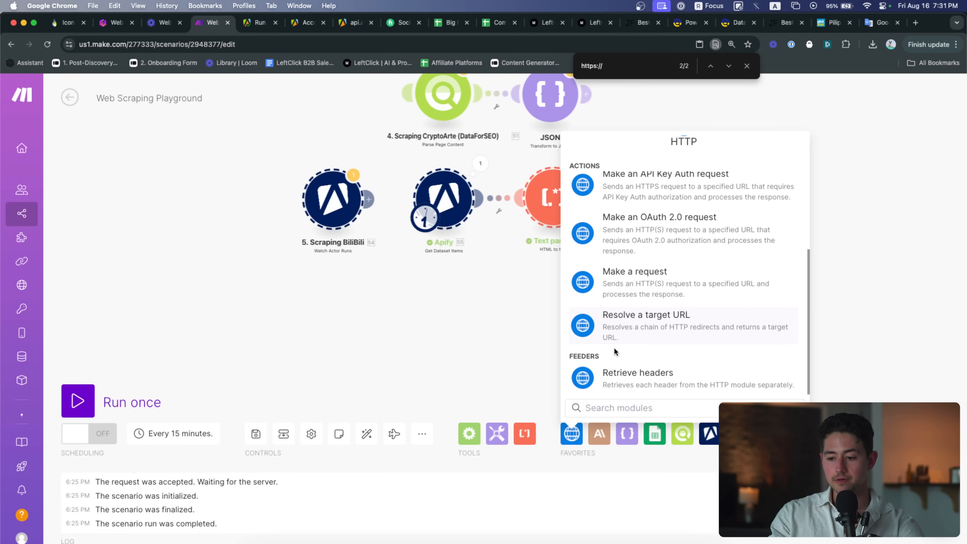
{"action": "left_click", "coordinate": [632, 282]}
{"action": "left_click_drag", "start_coordinate": [350, 287], "coordinate": [327, 306]}
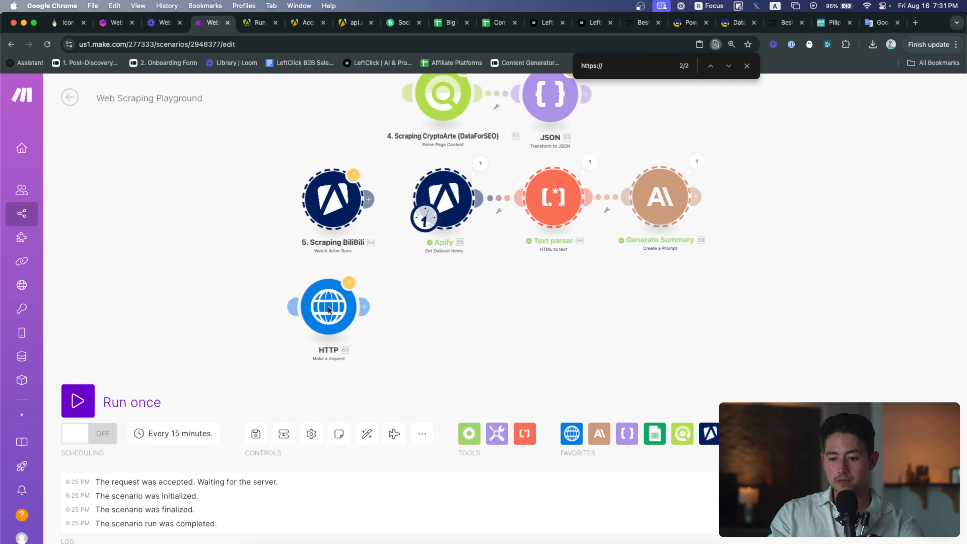
{"action": "left_click_drag", "start_coordinate": [421, 224], "coordinate": [326, 309]}
Set the HTTP module's URL to the Loom captions URL and run it alone, getting status 200 WEBVTT text
{"action": "left_click", "coordinate": [328, 307]}
{"action": "left_click", "coordinate": [481, 210]}
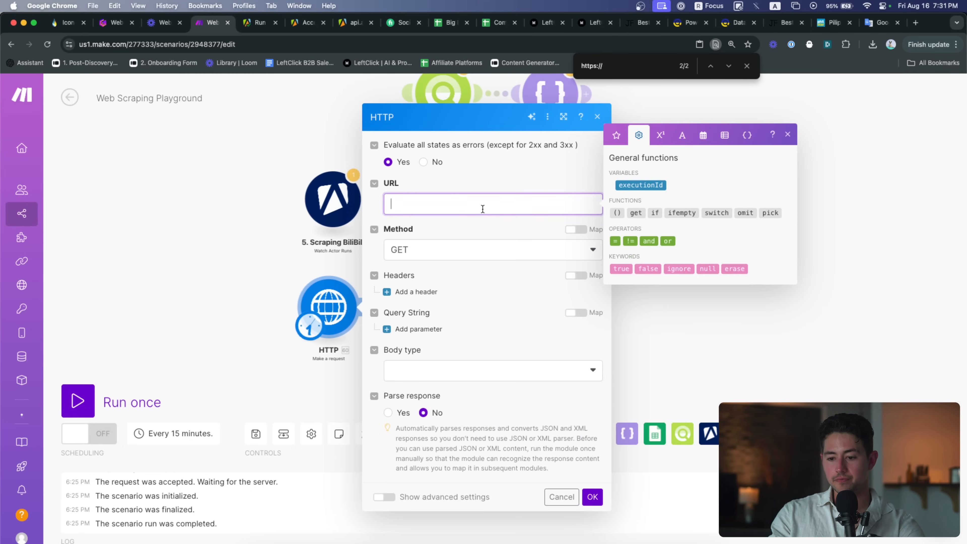
{"action": "key", "text": "super+v"}
{"action": "left_click", "coordinate": [596, 535]}
{"action": "right_click", "coordinate": [333, 310]}
{"action": "left_click", "coordinate": [360, 334]}
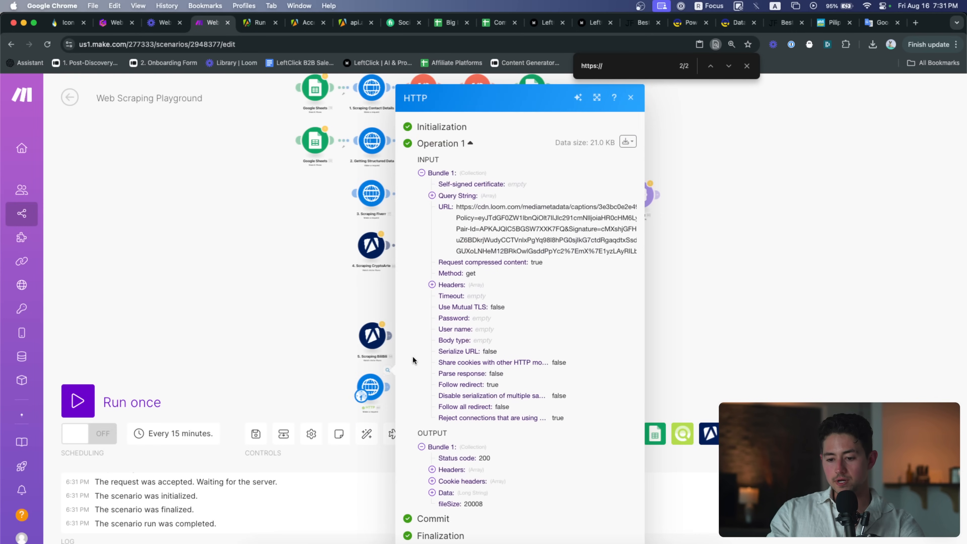
{"action": "left_click", "coordinate": [471, 494]}
{"action": "scroll", "coordinate": [494, 348], "scroll_direction": "down", "scroll_amount": 15}
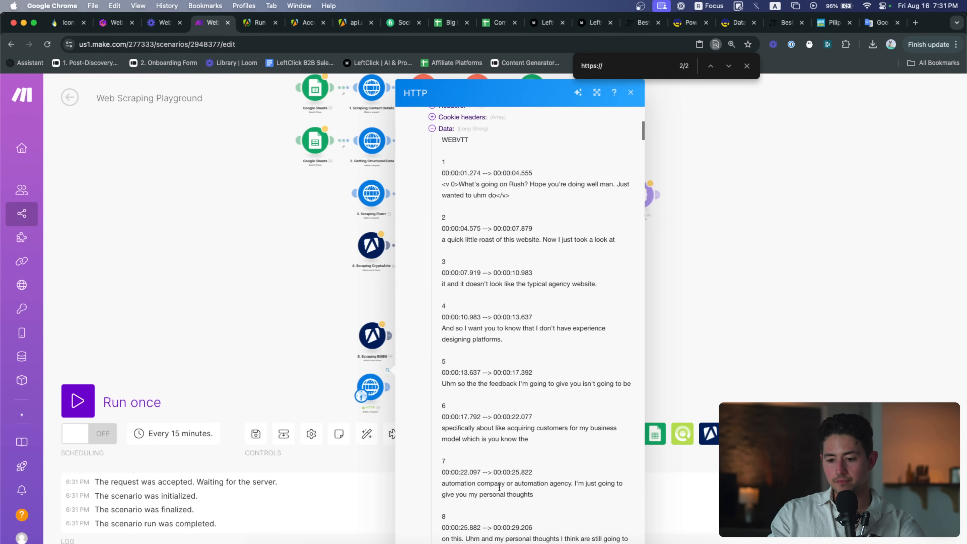
{"action": "scroll", "coordinate": [496, 348], "scroll_direction": "down", "scroll_amount": 20}
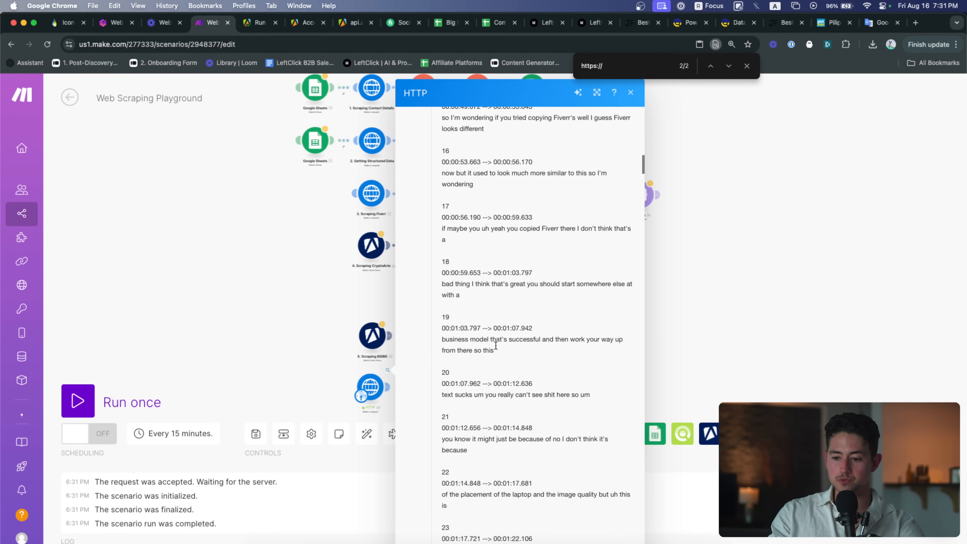
{"action": "left_click", "coordinate": [317, 321]}
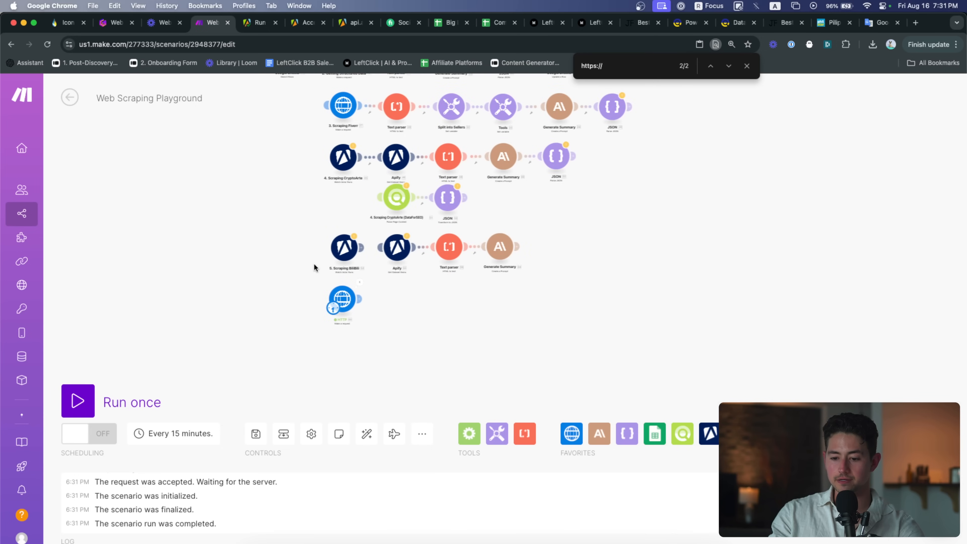
{"action": "scroll", "coordinate": [383, 304], "scroll_direction": "up", "scroll_amount": 5}
{"action": "left_click", "coordinate": [160, 29]}
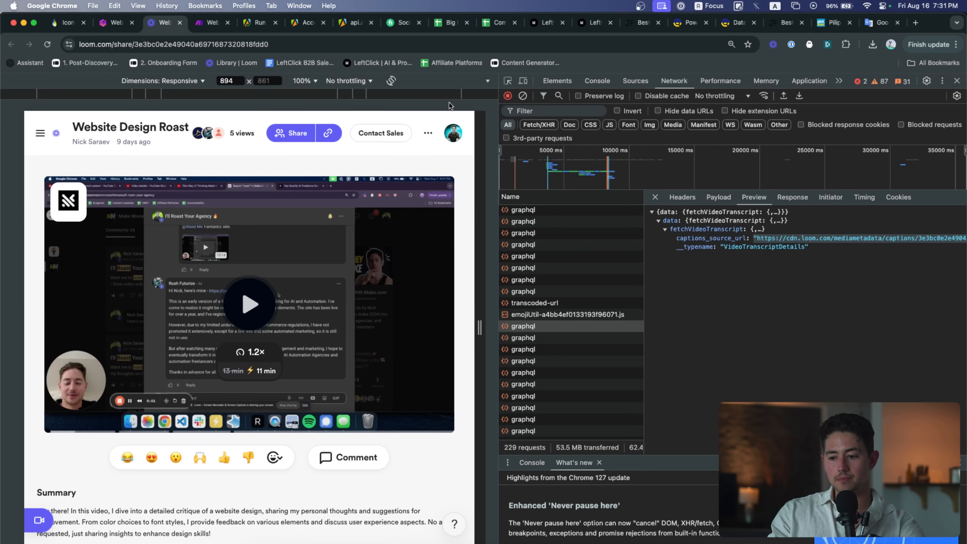
View the FetchCaptions request's Payload and expand its variables to see the videoId
{"action": "scroll", "coordinate": [795, 247], "scroll_direction": "right", "scroll_amount": 15}
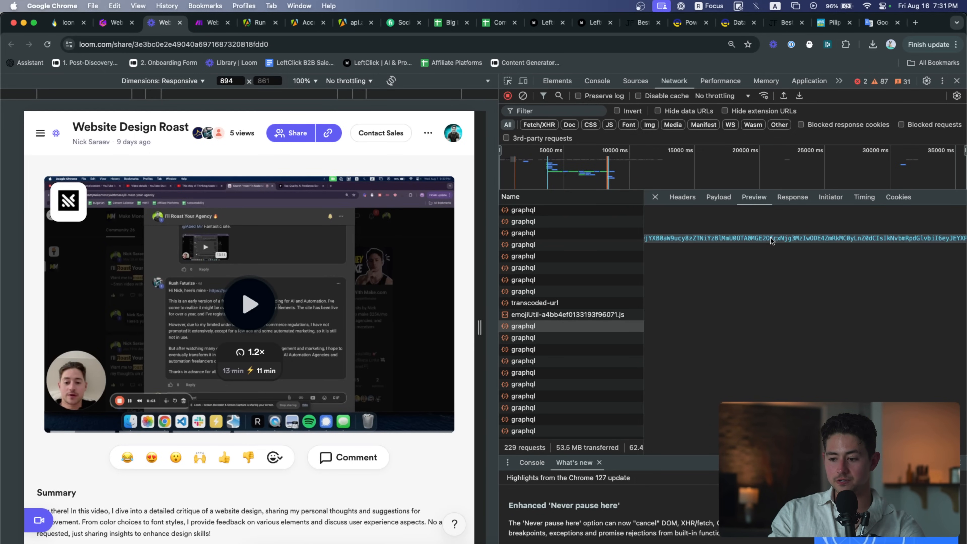
{"action": "scroll", "coordinate": [770, 237], "scroll_direction": "left", "scroll_amount": 15}
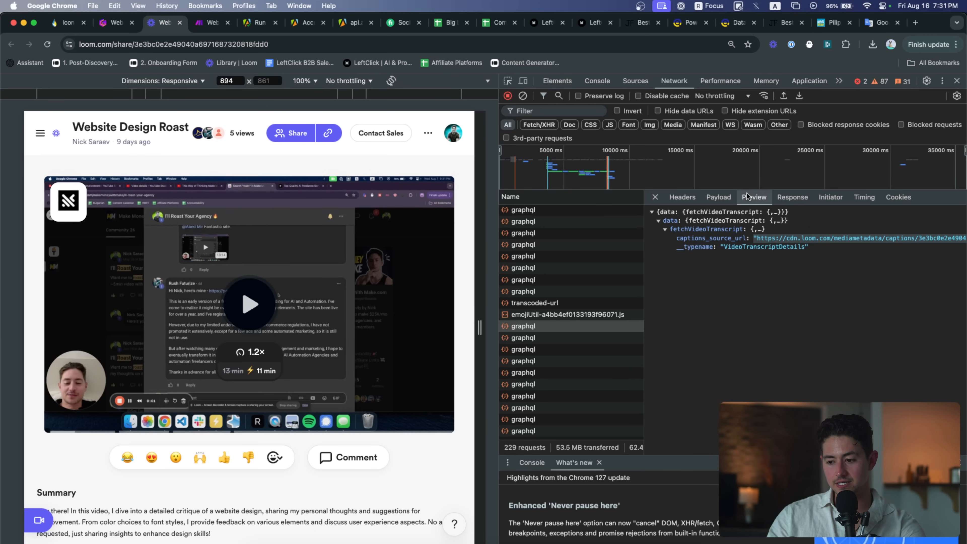
{"action": "left_click", "coordinate": [720, 197]}
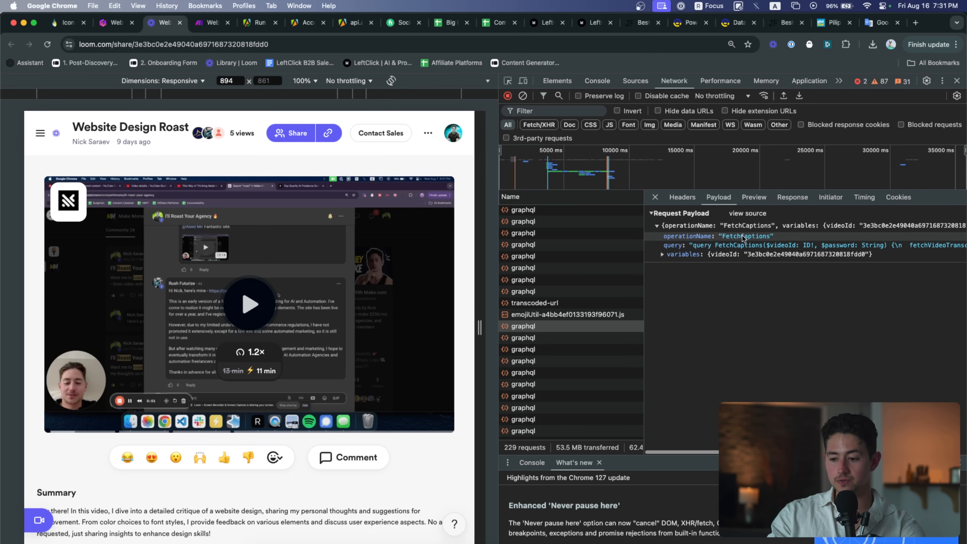
{"action": "left_click", "coordinate": [684, 261]}
{"action": "scroll", "coordinate": [672, 267], "scroll_direction": "right", "scroll_amount": 2}
{"action": "scroll", "coordinate": [735, 234], "scroll_direction": "right", "scroll_amount": 10}
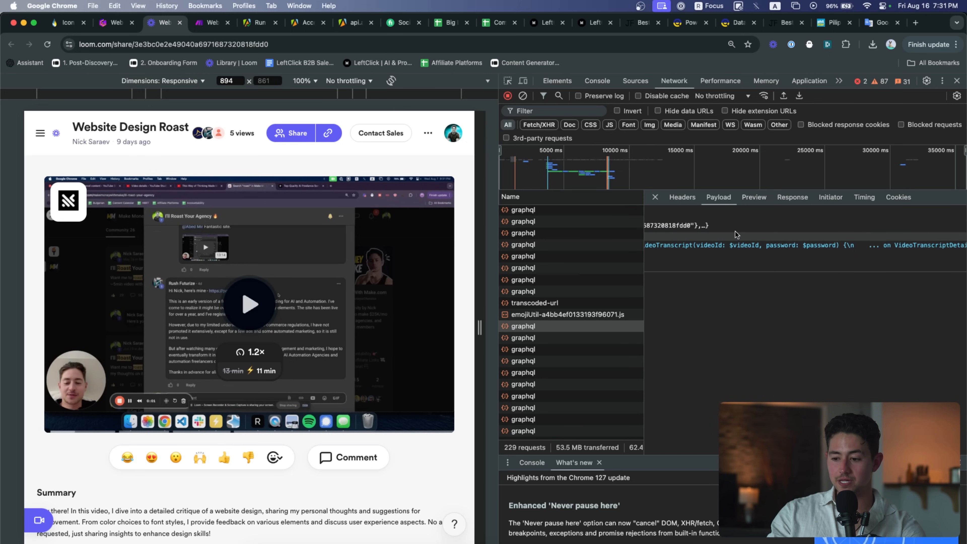
{"action": "scroll", "coordinate": [735, 231], "scroll_direction": "left", "scroll_amount": 10}
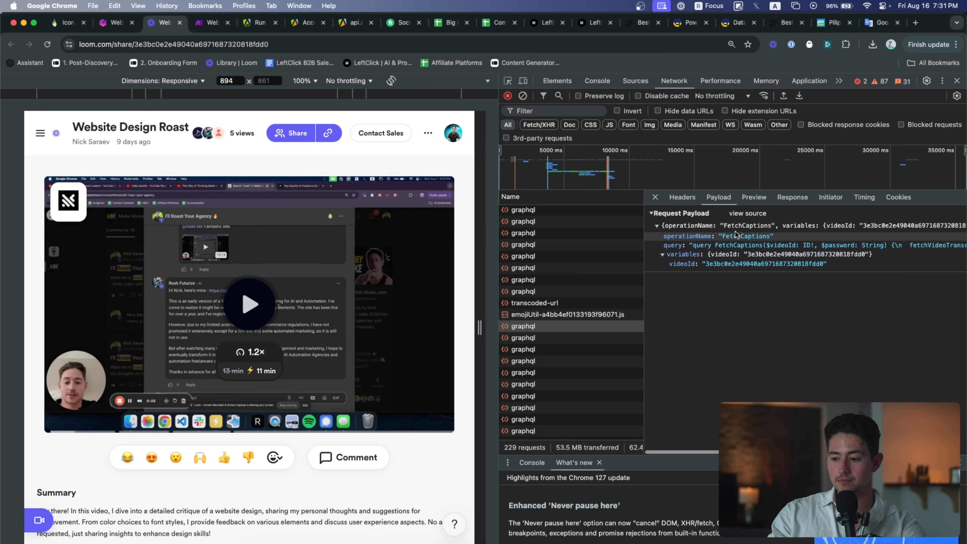
{"action": "left_click", "coordinate": [678, 197]}
{"action": "scroll", "coordinate": [780, 266], "scroll_direction": "down", "scroll_amount": 10}
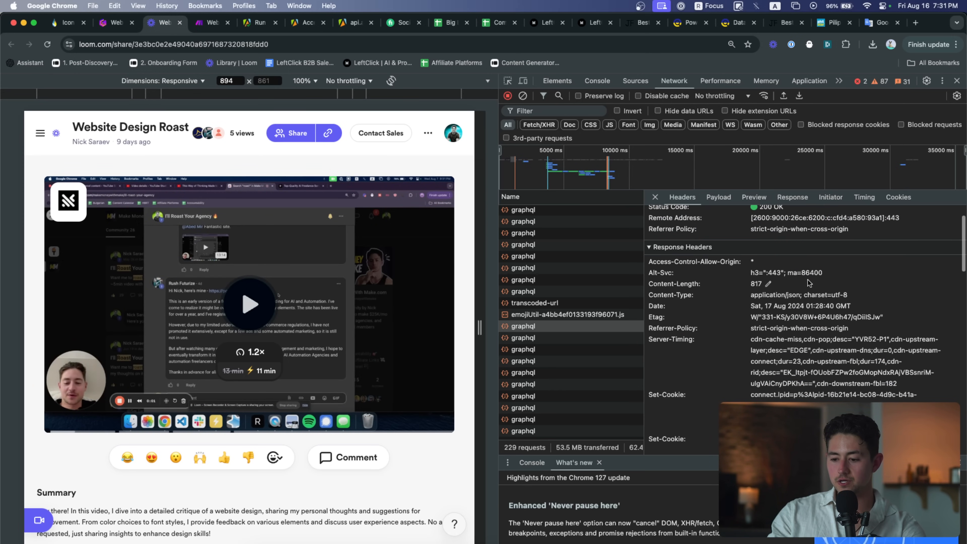
{"action": "scroll", "coordinate": [761, 290], "scroll_direction": "down", "scroll_amount": 8}
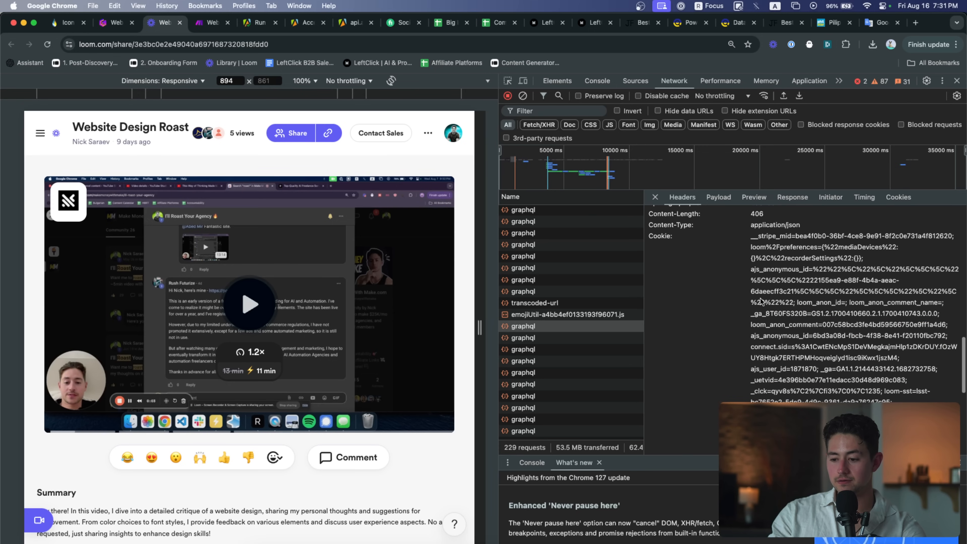
{"action": "scroll", "coordinate": [799, 269], "scroll_direction": "down", "scroll_amount": 8}
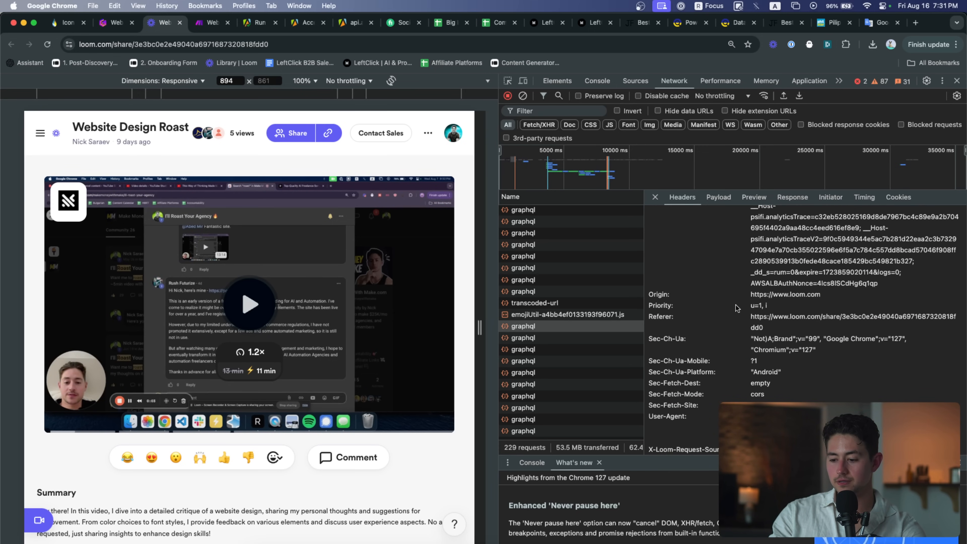
{"action": "scroll", "coordinate": [702, 332], "scroll_direction": "up", "scroll_amount": 10}
{"action": "scroll", "coordinate": [702, 332], "scroll_direction": "up", "scroll_amount": 10}
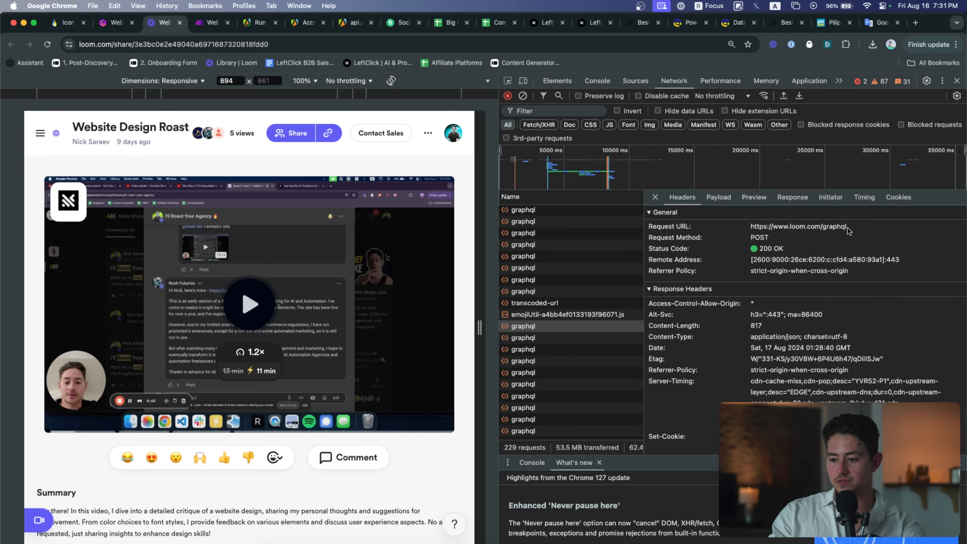
{"action": "left_click_drag", "start_coordinate": [847, 230], "coordinate": [738, 231]}
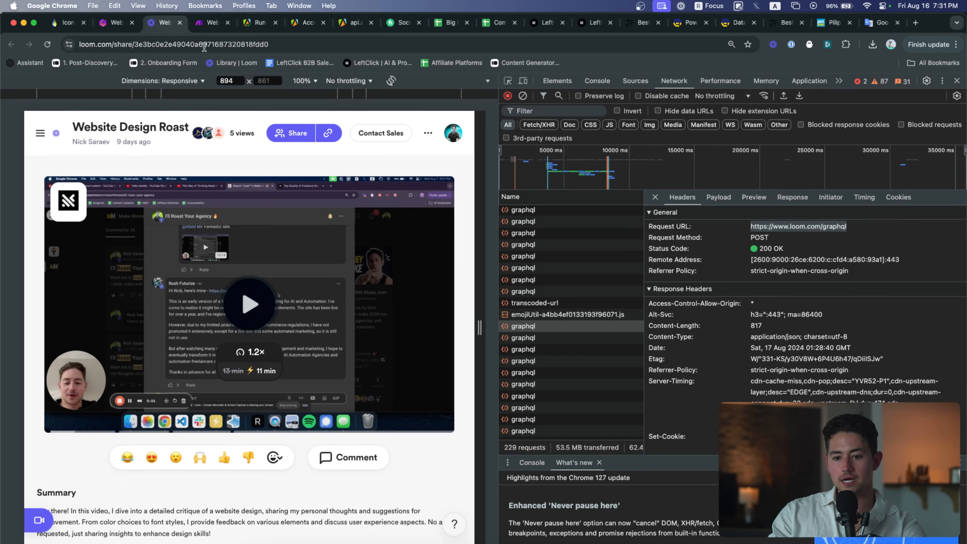
{"action": "left_click", "coordinate": [211, 22]}
{"action": "left_click", "coordinate": [319, 288]}
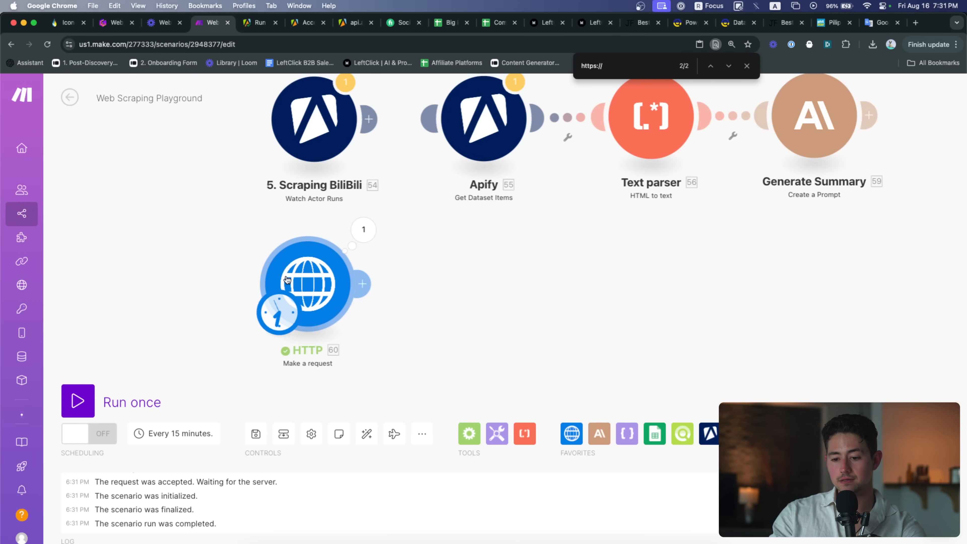
{"action": "left_click", "coordinate": [465, 213]}
{"action": "key", "text": "super+a"}
{"action": "key", "text": "super+v"}
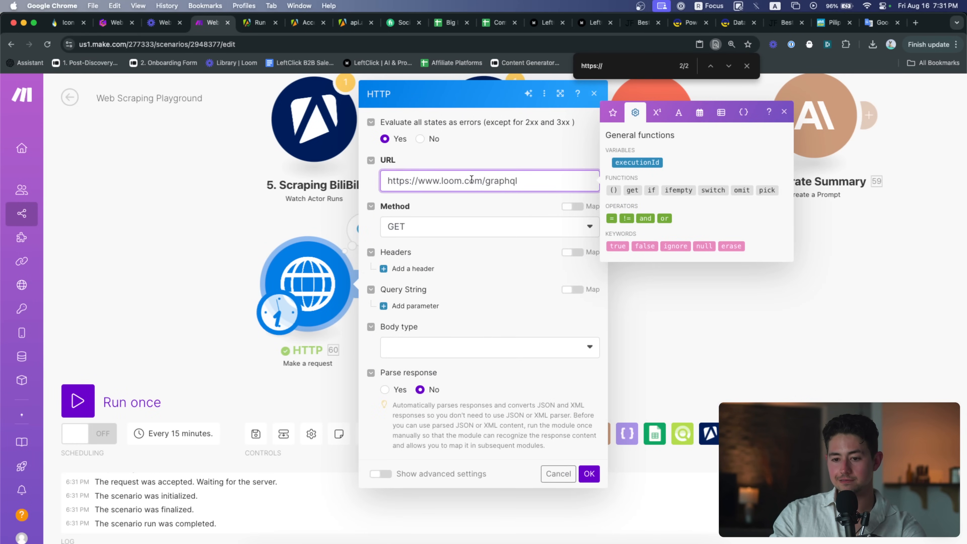
{"action": "key", "text": "ctrl+shift+Tab"}
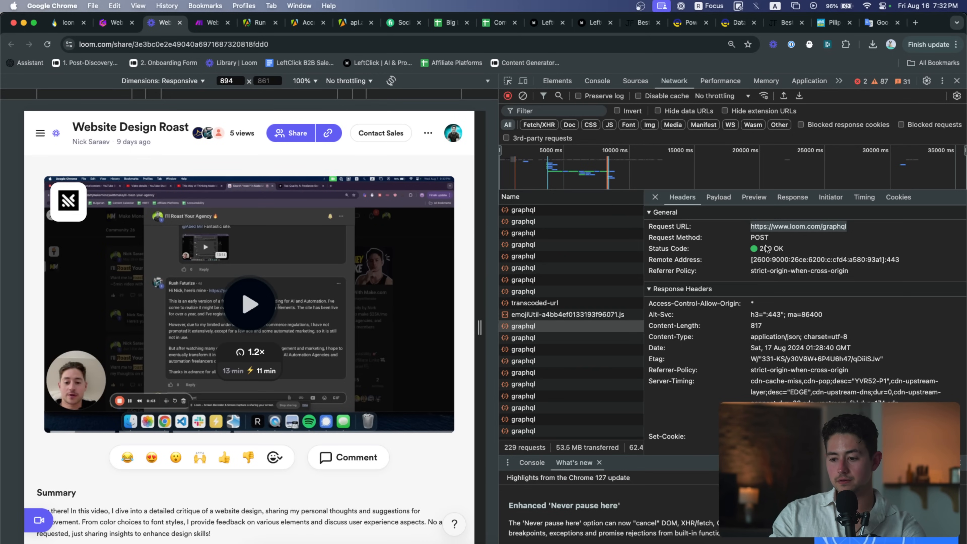
{"action": "key", "text": "ctrl+Tab"}
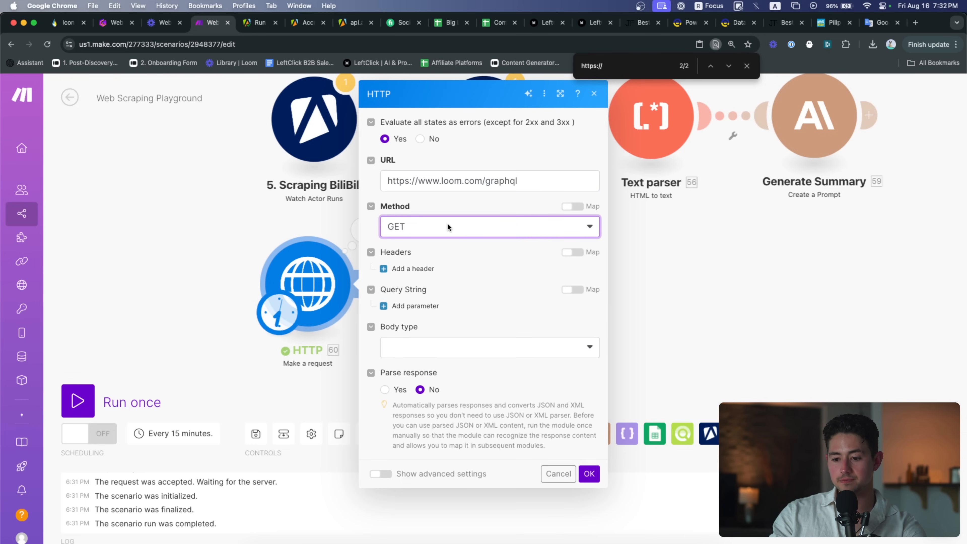
{"action": "left_click", "coordinate": [441, 228]}
{"action": "left_click", "coordinate": [423, 284]}
Copy the Cookie request-header value from Loom's network inspector
{"action": "key", "text": "ctrl+shift+Tab"}
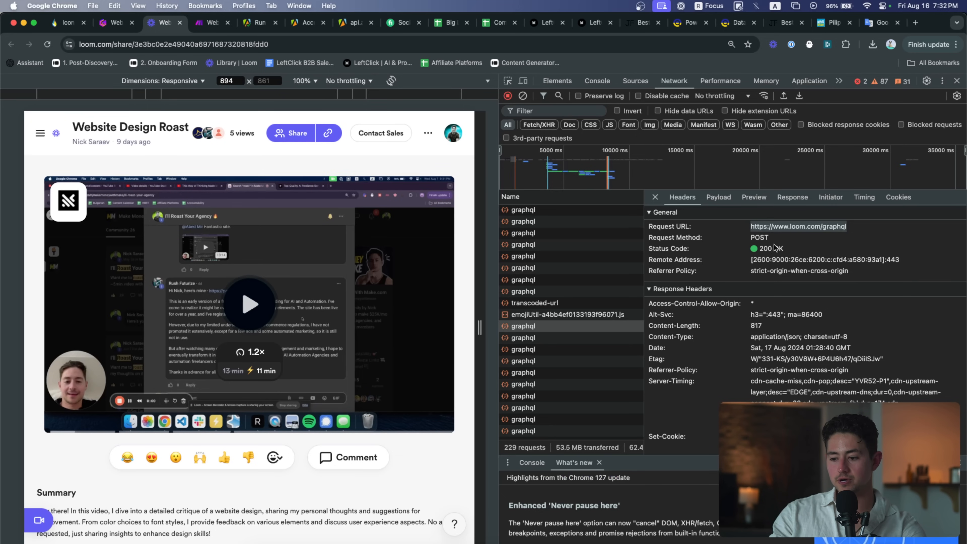
{"action": "scroll", "coordinate": [779, 263], "scroll_direction": "down", "scroll_amount": 3}
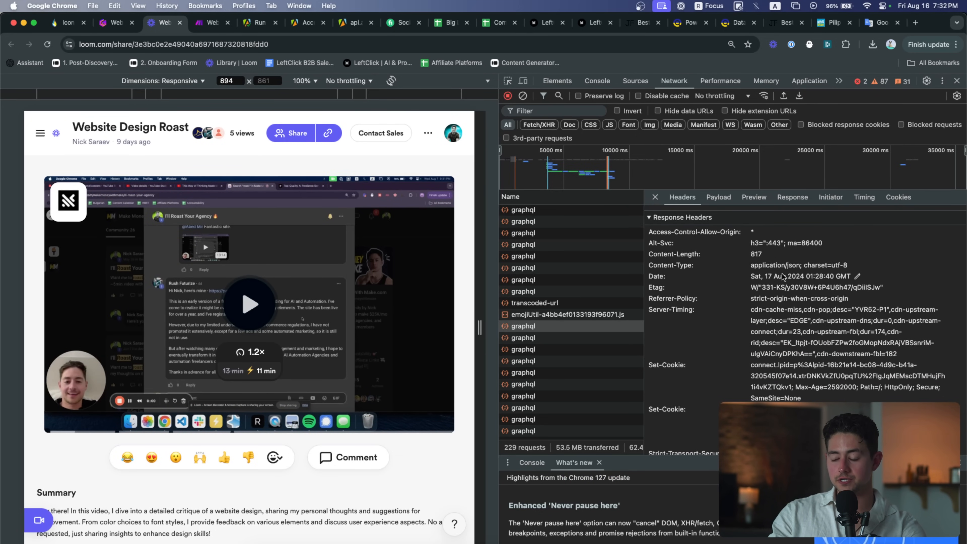
{"action": "scroll", "coordinate": [781, 276], "scroll_direction": "down", "scroll_amount": 1}
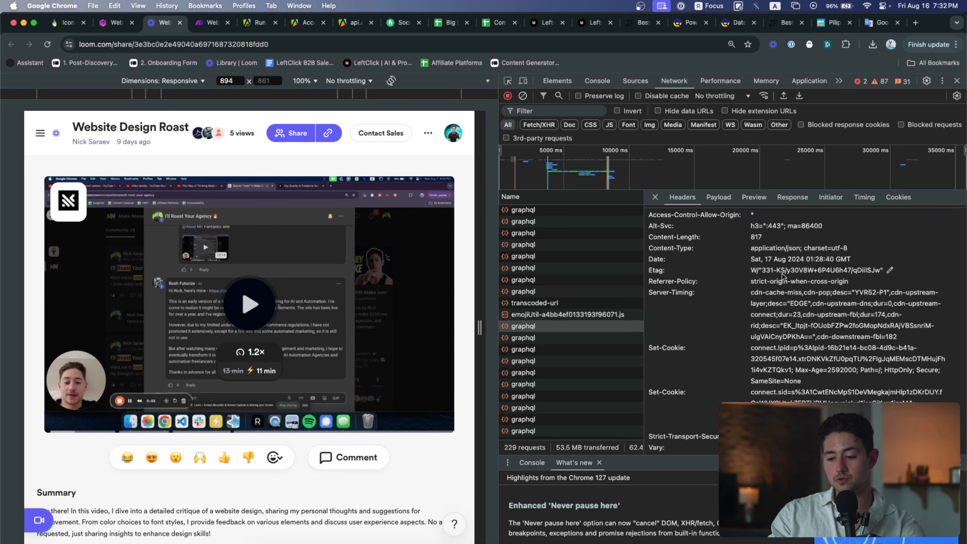
{"action": "scroll", "coordinate": [845, 275], "scroll_direction": "down", "scroll_amount": 1}
{"action": "scroll", "coordinate": [845, 272], "scroll_direction": "down", "scroll_amount": 10}
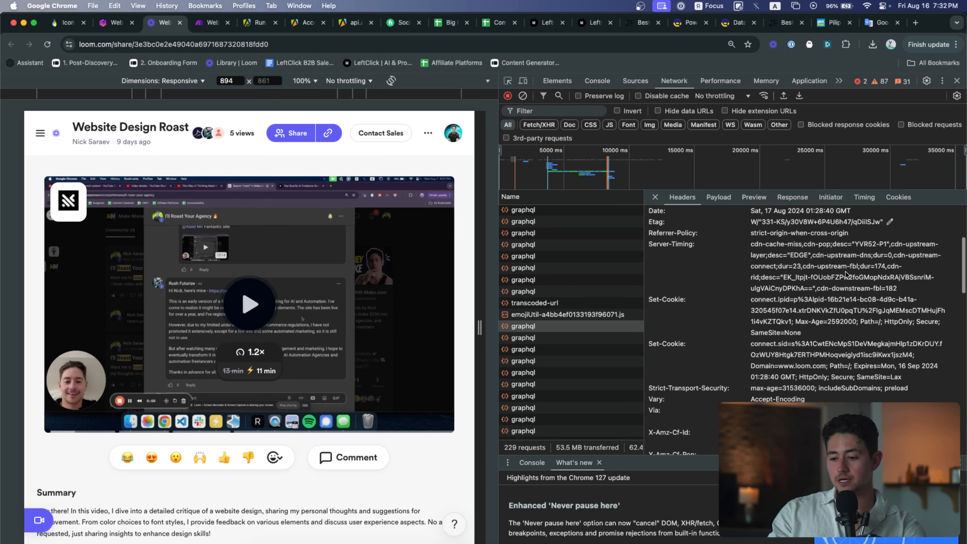
{"action": "scroll", "coordinate": [844, 275], "scroll_direction": "down", "scroll_amount": 3}
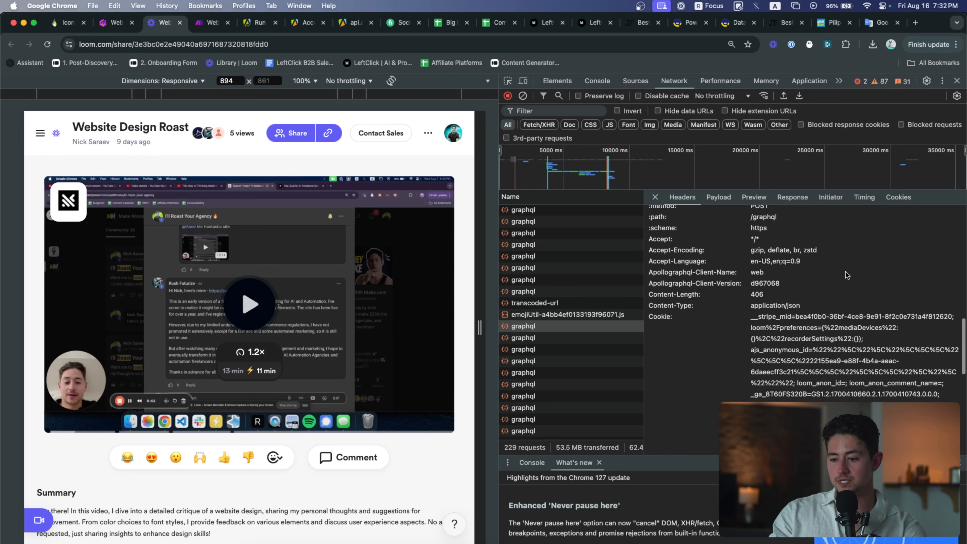
{"action": "triple_click", "coordinate": [796, 340]}
{"action": "key", "text": "super+c"}
{"action": "key", "text": "ctrl+shift+Tab"}
{"action": "key", "text": "ctrl+Tab"}
{"action": "key", "text": "ctrl+Tab"}
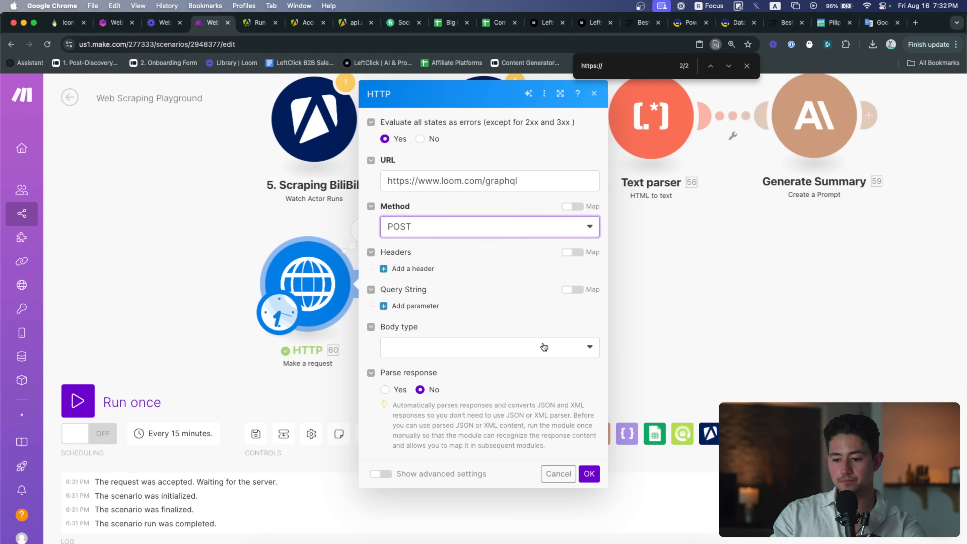
Set the body type to Raw with JSON content type, clearing a mistakenly pasted cookie
{"action": "left_click", "coordinate": [458, 356]}
{"action": "left_click", "coordinate": [440, 389]}
{"action": "left_click", "coordinate": [464, 390]}
{"action": "left_click", "coordinate": [456, 445]}
{"action": "scroll", "coordinate": [475, 436], "scroll_direction": "down", "scroll_amount": 2}
{"action": "left_click", "coordinate": [473, 419]}
{"action": "key", "text": "super+v"}
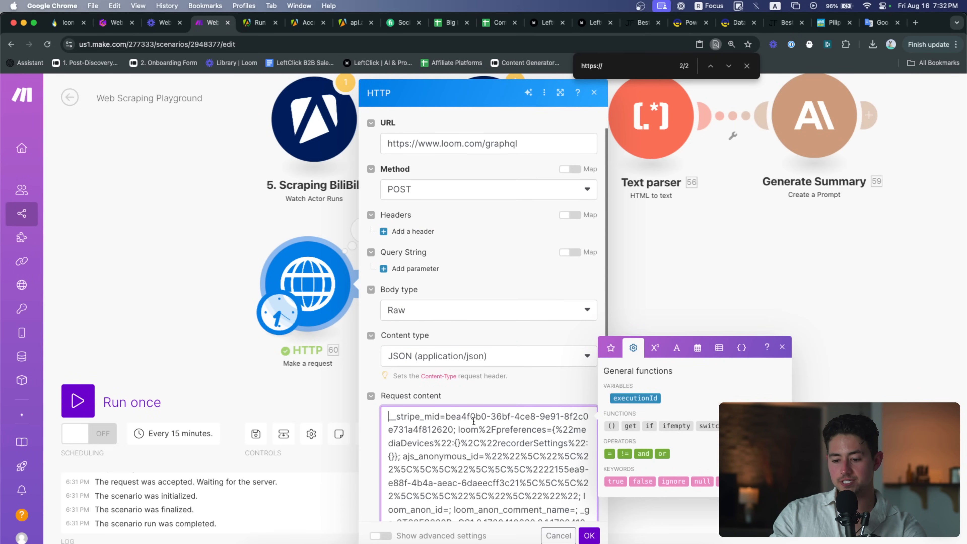
{"action": "left_click", "coordinate": [389, 416]}
{"action": "type", "text": "{"}
{"action": "key", "text": "super+a"}
{"action": "key", "text": "BackSpace"}
{"action": "key", "text": "ctrl+shift+Tab"}
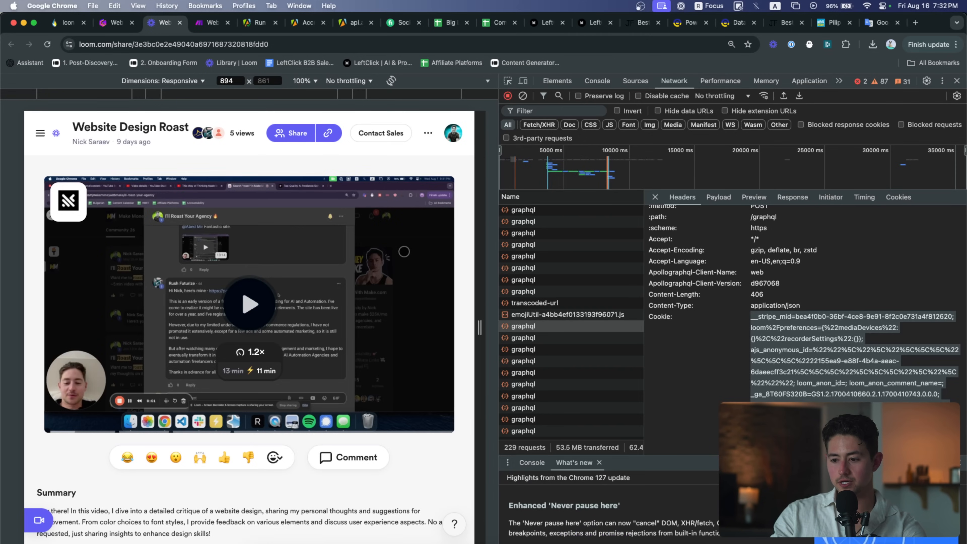
{"action": "key", "text": "ctrl+Tab"}
Add a request header named Cookie holding the copied cookie value
{"action": "left_click", "coordinate": [409, 231]}
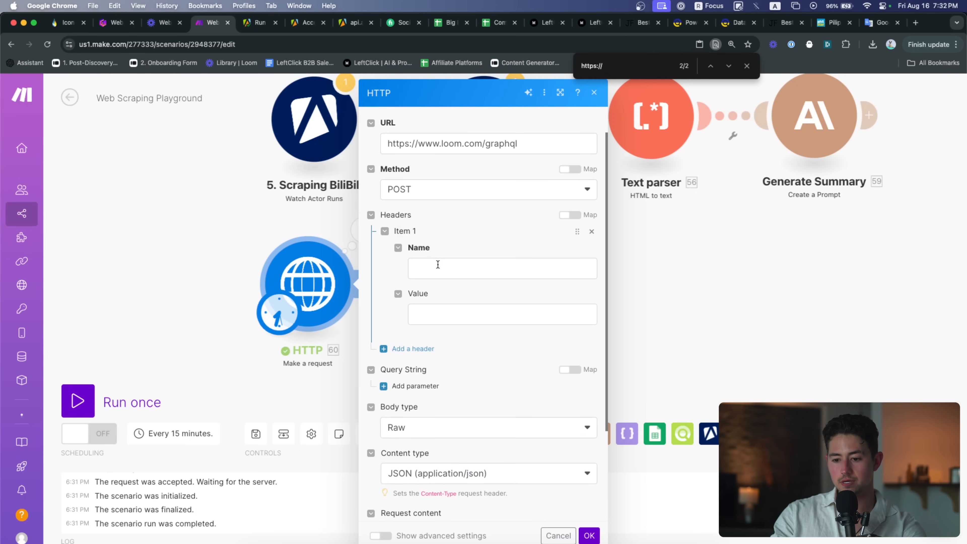
{"action": "left_click", "coordinate": [434, 262]}
{"action": "type", "text": "Cookie"}
{"action": "key", "text": "Tab"}
{"action": "key", "text": "super+v"}
Check the DevTools request again, then set Parse response to Yes
{"action": "key", "text": "ctrl+shift+Tab"}
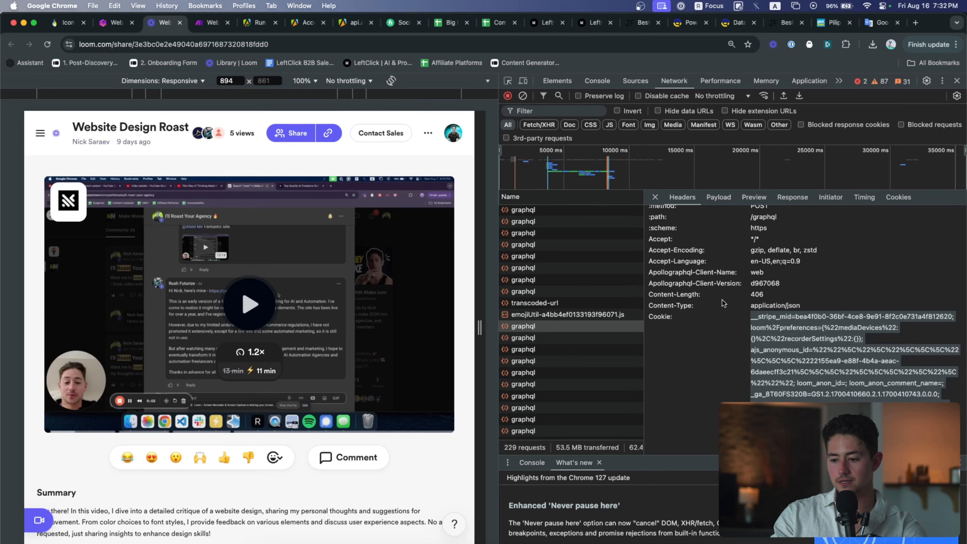
{"action": "scroll", "coordinate": [771, 318], "scroll_direction": "down", "scroll_amount": 5}
{"action": "scroll", "coordinate": [770, 319], "scroll_direction": "up", "scroll_amount": 6}
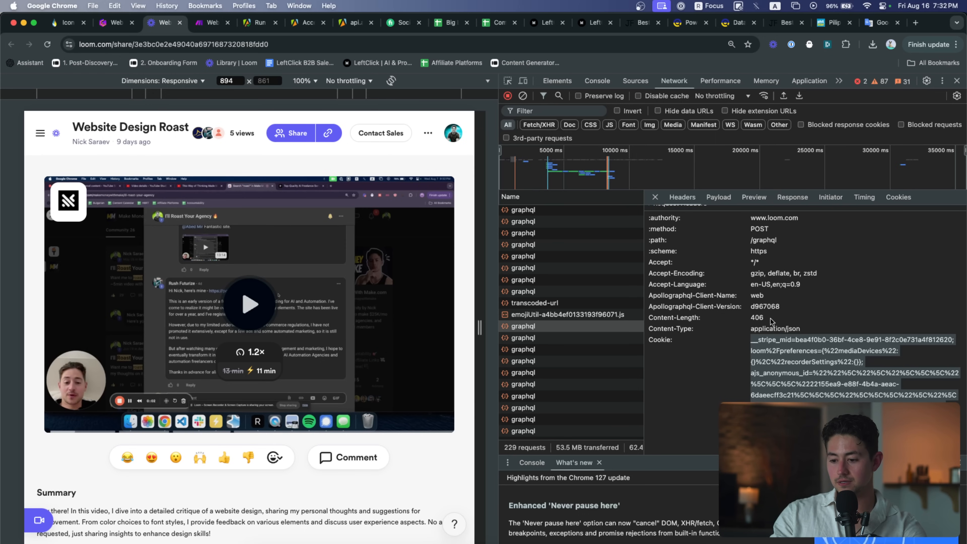
{"action": "scroll", "coordinate": [765, 313], "scroll_direction": "down", "scroll_amount": 5}
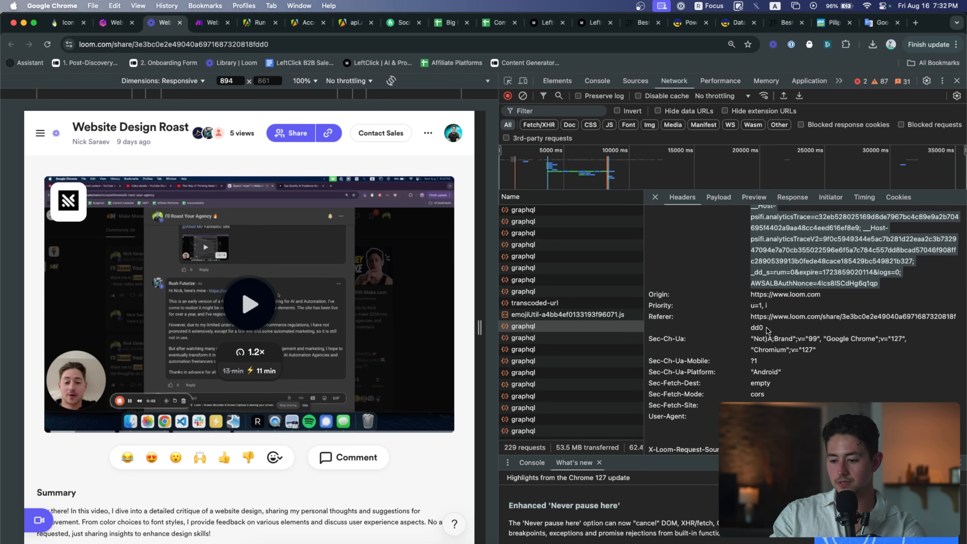
{"action": "scroll", "coordinate": [779, 359], "scroll_direction": "up", "scroll_amount": 10}
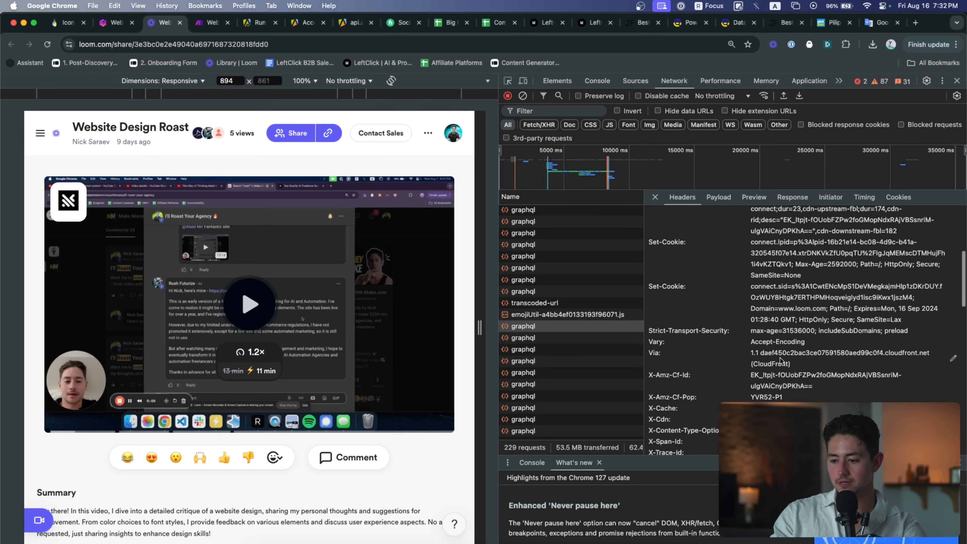
{"action": "key", "text": "ctrl+Tab"}
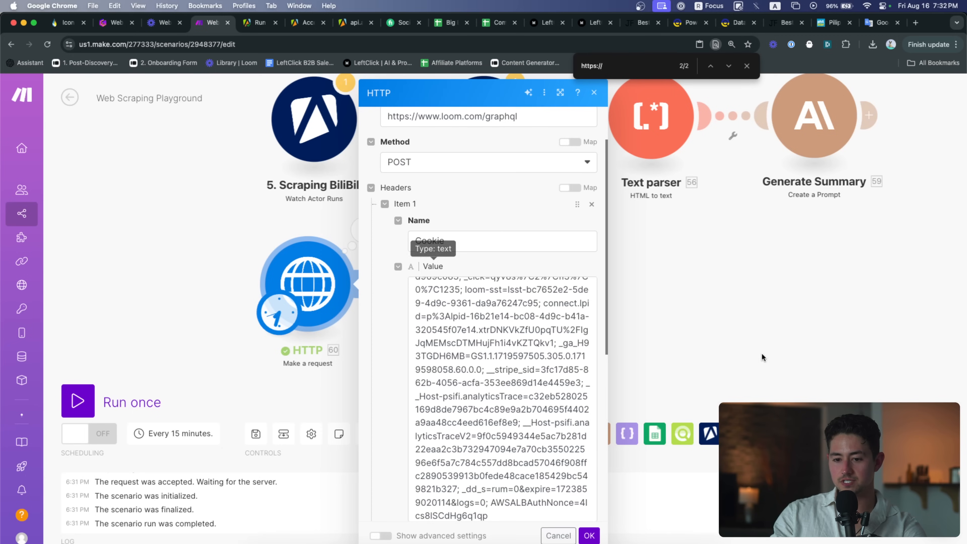
{"action": "scroll", "coordinate": [572, 488], "scroll_direction": "down", "scroll_amount": 10}
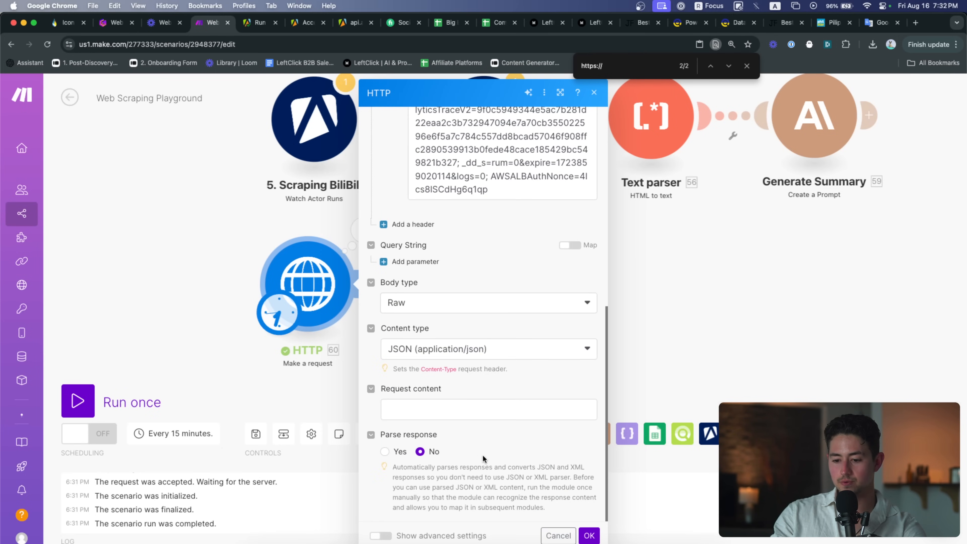
{"action": "left_click", "coordinate": [385, 452]}
Paste the FetchCaptions payload from DevTools into Request content and save the module
{"action": "left_click", "coordinate": [411, 409]}
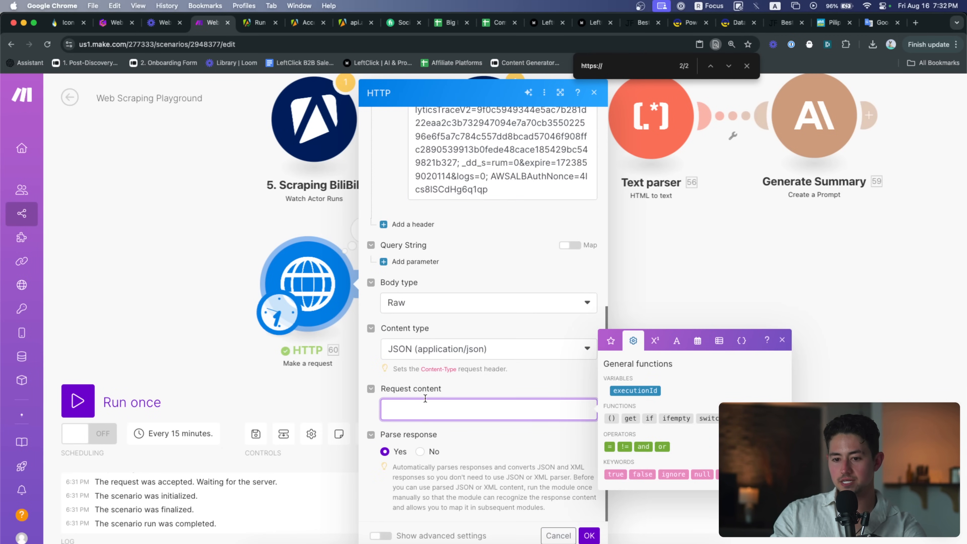
{"action": "key", "text": "ctrl+shift+Tab"}
{"action": "left_click", "coordinate": [718, 197]}
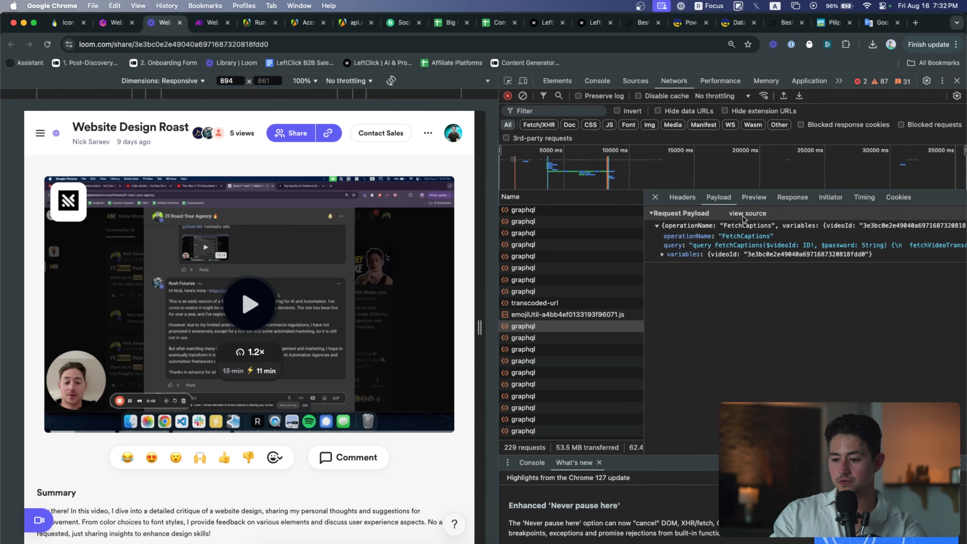
{"action": "triple_click", "coordinate": [737, 228]}
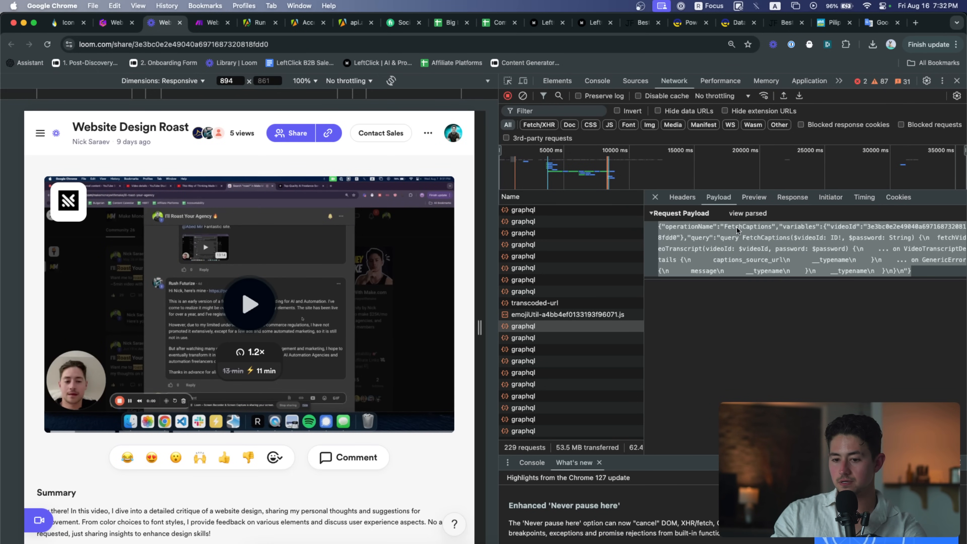
{"action": "key", "text": "ctrl+Tab"}
{"action": "left_click", "coordinate": [474, 407]}
{"action": "key", "text": "super+v"}
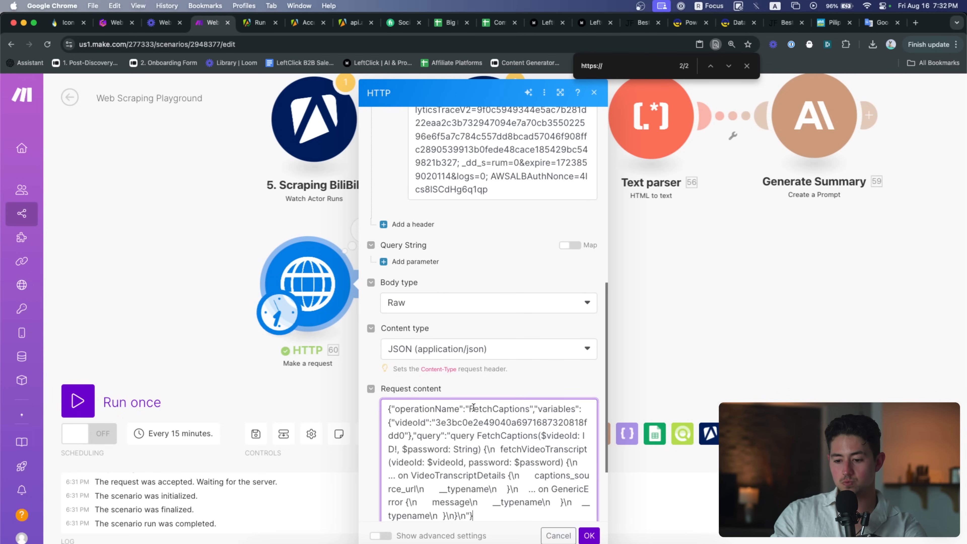
{"action": "scroll", "coordinate": [481, 360], "scroll_direction": "down", "scroll_amount": 3}
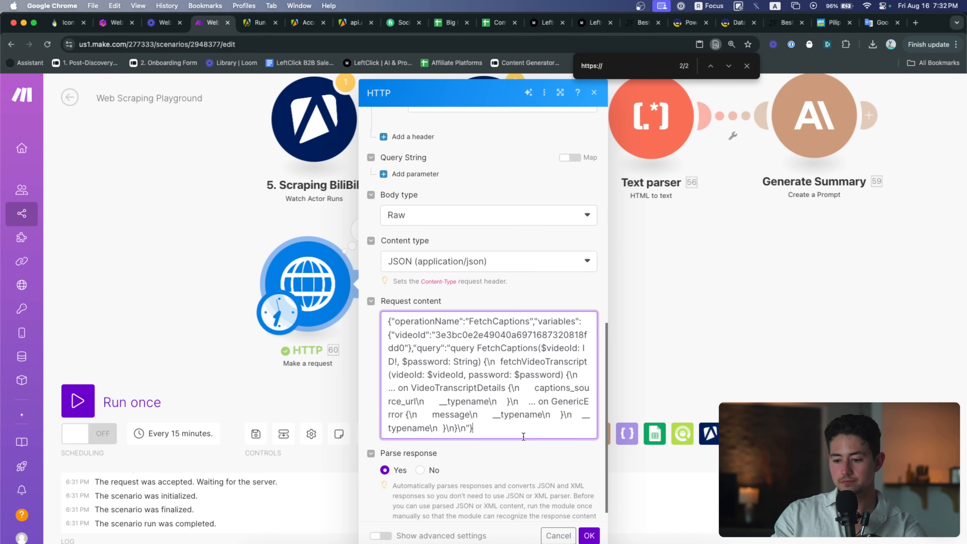
{"action": "left_click", "coordinate": [591, 535]}
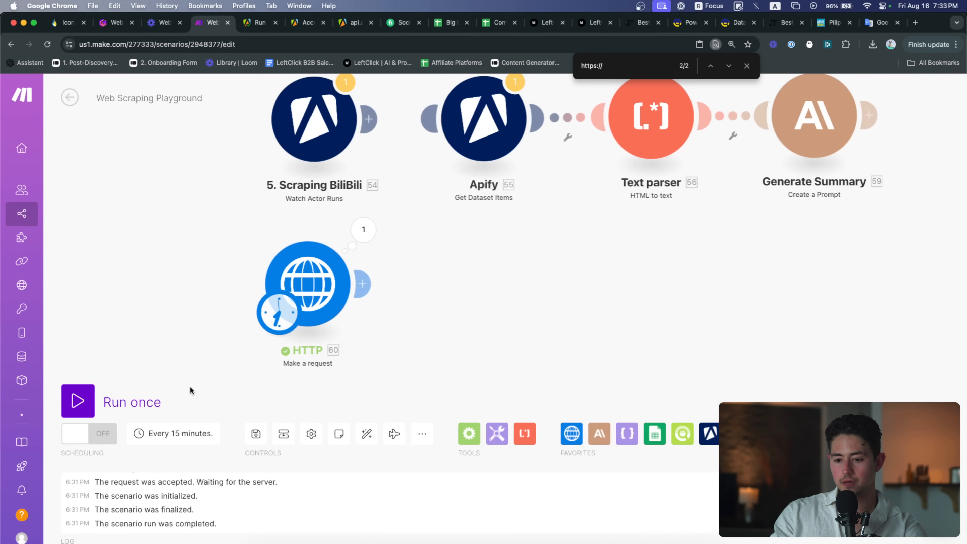
Run only the HTTP module and expand its output Data > fetchVideoTranscript
{"action": "right_click", "coordinate": [305, 272]}
{"action": "left_click", "coordinate": [326, 301]}
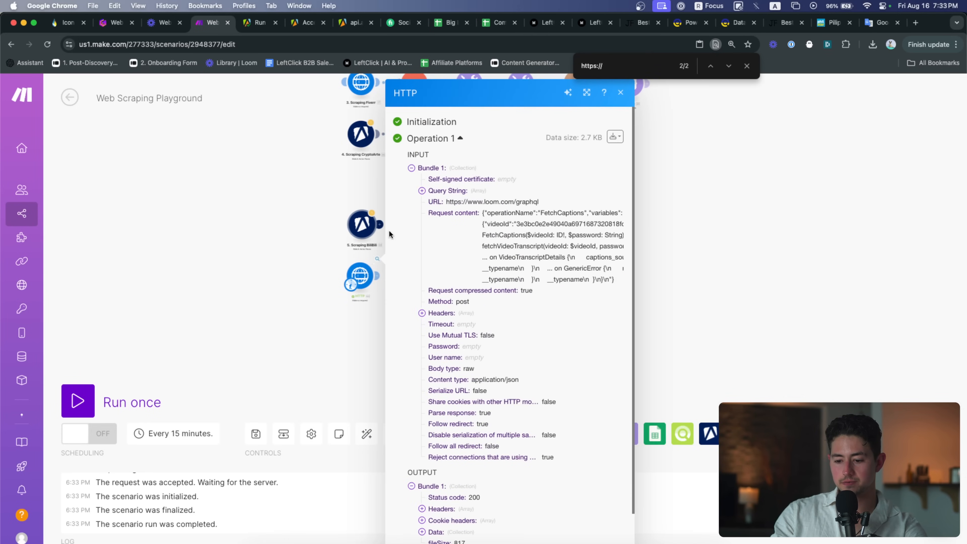
{"action": "scroll", "coordinate": [475, 375], "scroll_direction": "down", "scroll_amount": 2}
{"action": "left_click", "coordinate": [458, 491]}
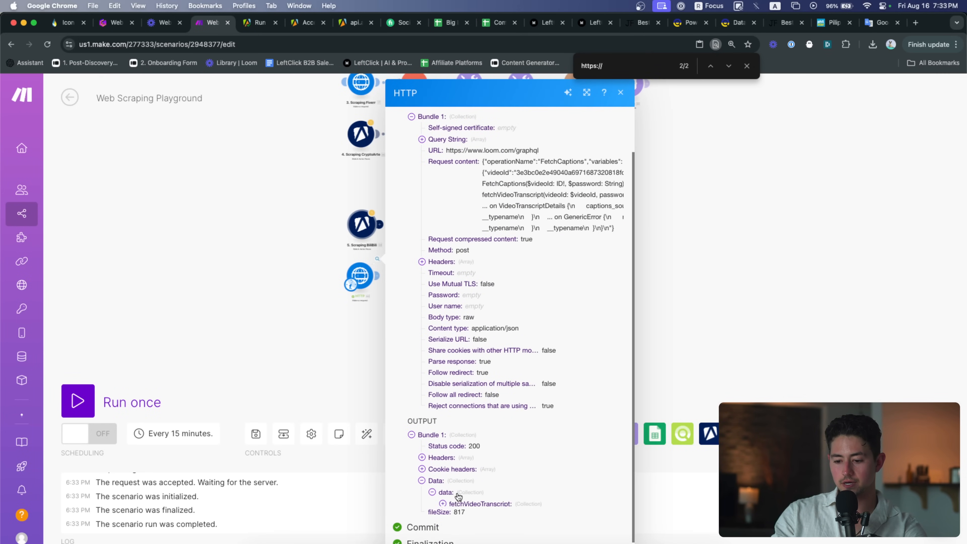
{"action": "scroll", "coordinate": [503, 485], "scroll_direction": "up", "scroll_amount": 3}
{"action": "scroll", "coordinate": [506, 483], "scroll_direction": "down", "scroll_amount": 1}
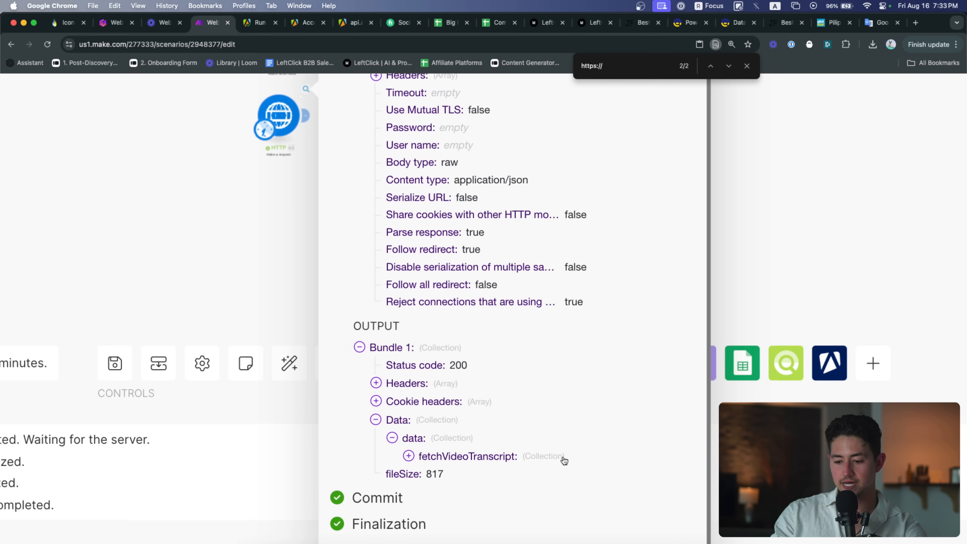
{"action": "scroll", "coordinate": [559, 460], "scroll_direction": "up", "scroll_amount": 4}
{"action": "left_click", "coordinate": [537, 459]}
{"action": "scroll", "coordinate": [537, 459], "scroll_direction": "down", "scroll_amount": 3}
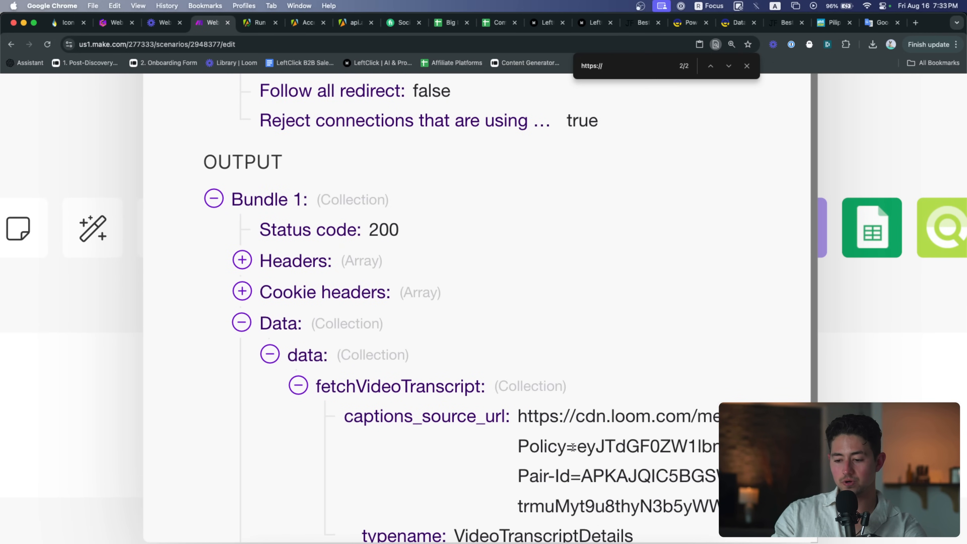
Open the returned captions_source_url in a new tab to verify the transcript loads
{"action": "triple_click", "coordinate": [611, 438]}
{"action": "key", "text": "super+c"}
{"action": "key", "text": "super+t"}
{"action": "key", "text": "super+v"}
{"action": "key", "text": "Return"}
{"action": "scroll", "coordinate": [555, 285], "scroll_direction": "down", "scroll_amount": 15}
{"action": "scroll", "coordinate": [315, 258], "scroll_direction": "down", "scroll_amount": 20}
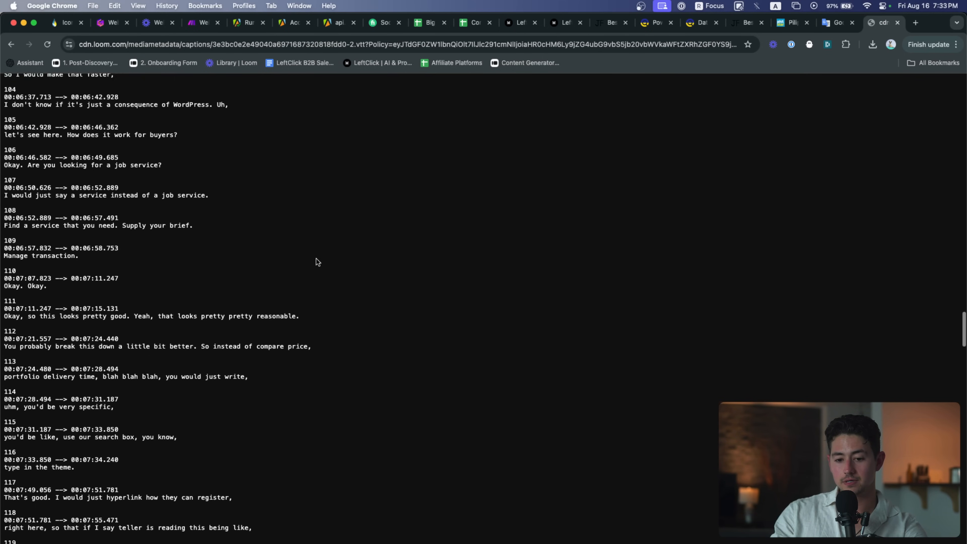
{"action": "key", "text": "super+w"}
Compare the payload's videoId with the video ID in the Loom share URL
{"action": "scroll", "coordinate": [551, 301], "scroll_direction": "down", "scroll_amount": 5}
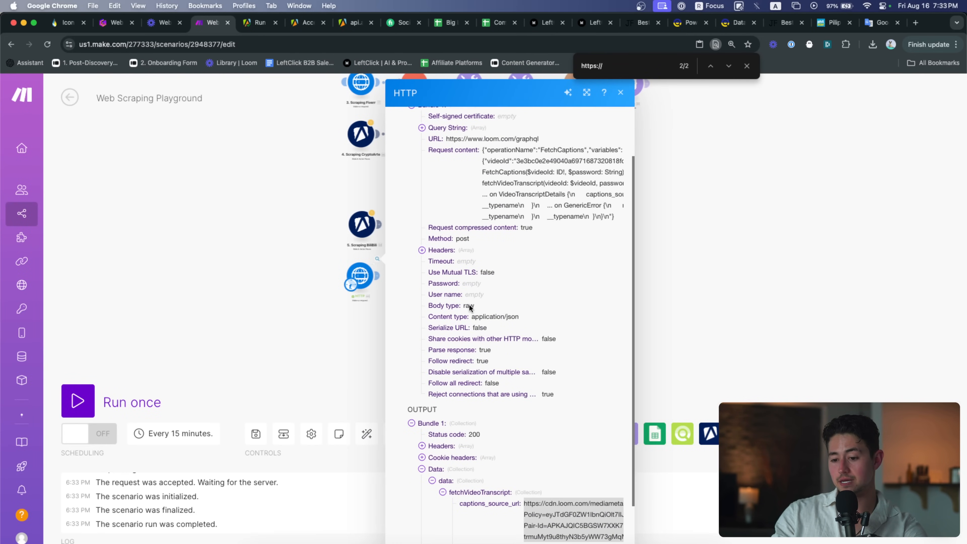
{"action": "scroll", "coordinate": [534, 271], "scroll_direction": "up", "scroll_amount": 2}
{"action": "scroll", "coordinate": [534, 271], "scroll_direction": "up", "scroll_amount": 1}
{"action": "scroll", "coordinate": [590, 204], "scroll_direction": "up", "scroll_amount": 5}
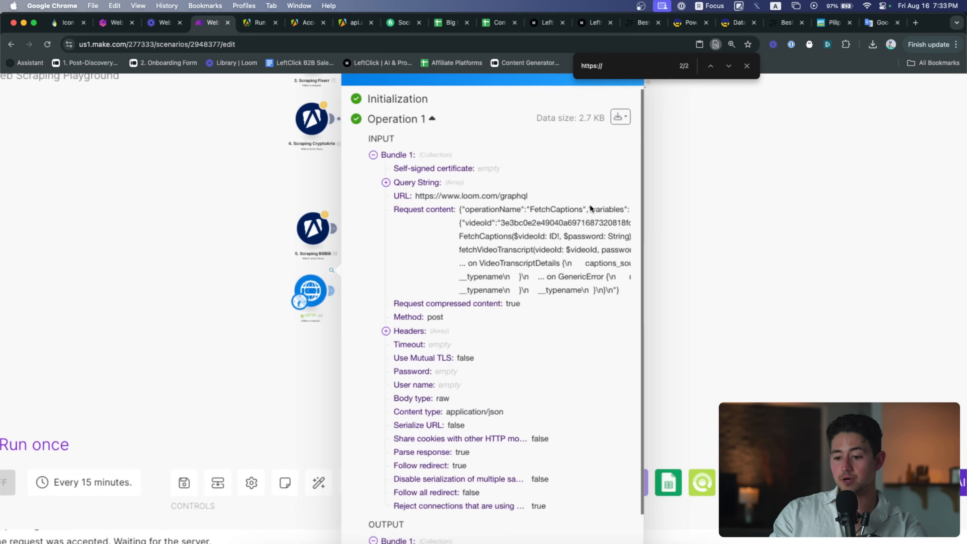
{"action": "scroll", "coordinate": [548, 216], "scroll_direction": "right", "scroll_amount": 5}
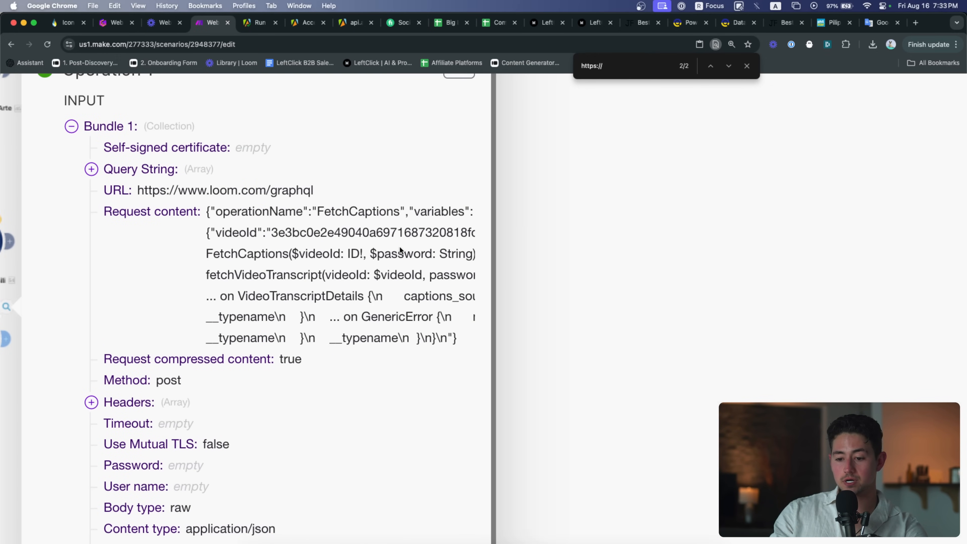
{"action": "scroll", "coordinate": [432, 243], "scroll_direction": "left", "scroll_amount": 4}
{"action": "double_click", "coordinate": [432, 234]}
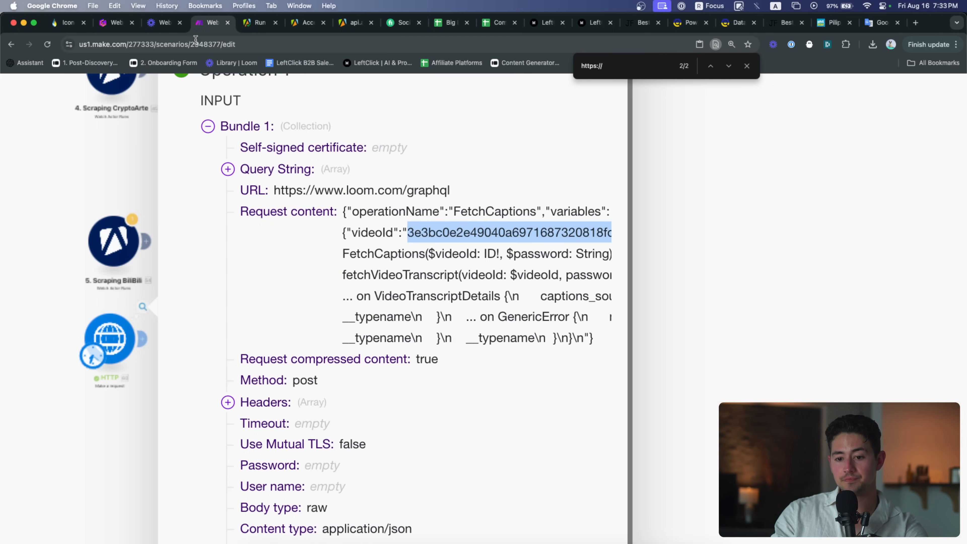
{"action": "left_click", "coordinate": [168, 31]}
{"action": "left_click_drag", "start_coordinate": [134, 44], "coordinate": [278, 42]}
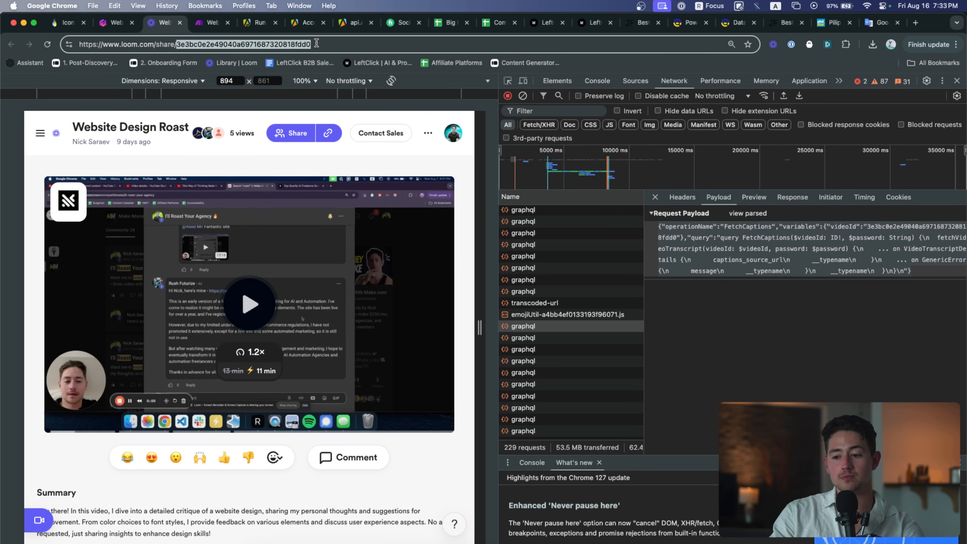
Select the whole share URL in the address bar and start a new tab
{"action": "left_click", "coordinate": [330, 43]}
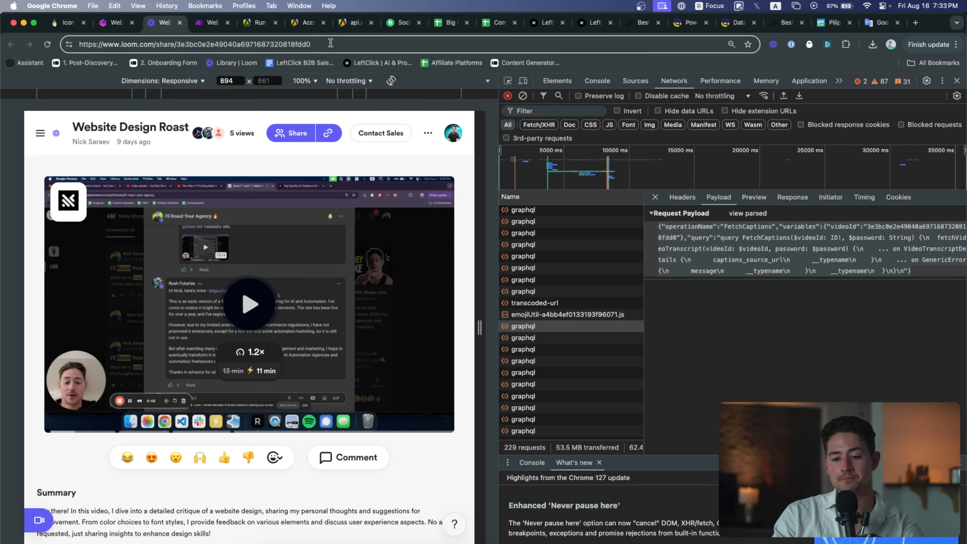
{"action": "key", "text": "super+a"}
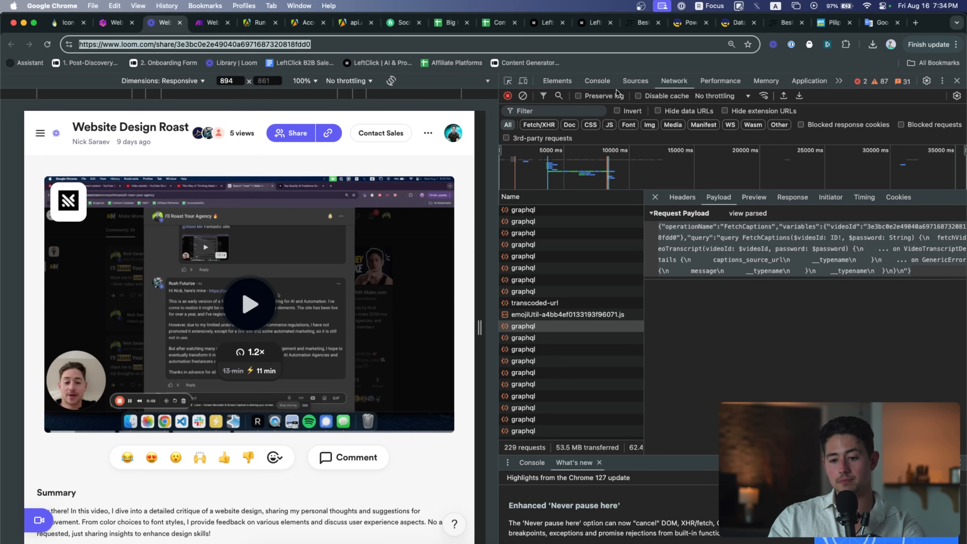
{"action": "key", "text": "super+t"}
Search Google for 'loom video url example' and open Loom's article on sharing recordings
{"action": "type", "text": "loom video url example"}
{"action": "key", "text": "Return"}
{"action": "scroll", "coordinate": [359, 262], "scroll_direction": "down", "scroll_amount": 5}
{"action": "scroll", "coordinate": [360, 264], "scroll_direction": "down", "scroll_amount": 12}
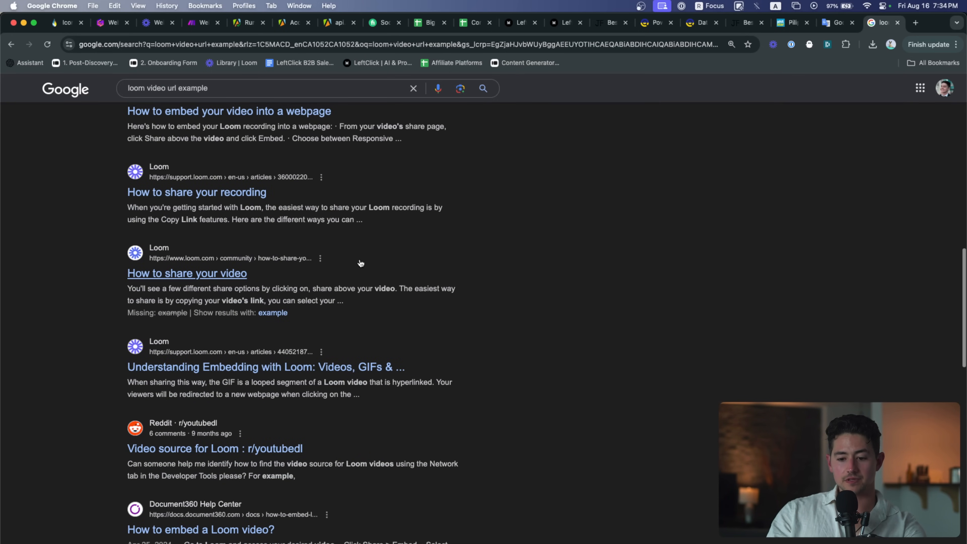
{"action": "scroll", "coordinate": [394, 267], "scroll_direction": "down", "scroll_amount": 3}
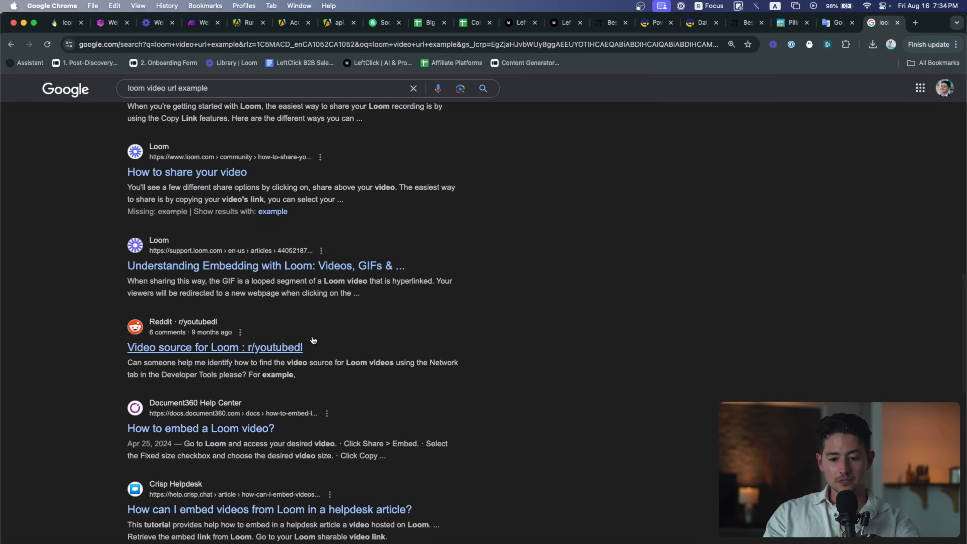
{"action": "scroll", "coordinate": [312, 337], "scroll_direction": "down", "scroll_amount": 10}
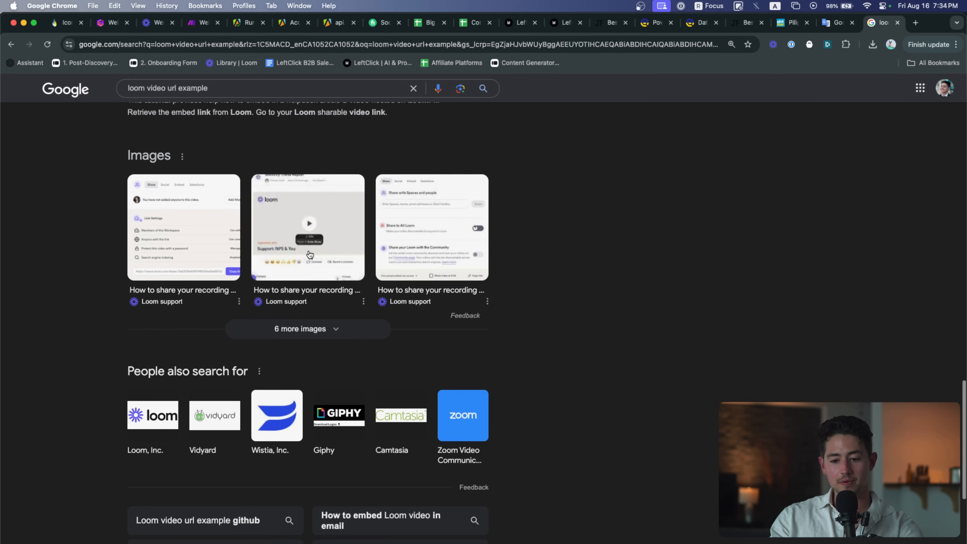
{"action": "left_click", "coordinate": [191, 239]}
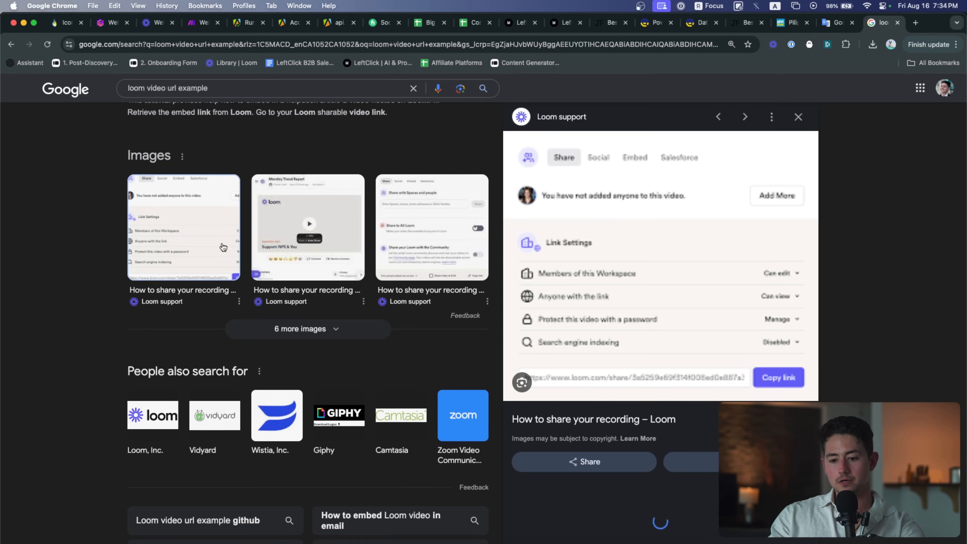
{"action": "left_click", "coordinate": [712, 412]}
Search the support article's text for 'loom.'
{"action": "scroll", "coordinate": [586, 247], "scroll_direction": "down", "scroll_amount": 15}
{"action": "scroll", "coordinate": [563, 269], "scroll_direction": "down", "scroll_amount": 20}
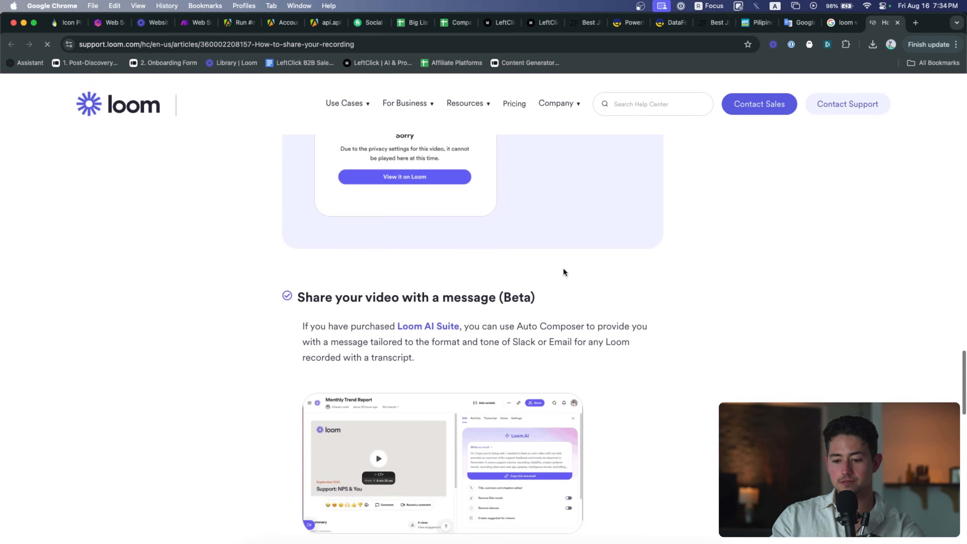
{"action": "scroll", "coordinate": [562, 269], "scroll_direction": "up", "scroll_amount": 10}
{"action": "key", "text": "super+f"}
{"action": "type", "text": "loom."}
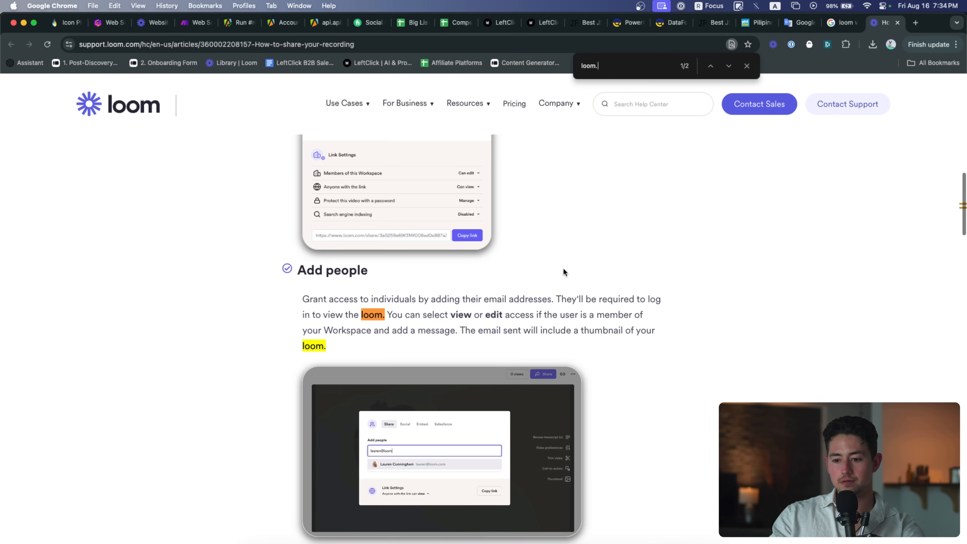
{"action": "key", "text": "BackSpace"}
{"action": "key", "text": "BackSpace"}
{"action": "key", "text": "BackSpace"}
{"action": "key", "text": "BackSpace"}
{"action": "key", "text": "BackSpace"}
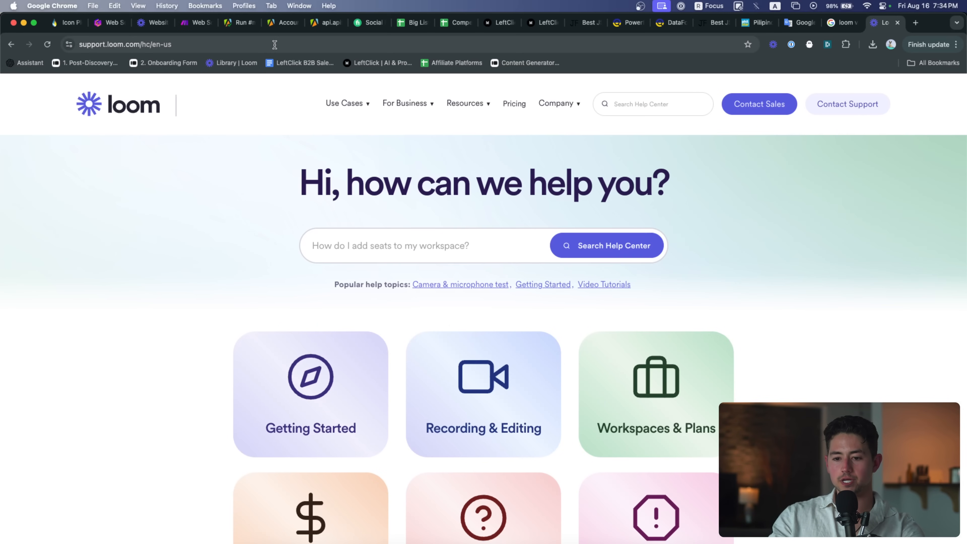
{"action": "key", "text": "super+v"}
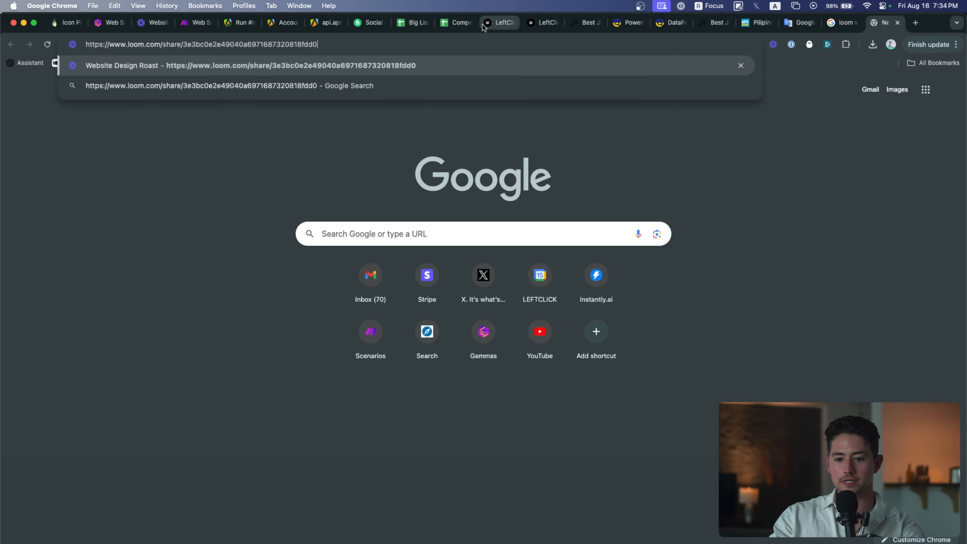
{"action": "key", "text": "super+Left"}
{"action": "type", "text": "https:/"}
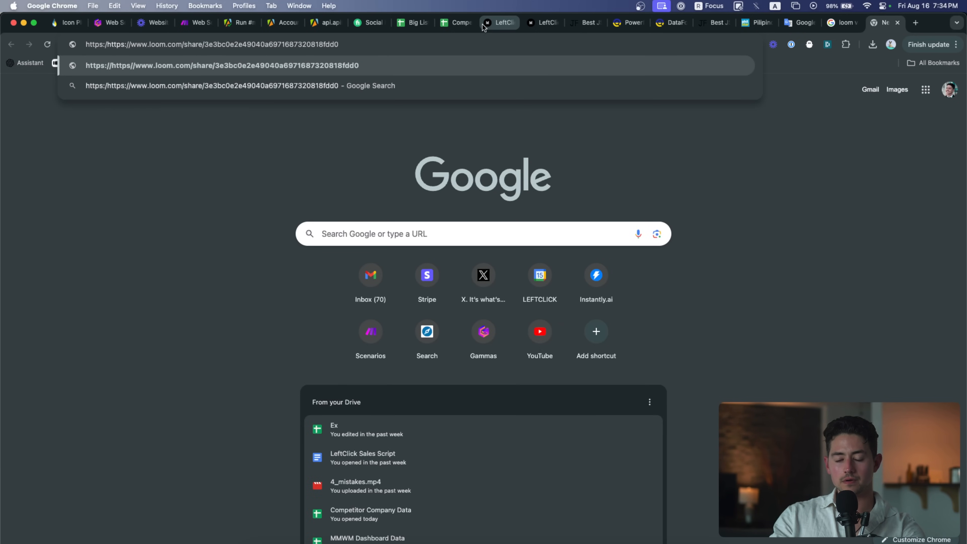
{"action": "type", "text": "site:"}
{"action": "left_click_drag", "start_coordinate": [332, 44], "coordinate": [200, 44]}
{"action": "key", "text": "BackSpace"}
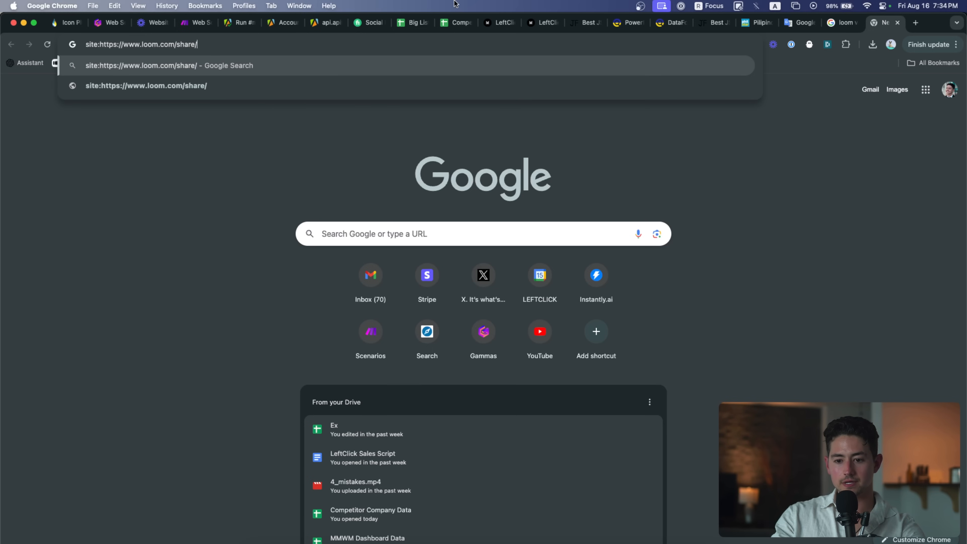
{"action": "key", "text": "Return"}
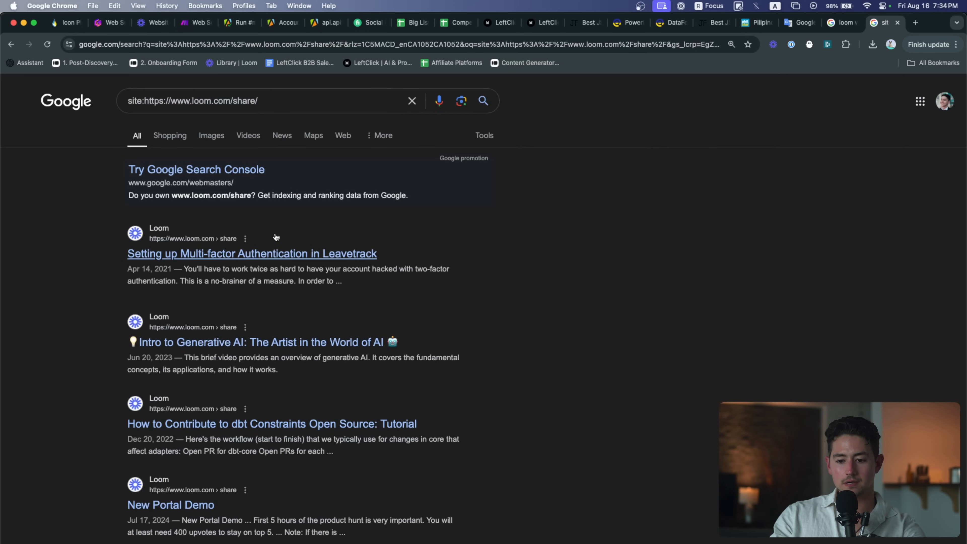
Open the Leavetrack Loom video, select its ID in the address, and return to Make
{"action": "left_click", "coordinate": [276, 243]}
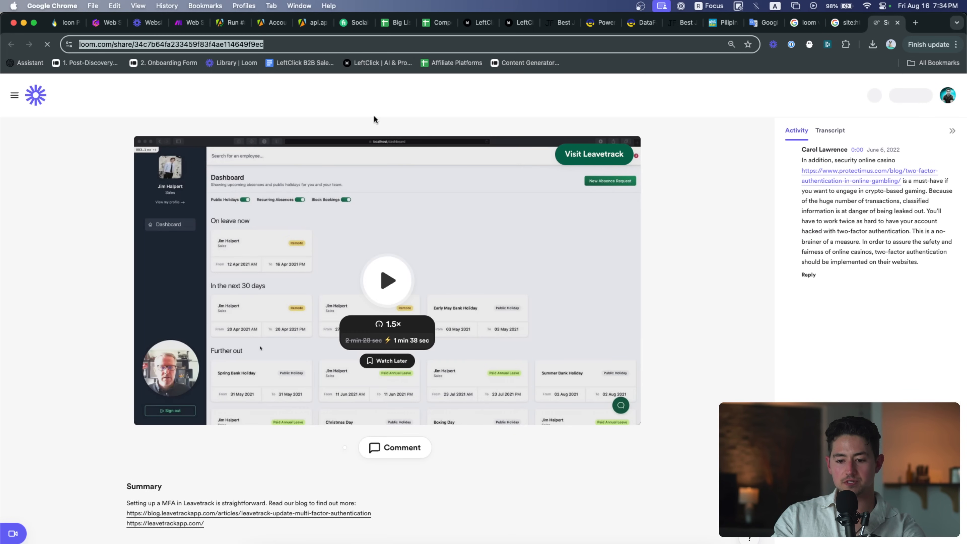
{"action": "double_click", "coordinate": [204, 44]}
{"action": "key", "text": "super+c"}
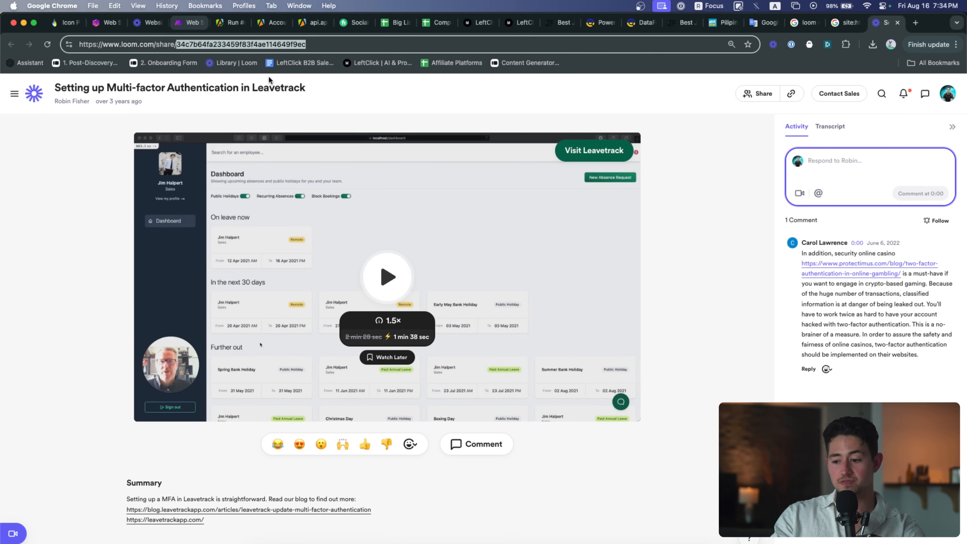
{"action": "left_click", "coordinate": [187, 23]}
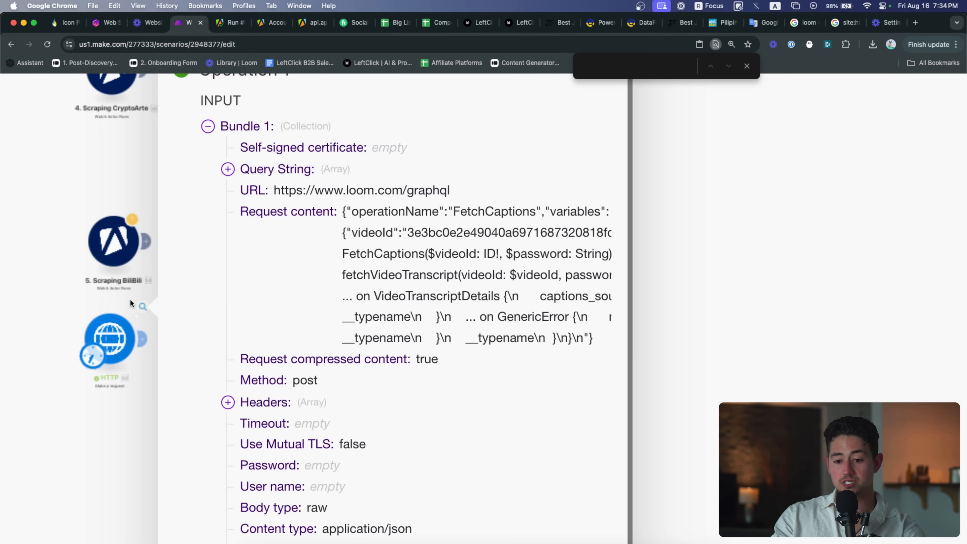
Replace the videoId in the HTTP module's Request content with the new video's ID and save
{"action": "scroll", "coordinate": [232, 314], "scroll_direction": "down", "scroll_amount": 5}
{"action": "scroll", "coordinate": [304, 311], "scroll_direction": "up", "scroll_amount": 5}
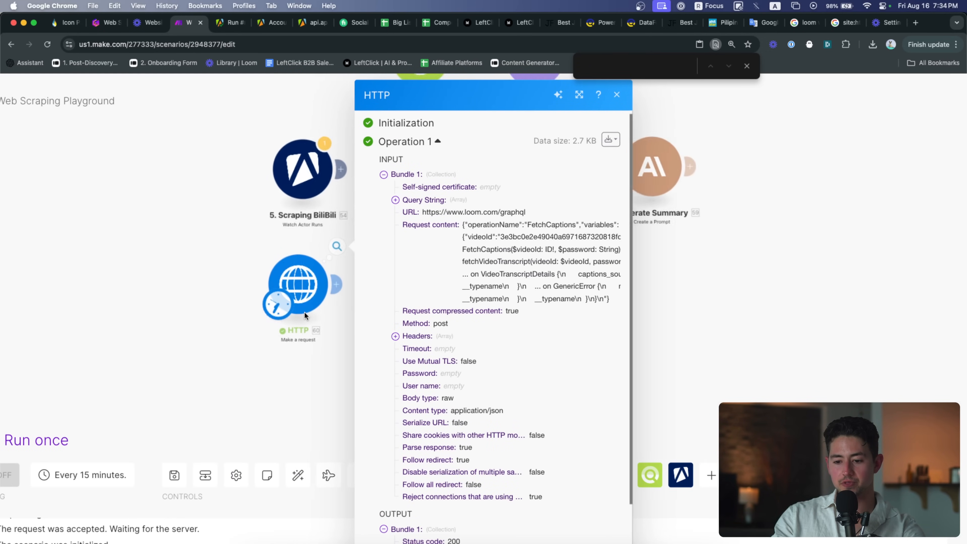
{"action": "left_click", "coordinate": [316, 274]}
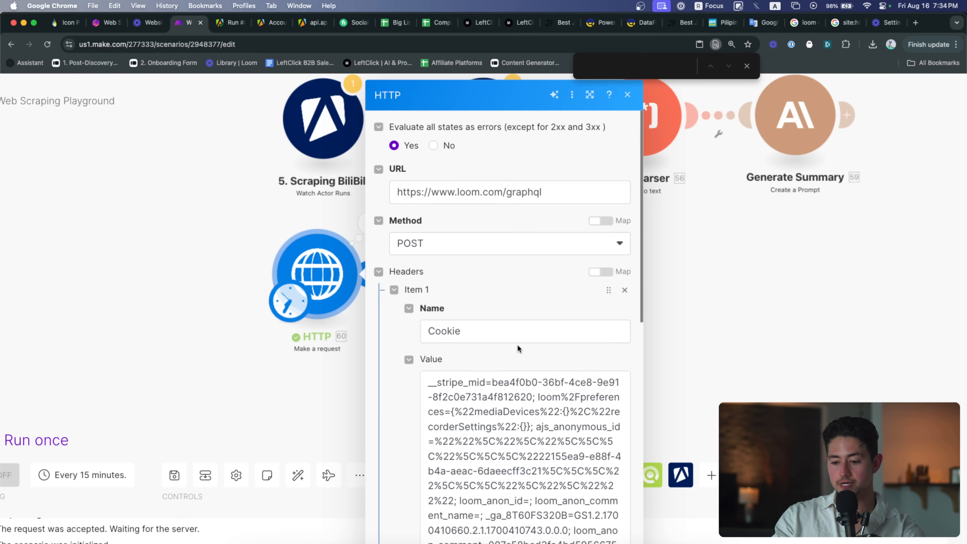
{"action": "scroll", "coordinate": [517, 347], "scroll_direction": "down", "scroll_amount": 10}
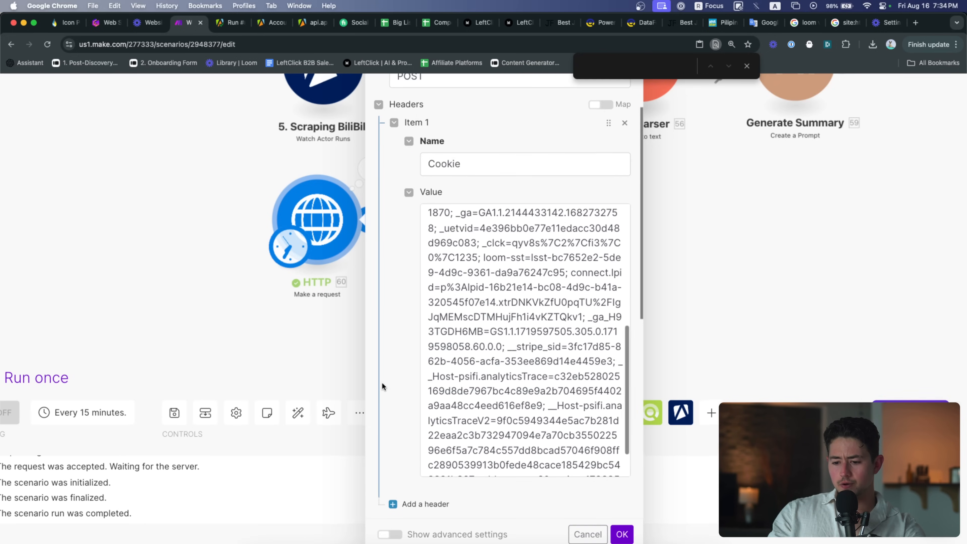
{"action": "scroll", "coordinate": [381, 386], "scroll_direction": "down", "scroll_amount": 10}
{"action": "left_click", "coordinate": [522, 291]}
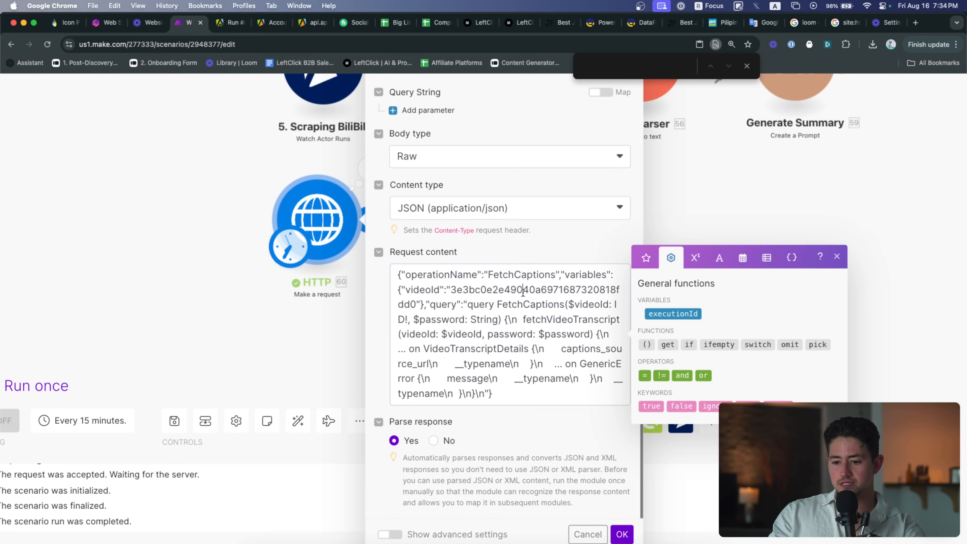
{"action": "double_click", "coordinate": [522, 291]}
{"action": "key", "text": "super+v"}
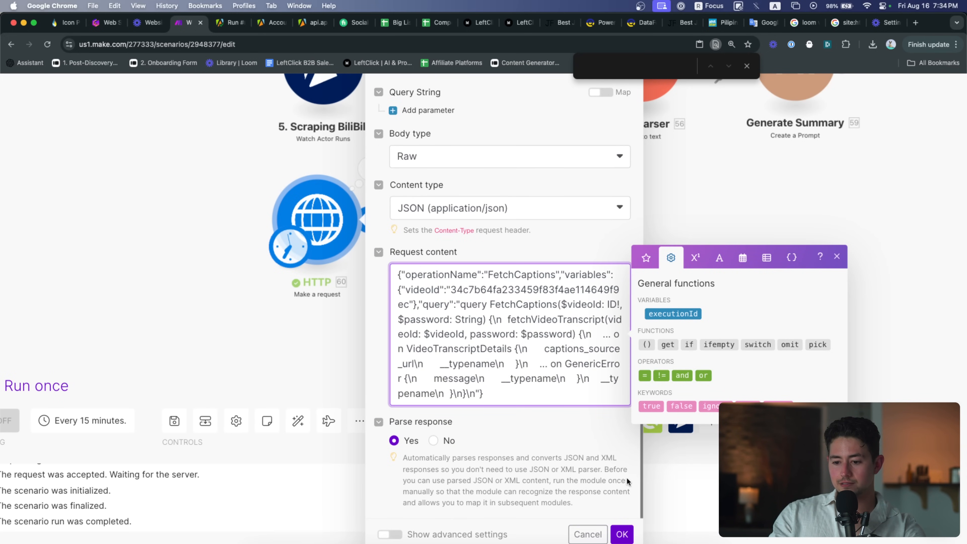
{"action": "left_click", "coordinate": [622, 534]}
Rerun the HTTP module, view the new captions_source_url transcript, then show the Closing thoughts slide
{"action": "right_click", "coordinate": [328, 246]}
{"action": "left_click", "coordinate": [388, 269]}
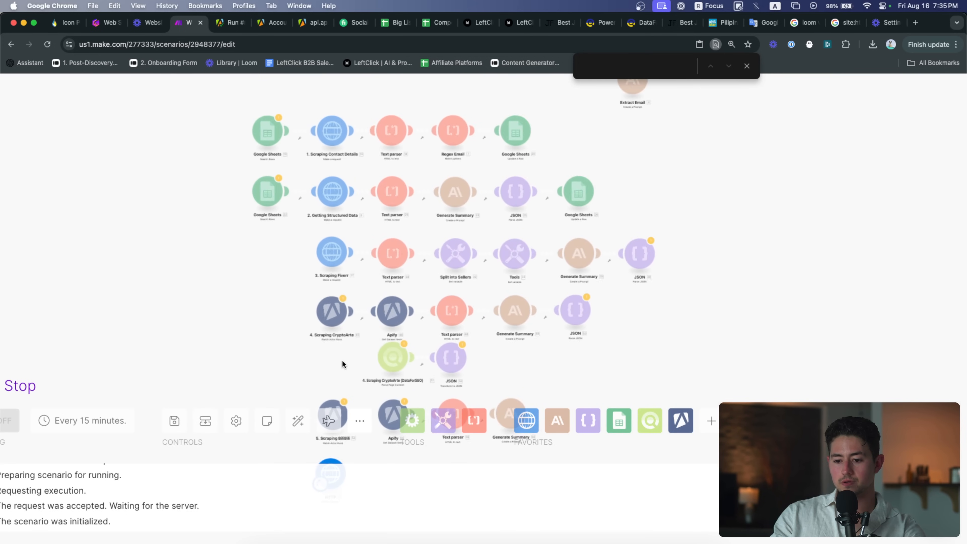
{"action": "left_click", "coordinate": [411, 533]}
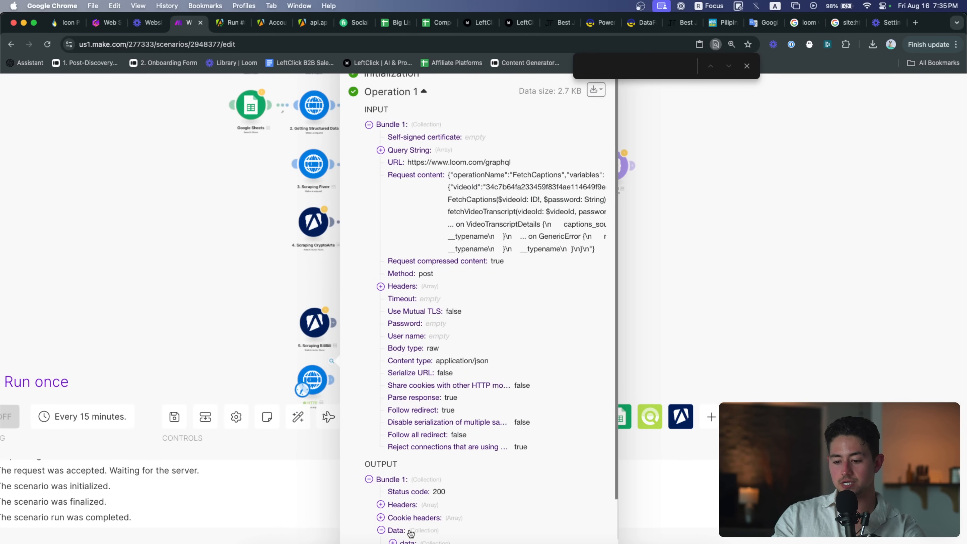
{"action": "scroll", "coordinate": [612, 494], "scroll_direction": "down", "scroll_amount": 2}
{"action": "left_click", "coordinate": [438, 487]}
{"action": "triple_click", "coordinate": [560, 510]}
{"action": "key", "text": "super+t"}
{"action": "key", "text": "super+v"}
{"action": "key", "text": "Return"}
{"action": "scroll", "coordinate": [178, 222], "scroll_direction": "down", "scroll_amount": 15}
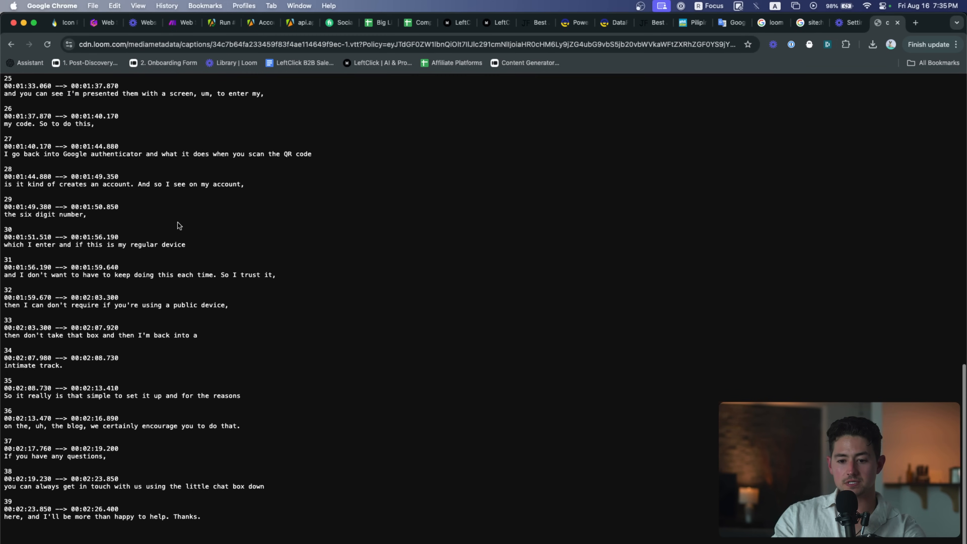
{"action": "key", "text": "super+w"}
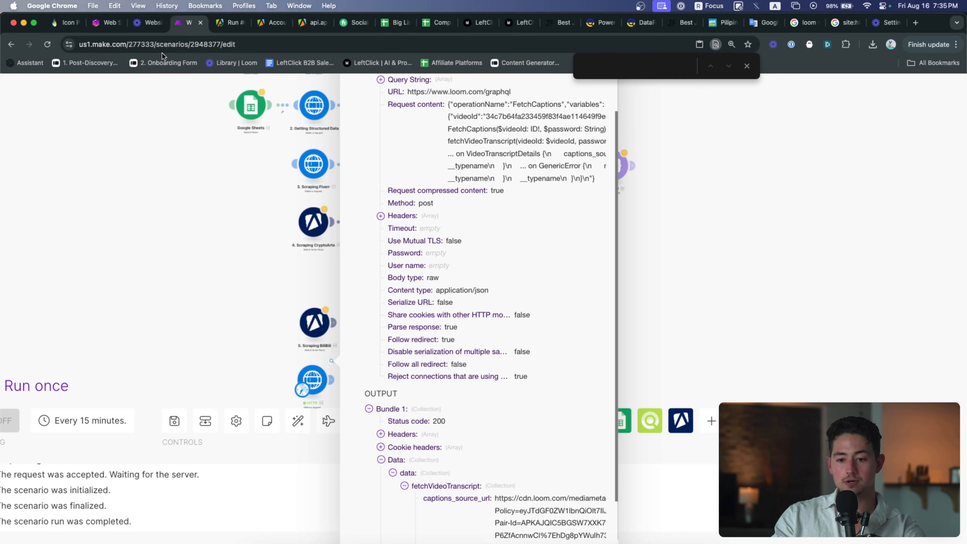
{"action": "left_click", "coordinate": [124, 24]}
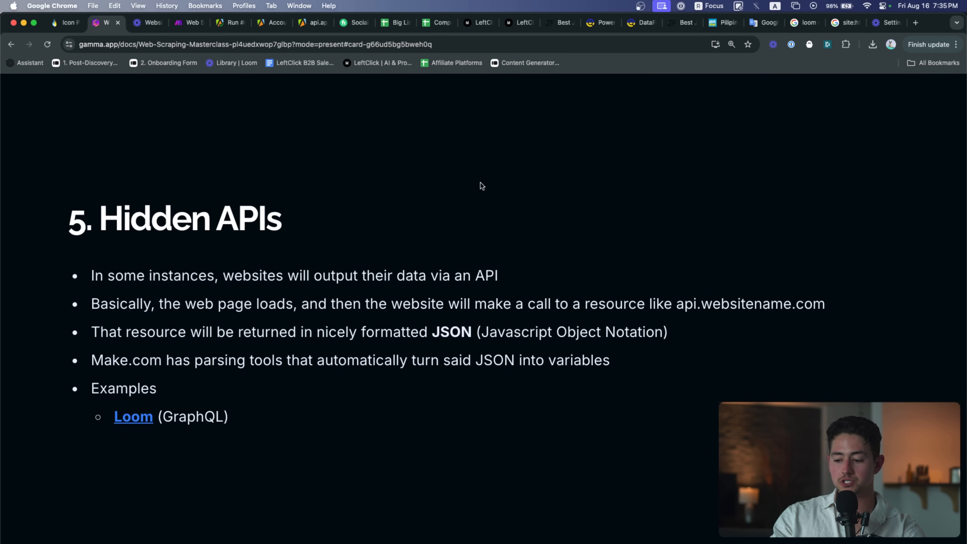
{"action": "key", "text": "Right"}
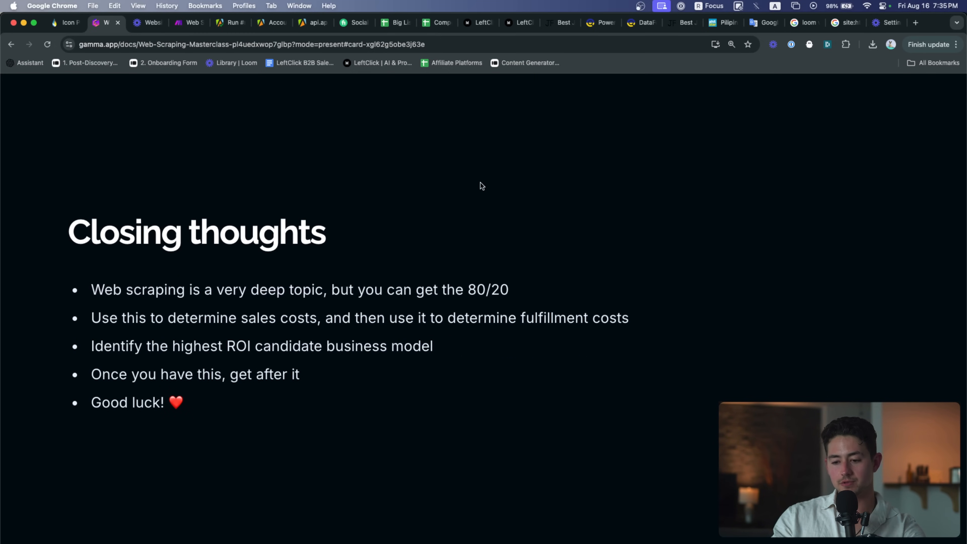